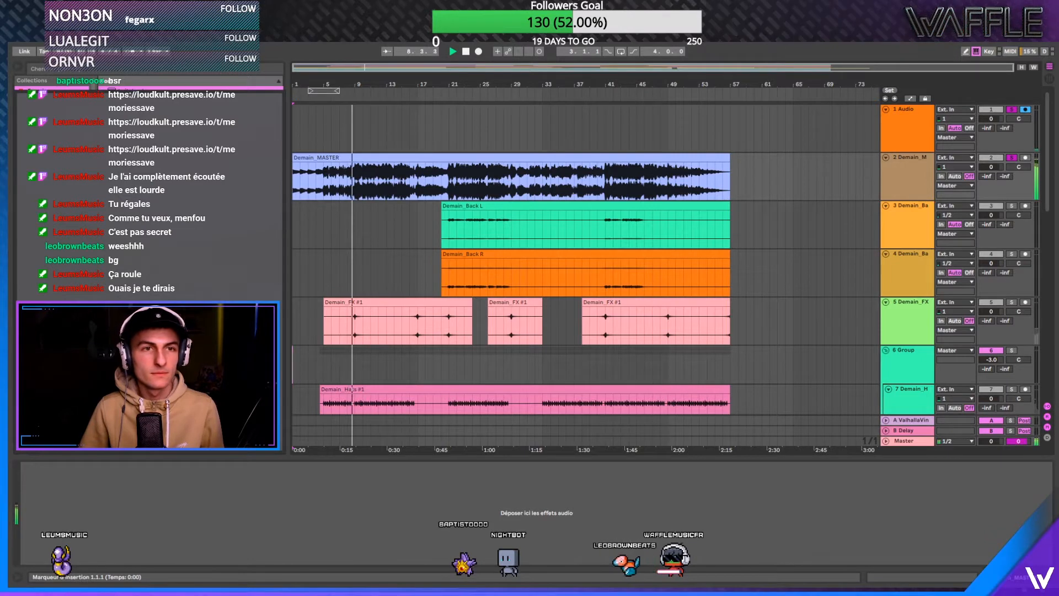
- Delete bars 31 to 39 and everything from bar 48 onward in the Demain_Back L and Demain_Back R clips
{"action": "left_click_drag", "start_coordinate": [527, 221], "coordinate": [592, 271]}
{"action": "key", "text": "ctrl+e"}
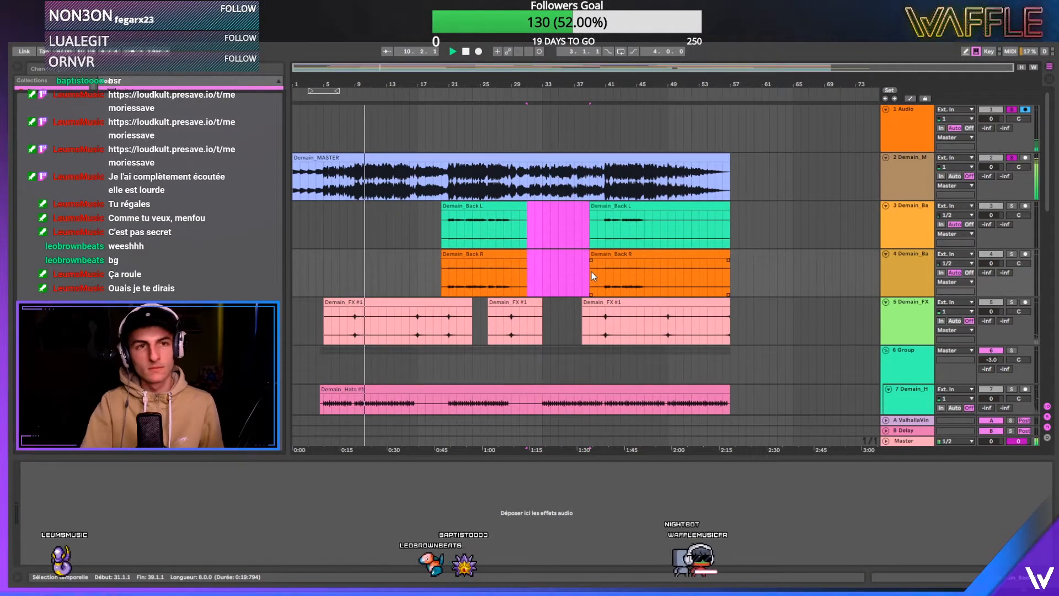
{"action": "key", "text": "Delete"}
{"action": "left_click_drag", "start_coordinate": [740, 216], "coordinate": [661, 262]}
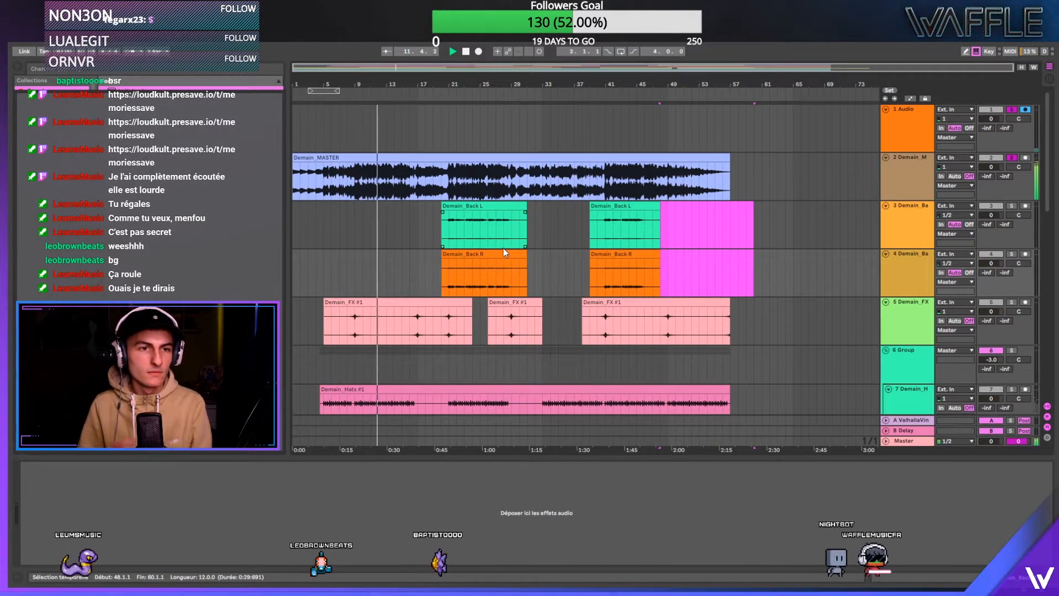
{"action": "left_click", "coordinate": [456, 223]}
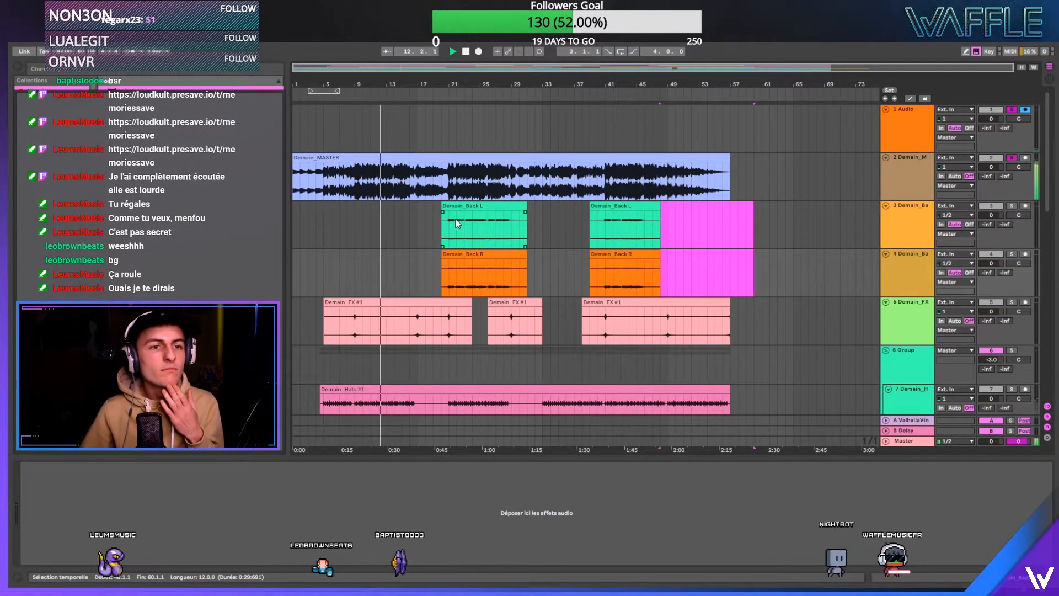
{"action": "left_click", "coordinate": [410, 213]}
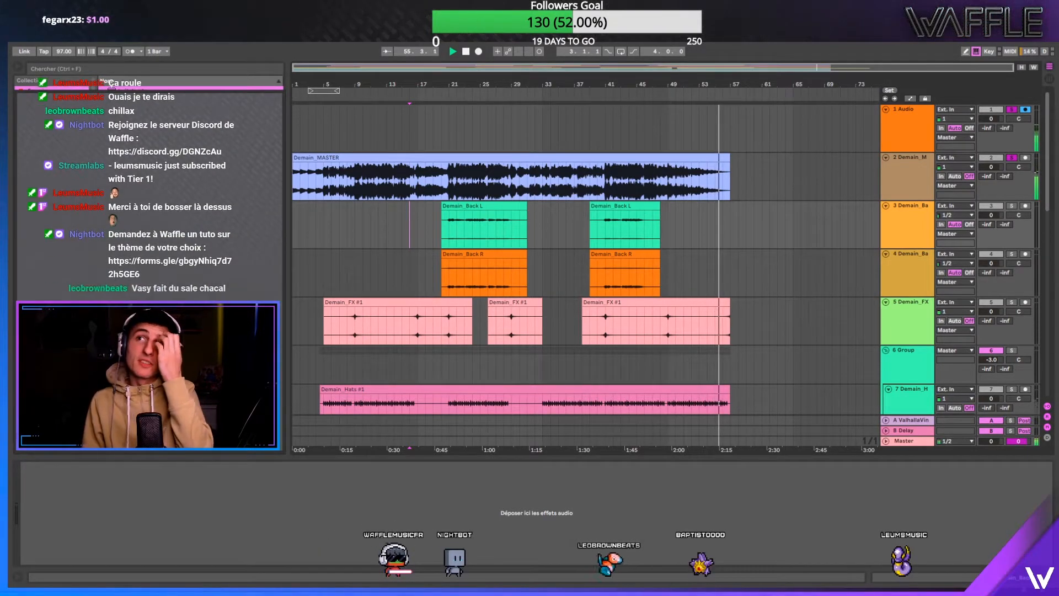
- Turn off solo on the Audio and Demain_MASTER tracks, and stop playback with the position reset to the start
{"action": "left_click", "coordinate": [457, 286]}
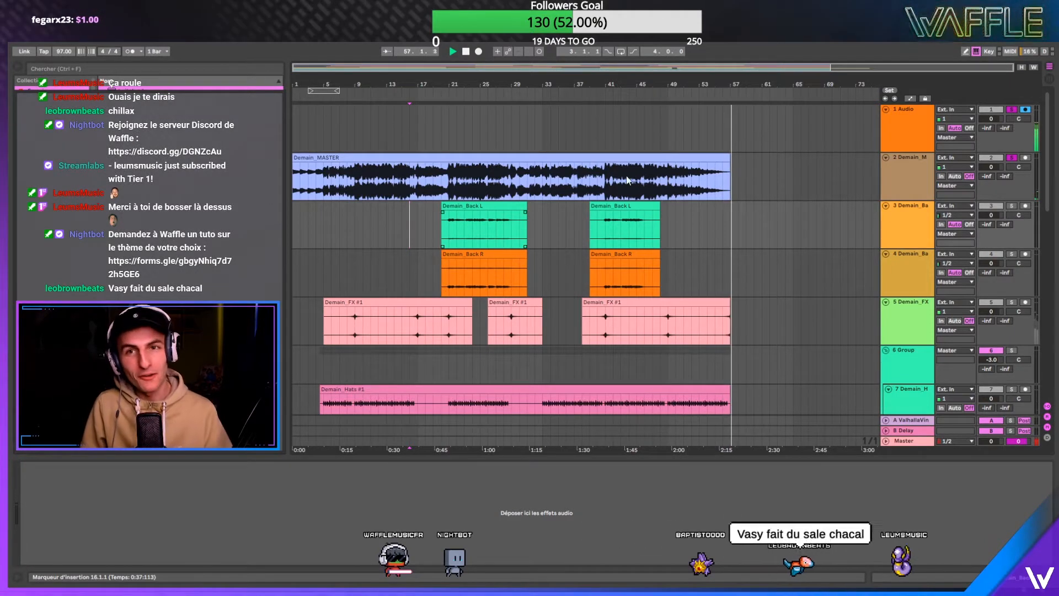
{"action": "left_click", "coordinate": [1012, 109]}
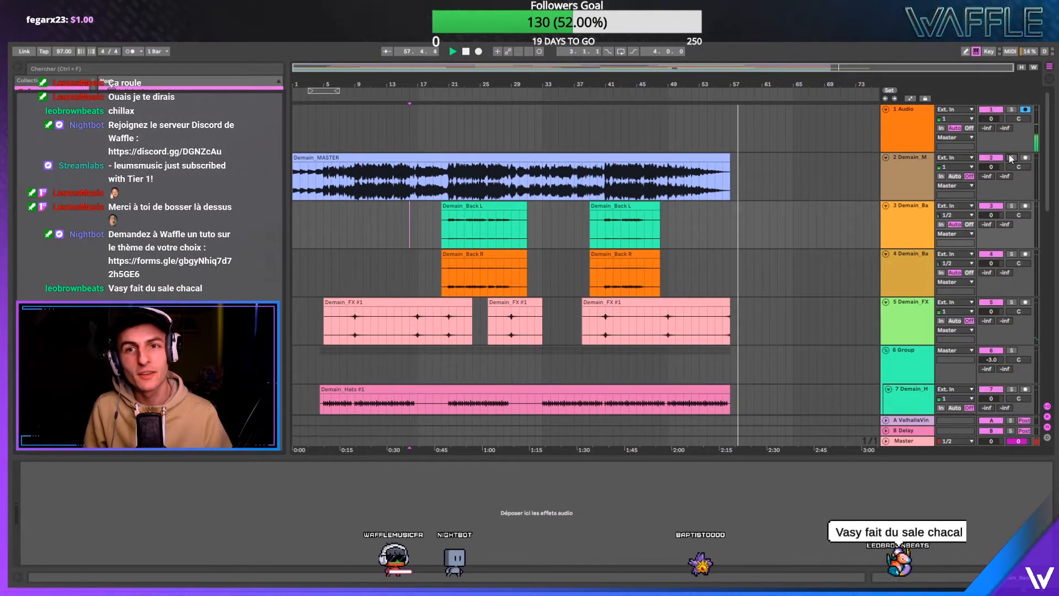
{"action": "double_click", "coordinate": [465, 51]}
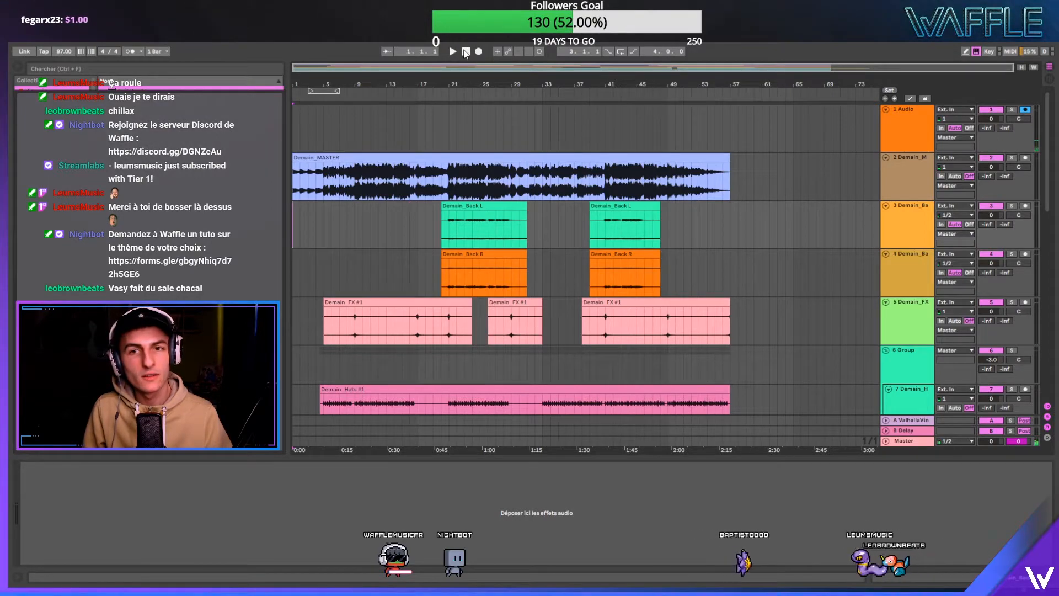
- Play the arrangement from the beginning and mute the Demain_MASTER reference track
{"action": "left_click_drag", "start_coordinate": [1047, 160], "coordinate": [1039, 344]}
{"action": "scroll", "coordinate": [551, 248], "scroll_direction": "up", "scroll_amount": 10}
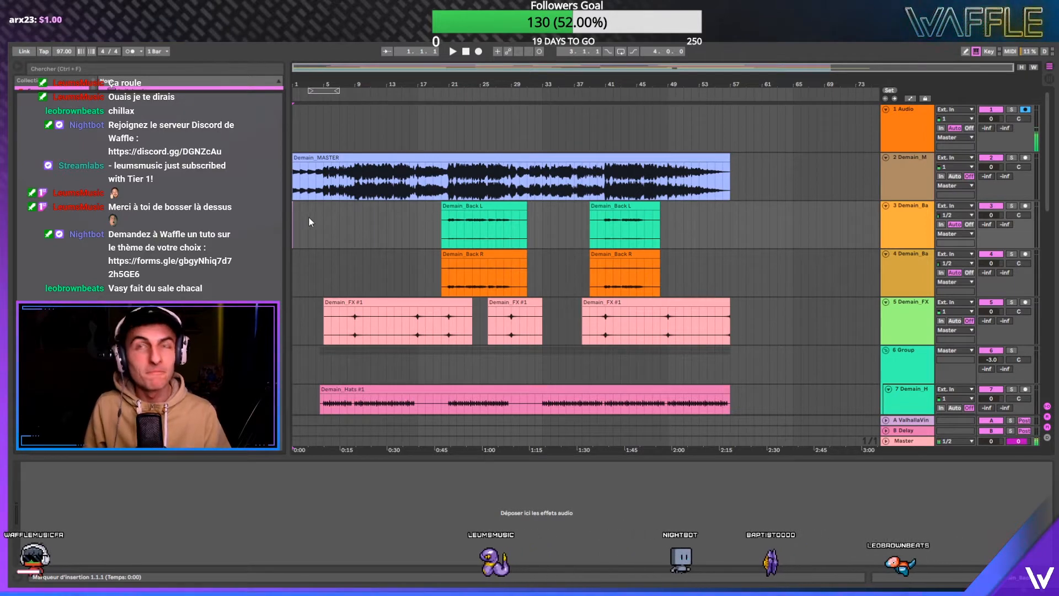
{"action": "mouse_move", "coordinate": [304, 84]}
{"action": "left_mouse_down"}
{"action": "mouse_move", "coordinate": [313, 105]}
{"action": "mouse_move", "coordinate": [353, 97]}
{"action": "mouse_move", "coordinate": [346, 84]}
{"action": "left_mouse_up"}
{"action": "scroll", "coordinate": [342, 221], "scroll_direction": "down", "scroll_amount": 1}
{"action": "scroll", "coordinate": [342, 221], "scroll_direction": "down", "scroll_amount": 1}
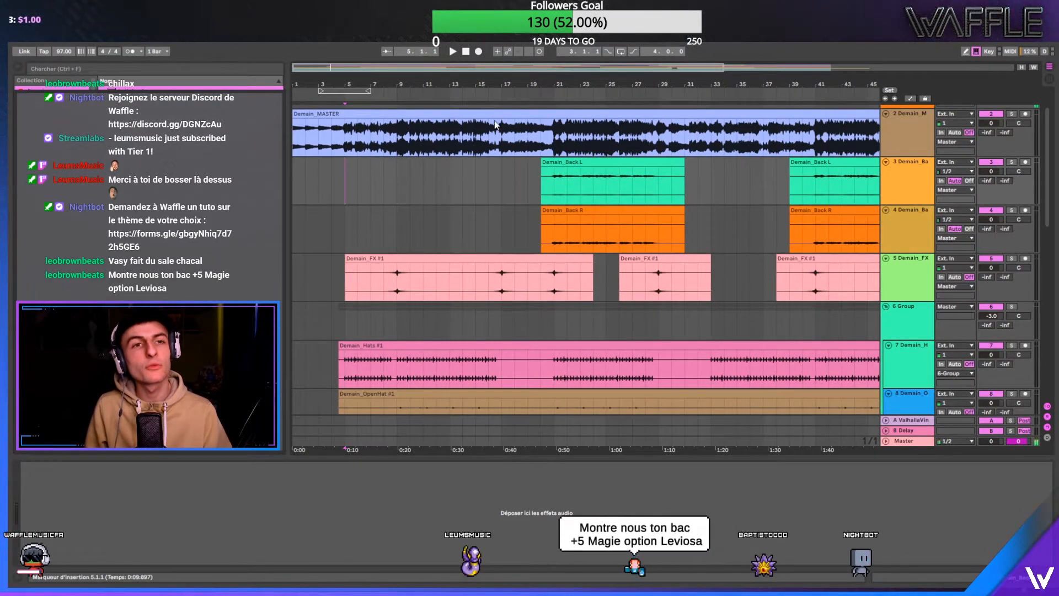
{"action": "left_click_drag", "start_coordinate": [512, 81], "coordinate": [510, 71]}
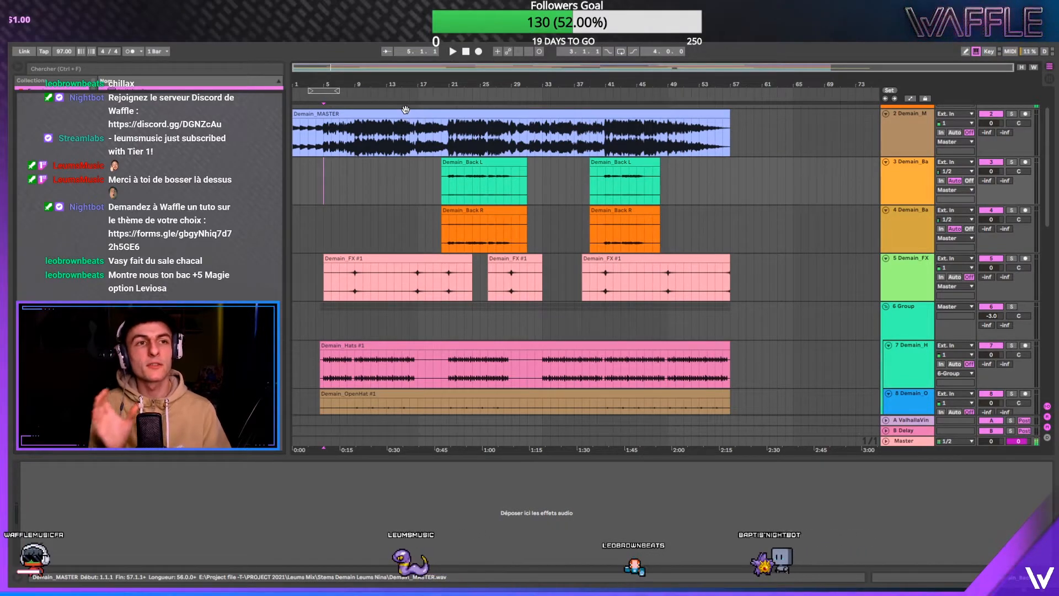
{"action": "left_click", "coordinate": [466, 51]}
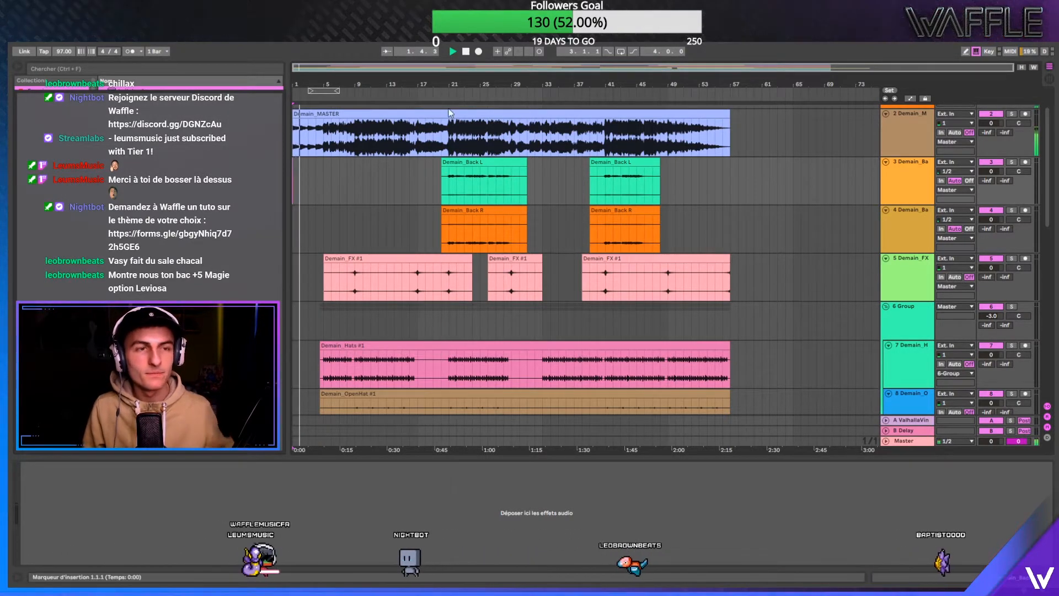
{"action": "scroll", "coordinate": [877, 162], "scroll_direction": "up", "scroll_amount": 1}
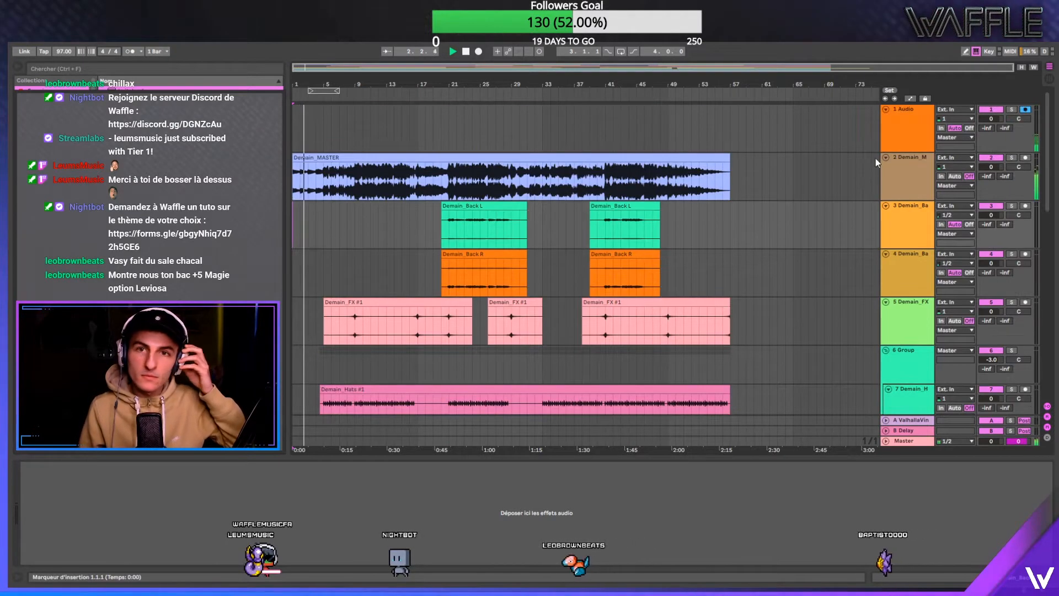
{"action": "left_click", "coordinate": [990, 158]}
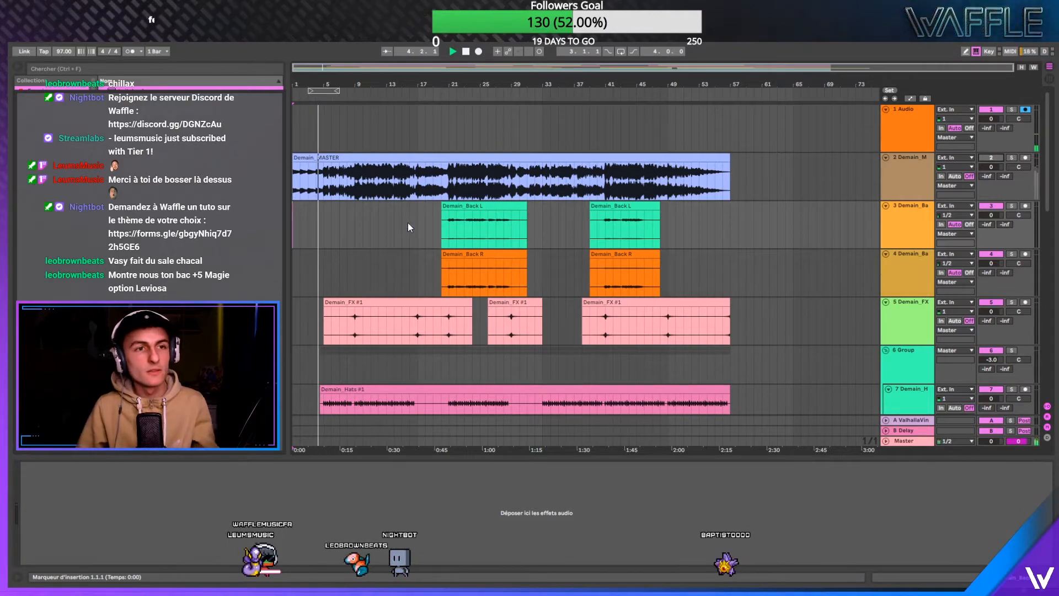
- Review the melody, Keyscape, Sub and Voix tracks while listening to the mix over the first 22 bars
{"action": "scroll", "coordinate": [407, 224], "scroll_direction": "down", "scroll_amount": 3}
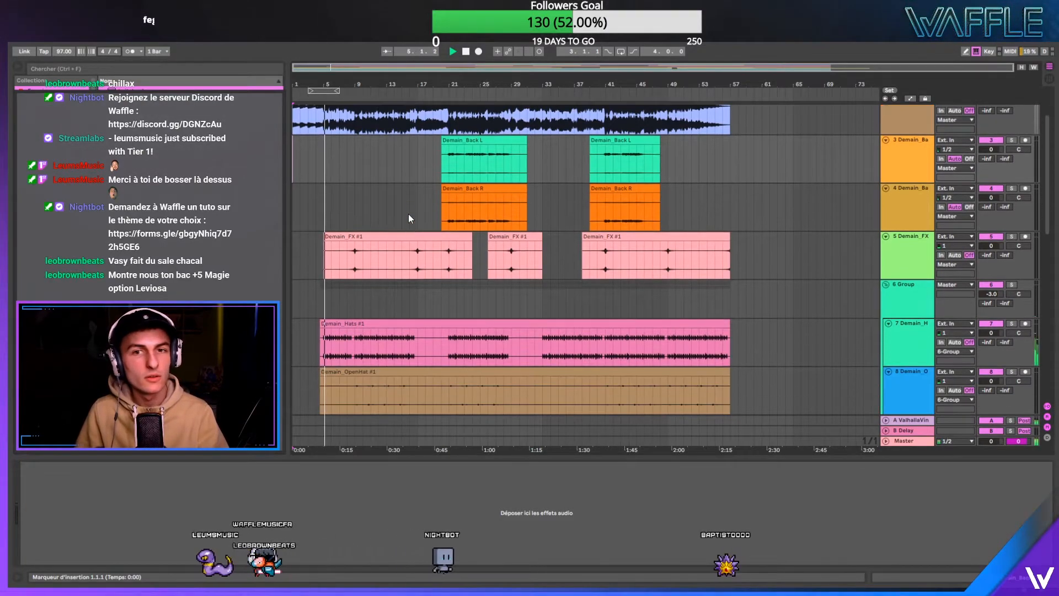
{"action": "scroll", "coordinate": [414, 207], "scroll_direction": "down", "scroll_amount": 15}
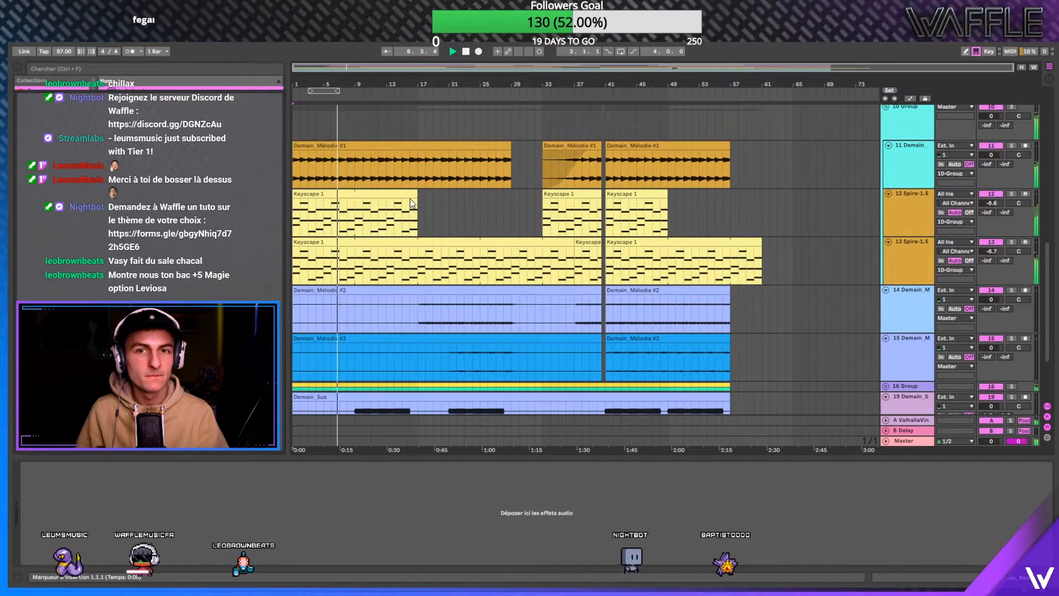
{"action": "scroll", "coordinate": [409, 201], "scroll_direction": "down", "scroll_amount": 2}
{"action": "scroll", "coordinate": [409, 199], "scroll_direction": "down", "scroll_amount": 3}
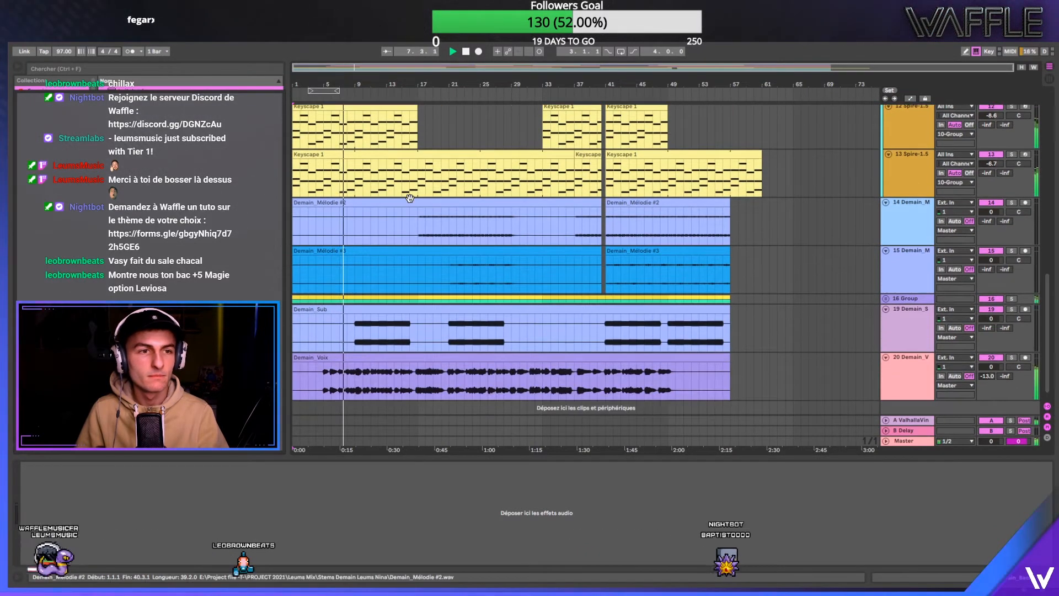
{"action": "scroll", "coordinate": [410, 198], "scroll_direction": "up", "scroll_amount": 4}
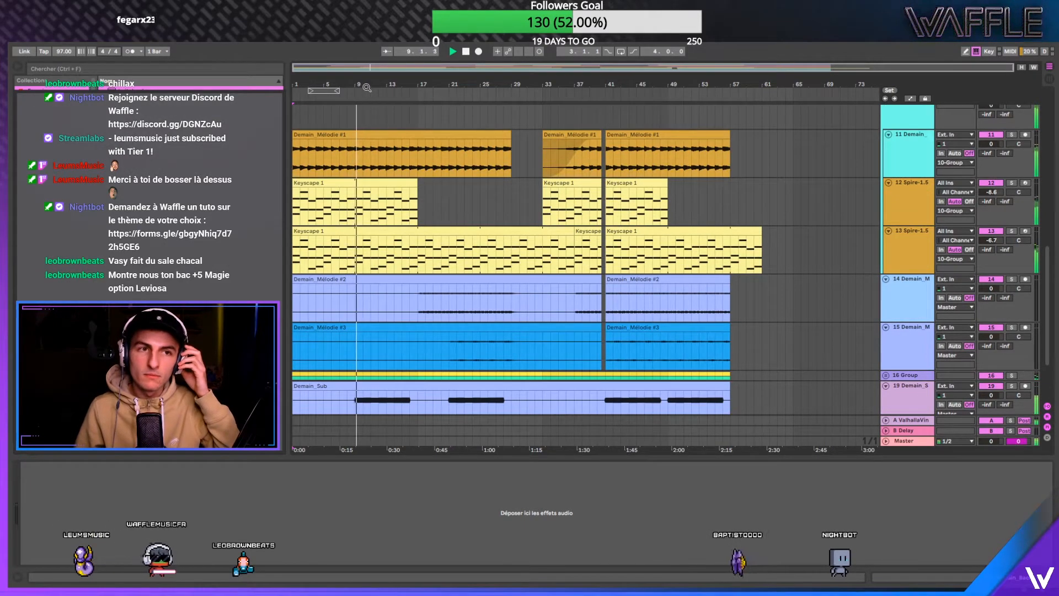
{"action": "left_click_drag", "start_coordinate": [367, 87], "coordinate": [399, 90]}
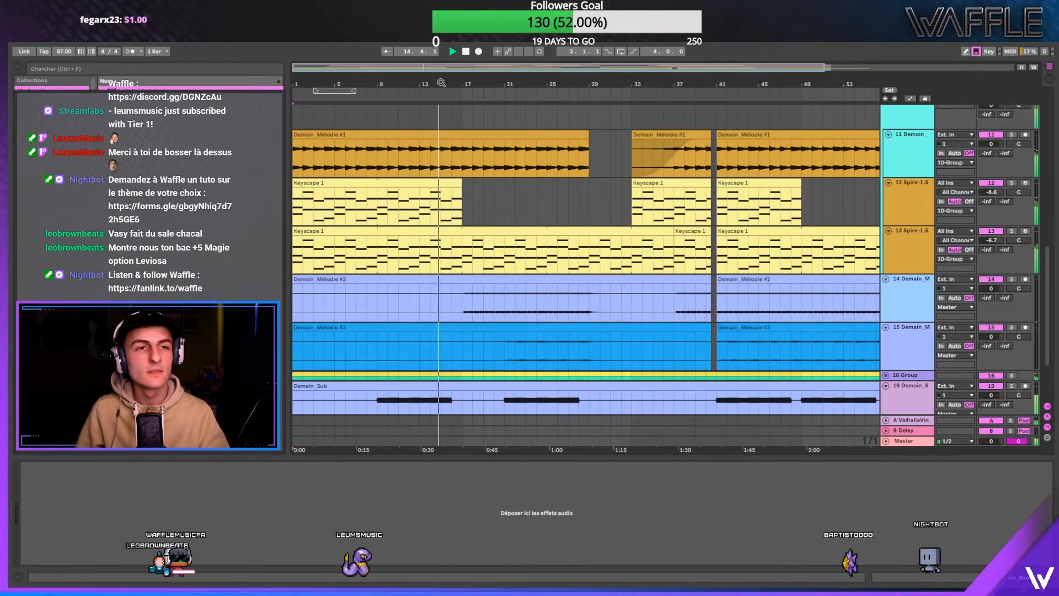
{"action": "left_click_drag", "start_coordinate": [442, 82], "coordinate": [443, 94]}
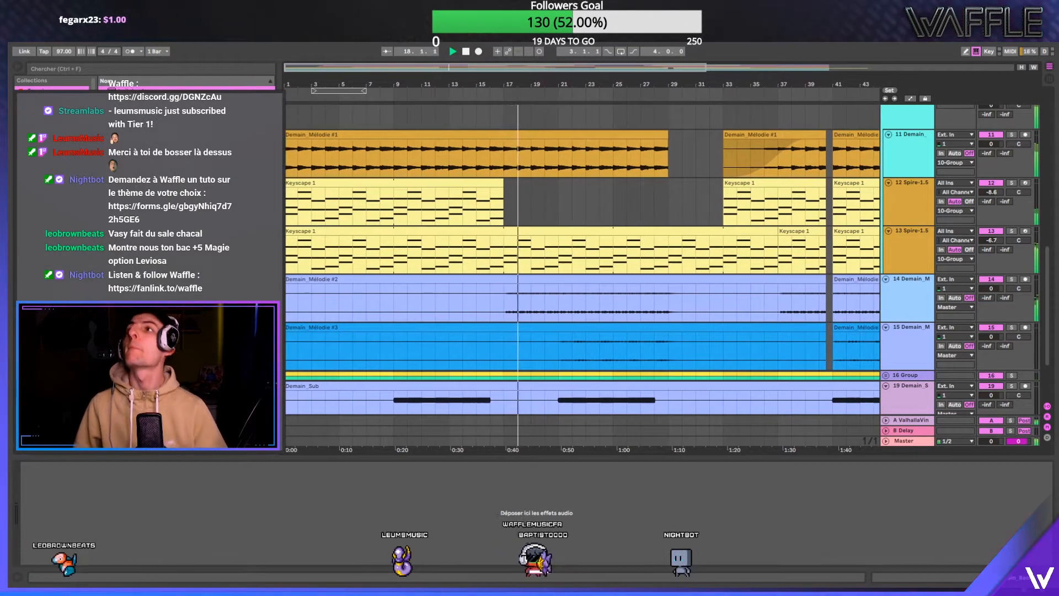
{"action": "left_click_drag", "start_coordinate": [560, 87], "coordinate": [557, 72]}
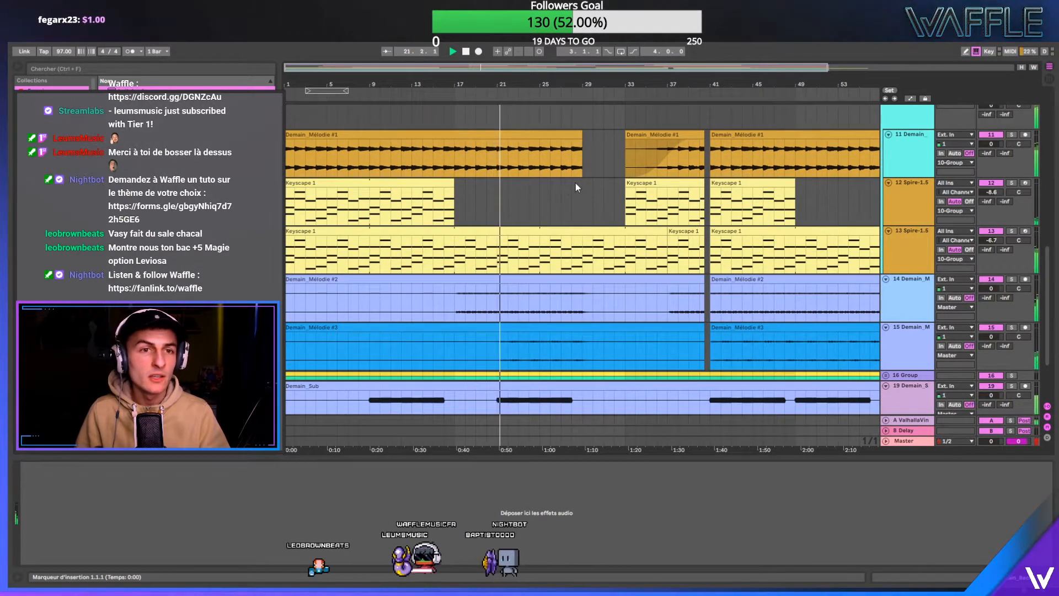
{"action": "scroll", "coordinate": [574, 183], "scroll_direction": "down", "scroll_amount": 4}
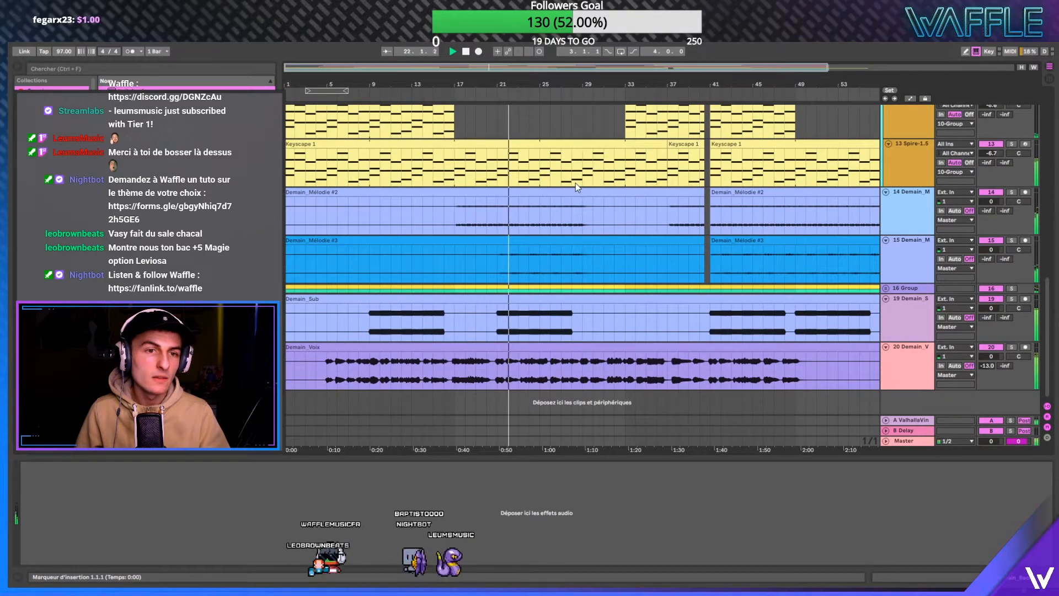
{"action": "scroll", "coordinate": [575, 183], "scroll_direction": "up", "scroll_amount": 4}
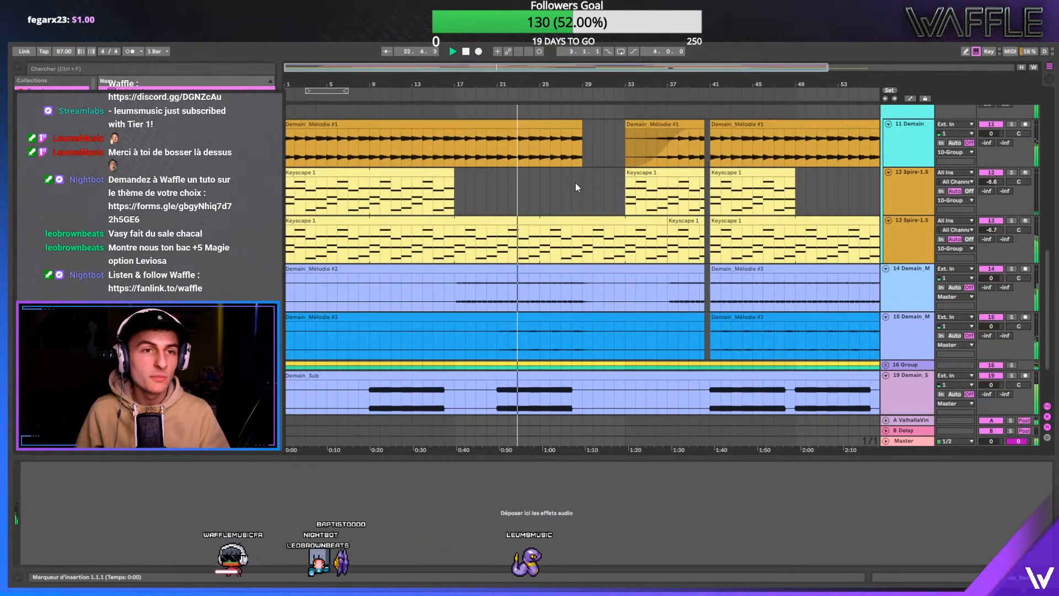
- Examine the gaps between the Kick, Demain_Mélodie #1 and Keyscape clips around bars 28 to 40 during playback
{"action": "left_click", "coordinate": [582, 181]}
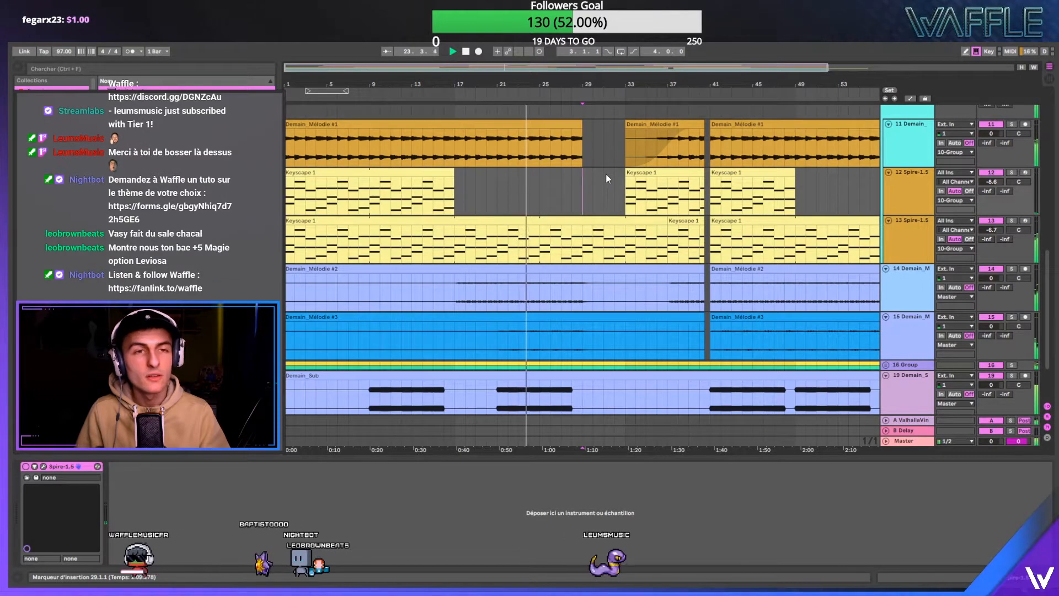
{"action": "left_click", "coordinate": [568, 179]}
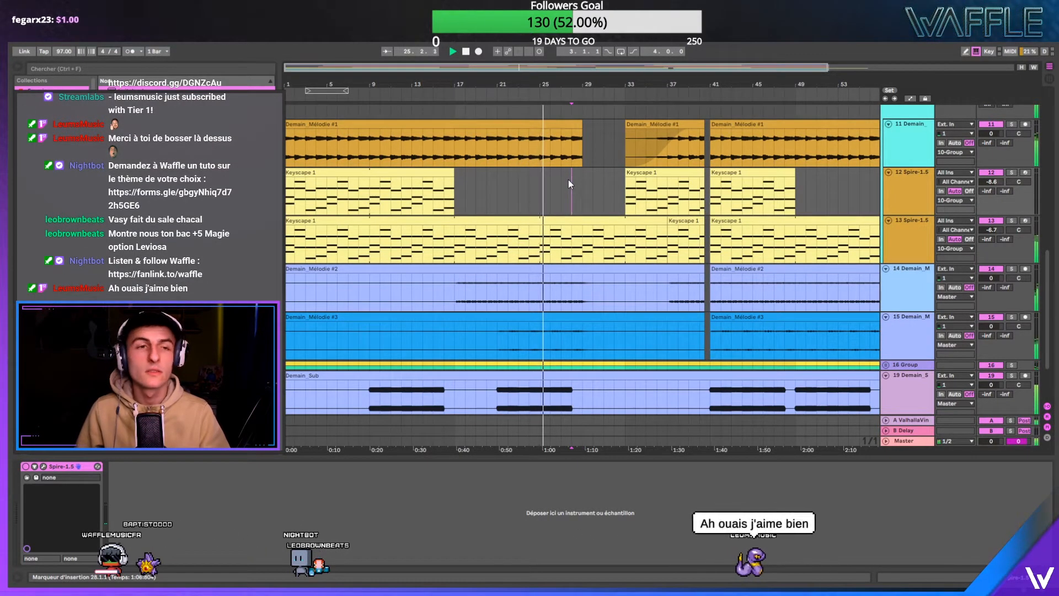
{"action": "scroll", "coordinate": [534, 234], "scroll_direction": "up", "scroll_amount": 2}
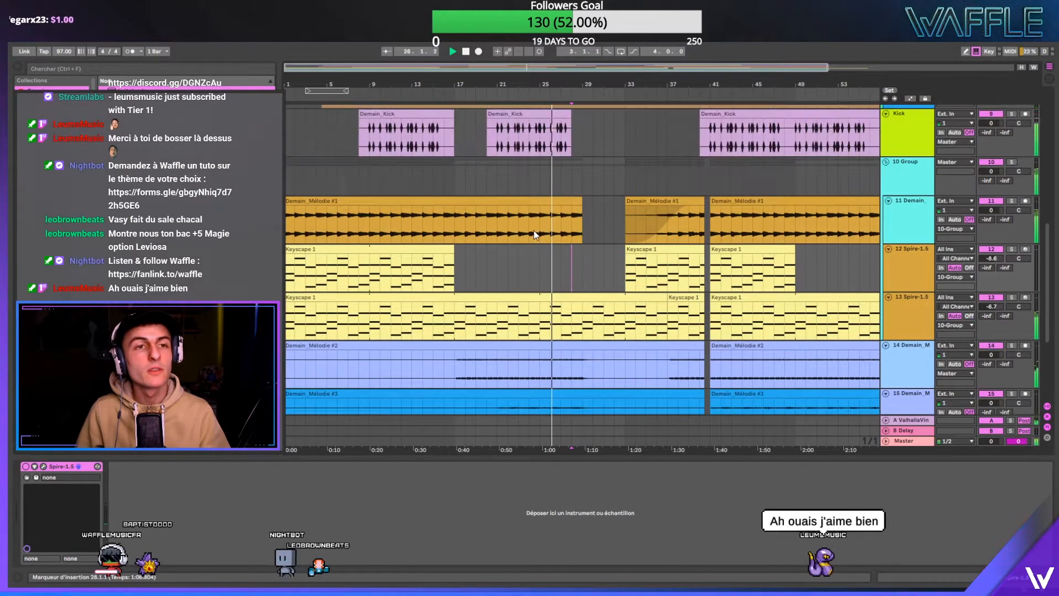
{"action": "scroll", "coordinate": [534, 234], "scroll_direction": "up", "scroll_amount": 2}
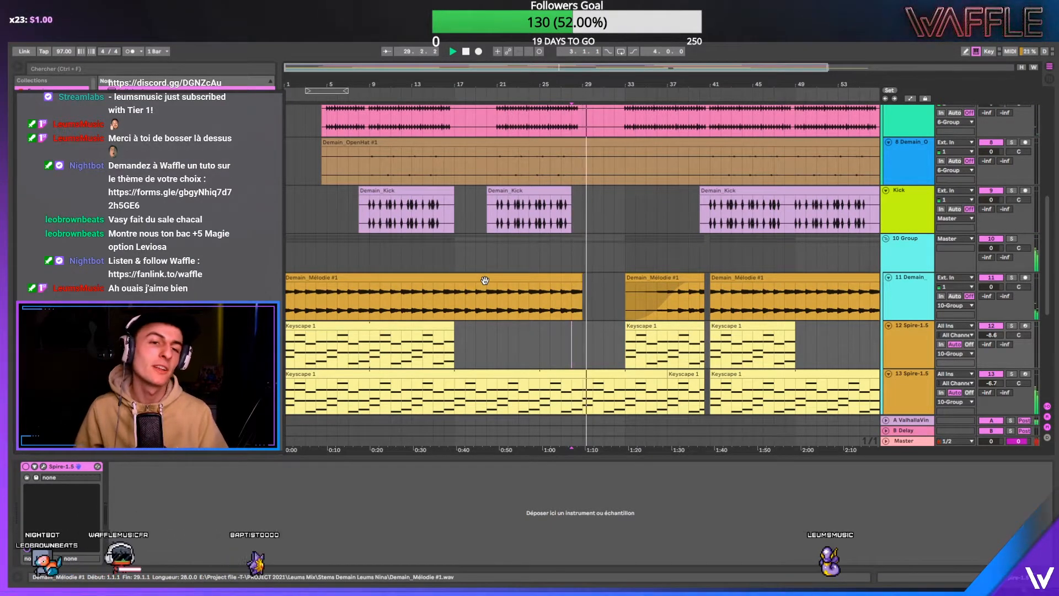
{"action": "scroll", "coordinate": [562, 282], "scroll_direction": "down", "scroll_amount": 2}
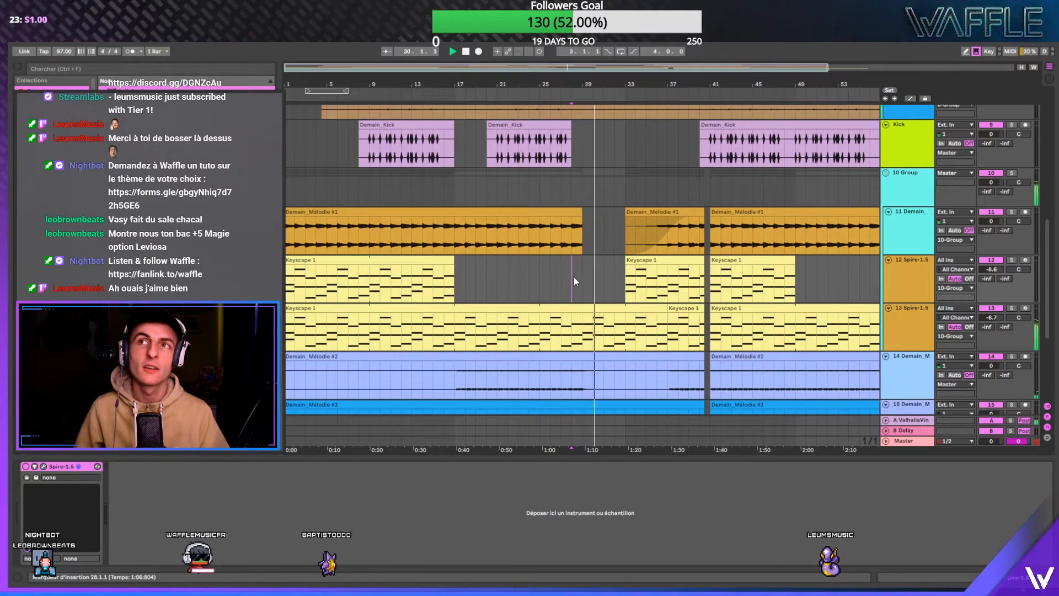
{"action": "left_click_drag", "start_coordinate": [630, 84], "coordinate": [564, 83]}
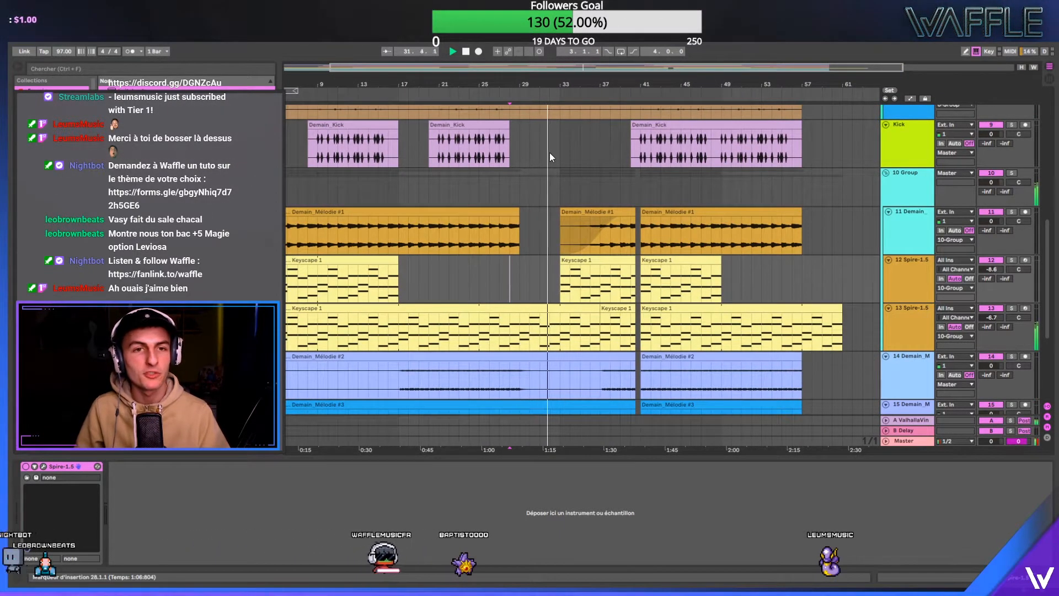
{"action": "scroll", "coordinate": [550, 166], "scroll_direction": "down", "scroll_amount": 2}
{"action": "scroll", "coordinate": [563, 168], "scroll_direction": "down", "scroll_amount": 1}
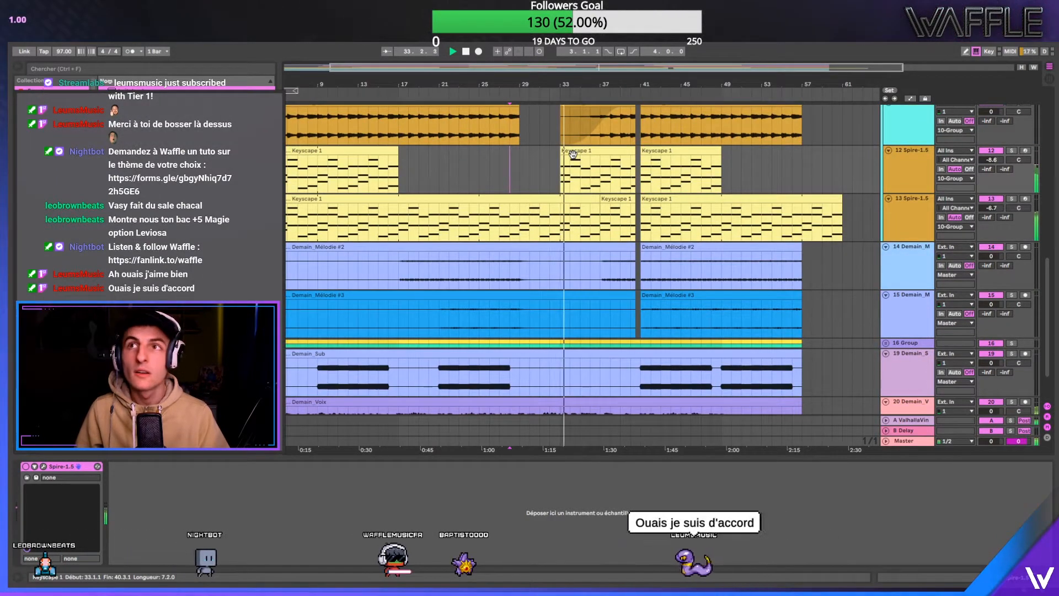
{"action": "scroll", "coordinate": [535, 164], "scroll_direction": "up", "scroll_amount": 2}
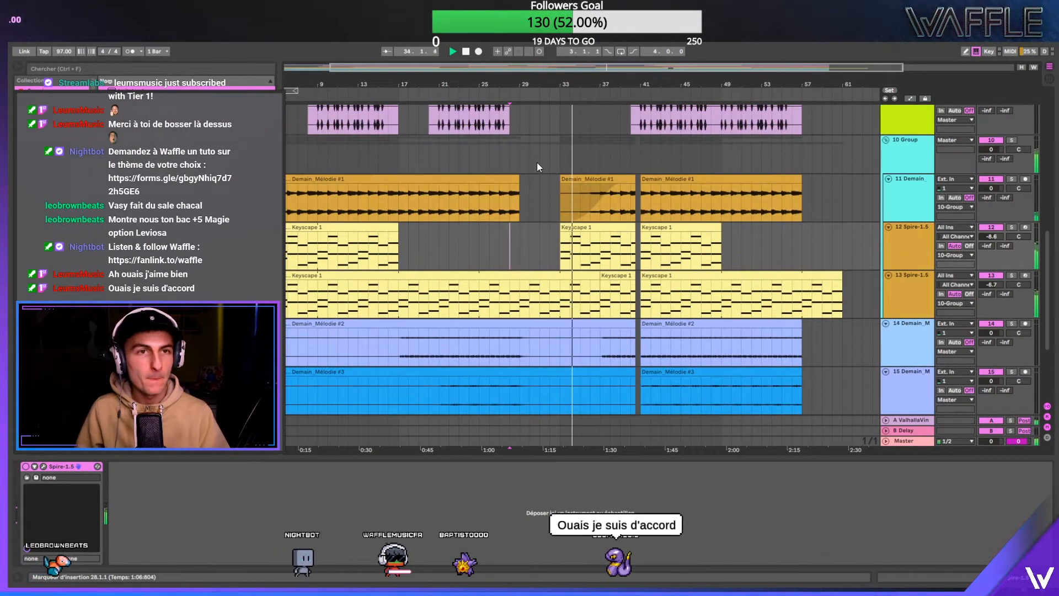
{"action": "scroll", "coordinate": [537, 166], "scroll_direction": "up", "scroll_amount": 2}
{"action": "scroll", "coordinate": [544, 177], "scroll_direction": "down", "scroll_amount": 1}
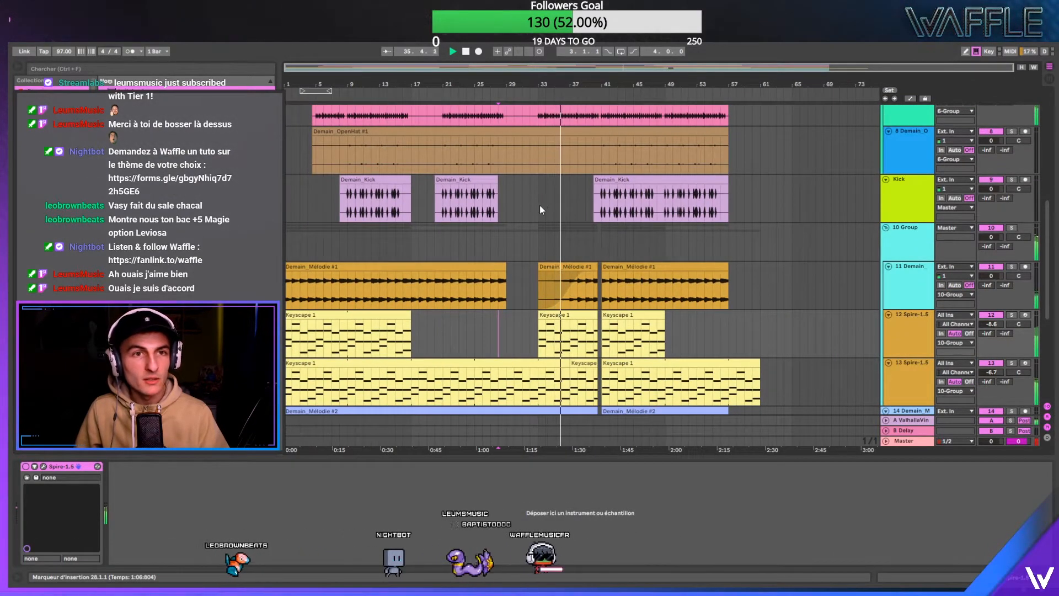
{"action": "scroll", "coordinate": [534, 204], "scroll_direction": "up", "scroll_amount": 1}
{"action": "scroll", "coordinate": [534, 204], "scroll_direction": "down", "scroll_amount": 2}
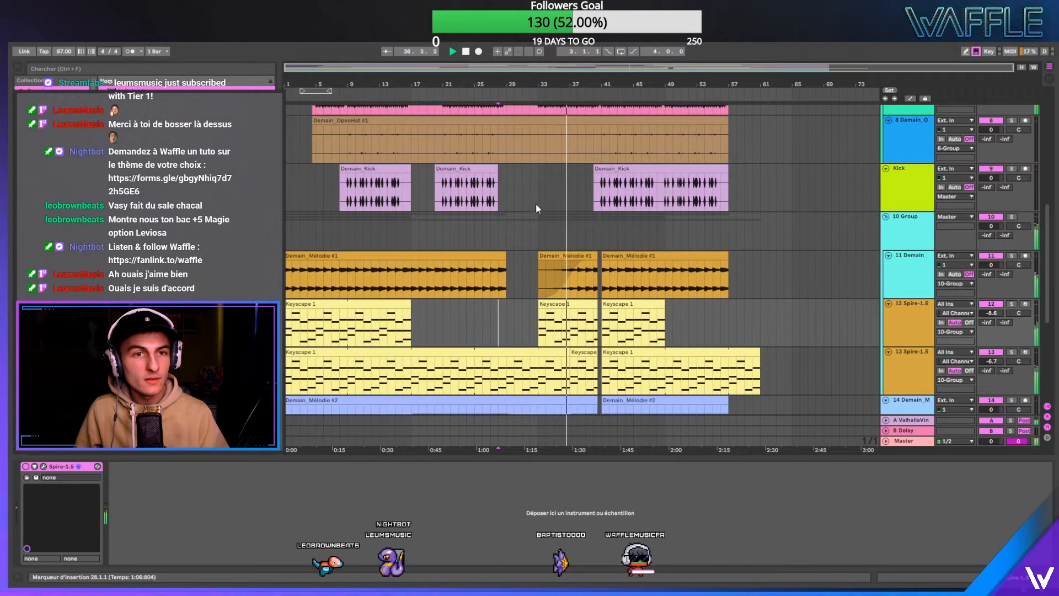
{"action": "scroll", "coordinate": [538, 203], "scroll_direction": "down", "scroll_amount": 1}
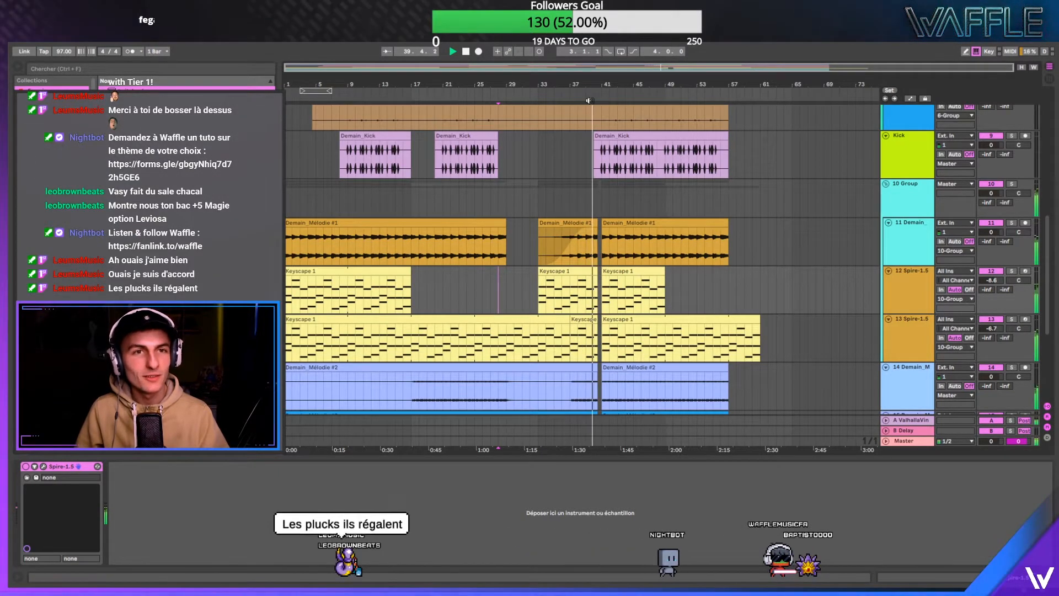
- Add a locator at bar 41 of the timeline and name it "Refrain"
{"action": "left_click_drag", "start_coordinate": [603, 77], "coordinate": [583, 91]}
{"action": "left_click", "coordinate": [603, 84]}
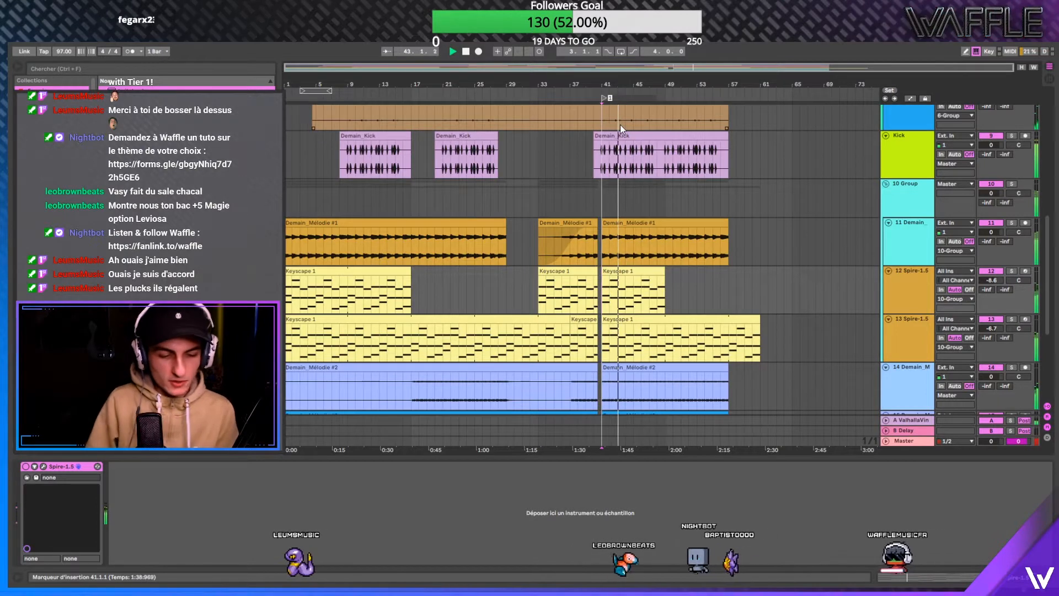
{"action": "type", "text": "Refrain"}
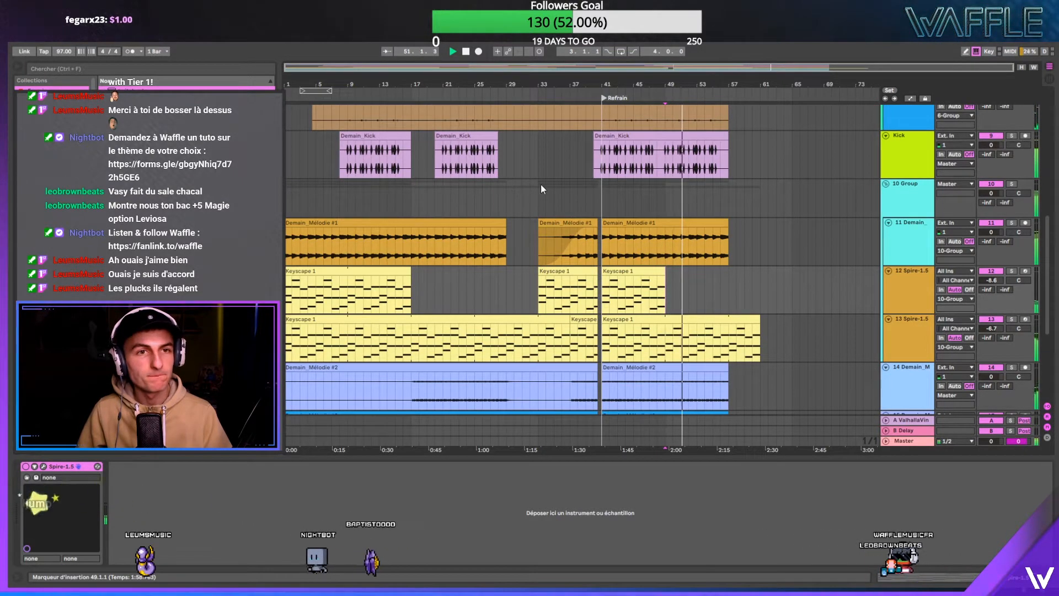
- Listen to the arrangement around bars 17 to 23 to find where the first chorus starts
{"action": "left_click", "coordinate": [436, 194]}
{"action": "key", "text": "space"}
{"action": "left_click", "coordinate": [419, 195]}
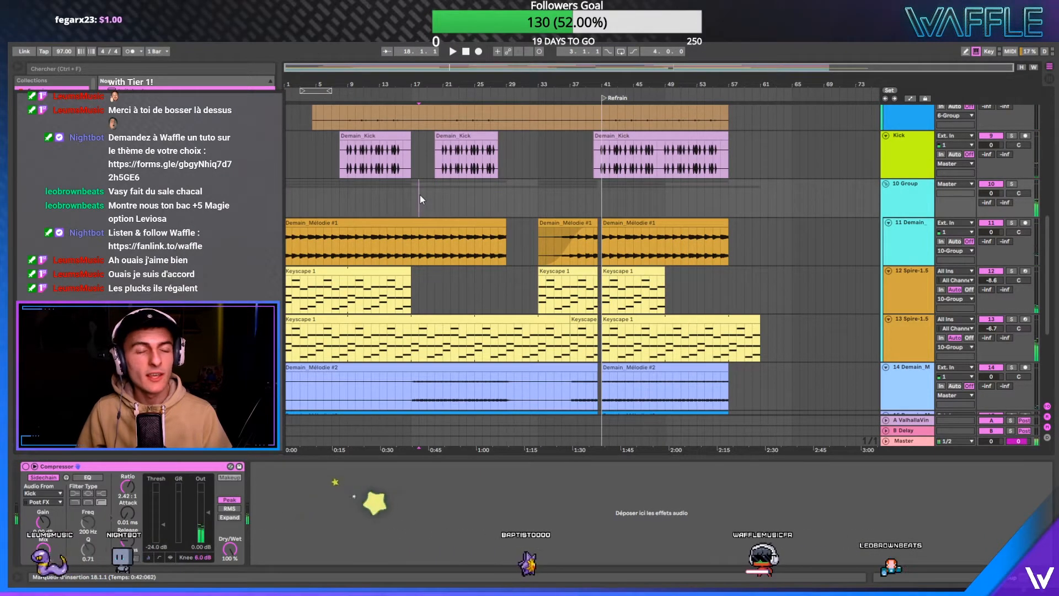
{"action": "left_click", "coordinate": [411, 194]}
{"action": "key", "text": "space"}
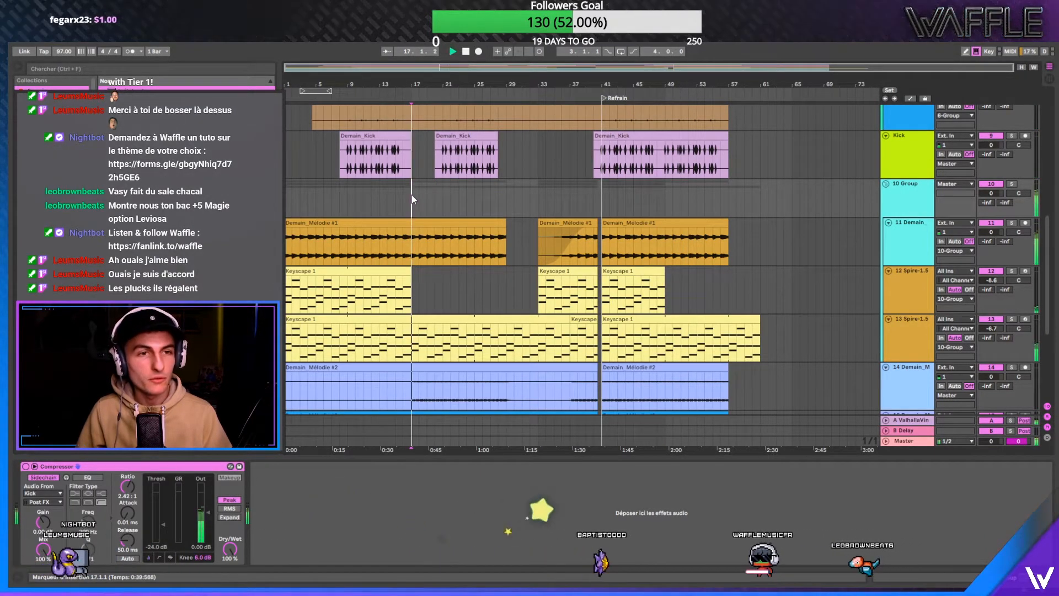
{"action": "left_click", "coordinate": [459, 193]}
{"action": "key", "text": "space"}
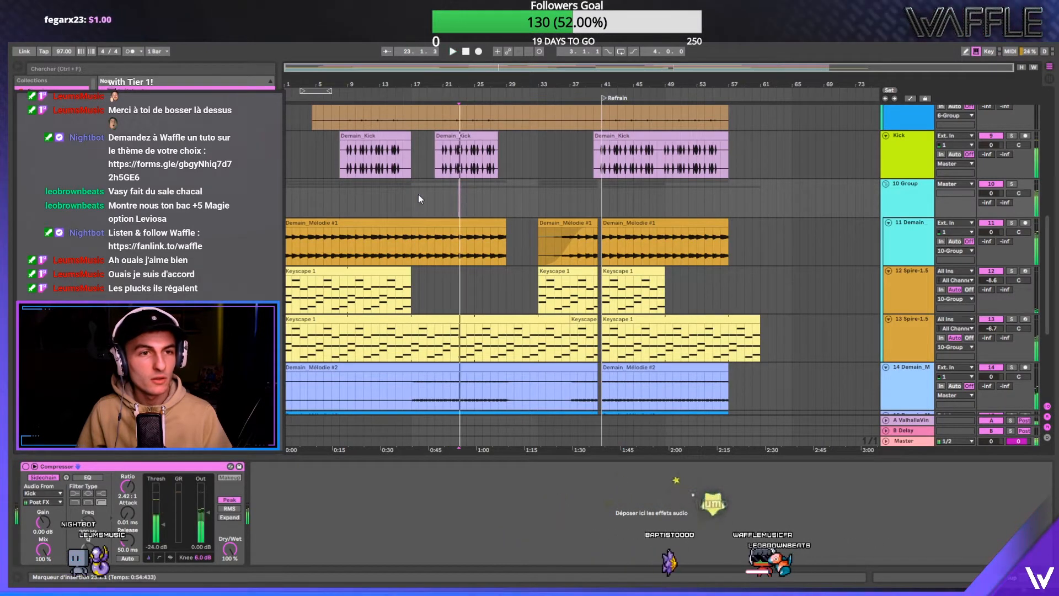
- Add a locator at bar 21 of the timeline and name it "Refrain"
{"action": "left_click", "coordinate": [442, 198]}
{"action": "key", "text": "space"}
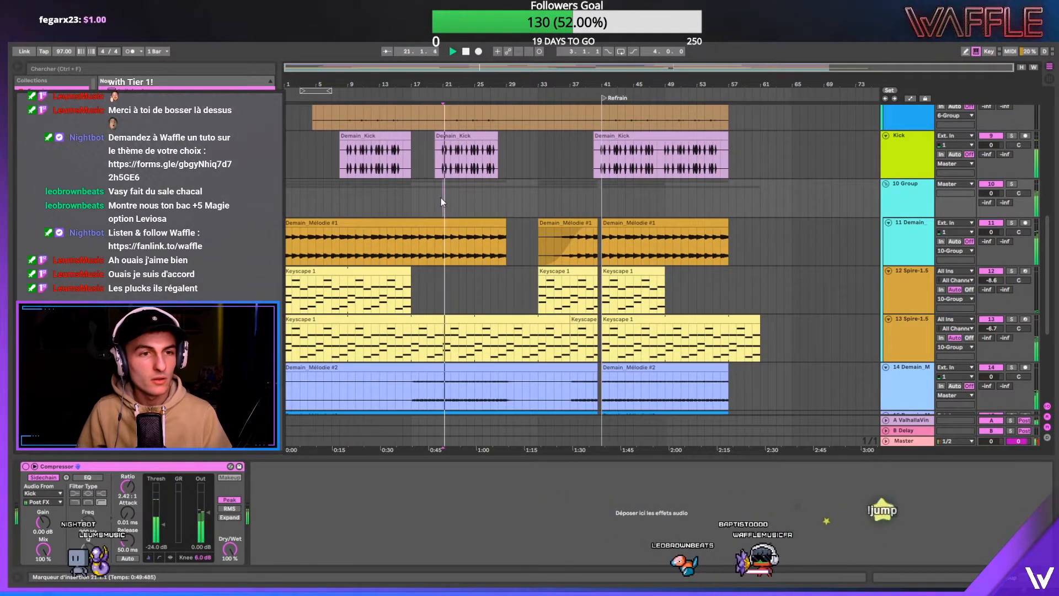
{"action": "key", "text": "space"}
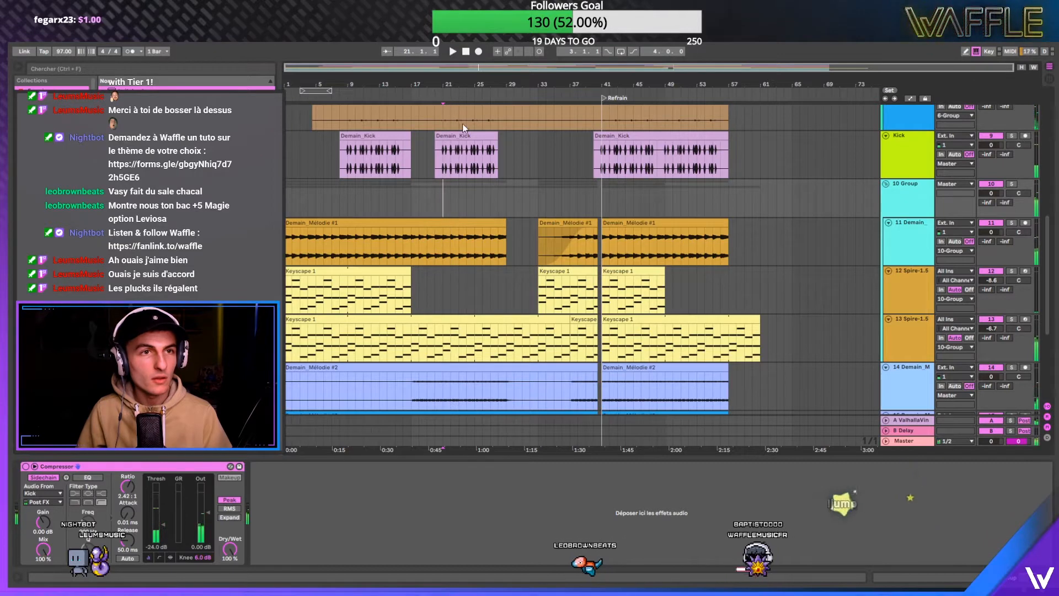
{"action": "left_click", "coordinate": [464, 117]}
{"action": "type", "text": "Ref"}
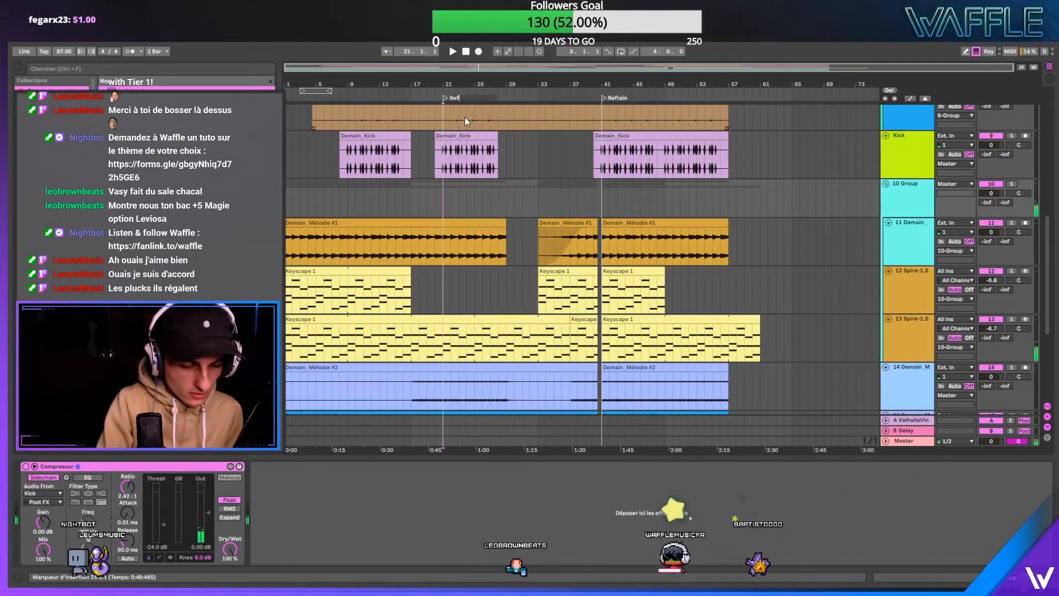
{"action": "type", "text": "rain"}
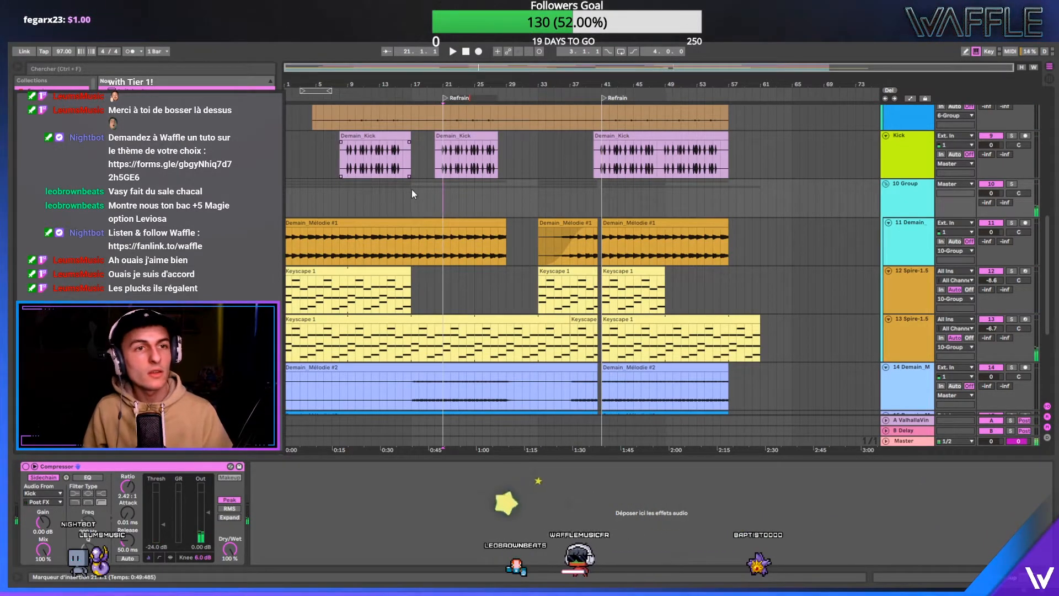
- Audition the passages around bar 17, bars 33 to 38 and bar 14 to compare the sections
{"action": "left_click", "coordinate": [412, 190]}
{"action": "key", "text": "space"}
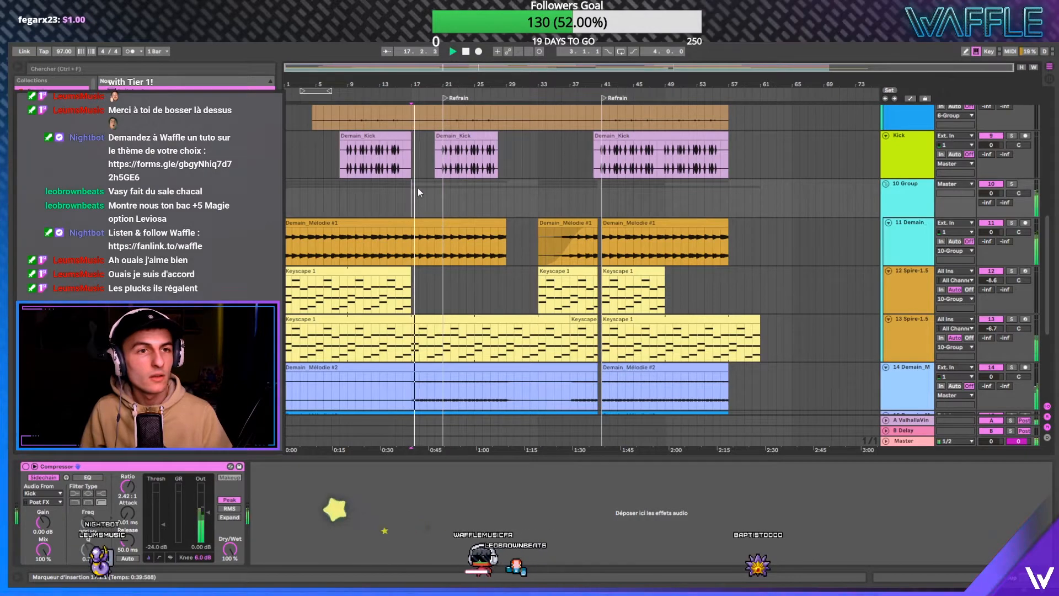
{"action": "left_click", "coordinate": [569, 194]}
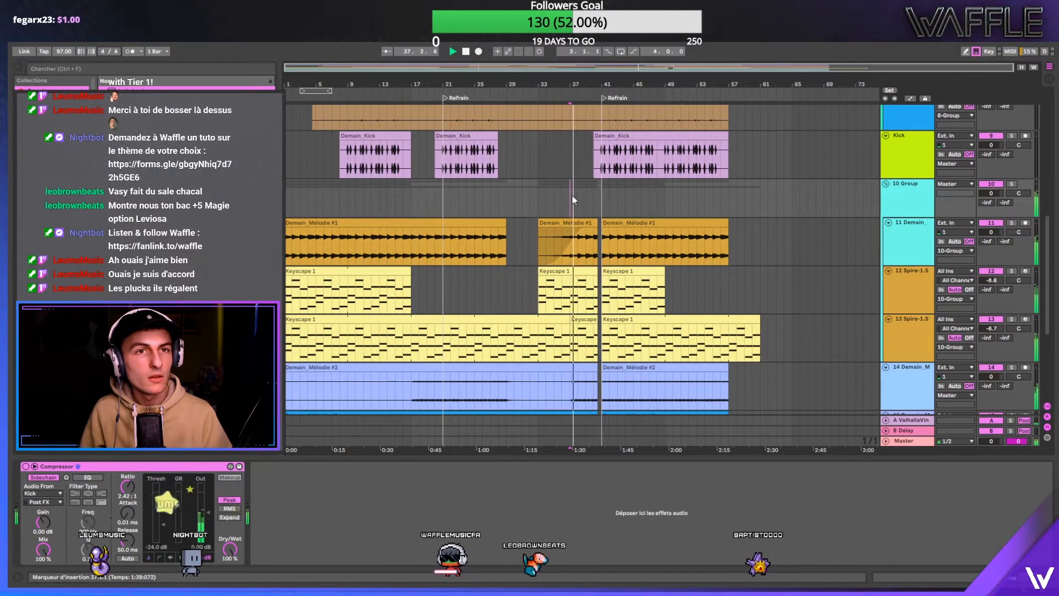
{"action": "left_click", "coordinate": [542, 196]}
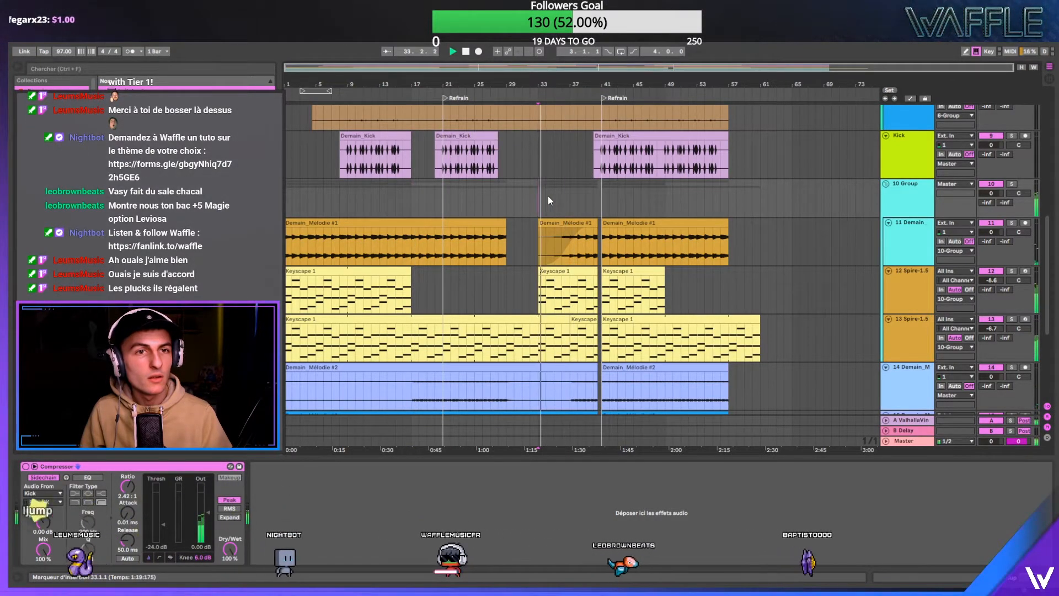
{"action": "left_click", "coordinate": [578, 195]}
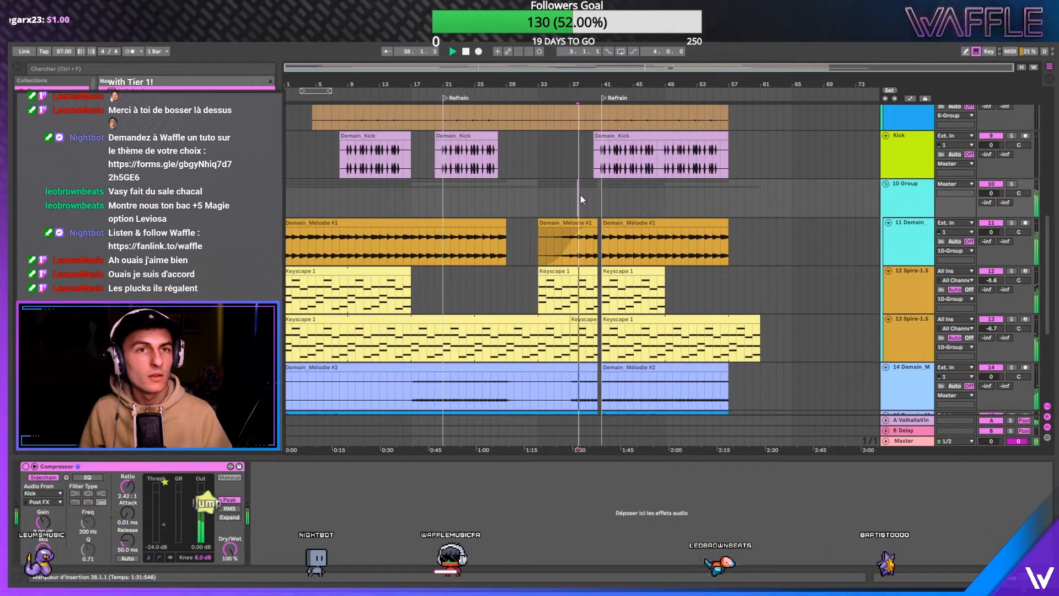
{"action": "left_click", "coordinate": [391, 193]}
{"action": "key", "text": "space"}
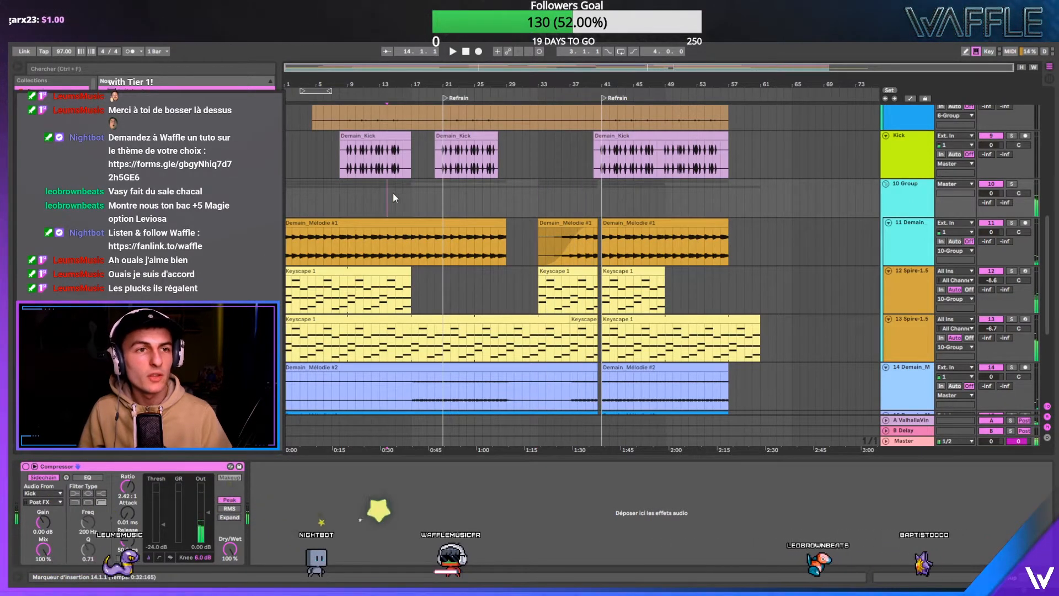
{"action": "key", "text": "space"}
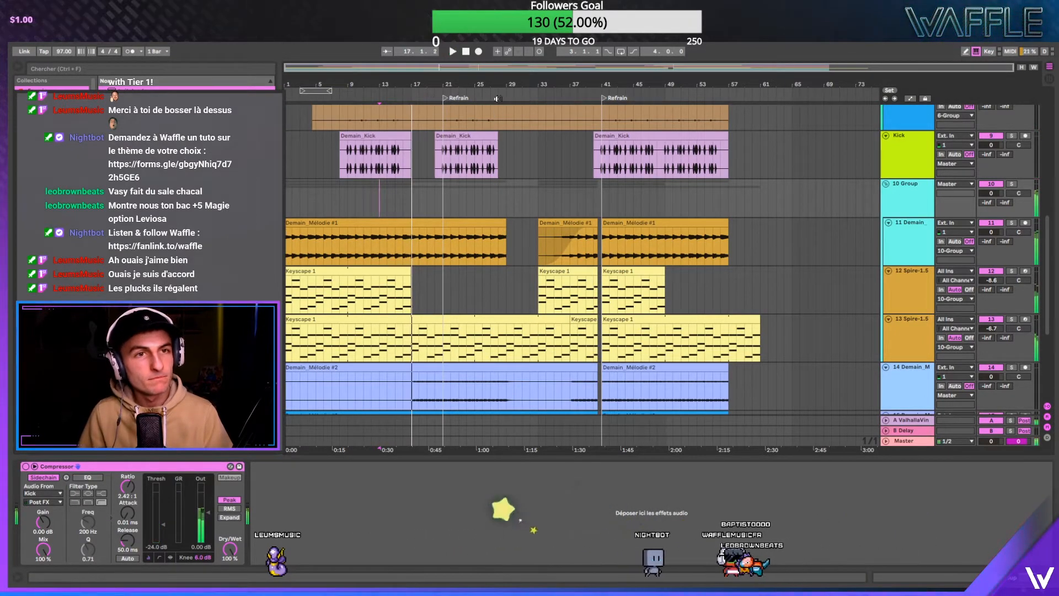
- Play the end of the first chorus from about bar 26 and add a locator at bar 29
{"action": "left_click", "coordinate": [485, 189]}
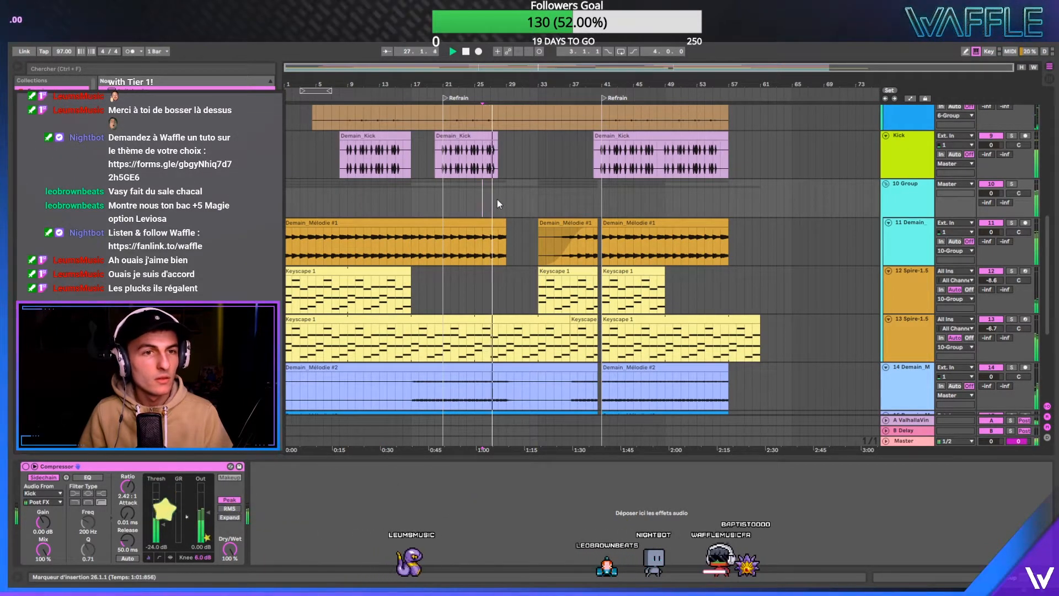
{"action": "left_click", "coordinate": [515, 125]}
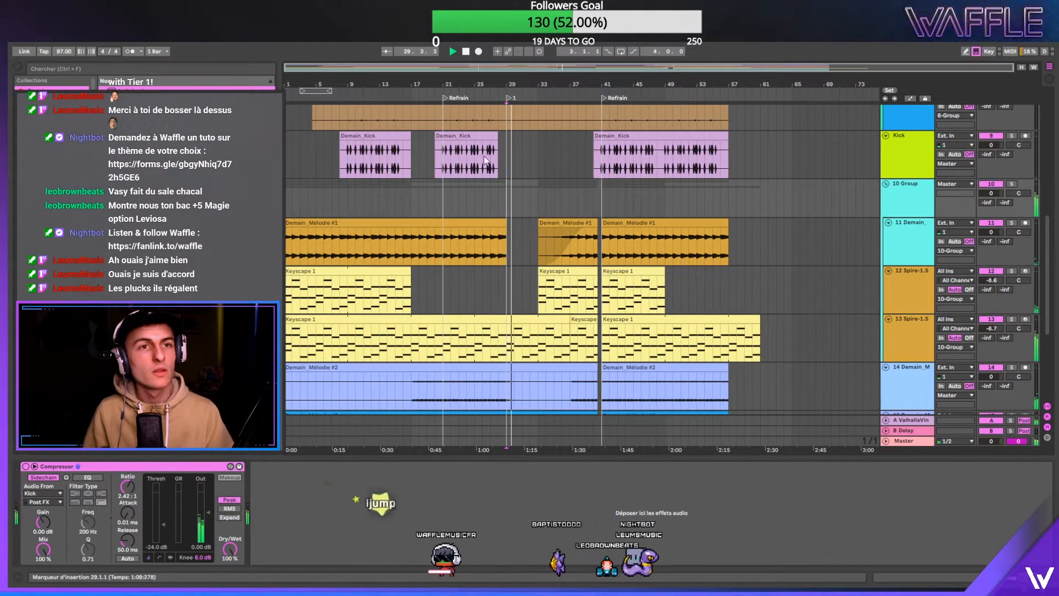
{"action": "left_click", "coordinate": [466, 51]}
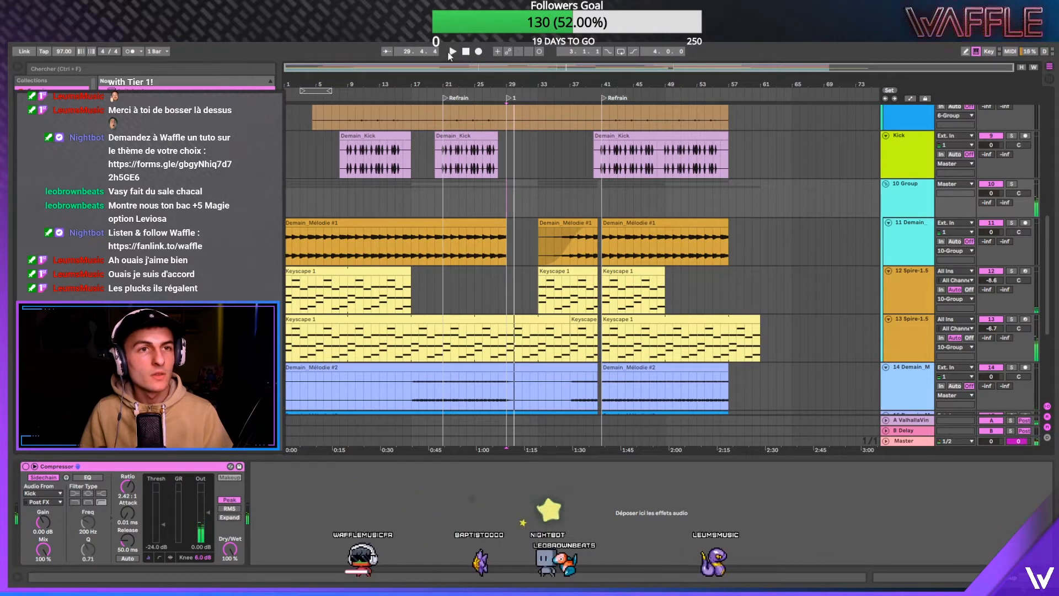
{"action": "key", "text": "plus"}
{"action": "key", "text": "plus"}
{"action": "key", "text": "plus"}
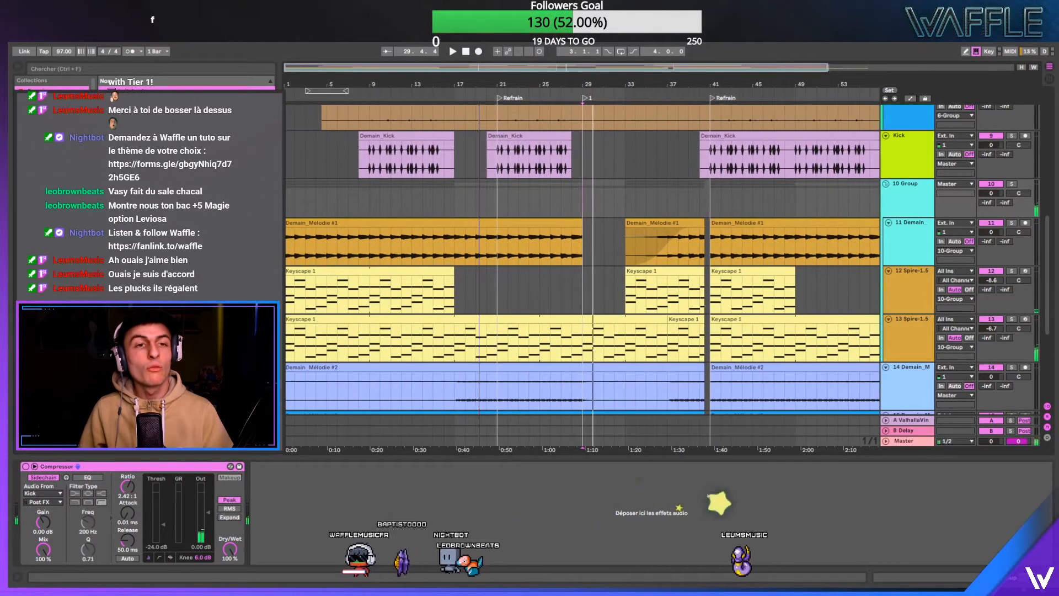
{"action": "left_click_drag", "start_coordinate": [481, 78], "coordinate": [481, 82]}
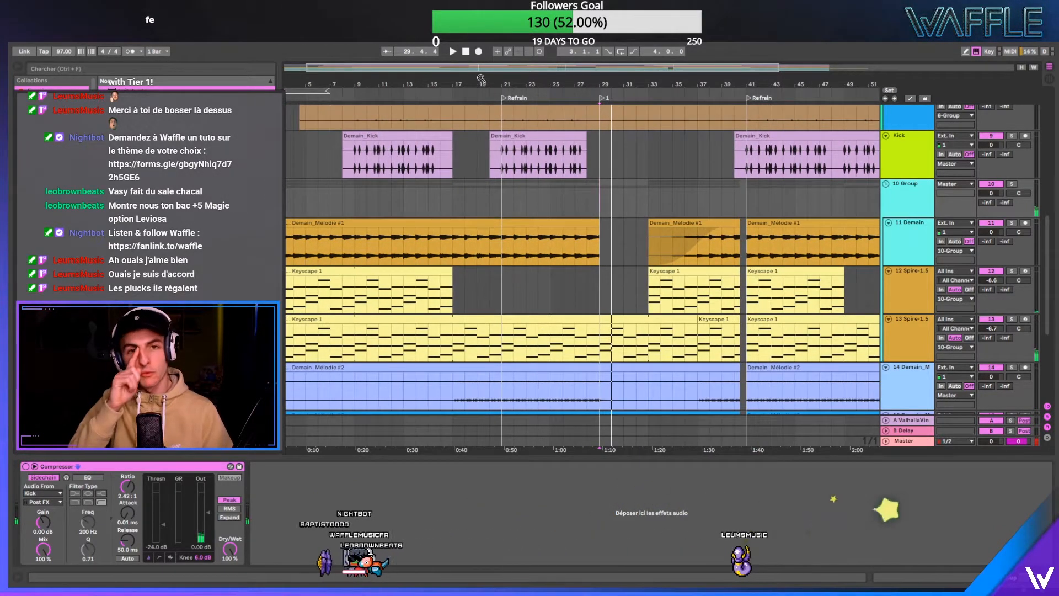
{"action": "left_click_drag", "start_coordinate": [481, 82], "coordinate": [430, 82]}
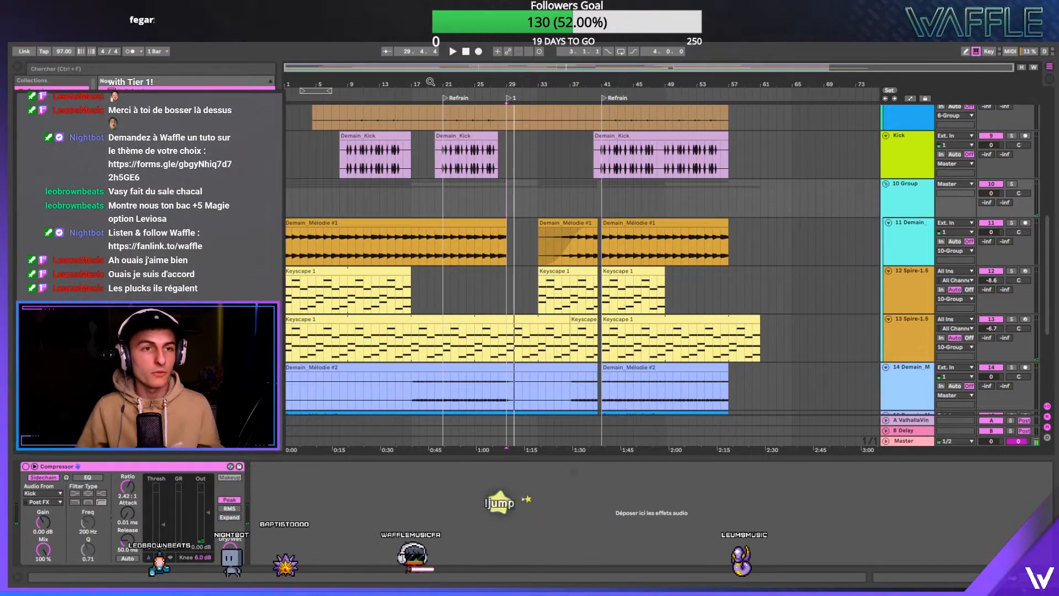
- Copy the bar 41 Keyscape 1 clip of the upper Spire track to bars 21 to 29 on the same track and play it
{"action": "left_click", "coordinate": [456, 134]}
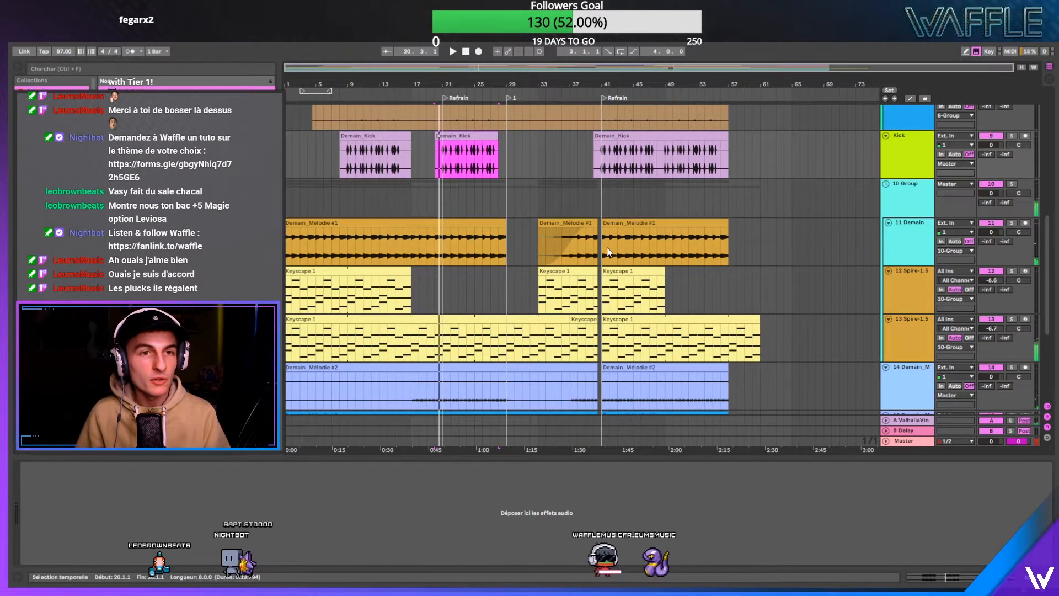
{"action": "left_click_drag", "start_coordinate": [617, 269], "coordinate": [463, 279]}
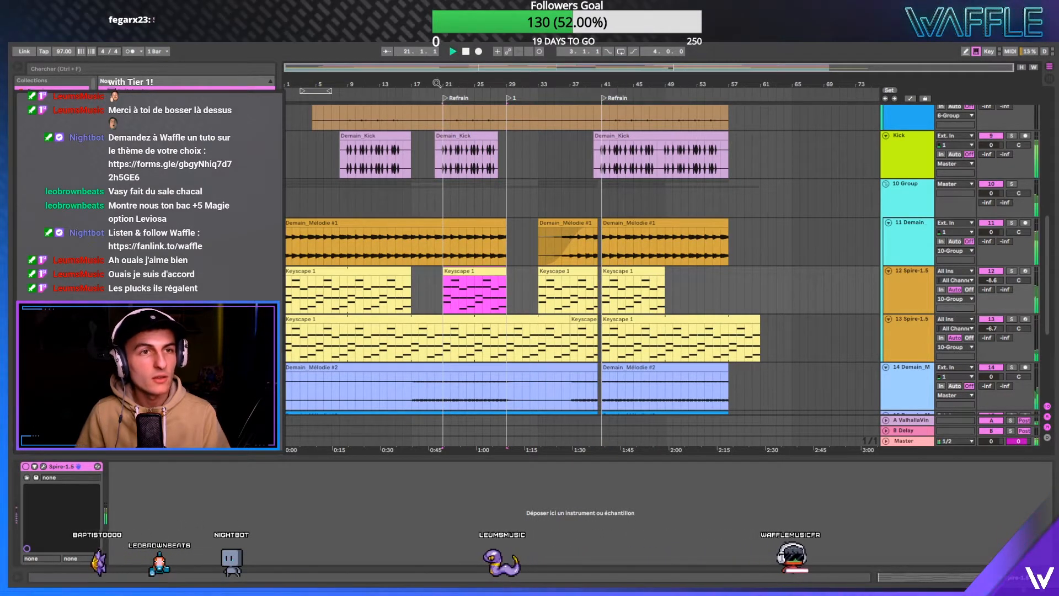
{"action": "key", "text": "plus"}
{"action": "key", "text": "space"}
{"action": "key", "text": "plus"}
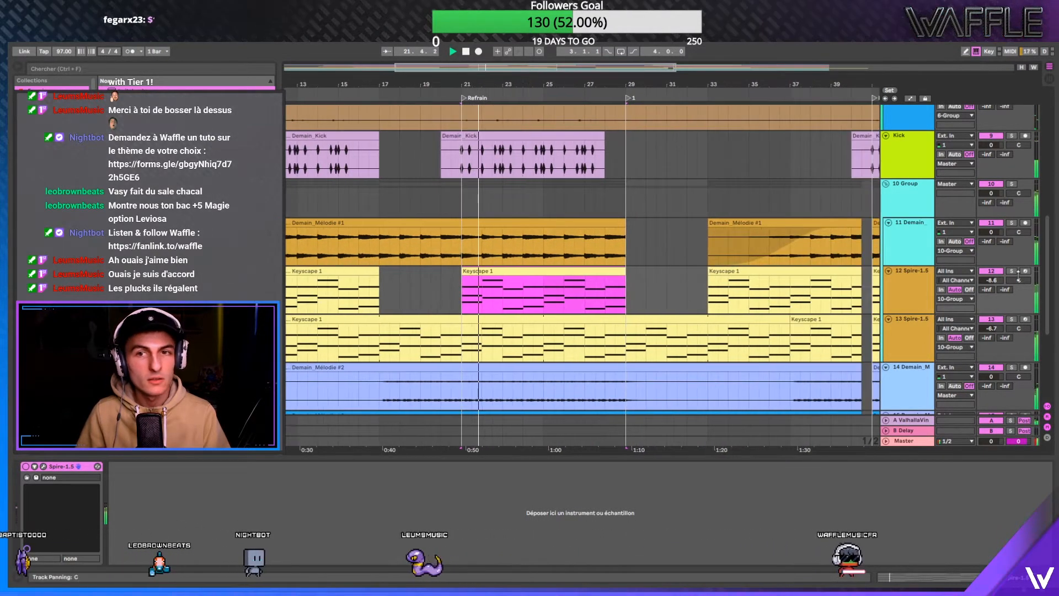
- Solo the two Spire tracks in turn to compare their Keyscape parts during the first chorus, and end with all tracks unsoloed
{"action": "left_click", "coordinate": [1011, 270]}
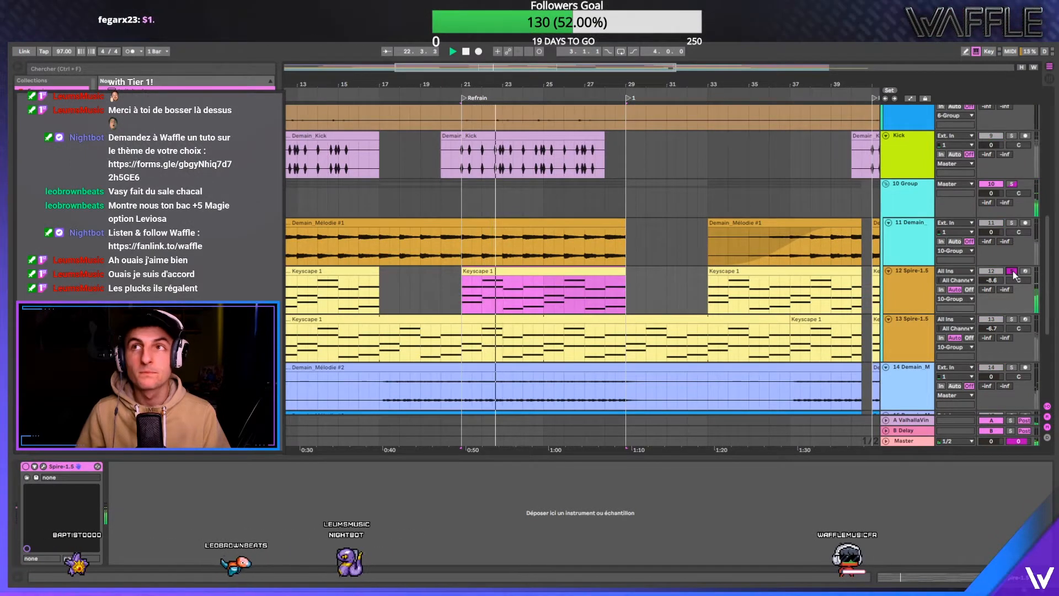
{"action": "left_click", "coordinate": [1012, 271]}
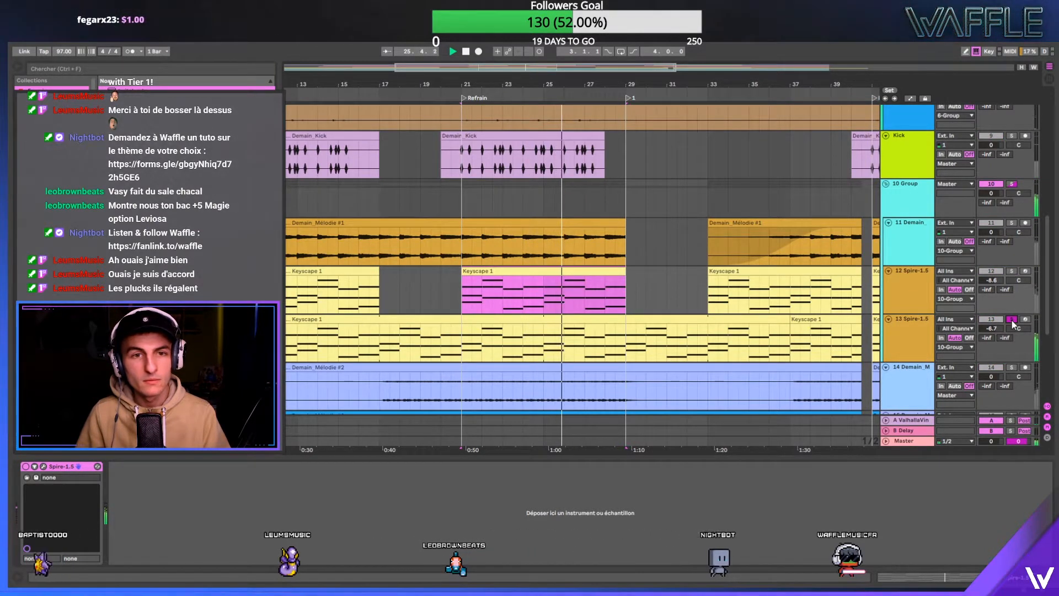
{"action": "scroll", "coordinate": [562, 284], "scroll_direction": "down", "scroll_amount": 1}
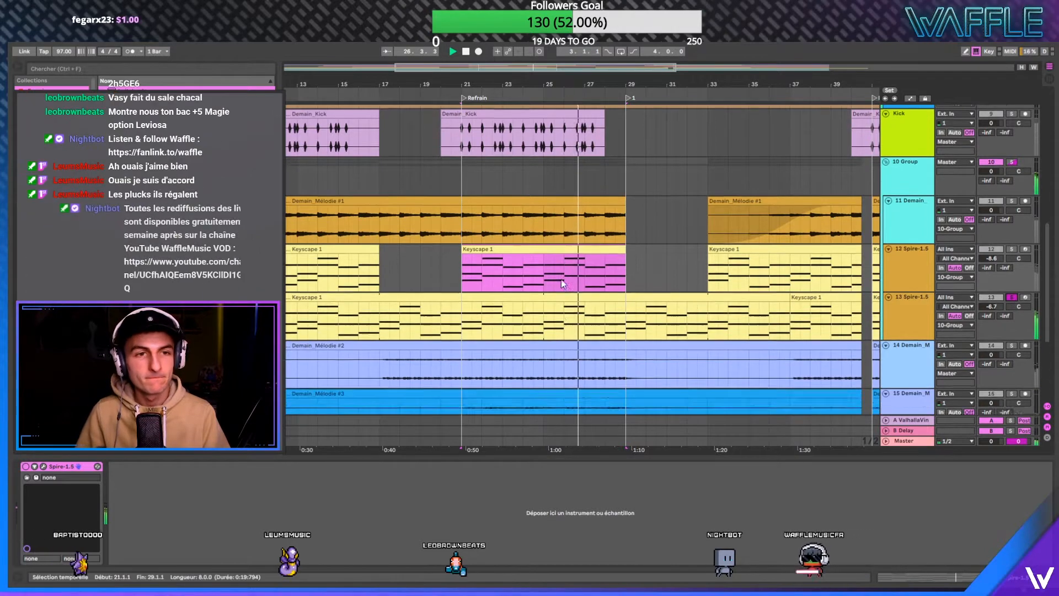
{"action": "scroll", "coordinate": [563, 284], "scroll_direction": "down", "scroll_amount": 1}
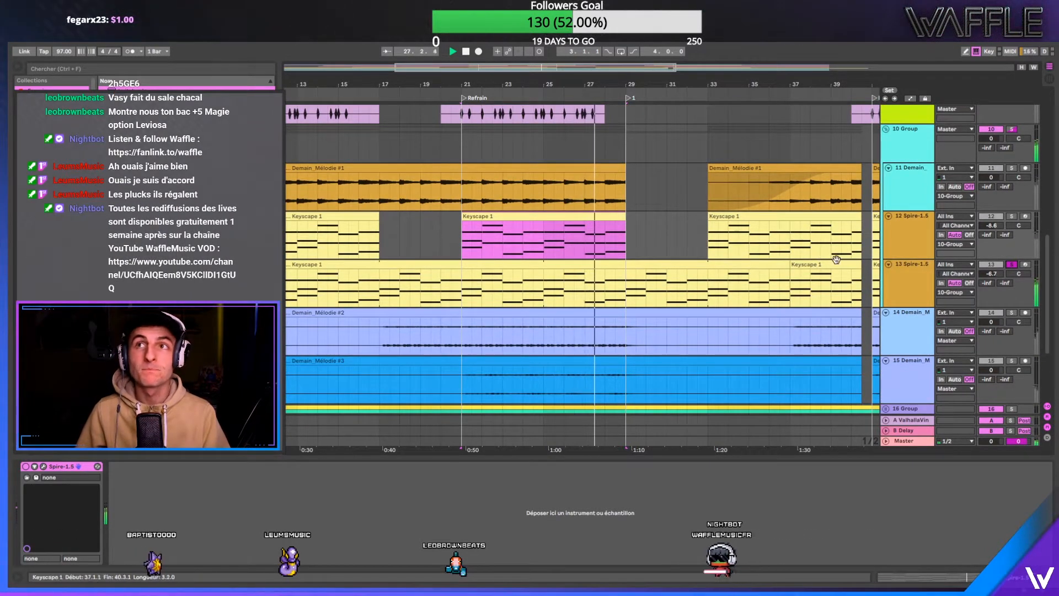
{"action": "left_click", "coordinate": [1012, 265]}
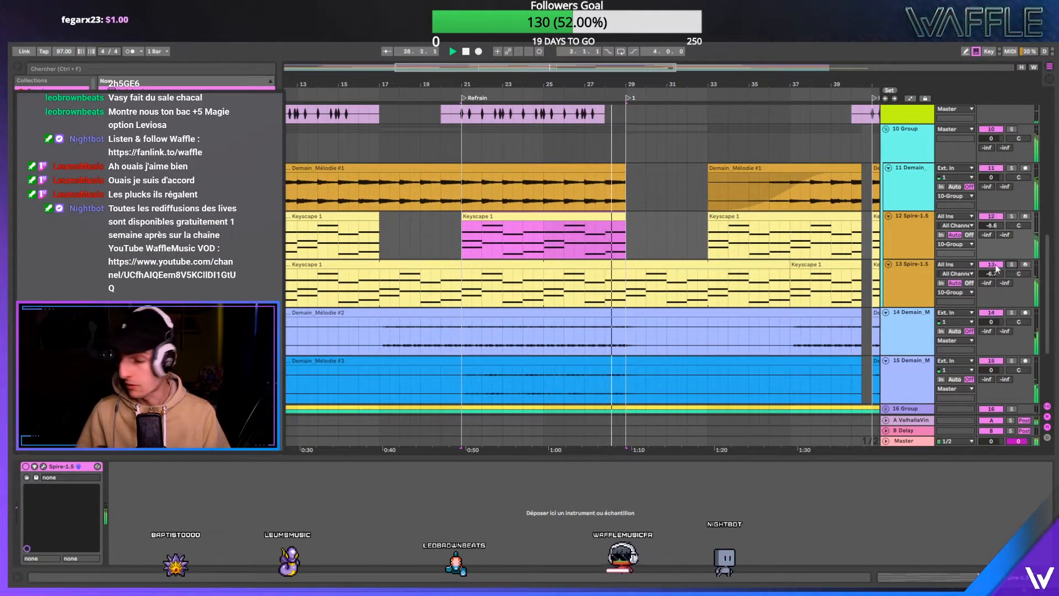
{"action": "key", "text": "space"}
{"action": "left_click", "coordinate": [440, 238]}
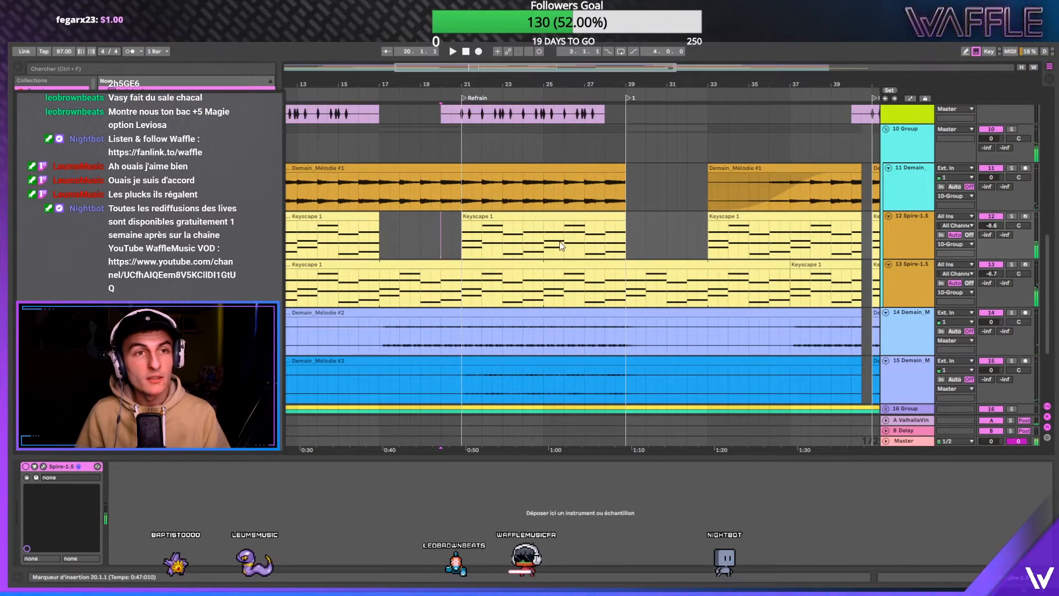
- Fold the first melody group and the Demain_Mélodie #2 track, and move the Ghostkick track below the Demain_Voix track
{"action": "scroll", "coordinate": [560, 243], "scroll_direction": "up", "scroll_amount": 3}
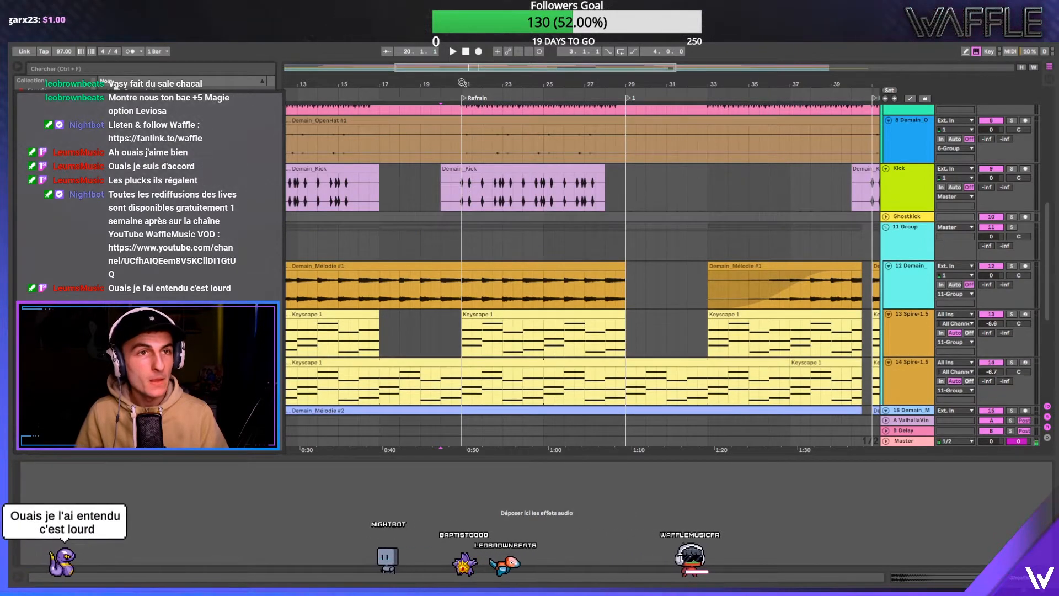
{"action": "scroll", "coordinate": [409, 133], "scroll_direction": "down", "scroll_amount": 3}
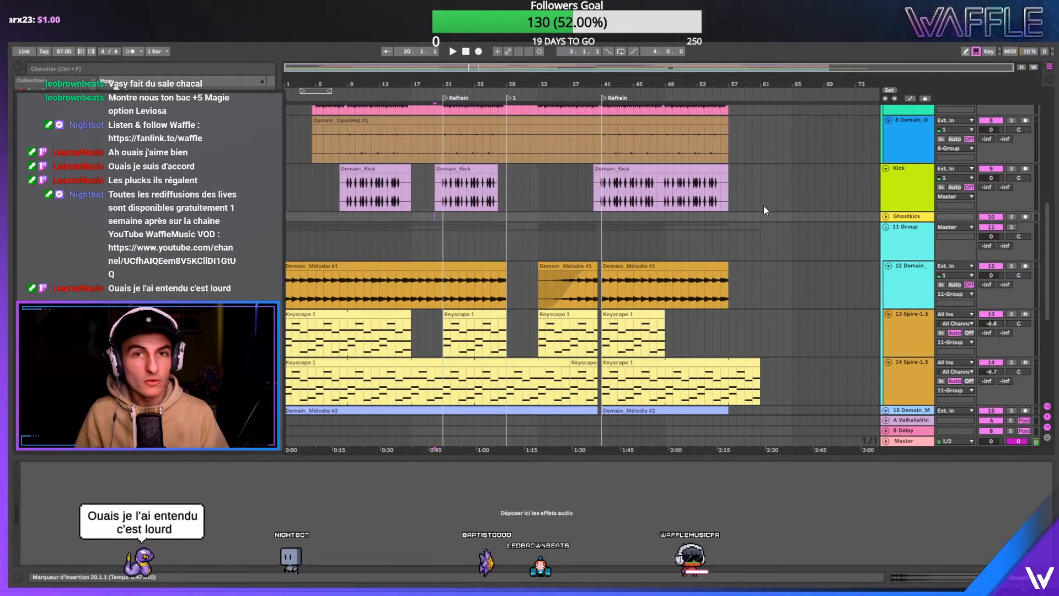
{"action": "left_click", "coordinate": [893, 218]}
{"action": "left_click", "coordinate": [886, 226]}
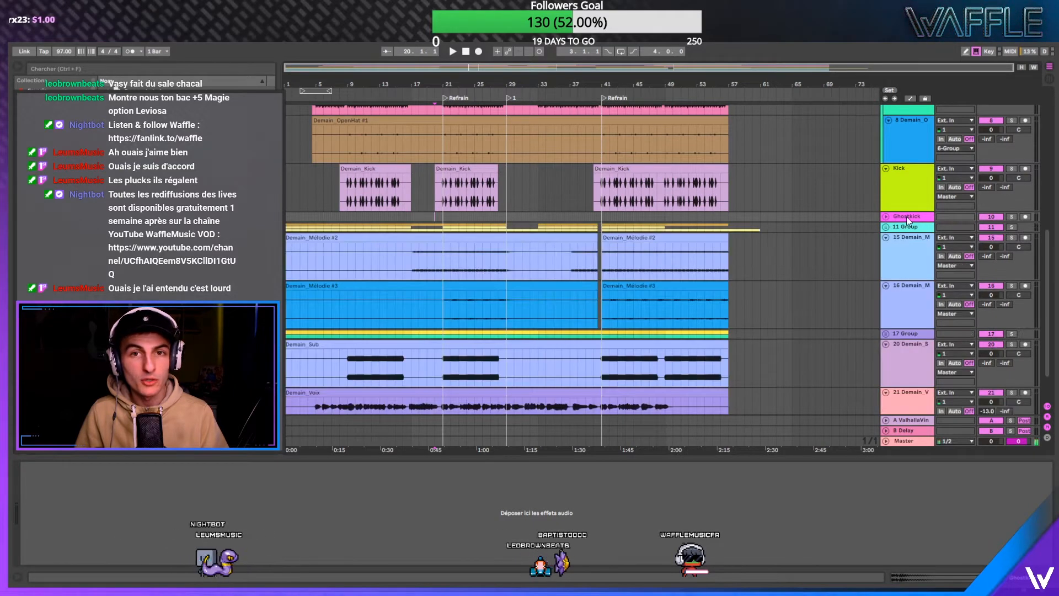
{"action": "left_click", "coordinate": [886, 238]}
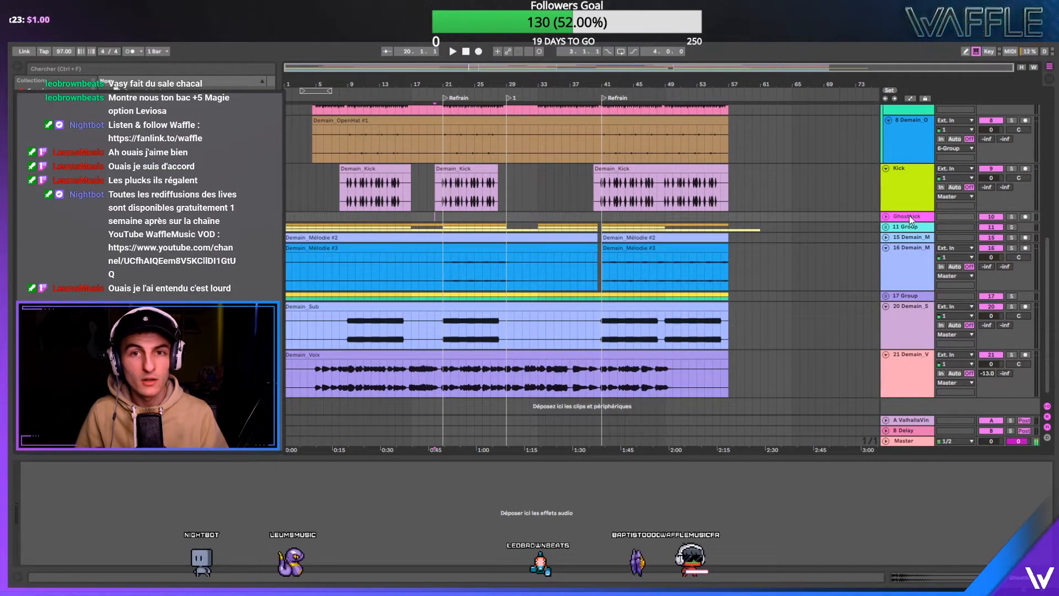
{"action": "scroll", "coordinate": [917, 398], "scroll_direction": "down", "scroll_amount": 1}
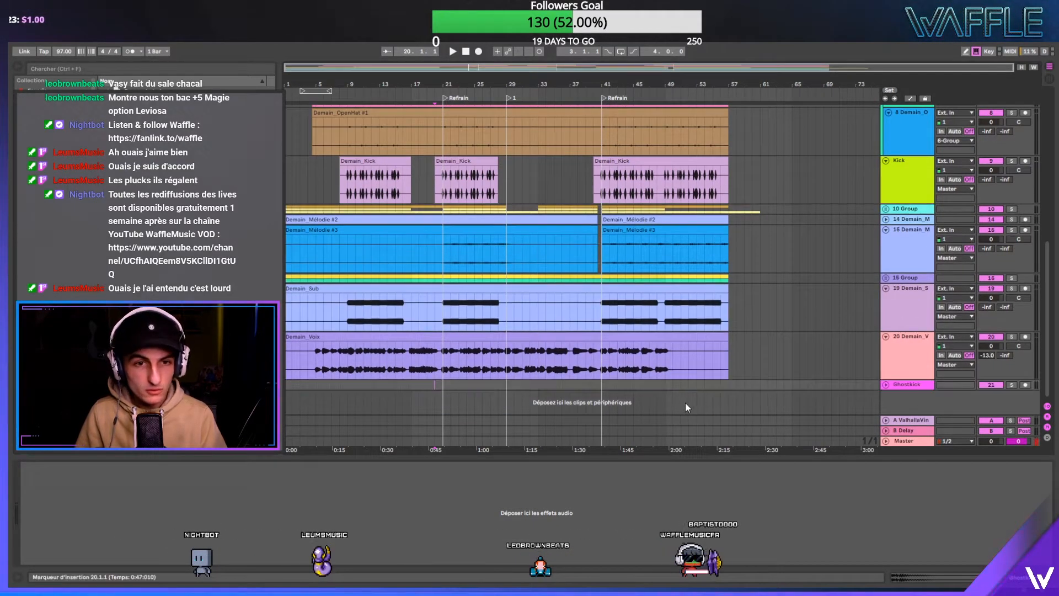
- Select bars 41 to 49 on the Ghostkick track and duplicate that selection
{"action": "left_click_drag", "start_coordinate": [665, 386], "coordinate": [602, 384]}
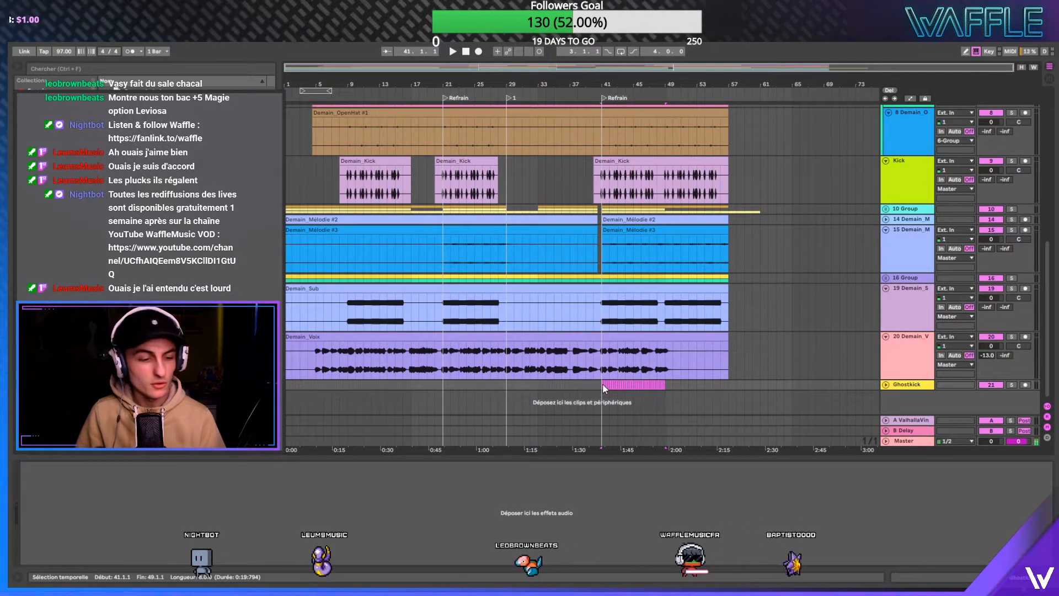
{"action": "key", "text": "ctrl+d"}
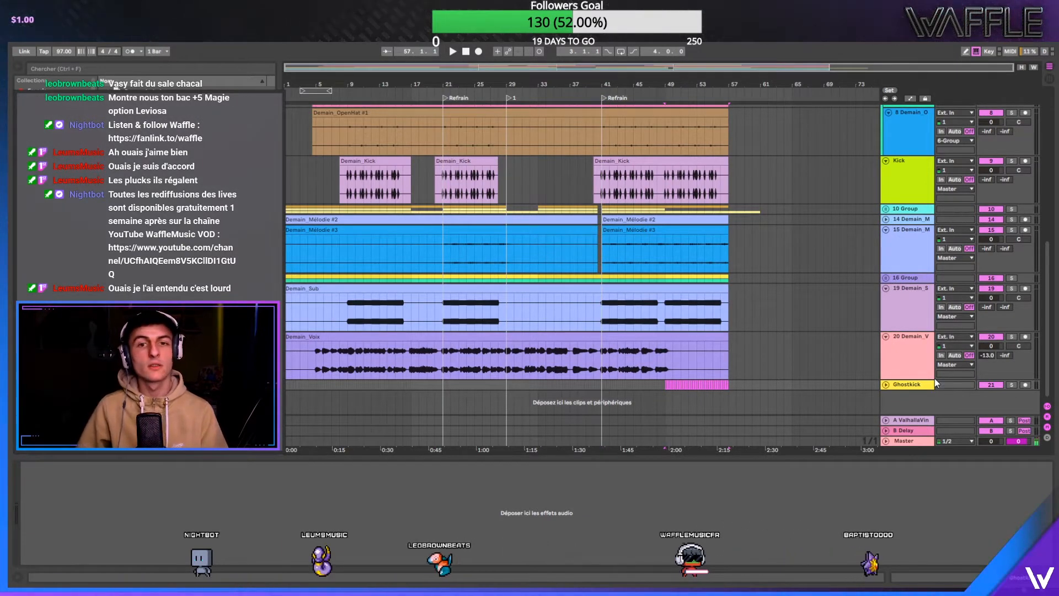
- Move the Ghostkick track directly below the Kick track, clear its clips from bar 8 to bar 64, and unfold it
{"action": "left_click_drag", "start_coordinate": [910, 382], "coordinate": [906, 210]}
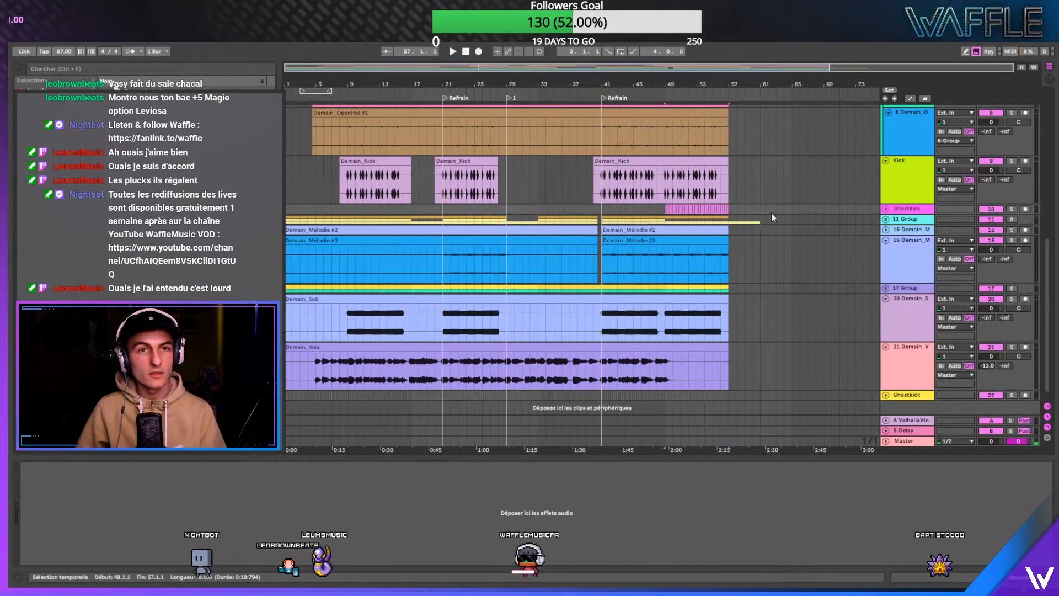
{"action": "left_click_drag", "start_coordinate": [783, 209], "coordinate": [350, 208]}
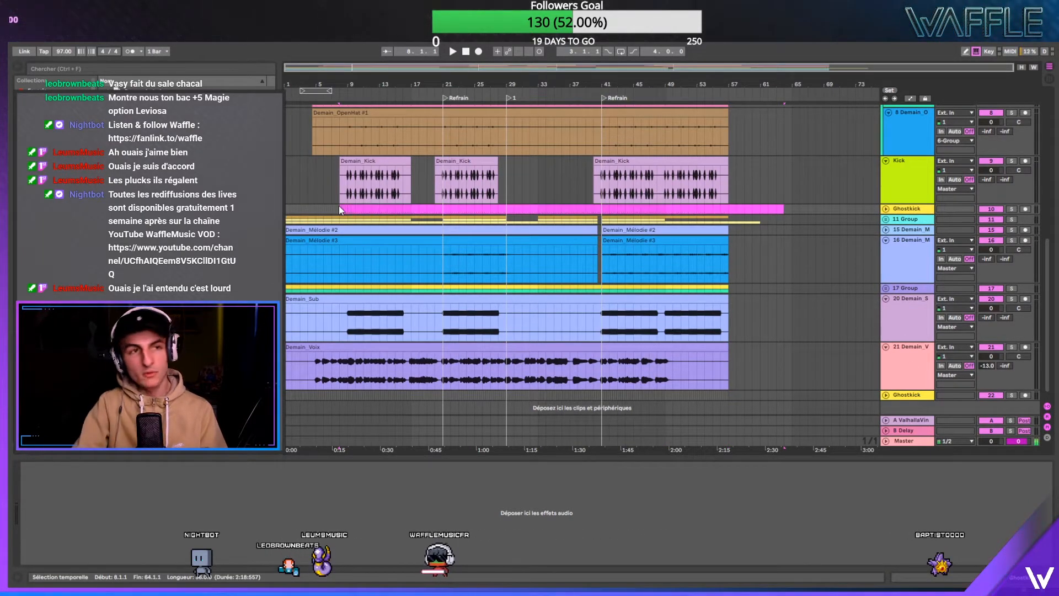
{"action": "left_click", "coordinate": [888, 210]}
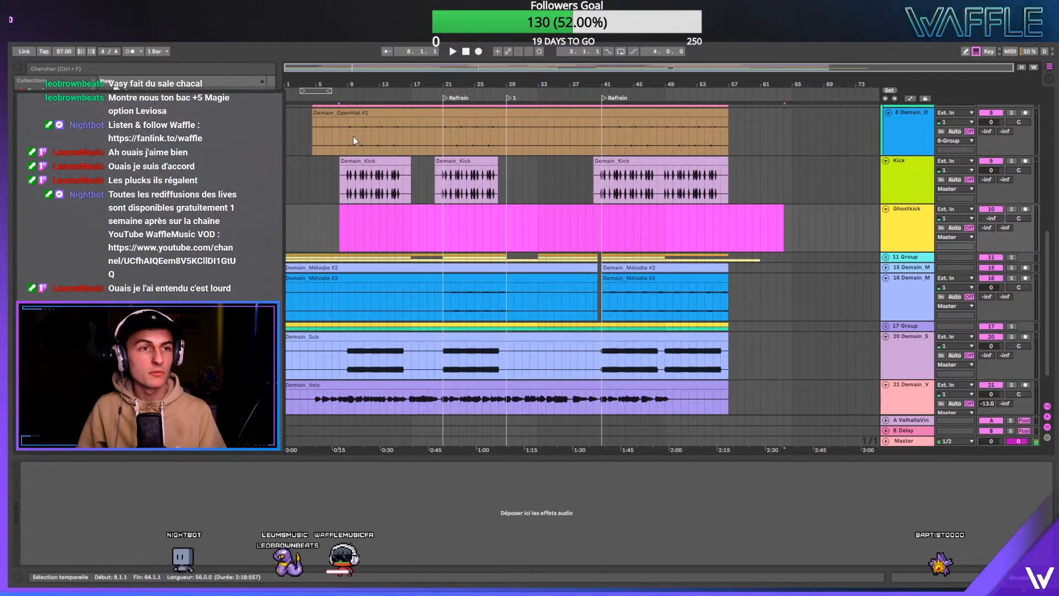
- Copy one bar of Ghostkick hits to bar 8 and delete everything in it after 8.1.3, keeping only the first hit
{"action": "mouse_move", "coordinate": [350, 214]}
{"action": "left_mouse_down"}
{"action": "mouse_move", "coordinate": [286, 214]}
{"action": "mouse_move", "coordinate": [345, 214]}
{"action": "left_mouse_up"}
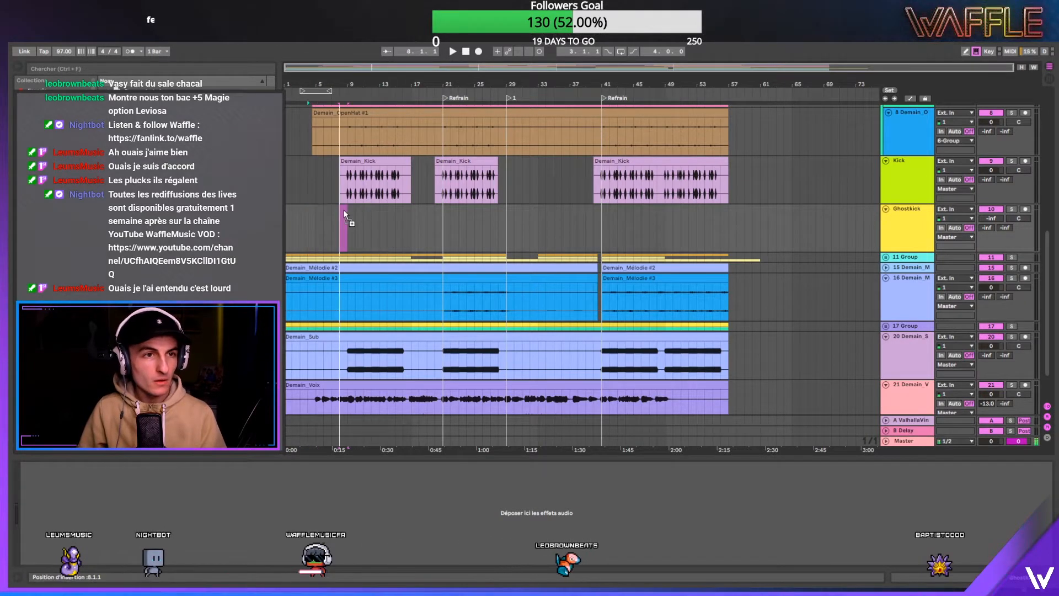
{"action": "key", "text": "plus"}
{"action": "key", "text": "plus"}
{"action": "key", "text": "plus"}
{"action": "key", "text": "plus"}
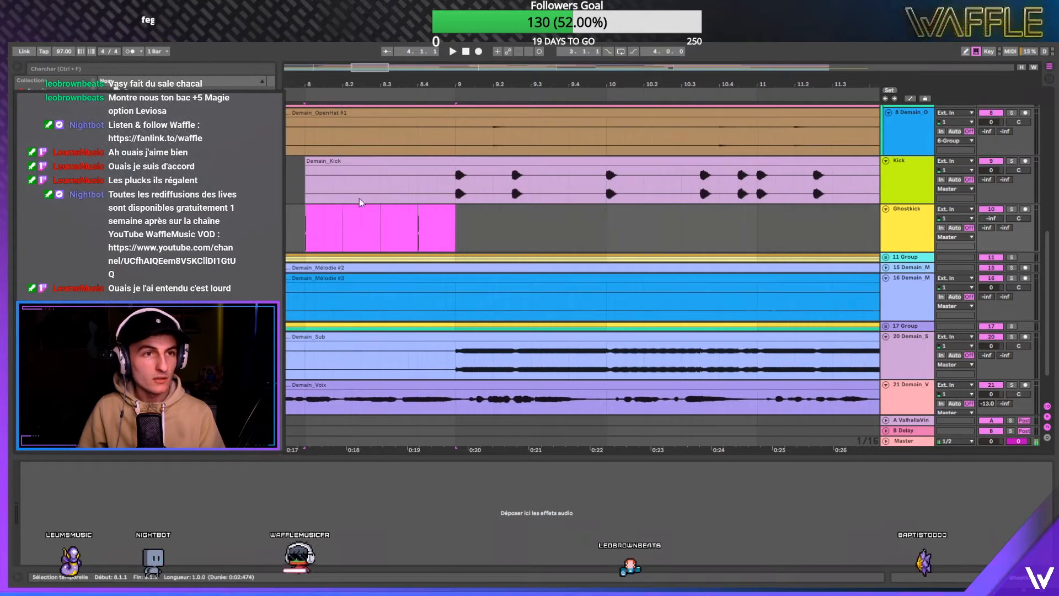
{"action": "left_click_drag", "start_coordinate": [325, 214], "coordinate": [443, 223]}
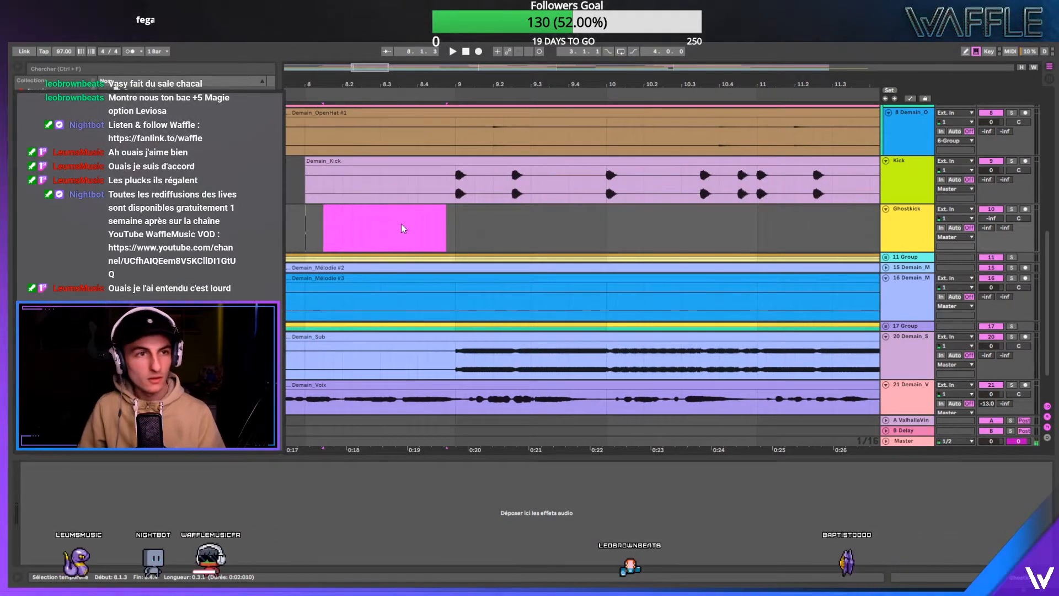
- Copy the Ghostkick hit at 8.1.1 and paste it under each Kick hit from 9.1.1 to 11.1.1
{"action": "left_click_drag", "start_coordinate": [300, 216], "coordinate": [322, 232]}
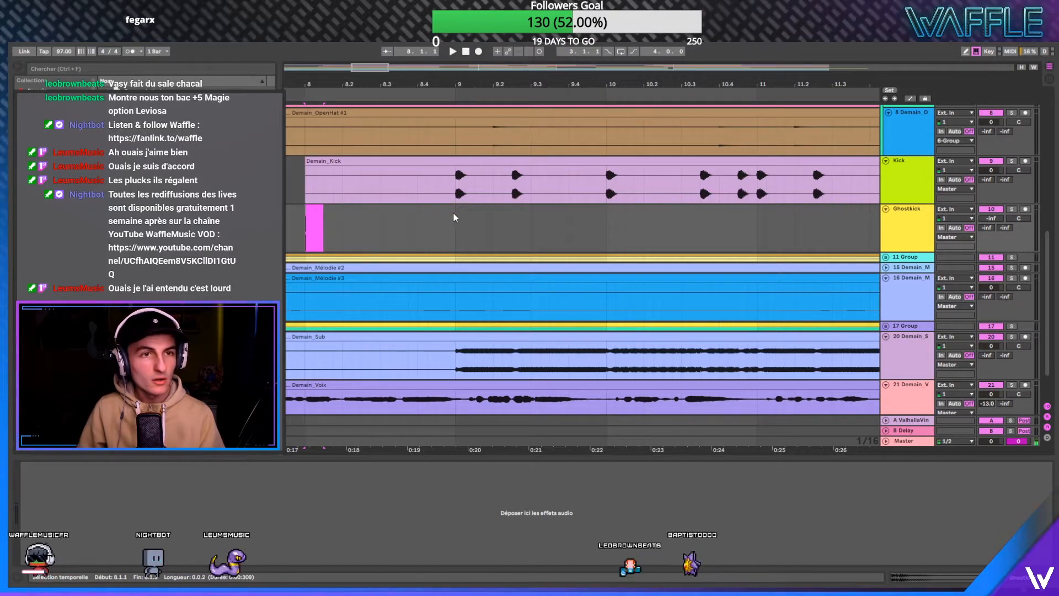
{"action": "left_click_drag", "start_coordinate": [455, 214], "coordinate": [474, 215]}
{"action": "left_click", "coordinate": [510, 216]}
{"action": "key", "text": "ctrl+v"}
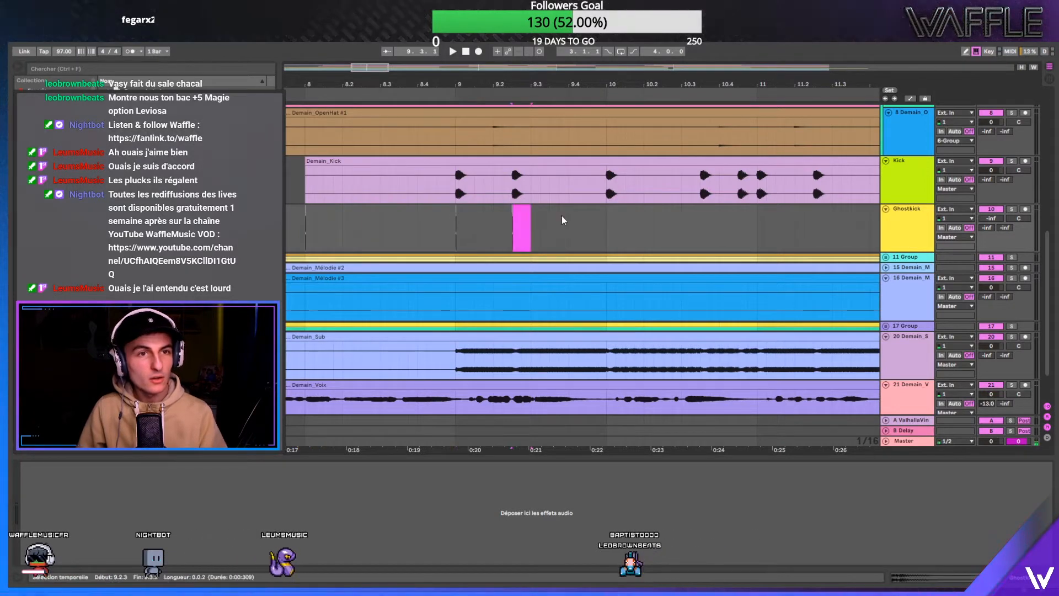
{"action": "left_click", "coordinate": [614, 217]}
{"action": "left_click", "coordinate": [701, 220]}
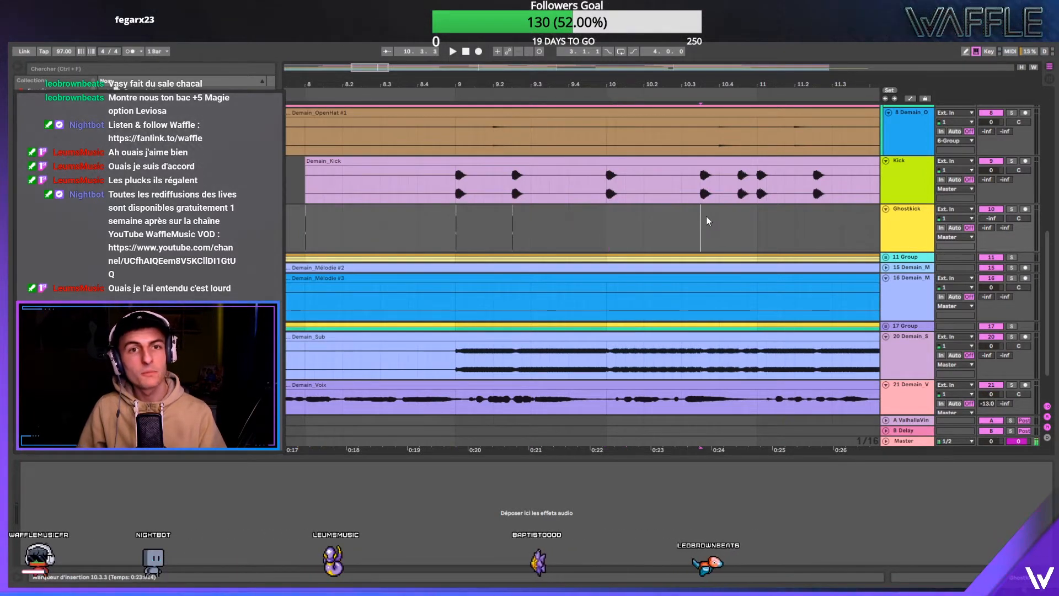
{"action": "left_click", "coordinate": [739, 216]}
{"action": "key", "text": "ctrl+v"}
{"action": "left_click", "coordinate": [760, 217]}
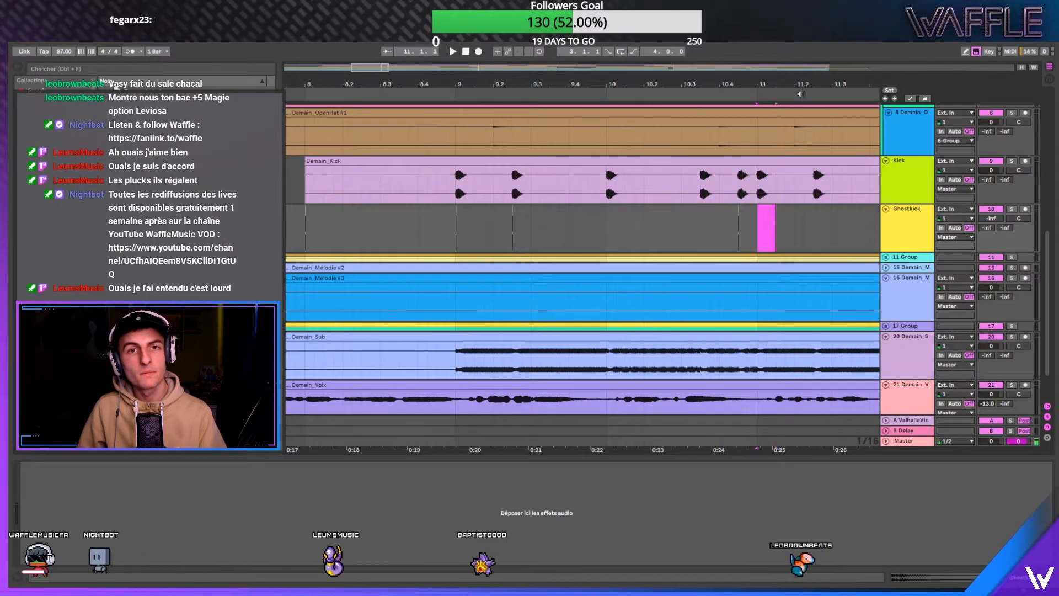
- Continue pasting the Ghostkick hit under the remaining Kick hits in bars 11 and 12, from 11.2.3 to 12.4.3
{"action": "mouse_move", "coordinate": [808, 83]}
{"action": "left_mouse_down"}
{"action": "mouse_move", "coordinate": [717, 127]}
{"action": "mouse_move", "coordinate": [720, 143]}
{"action": "mouse_move", "coordinate": [659, 188]}
{"action": "mouse_move", "coordinate": [663, 204]}
{"action": "mouse_move", "coordinate": [557, 204]}
{"action": "left_mouse_up"}
{"action": "left_click", "coordinate": [639, 225]}
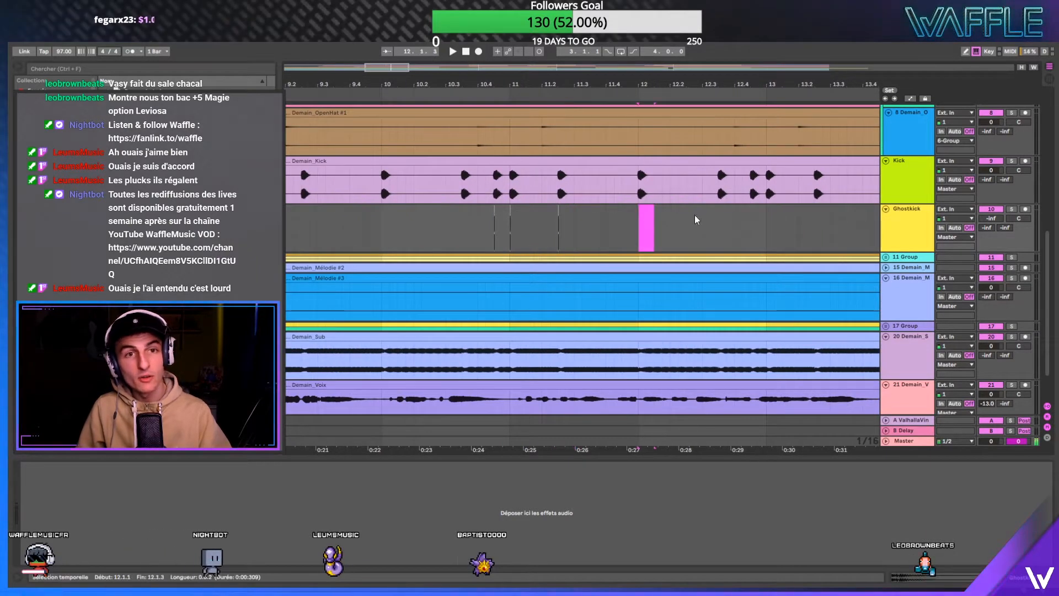
{"action": "left_click", "coordinate": [721, 217]}
{"action": "key", "text": "ctrl+v"}
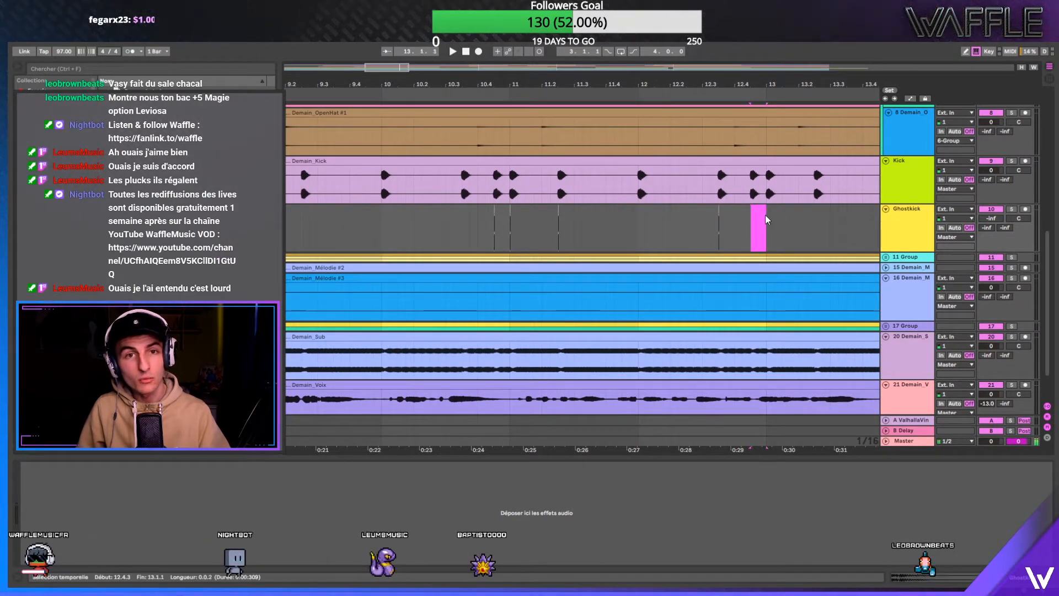
{"action": "left_click", "coordinate": [768, 219]}
{"action": "key", "text": "ctrl+v"}
{"action": "left_click", "coordinate": [751, 219]}
{"action": "left_click_drag", "start_coordinate": [751, 219], "coordinate": [768, 219]}
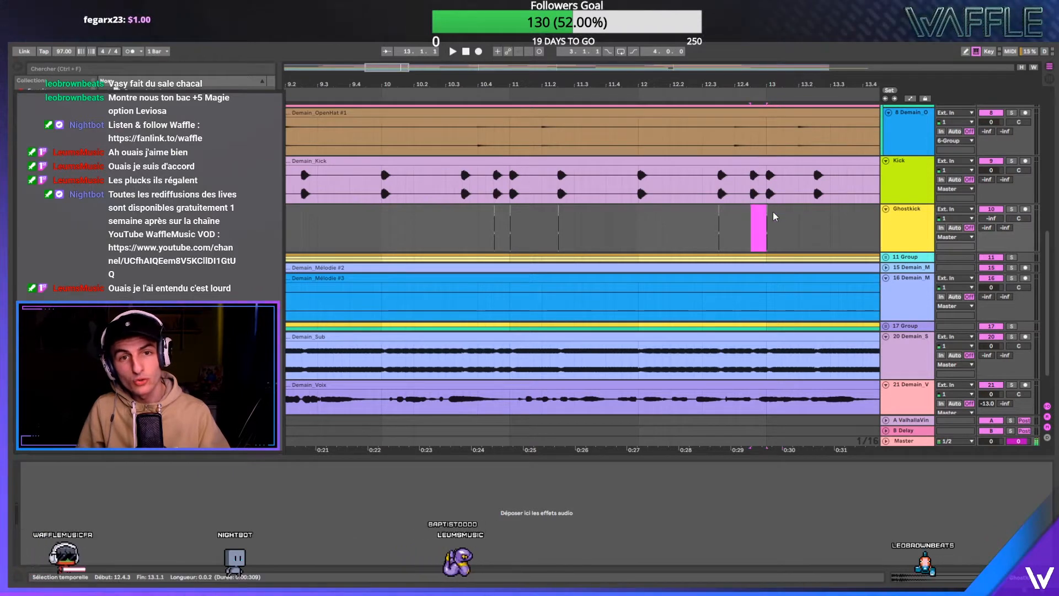
- Select bars 9 to 13 on the Ghostkick track and duplicate the pattern to bars 13 to 17
{"action": "key", "text": "plus"}
{"action": "key", "text": "plus"}
{"action": "key", "text": "plus"}
{"action": "key", "text": "minus"}
{"action": "key", "text": "minus"}
{"action": "key", "text": "minus"}
{"action": "key", "text": "minus"}
{"action": "key", "text": "minus"}
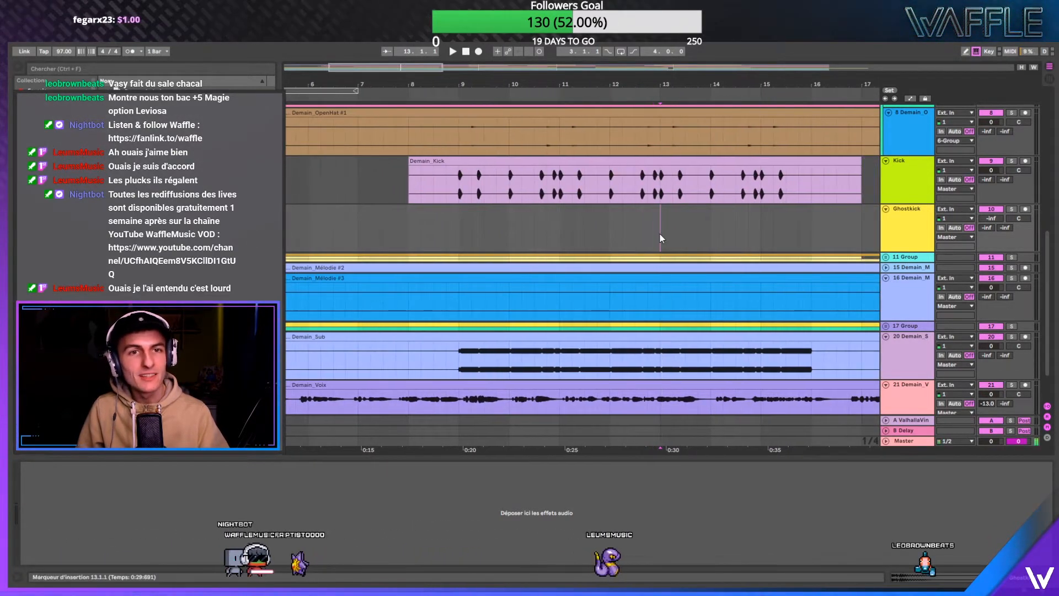
{"action": "left_click_drag", "start_coordinate": [660, 234], "coordinate": [456, 219]}
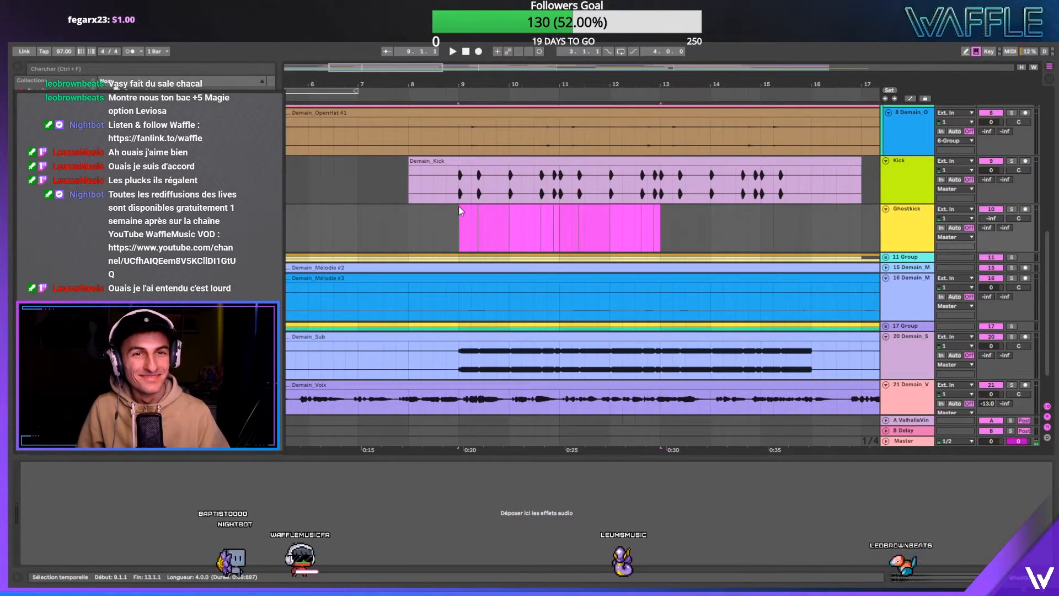
{"action": "key", "text": "ctrl+d"}
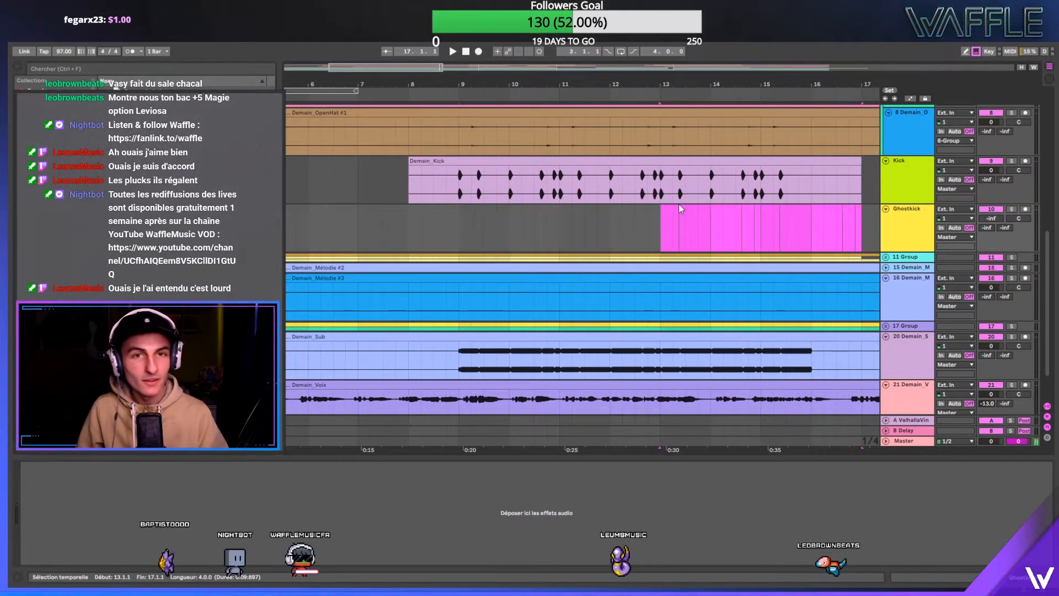
- Clear the excess Ghostkick hits from 15.2.1 to bar 17
{"action": "left_click", "coordinate": [775, 213]}
{"action": "left_click_drag", "start_coordinate": [784, 215], "coordinate": [856, 210]}
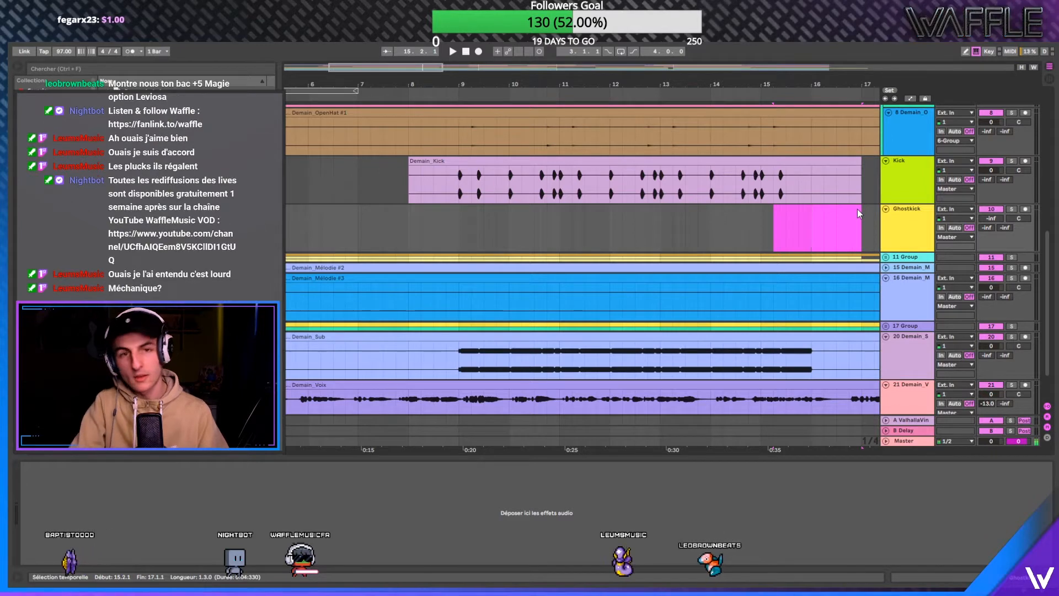
{"action": "key", "text": "minus"}
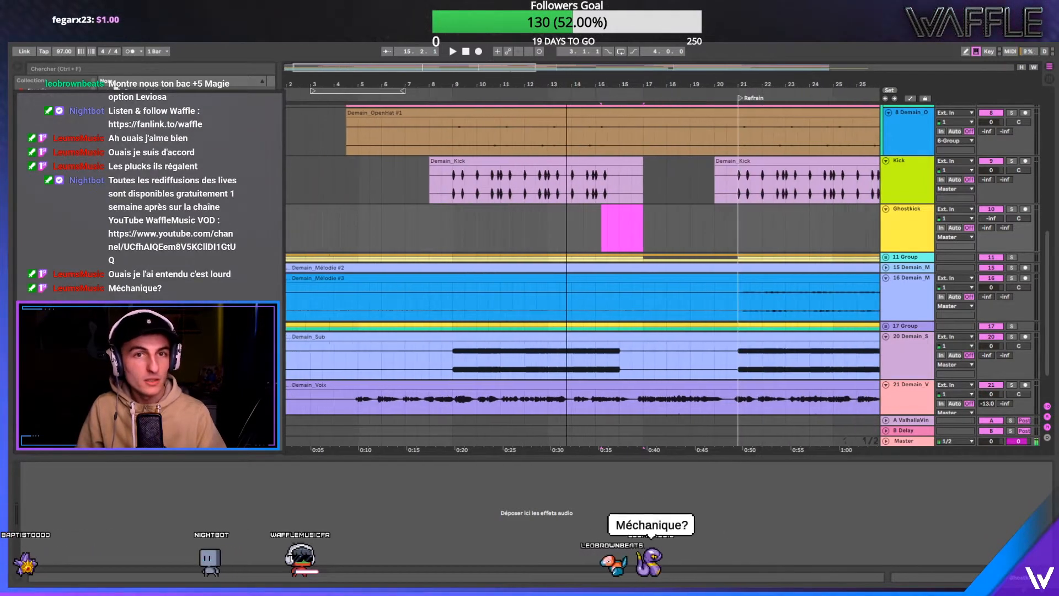
- Copy the Ghostkick pattern from 9.1.1 to 15.3.1 and paste it at the start of the first Refrain, bar 21
{"action": "left_click_drag", "start_coordinate": [573, 213], "coordinate": [419, 213]}
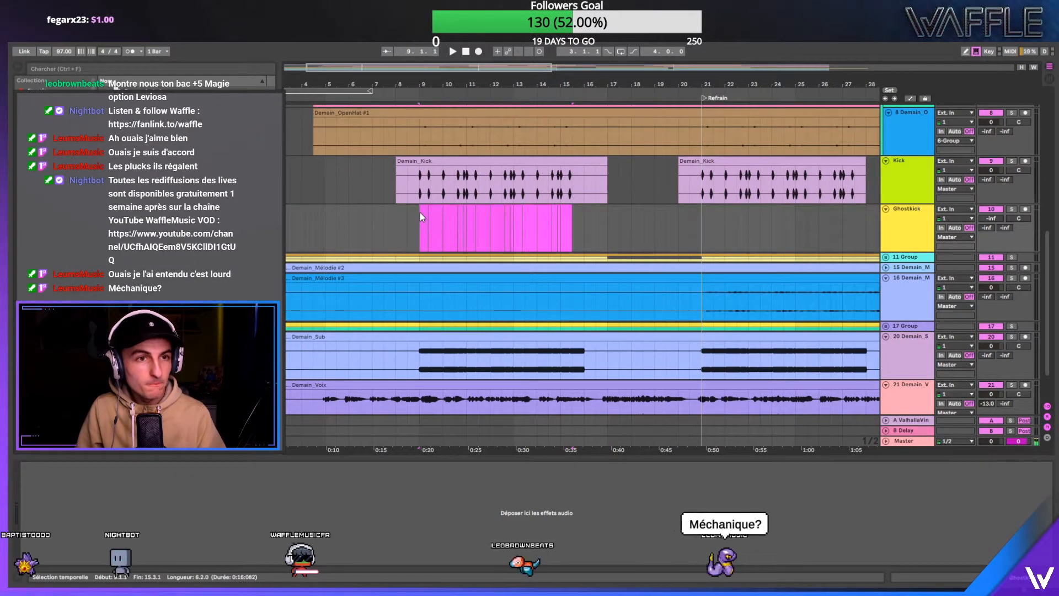
{"action": "left_click", "coordinate": [702, 219]}
{"action": "left_click_drag", "start_coordinate": [702, 218], "coordinate": [855, 214]}
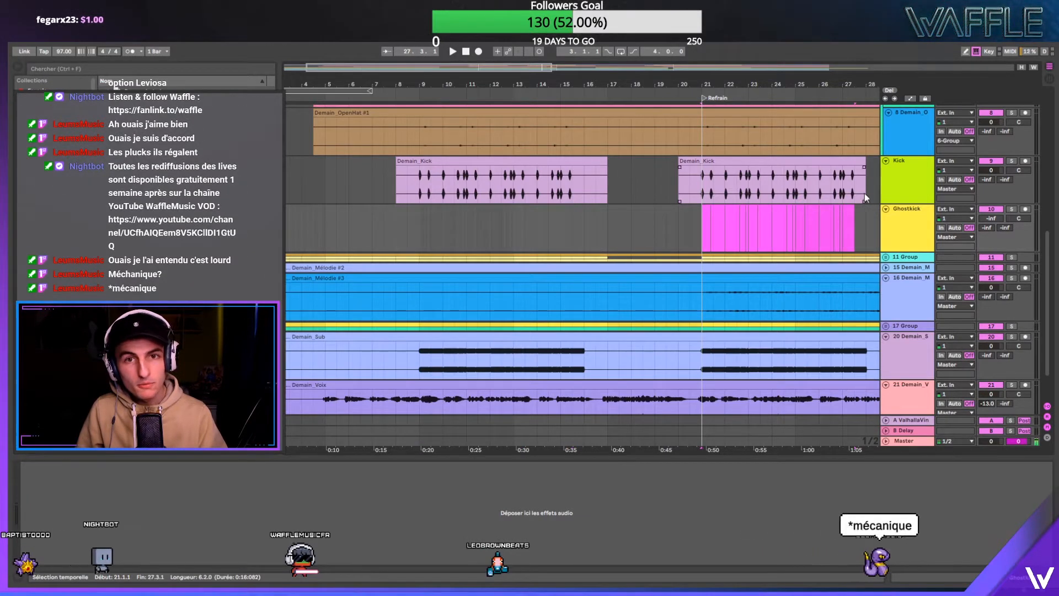
- Copy the Ghostkick hit at 26.4.3 and paste it under the last Kick hit of the first Refrain, at 27.2.3
{"action": "scroll", "coordinate": [856, 212], "scroll_direction": "up", "scroll_amount": 5}
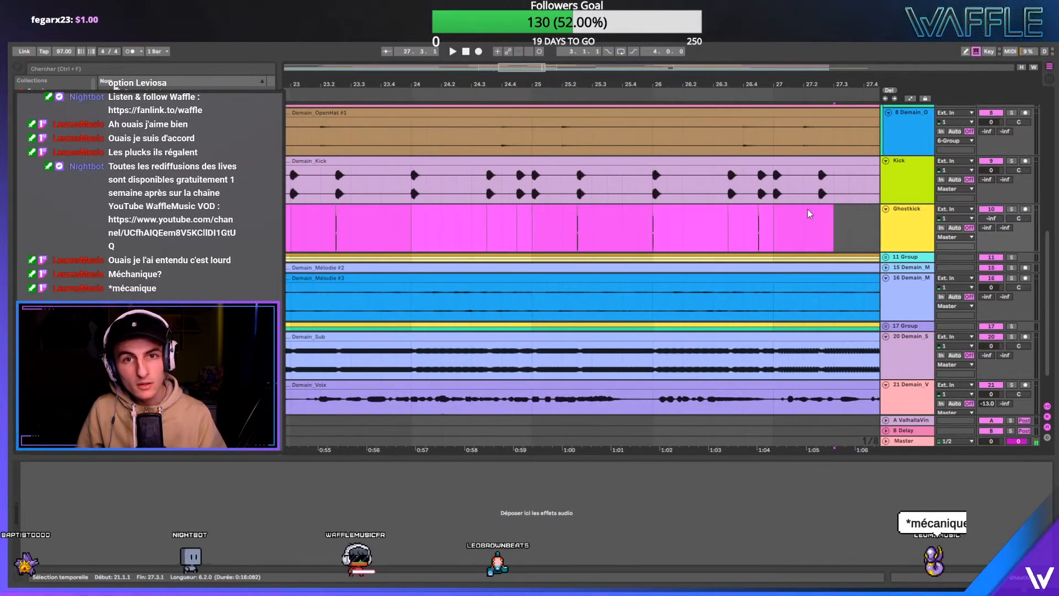
{"action": "left_click", "coordinate": [821, 240]}
{"action": "left_click_drag", "start_coordinate": [760, 220], "coordinate": [773, 217]}
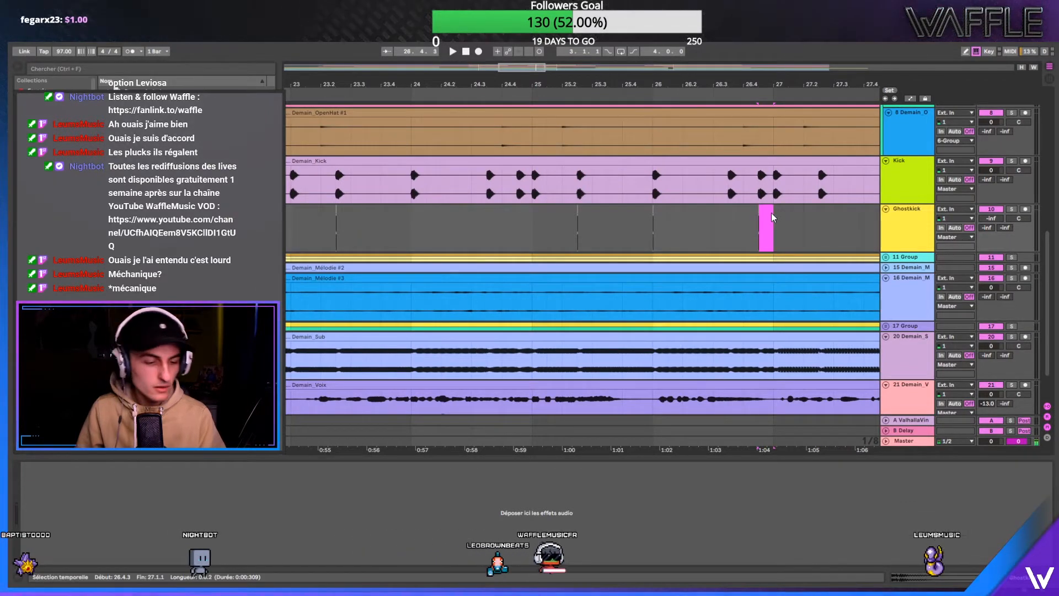
{"action": "left_click", "coordinate": [773, 216]}
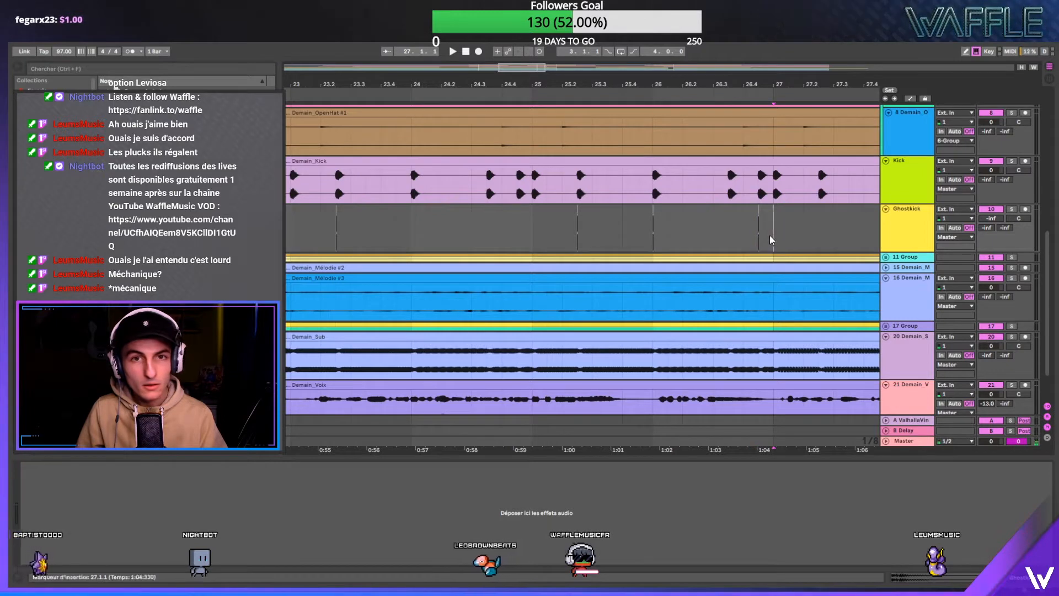
{"action": "left_click_drag", "start_coordinate": [772, 240], "coordinate": [832, 224]}
{"action": "left_click", "coordinate": [817, 223]}
{"action": "key", "text": "minus"}
{"action": "key", "text": "minus"}
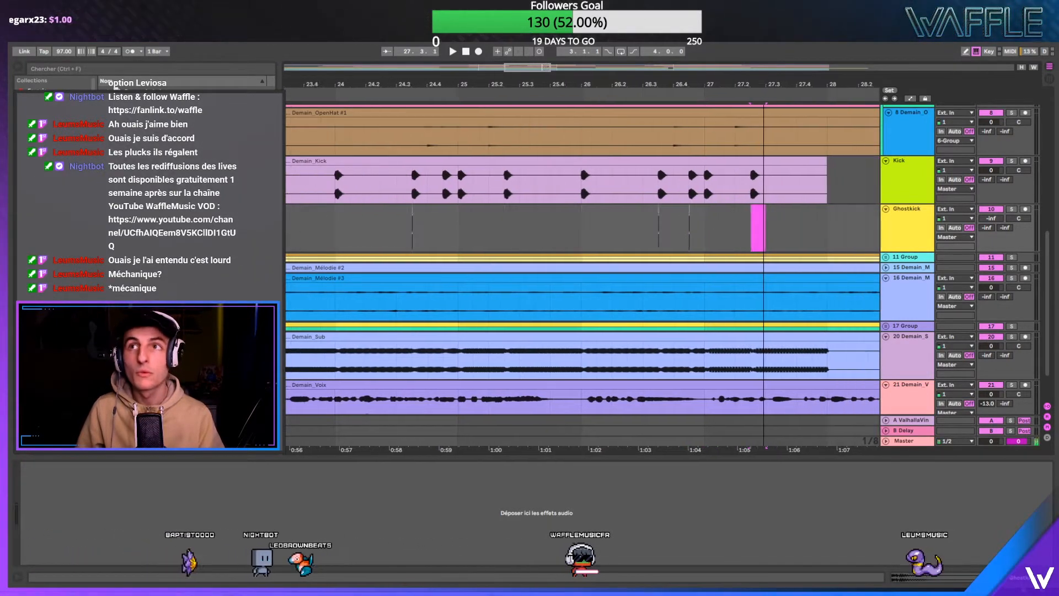
- Copy the Ghostkick pattern of bars 21 to 29 and paste it at the second Refrain, bar 41
{"action": "key", "text": "minus"}
{"action": "key", "text": "minus"}
{"action": "key", "text": "minus"}
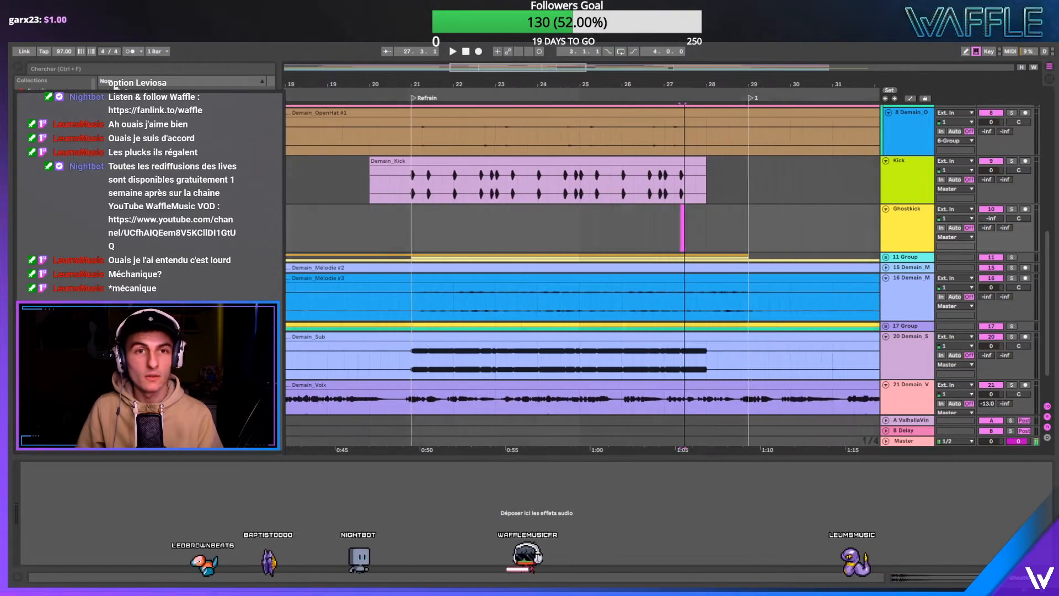
{"action": "key", "text": "minus"}
{"action": "key", "text": "minus"}
{"action": "key", "text": "minus"}
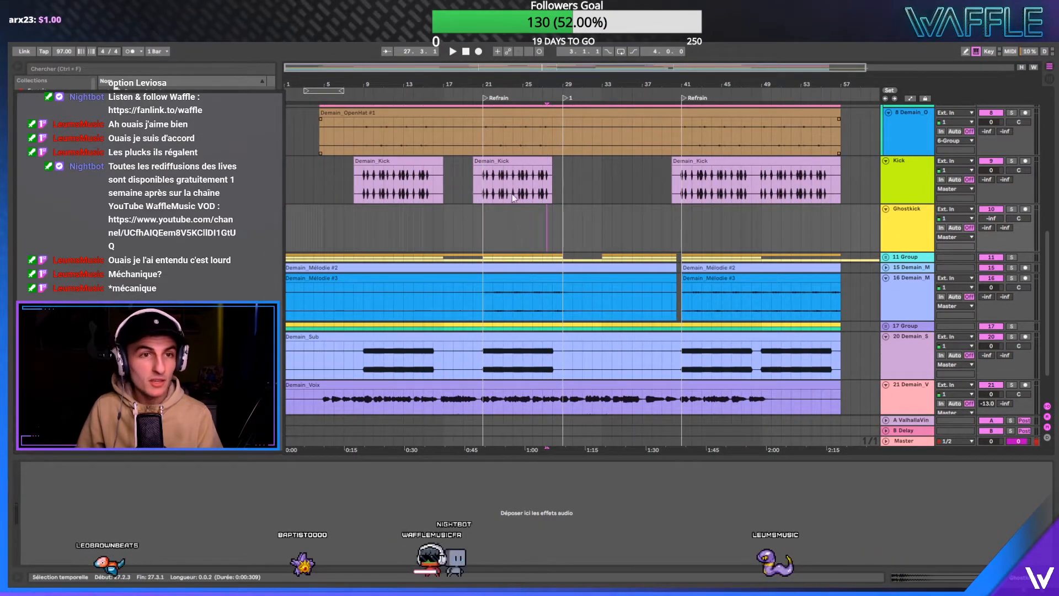
{"action": "left_click_drag", "start_coordinate": [481, 243], "coordinate": [564, 212]}
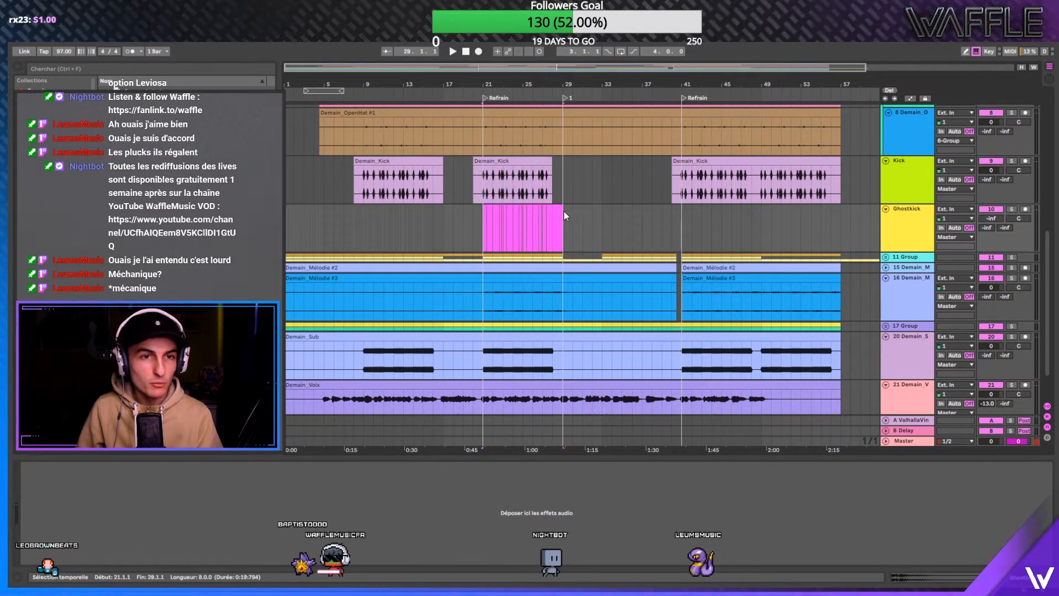
{"action": "key", "text": "ctrl+x"}
{"action": "left_click", "coordinate": [680, 214]}
{"action": "key", "text": "ctrl+v"}
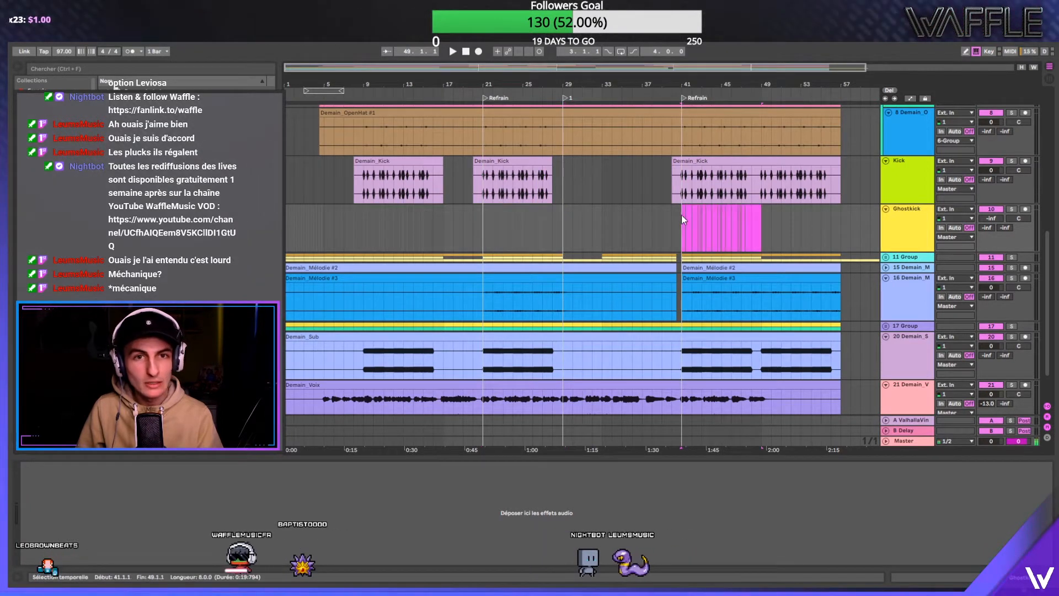
- Paste the same eight-bar Ghostkick pattern again at bar 49, filling bars 49 to 57
{"action": "key", "text": "plus"}
{"action": "key", "text": "plus"}
{"action": "key", "text": "plus"}
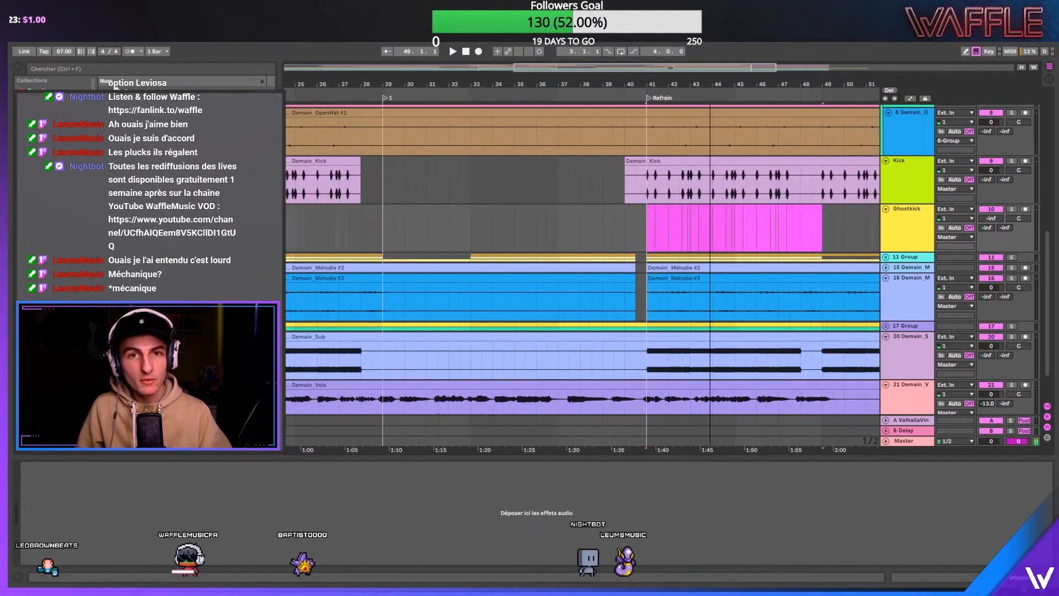
{"action": "key", "text": "minus"}
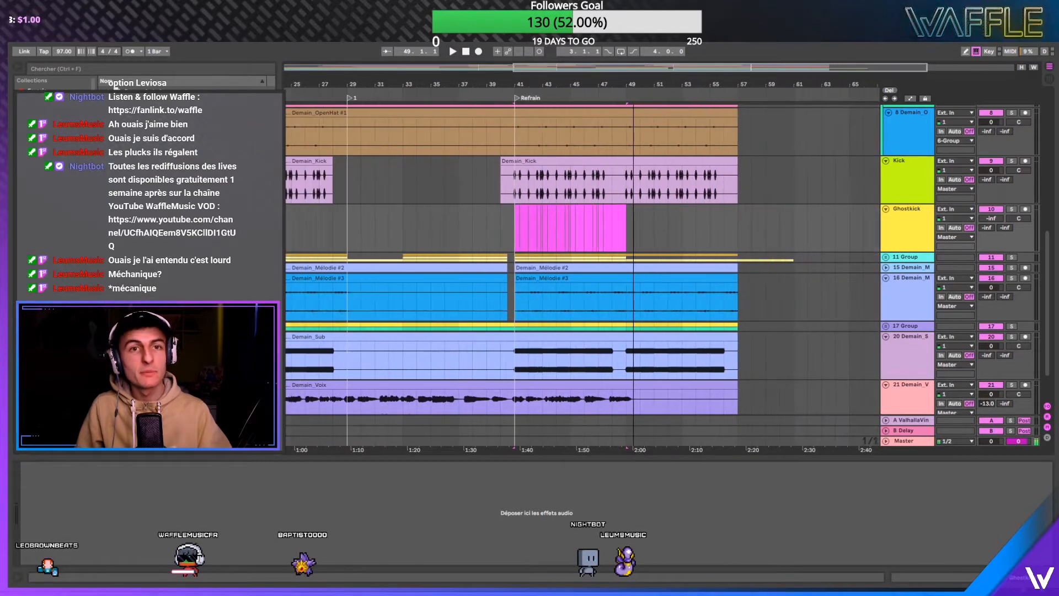
{"action": "key", "text": "Delete"}
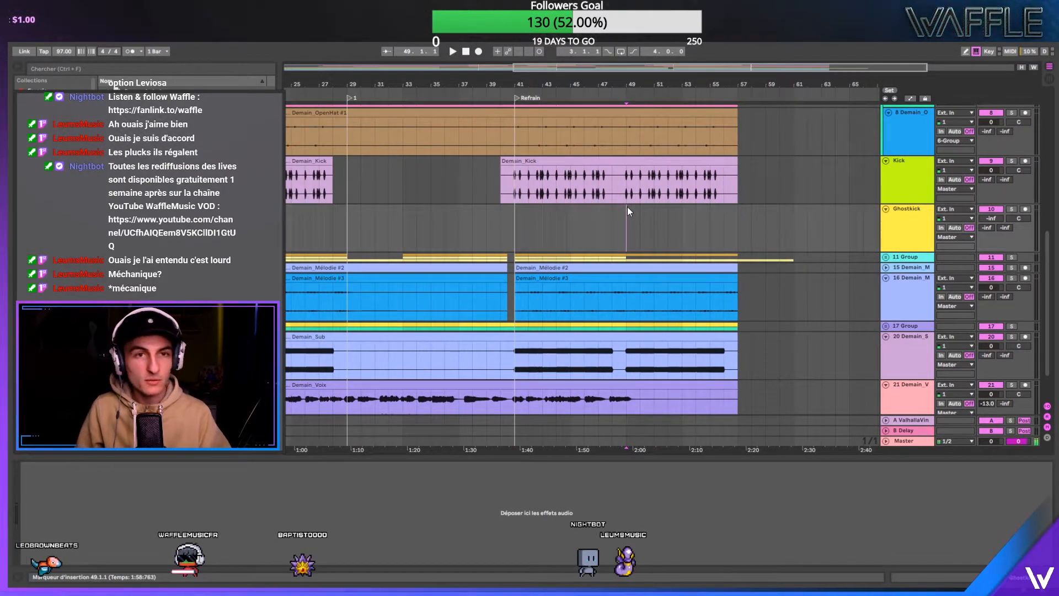
{"action": "key", "text": "ctrl+v"}
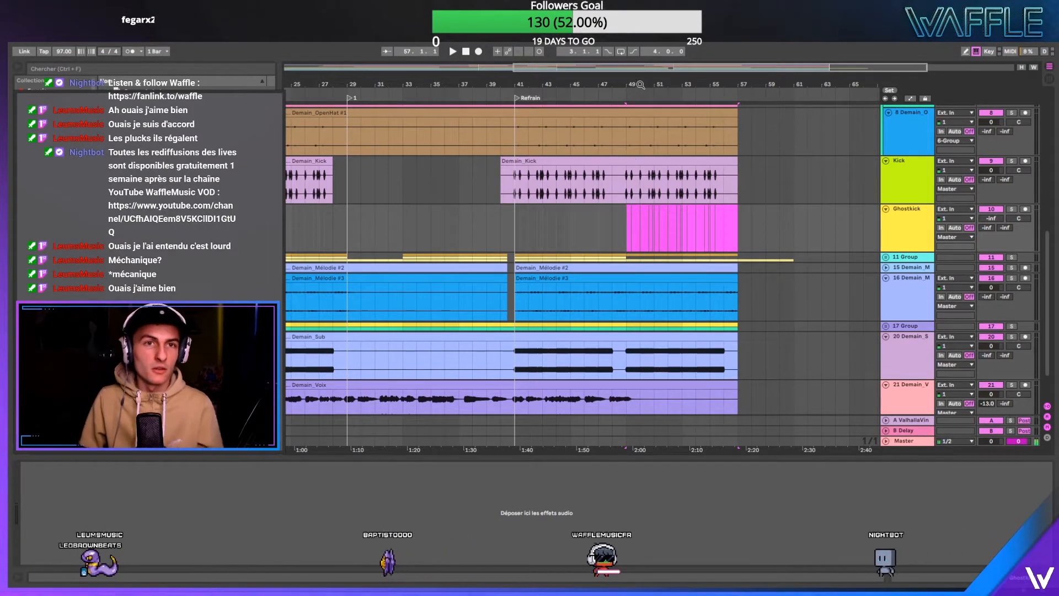
- Delete the leftover Ghostkick hits at the start of the song, before the first Kick clip
{"action": "scroll", "coordinate": [396, 223], "scroll_direction": "down", "scroll_amount": 2}
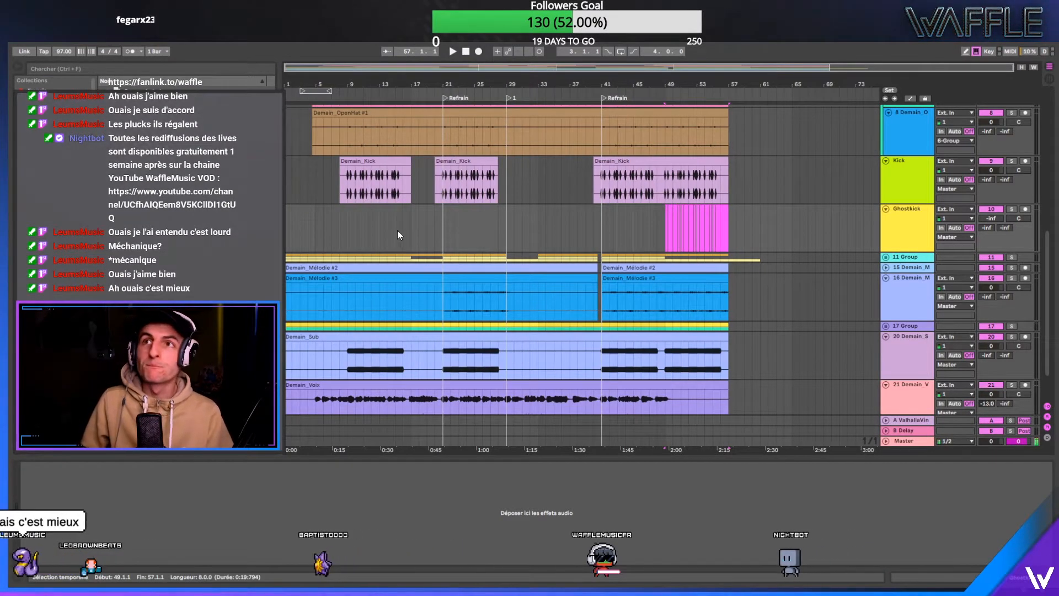
{"action": "left_click_drag", "start_coordinate": [323, 218], "coordinate": [286, 223]}
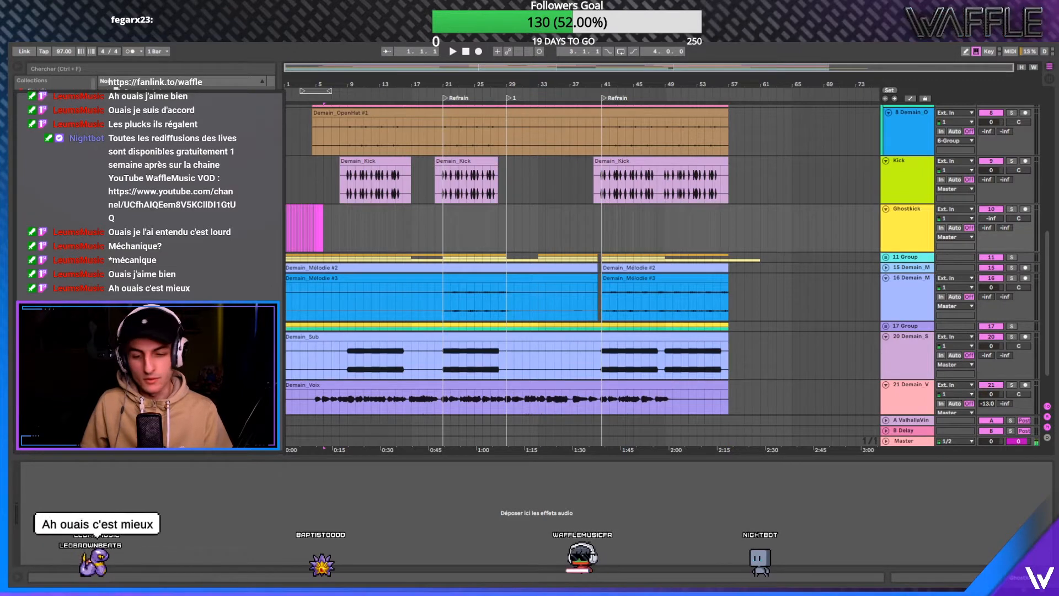
{"action": "key", "text": "Delete"}
{"action": "left_click", "coordinate": [317, 221]}
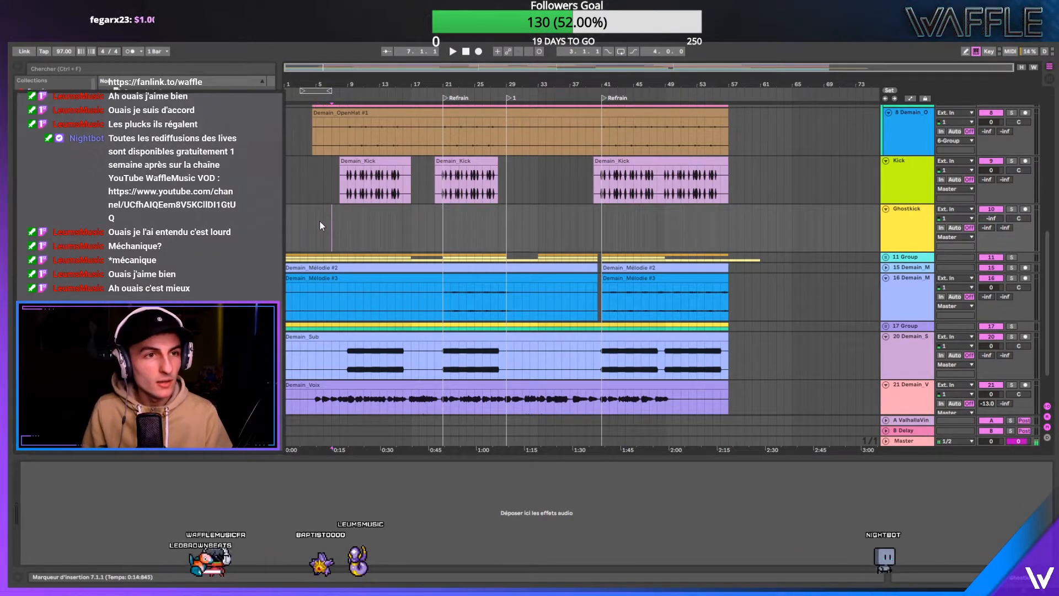
- Play the song from bar 9 and rename the Ghostkick track below Kick as GhostKICK
{"action": "scroll", "coordinate": [357, 141], "scroll_direction": "up", "scroll_amount": 3}
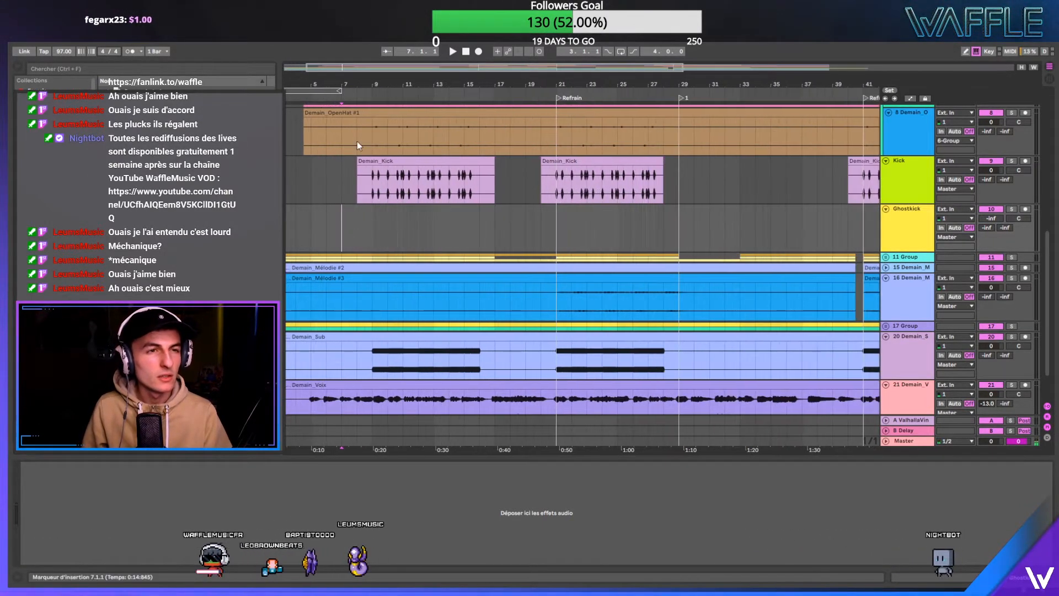
{"action": "left_click", "coordinate": [372, 216]}
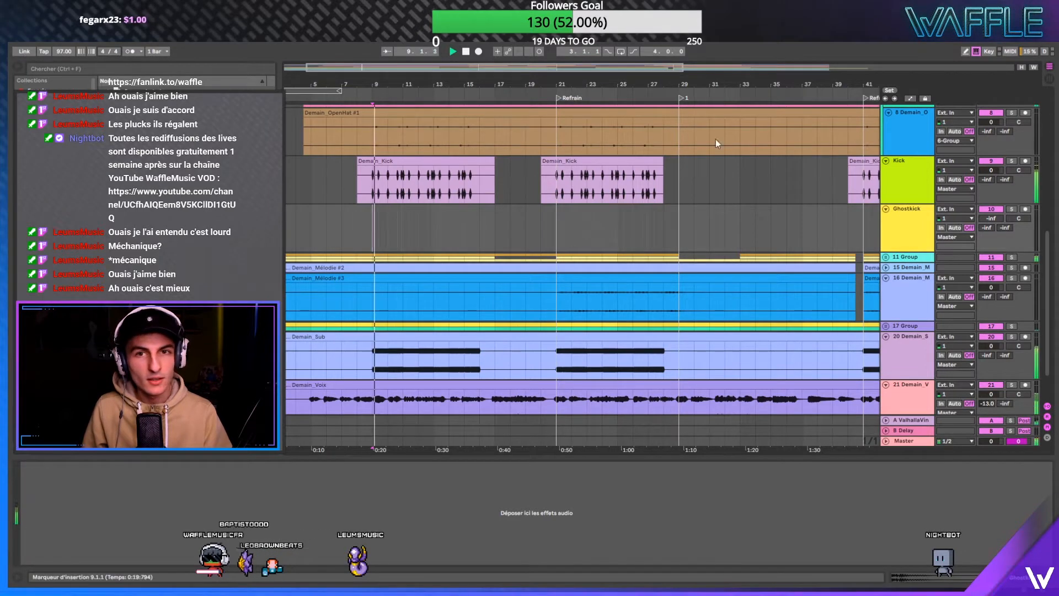
{"action": "left_click", "coordinate": [921, 212]}
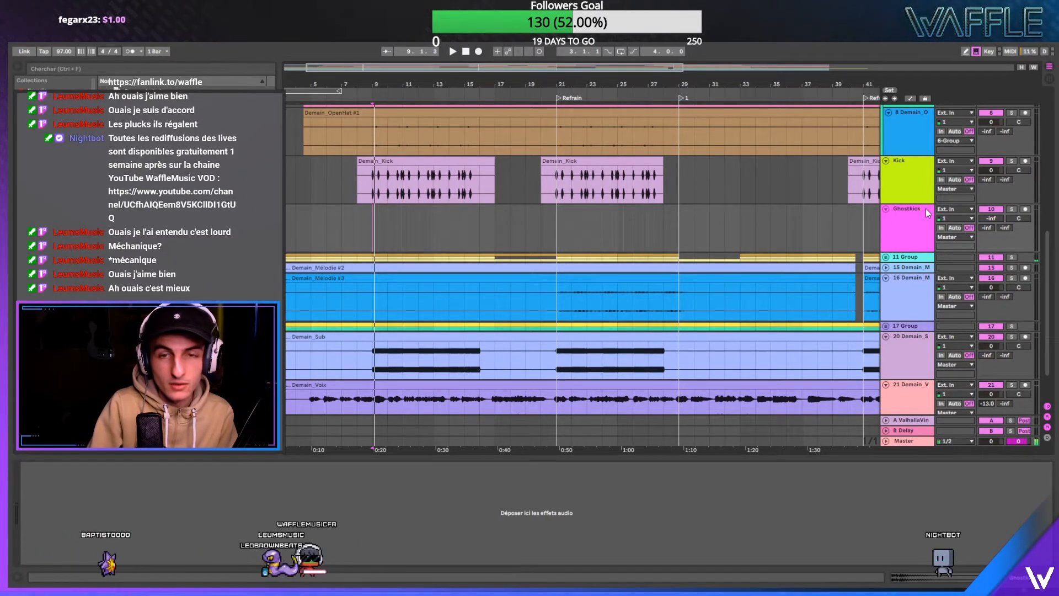
{"action": "key", "text": "BackSpace"}
{"action": "key", "text": "BackSpace"}
{"action": "key", "text": "BackSpace"}
{"action": "key", "text": "BackSpace"}
{"action": "type", "text": "KICK"}
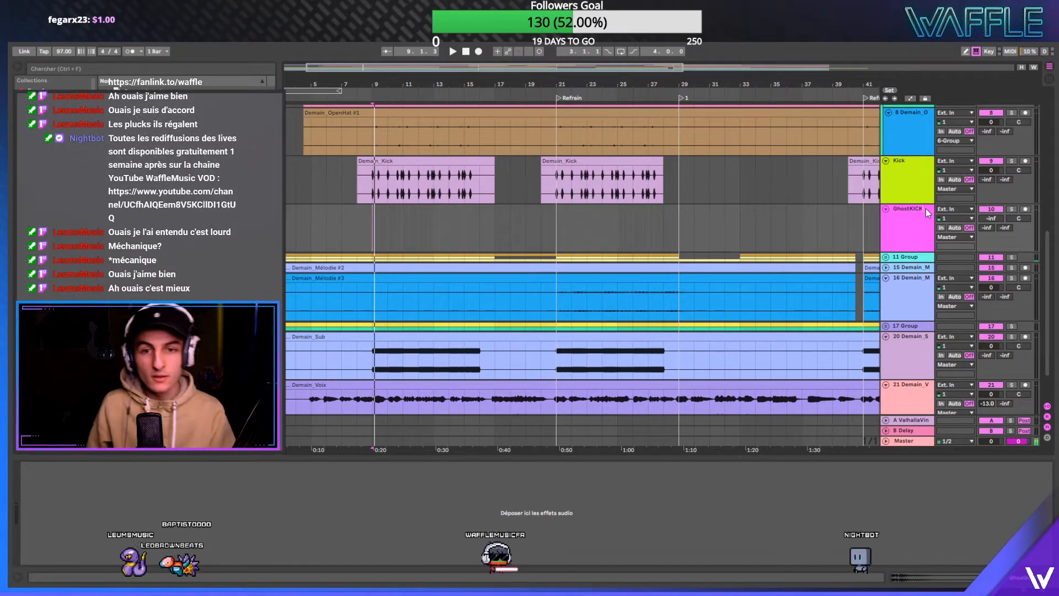
- Rename the last Ghostkick track as Ghostkick 4/4 and move the GhostKICK track directly above it, below the vocal track
{"action": "scroll", "coordinate": [898, 396], "scroll_direction": "down", "scroll_amount": 2}
{"action": "left_click", "coordinate": [908, 384]}
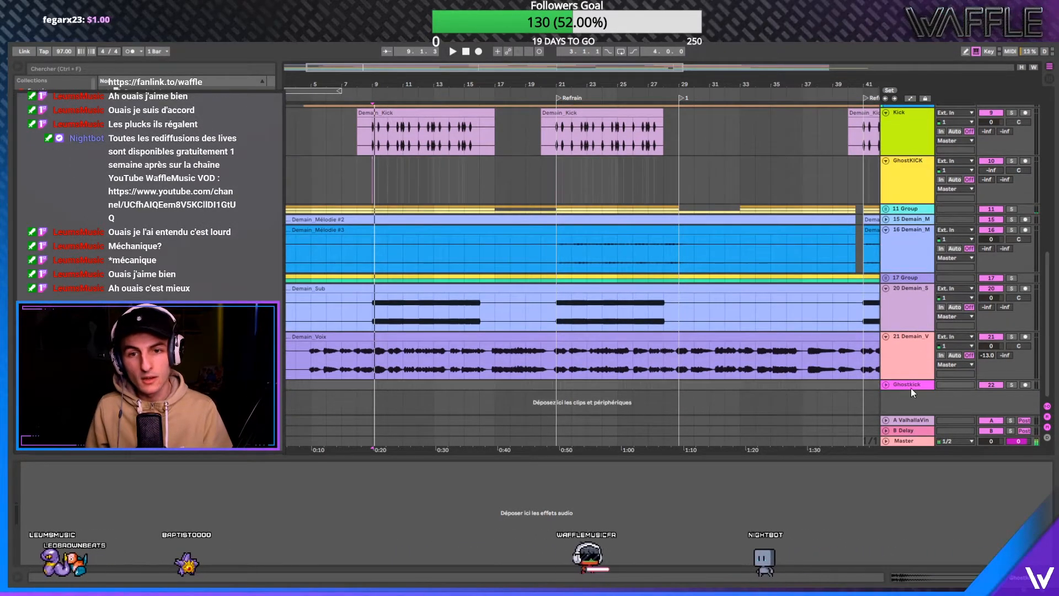
{"action": "key", "text": "ctrl+r"}
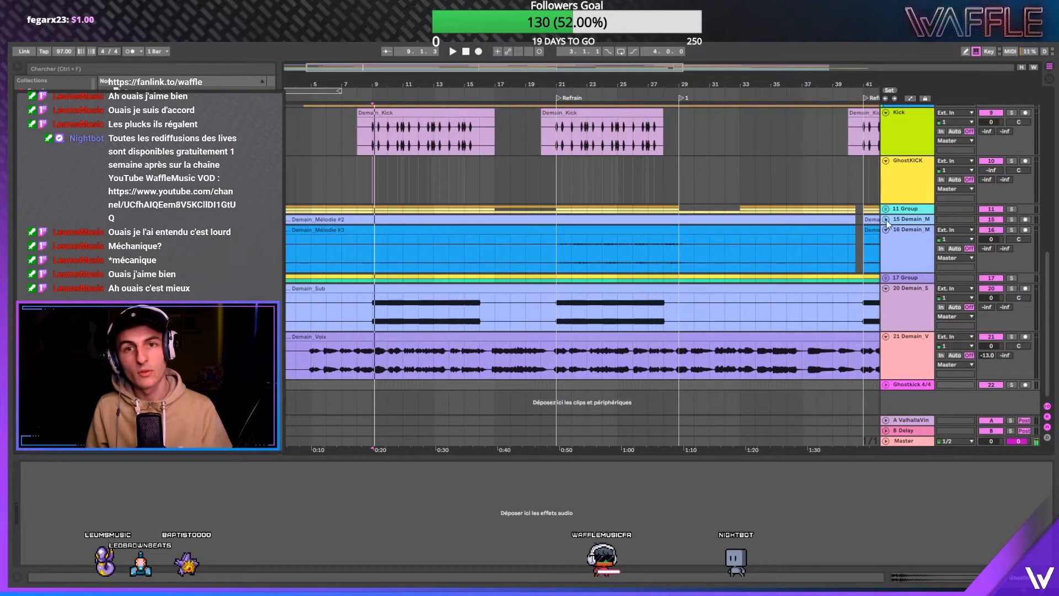
{"action": "left_click_drag", "start_coordinate": [911, 183], "coordinate": [914, 379]}
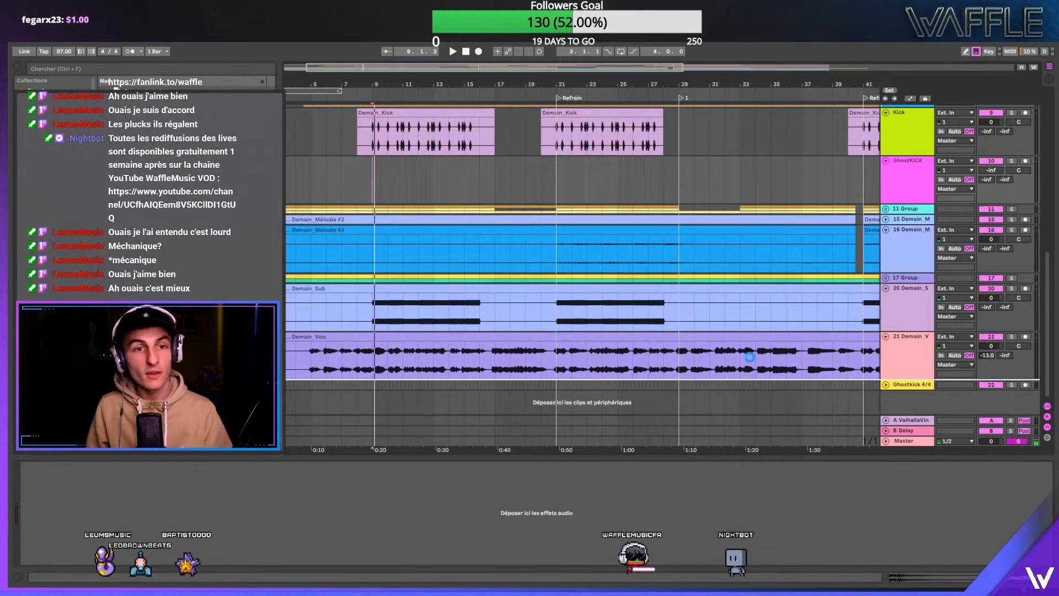
- Solo 10 Group during playback and set its Compressor's sidechain source to GhostKICK, threshold to -inf dB and ratio to 3.37:1
{"action": "left_click_drag", "start_coordinate": [402, 83], "coordinate": [402, 95]}
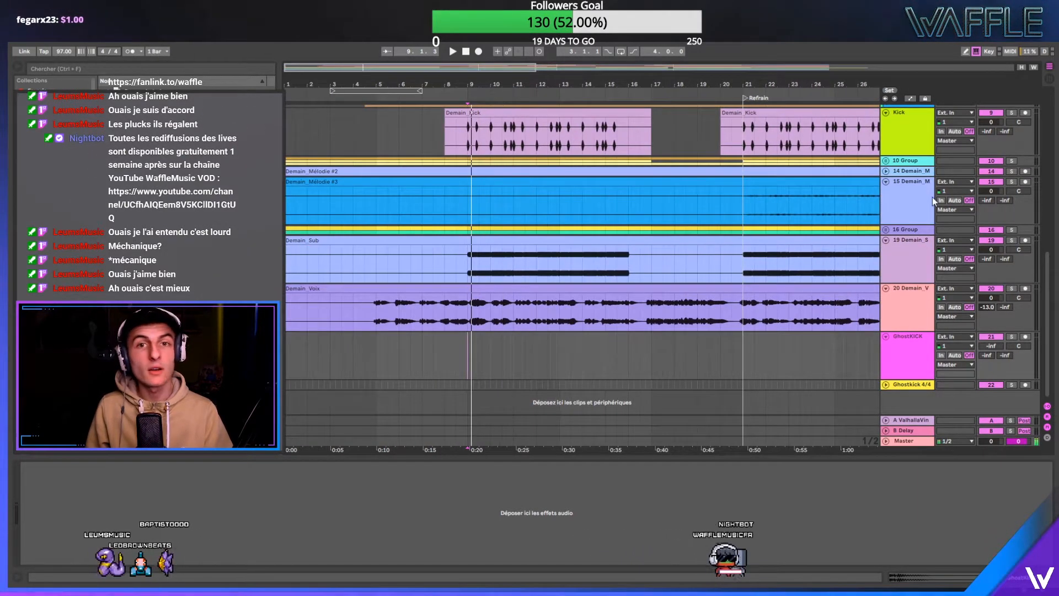
{"action": "left_click", "coordinate": [905, 162]}
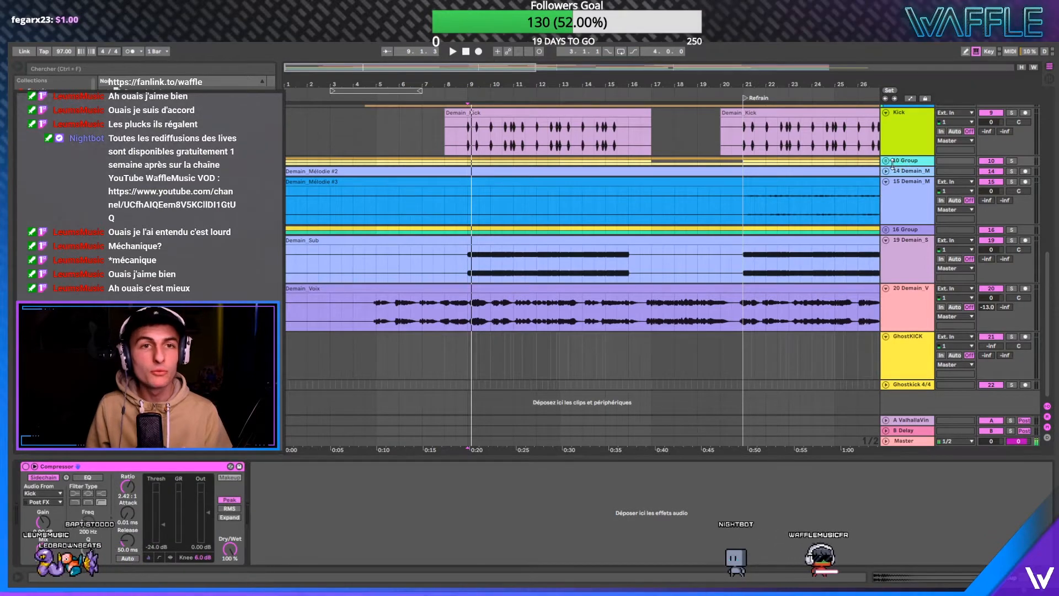
{"action": "key", "text": "space"}
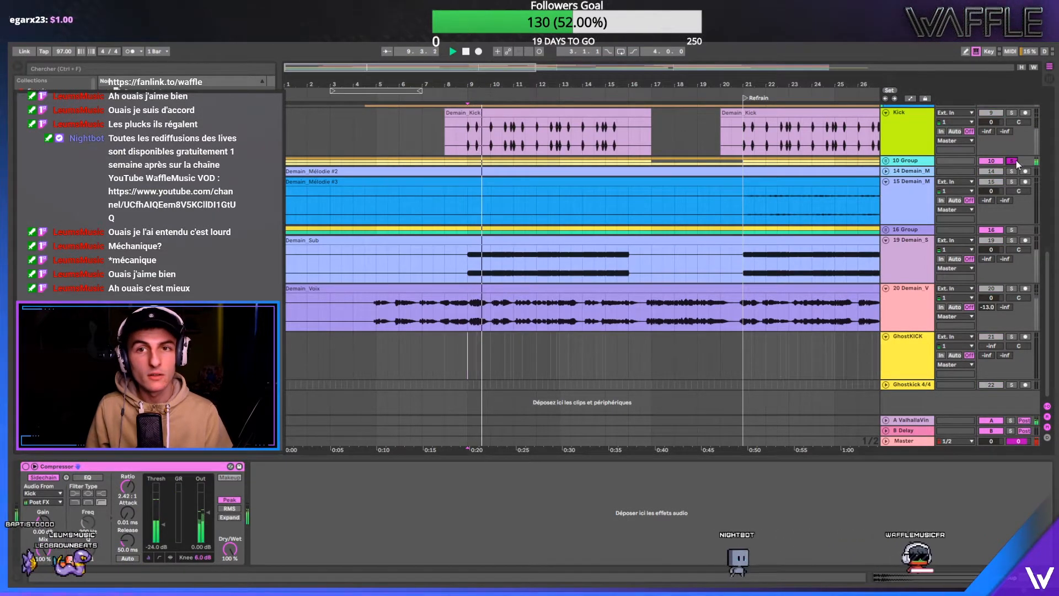
{"action": "scroll", "coordinate": [1015, 144], "scroll_direction": "up", "scroll_amount": 10}
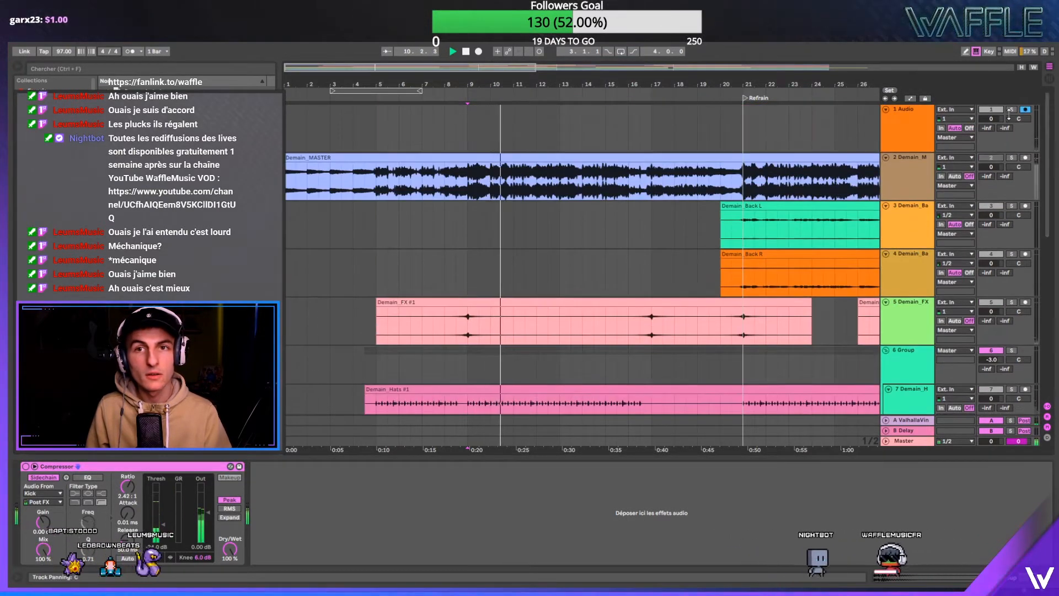
{"action": "scroll", "coordinate": [969, 289], "scroll_direction": "down", "scroll_amount": 10}
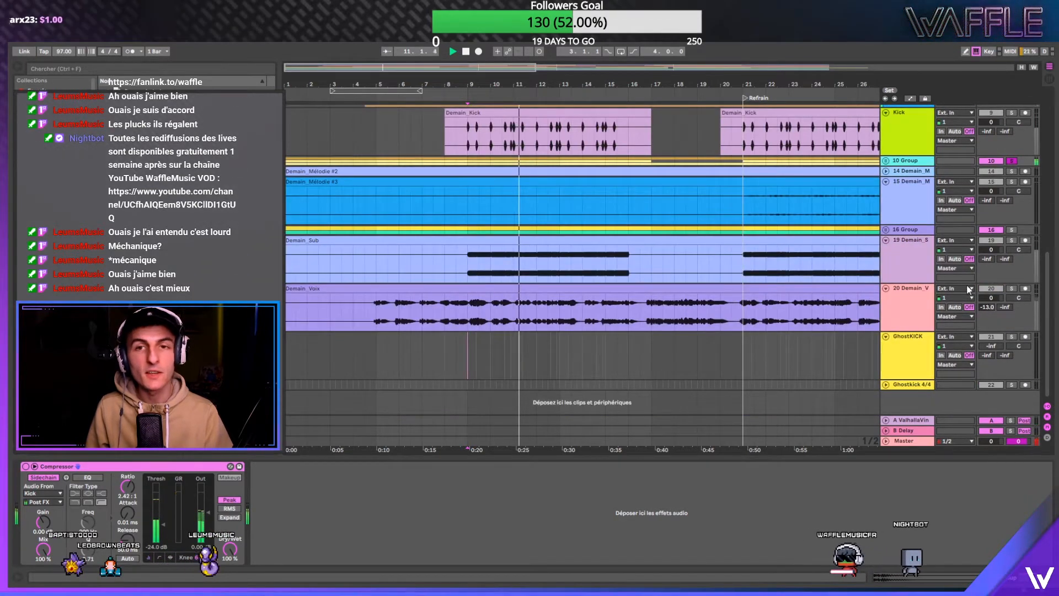
{"action": "left_click", "coordinate": [914, 157]}
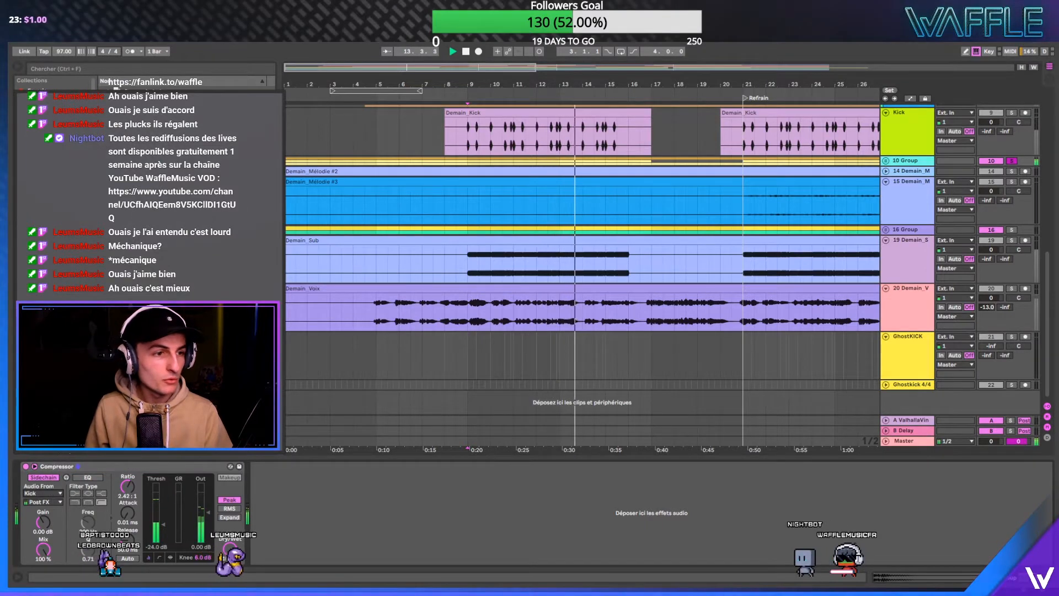
{"action": "left_click", "coordinate": [129, 540]}
{"action": "left_click_drag", "start_coordinate": [163, 525], "coordinate": [163, 543]}
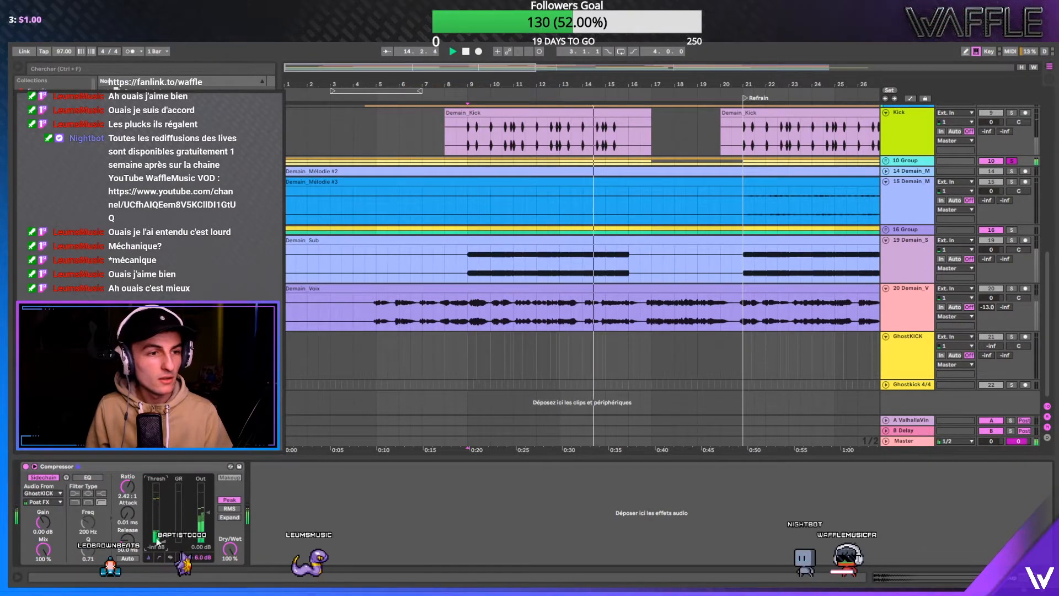
{"action": "key", "text": "space"}
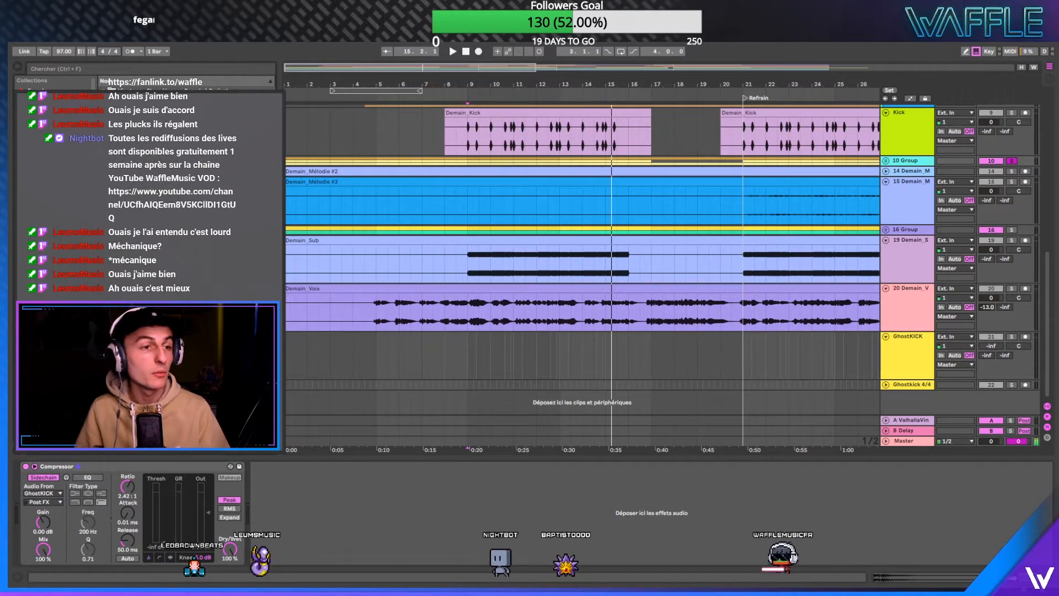
{"action": "left_click_drag", "start_coordinate": [127, 486], "coordinate": [127, 475]}
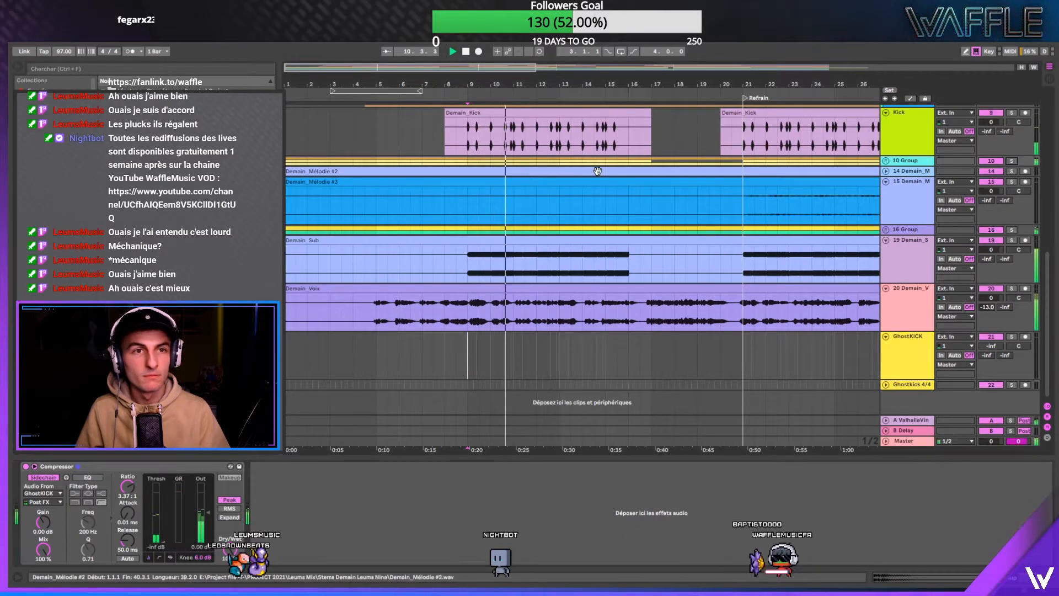
- Set the sub track's Compressor to sidechain from GhostKICK, with the threshold at -inf dB and the ratio at about 2.93:1
{"action": "scroll", "coordinate": [900, 260], "scroll_direction": "up", "scroll_amount": 3}
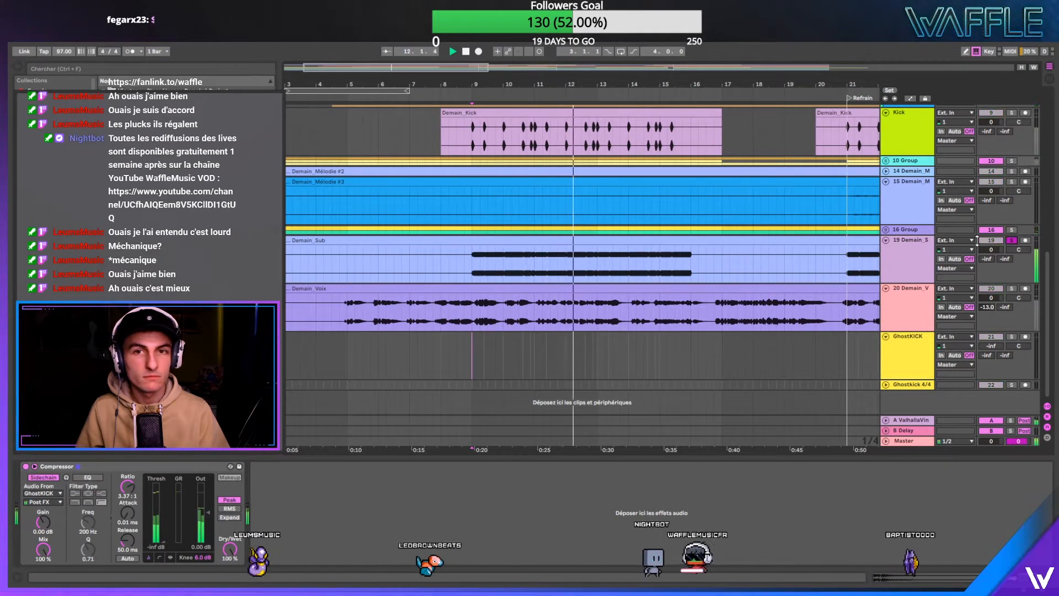
{"action": "left_click", "coordinate": [915, 246]}
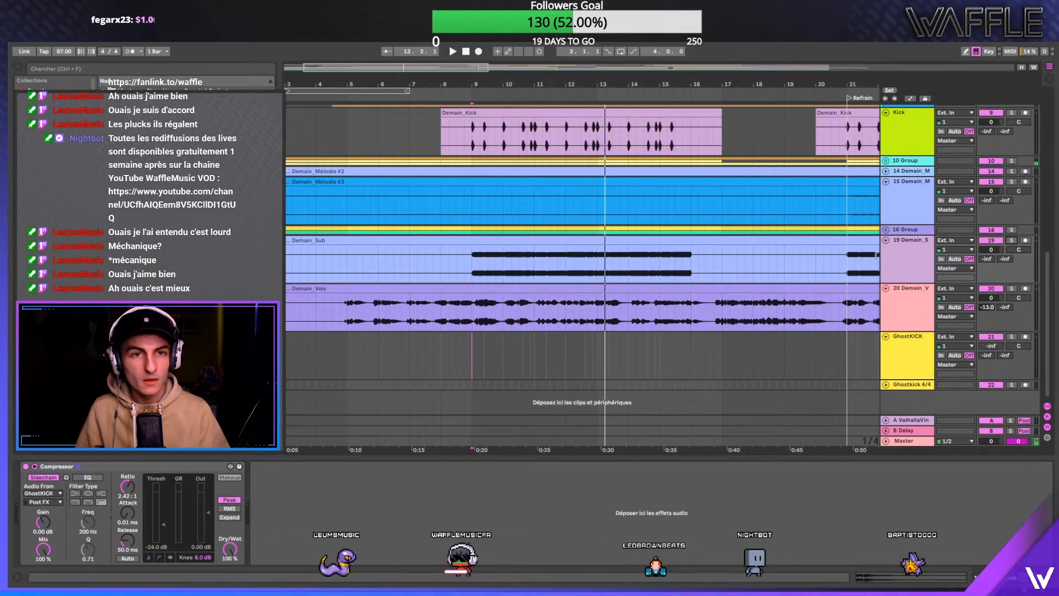
{"action": "key", "text": "space"}
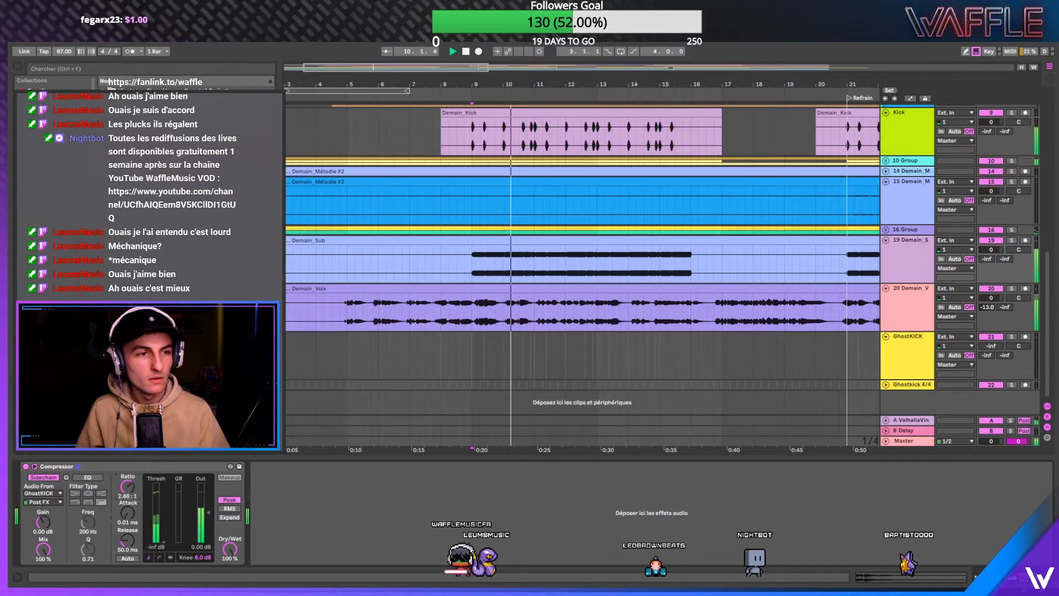
{"action": "left_click_drag", "start_coordinate": [119, 498], "coordinate": [119, 491]}
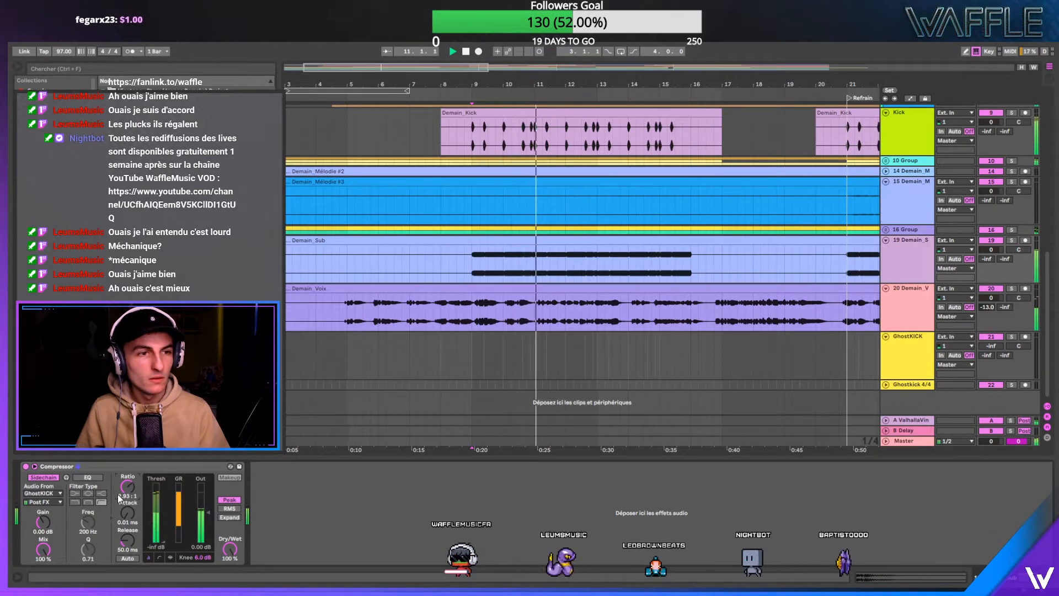
- Set the vocal track's Compressor to sidechain from GhostKICK, with a -33.1 dB threshold and a 2.17:1 ratio, during playback
{"action": "left_click", "coordinate": [906, 302]}
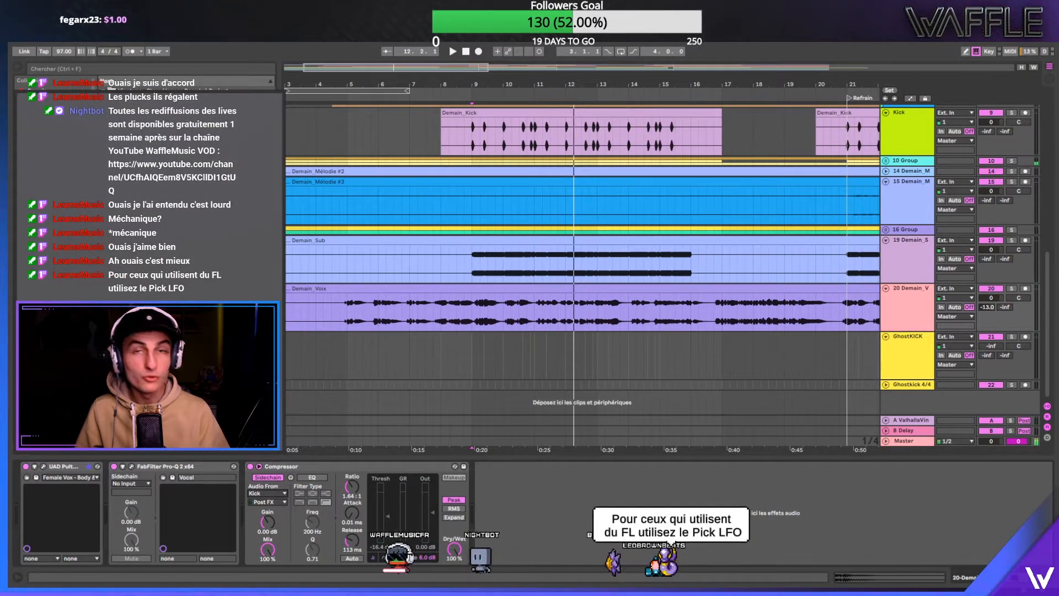
{"action": "left_click", "coordinate": [286, 450]}
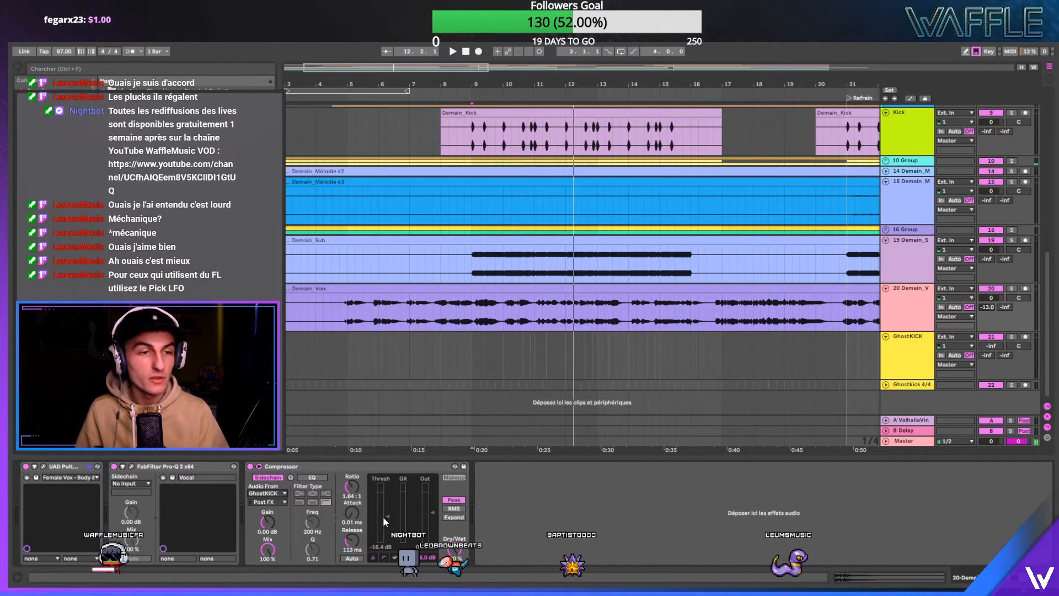
{"action": "key", "text": "space"}
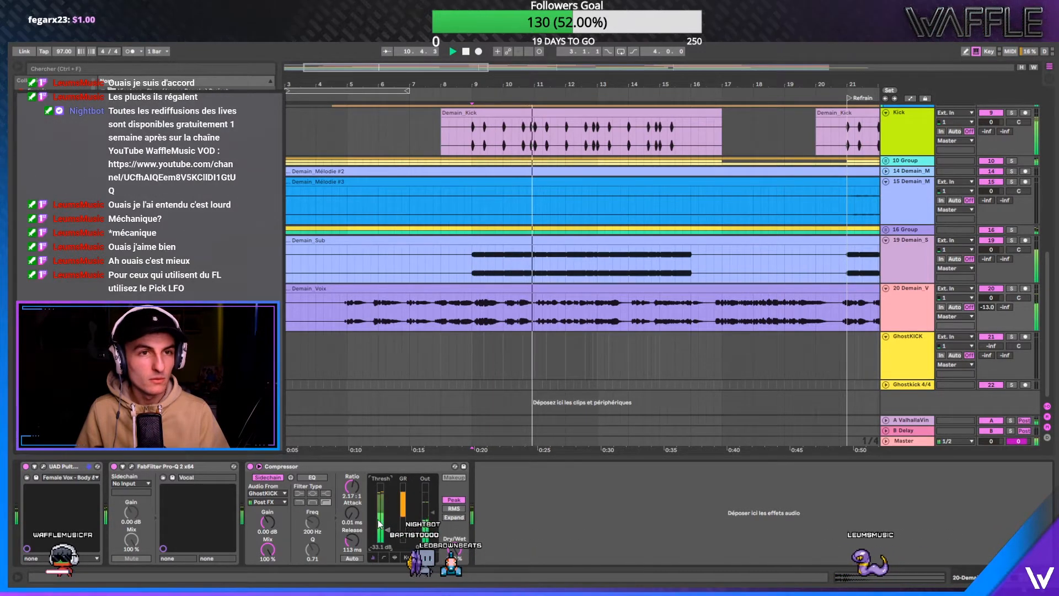
- Listen to the arrangement around bar 9 and the first Refrain at bar 21, and mark out bars 9 to 17 on the Back R track
{"action": "scroll", "coordinate": [508, 168], "scroll_direction": "up", "scroll_amount": 2}
{"action": "left_click", "coordinate": [908, 182]}
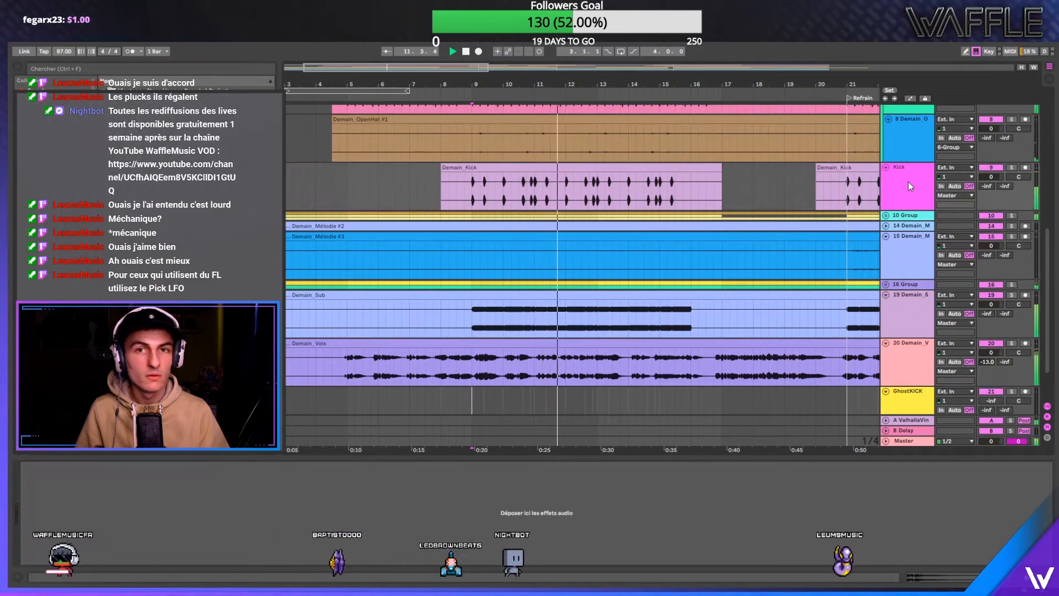
{"action": "left_click", "coordinate": [474, 207]}
{"action": "scroll", "coordinate": [474, 206], "scroll_direction": "down", "scroll_amount": 4}
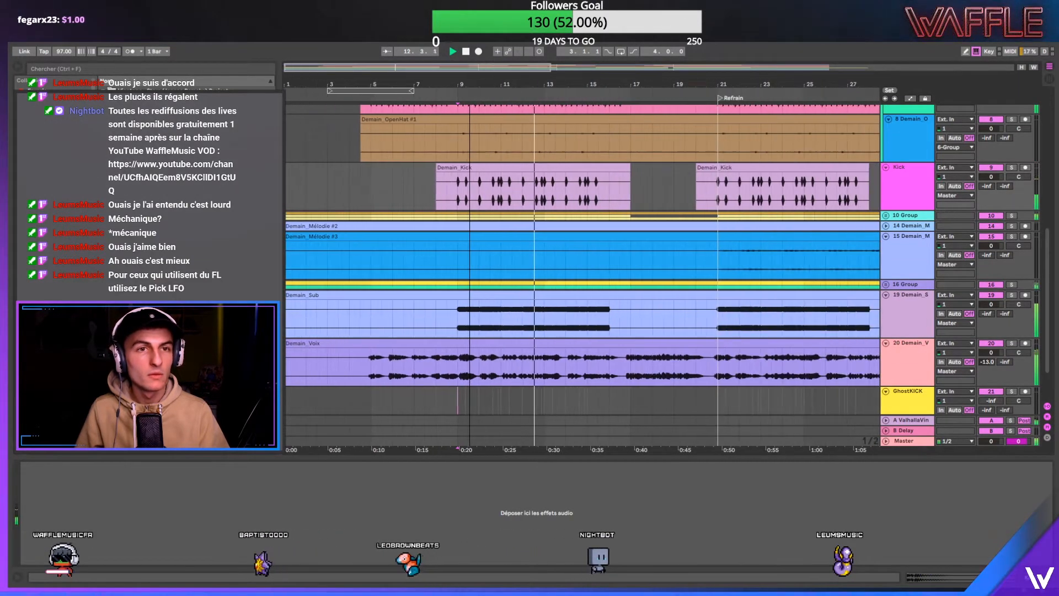
{"action": "scroll", "coordinate": [475, 206], "scroll_direction": "up", "scroll_amount": 5}
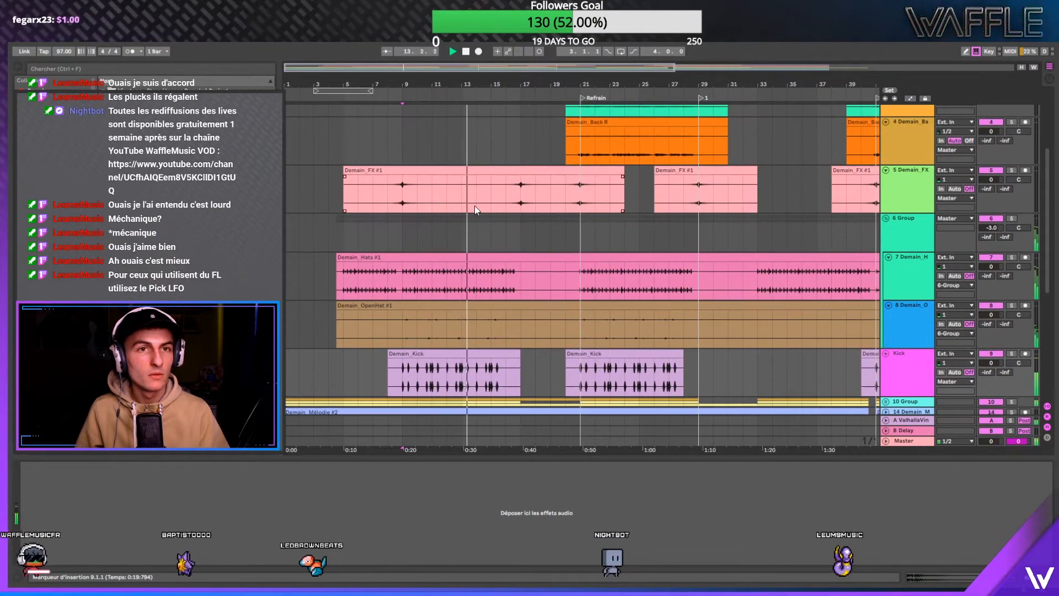
{"action": "scroll", "coordinate": [475, 206], "scroll_direction": "down", "scroll_amount": 3}
{"action": "scroll", "coordinate": [419, 84], "scroll_direction": "down", "scroll_amount": 1}
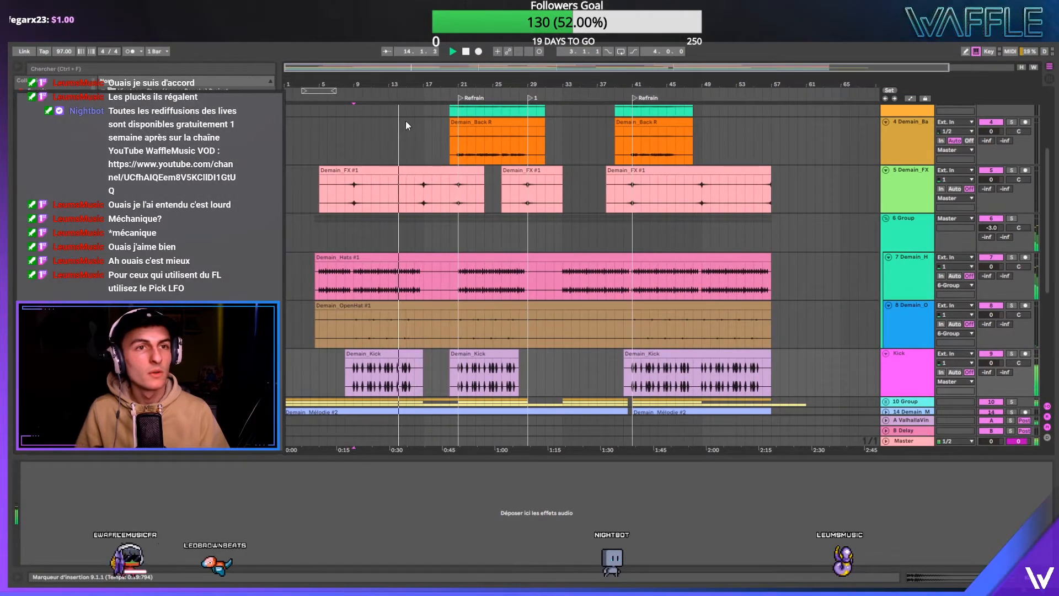
{"action": "left_click", "coordinate": [458, 149]}
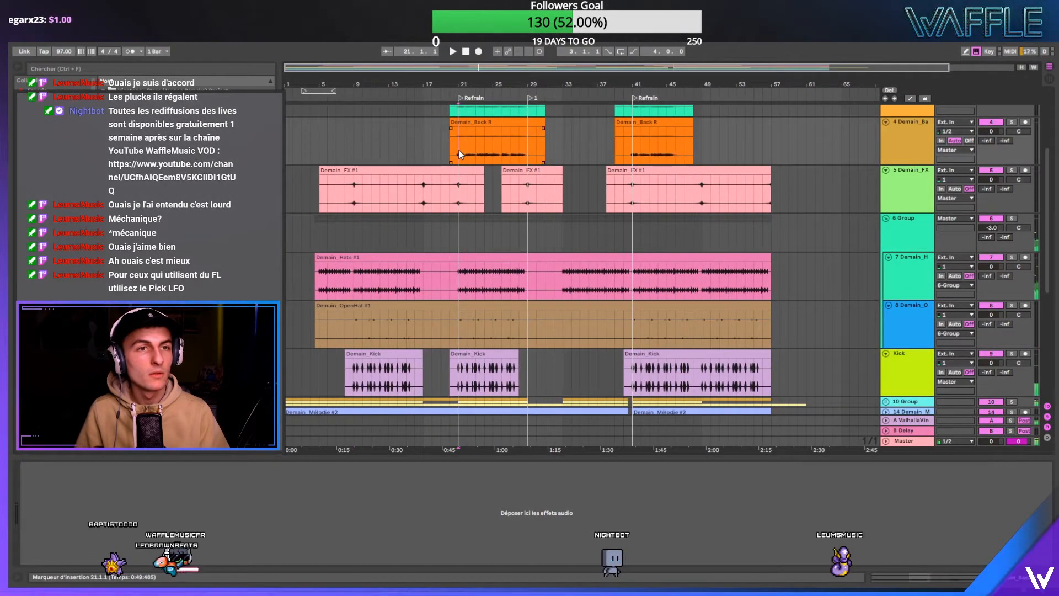
{"action": "left_click", "coordinate": [353, 147]}
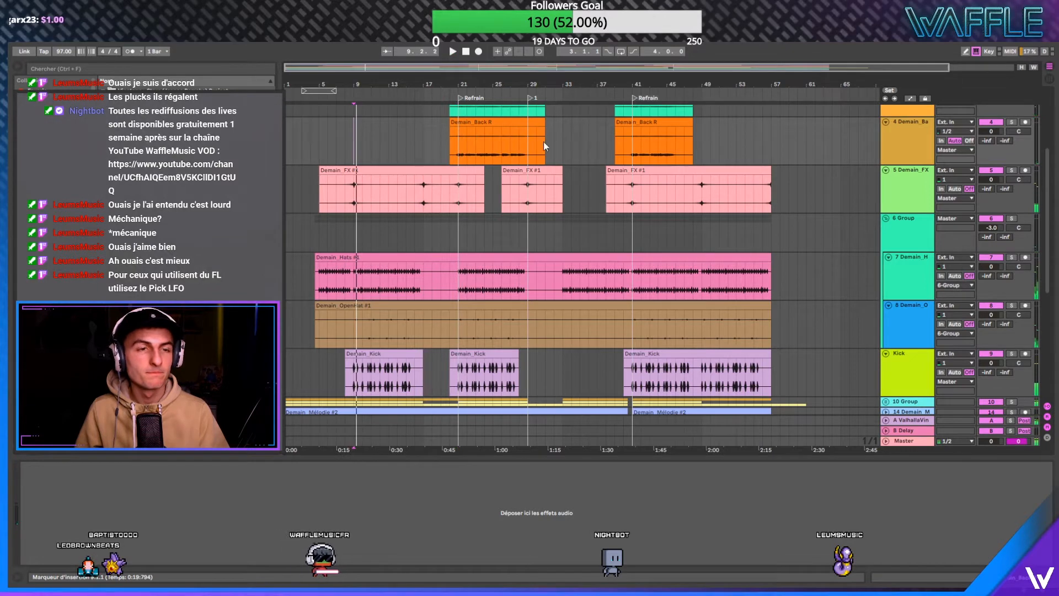
{"action": "left_click_drag", "start_coordinate": [354, 148], "coordinate": [424, 148]}
{"action": "key", "text": "minus"}
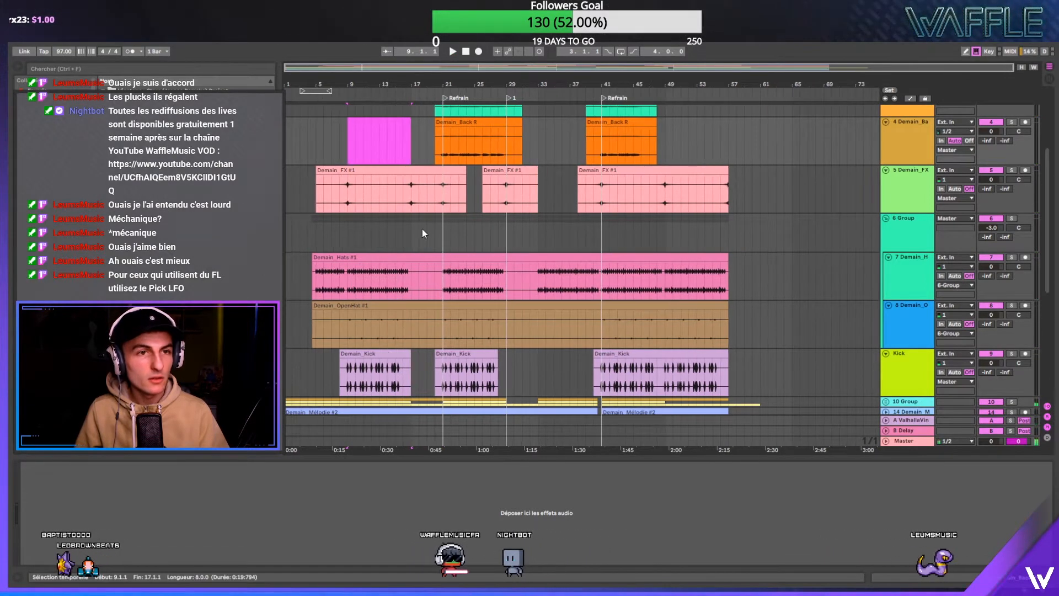
- Play the arrangement from bar 28 and look over the tracks in the section following the first Refrain
{"action": "left_click", "coordinate": [501, 233]}
{"action": "key", "text": "space"}
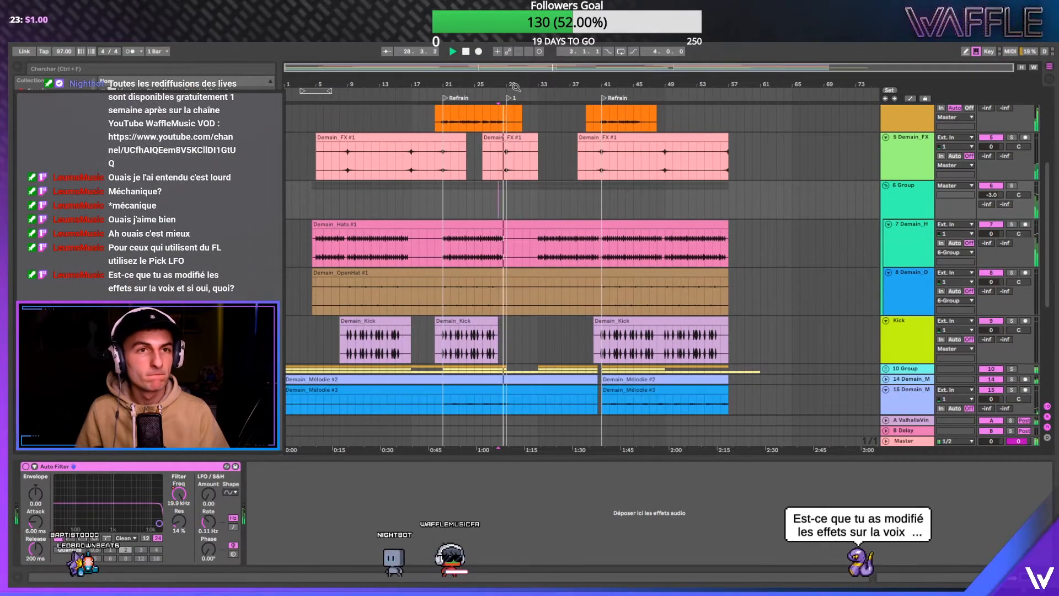
{"action": "left_click_drag", "start_coordinate": [515, 87], "coordinate": [530, 193]}
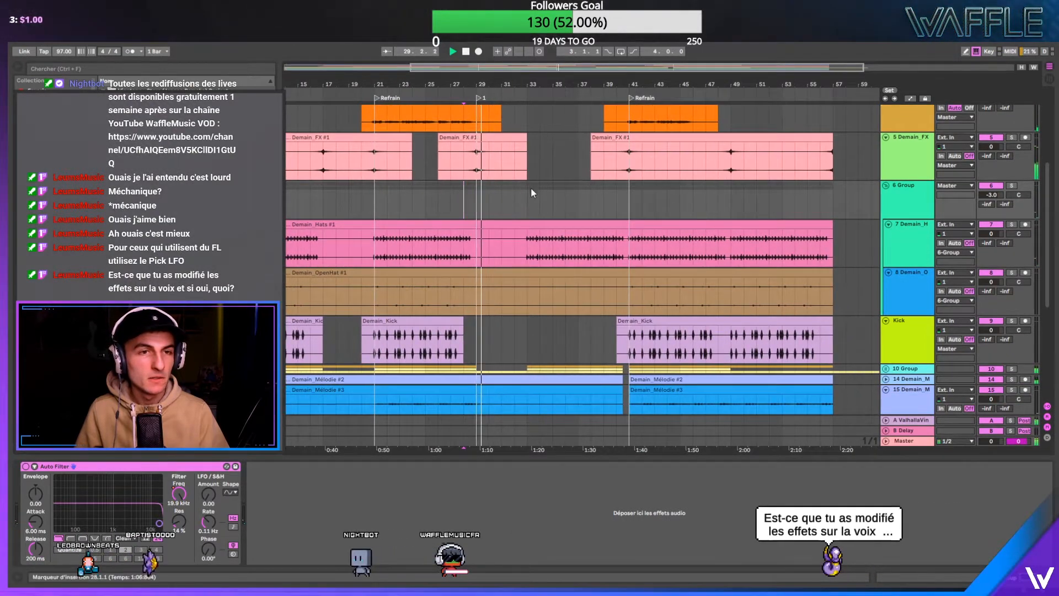
{"action": "scroll", "coordinate": [531, 188], "scroll_direction": "down", "scroll_amount": 2}
{"action": "scroll", "coordinate": [526, 191], "scroll_direction": "down", "scroll_amount": 3}
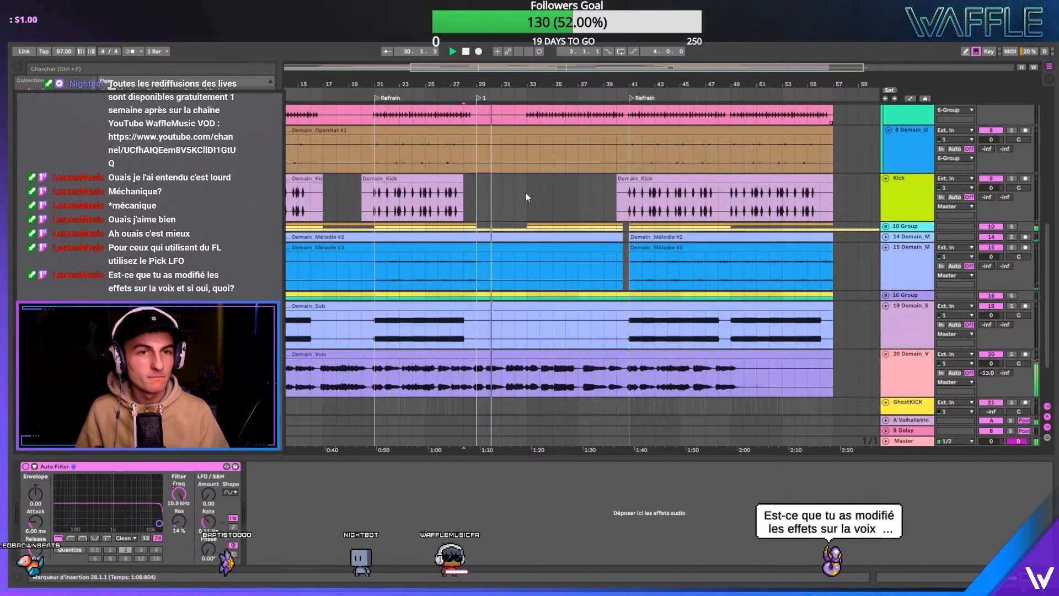
{"action": "scroll", "coordinate": [506, 198], "scroll_direction": "down", "scroll_amount": 2}
{"action": "scroll", "coordinate": [504, 201], "scroll_direction": "up", "scroll_amount": 4}
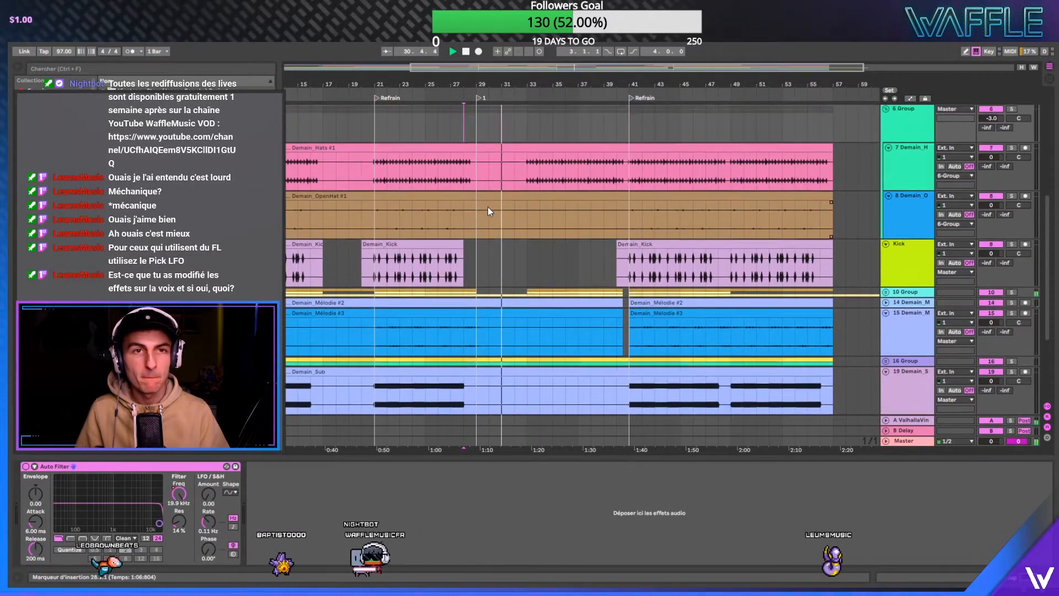
{"action": "scroll", "coordinate": [489, 211], "scroll_direction": "up", "scroll_amount": 5}
{"action": "scroll", "coordinate": [491, 214], "scroll_direction": "down", "scroll_amount": 4}
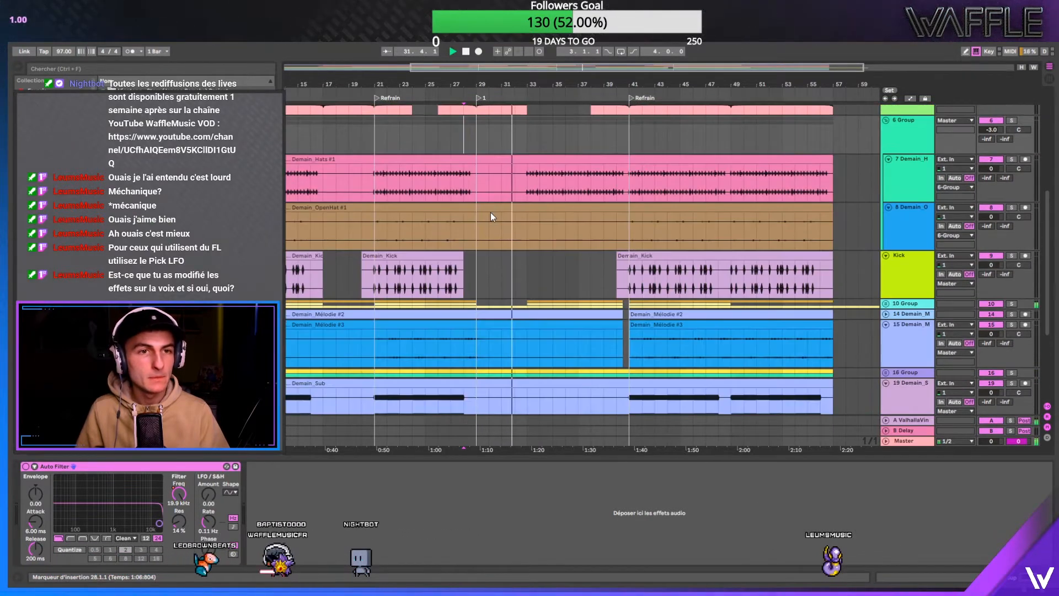
{"action": "scroll", "coordinate": [706, 254], "scroll_direction": "down", "scroll_amount": 1}
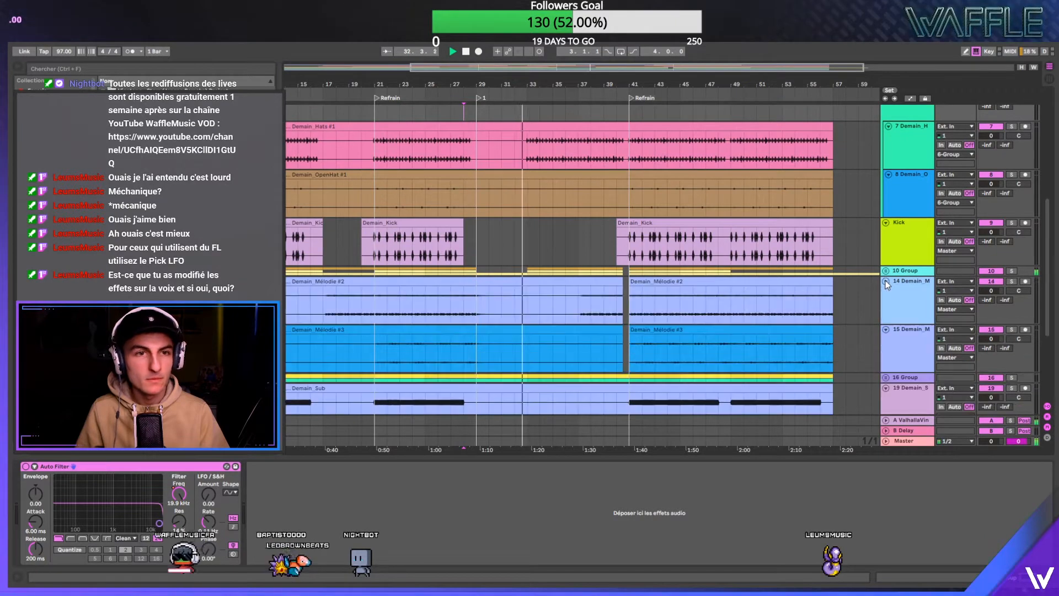
- Unfold 10 Group and review its melody tracks during playback
{"action": "left_click", "coordinate": [886, 270]}
{"action": "scroll", "coordinate": [617, 242], "scroll_direction": "down", "scroll_amount": 8}
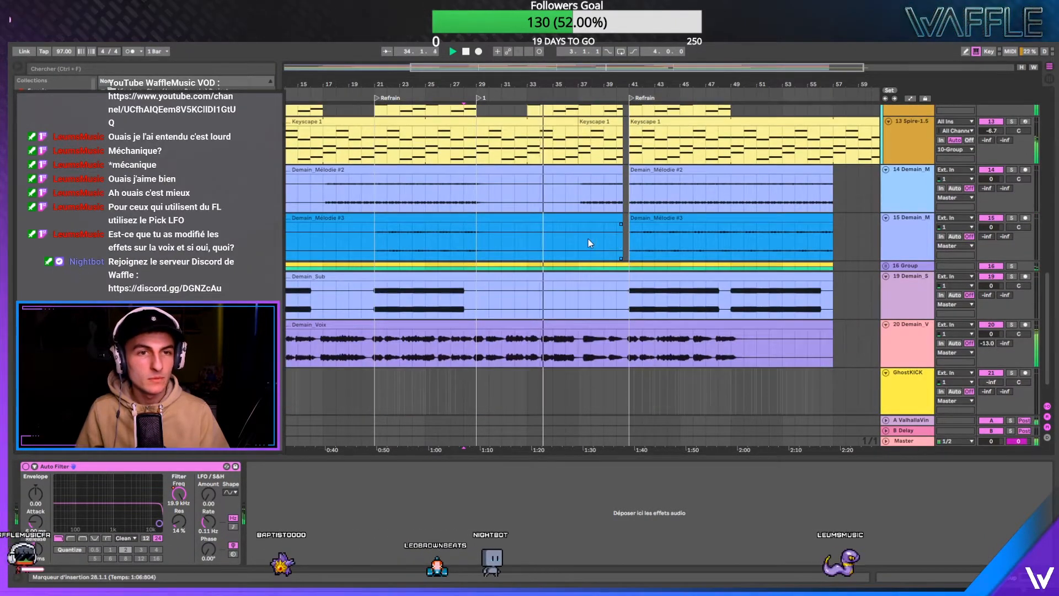
{"action": "scroll", "coordinate": [588, 239], "scroll_direction": "up", "scroll_amount": 8}
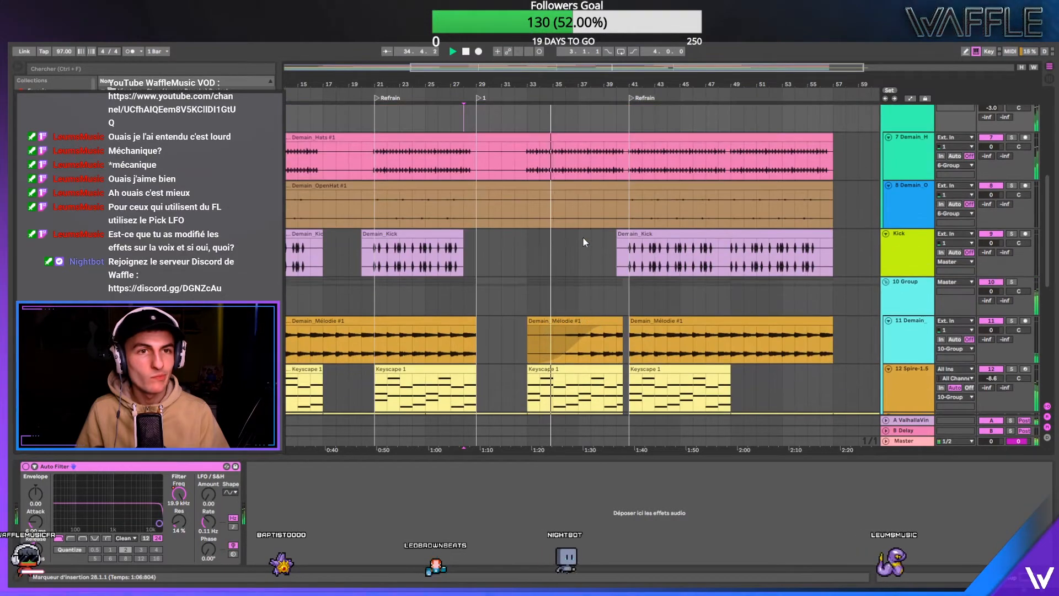
- Audition the Demain_Hats track in solo, then turn the solo off for it and 6 Group
{"action": "left_click", "coordinate": [1012, 137]}
{"action": "scroll", "coordinate": [753, 175], "scroll_direction": "up", "scroll_amount": 7}
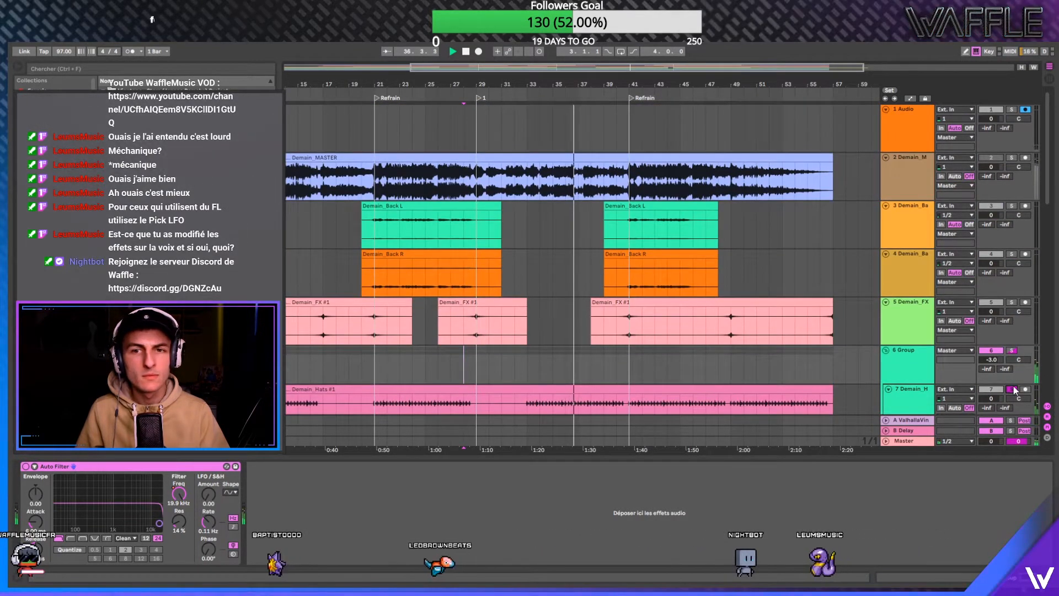
{"action": "left_click", "coordinate": [1012, 350]}
{"action": "left_click", "coordinate": [1012, 350]}
- Unfold 16 Group and copy its Demain_Snaps #1 and #2 material from bars 33–37 to bars 29–33
{"action": "scroll", "coordinate": [558, 211], "scroll_direction": "down", "scroll_amount": 8}
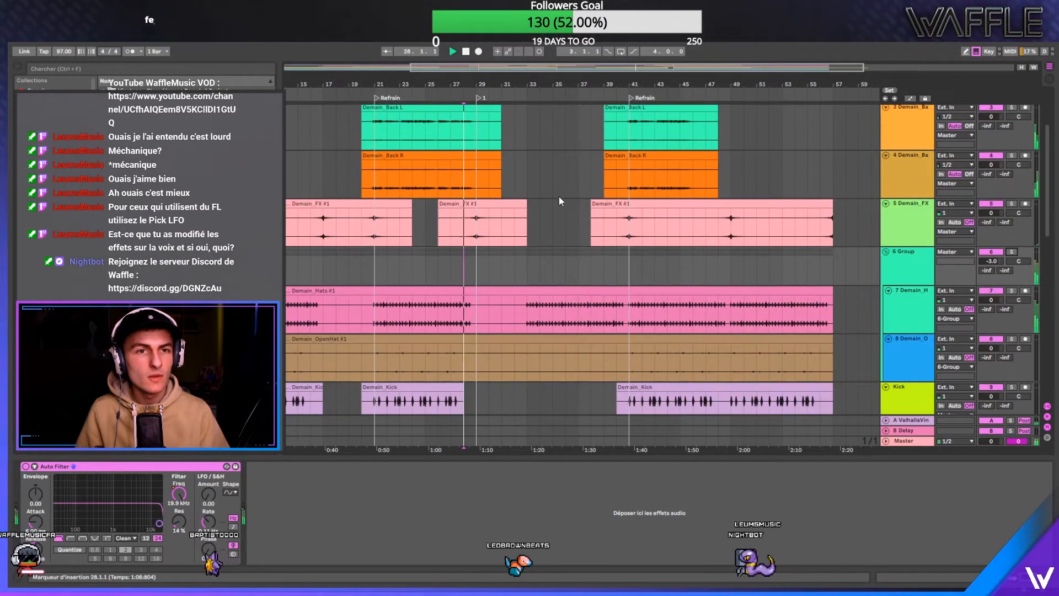
{"action": "scroll", "coordinate": [555, 198], "scroll_direction": "down", "scroll_amount": 5}
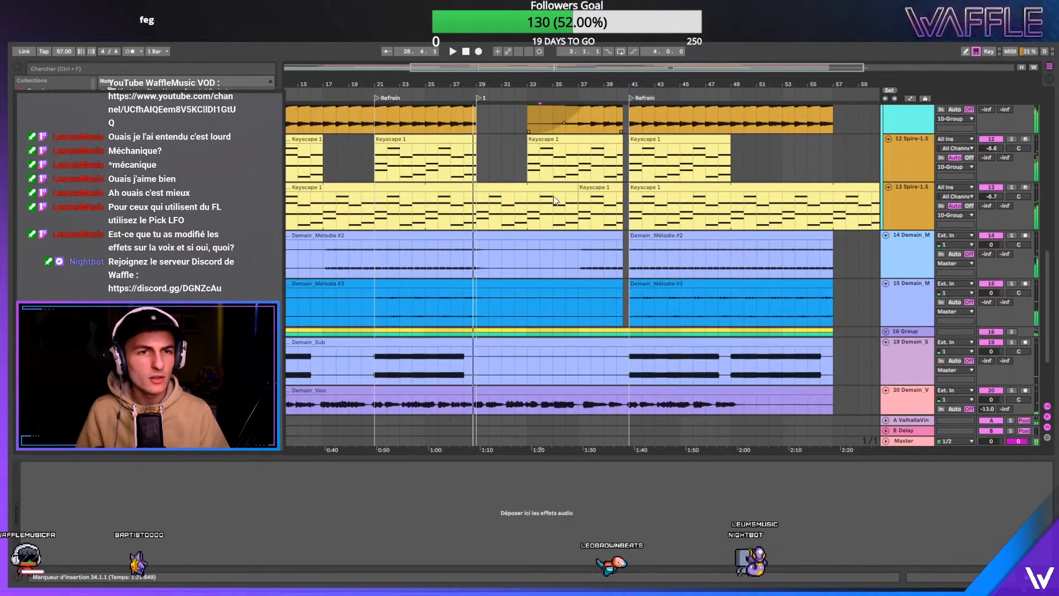
{"action": "scroll", "coordinate": [550, 196], "scroll_direction": "down", "scroll_amount": 3}
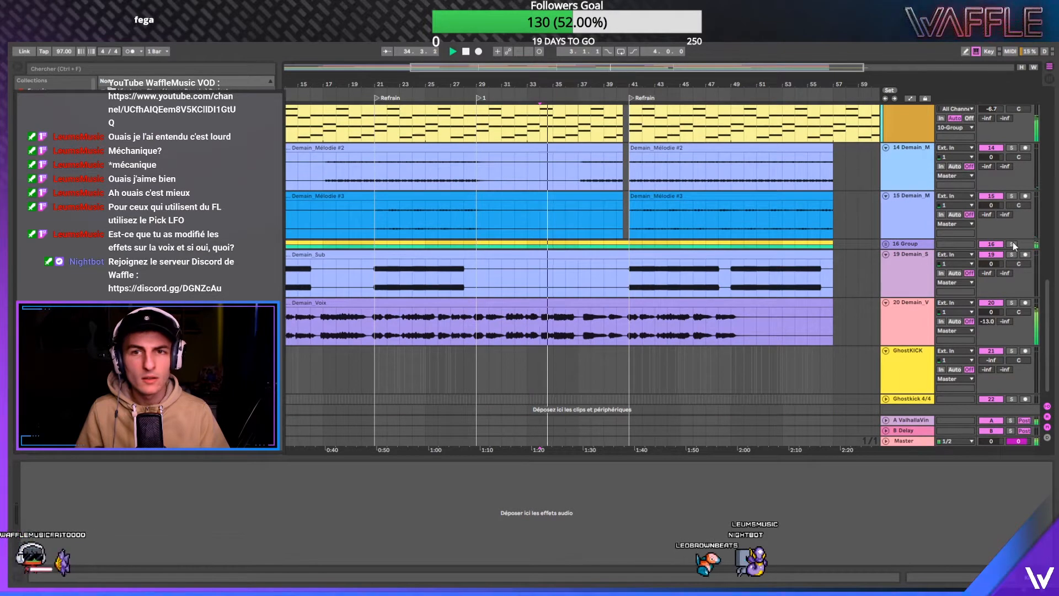
{"action": "left_click", "coordinate": [886, 243]}
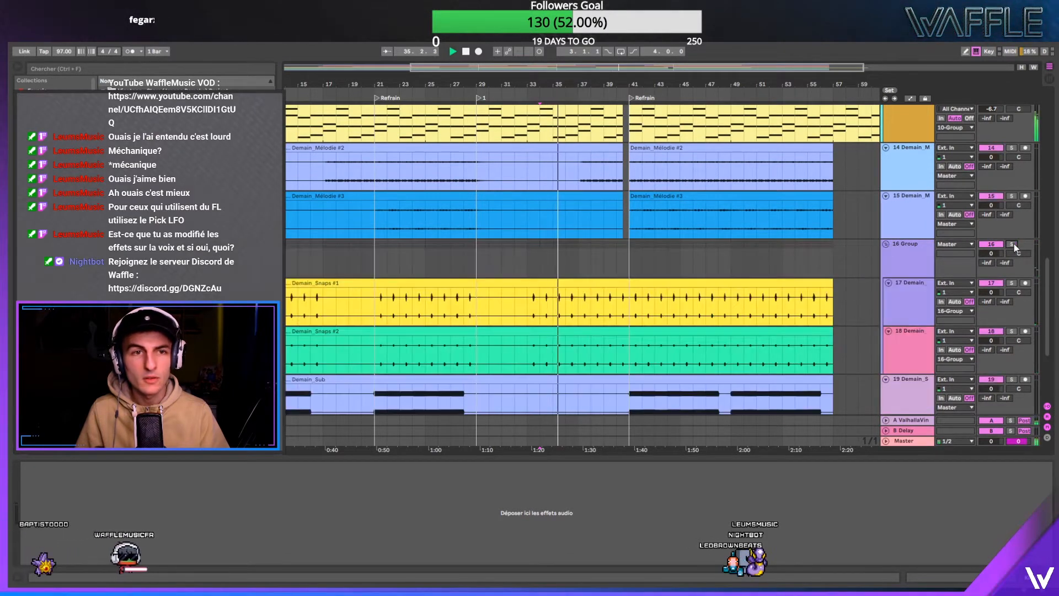
{"action": "left_click", "coordinate": [543, 250]}
{"action": "left_click_drag", "start_coordinate": [524, 256], "coordinate": [580, 250]}
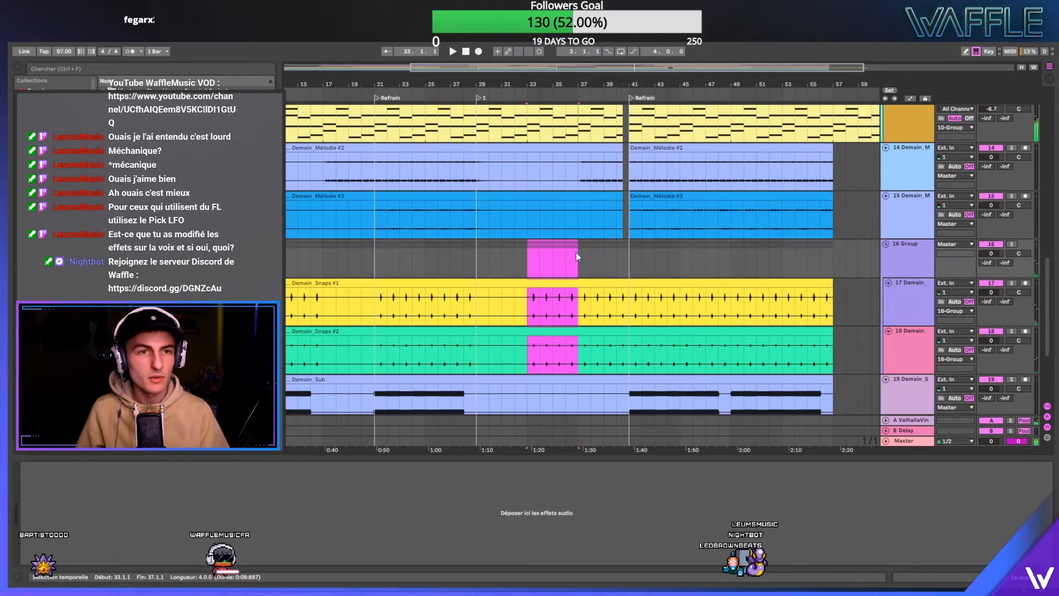
{"action": "left_click_drag", "start_coordinate": [554, 285], "coordinate": [504, 286]}
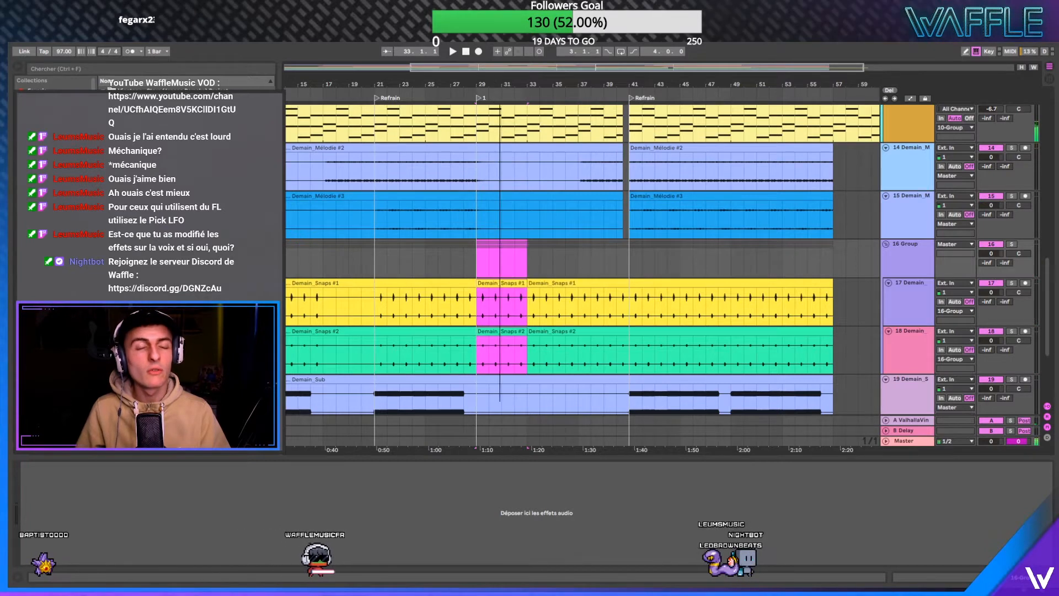
- Play back the section around bar 29 to check the copied Snaps, then stop and return to the song start
{"action": "left_click_drag", "start_coordinate": [500, 81], "coordinate": [583, 81]}
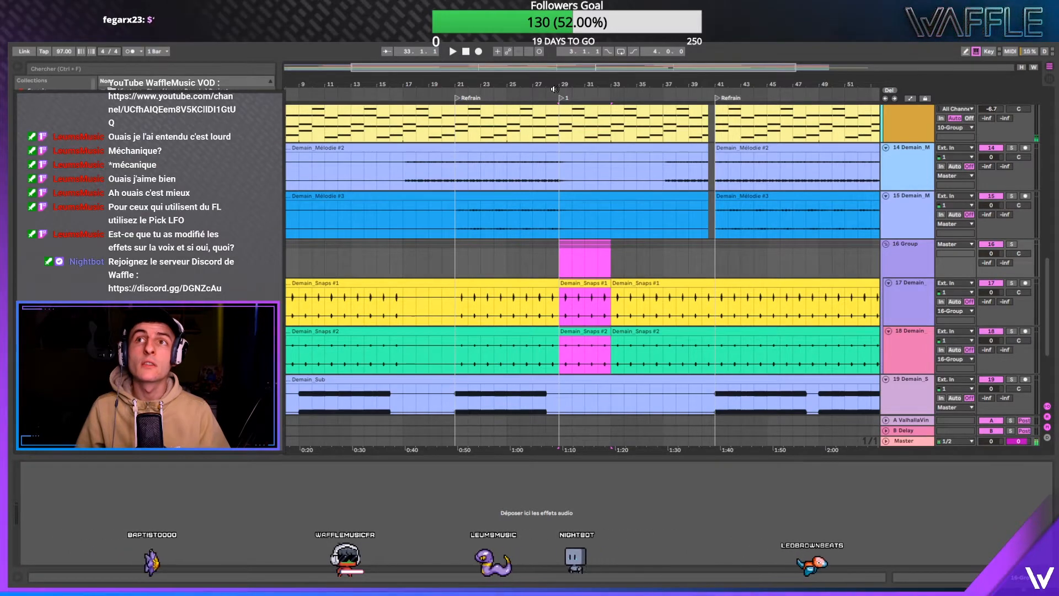
{"action": "scroll", "coordinate": [521, 138], "scroll_direction": "down", "scroll_amount": 5}
{"action": "scroll", "coordinate": [546, 121], "scroll_direction": "up", "scroll_amount": 1}
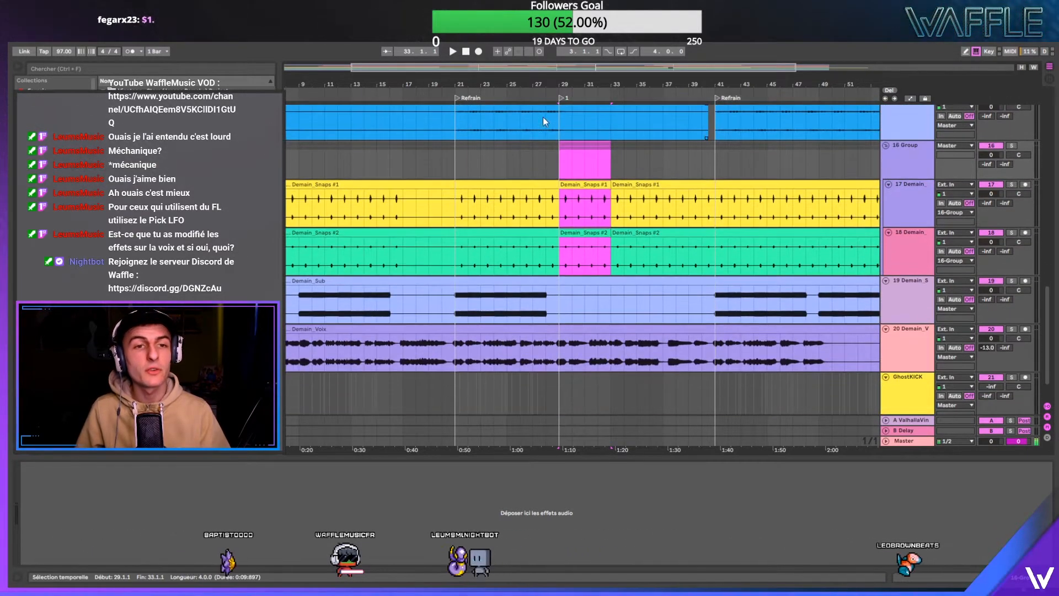
{"action": "left_click_drag", "start_coordinate": [579, 83], "coordinate": [515, 77]}
{"action": "key", "text": "space"}
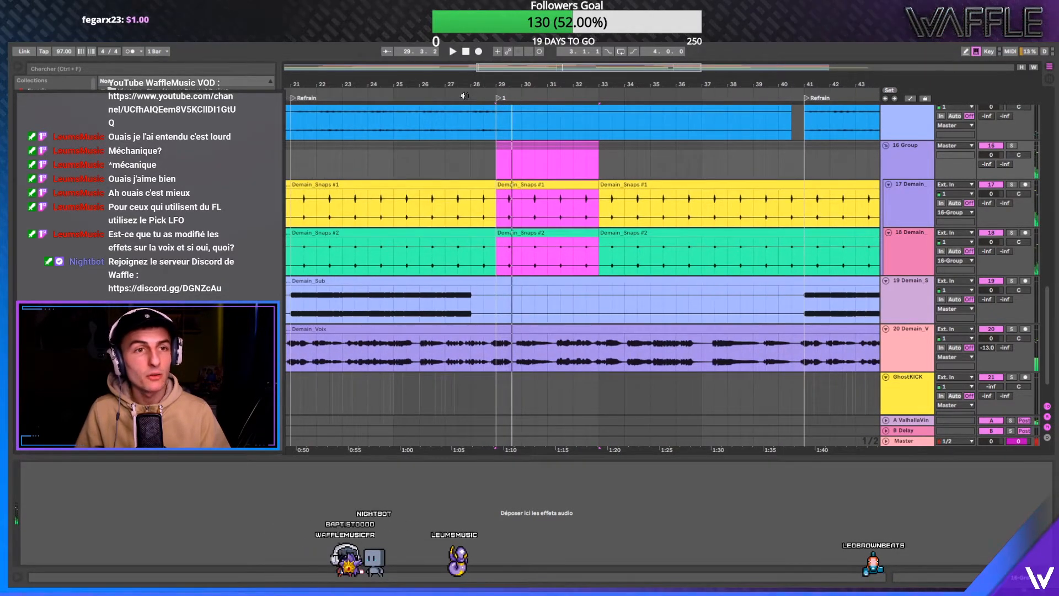
{"action": "mouse_move", "coordinate": [481, 86]}
{"action": "left_mouse_down"}
{"action": "mouse_move", "coordinate": [475, 71]}
{"action": "mouse_move", "coordinate": [502, 81]}
{"action": "left_mouse_up"}
{"action": "key", "text": "space"}
{"action": "left_click", "coordinate": [464, 52]}
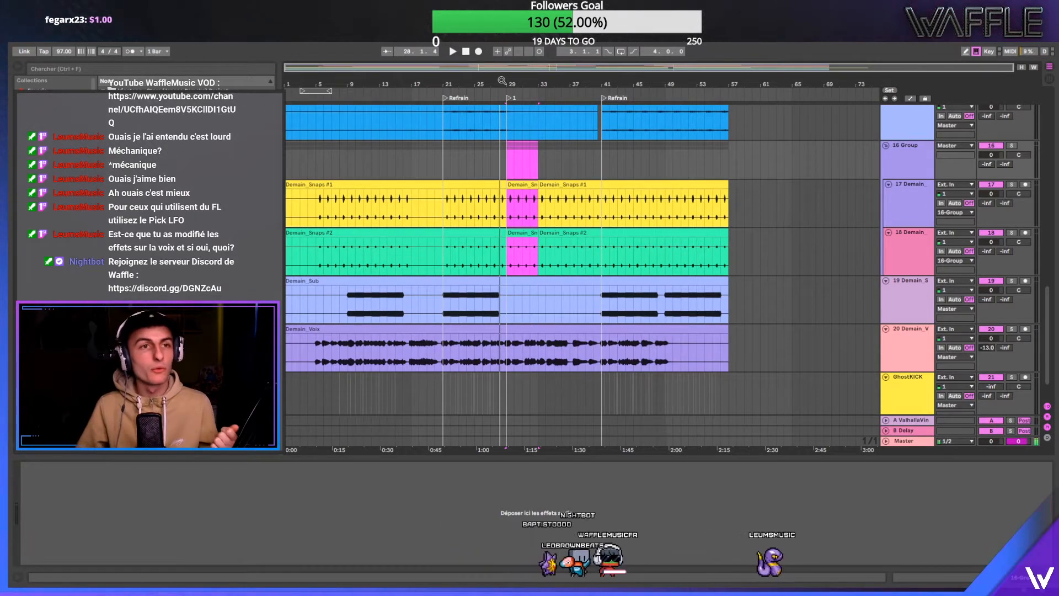
{"action": "left_click", "coordinate": [466, 55]}
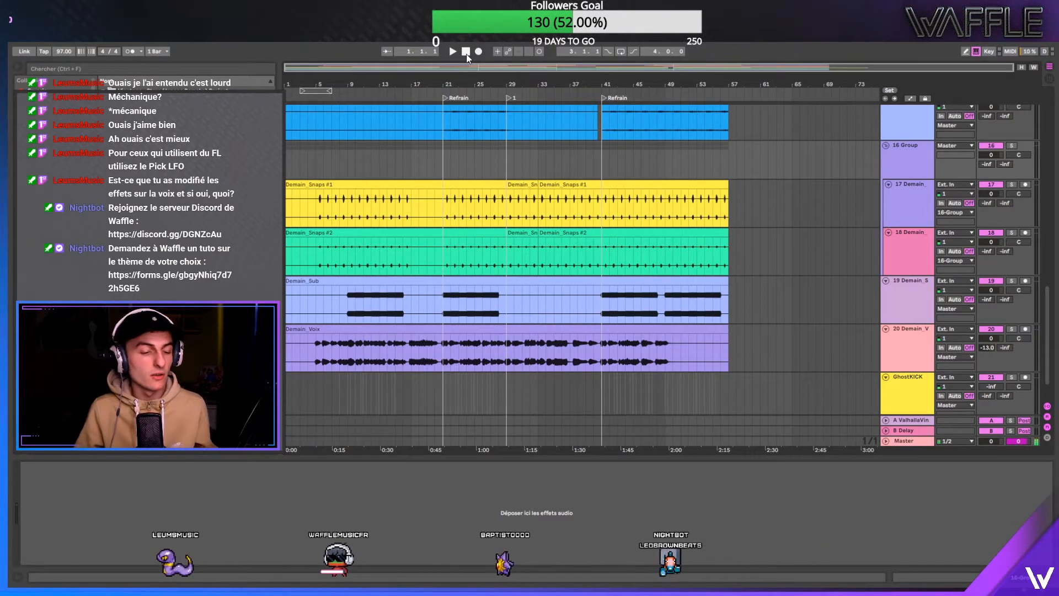
- Listen again from bar 28 to the transition out of the first Refrain, comparing the Snaps in bars 21 to 29
{"action": "left_click", "coordinate": [458, 155]}
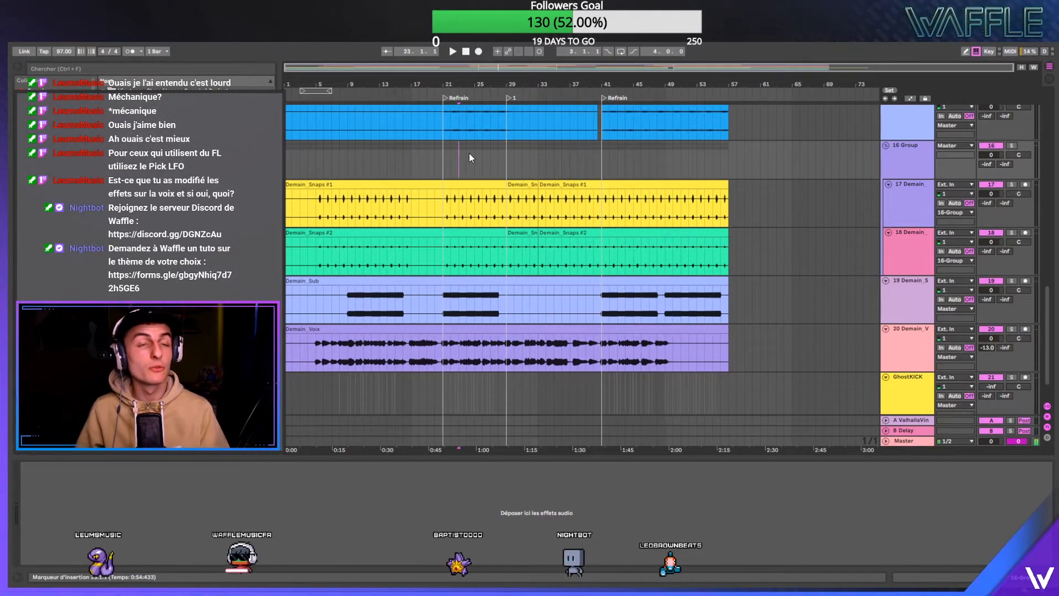
{"action": "left_click", "coordinate": [492, 151]}
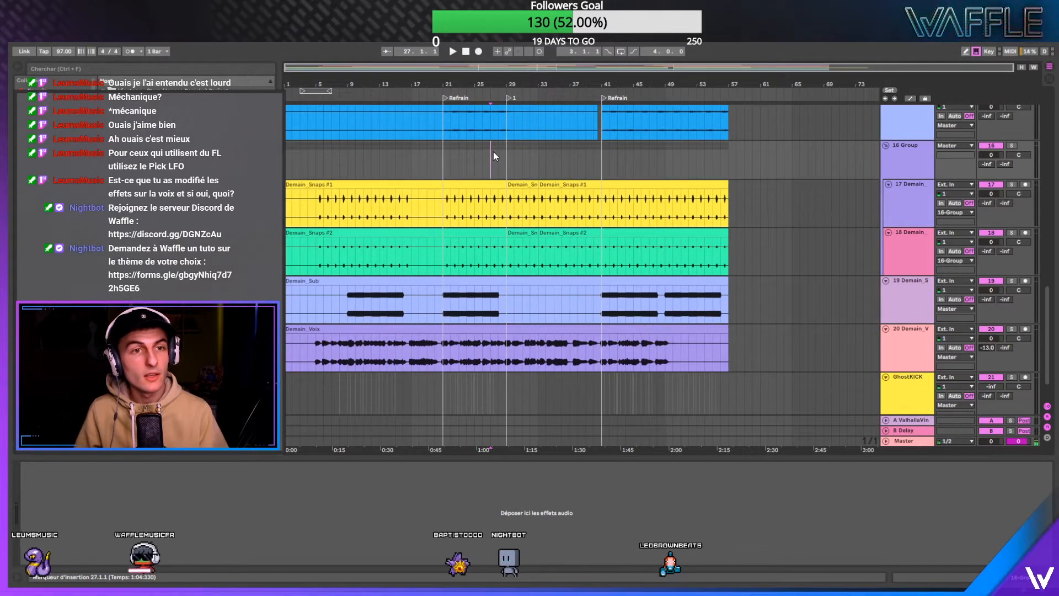
{"action": "scroll", "coordinate": [497, 164], "scroll_direction": "up", "scroll_amount": 5}
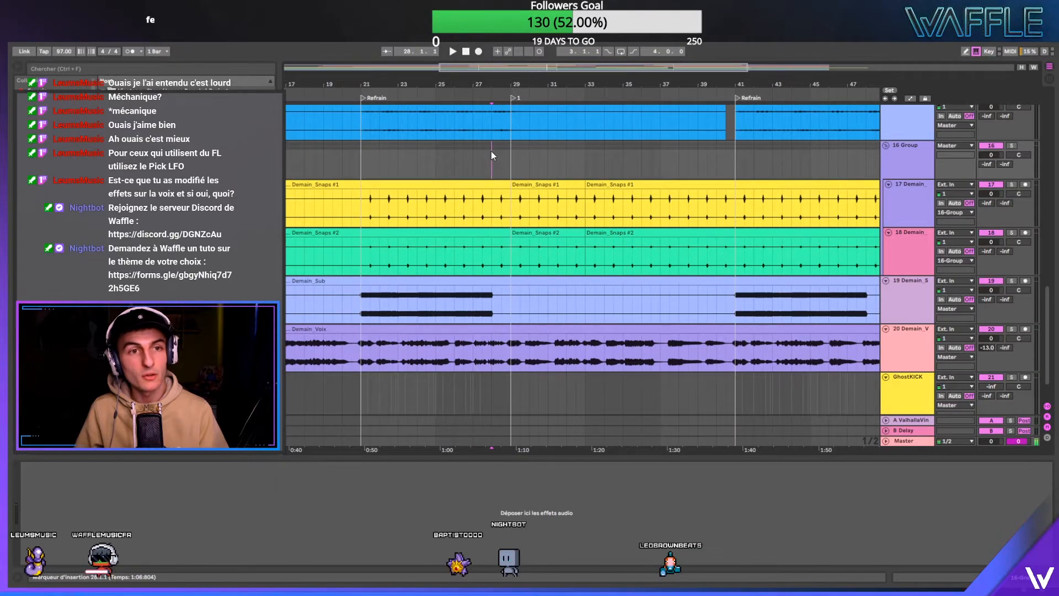
{"action": "key", "text": "space"}
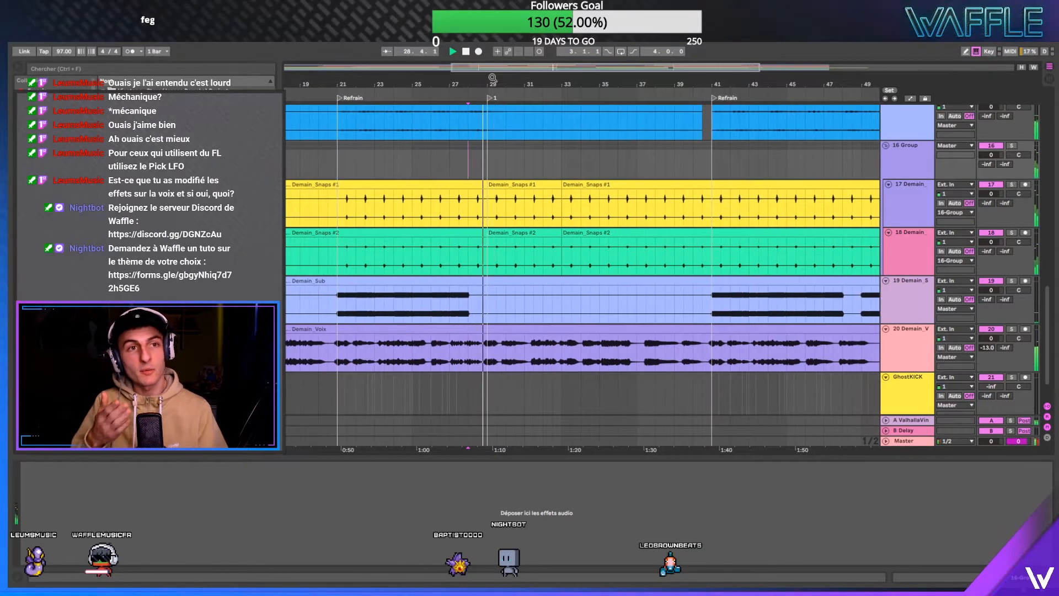
{"action": "scroll", "coordinate": [492, 79], "scroll_direction": "down", "scroll_amount": 2}
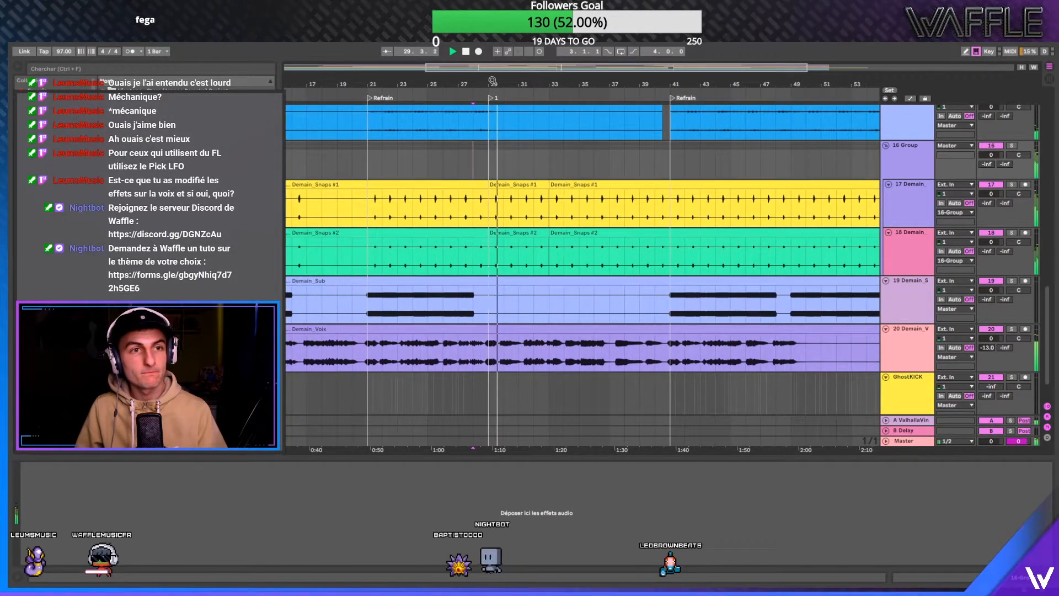
{"action": "left_click", "coordinate": [494, 147], "text": "shift"}
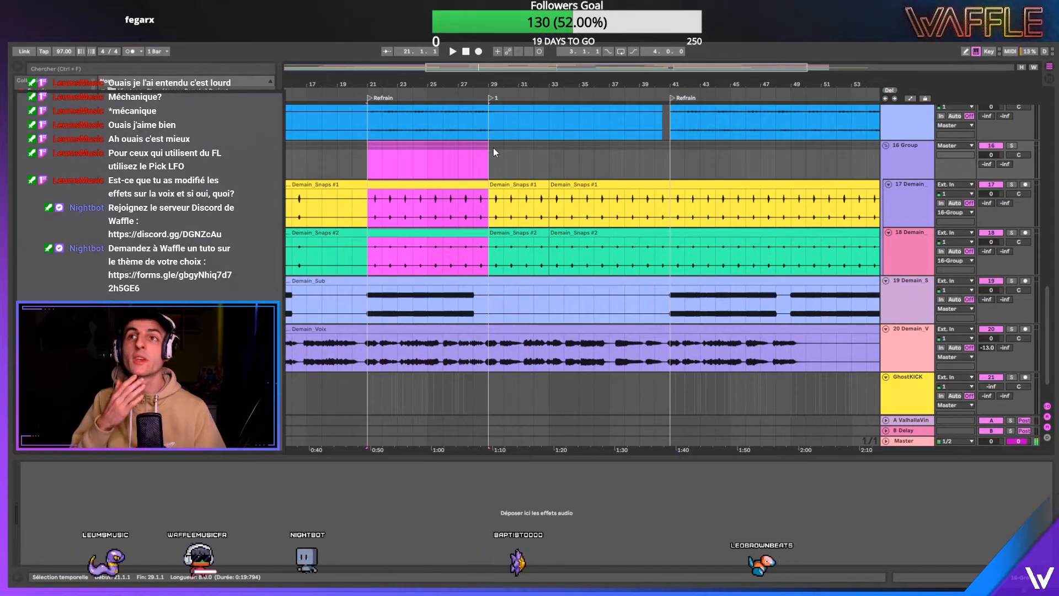
{"action": "left_click", "coordinate": [477, 150]}
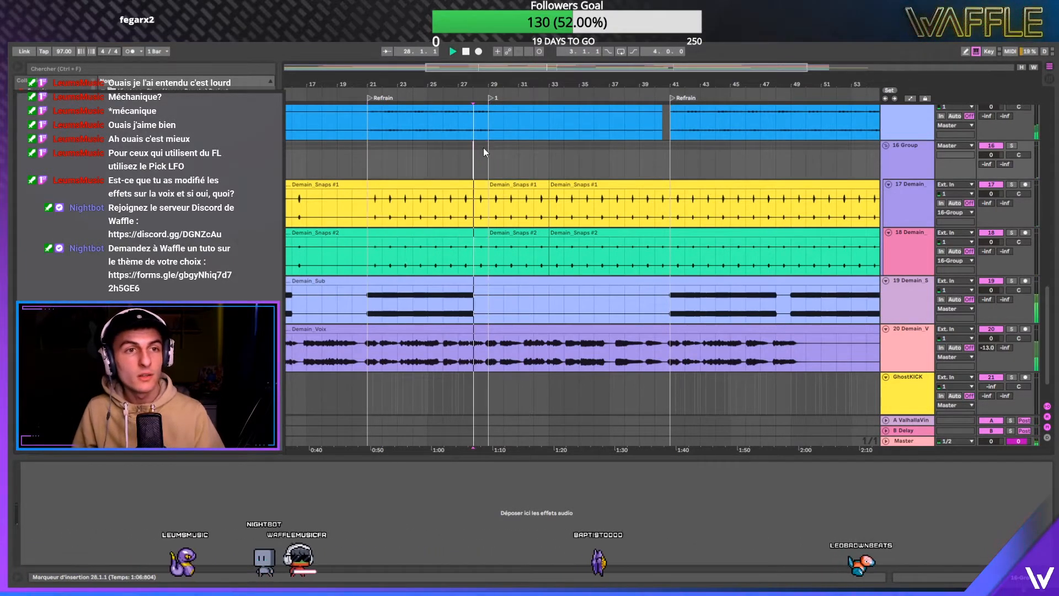
{"action": "key", "text": "space"}
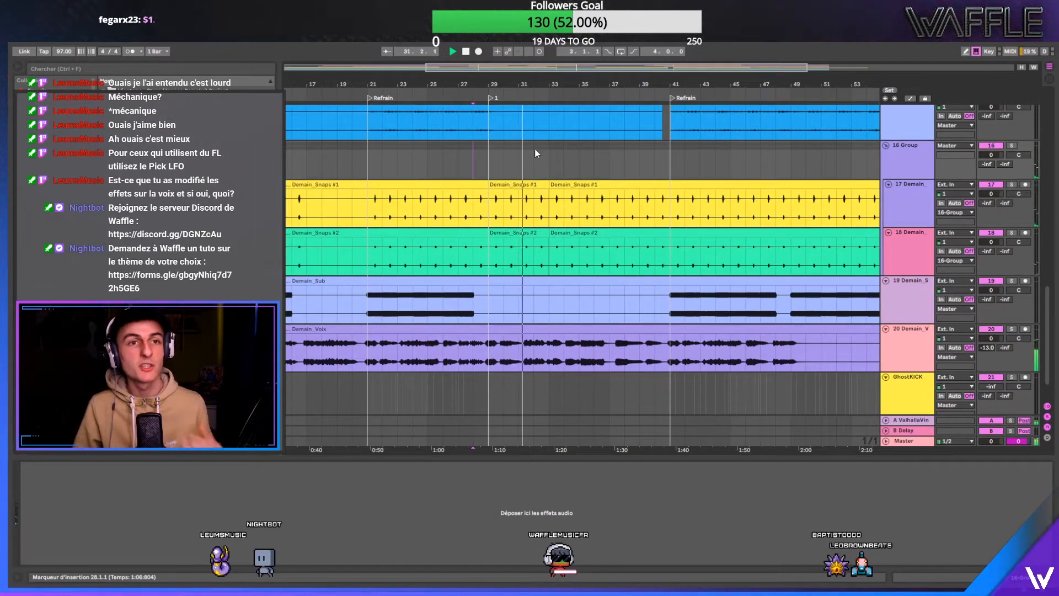
- Fill bars 33 to 37 of the Kick track with a four-bar Demain_Kick section and play it back
{"action": "scroll", "coordinate": [552, 161], "scroll_direction": "up", "scroll_amount": 4}
{"action": "scroll", "coordinate": [553, 164], "scroll_direction": "up", "scroll_amount": 6}
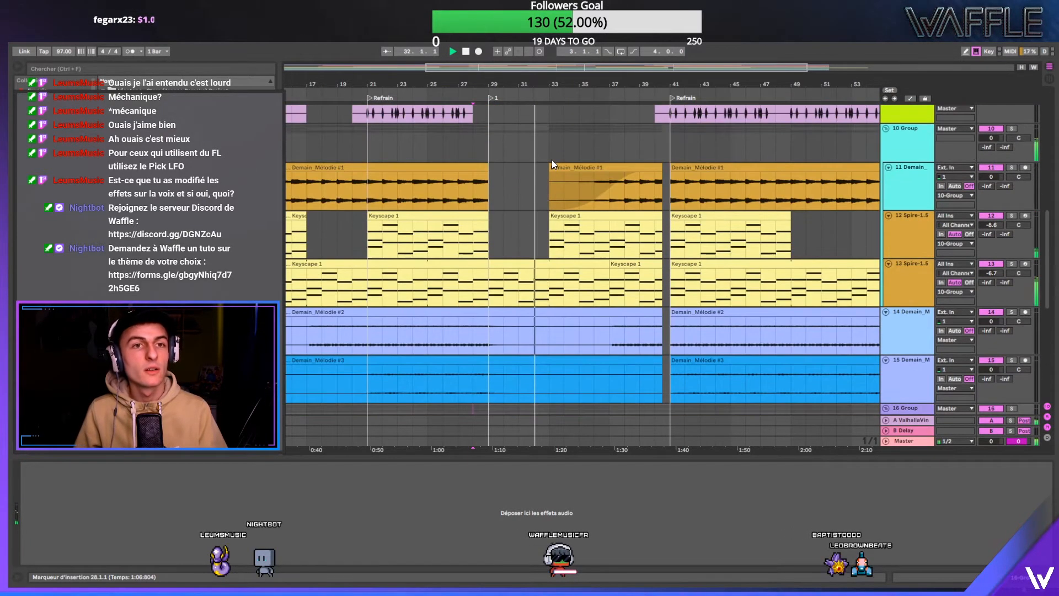
{"action": "scroll", "coordinate": [554, 164], "scroll_direction": "down", "scroll_amount": 3}
{"action": "scroll", "coordinate": [553, 160], "scroll_direction": "down", "scroll_amount": 5}
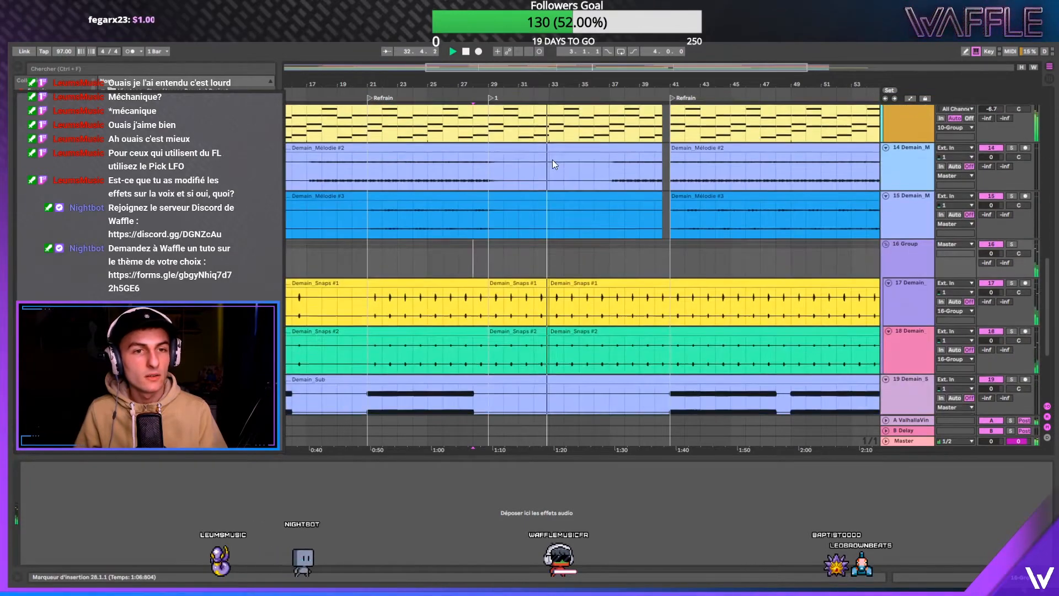
{"action": "scroll", "coordinate": [554, 161], "scroll_direction": "up", "scroll_amount": 6}
{"action": "scroll", "coordinate": [552, 160], "scroll_direction": "up", "scroll_amount": 3}
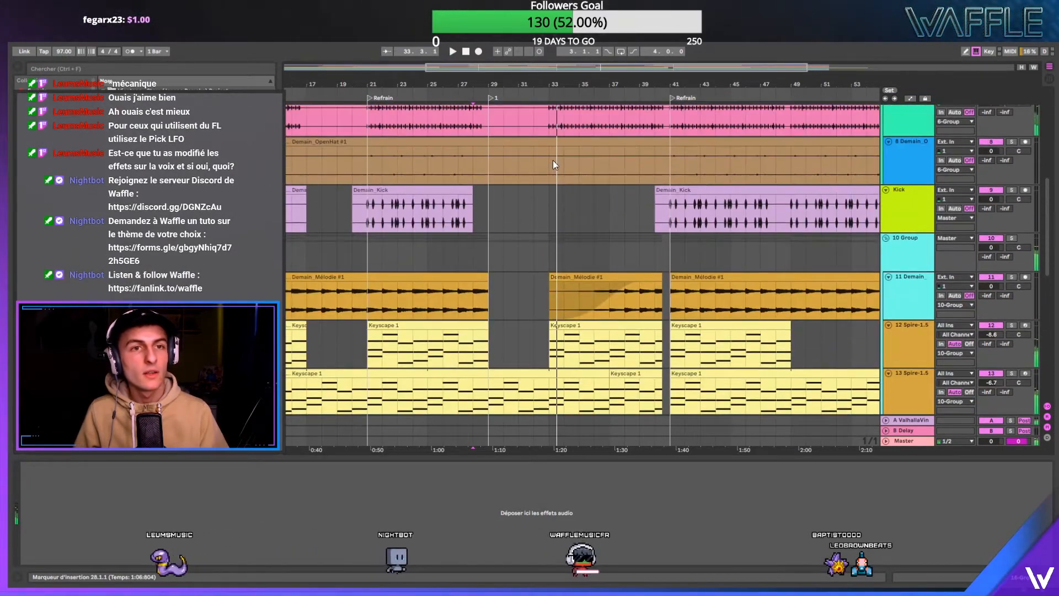
{"action": "scroll", "coordinate": [554, 166], "scroll_direction": "up", "scroll_amount": 2}
{"action": "left_click_drag", "start_coordinate": [574, 88], "coordinate": [569, 273]}
{"action": "key", "text": "space"}
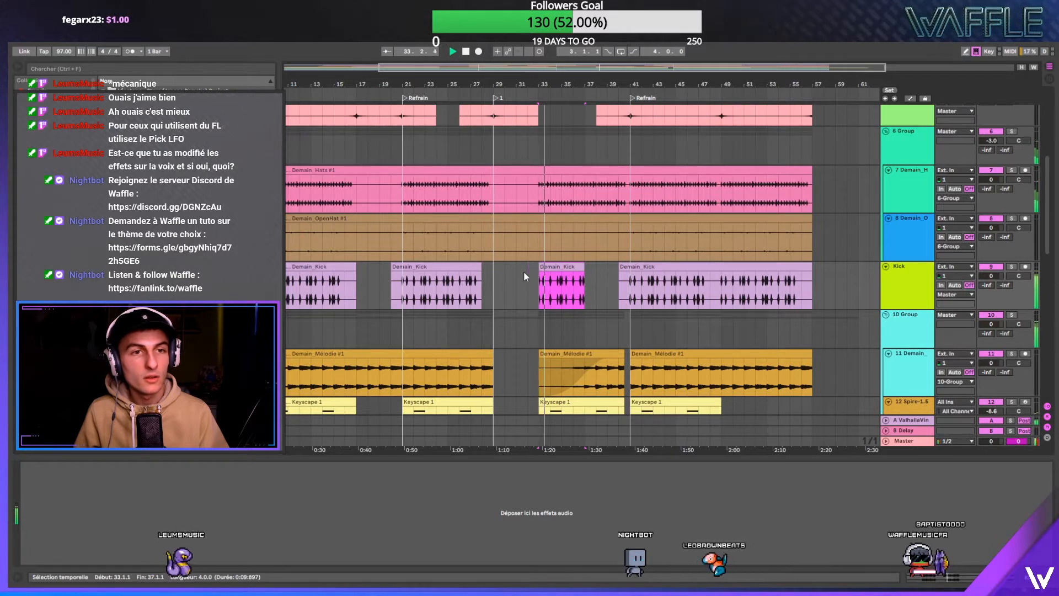
{"action": "left_click", "coordinate": [527, 271]}
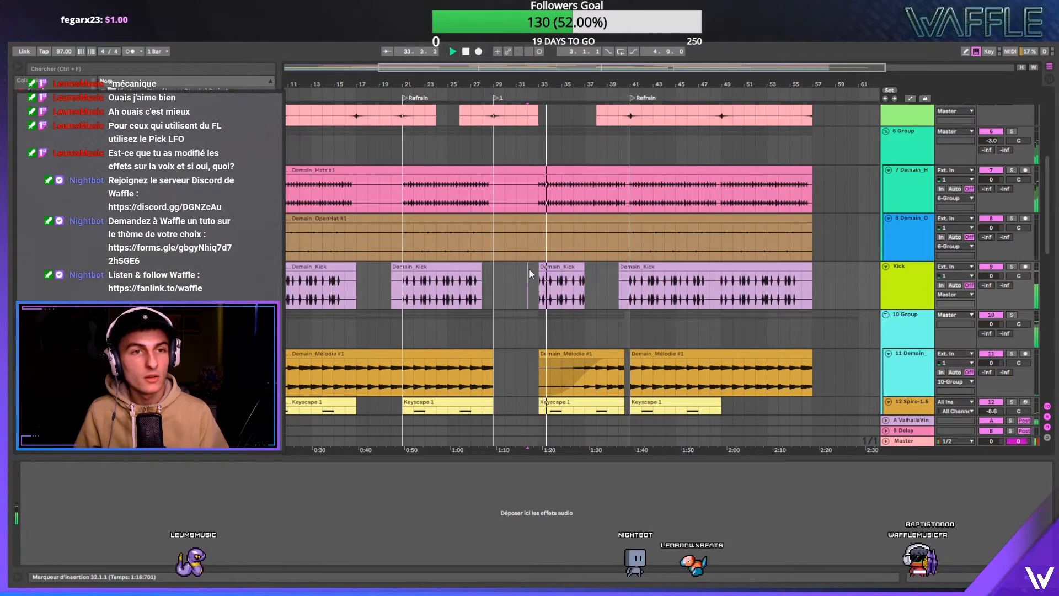
- Copy the Demain_Hats #1 pattern that starts at bar 33 into bars 29 to 33
{"action": "left_click", "coordinate": [573, 178]}
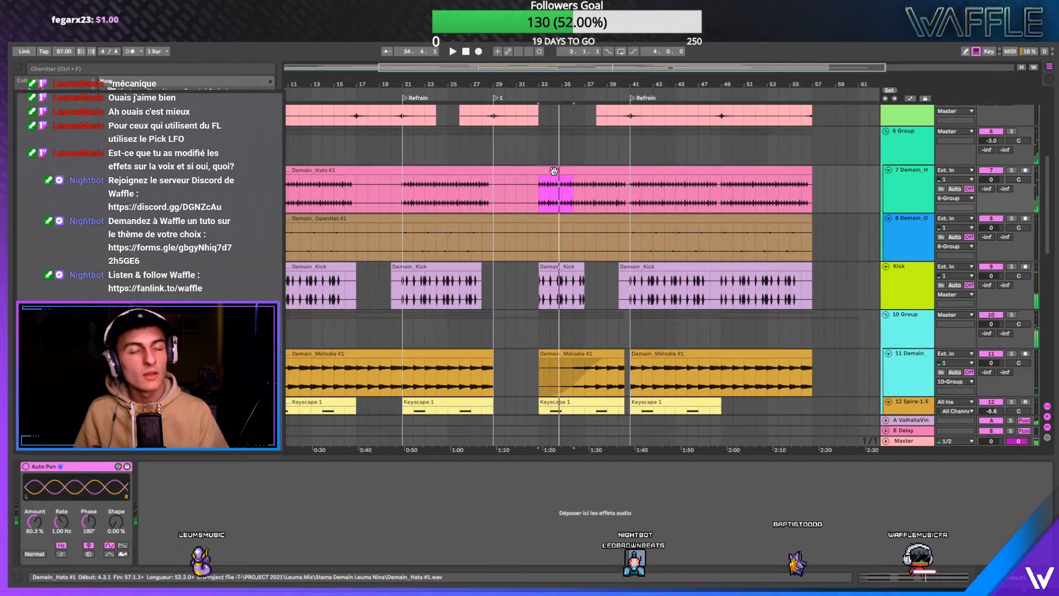
{"action": "left_click_drag", "start_coordinate": [509, 182], "coordinate": [534, 171]}
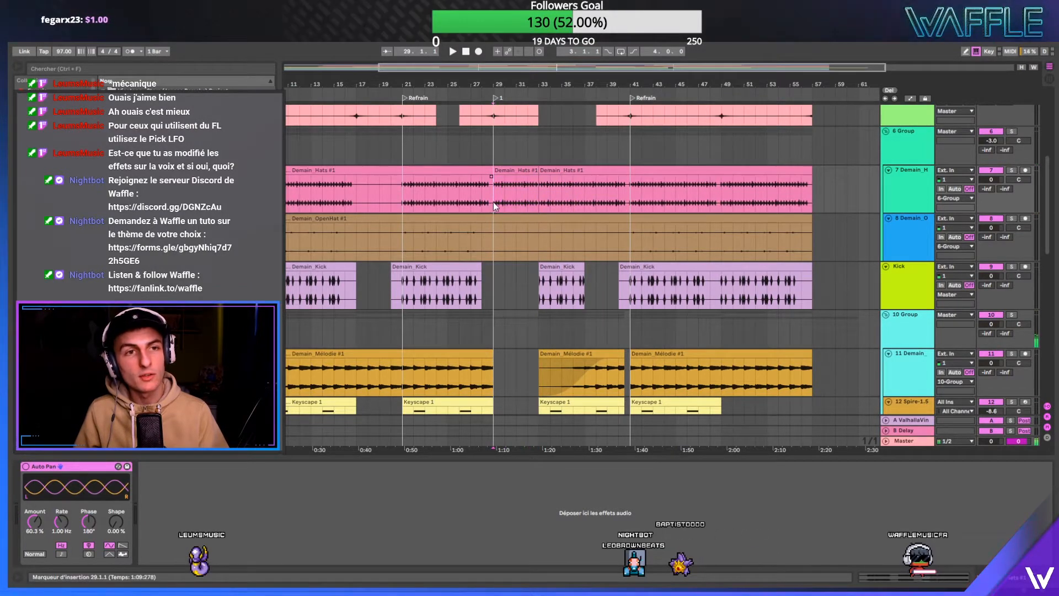
- Play back from bar 29 and review the melody, Snaps, Sub and Voix tracks leading to the second Refrain
{"action": "key", "text": "space"}
{"action": "scroll", "coordinate": [508, 210], "scroll_direction": "down", "scroll_amount": 4}
{"action": "scroll", "coordinate": [532, 340], "scroll_direction": "down", "scroll_amount": 5}
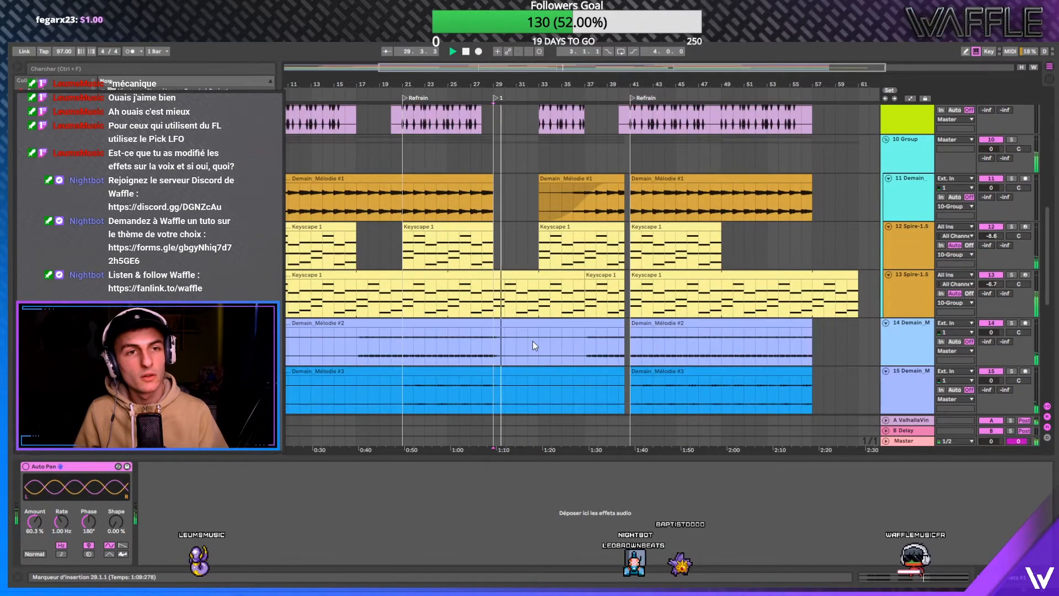
{"action": "key", "text": "space"}
{"action": "key", "text": "space"}
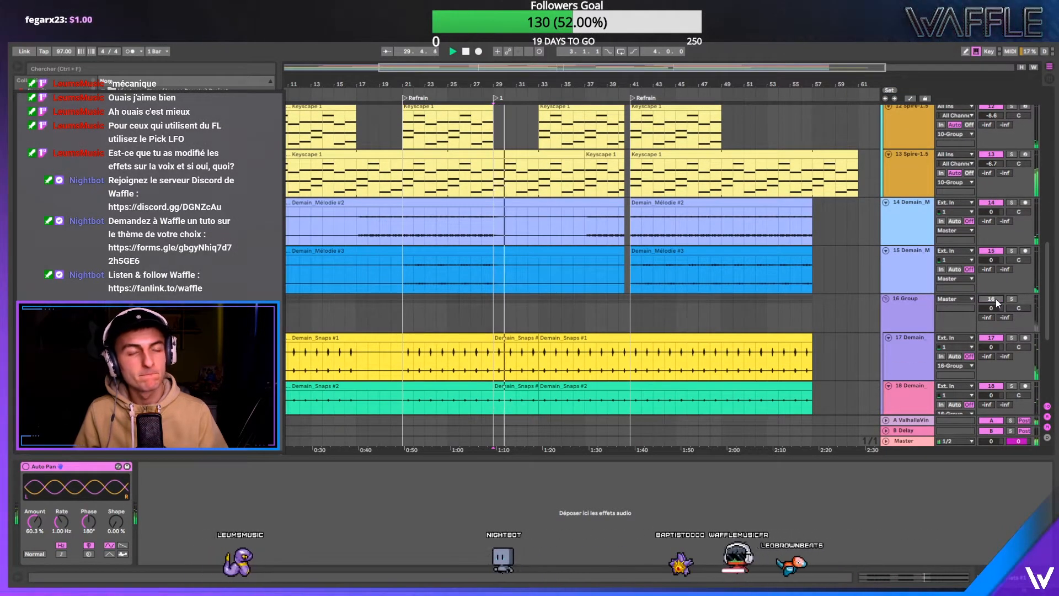
{"action": "scroll", "coordinate": [556, 298], "scroll_direction": "up", "scroll_amount": 5}
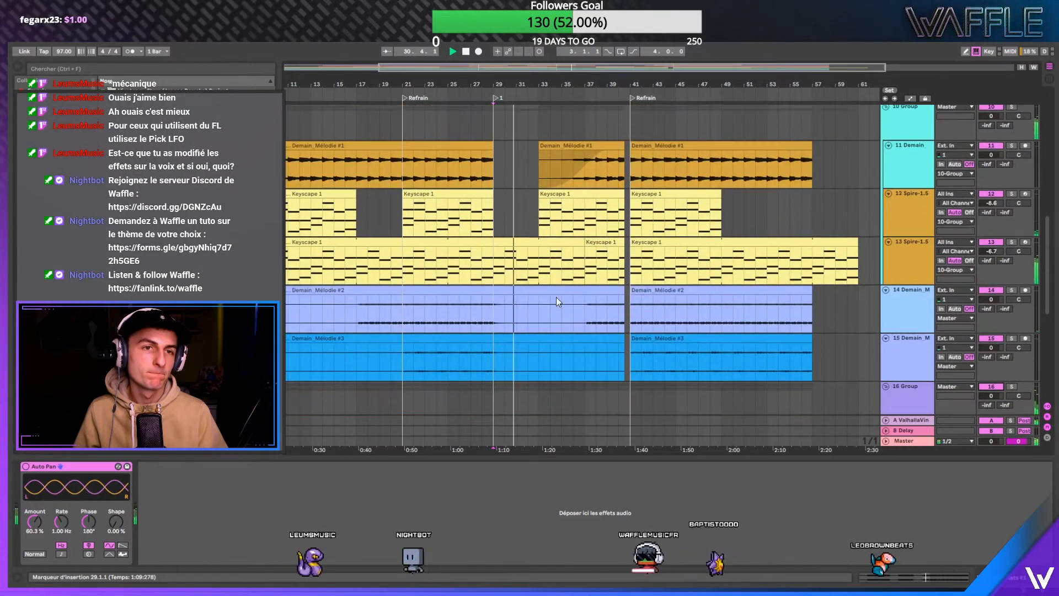
{"action": "scroll", "coordinate": [533, 296], "scroll_direction": "down", "scroll_amount": 10}
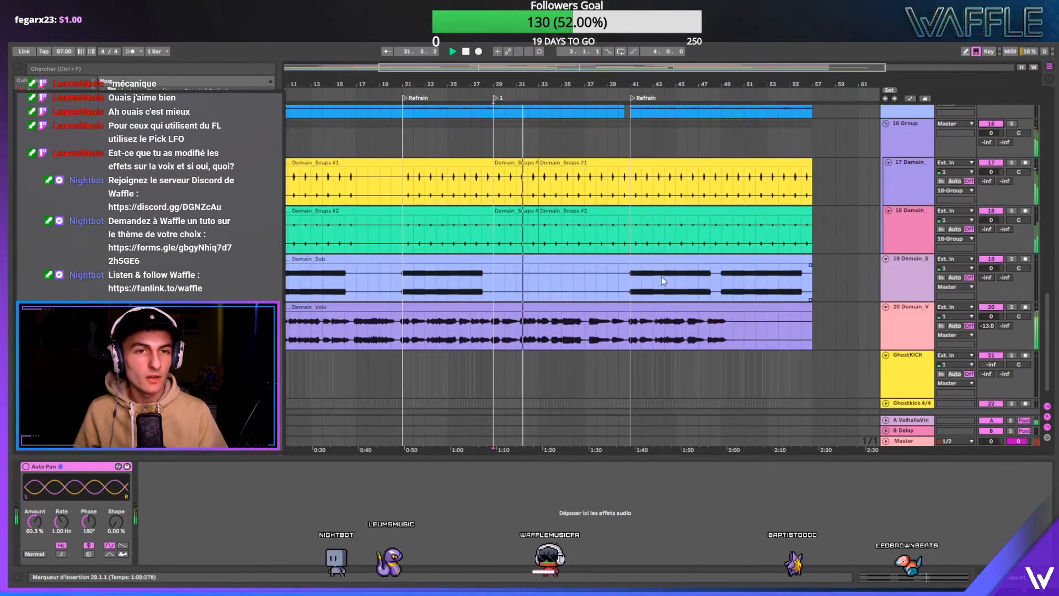
- Copy a Demain_Sub section from the second Refrain to bar 33, extend it to end at bar 37, and play it back
{"action": "left_click_drag", "start_coordinate": [630, 283], "coordinate": [560, 261]}
{"action": "double_click", "coordinate": [560, 260]}
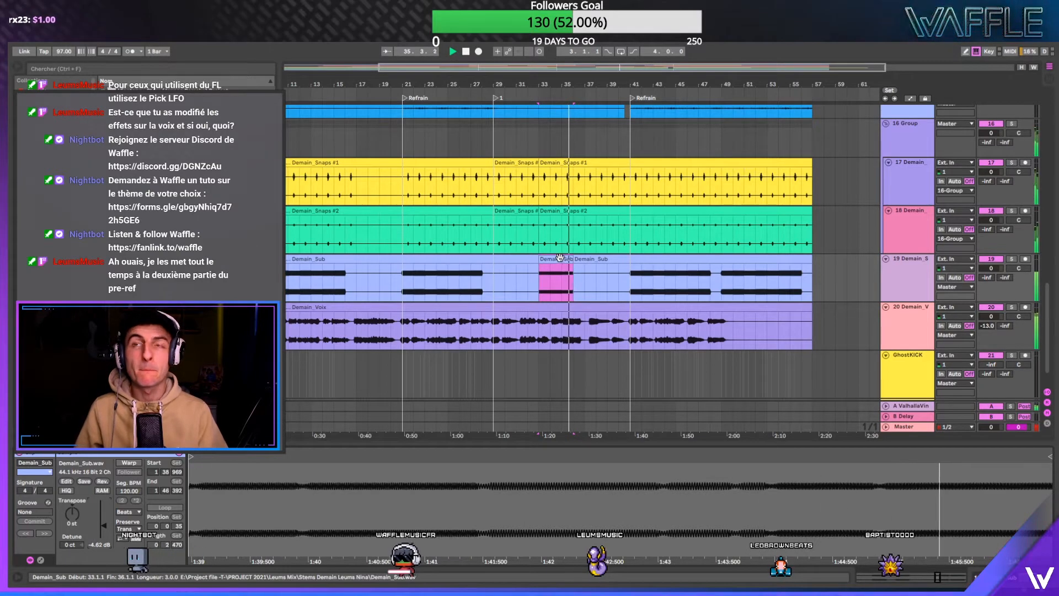
{"action": "scroll", "coordinate": [583, 236], "scroll_direction": "up", "scroll_amount": 5}
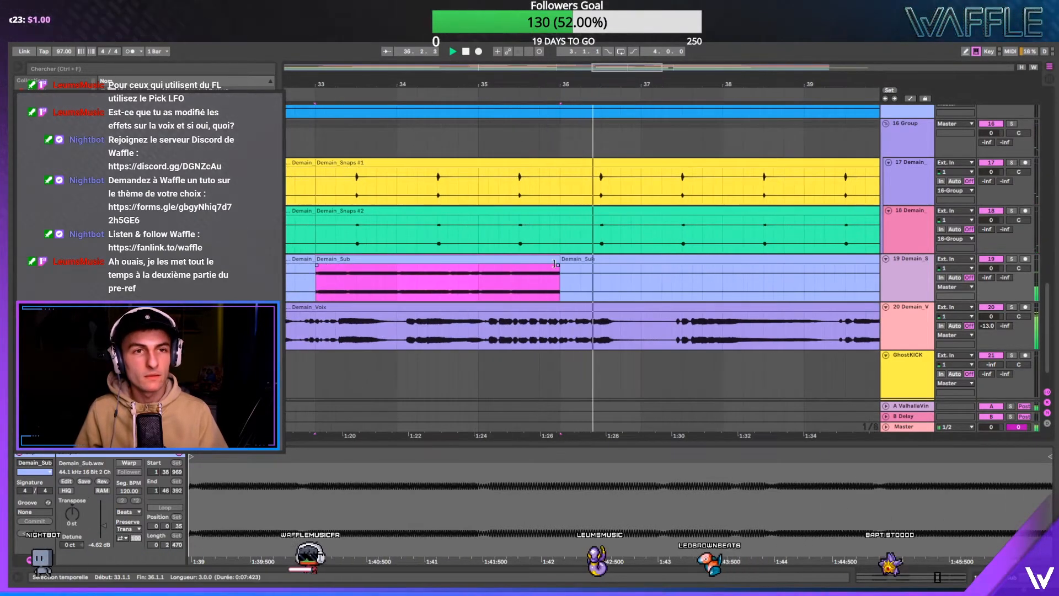
{"action": "left_click_drag", "start_coordinate": [560, 261], "coordinate": [635, 261]}
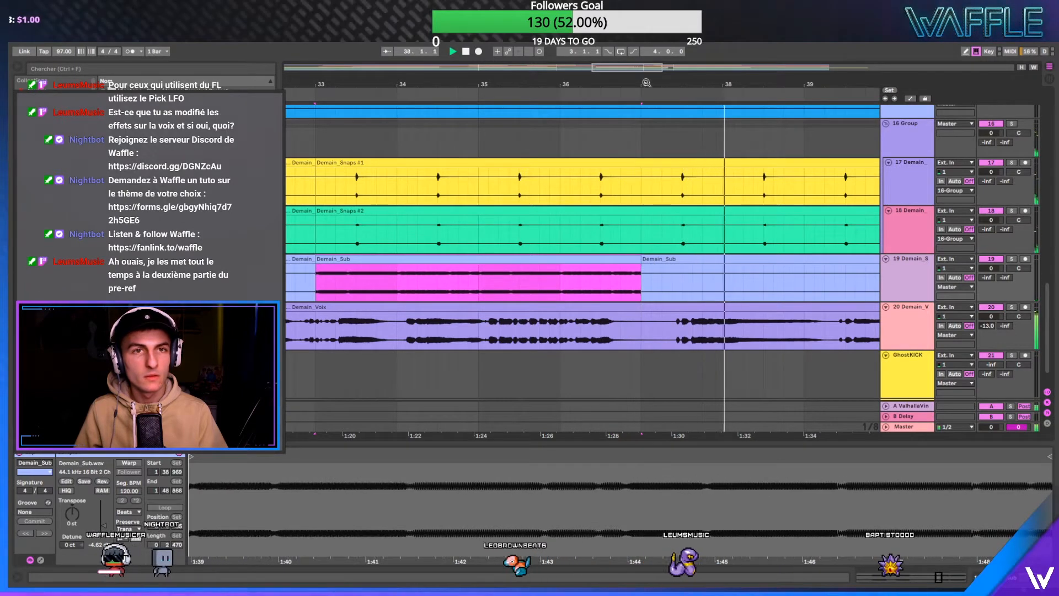
{"action": "left_click_drag", "start_coordinate": [551, 84], "coordinate": [553, 85]}
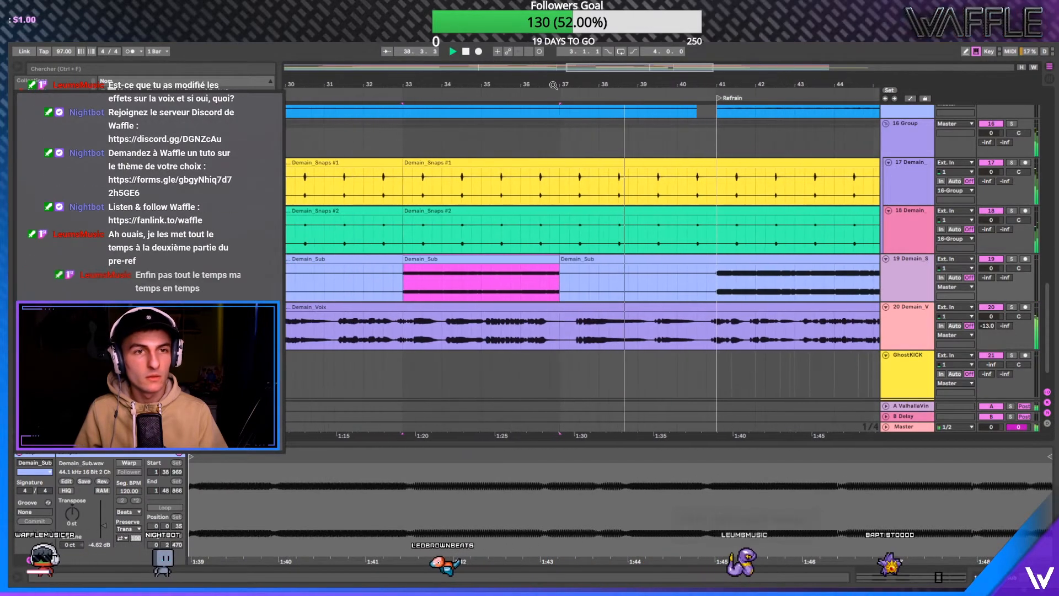
{"action": "left_click", "coordinate": [490, 95]}
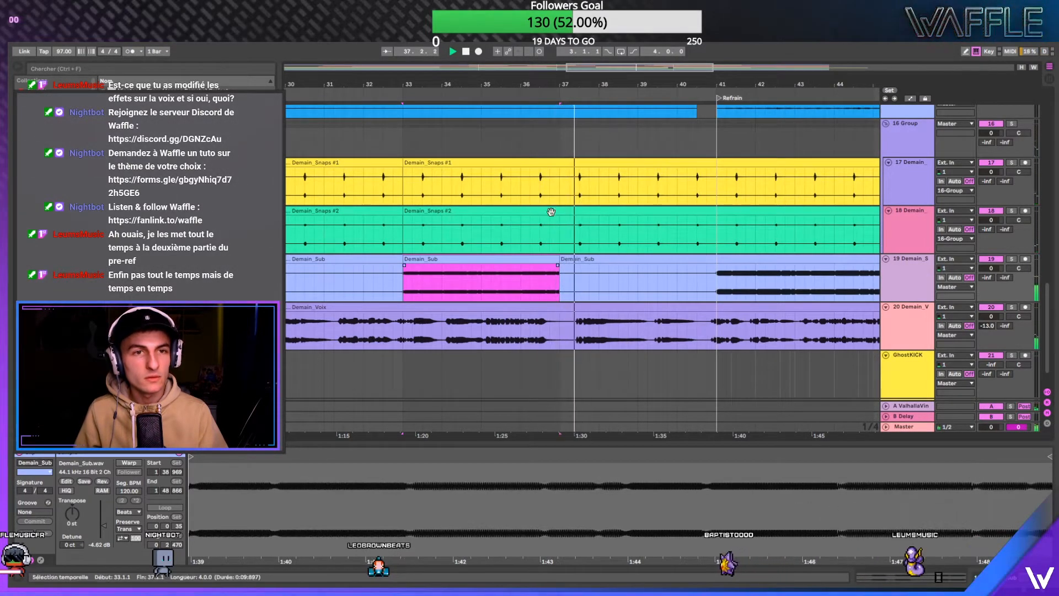
{"action": "left_click_drag", "start_coordinate": [546, 86], "coordinate": [566, 84]}
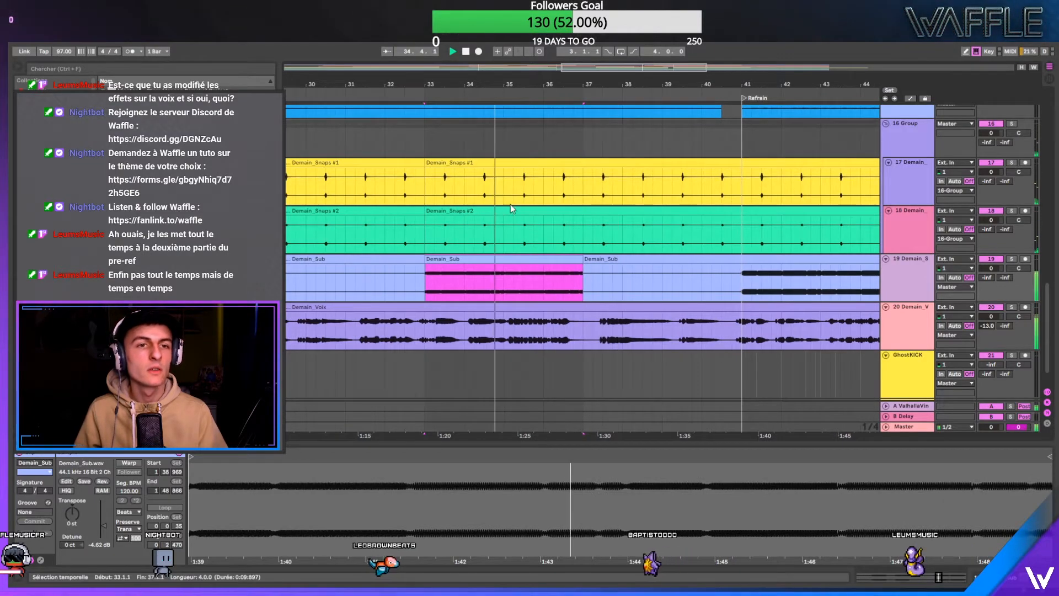
- Shorten the track 12 Keyscape 1 clip before the second Refrain so it ends at bar 37
{"action": "scroll", "coordinate": [512, 208], "scroll_direction": "up", "scroll_amount": 5}
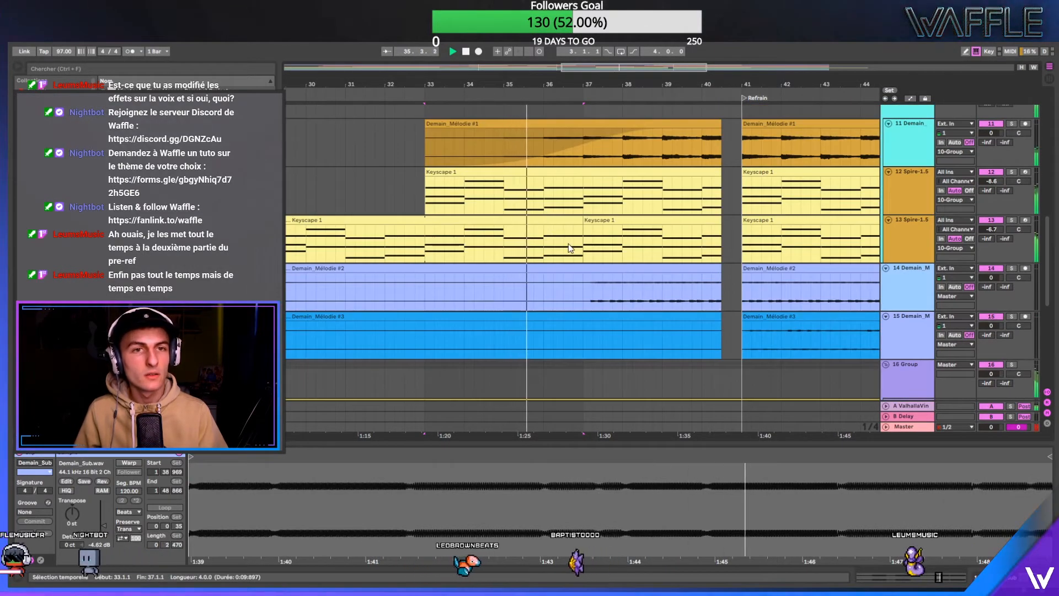
{"action": "scroll", "coordinate": [568, 243], "scroll_direction": "up", "scroll_amount": 5}
{"action": "scroll", "coordinate": [580, 239], "scroll_direction": "down", "scroll_amount": 3}
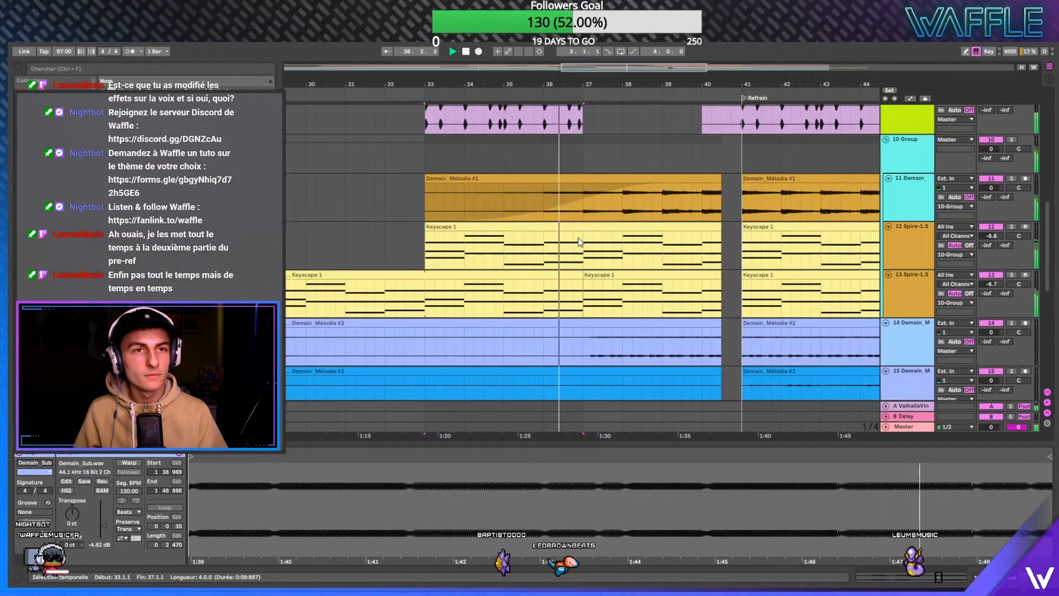
{"action": "left_click_drag", "start_coordinate": [721, 237], "coordinate": [587, 237]}
{"action": "left_click", "coordinate": [588, 237]}
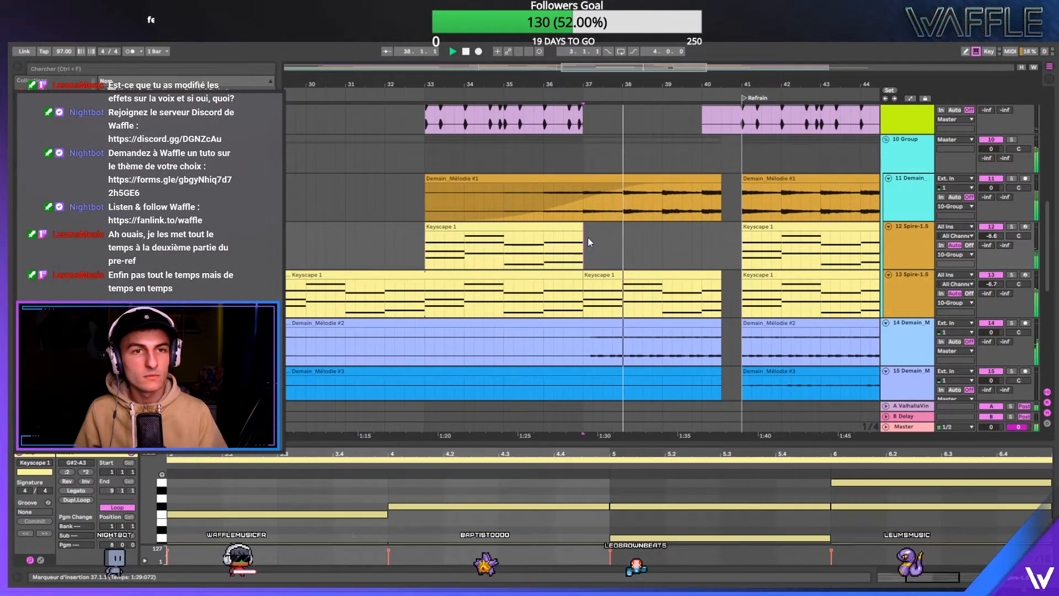
- Delete Demain_Hats #1 from bar 37 to 40.4 and Demain_OpenHat #1 from bar 37 to 40.3, and play back the break
{"action": "scroll", "coordinate": [588, 237], "scroll_direction": "up", "scroll_amount": 1}
{"action": "scroll", "coordinate": [588, 237], "scroll_direction": "up", "scroll_amount": 5}
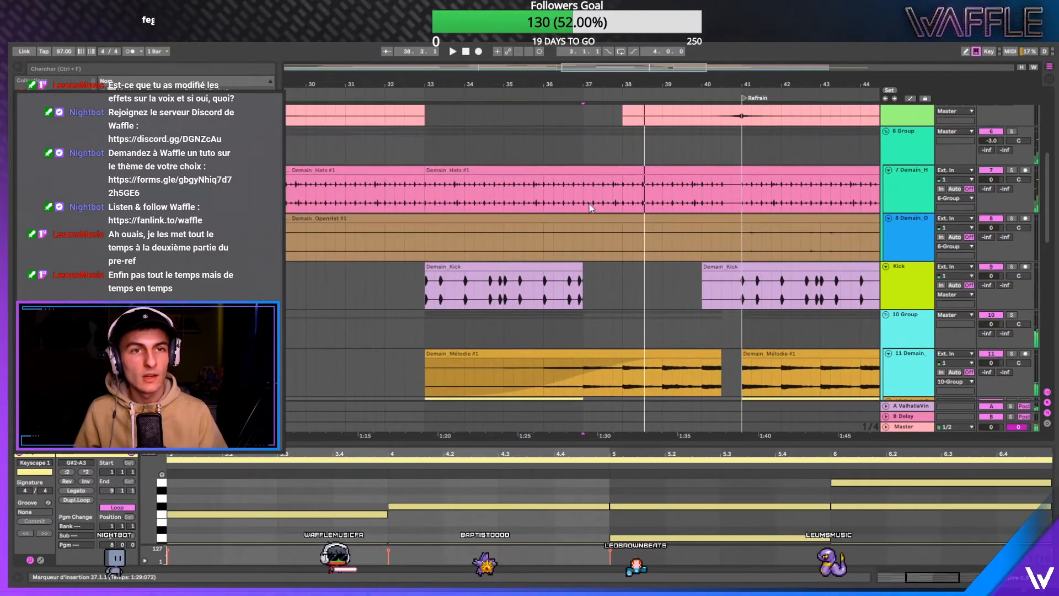
{"action": "left_click_drag", "start_coordinate": [586, 199], "coordinate": [732, 177]}
{"action": "key", "text": "Delete"}
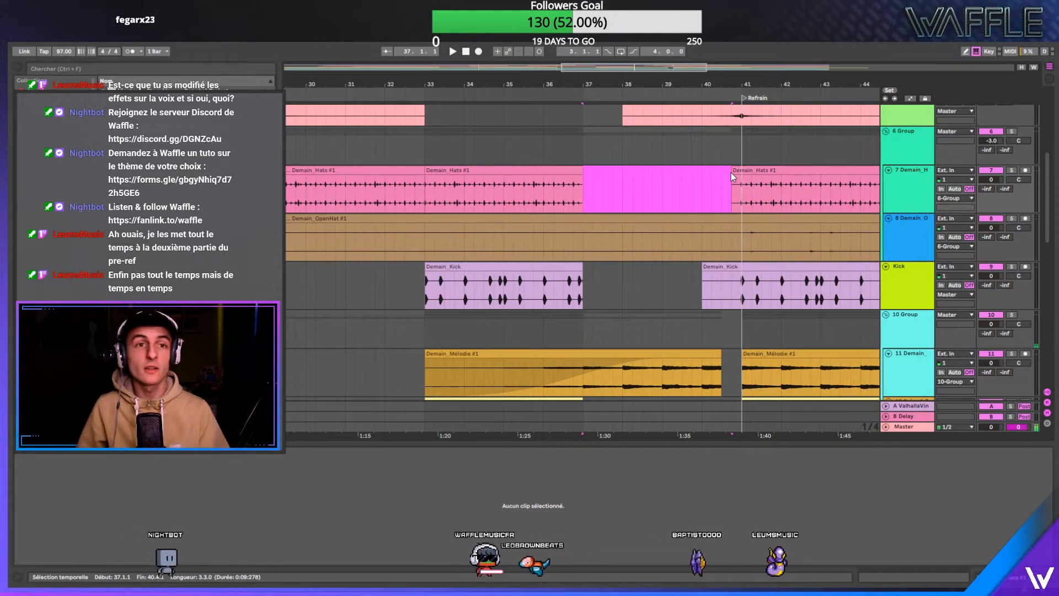
{"action": "left_click", "coordinate": [585, 145]}
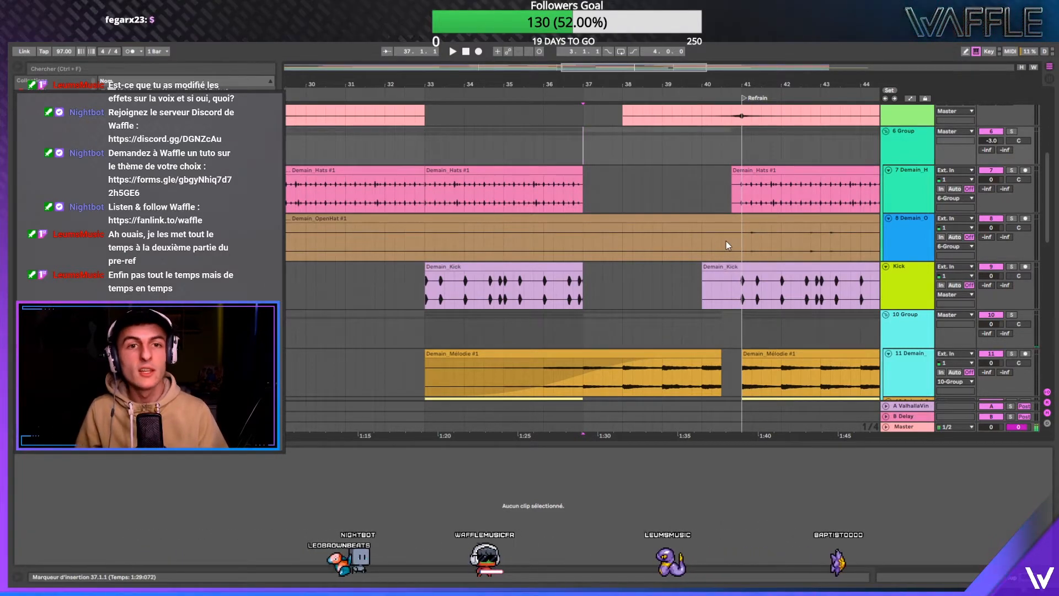
{"action": "left_click_drag", "start_coordinate": [726, 240], "coordinate": [590, 229]}
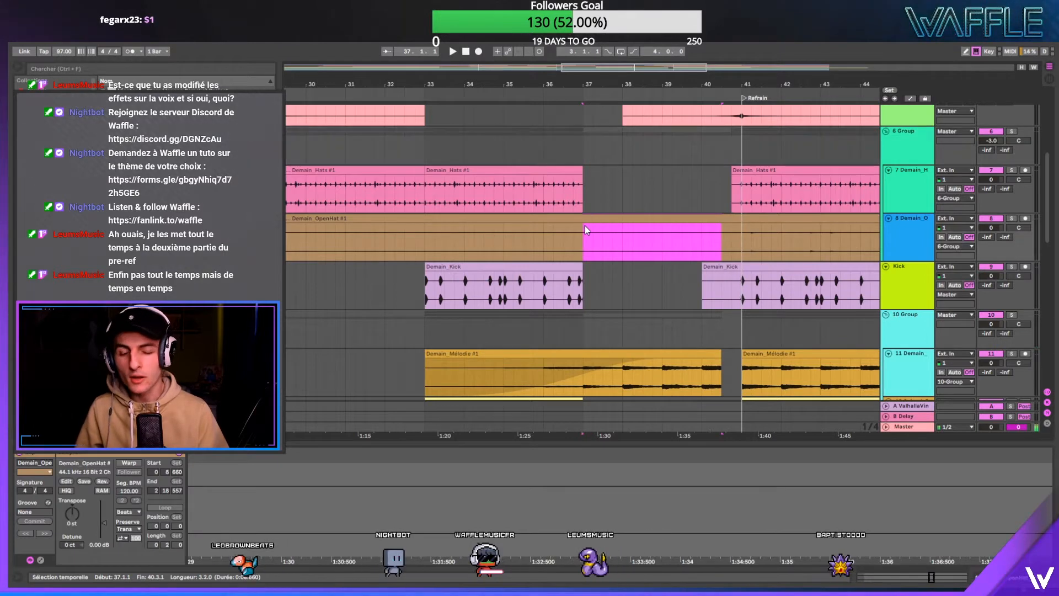
{"action": "key", "text": "Delete"}
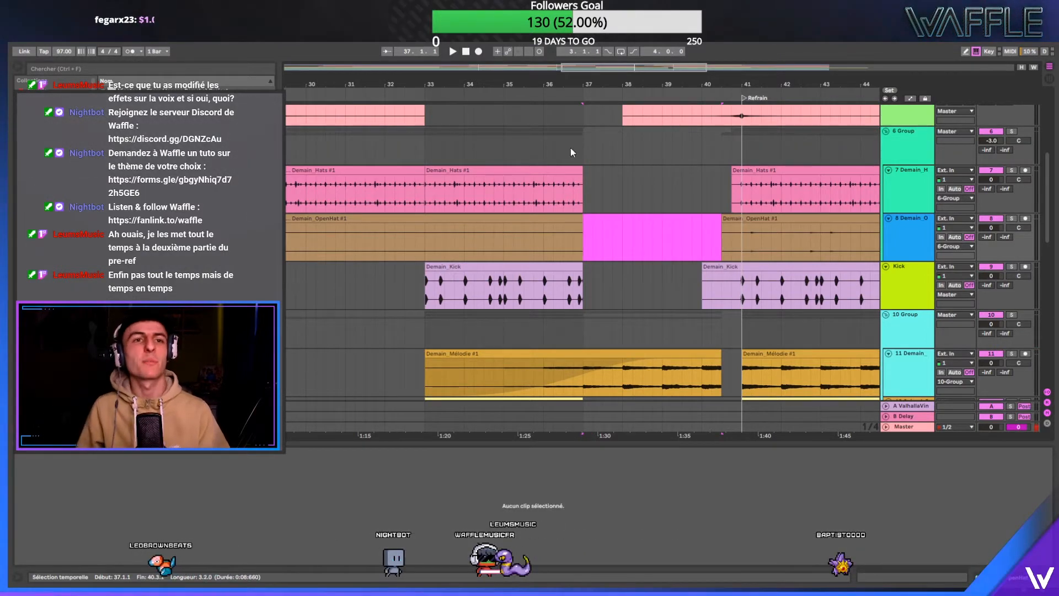
{"action": "left_click", "coordinate": [561, 135]}
{"action": "key", "text": "space"}
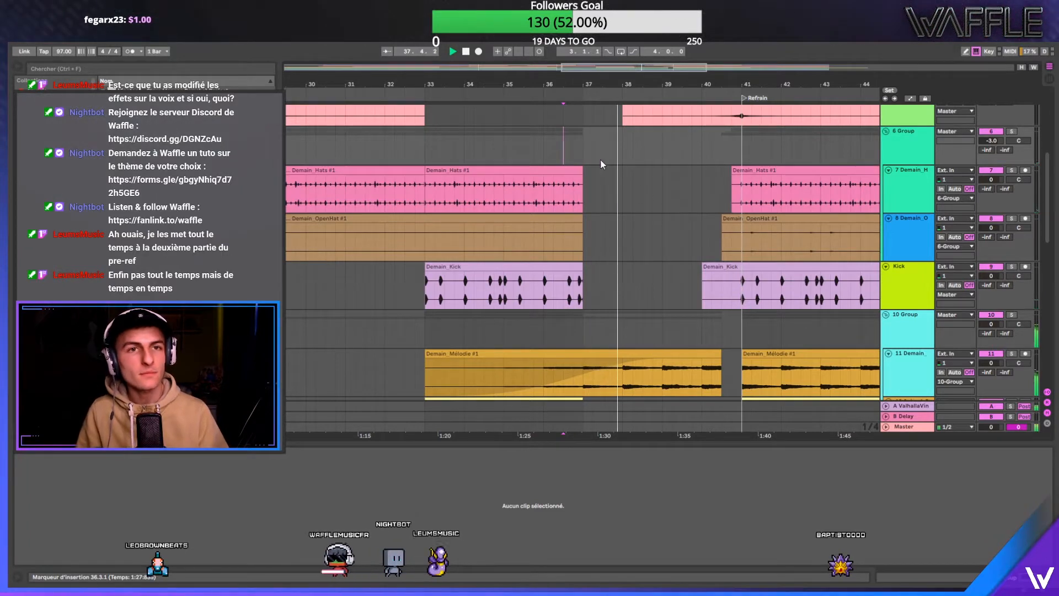
- Trim the three Demain_Mélodie clips and the track 13 Keyscape 1 clip before the second Refrain to end at bar 40
{"action": "scroll", "coordinate": [672, 193], "scroll_direction": "down", "scroll_amount": 3}
{"action": "scroll", "coordinate": [671, 193], "scroll_direction": "down", "scroll_amount": 2}
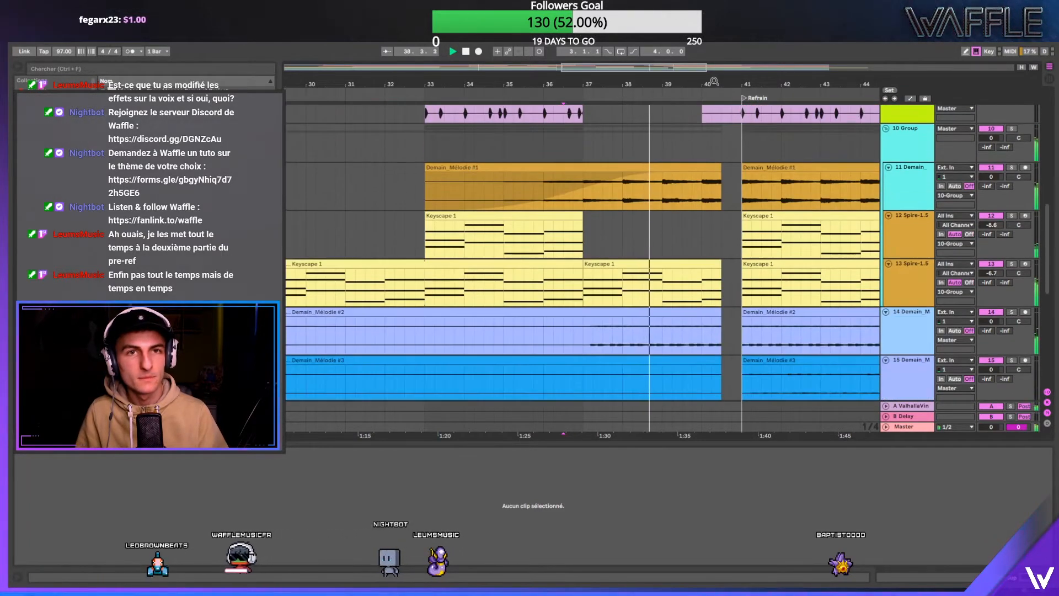
{"action": "scroll", "coordinate": [717, 171], "scroll_direction": "up", "scroll_amount": 2}
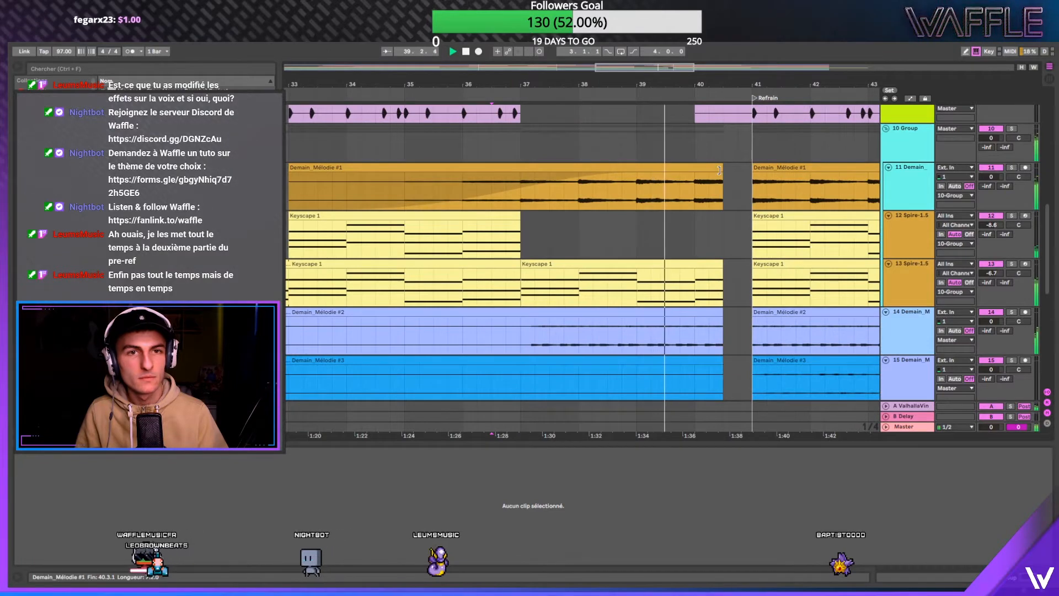
{"action": "left_click_drag", "start_coordinate": [719, 170], "coordinate": [696, 177]}
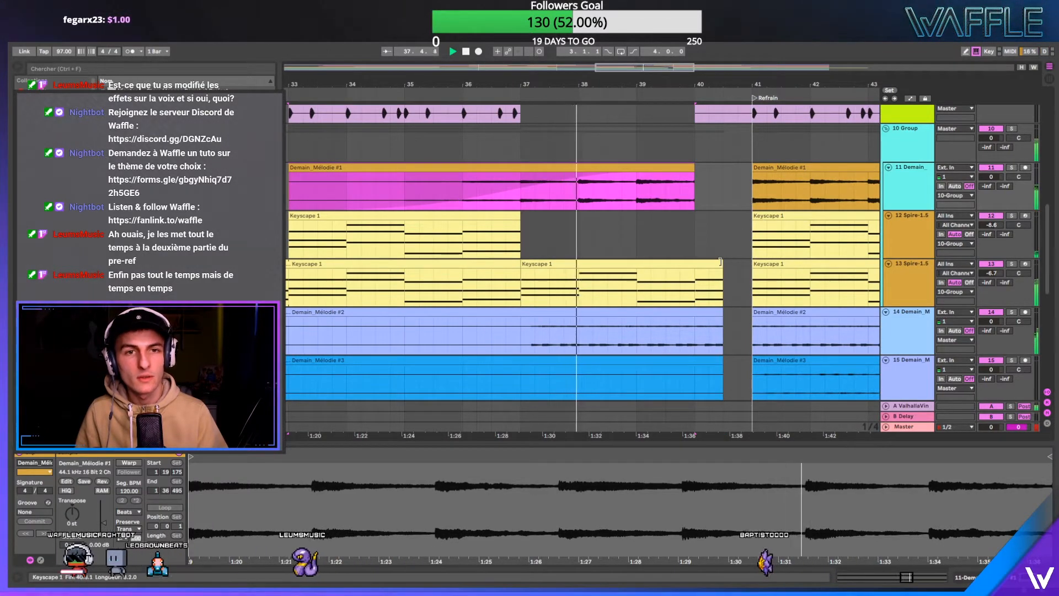
{"action": "left_click_drag", "start_coordinate": [722, 276], "coordinate": [696, 248]}
{"action": "scroll", "coordinate": [699, 268], "scroll_direction": "down", "scroll_amount": 2}
{"action": "left_click_drag", "start_coordinate": [721, 298], "coordinate": [696, 297]}
{"action": "scroll", "coordinate": [704, 259], "scroll_direction": "down", "scroll_amount": 2}
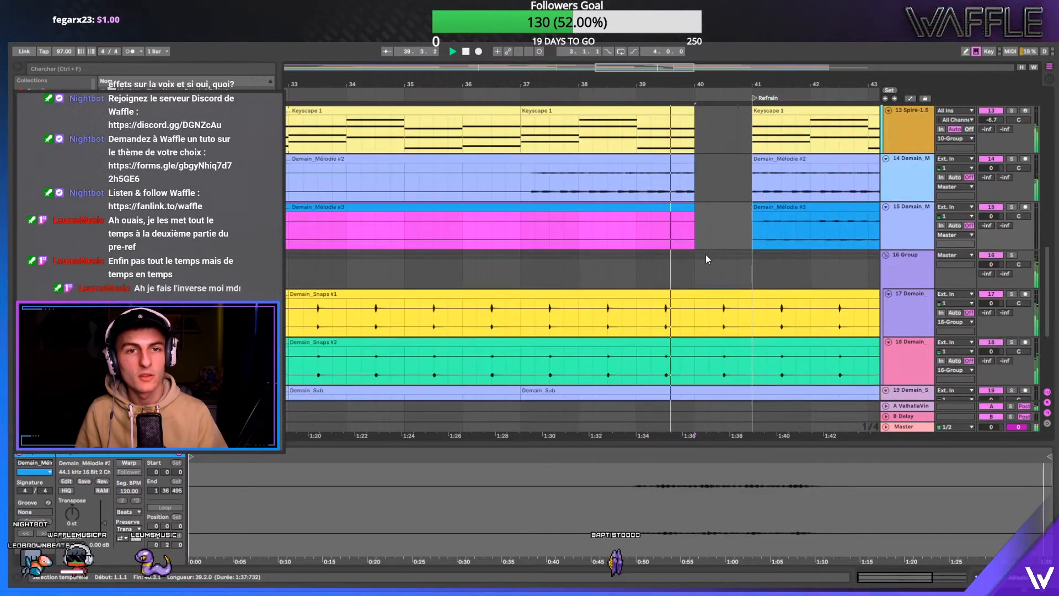
- Select the bar before the second Refrain, from bar 40 to 41, on both Demain_Snaps tracks and view the whole arrangement
{"action": "scroll", "coordinate": [711, 227], "scroll_direction": "down", "scroll_amount": 2}
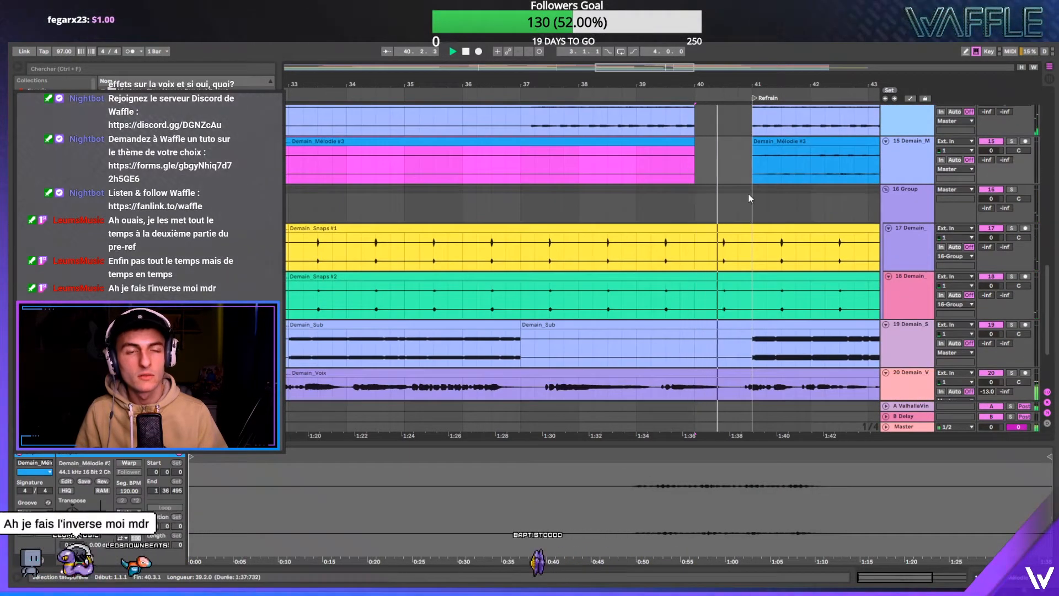
{"action": "left_click_drag", "start_coordinate": [747, 193], "coordinate": [701, 197]}
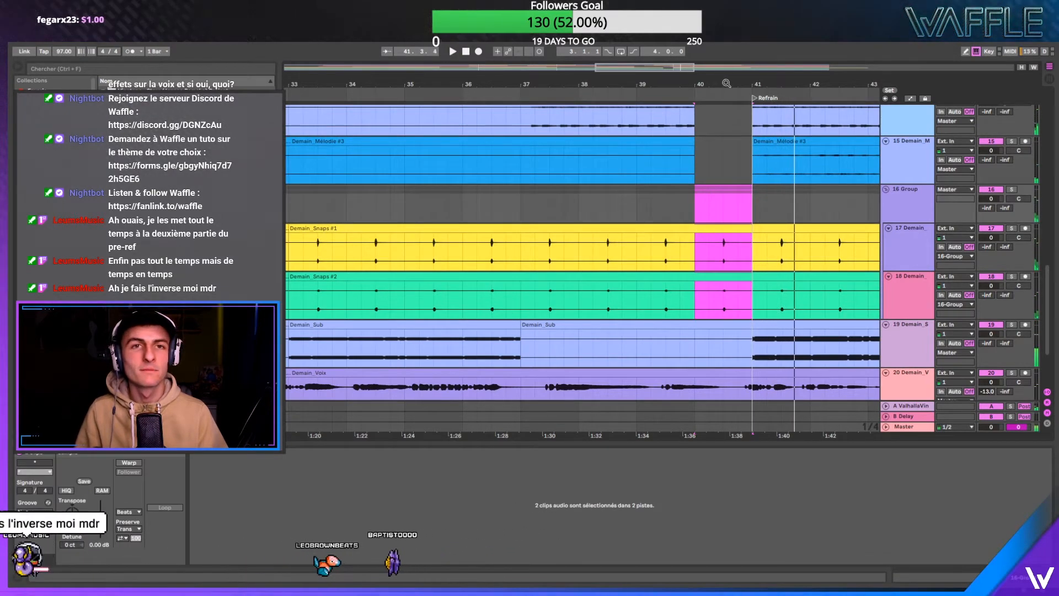
{"action": "key", "text": "minus"}
{"action": "key", "text": "minus"}
{"action": "key", "text": "minus"}
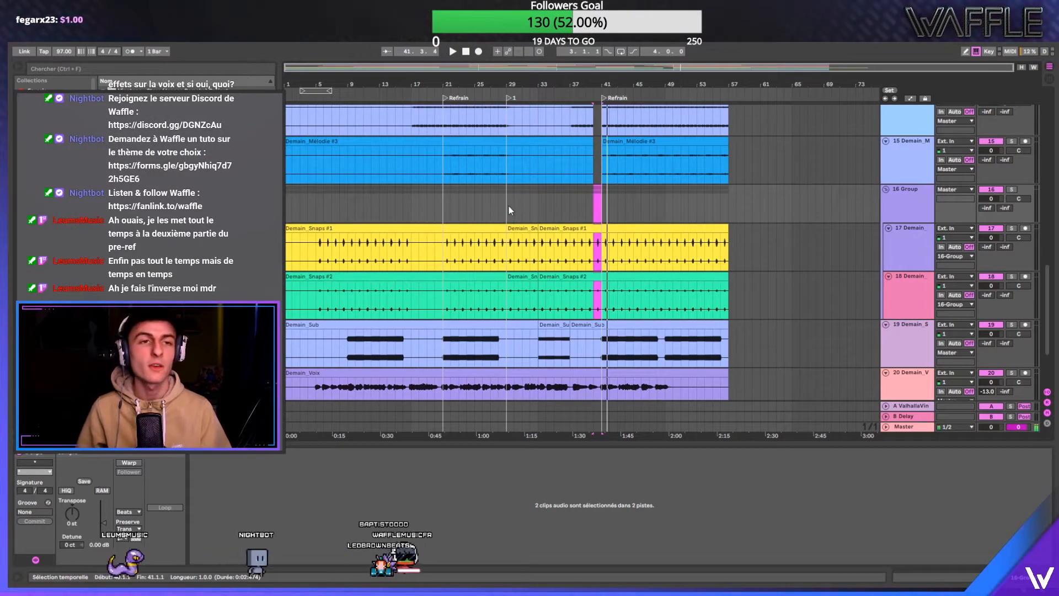
- Examine the Snaps before the first Refrain, playing back briefly from bar 17 and returning to that position
{"action": "scroll", "coordinate": [509, 206], "scroll_direction": "down", "scroll_amount": 3}
{"action": "left_click", "coordinate": [415, 155]}
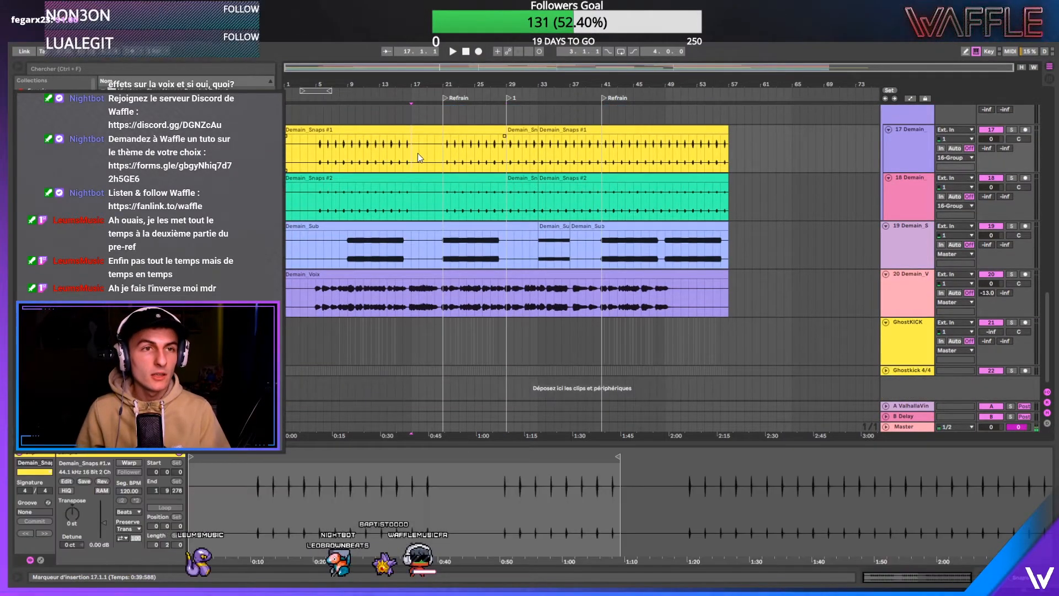
{"action": "key", "text": "space"}
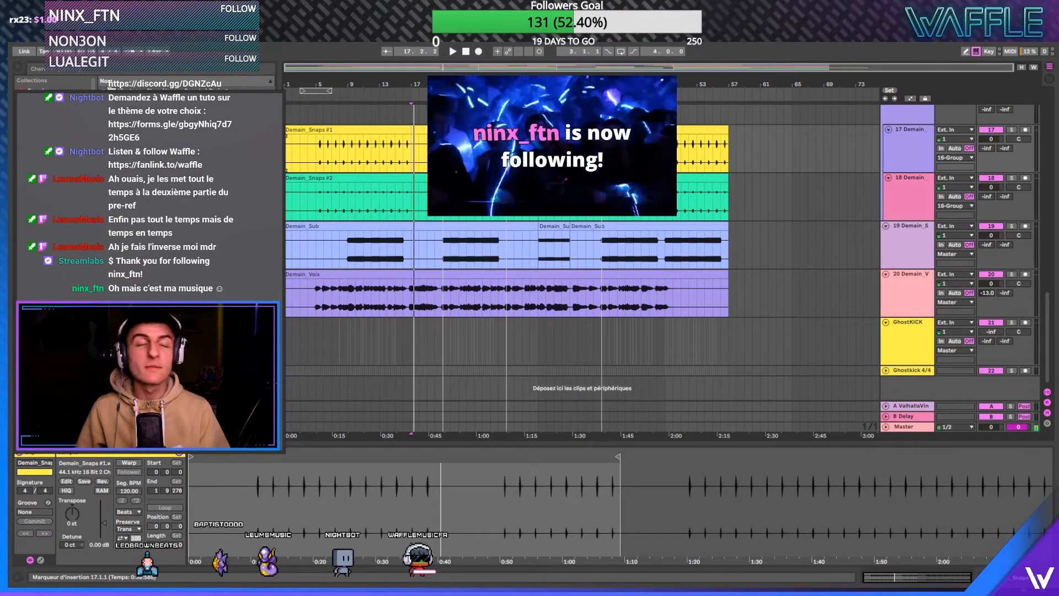
{"action": "left_click", "coordinate": [417, 167]}
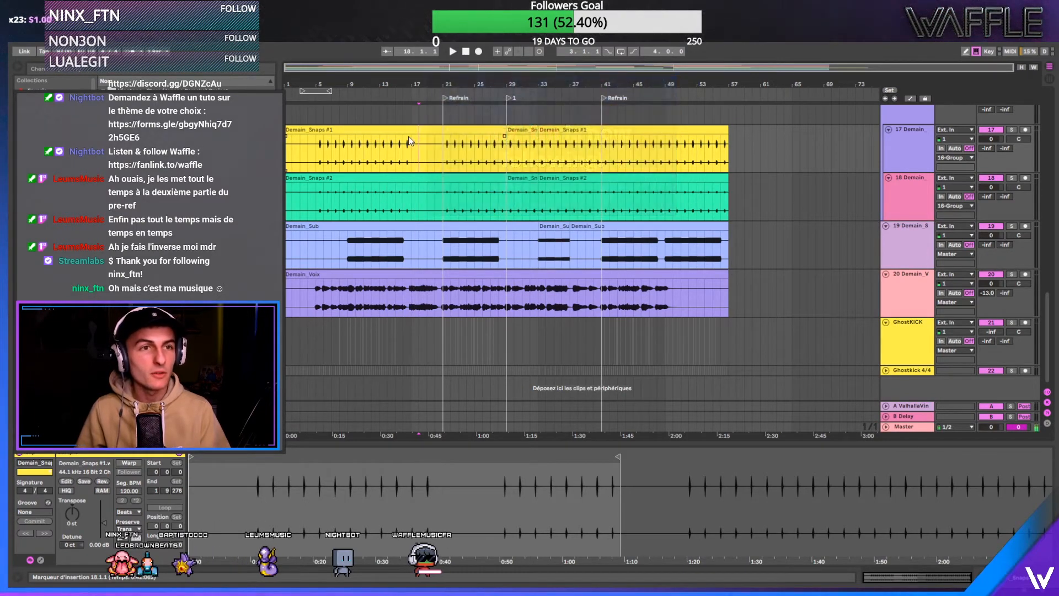
{"action": "left_click", "coordinate": [418, 121]}
{"action": "left_click", "coordinate": [414, 173]}
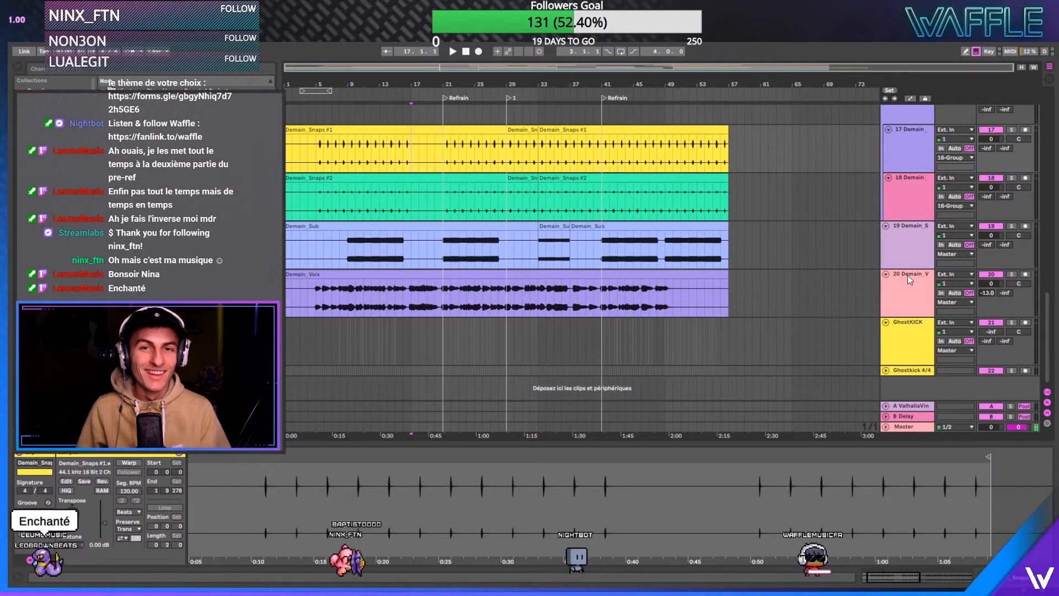
- Collapse the GhostKICK track and show the effects chain of the Demain_Voix track
{"action": "left_click", "coordinate": [886, 322]}
{"action": "left_click", "coordinate": [892, 280]}
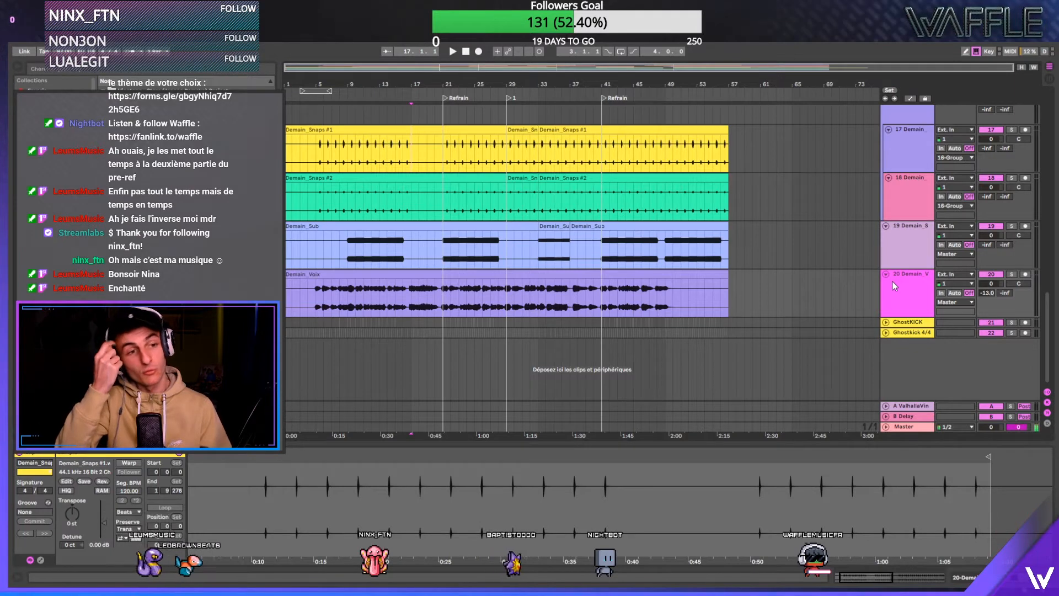
{"action": "scroll", "coordinate": [892, 280], "scroll_direction": "up", "scroll_amount": 1}
{"action": "key", "text": "shift+Tab"}
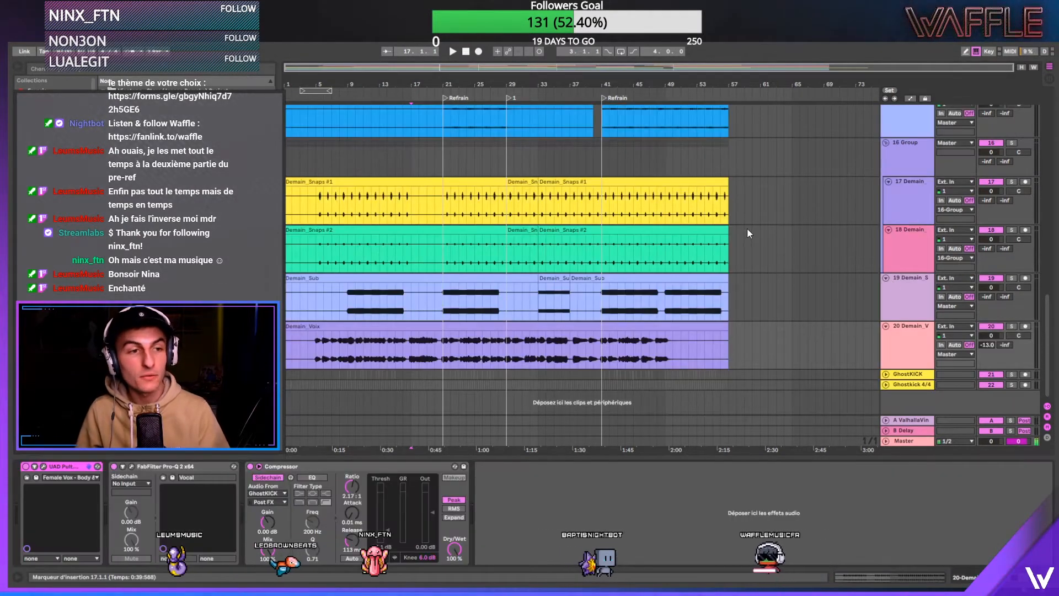
- Bypass the Demain_Voix effects and the ValhallaVintageVerb return, and solo the vocal track during playback from bar 17
{"action": "left_click", "coordinate": [921, 342]}
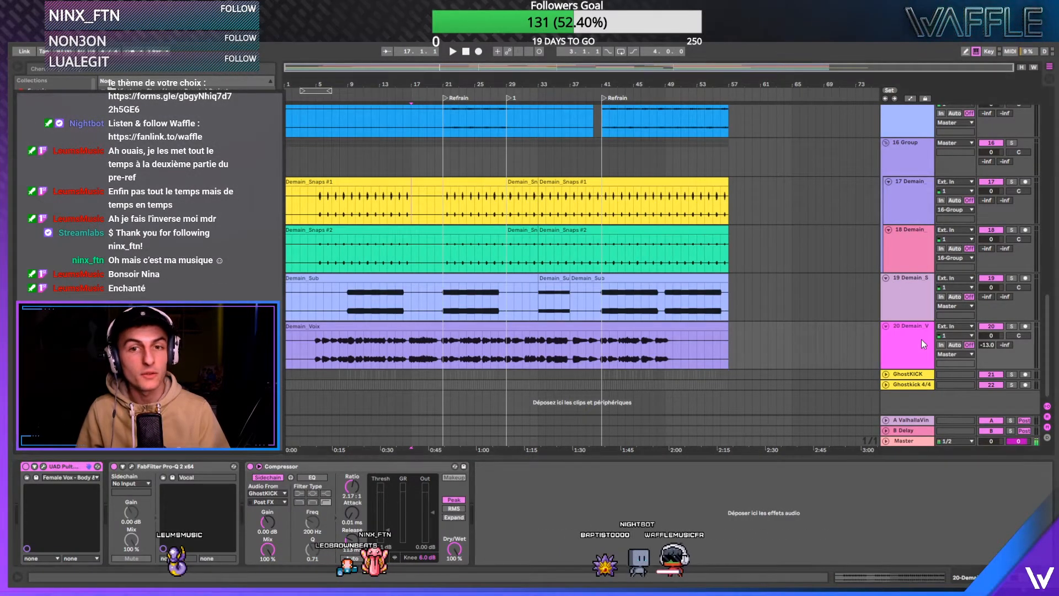
{"action": "key", "text": "space"}
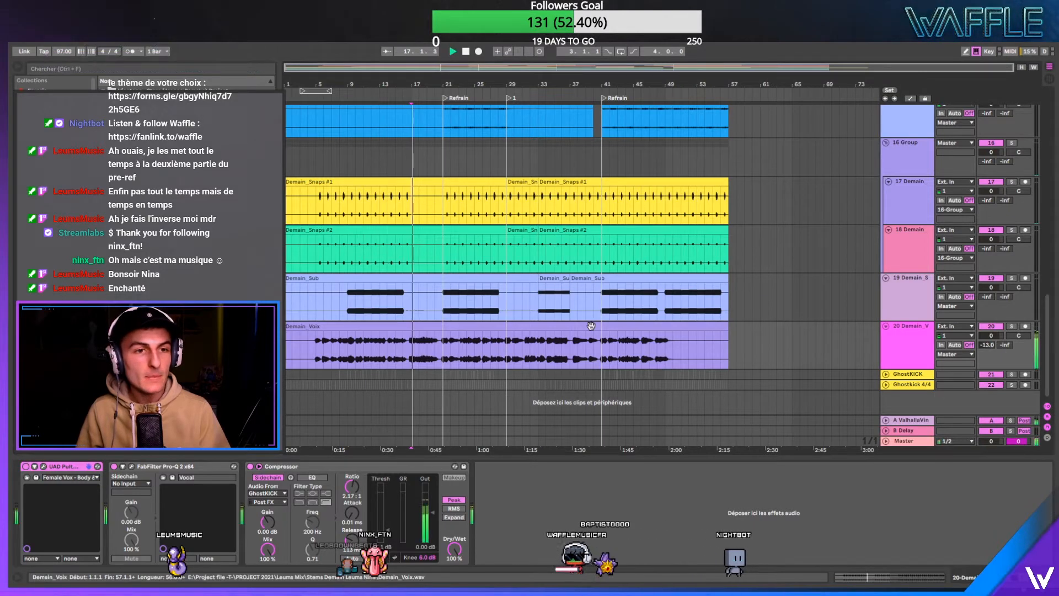
{"action": "left_click", "coordinate": [224, 470]}
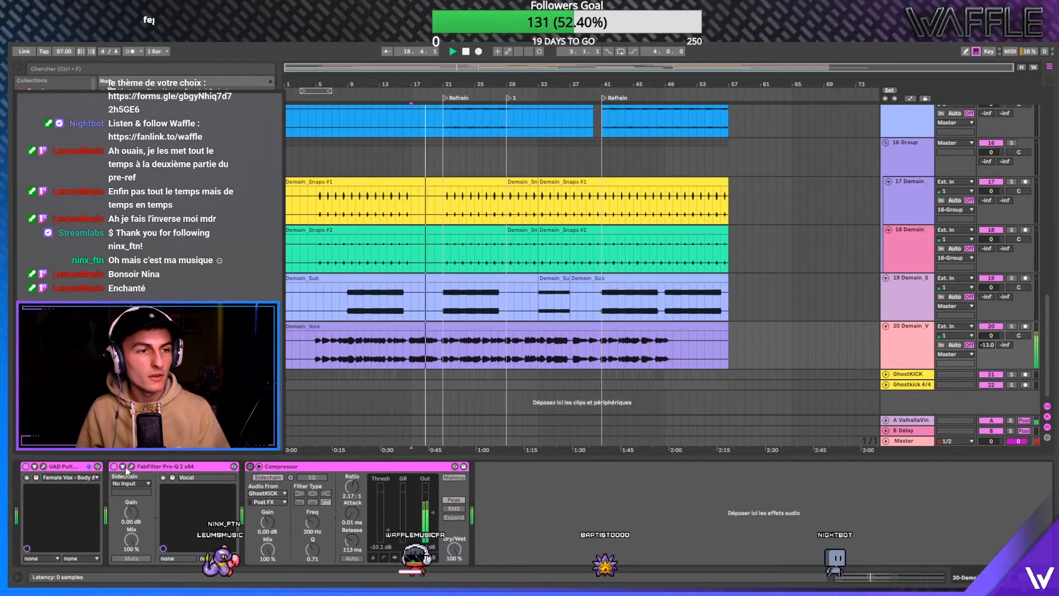
{"action": "left_click", "coordinate": [1011, 326]}
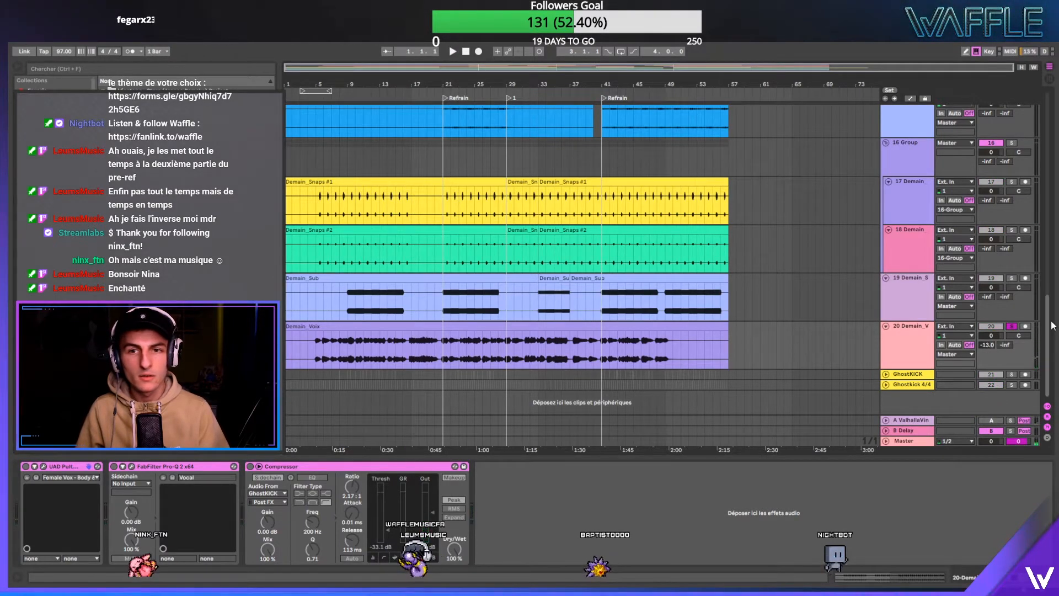
- Audition the soloed, dry Demain_Voix stem from bar 7
{"action": "scroll", "coordinate": [1053, 326], "scroll_direction": "up", "scroll_amount": 10}
{"action": "scroll", "coordinate": [474, 362], "scroll_direction": "down", "scroll_amount": 10}
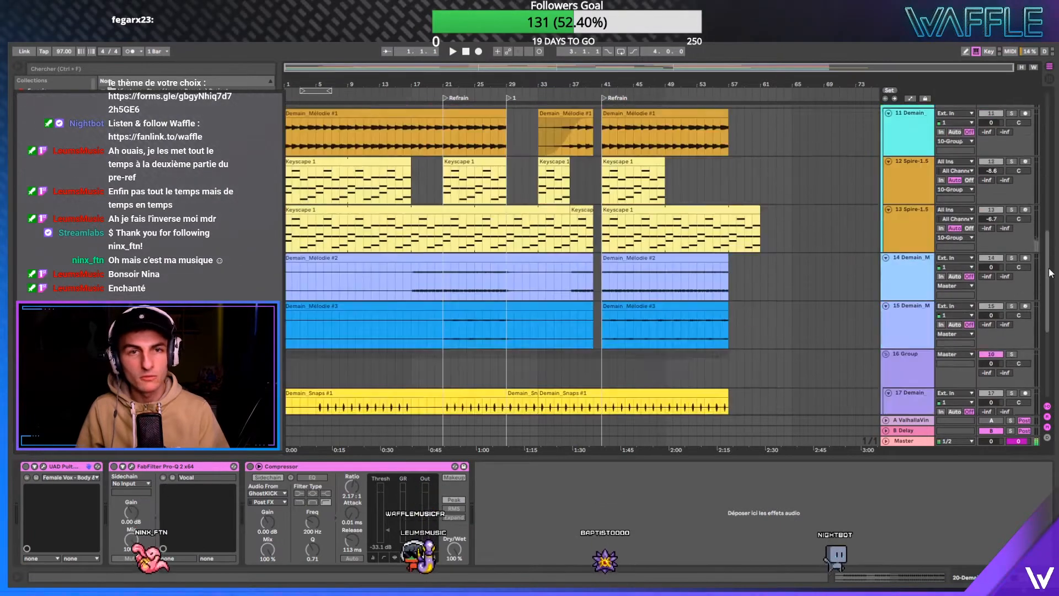
{"action": "left_click", "coordinate": [330, 358]}
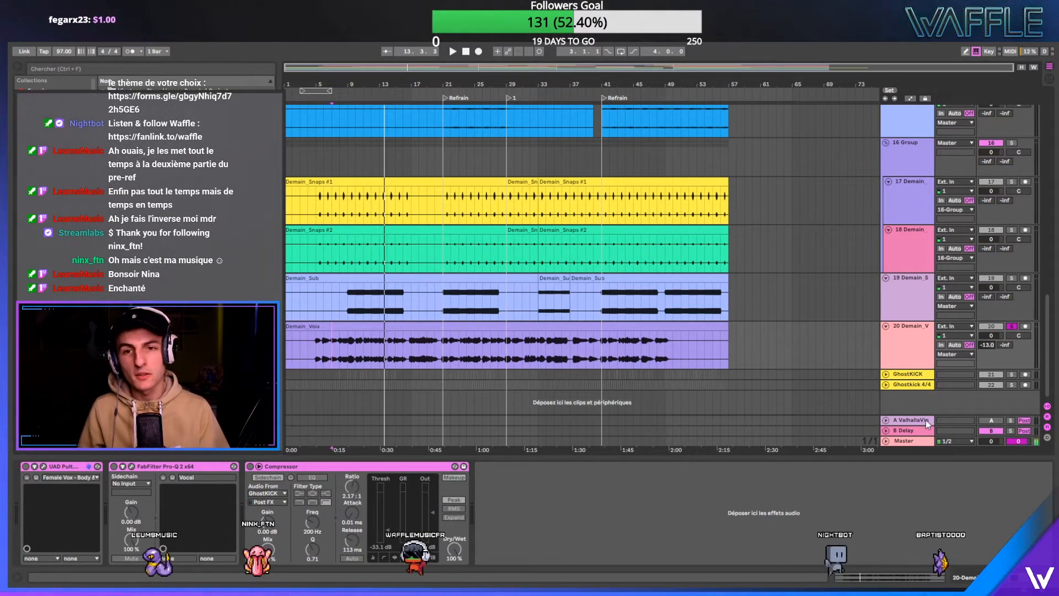
- Reactivate the ValhallaVintageVerb return, unfold it, and play the soloed vocal from bar 7 through the reverb
{"action": "left_click", "coordinate": [902, 422]}
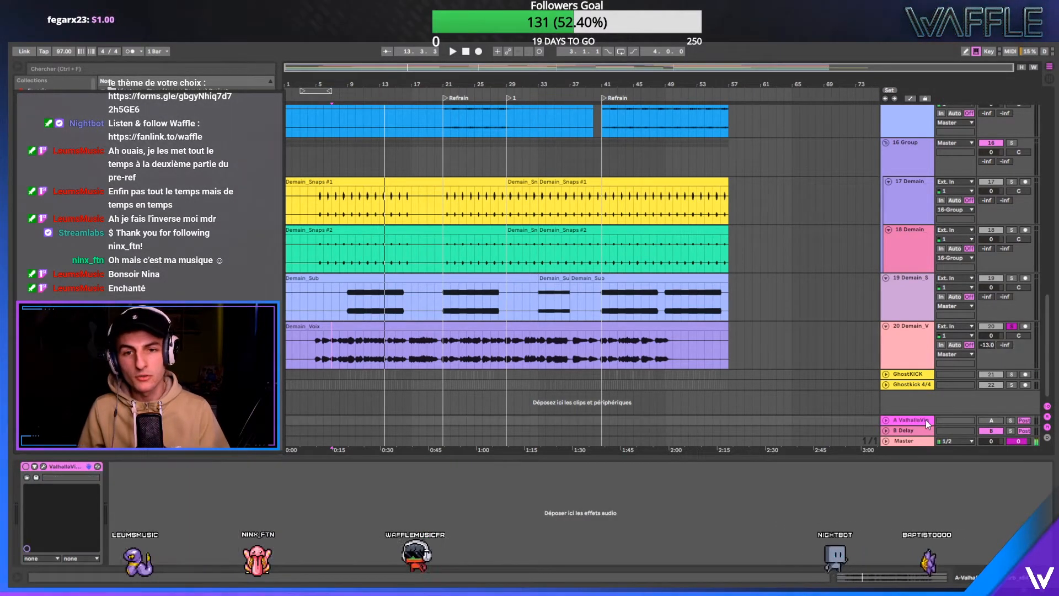
{"action": "left_click", "coordinate": [886, 420]}
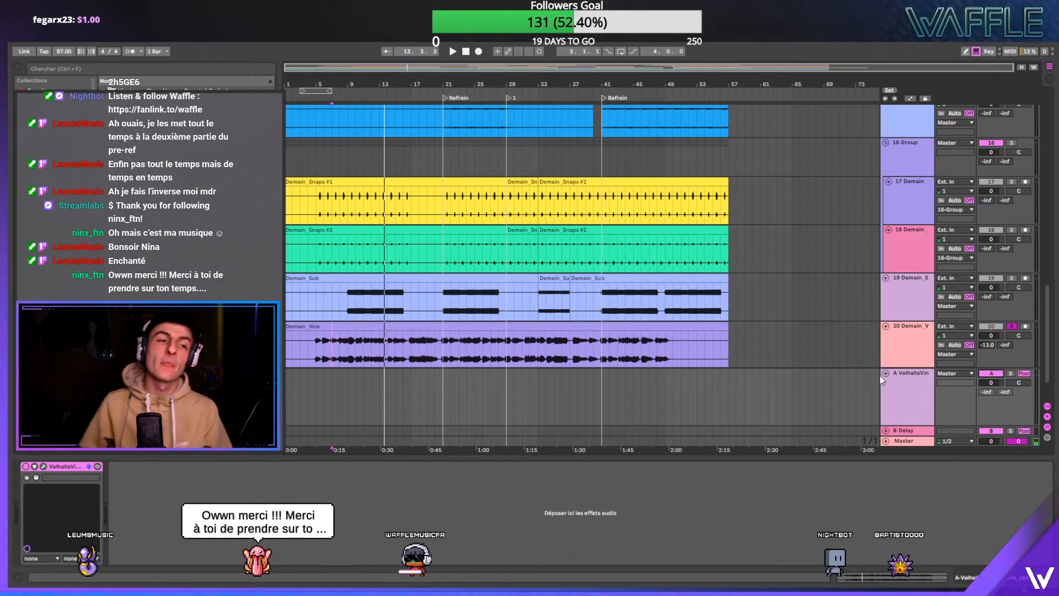
{"action": "left_click", "coordinate": [905, 376]}
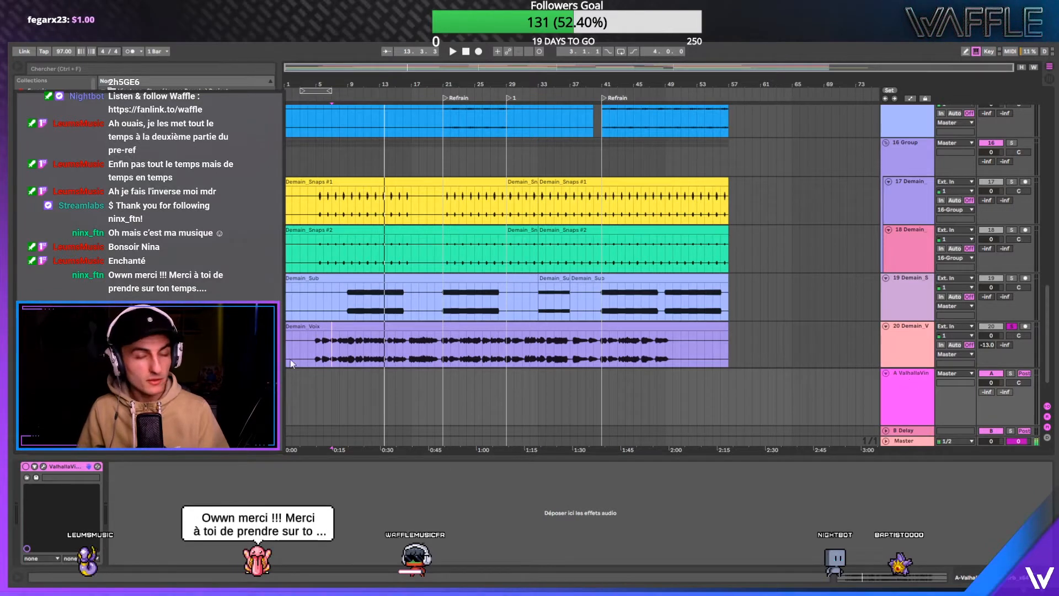
{"action": "key", "text": "space"}
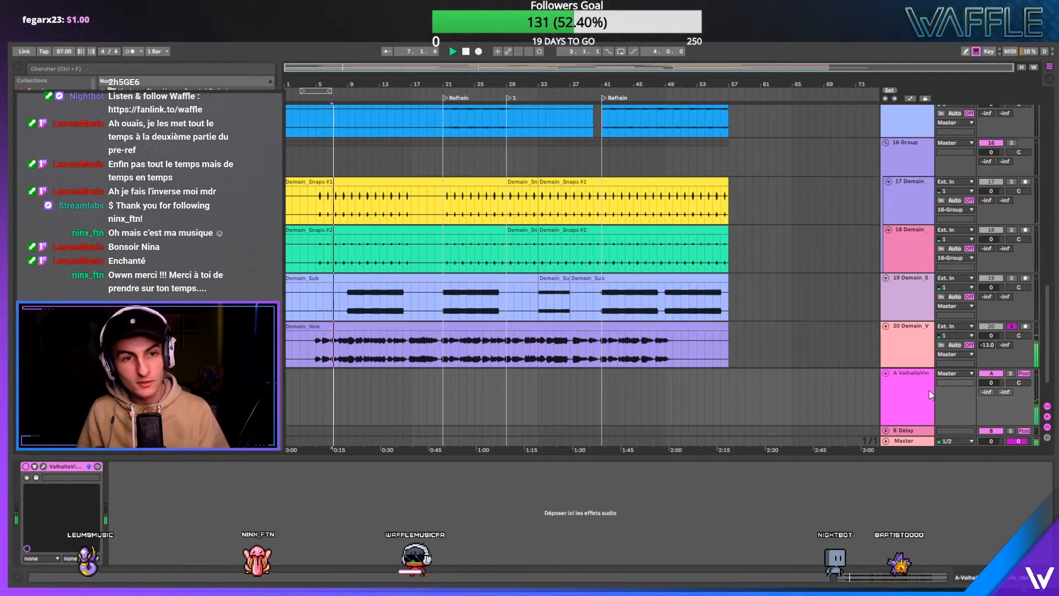
- Fold the reverb return and examine the Decay, Mix and preset settings in ValhallaVintageVerb, closing the plugin when done
{"action": "left_click", "coordinate": [885, 374]}
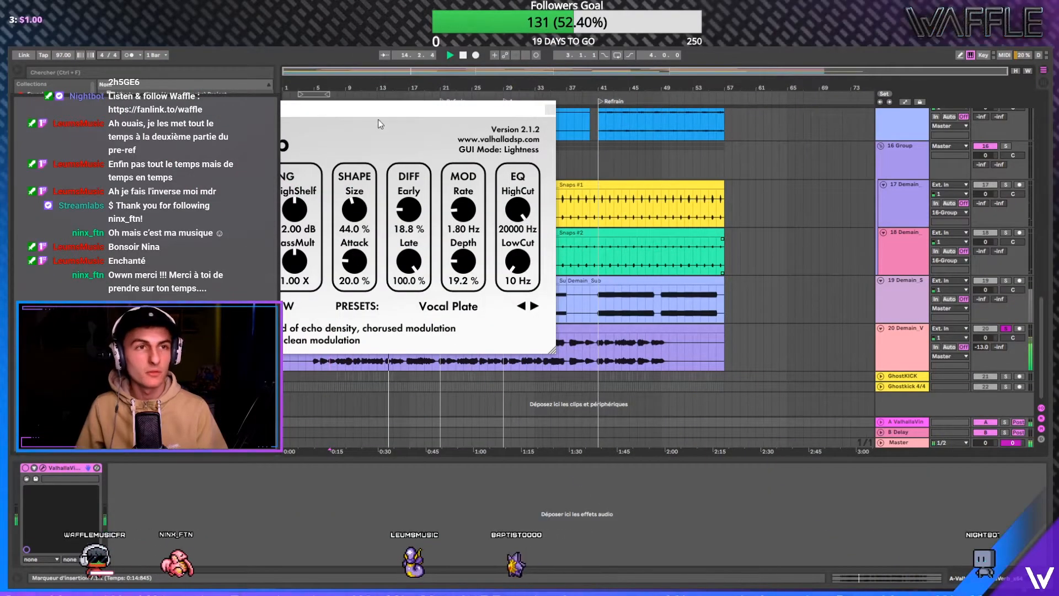
{"action": "left_click_drag", "start_coordinate": [380, 112], "coordinate": [839, 157]}
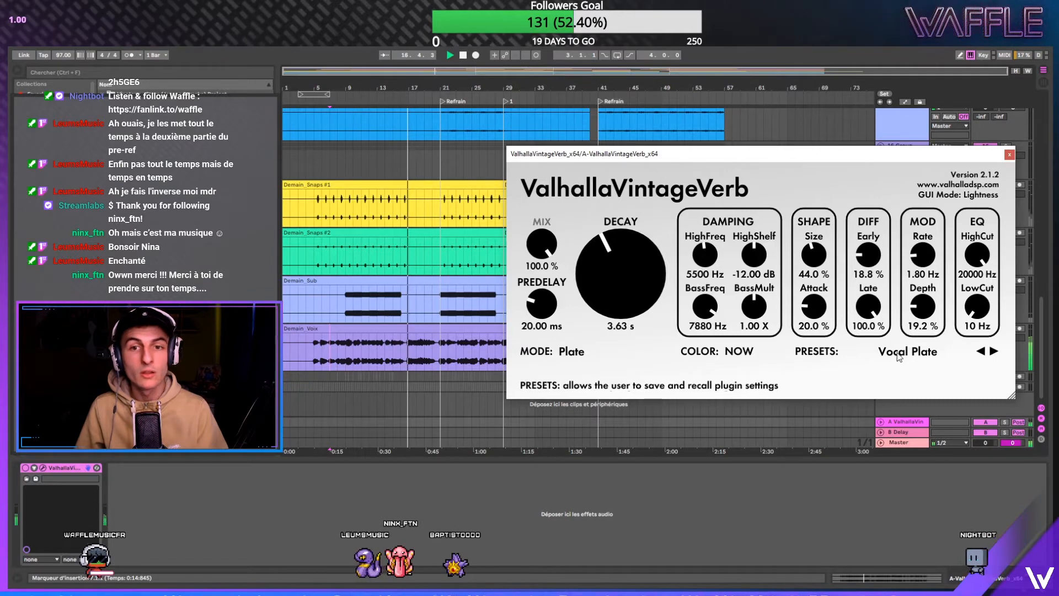
{"action": "left_click", "coordinate": [613, 253]}
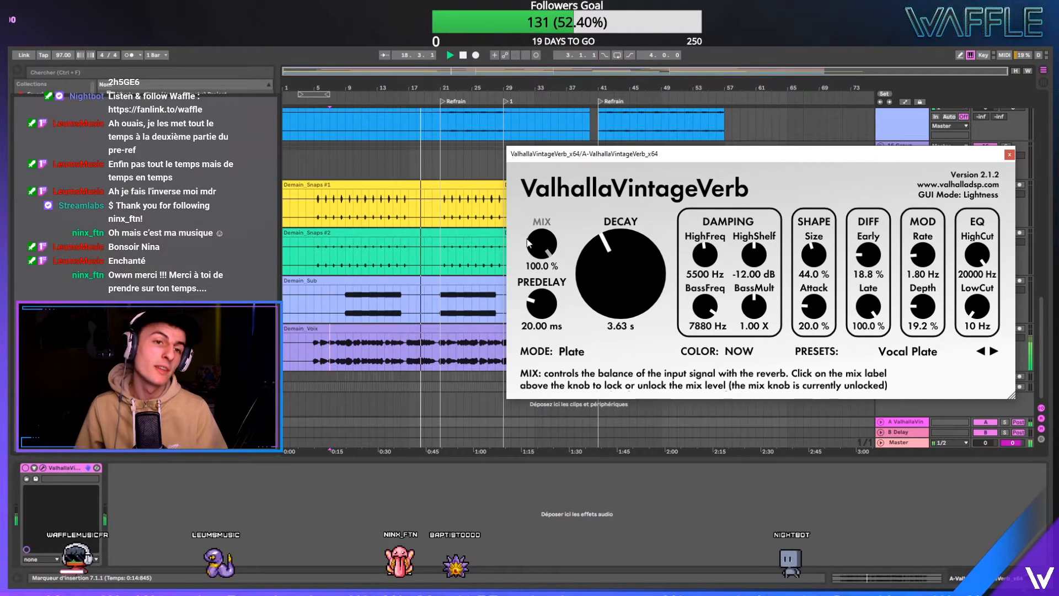
{"action": "left_click", "coordinate": [1009, 153]}
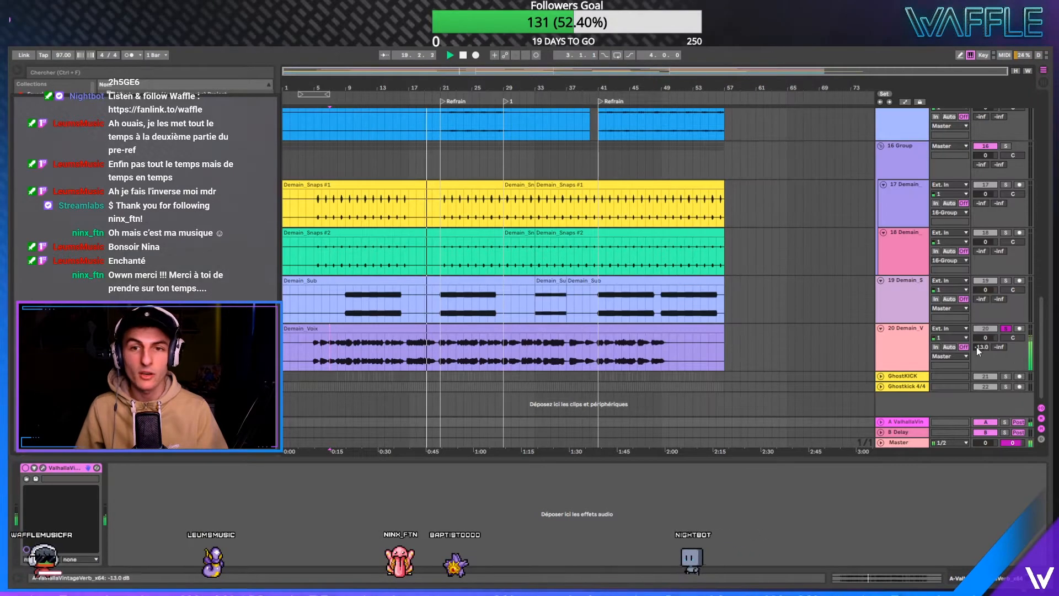
- Show the Demain_Voix effects and review the UAD Pultec-Pro Legacy equalizer while playing the vocal from bar 7, closing the plugin when done
{"action": "left_click", "coordinate": [919, 333]}
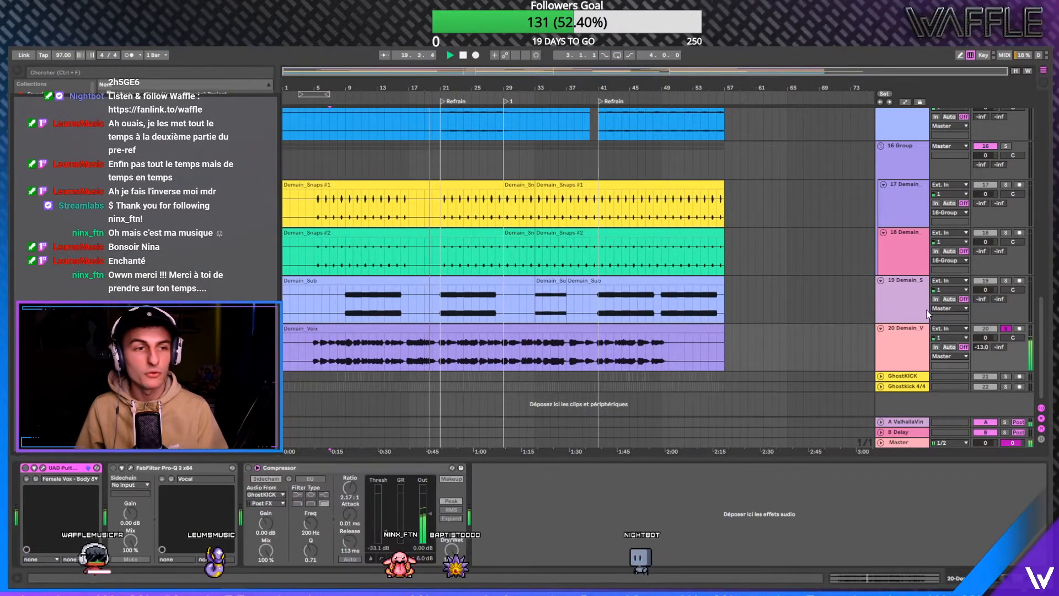
{"action": "left_click", "coordinate": [42, 467]}
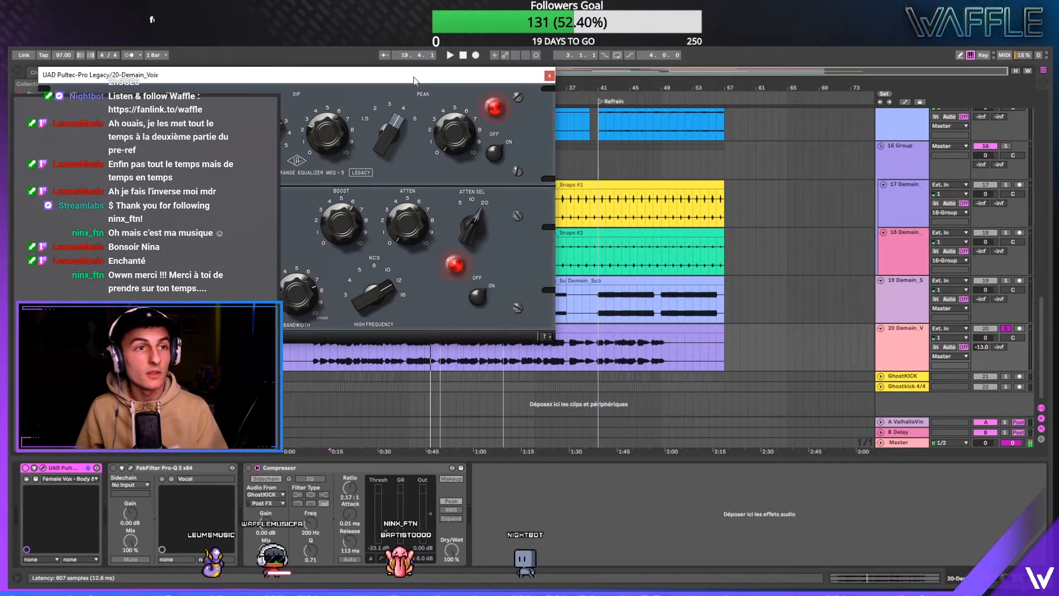
{"action": "left_click_drag", "start_coordinate": [414, 81], "coordinate": [766, 190]}
{"action": "key", "text": "space"}
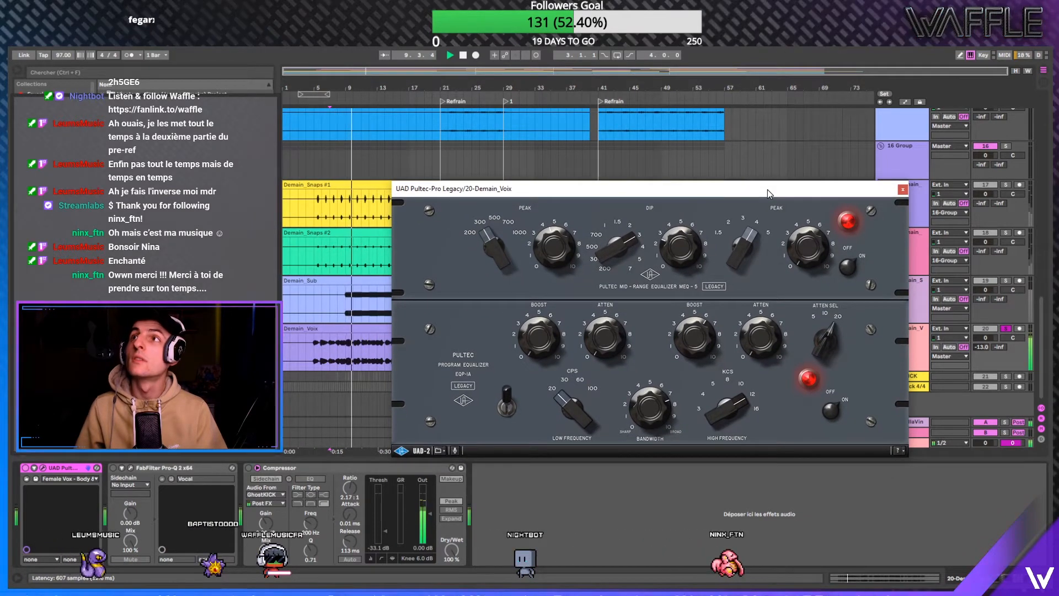
{"action": "left_click", "coordinate": [902, 189]}
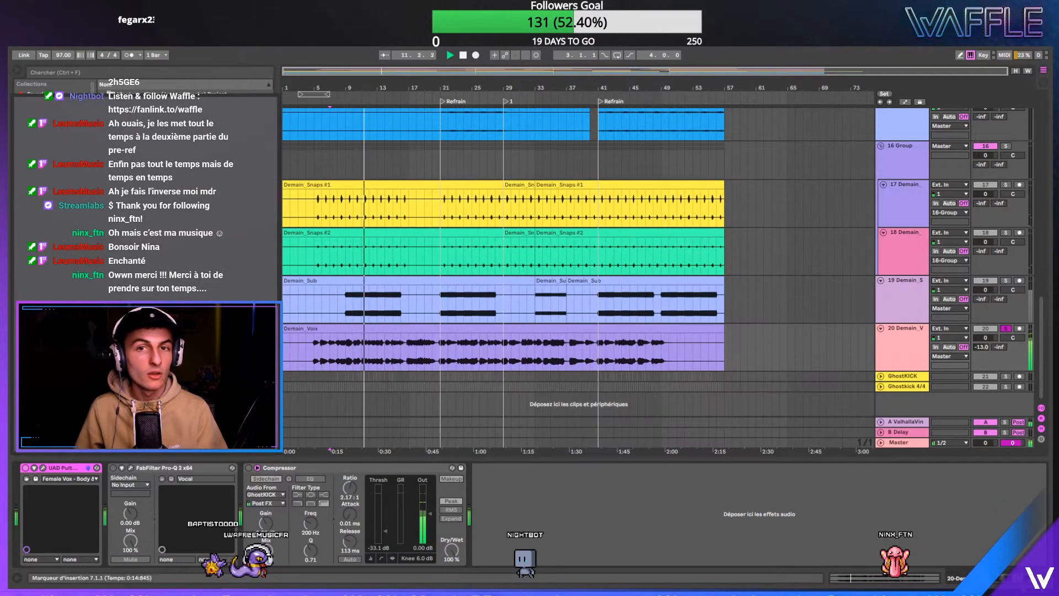
- Open FabFilter Pro-Q 2 on Demain_Voix and examine its Vocal EQ curve while playing the track from bar 7
{"action": "left_click", "coordinate": [157, 468]}
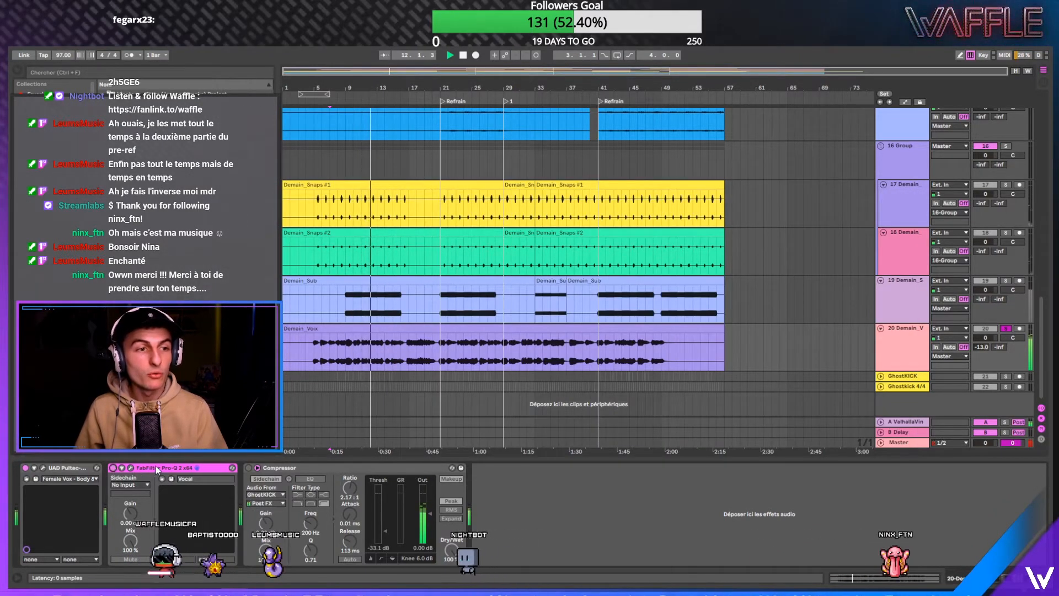
{"action": "left_click", "coordinate": [309, 312]}
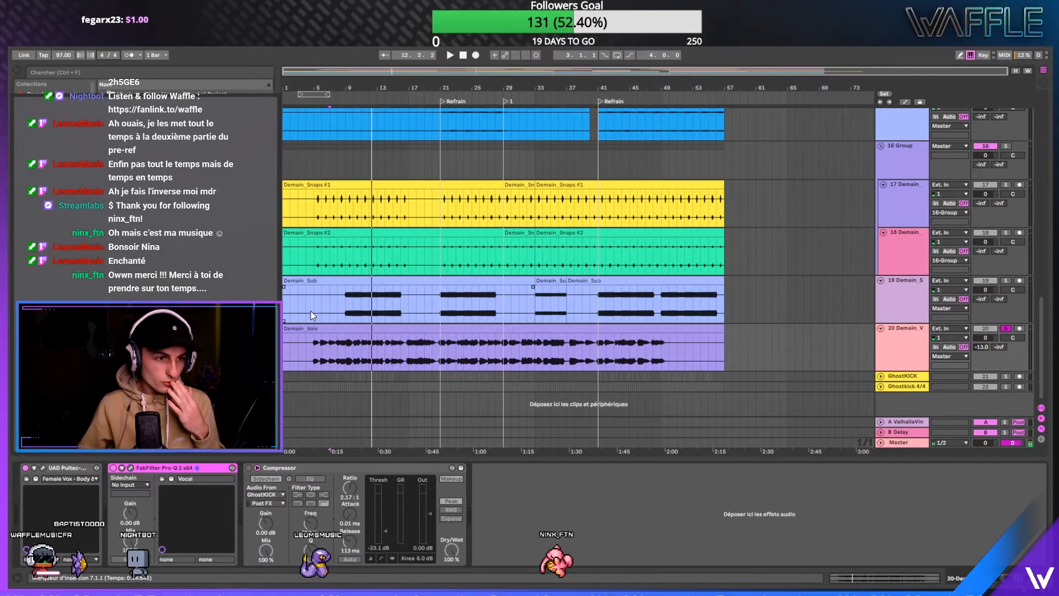
{"action": "left_click", "coordinate": [310, 335]}
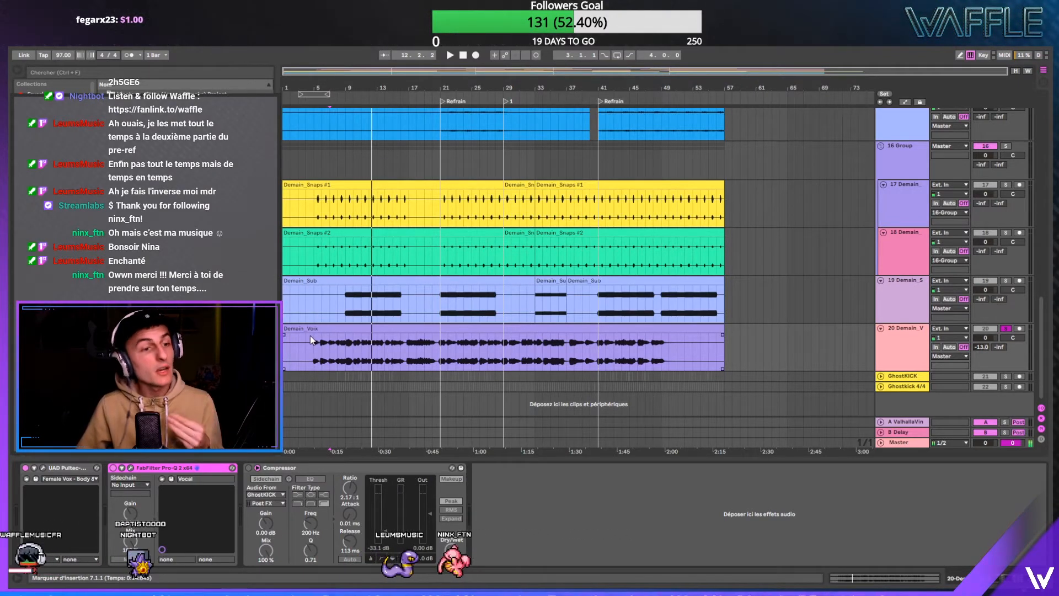
{"action": "left_click", "coordinate": [131, 468]}
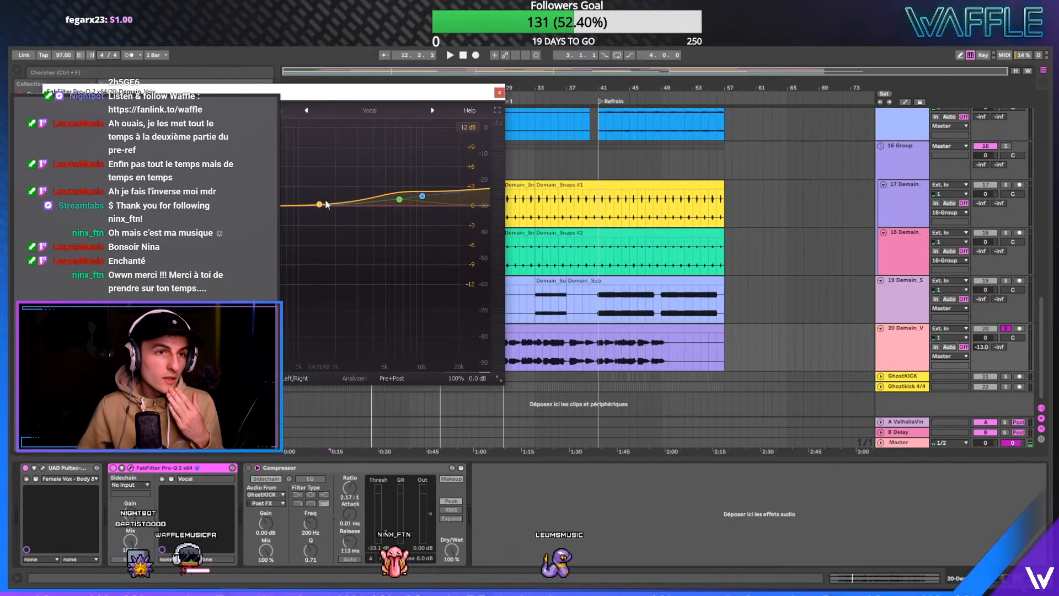
{"action": "left_click_drag", "start_coordinate": [415, 97], "coordinate": [446, 97]}
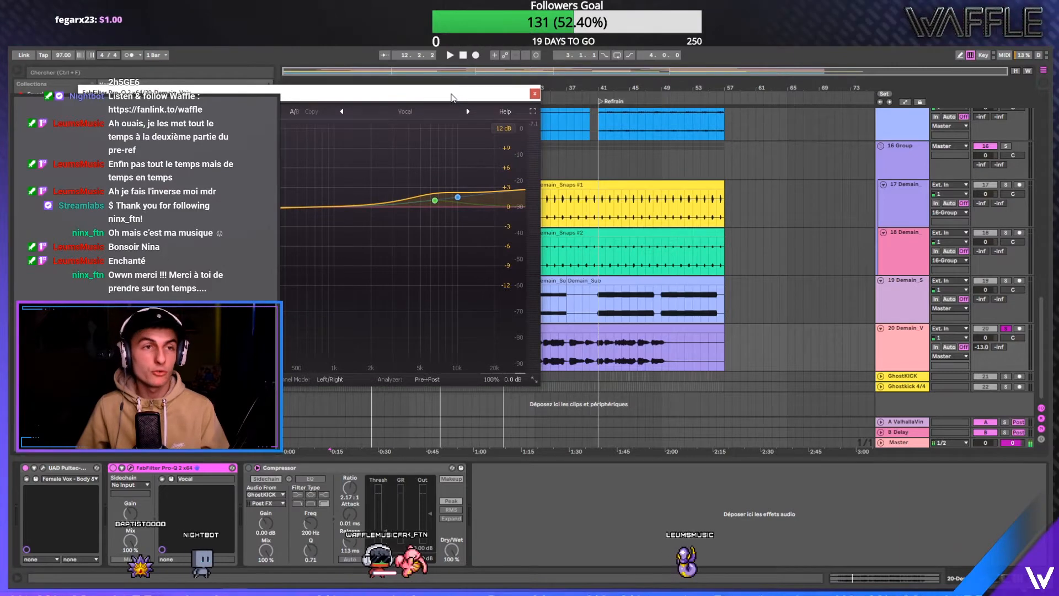
{"action": "left_click_drag", "start_coordinate": [446, 97], "coordinate": [462, 127]}
{"action": "key", "text": "space"}
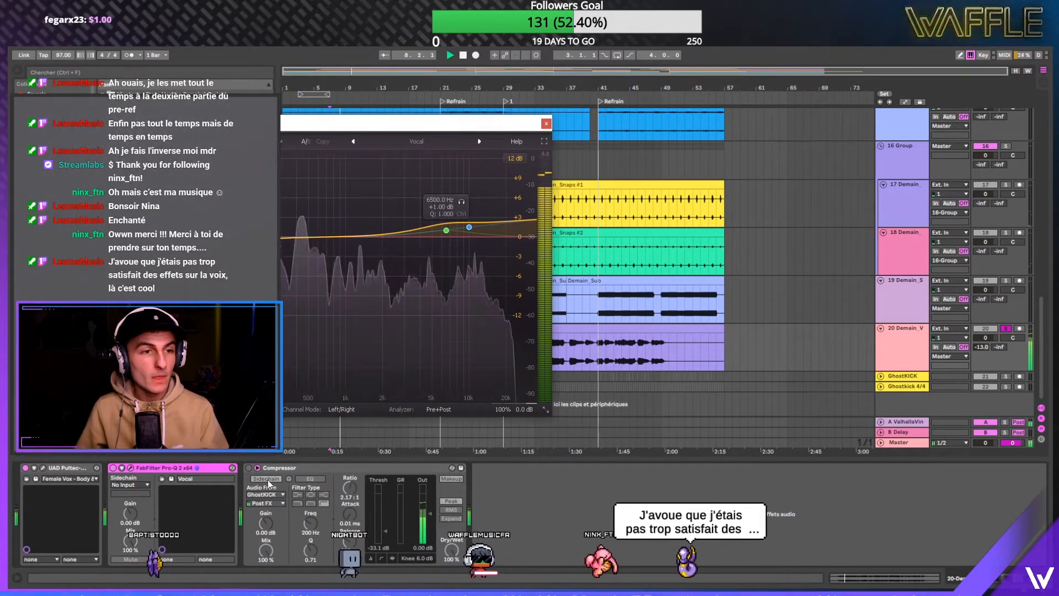
- Turn the GhostKICK-sidechained Compressor on Demain_Voix back on and close the FabFilter Pro-Q 2 window
{"action": "left_click", "coordinate": [249, 468]}
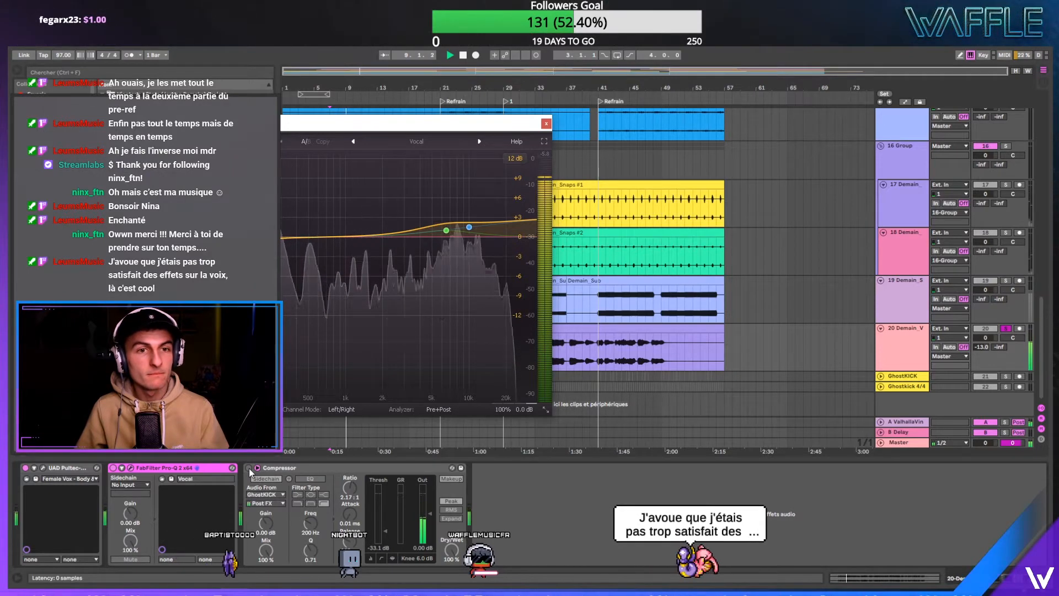
{"action": "left_click", "coordinate": [276, 468]}
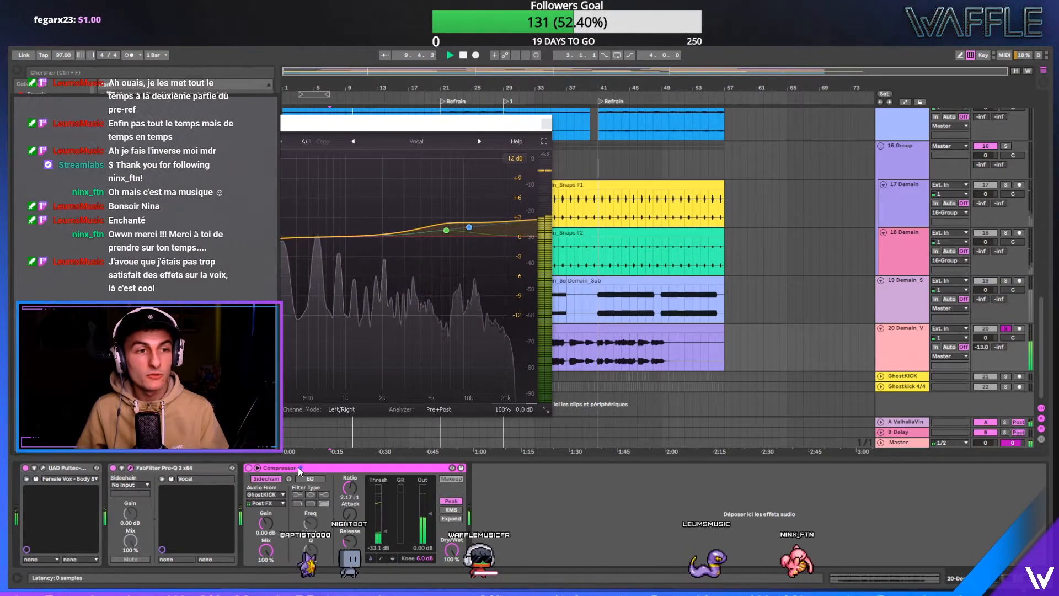
{"action": "left_click", "coordinate": [545, 123]}
- Place the insertion marker at bar 8 on the 10 Group track, below the start of the first Demain_Kick clip
{"action": "key", "text": "plus"}
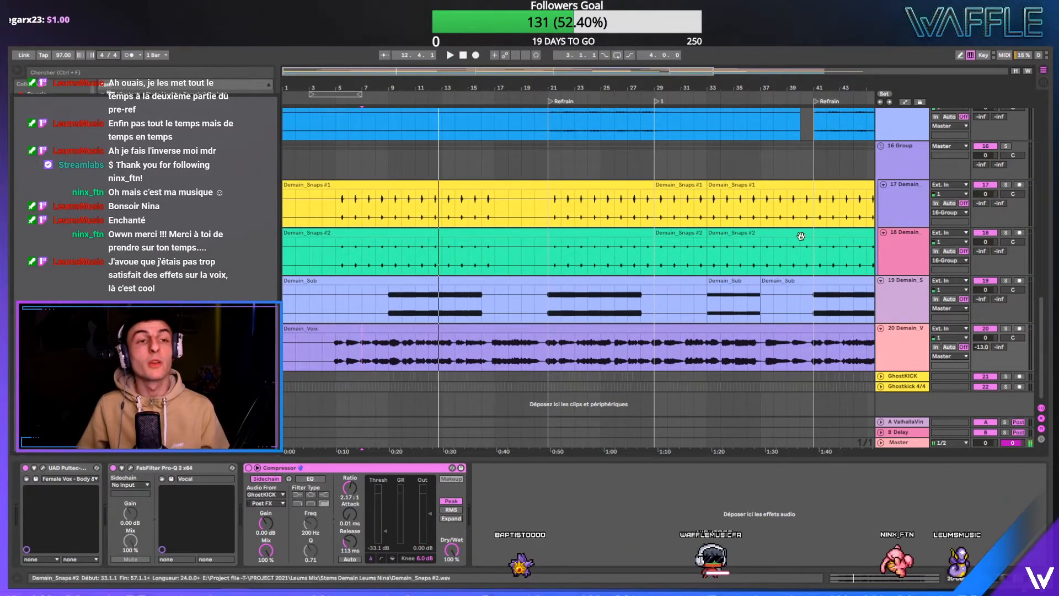
{"action": "scroll", "coordinate": [601, 266], "scroll_direction": "up", "scroll_amount": 3}
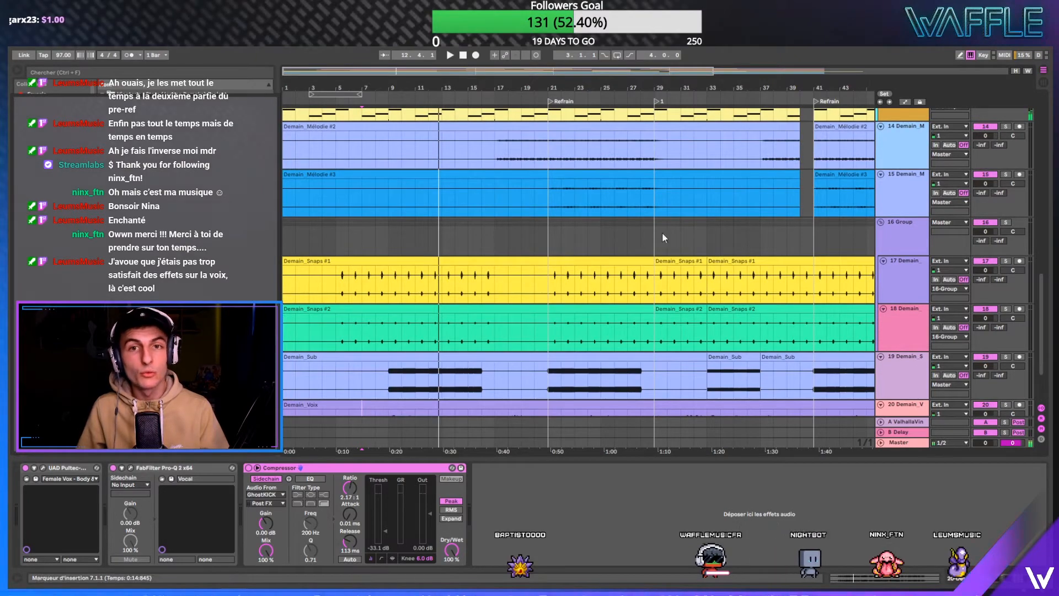
{"action": "scroll", "coordinate": [475, 240], "scroll_direction": "up", "scroll_amount": 9}
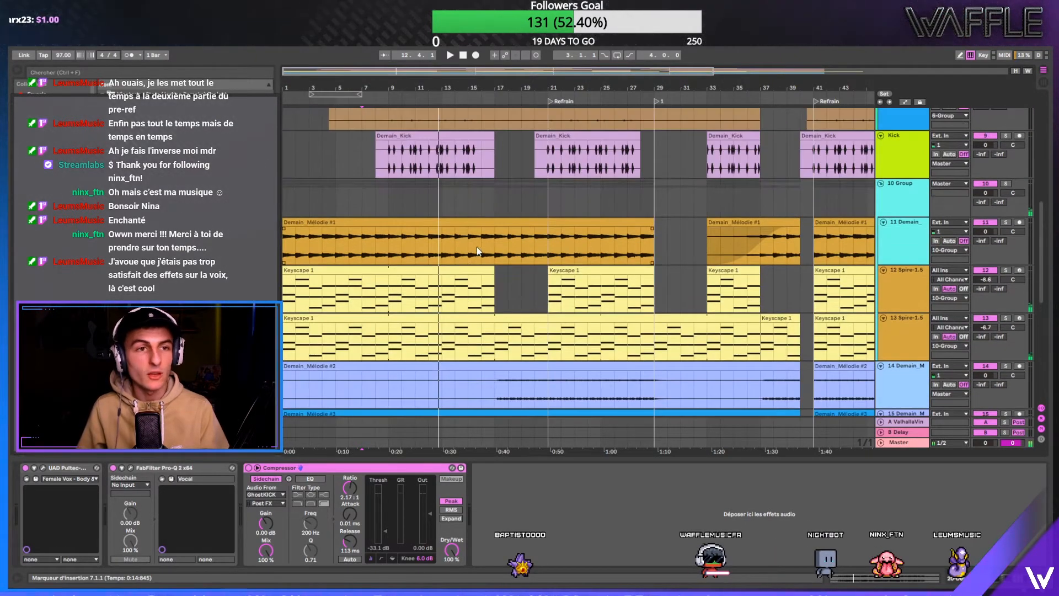
{"action": "left_click", "coordinate": [380, 189]}
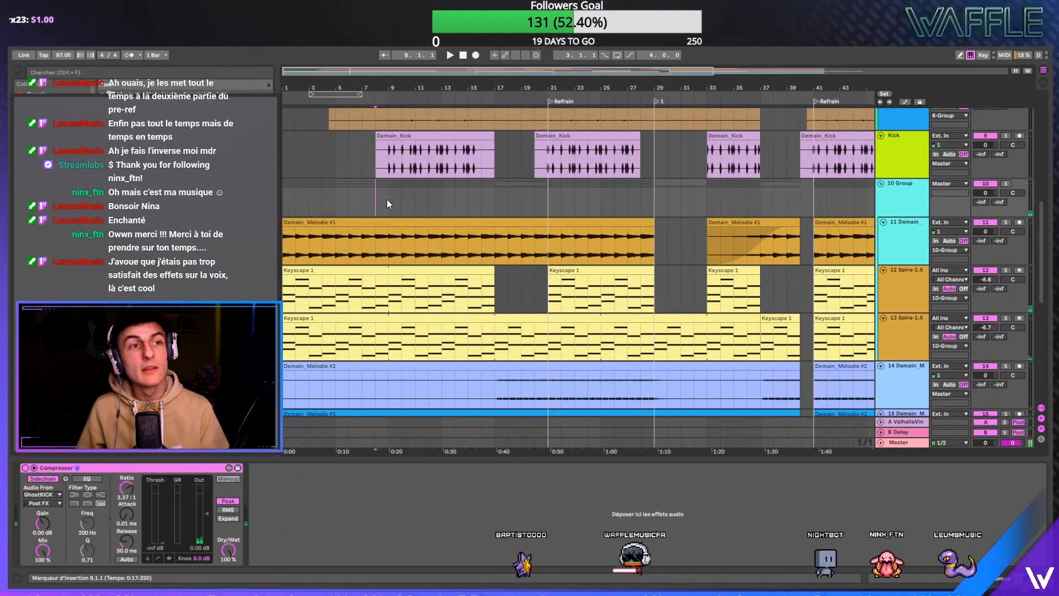
{"action": "scroll", "coordinate": [387, 204], "scroll_direction": "up", "scroll_amount": 3}
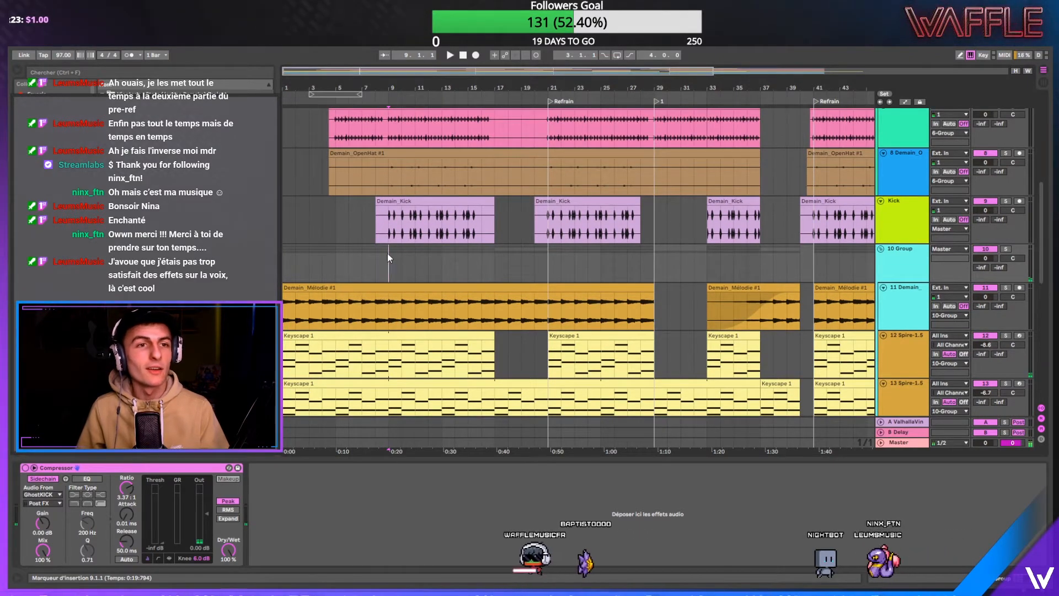
{"action": "left_click", "coordinate": [378, 254]}
- Select the 10 Group track with its sidechain Compressor shown and most of the arrangement in view
{"action": "mouse_move", "coordinate": [386, 88]}
{"action": "left_mouse_down"}
{"action": "mouse_move", "coordinate": [386, 138]}
{"action": "mouse_move", "coordinate": [347, 87]}
{"action": "left_mouse_up"}
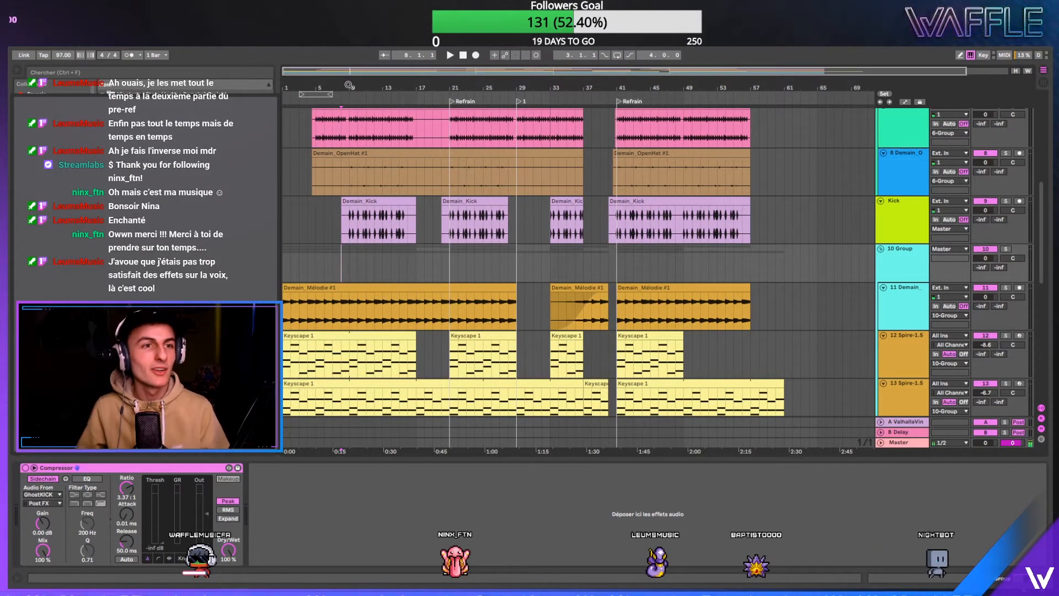
{"action": "left_click_drag", "start_coordinate": [345, 84], "coordinate": [362, 84]}
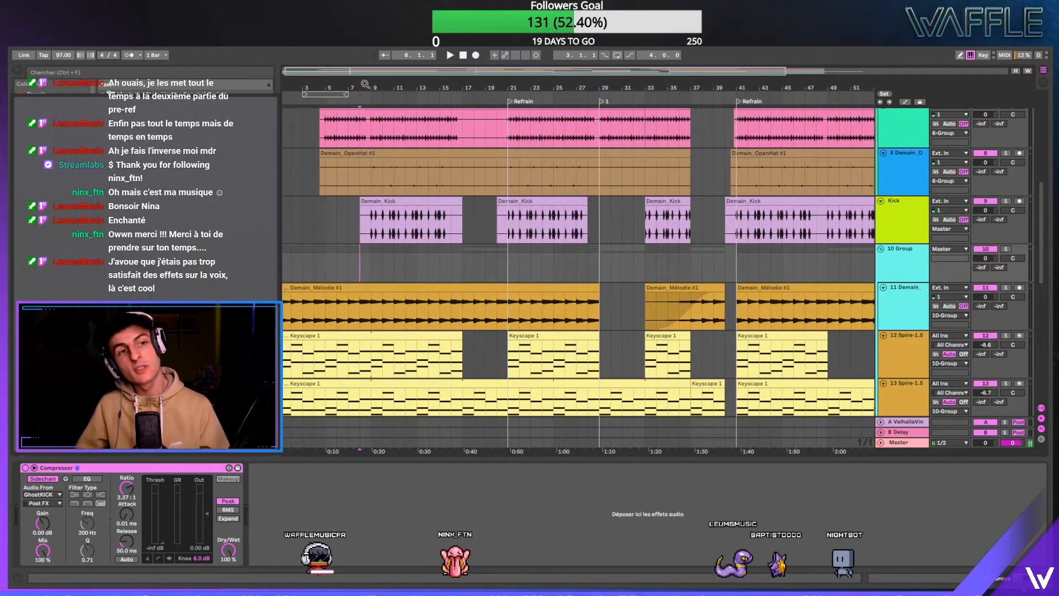
{"action": "left_click_drag", "start_coordinate": [362, 84], "coordinate": [362, 77]}
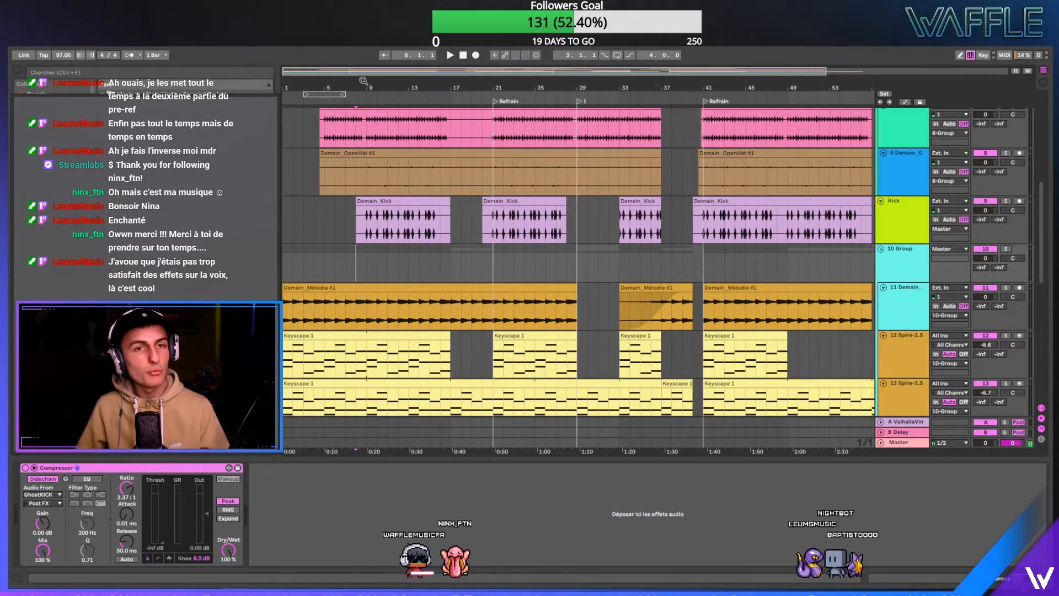
{"action": "left_click", "coordinate": [904, 253]}
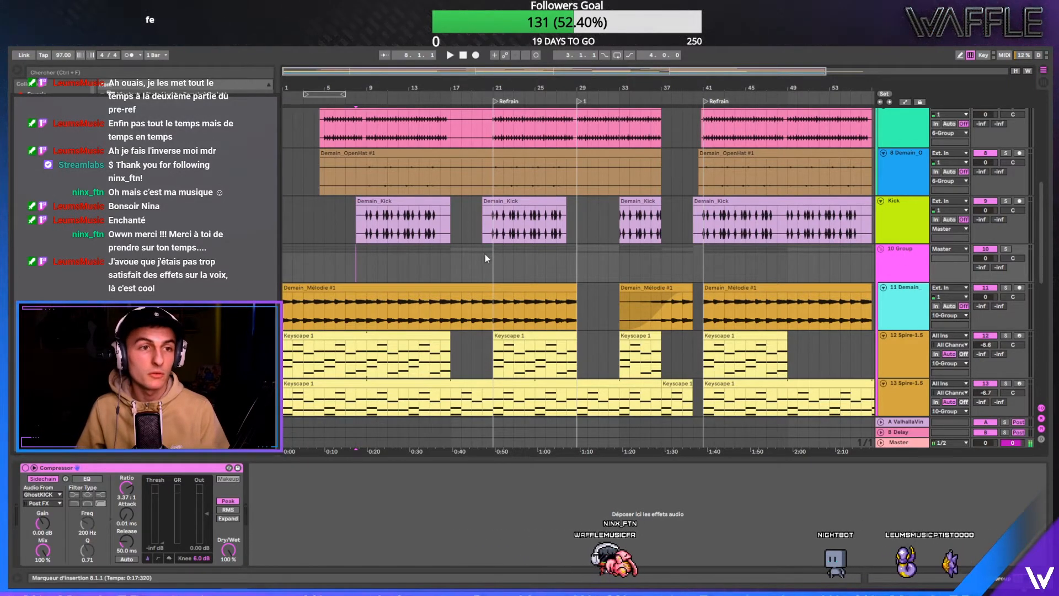
- Trim the start of the first Demain_OpenHat clip to bar 7 and play the kick entry from bar 8
{"action": "left_click_drag", "start_coordinate": [323, 155], "coordinate": [346, 156]}
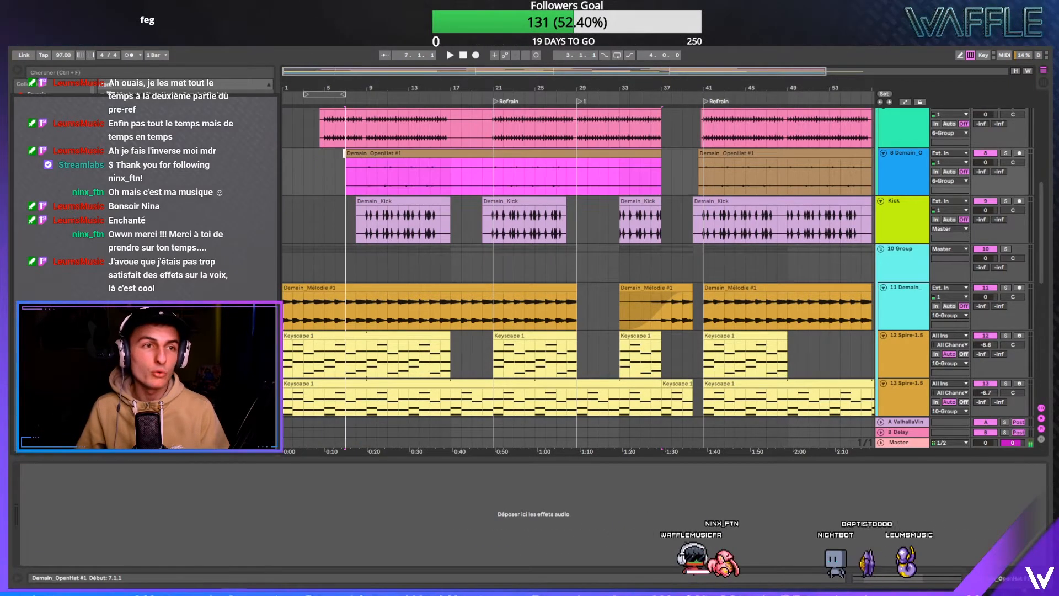
{"action": "key", "text": "space"}
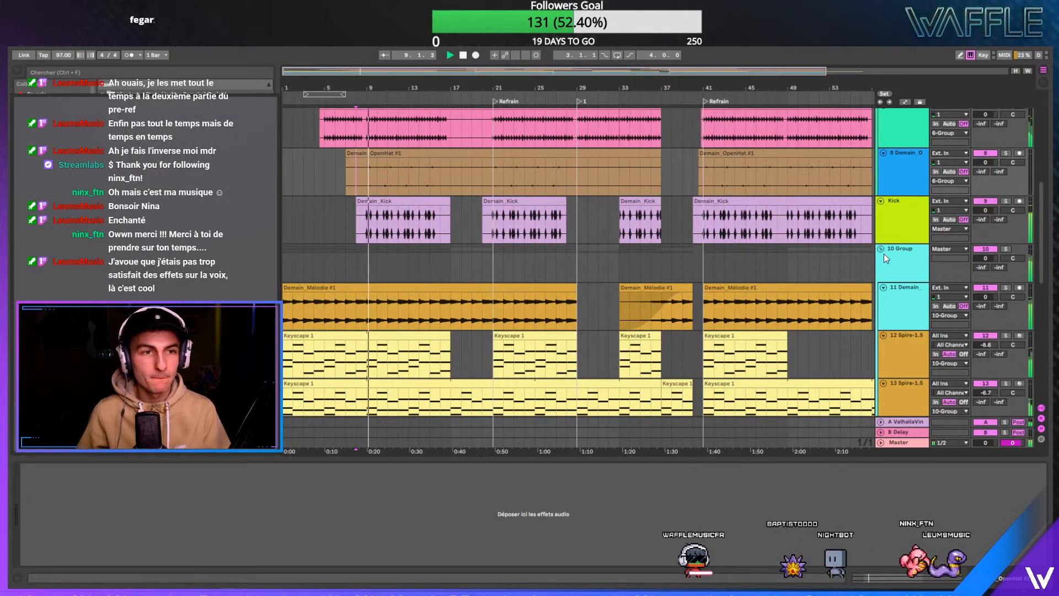
- Insert an audio track below the Kick track and place the Kick 003 sample on it at bar 9
{"action": "right_click", "coordinate": [903, 209]}
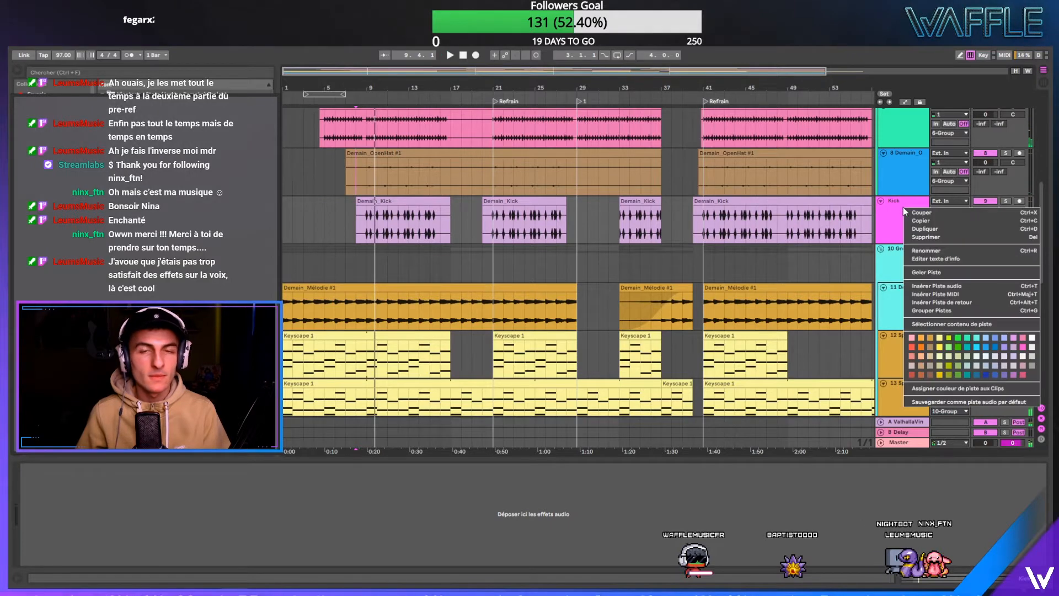
{"action": "left_click", "coordinate": [957, 286]}
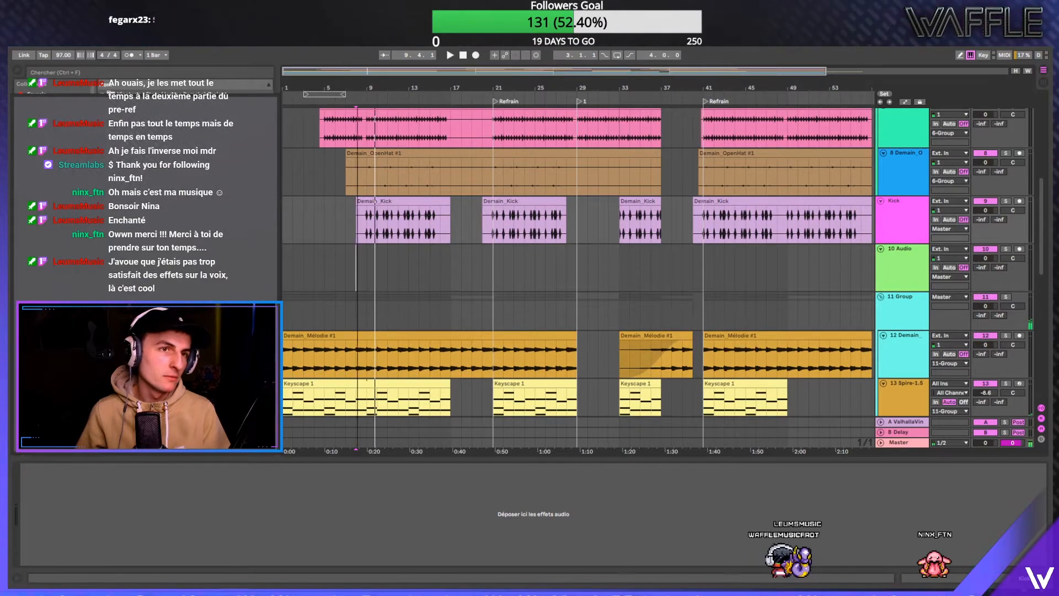
{"action": "key", "text": "plus"}
{"action": "key", "text": "plus"}
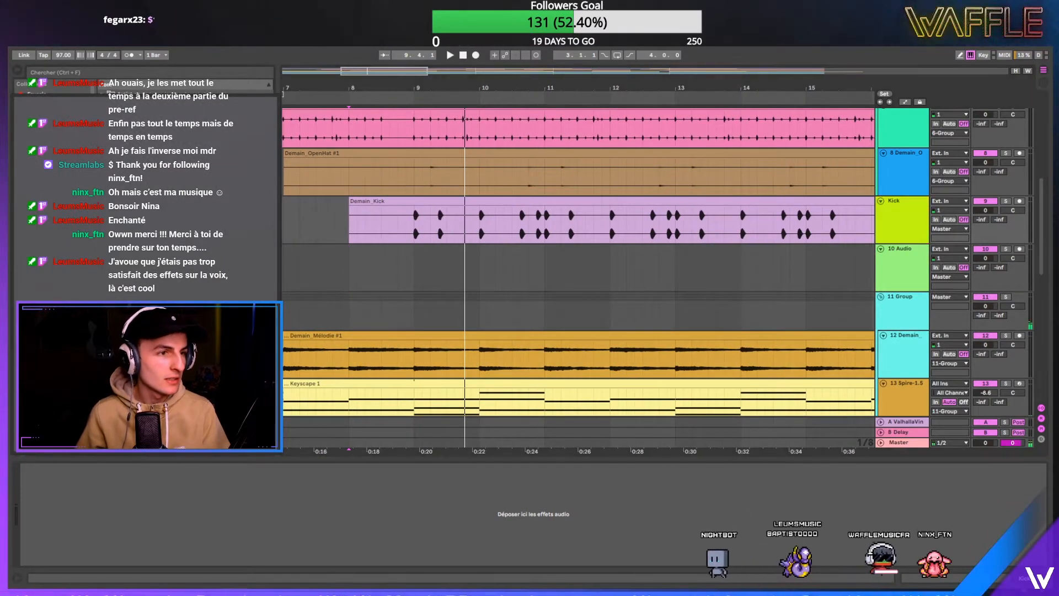
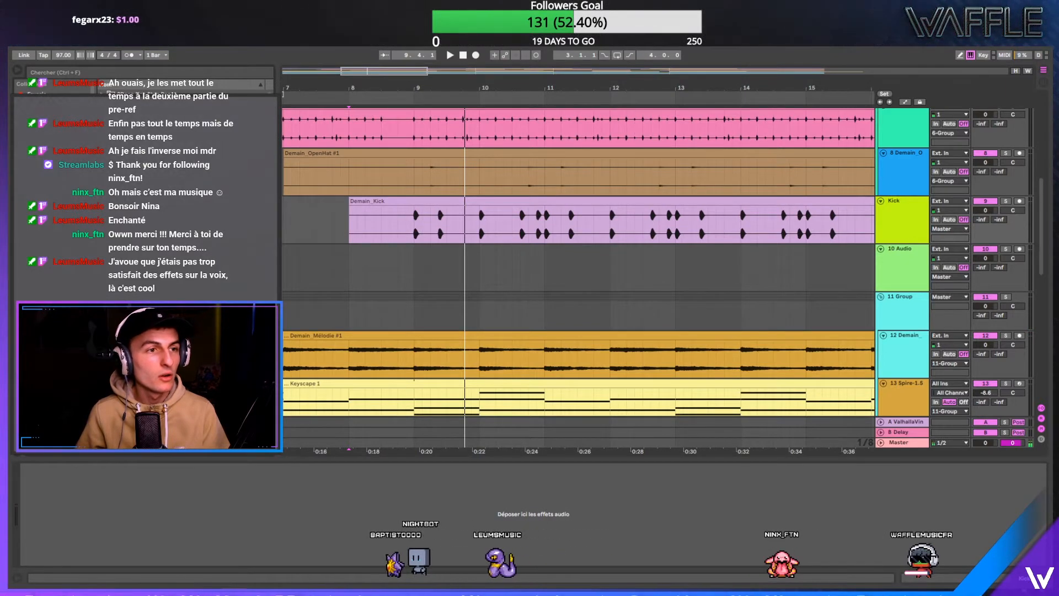
{"action": "left_click", "coordinate": [396, 232]}
{"action": "key", "text": "space"}
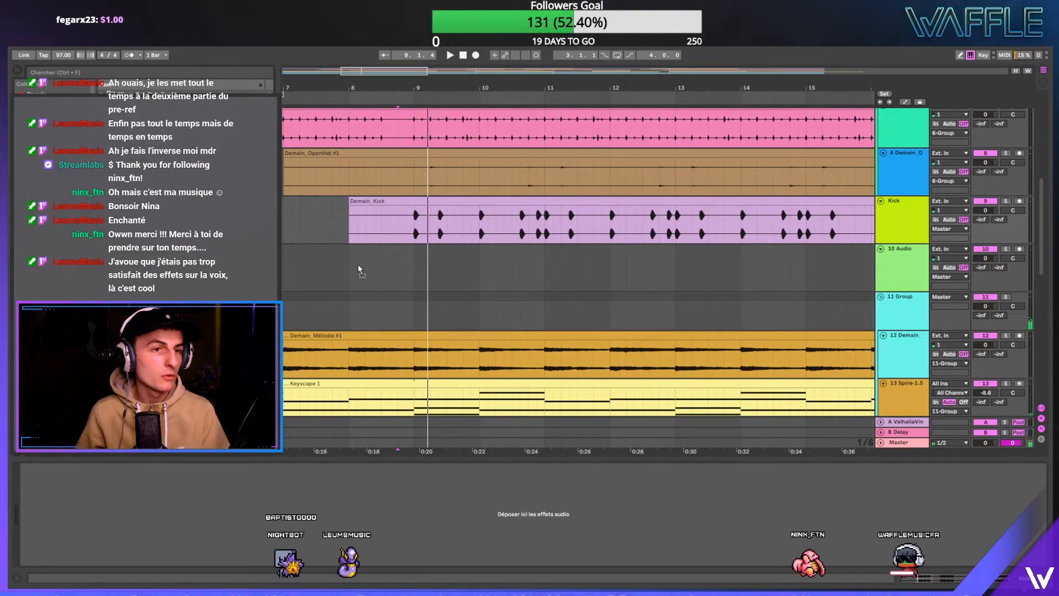
{"action": "left_click_drag", "start_coordinate": [358, 267], "coordinate": [417, 268]}
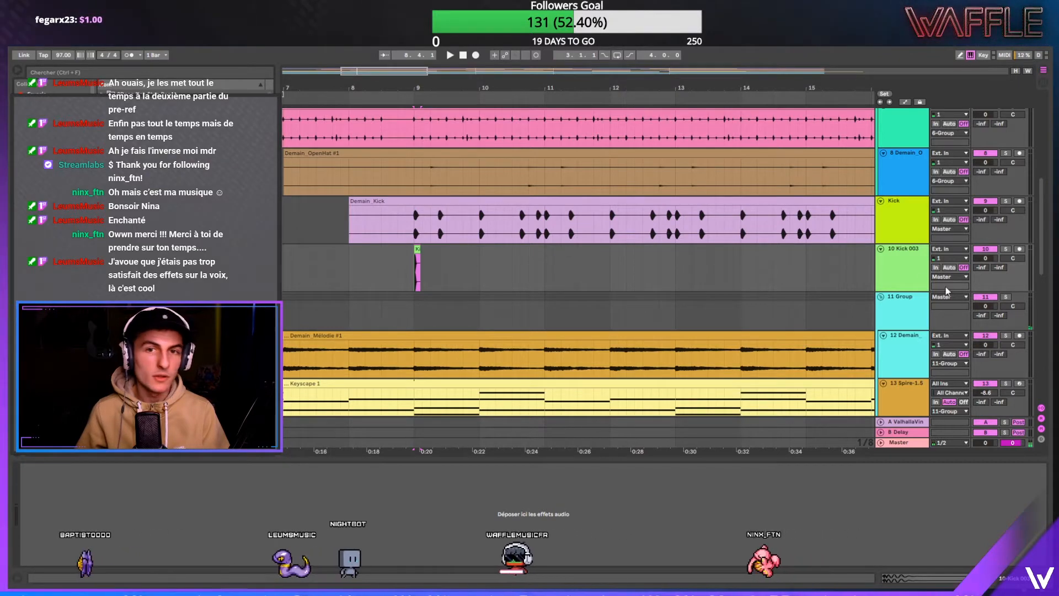
- Insert another audio track below Kick 003 and place the Kick 015 sample on it at bar 9
{"action": "right_click", "coordinate": [907, 264]}
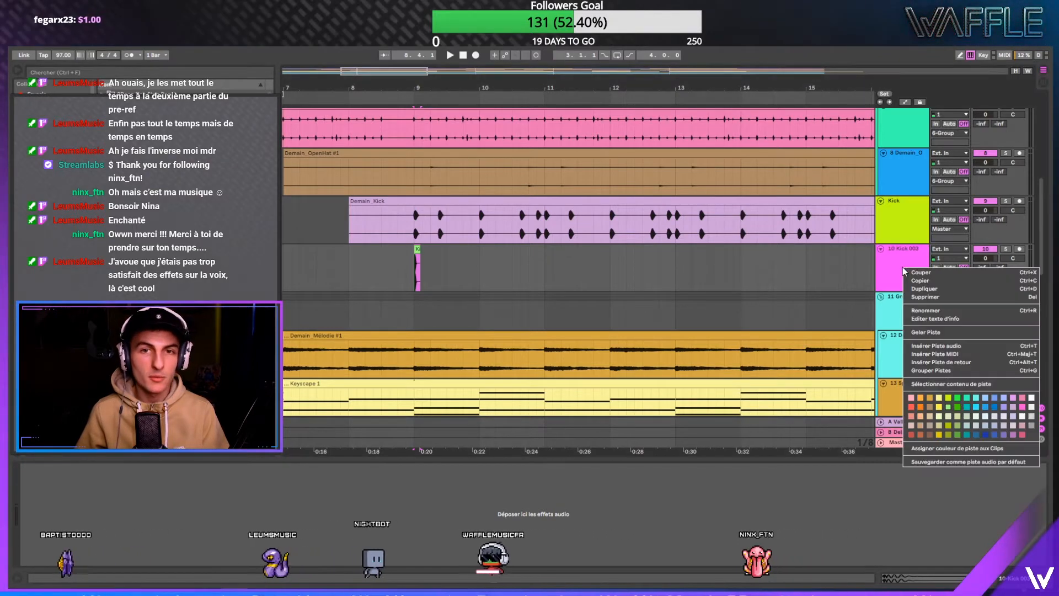
{"action": "left_click", "coordinate": [935, 343]}
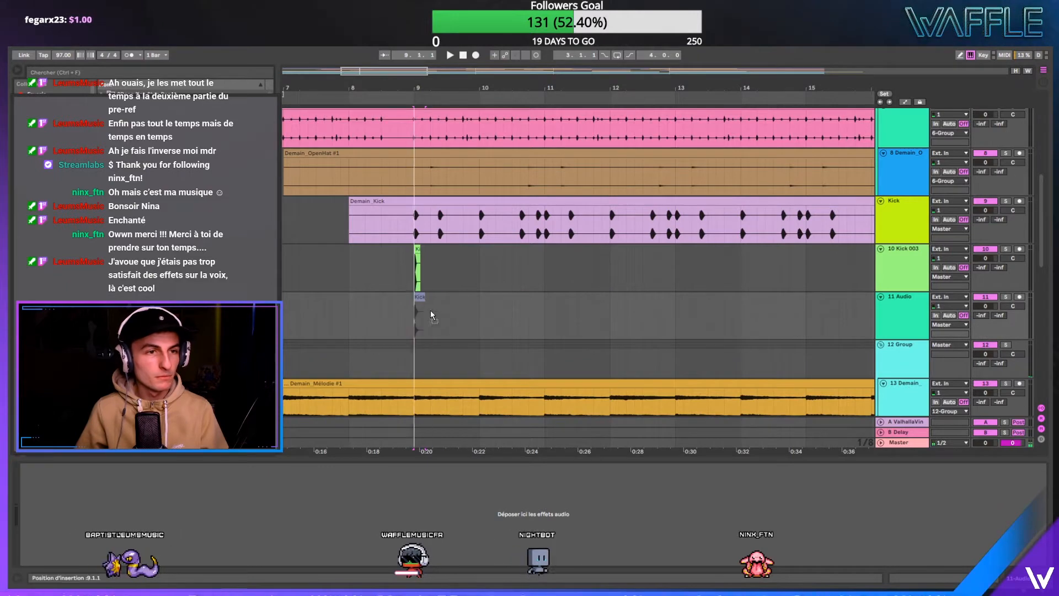
{"action": "left_click_drag", "start_coordinate": [431, 314], "coordinate": [404, 304]}
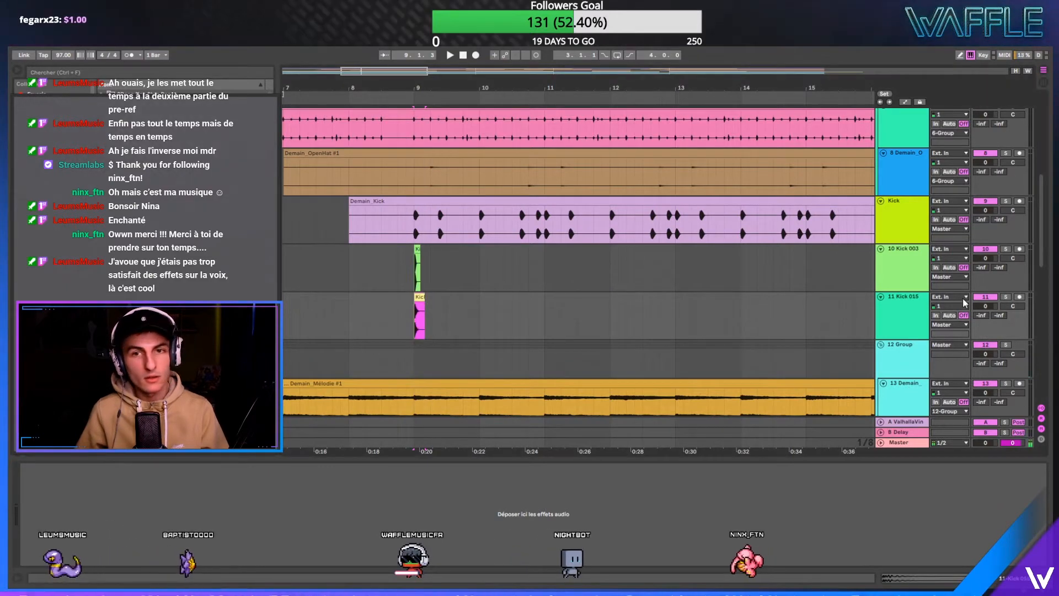
- Mute the Kick 015 track and play Kick 003 layered with Demain_Kick around bar 9
{"action": "left_click", "coordinate": [405, 267]}
{"action": "key", "text": "space"}
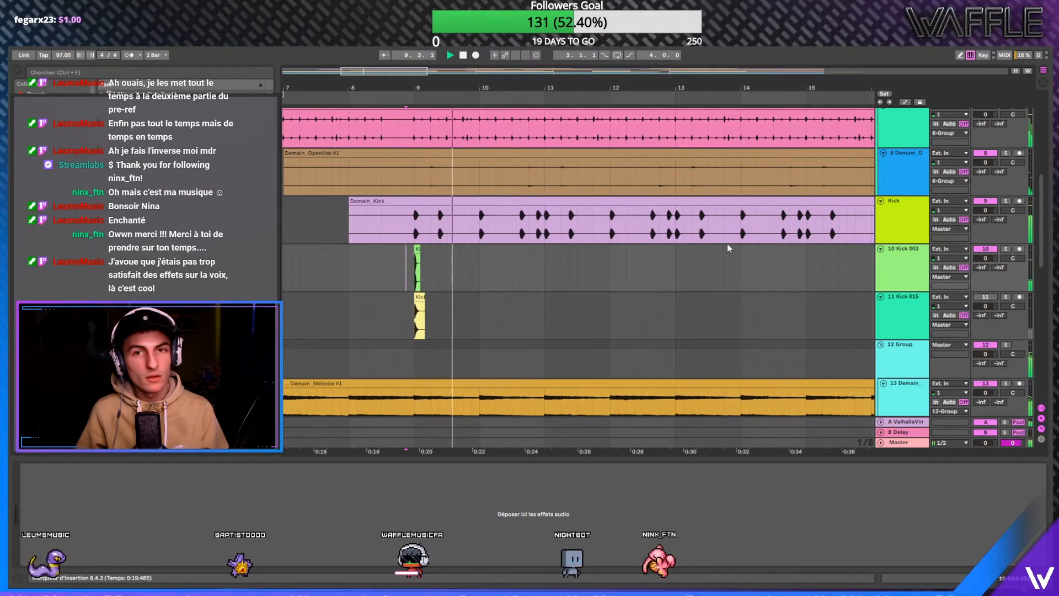
{"action": "left_click", "coordinate": [417, 249]}
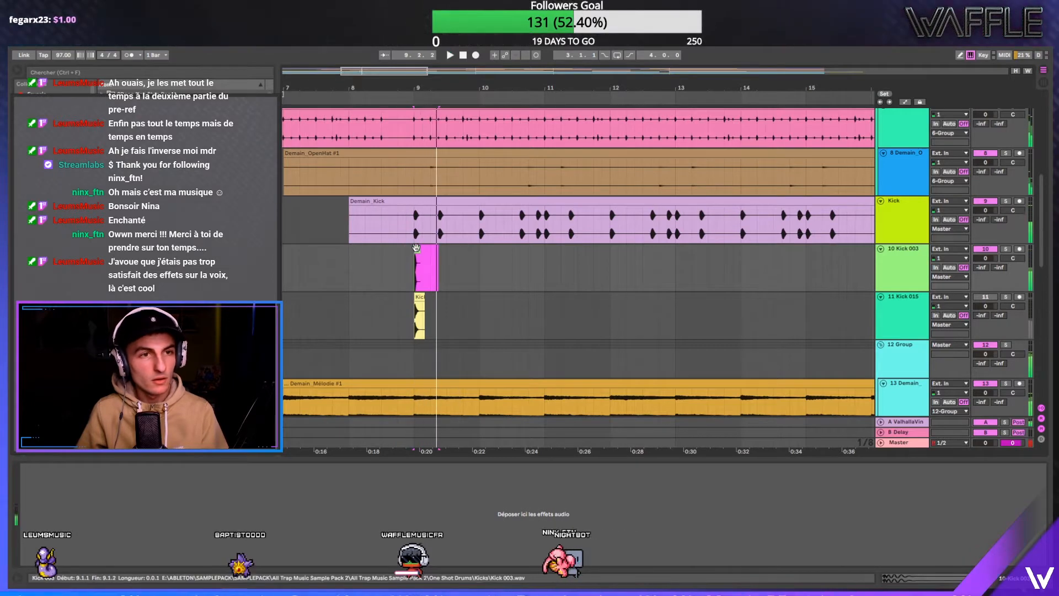
{"action": "left_click_drag", "start_coordinate": [412, 86], "coordinate": [423, 297]}
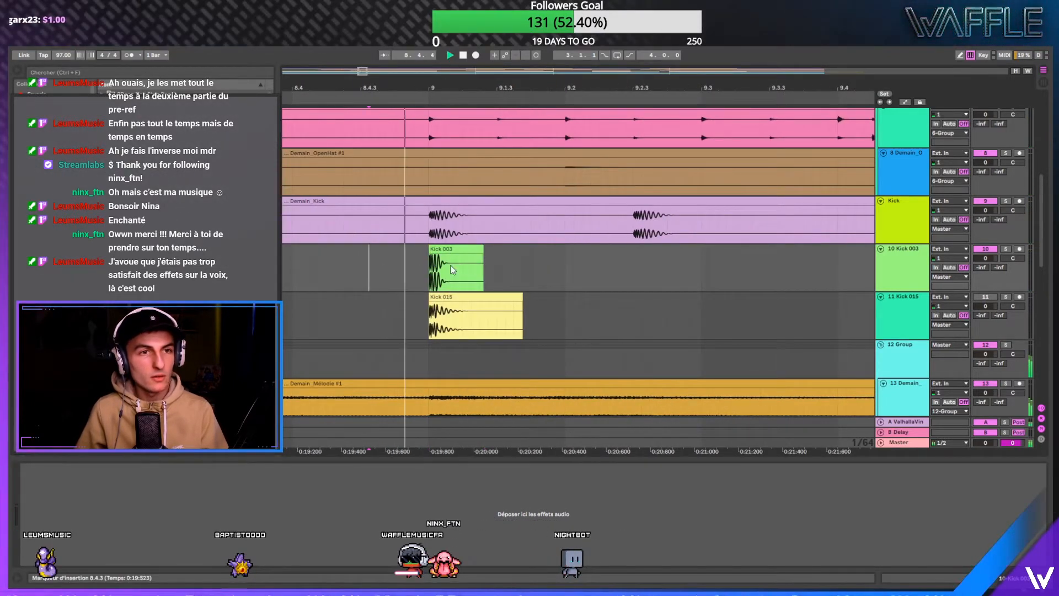
{"action": "key", "text": "space"}
- Duplicate the Kick 003 clip beneath each Demain_Kick hit from 9.2.3 to bar 11
{"action": "left_click_drag", "start_coordinate": [634, 259], "coordinate": [427, 264]}
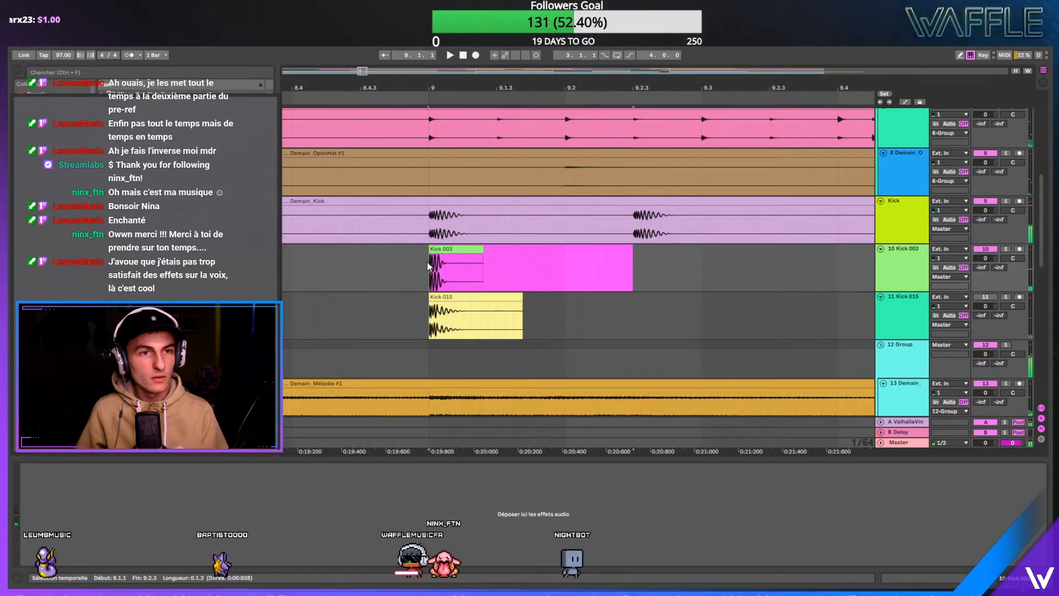
{"action": "key", "text": "ctrl+d"}
{"action": "key", "text": "minus"}
{"action": "key", "text": "minus"}
{"action": "key", "text": "minus"}
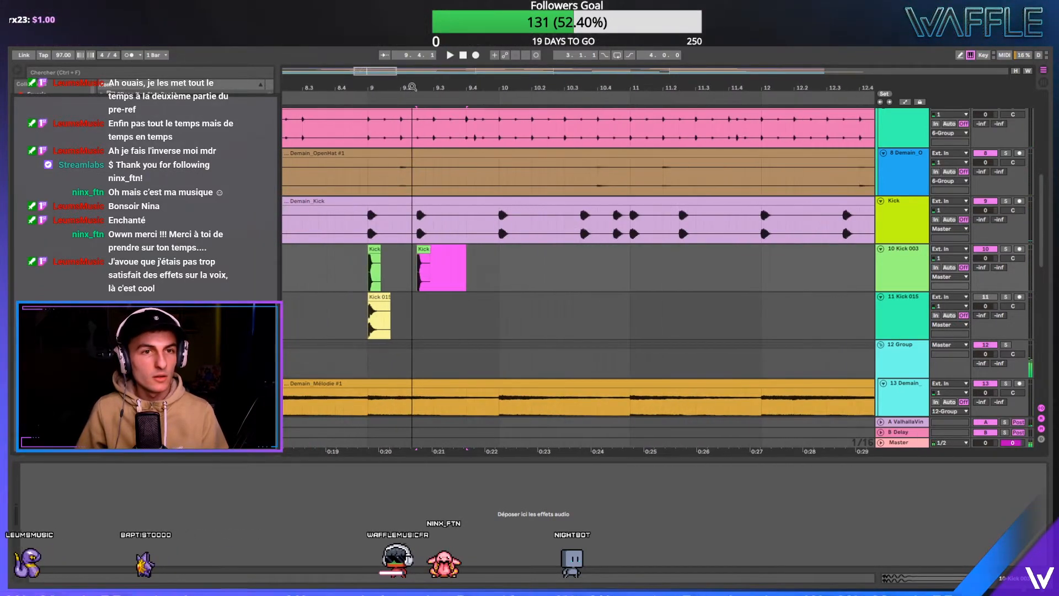
{"action": "left_click_drag", "start_coordinate": [424, 248], "coordinate": [503, 254]}
{"action": "left_click_drag", "start_coordinate": [508, 250], "coordinate": [617, 250]}
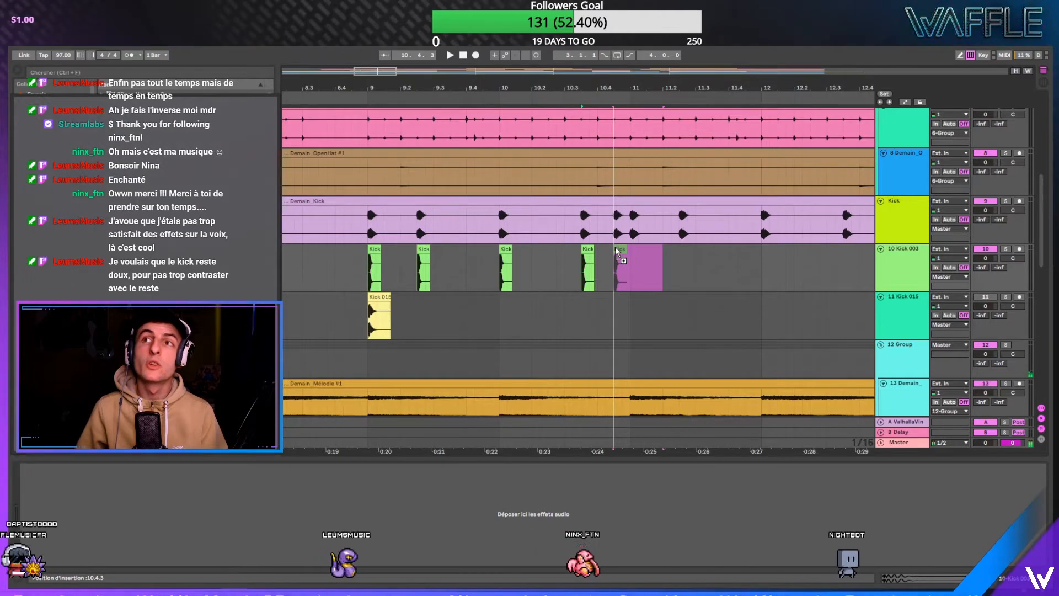
{"action": "left_click_drag", "start_coordinate": [616, 250], "coordinate": [636, 251]}
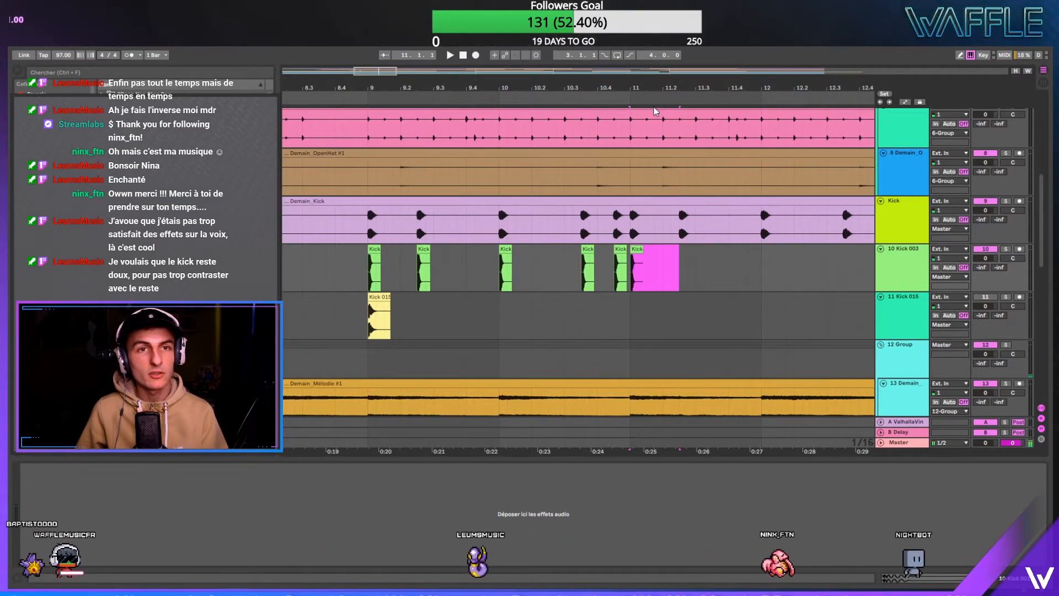
- Continue copying the Kick 003 clips beneath the remaining hits of the first Demain_Kick clip, from bar 11 to past bar 15
{"action": "key", "text": "minus"}
{"action": "left_click_drag", "start_coordinate": [513, 247], "coordinate": [670, 252]}
{"action": "left_click_drag", "start_coordinate": [670, 252], "coordinate": [705, 247]}
{"action": "left_click_drag", "start_coordinate": [704, 248], "coordinate": [753, 254]}
{"action": "key", "text": "minus"}
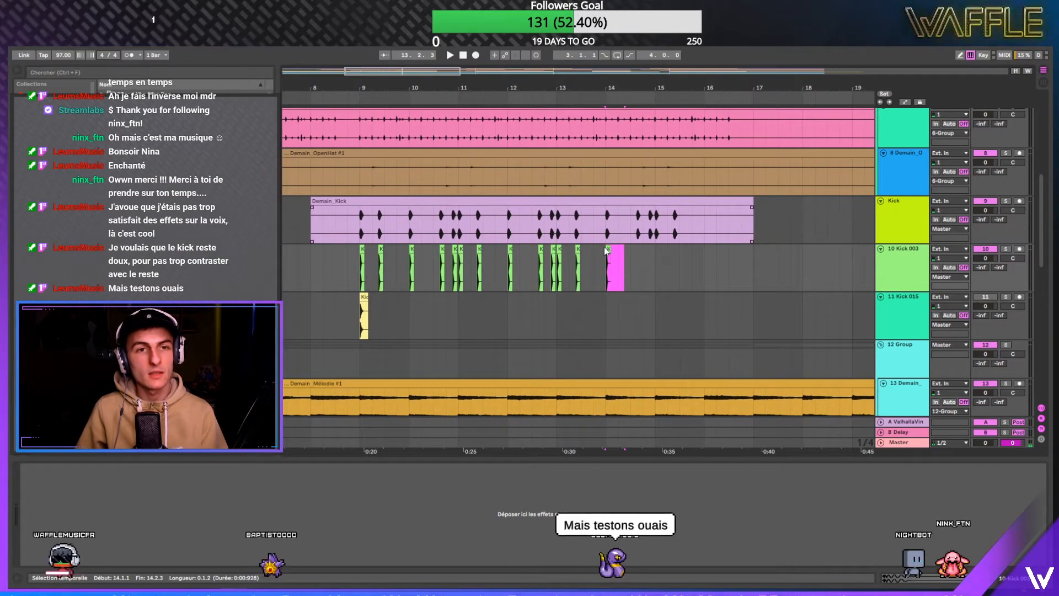
{"action": "left_click_drag", "start_coordinate": [606, 251], "coordinate": [699, 254]}
{"action": "key", "text": "plus"}
{"action": "left_click_drag", "start_coordinate": [611, 87], "coordinate": [794, 87]}
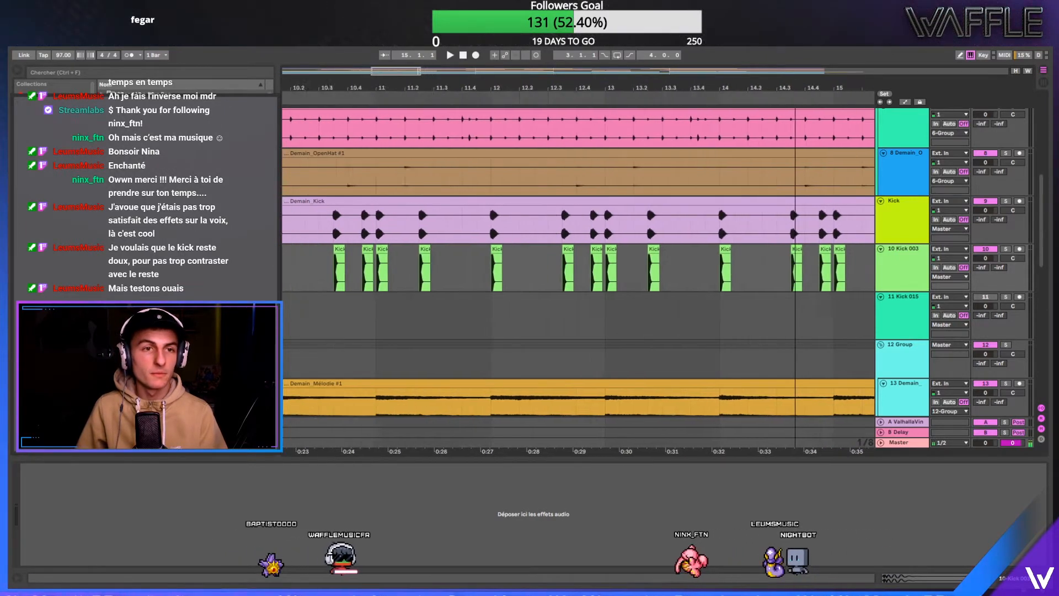
- Play the layered kicks from bar 9, solo the Kick 003 track briefly, and set its volume to -3.0 dB
{"action": "key", "text": "minus"}
{"action": "key", "text": "space"}
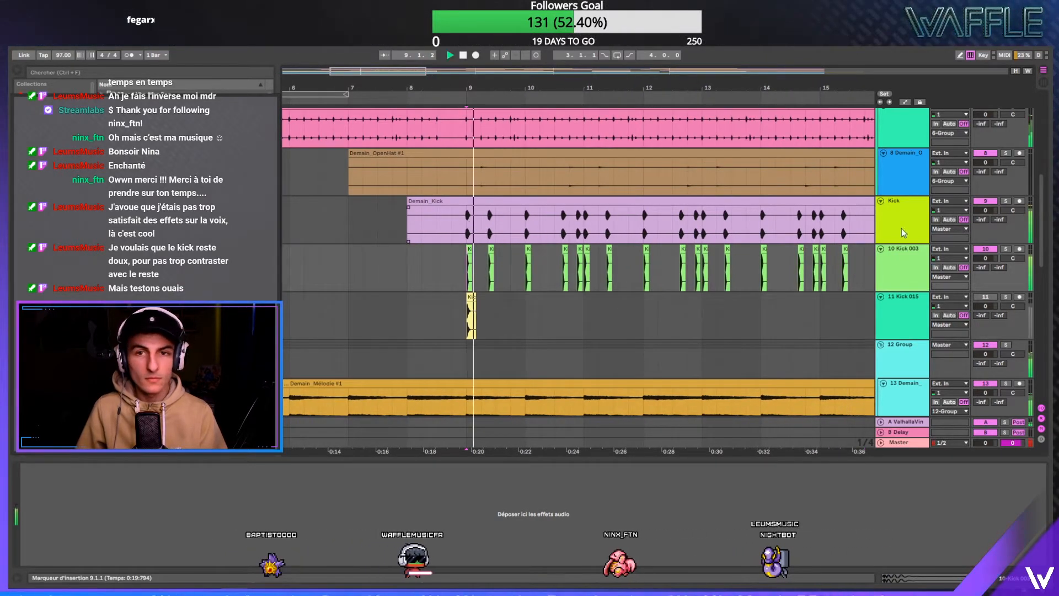
{"action": "left_click", "coordinate": [985, 245]}
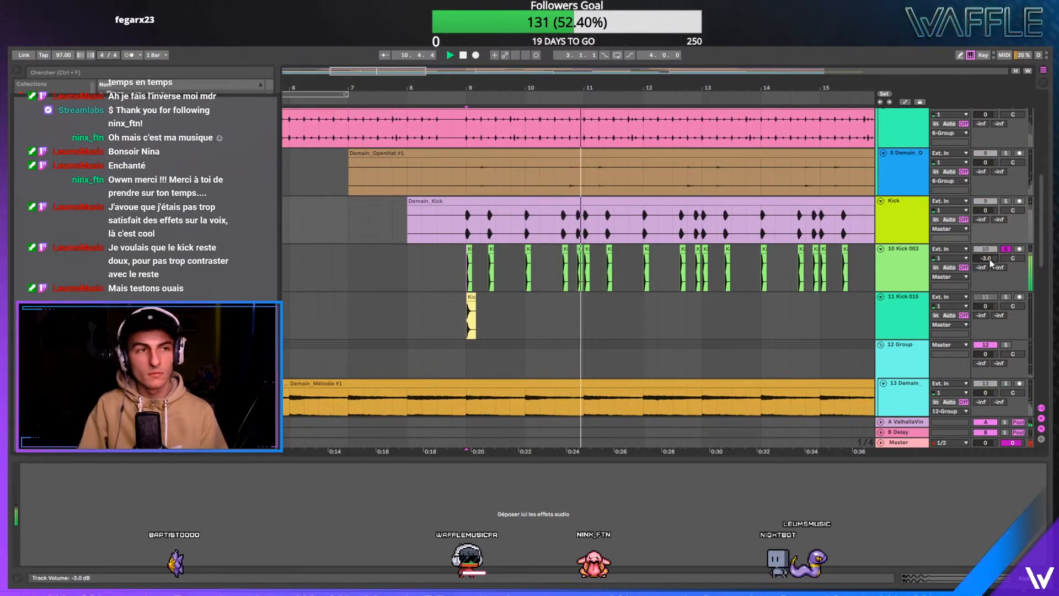
{"action": "left_click_drag", "start_coordinate": [989, 260], "coordinate": [989, 270]}
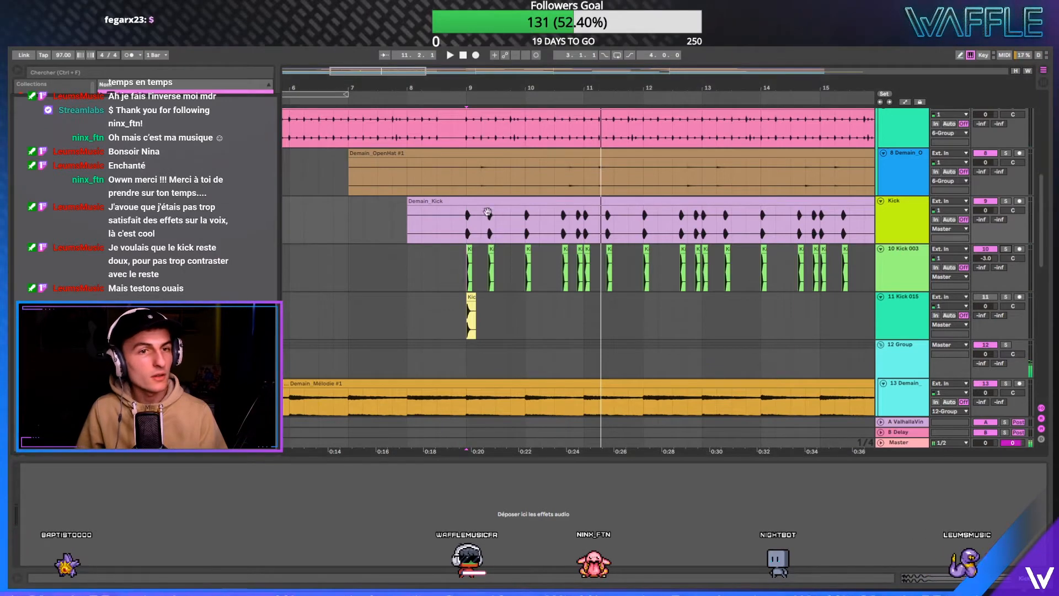
- Audition Kick 015 against the other kicks at bar 9 and remove its clip from the track
{"action": "left_click", "coordinate": [987, 297]}
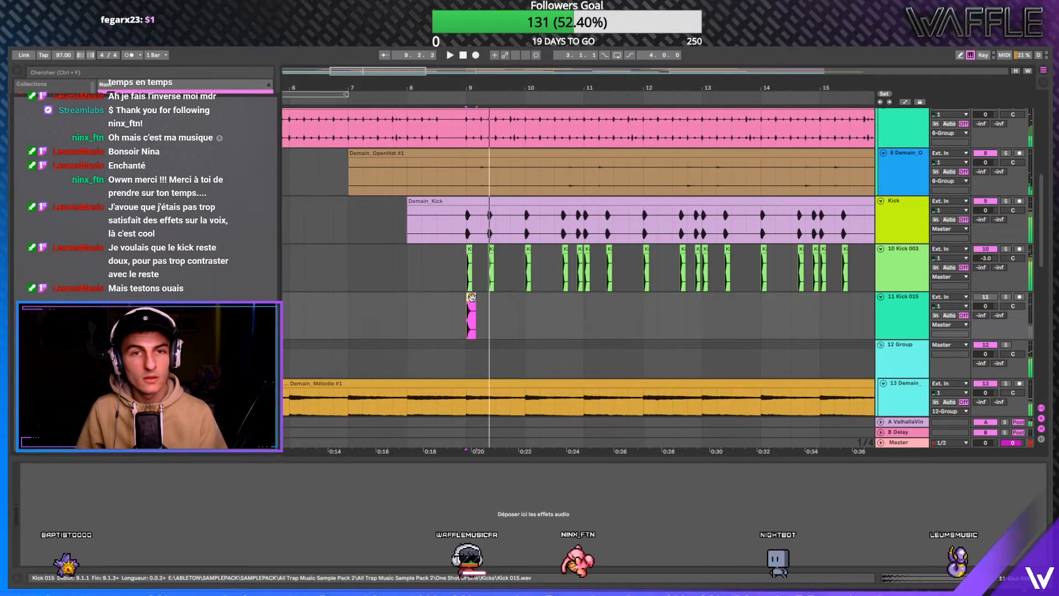
{"action": "left_click", "coordinate": [986, 297]}
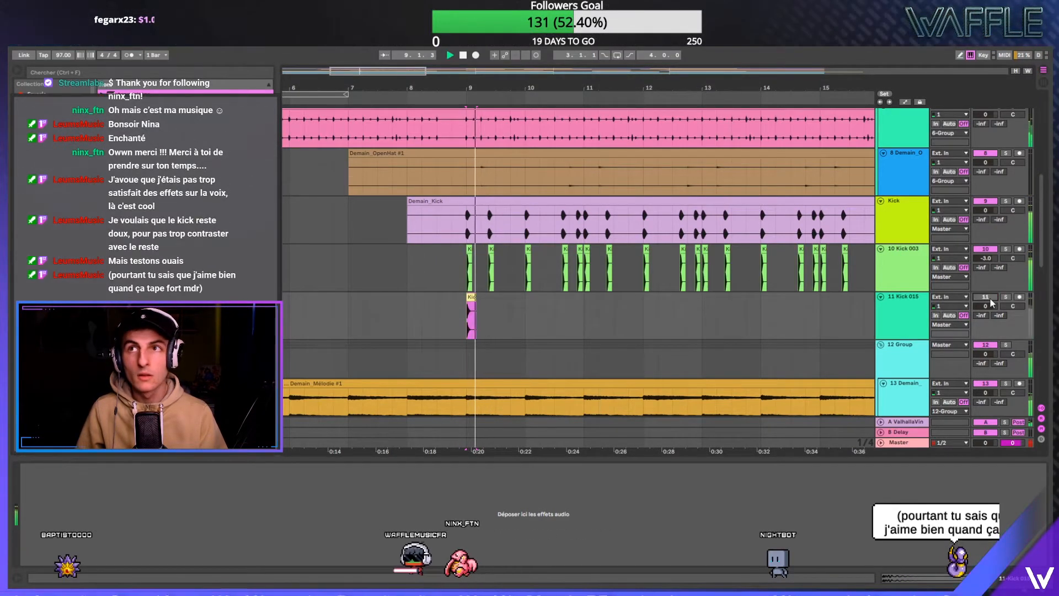
{"action": "key", "text": "space"}
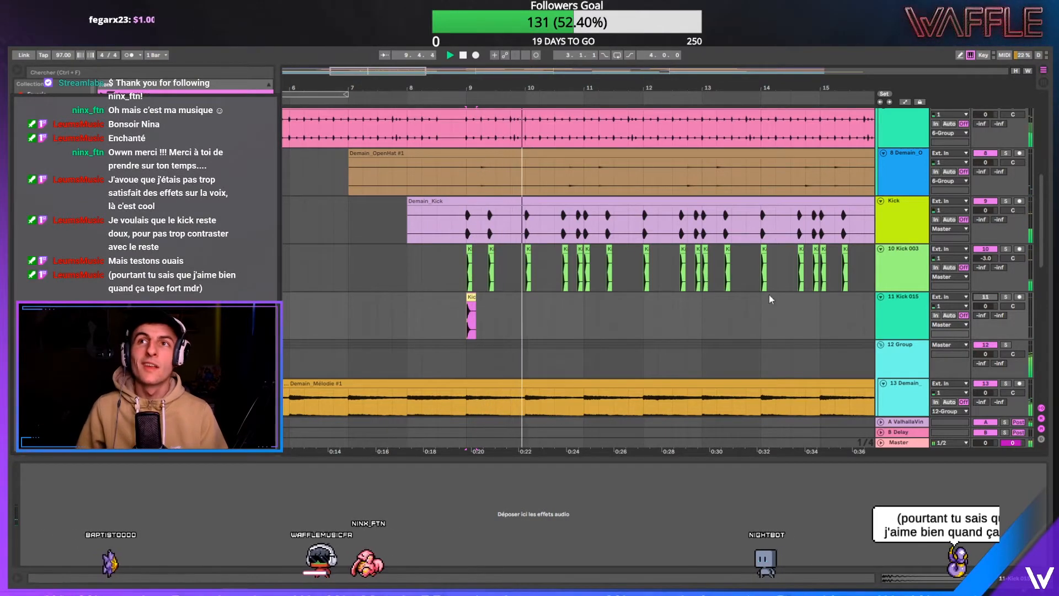
{"action": "left_click", "coordinate": [495, 315]}
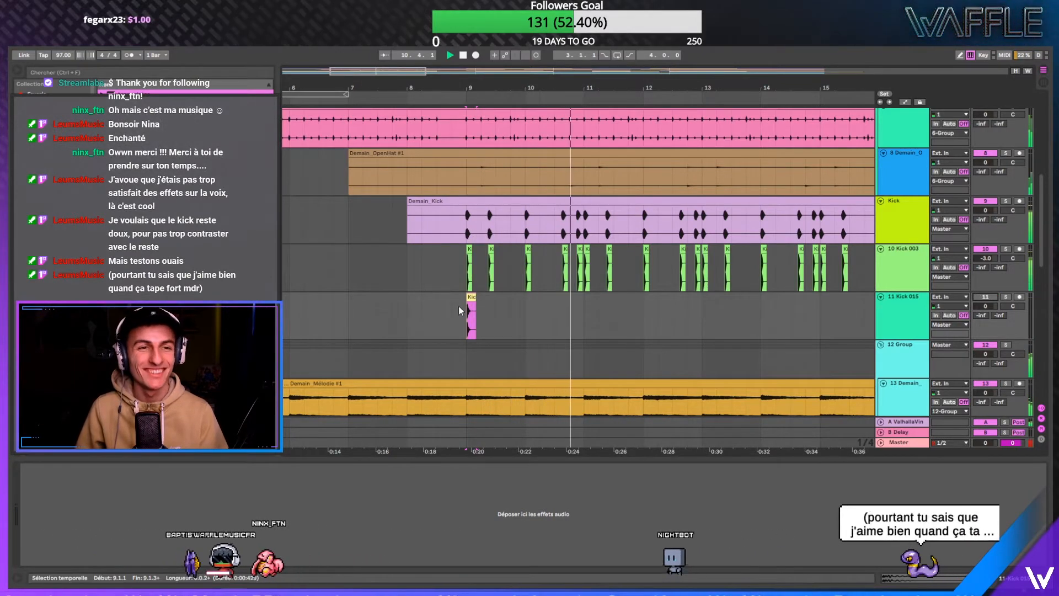
{"action": "key", "text": "ctrl+z"}
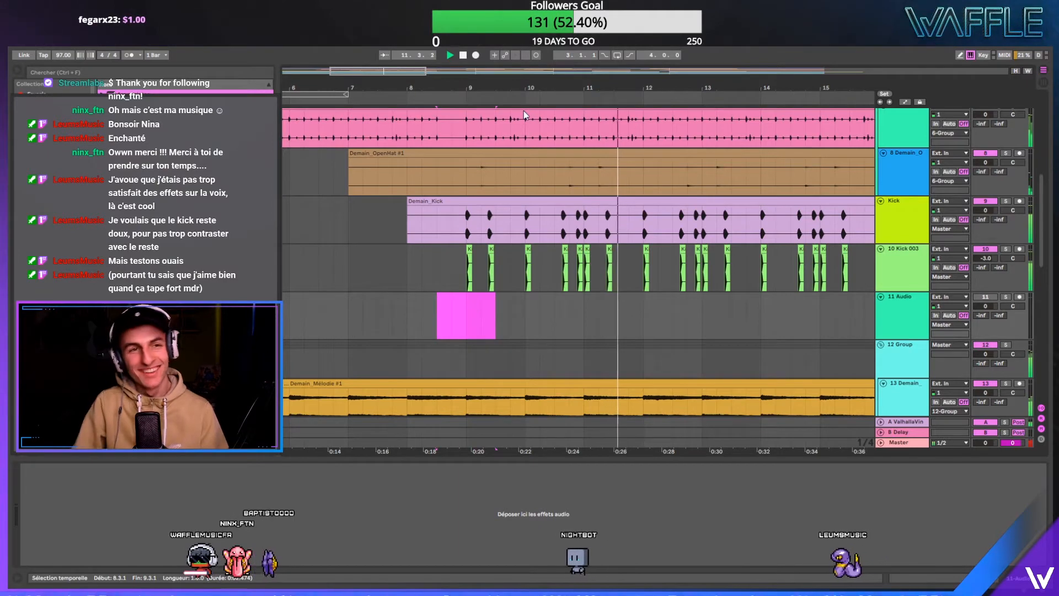
- Set the Kick 003 track volume to -5.0 dB during playback and show the Compressor on 12 Group
{"action": "key", "text": "minus"}
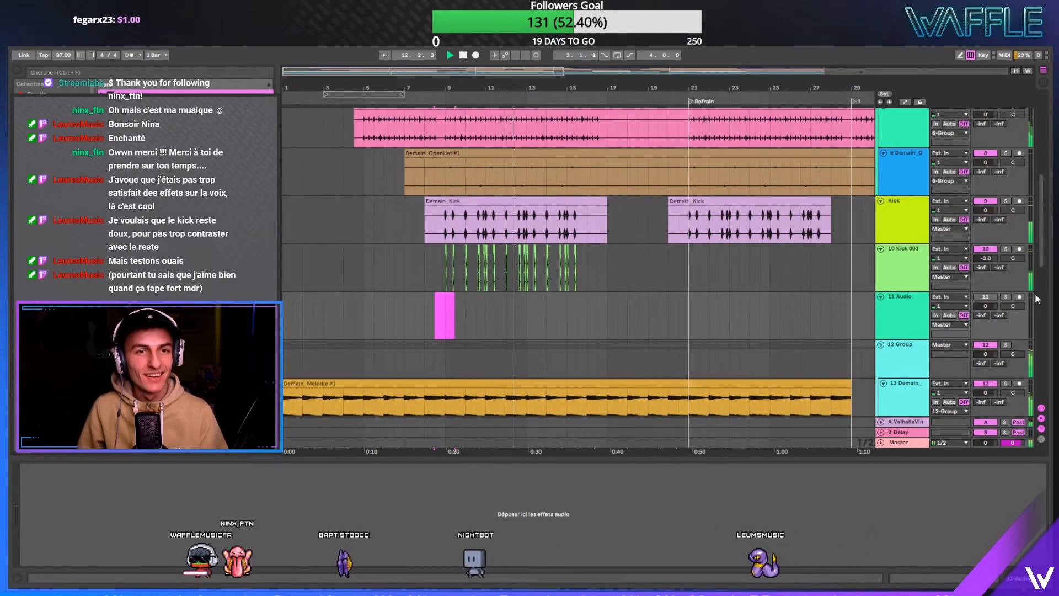
{"action": "left_click_drag", "start_coordinate": [989, 259], "coordinate": [989, 270]}
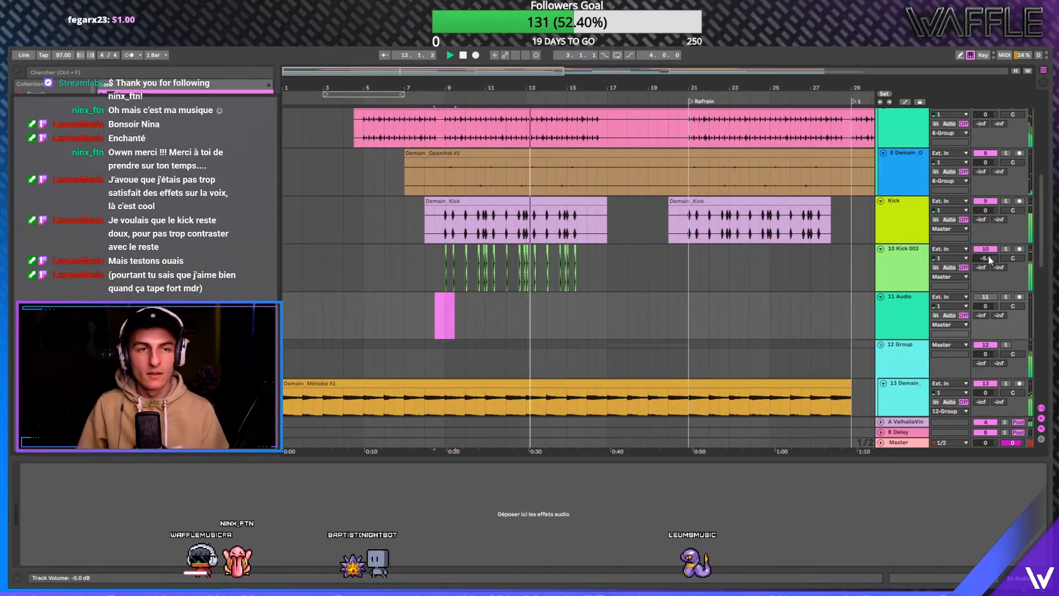
{"action": "scroll", "coordinate": [746, 342], "scroll_direction": "down", "scroll_amount": 4}
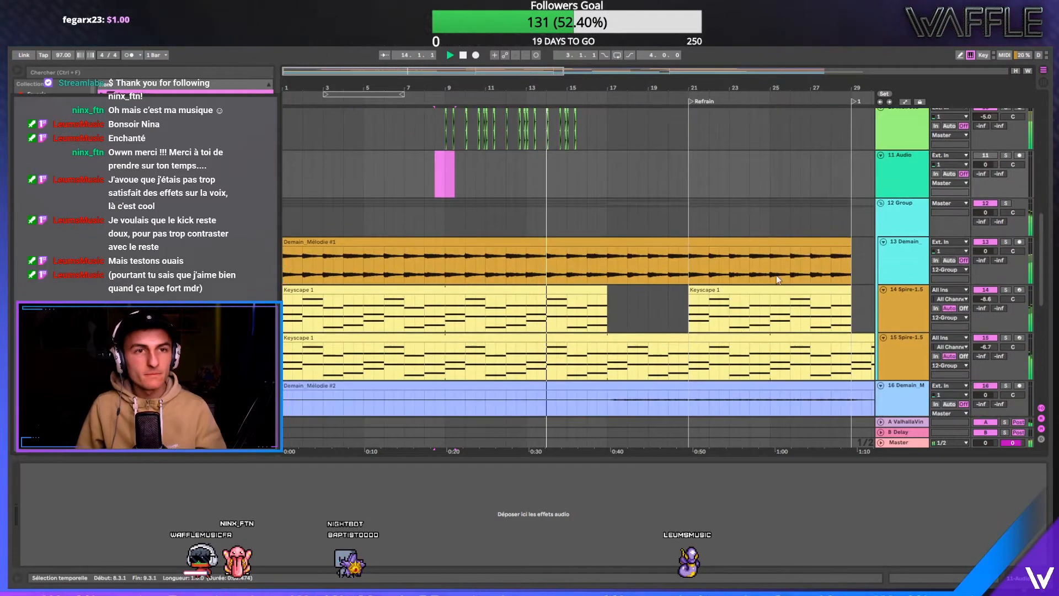
{"action": "left_click", "coordinate": [913, 211]}
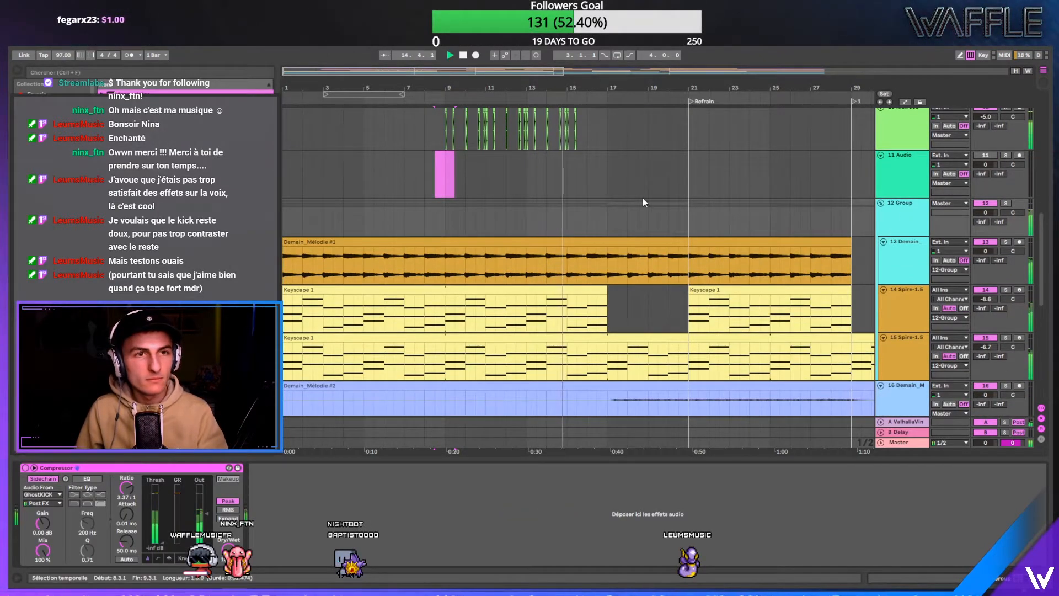
- Add an Auto Filter to the Kick 003 track with its low-pass cutoff at 3.50 kHz and solo the track during playback
{"action": "scroll", "coordinate": [644, 202], "scroll_direction": "up", "scroll_amount": 2}
{"action": "left_click", "coordinate": [900, 191]}
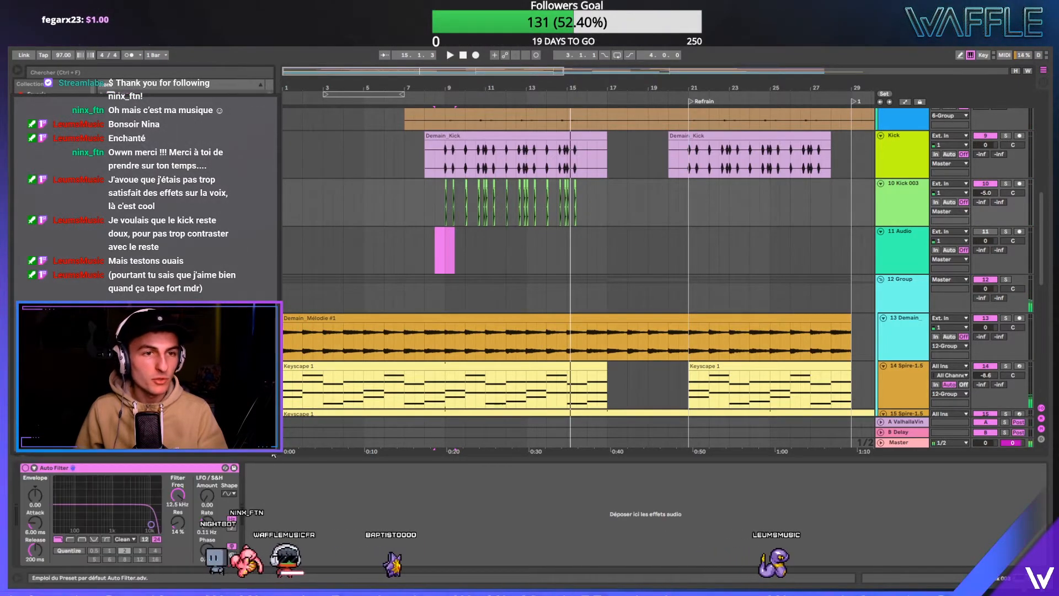
{"action": "key", "text": "space"}
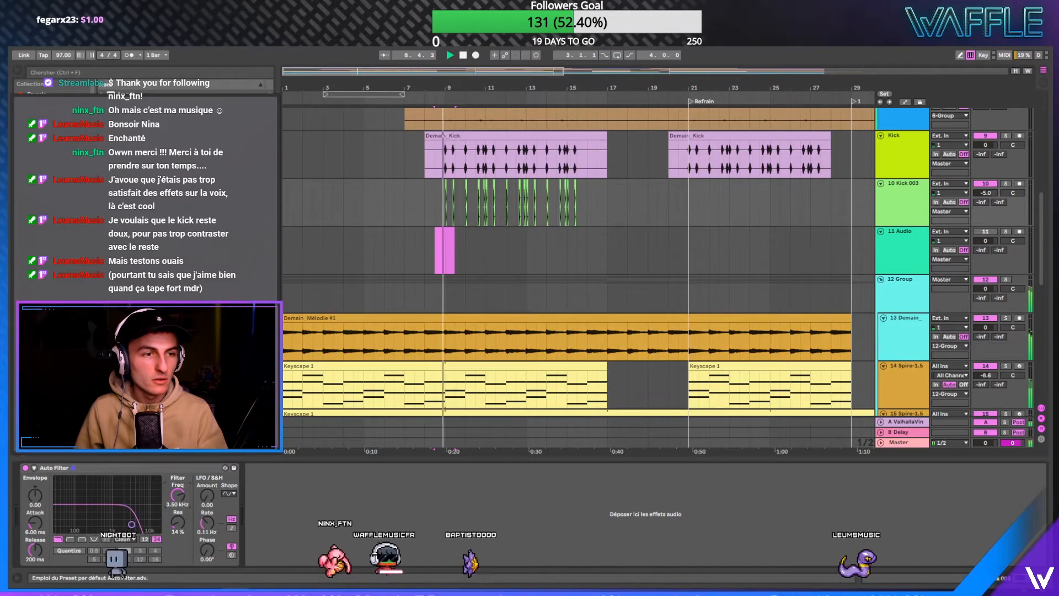
{"action": "left_click", "coordinate": [1006, 184]}
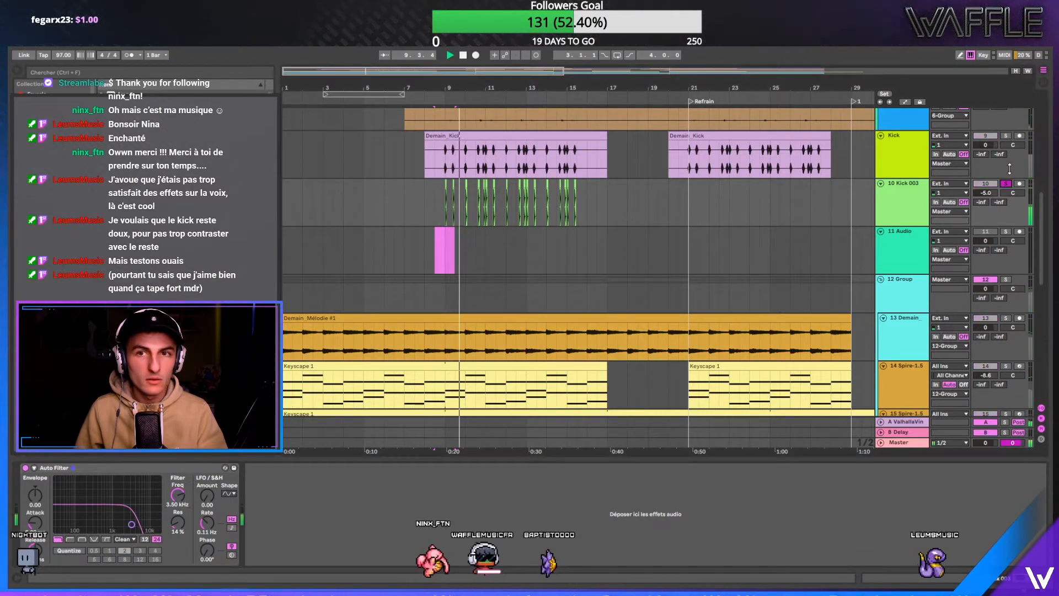
- Set the Auto Filter cutoff on Kick 003 to 2.43 kHz, comparing it soloed with Kick and in the full mix
{"action": "left_click", "coordinate": [1005, 135], "text": "ctrl"}
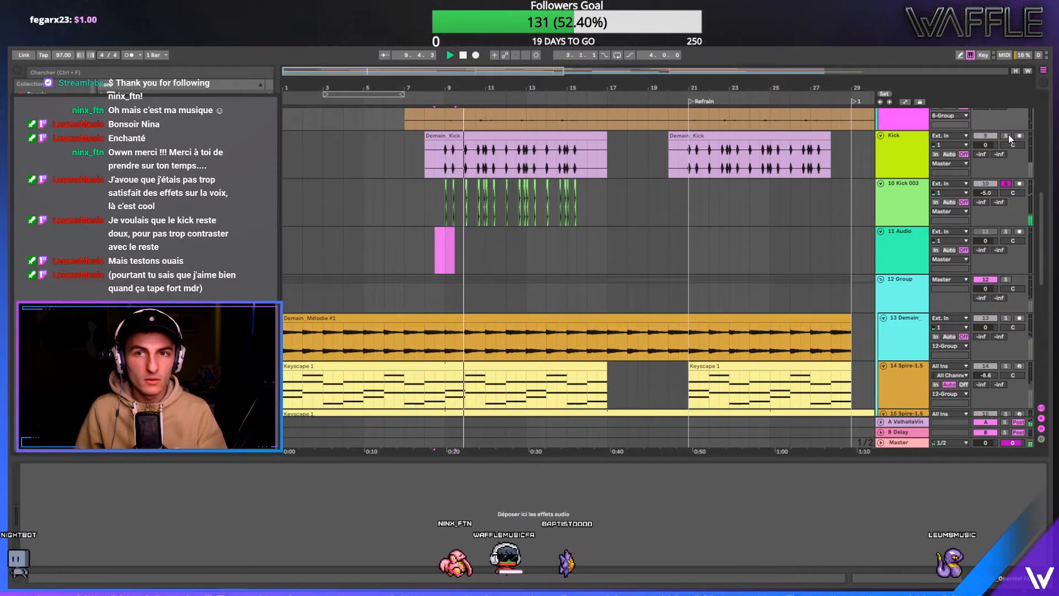
{"action": "left_click", "coordinate": [941, 182]}
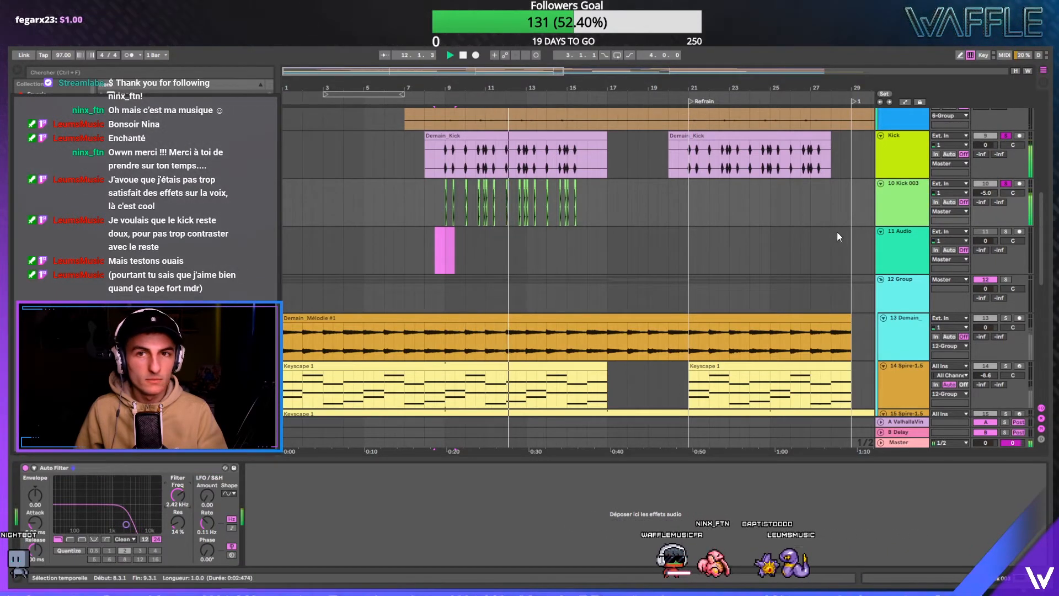
{"action": "left_click", "coordinate": [1006, 183]}
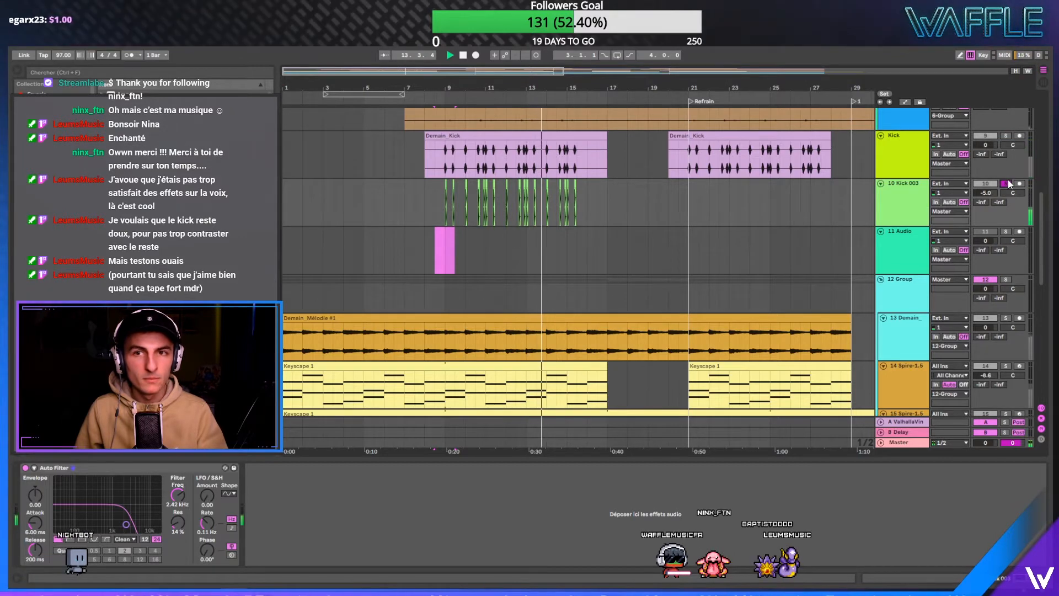
{"action": "double_click", "coordinate": [1006, 183]}
{"action": "left_click", "coordinate": [439, 188]}
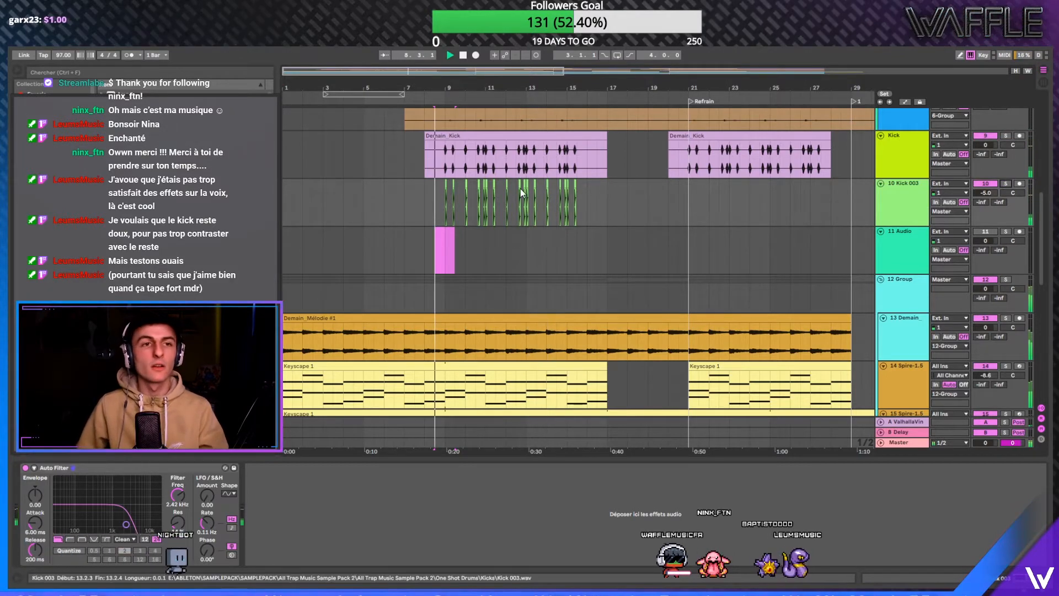
{"action": "key", "text": "space"}
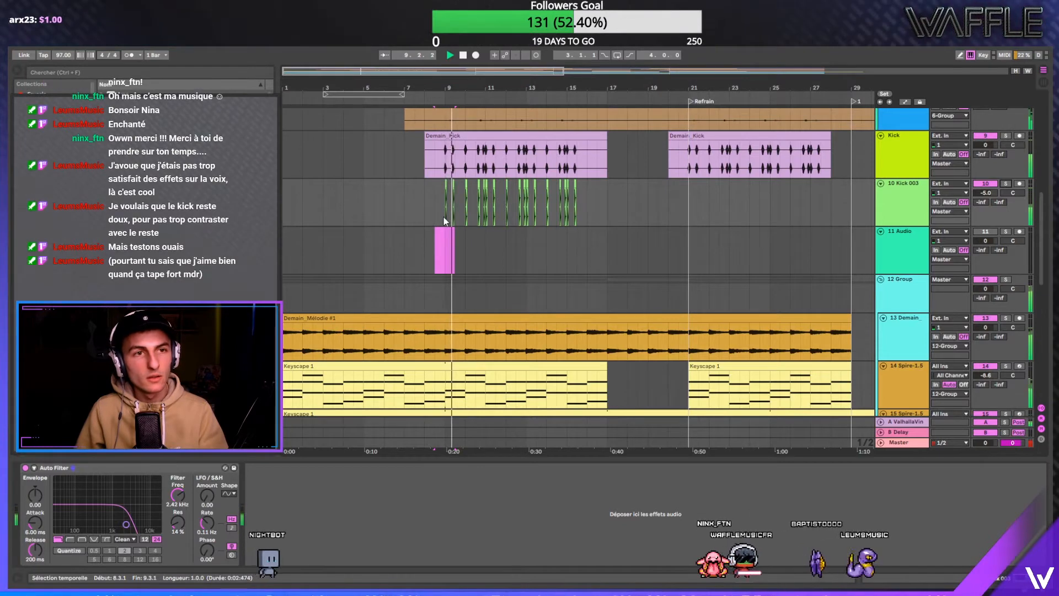
- Copy the four bars of Kick 003 hits starting at bar 9 and paste them at bars 21 and 25
{"action": "left_click_drag", "start_coordinate": [444, 217], "coordinate": [528, 187]}
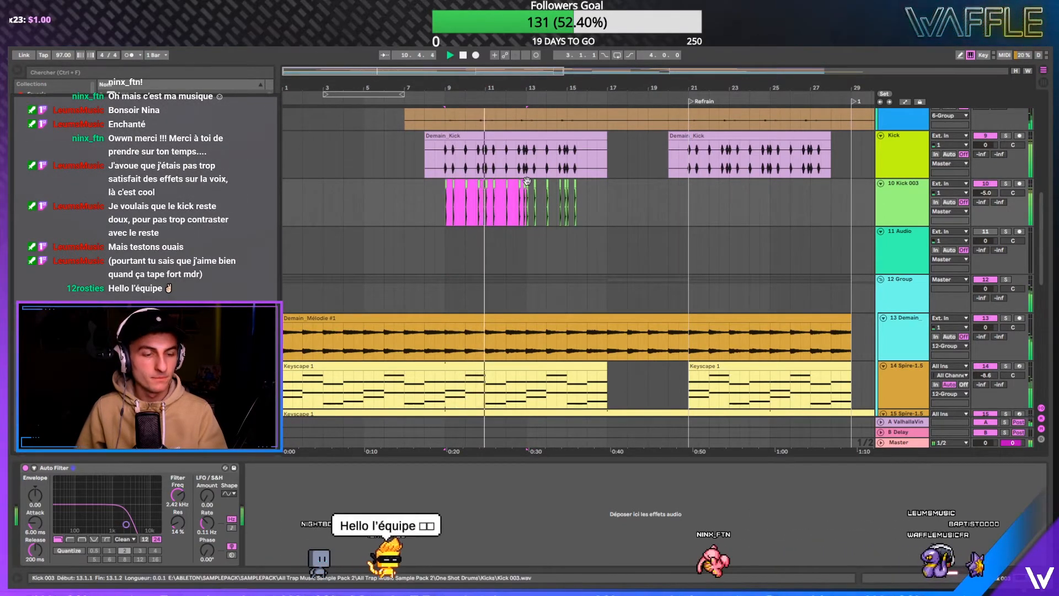
{"action": "left_click", "coordinate": [690, 190]}
{"action": "key", "text": "ctrl+v"}
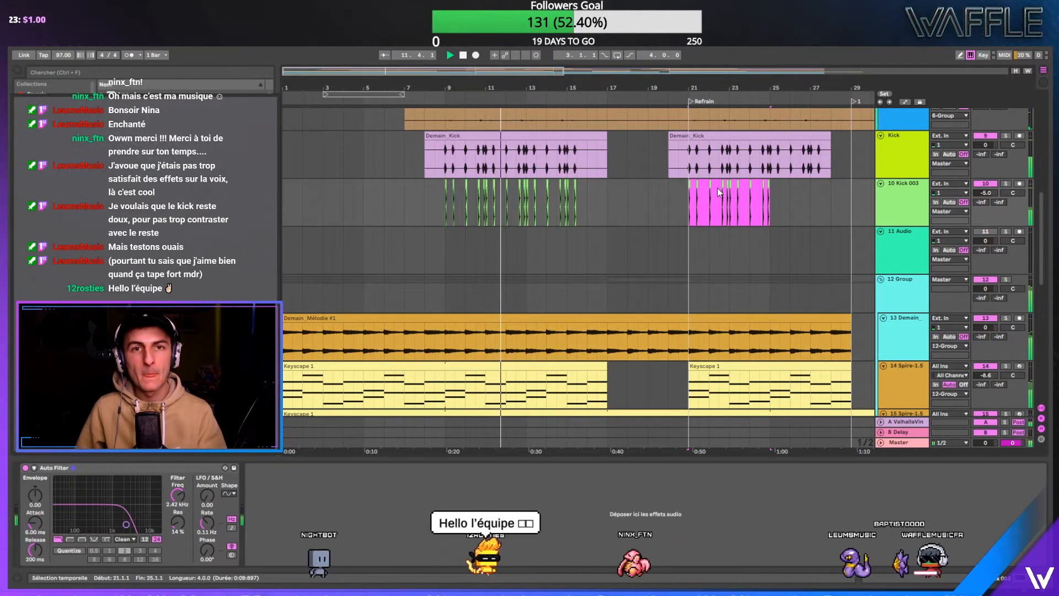
{"action": "key", "text": "ctrl+v"}
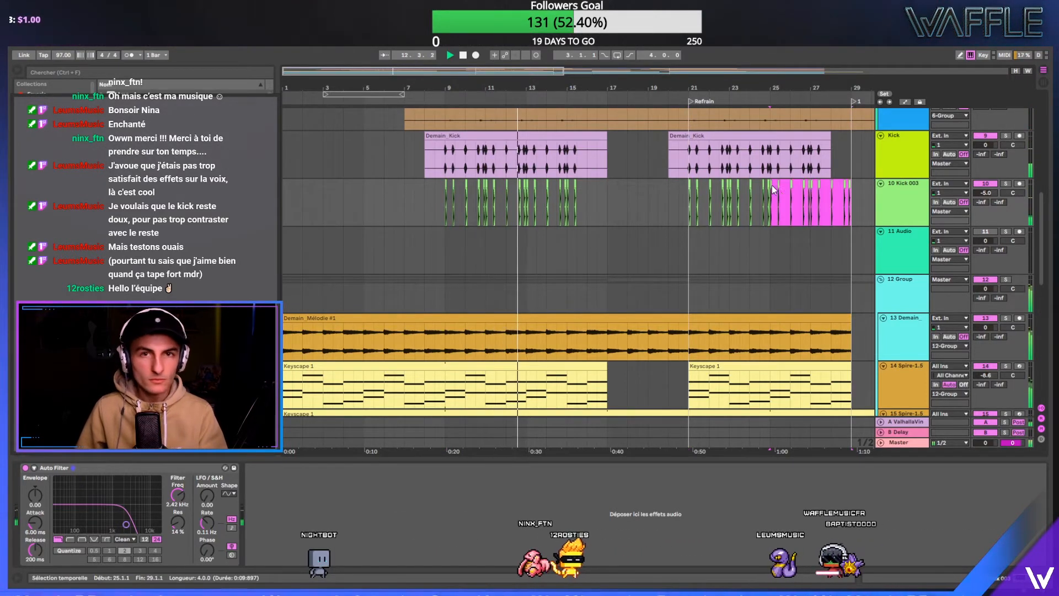
- Clear the Kick 003 hits from bar 28 onward and paste the copied four bars at bar 33
{"action": "left_click_drag", "start_coordinate": [820, 81], "coordinate": [634, 82]}
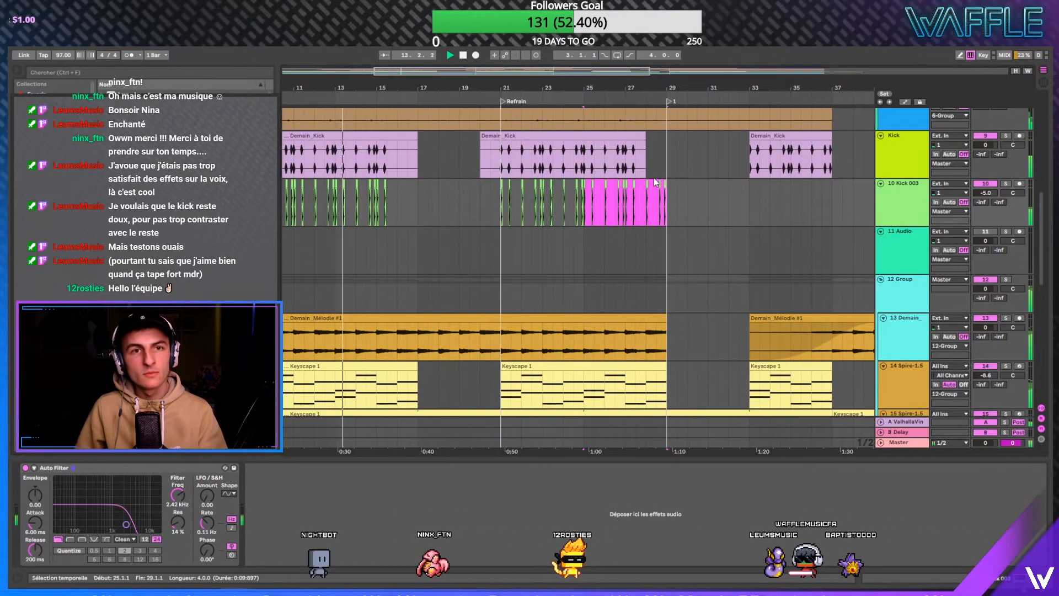
{"action": "left_click", "coordinate": [664, 188]}
{"action": "left_click", "coordinate": [694, 184], "text": "shift"}
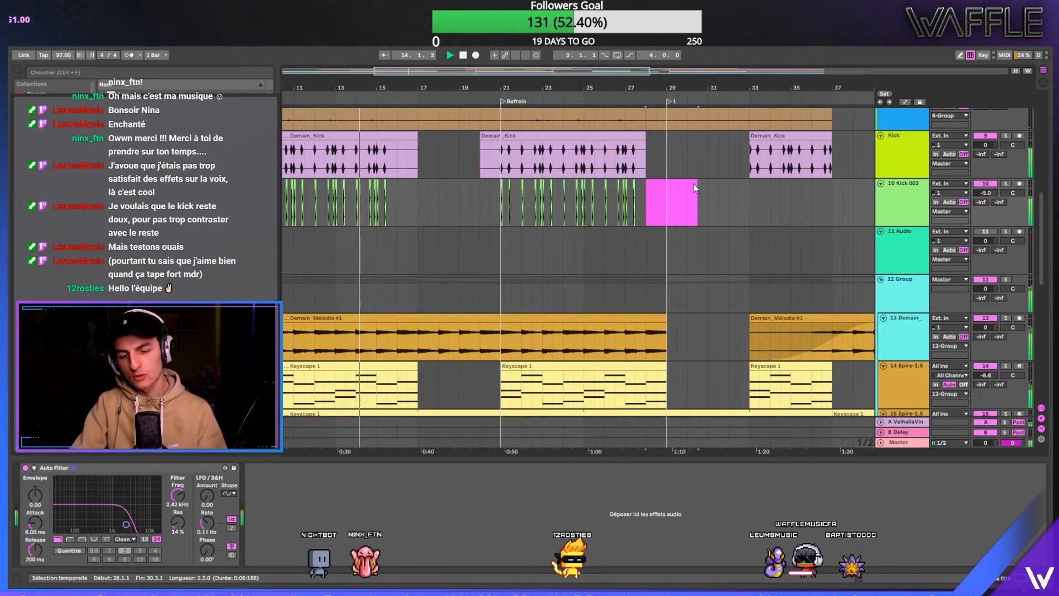
{"action": "left_click", "coordinate": [748, 190]}
{"action": "key", "text": "ctrl+v"}
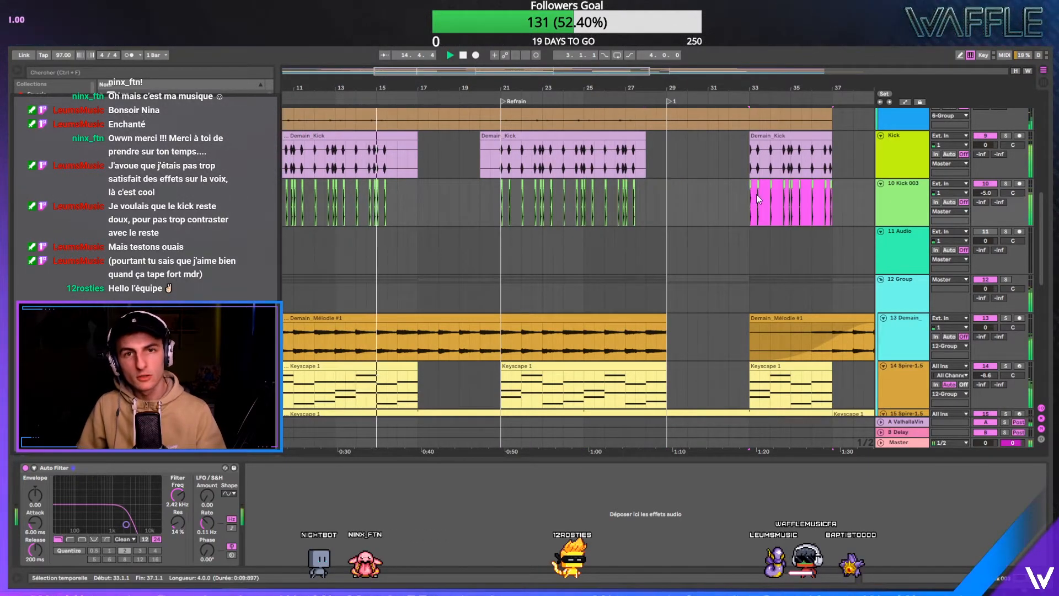
{"action": "left_click_drag", "start_coordinate": [813, 81], "coordinate": [812, 45]}
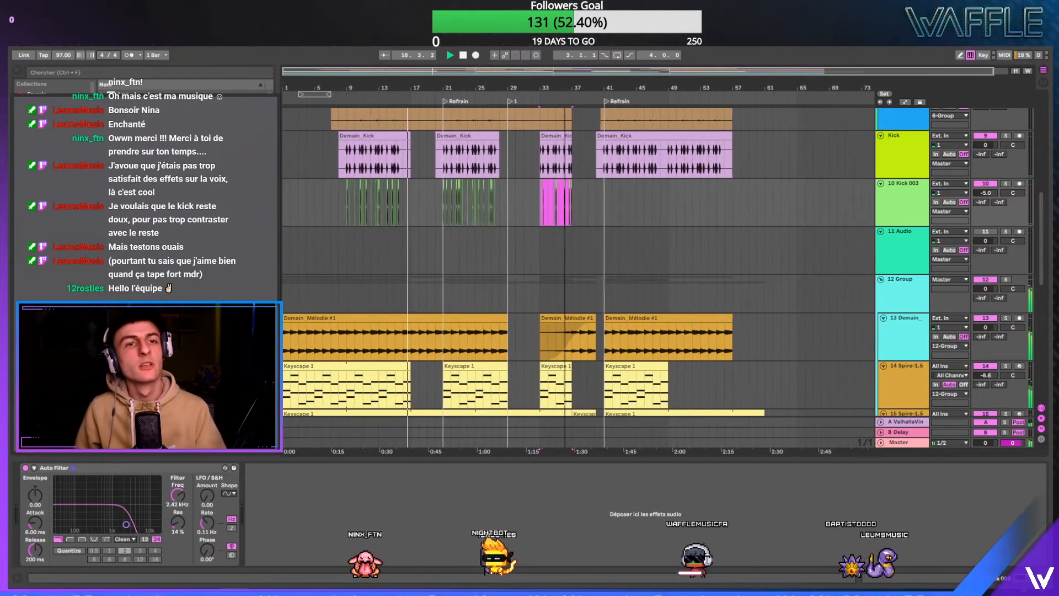
- Remove the section from 20.3 to 21.1 just before the Refrain on the 15 Spire-1.5 and Demain_Mélodie #2 tracks
{"action": "left_click_drag", "start_coordinate": [368, 87], "coordinate": [398, 98]}
{"action": "left_click", "coordinate": [460, 241]}
{"action": "scroll", "coordinate": [460, 241], "scroll_direction": "down", "scroll_amount": 2}
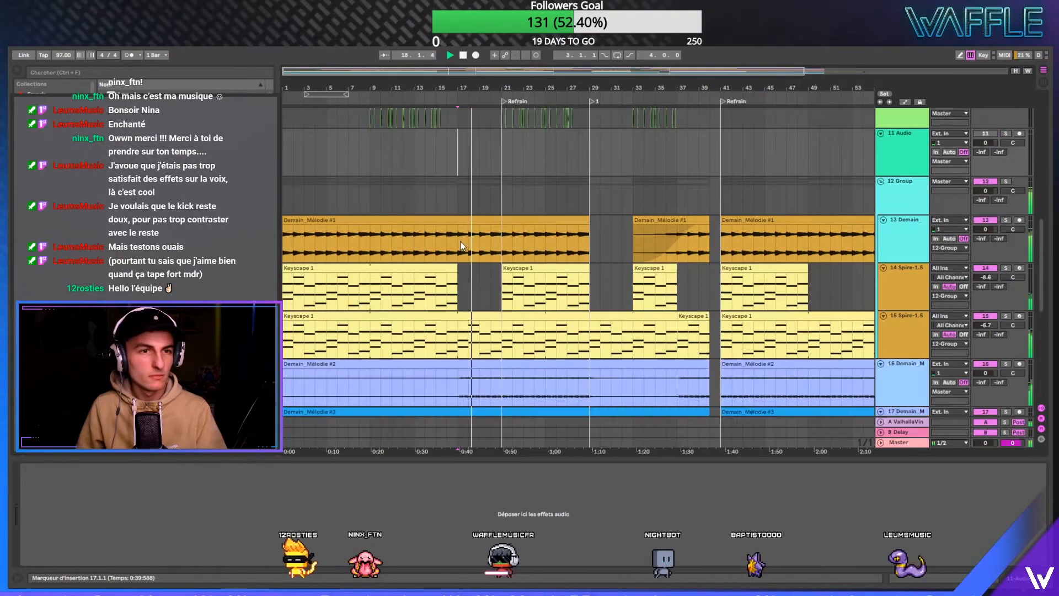
{"action": "scroll", "coordinate": [460, 241], "scroll_direction": "down", "scroll_amount": 3}
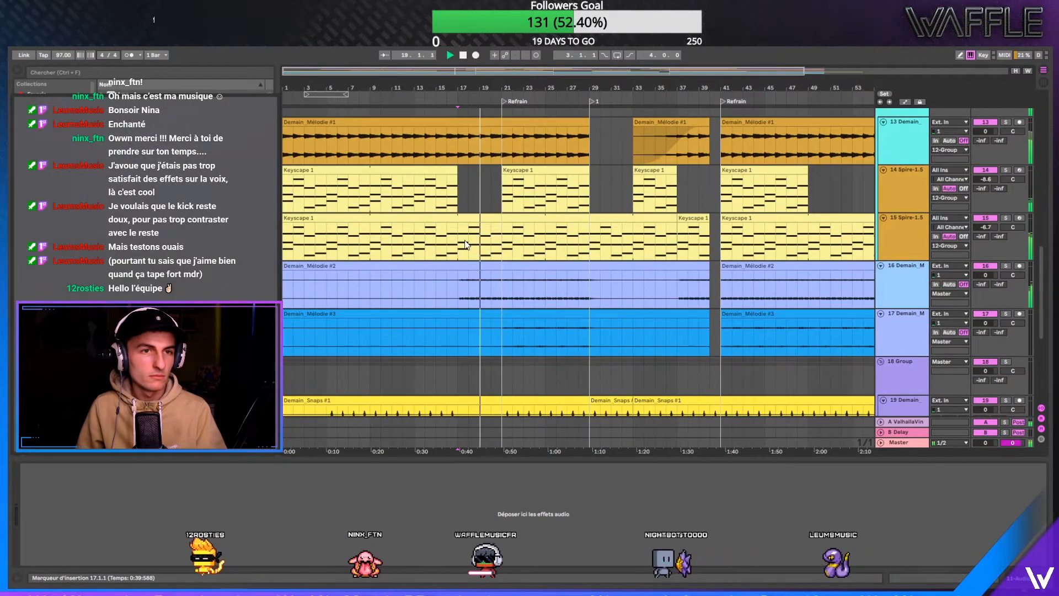
{"action": "scroll", "coordinate": [474, 221], "scroll_direction": "down", "scroll_amount": 2}
{"action": "left_click_drag", "start_coordinate": [495, 75], "coordinate": [503, 169]}
{"action": "left_click_drag", "start_coordinate": [550, 89], "coordinate": [550, 76]}
{"action": "left_click", "coordinate": [435, 99]}
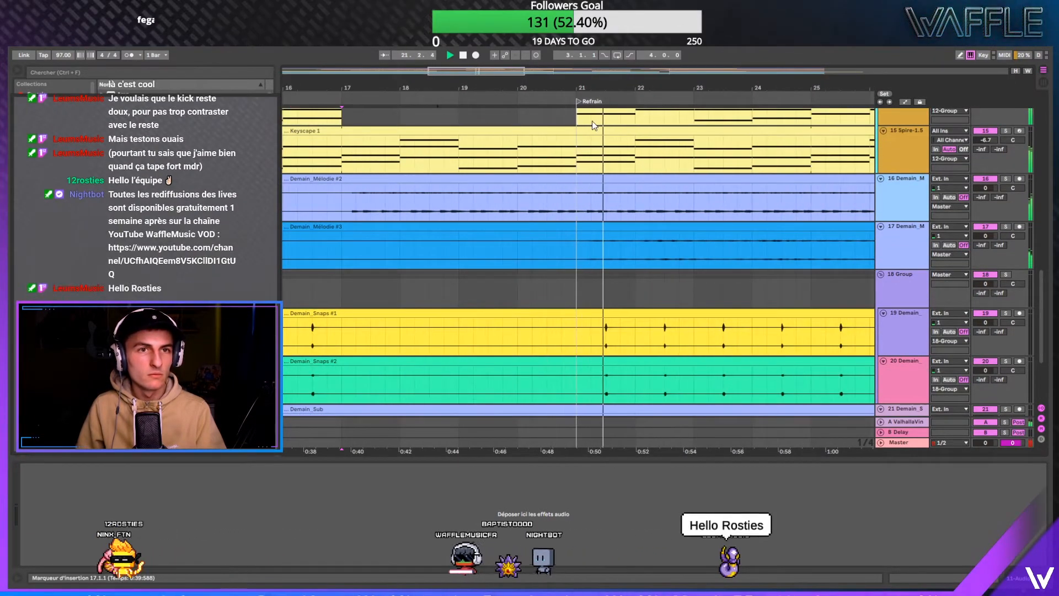
{"action": "left_click", "coordinate": [571, 130]}
{"action": "left_click_drag", "start_coordinate": [574, 145], "coordinate": [550, 132]}
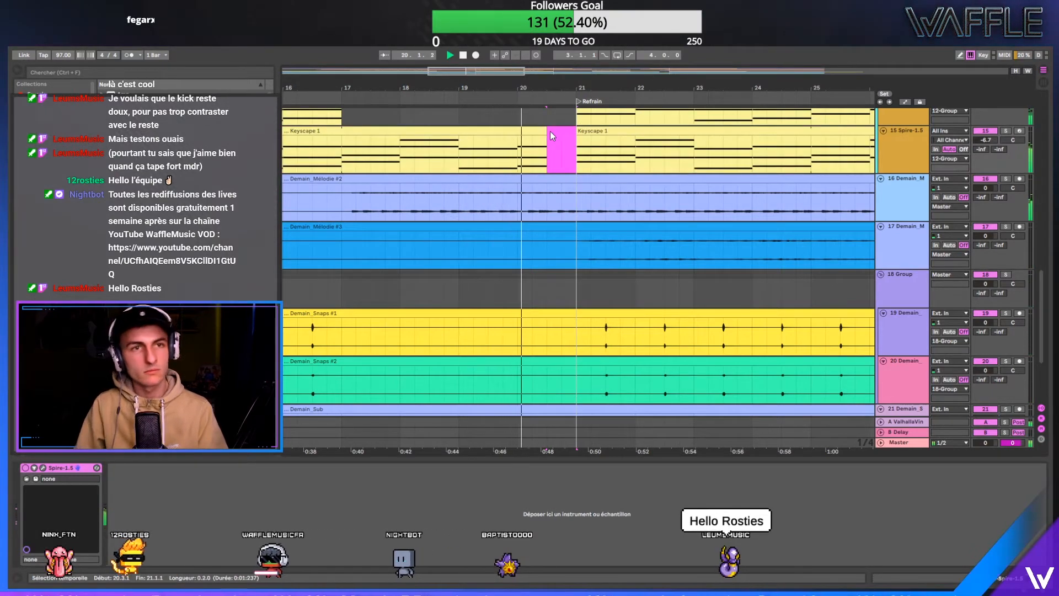
{"action": "key", "text": "ctrl+e"}
{"action": "left_click_drag", "start_coordinate": [557, 182], "coordinate": [549, 182]}
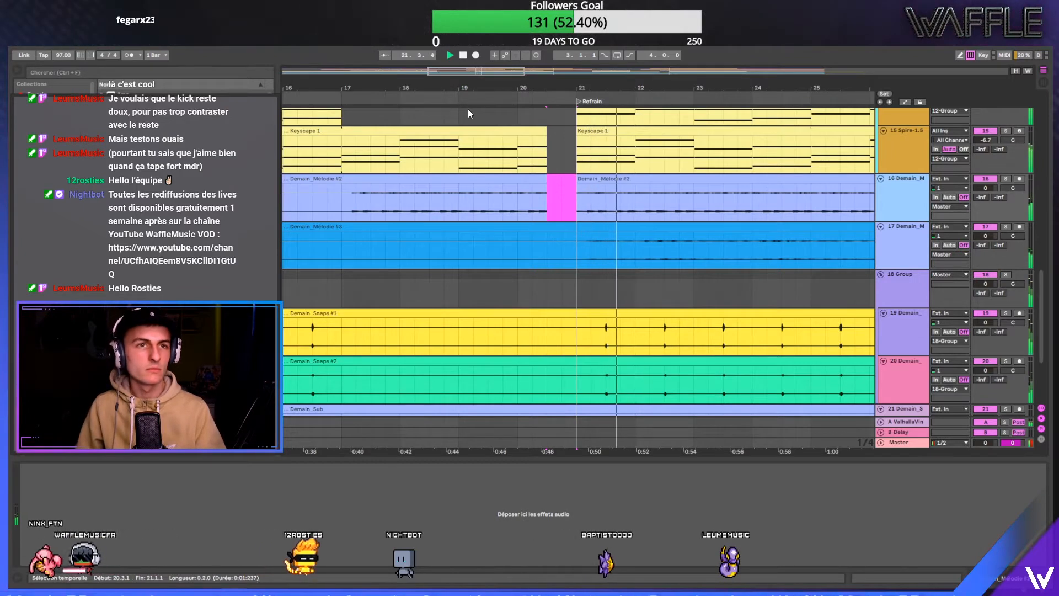
- Play the transition into the first Refrain and look through the kick, melody, snap, sub and vocal tracks
{"action": "left_click", "coordinate": [485, 103]}
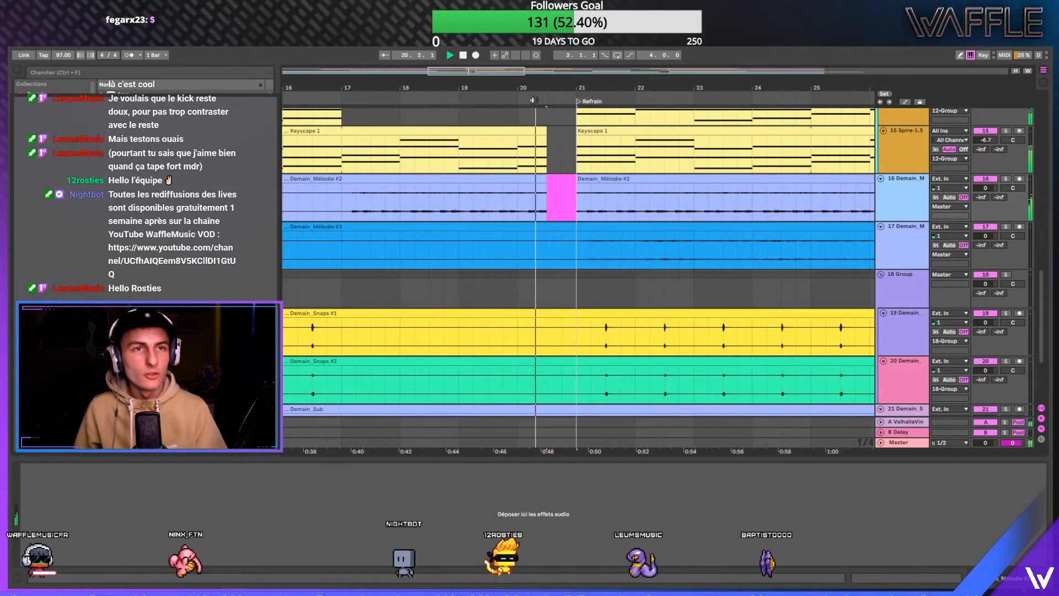
{"action": "left_click_drag", "start_coordinate": [541, 98], "coordinate": [541, 91]}
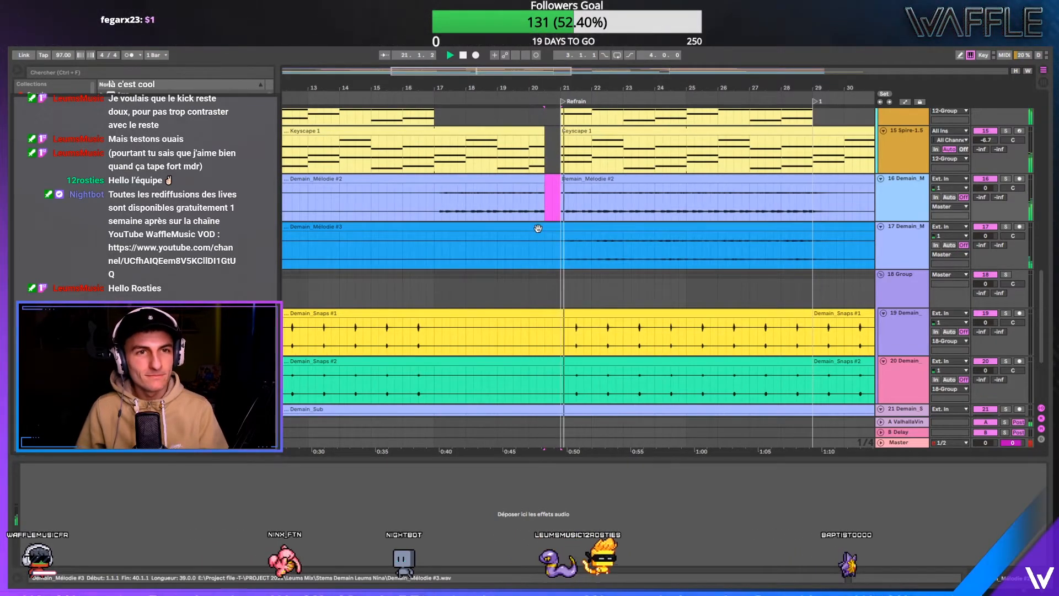
{"action": "scroll", "coordinate": [539, 230], "scroll_direction": "down", "scroll_amount": 3}
{"action": "scroll", "coordinate": [539, 230], "scroll_direction": "up", "scroll_amount": 4}
{"action": "scroll", "coordinate": [540, 230], "scroll_direction": "up", "scroll_amount": 5}
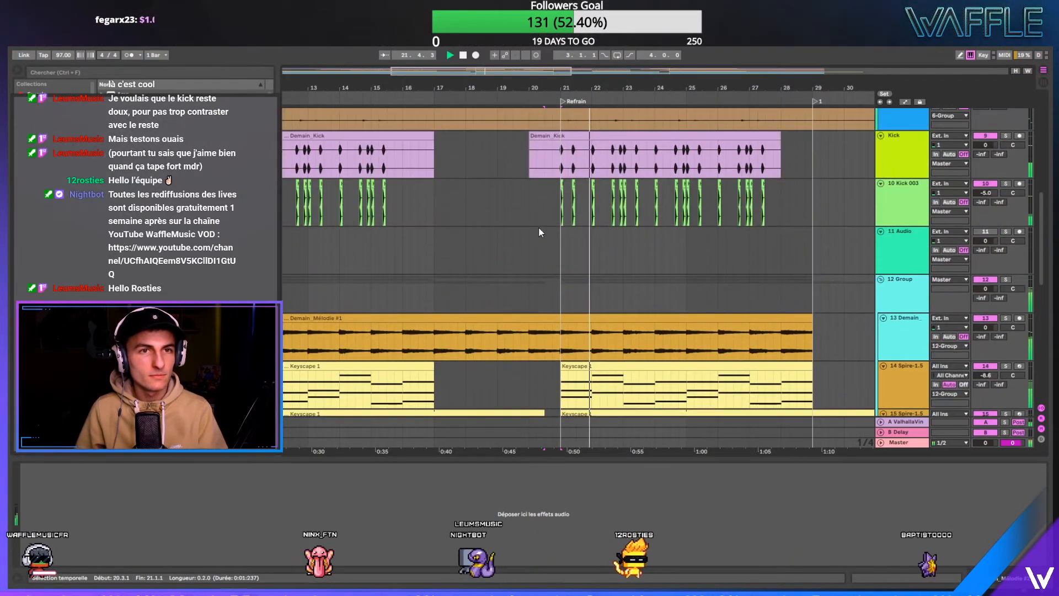
{"action": "scroll", "coordinate": [538, 227], "scroll_direction": "down", "scroll_amount": 2}
{"action": "scroll", "coordinate": [539, 226], "scroll_direction": "down", "scroll_amount": 2}
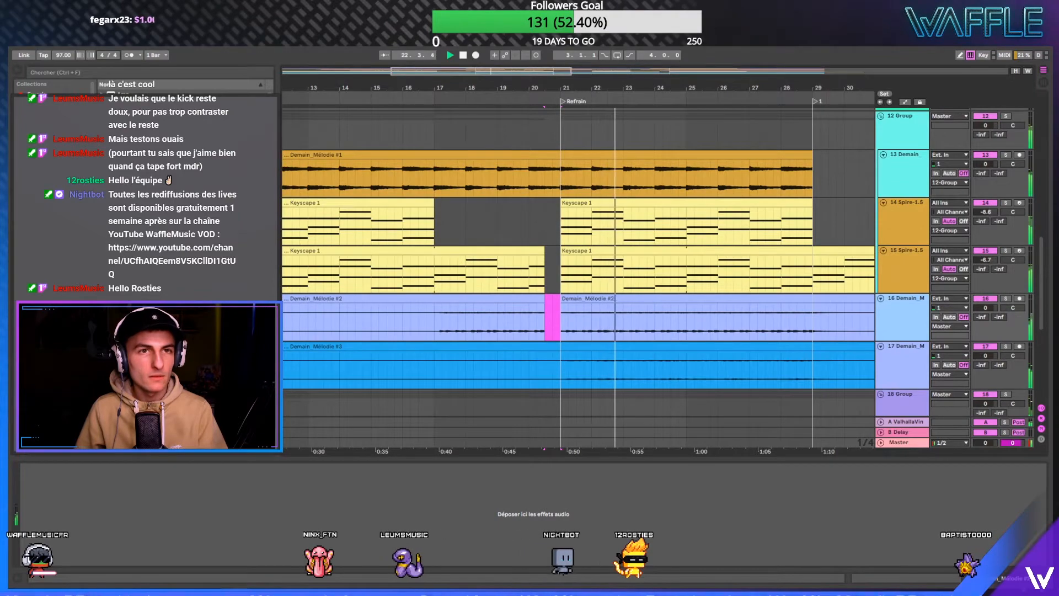
{"action": "scroll", "coordinate": [468, 125], "scroll_direction": "down", "scroll_amount": 6}
{"action": "scroll", "coordinate": [459, 187], "scroll_direction": "up", "scroll_amount": 3}
{"action": "left_click", "coordinate": [460, 178]}
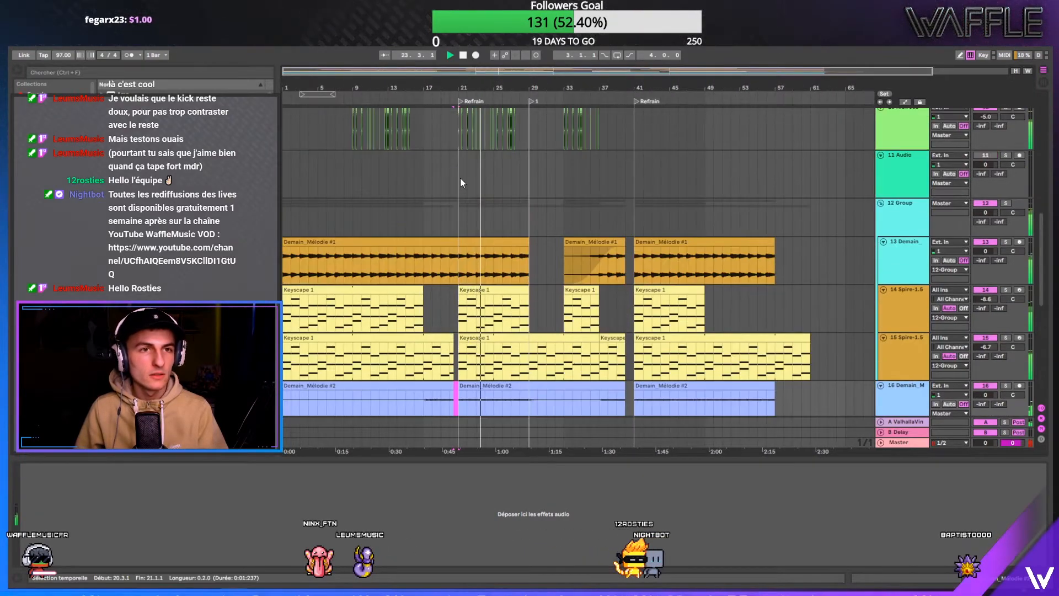
{"action": "scroll", "coordinate": [458, 203], "scroll_direction": "down", "scroll_amount": 8}
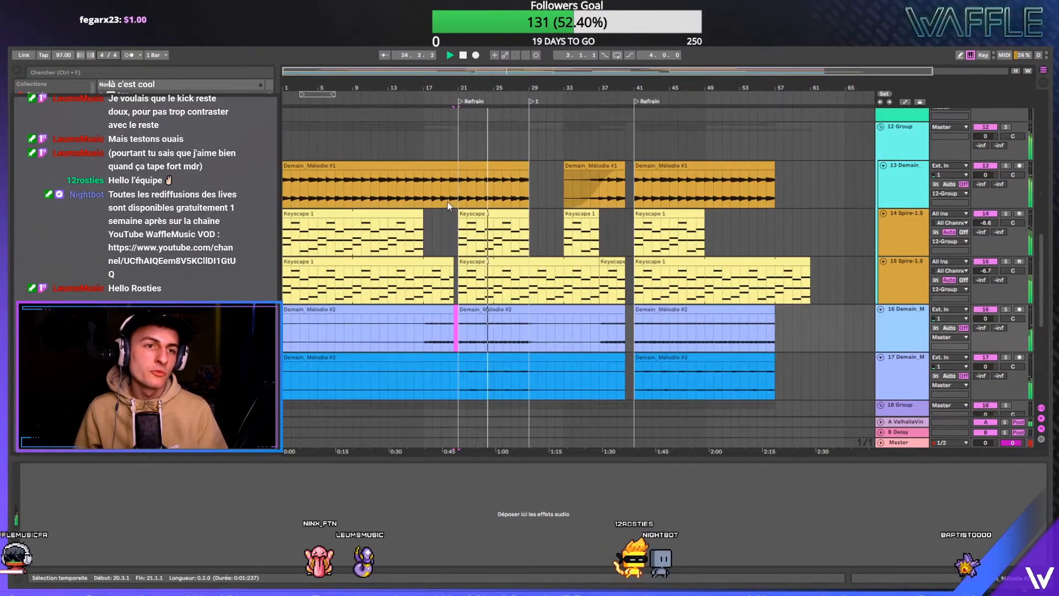
{"action": "scroll", "coordinate": [447, 200], "scroll_direction": "down", "scroll_amount": 2}
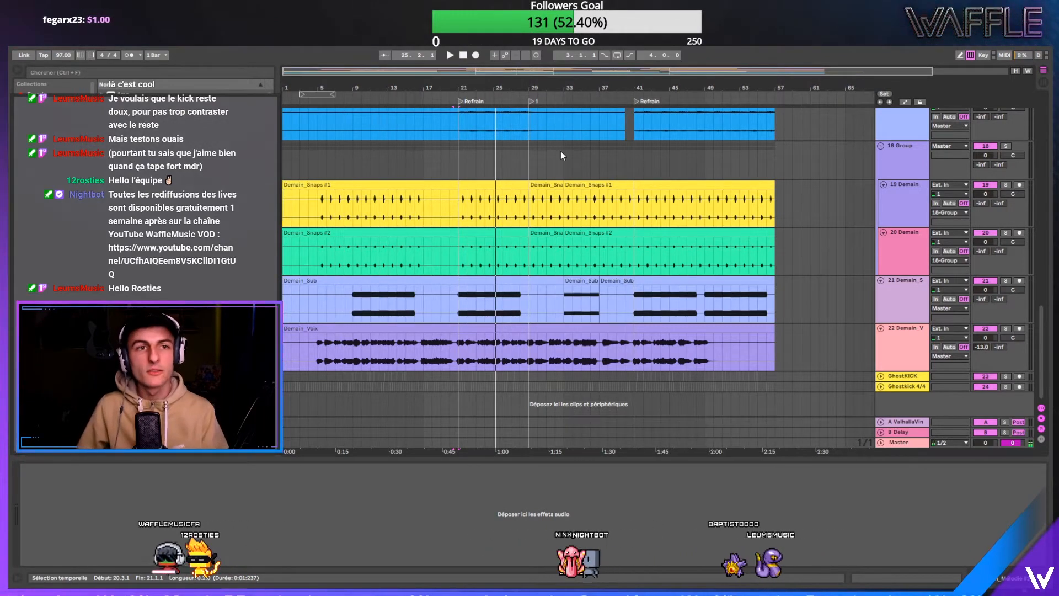
- Insert an audio track below Demain_Mélodie #3 and open its list of input sources
{"action": "left_click", "coordinate": [893, 132]}
{"action": "right_click", "coordinate": [894, 133]}
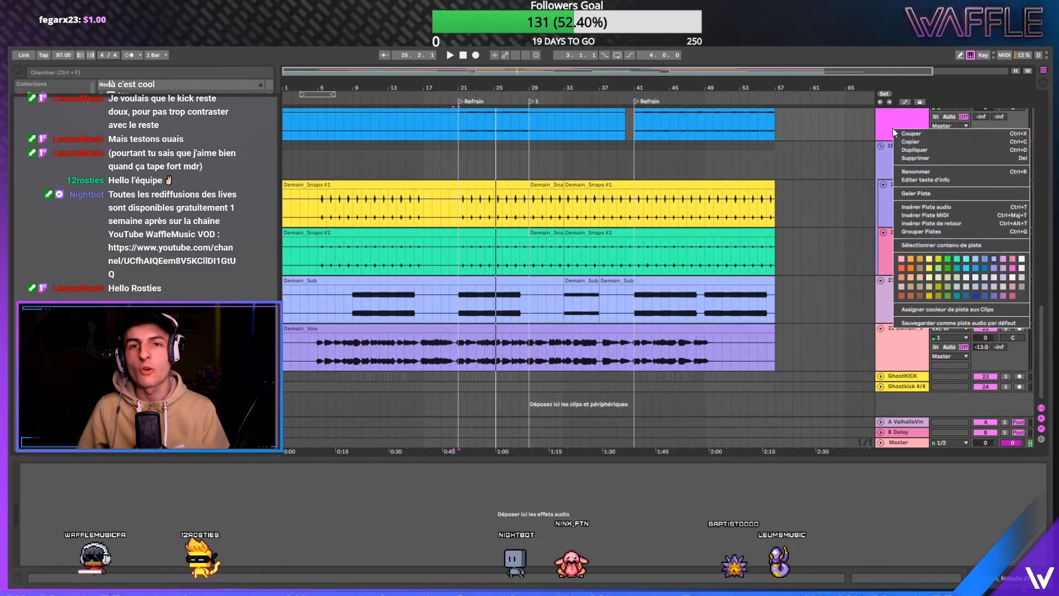
{"action": "left_click", "coordinate": [909, 207]}
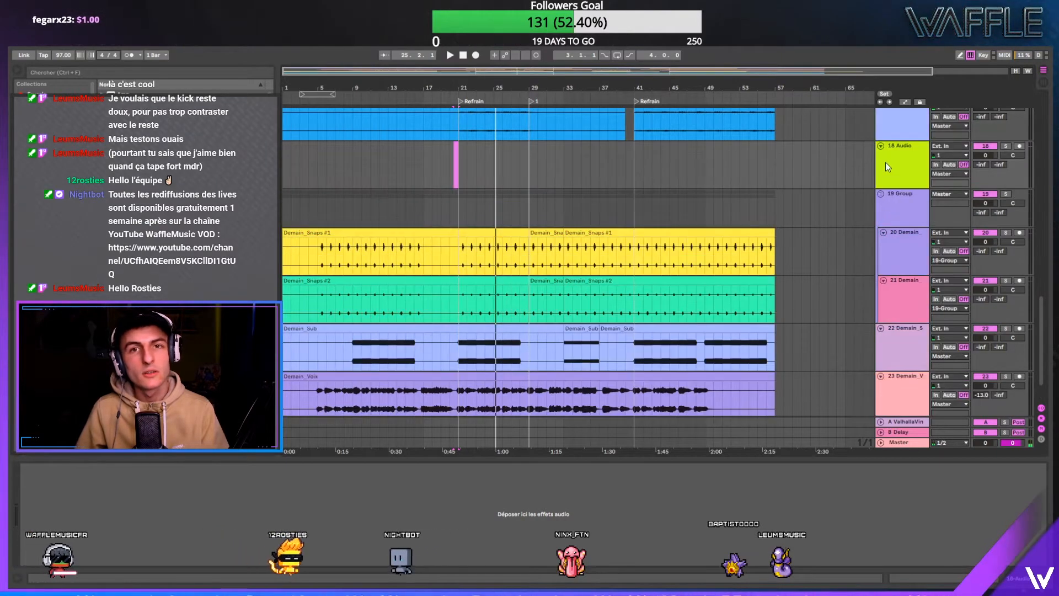
{"action": "left_click", "coordinate": [888, 163]}
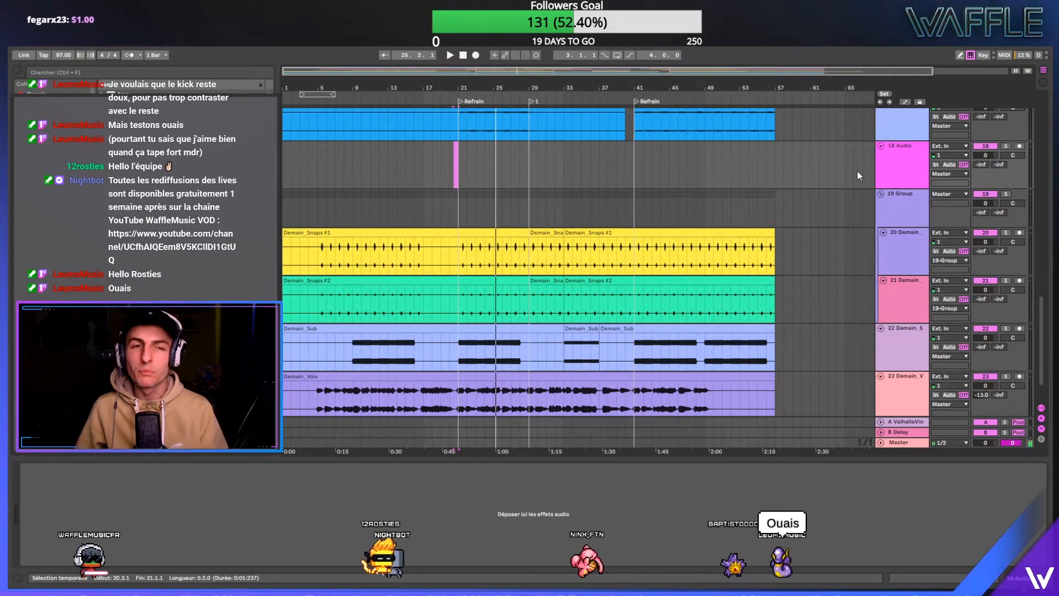
{"action": "scroll", "coordinate": [987, 309], "scroll_direction": "up", "scroll_amount": 5}
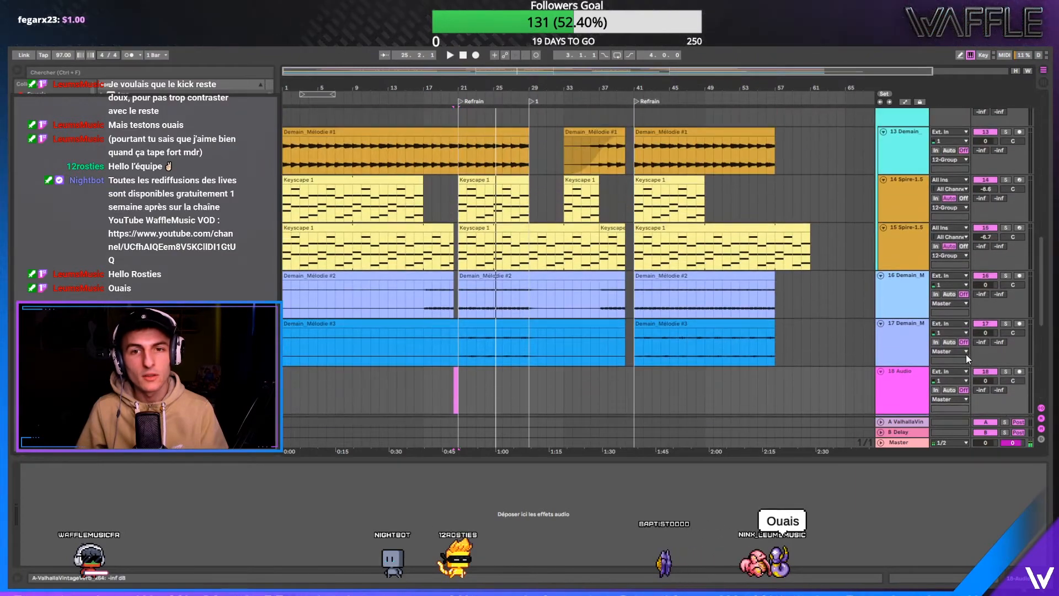
{"action": "left_click", "coordinate": [914, 378]}
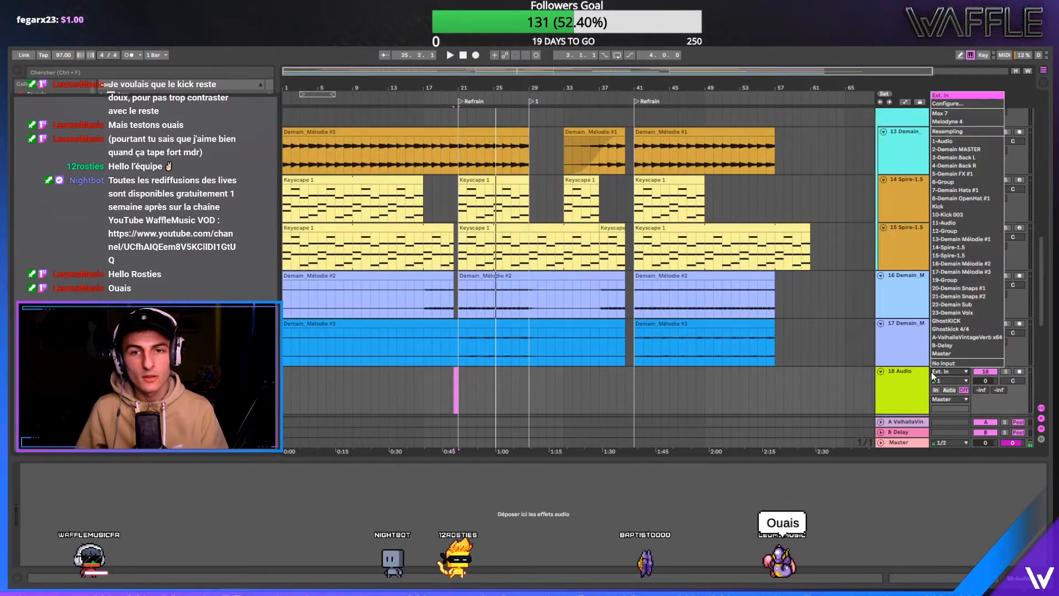
- Insert an audio track below 1 Audio with the Vocal Waffle 1 rack and delete Auto-Tune EFX from that rack
{"action": "scroll", "coordinate": [809, 297], "scroll_direction": "up", "scroll_amount": 10}
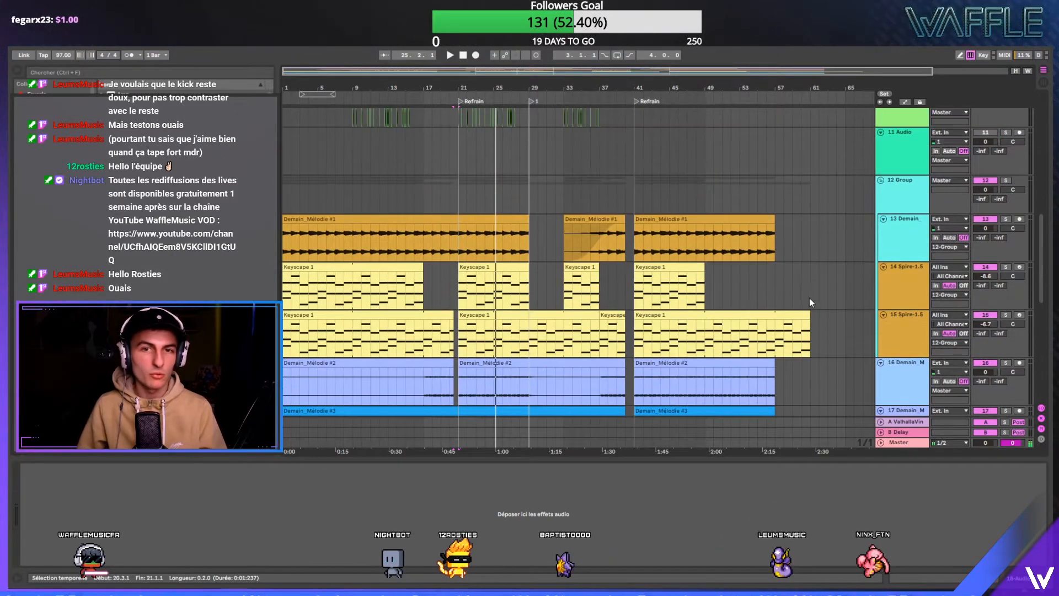
{"action": "key", "text": "ctrl+t"}
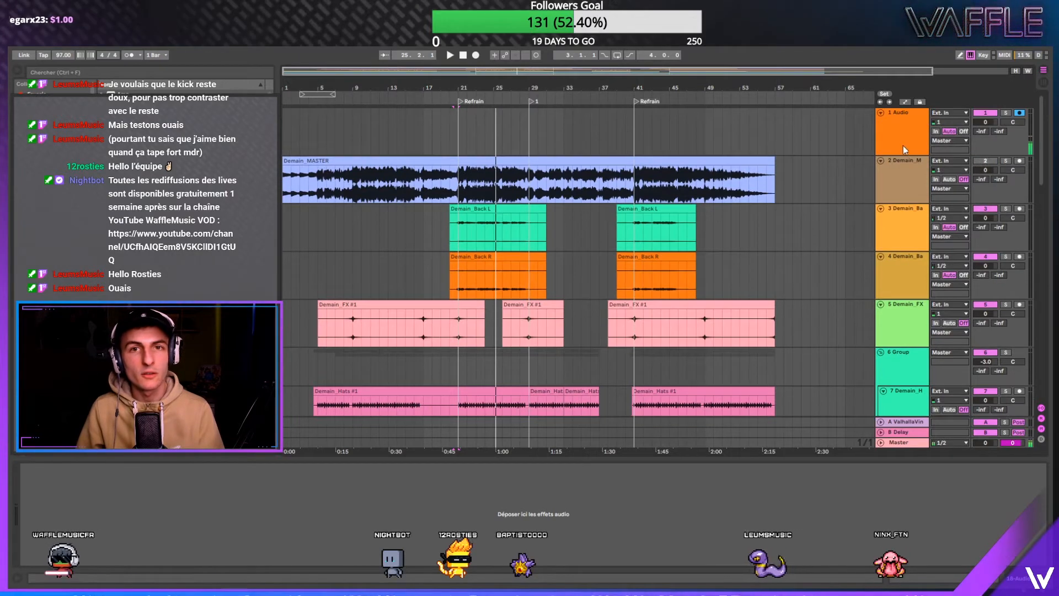
{"action": "right_click", "coordinate": [910, 131]}
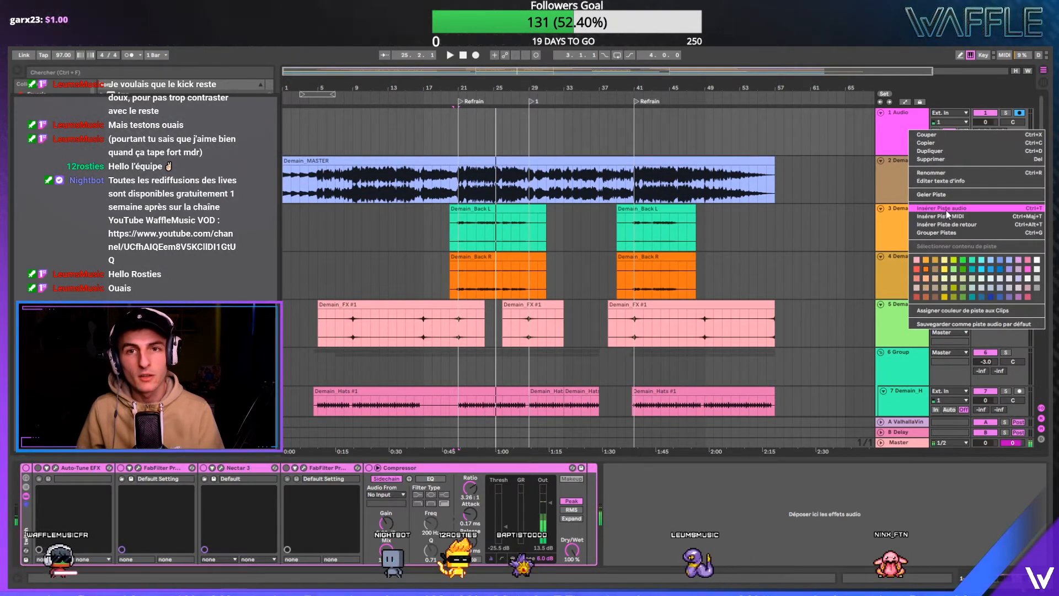
{"action": "left_click", "coordinate": [947, 214]}
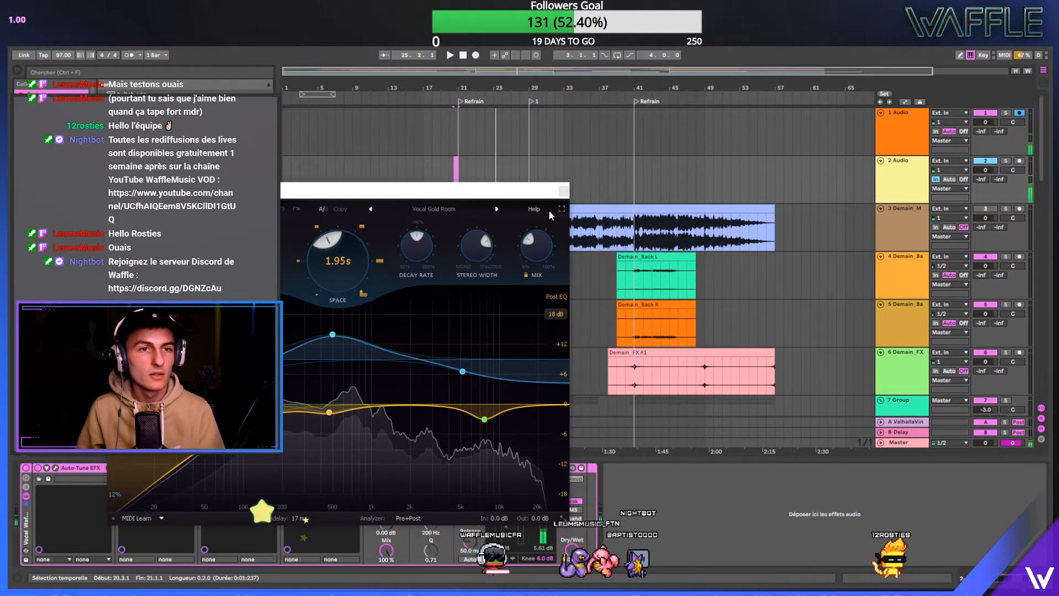
{"action": "left_click", "coordinate": [82, 467]}
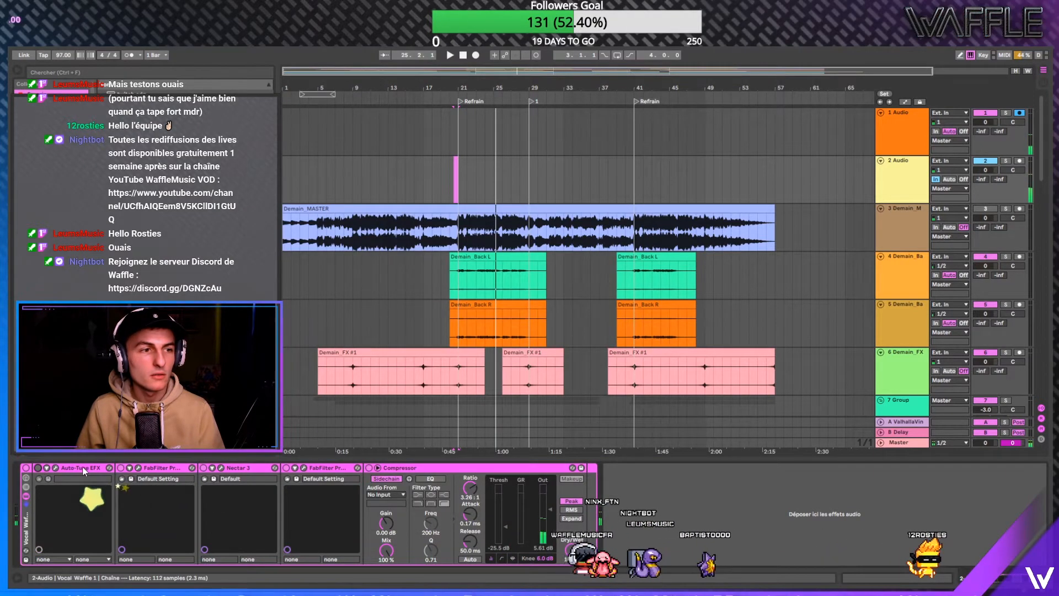
{"action": "key", "text": "Delete"}
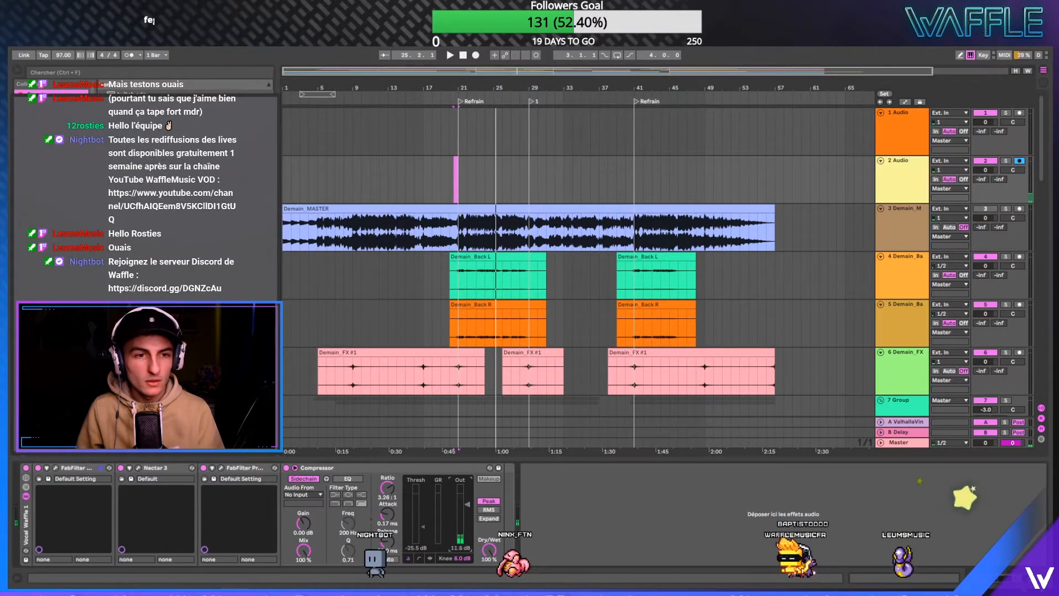
- In the Vocal Waffle 1 rack's Vocal Gold Room reverb, set the space to 2.40 s and raise the mix
{"action": "left_click", "coordinate": [221, 468]}
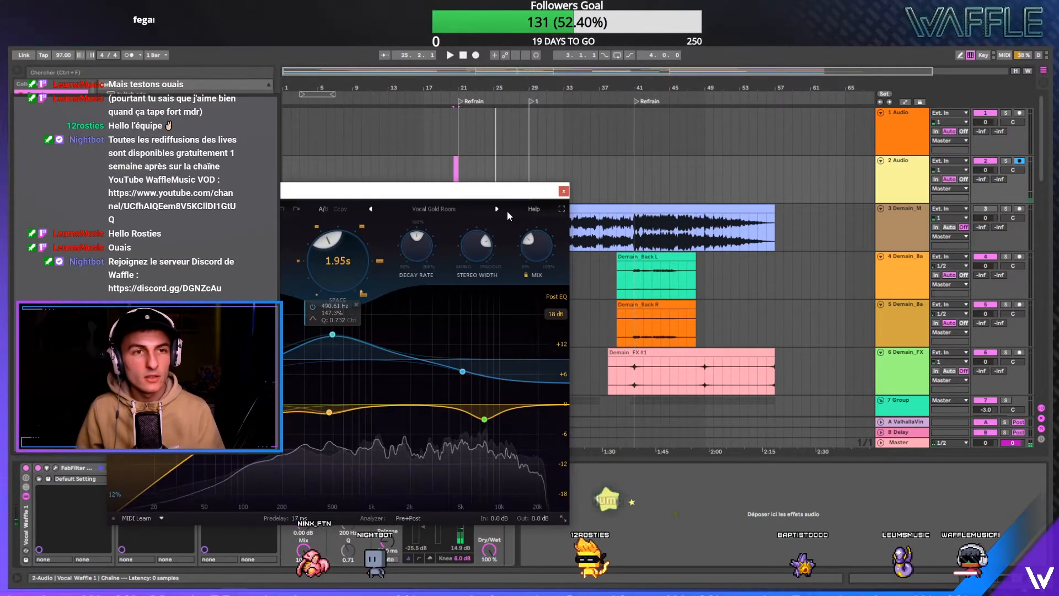
{"action": "left_click_drag", "start_coordinate": [339, 255], "coordinate": [340, 231]}
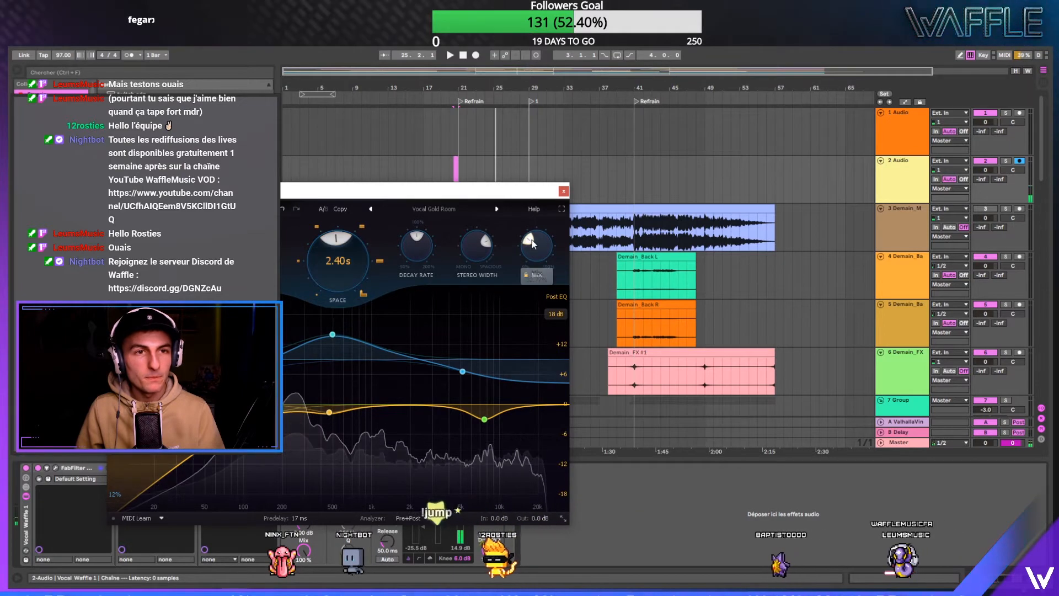
{"action": "left_click_drag", "start_coordinate": [537, 241], "coordinate": [541, 221]}
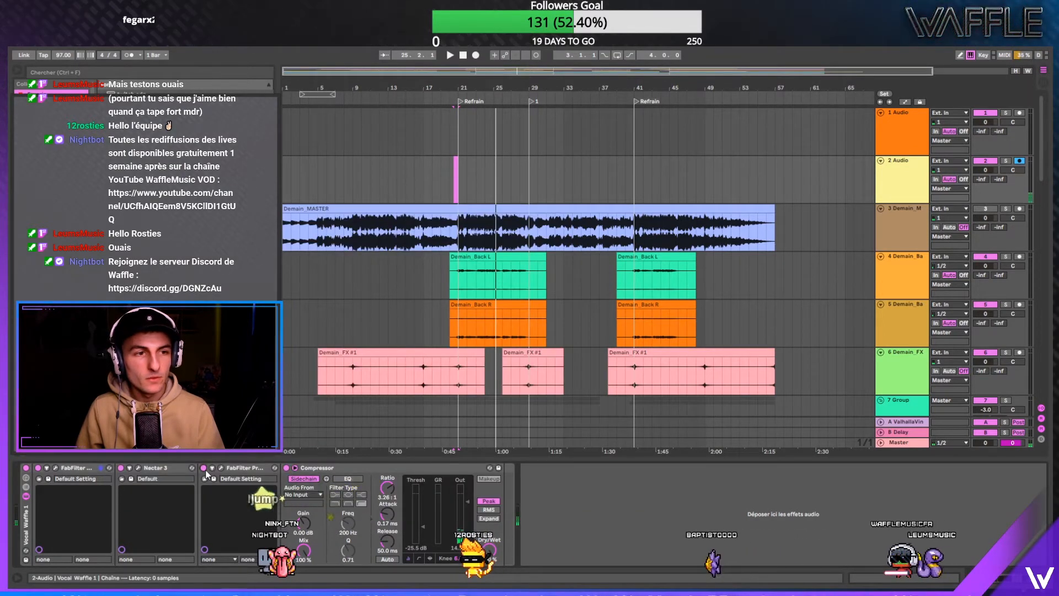
{"action": "left_click", "coordinate": [203, 468]}
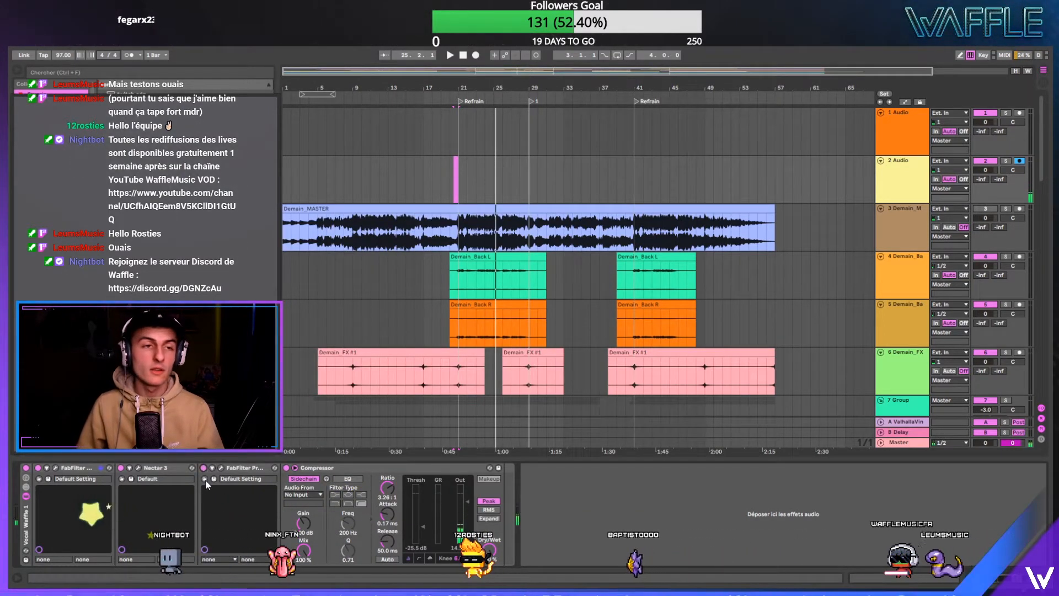
- Play the song from the start and bypass the reverb in the Vocal Waffle 1 rack
{"action": "left_click", "coordinate": [462, 56]}
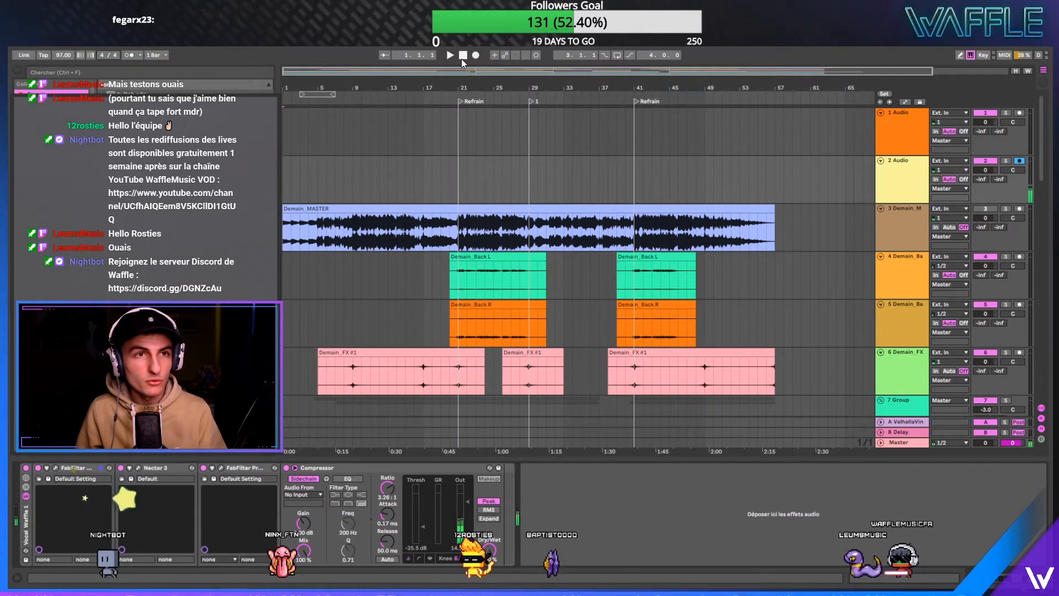
{"action": "key", "text": "space"}
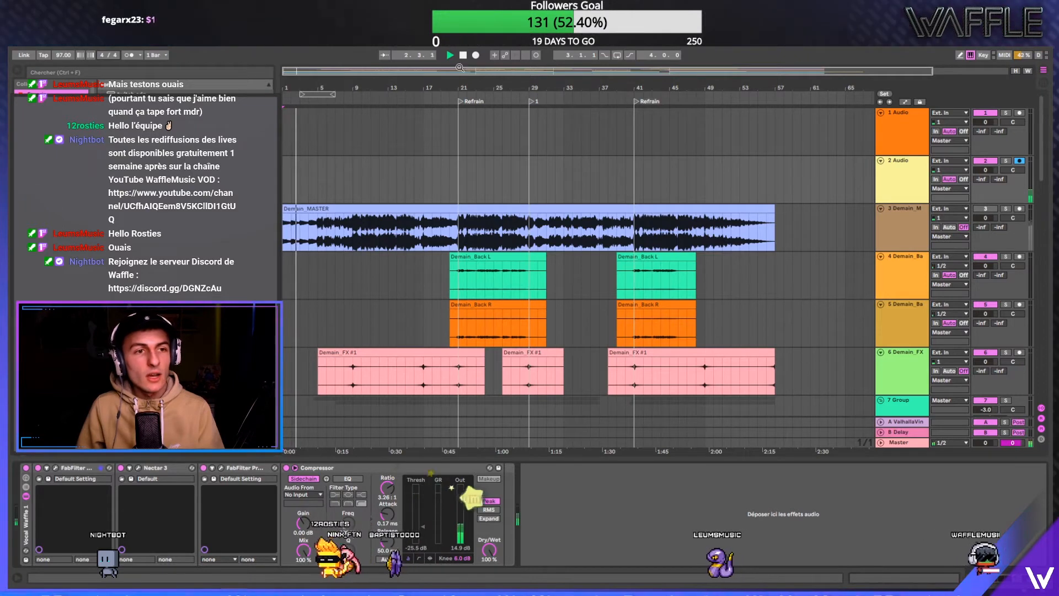
{"action": "left_click_drag", "start_coordinate": [346, 87], "coordinate": [363, 163]}
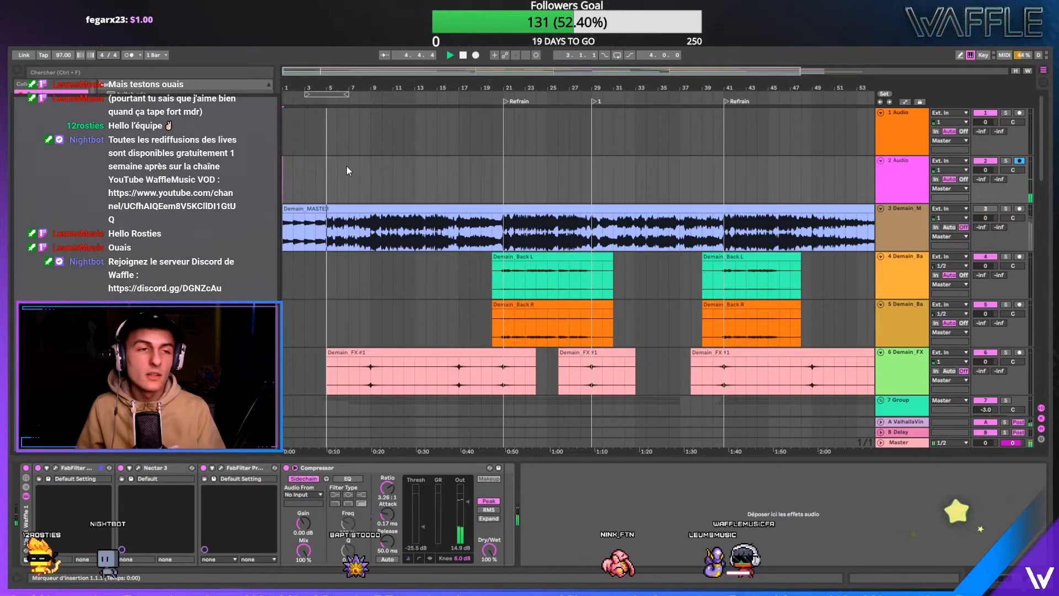
{"action": "left_click", "coordinate": [203, 468]}
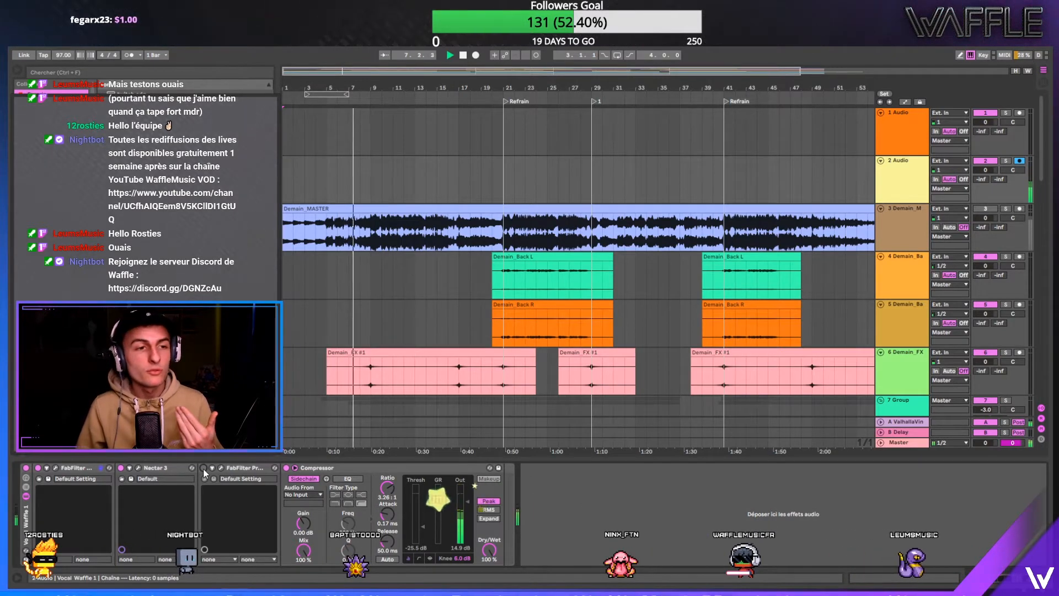
{"action": "left_click", "coordinate": [204, 469]}
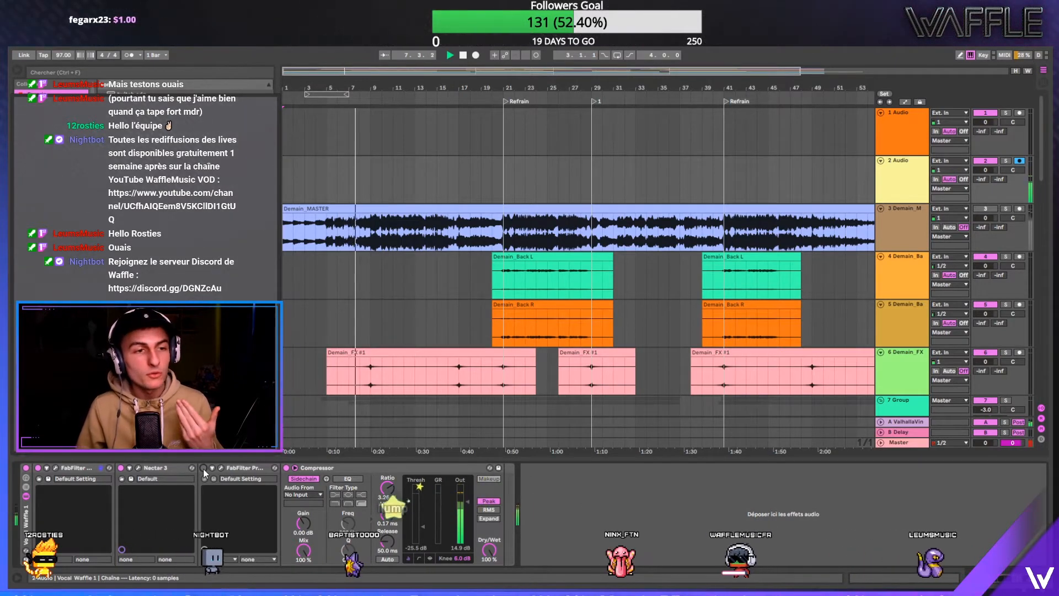
- Record a take on 2 Audio from about bar 9 to bar 30 and switch the rack's reverb back on
{"action": "left_click", "coordinate": [475, 55]}
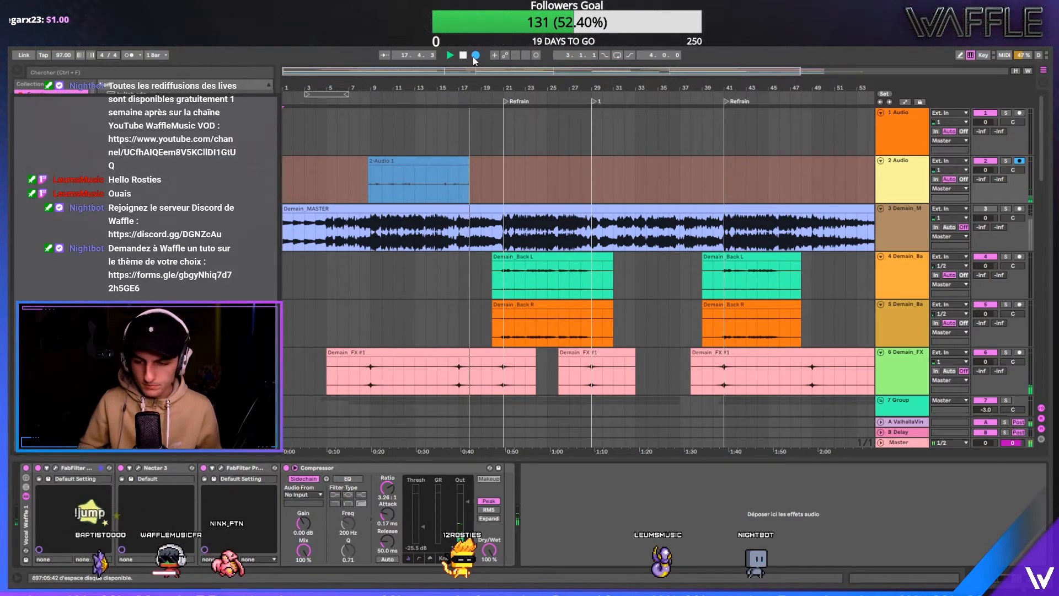
{"action": "left_click", "coordinate": [204, 468]}
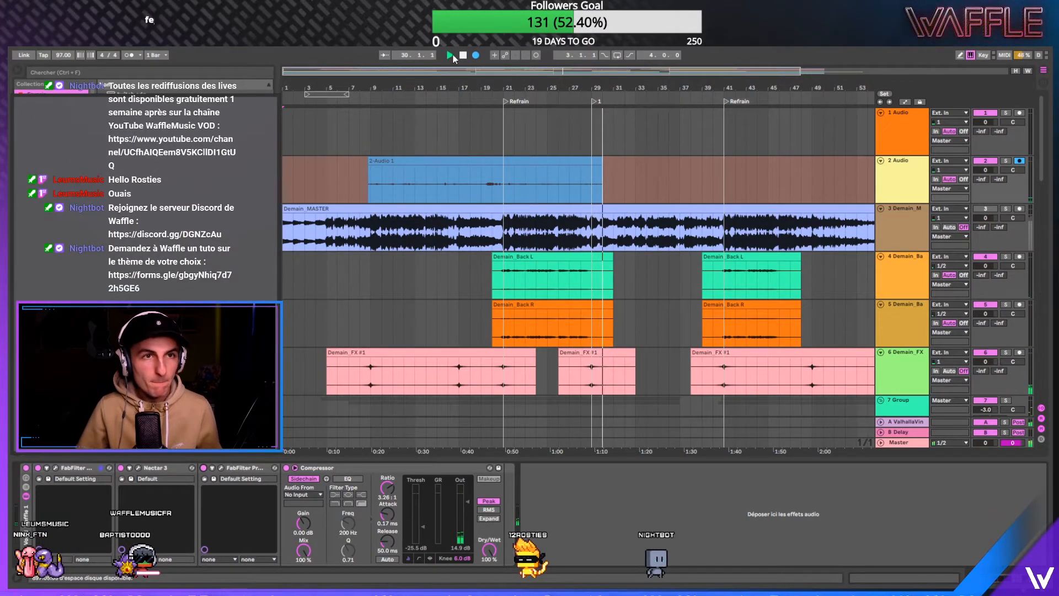
{"action": "left_click", "coordinate": [475, 55]}
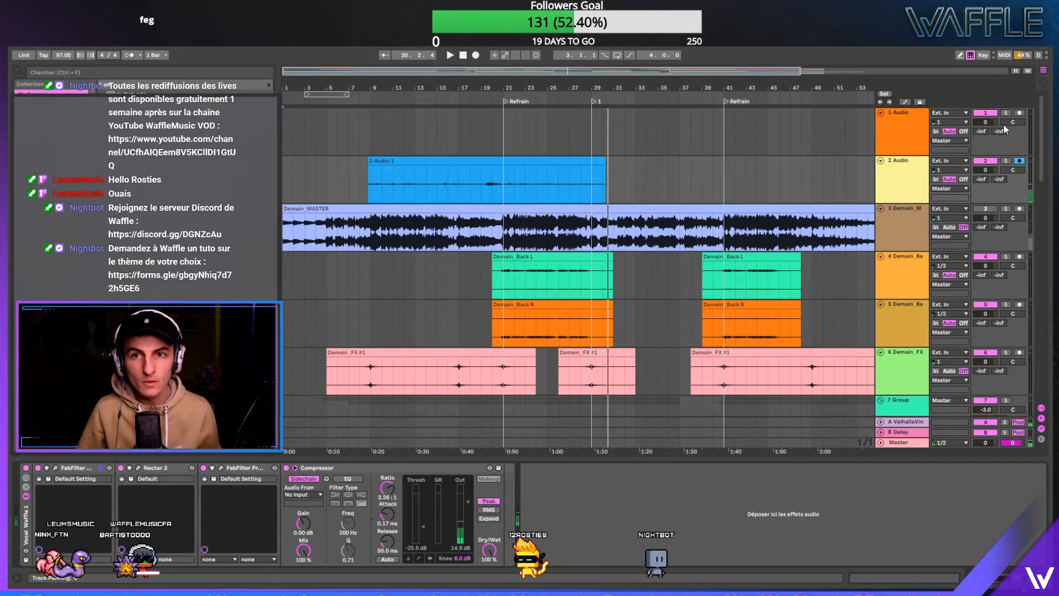
- Arm 1 Audio for recording and trim the recorded 2 Audio clip to run from bar 21 to bar 29
{"action": "left_click", "coordinate": [1019, 113]}
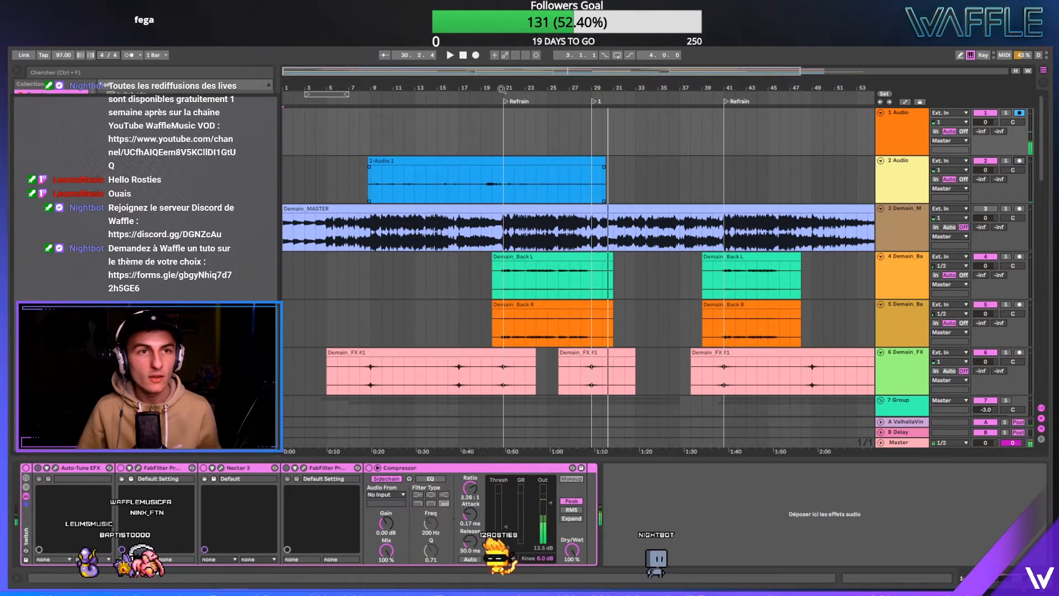
{"action": "left_click_drag", "start_coordinate": [369, 165], "coordinate": [503, 164]}
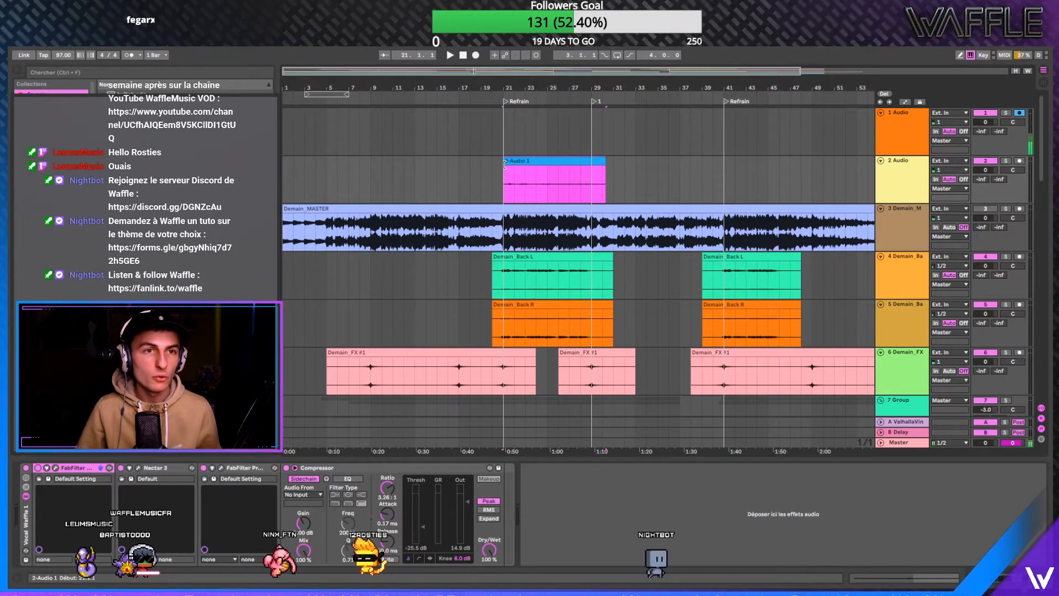
{"action": "double_click", "coordinate": [555, 163]}
{"action": "left_click_drag", "start_coordinate": [605, 161], "coordinate": [590, 163]}
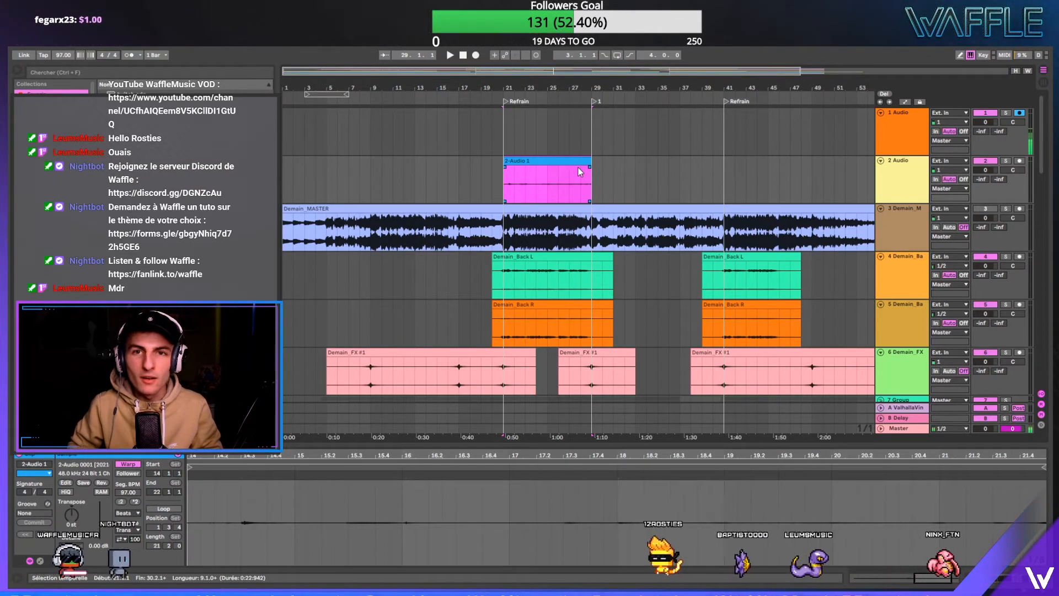
- While playing the Refrain, lower 2 Audio's Compressor output to 6.94 dB and add Auto Pan with 65.1% amount and 0.28 Hz rate
{"action": "left_click", "coordinate": [503, 95]}
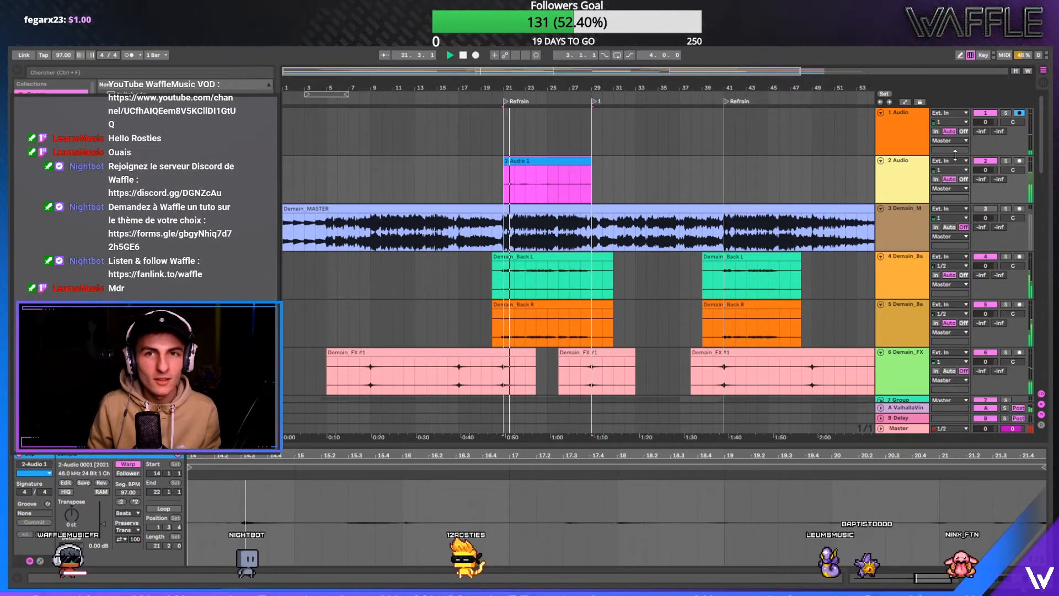
{"action": "left_click", "coordinate": [920, 169]}
{"action": "left_click", "coordinate": [920, 168]}
{"action": "left_click_drag", "start_coordinate": [468, 498], "coordinate": [468, 521]}
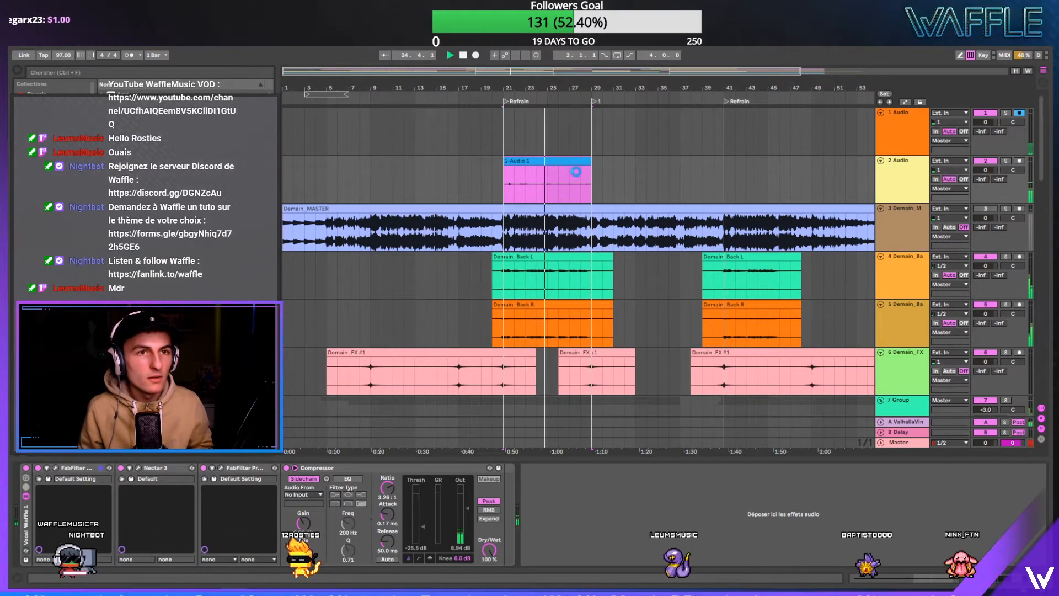
{"action": "left_click_drag", "start_coordinate": [534, 523], "coordinate": [534, 488]}
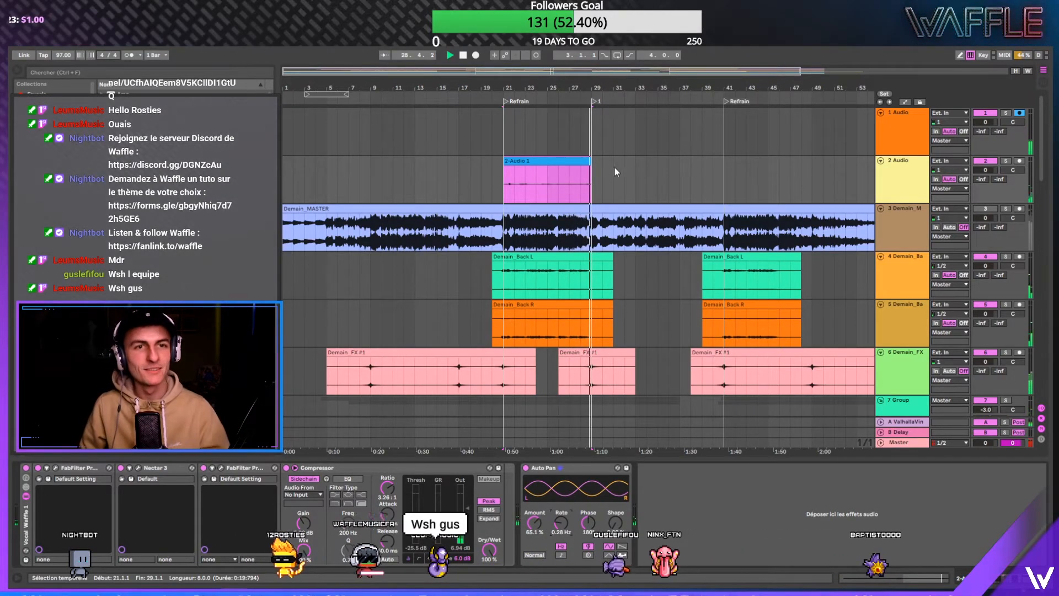
- Stop playback and place the insertion marker at bar 21, the start of the first Refrain, on the Demain_Back L track
{"action": "scroll", "coordinate": [560, 198], "scroll_direction": "down", "scroll_amount": 3}
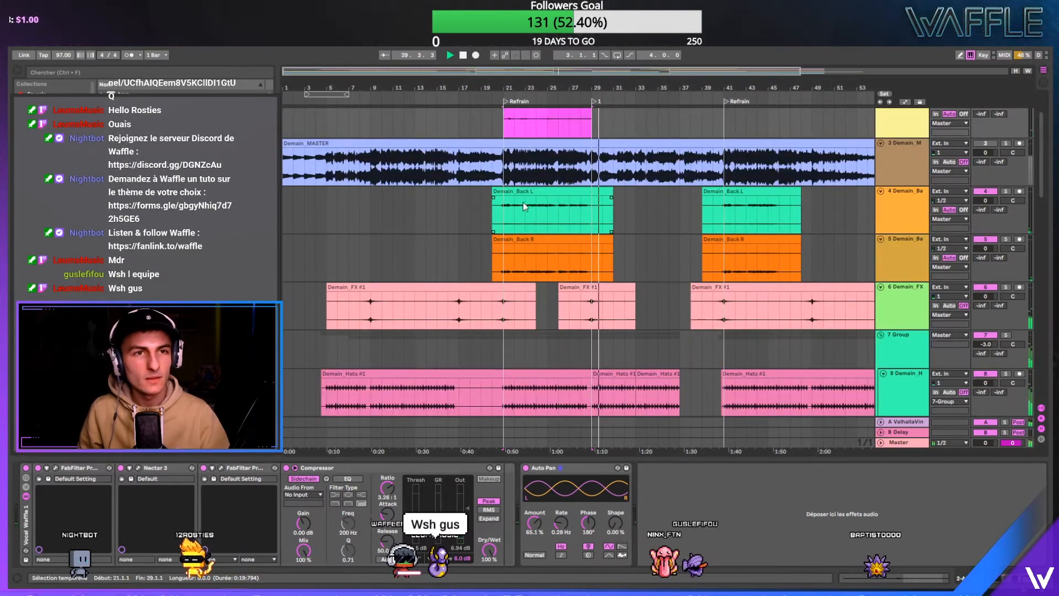
{"action": "left_click", "coordinate": [502, 216]}
{"action": "key", "text": "space"}
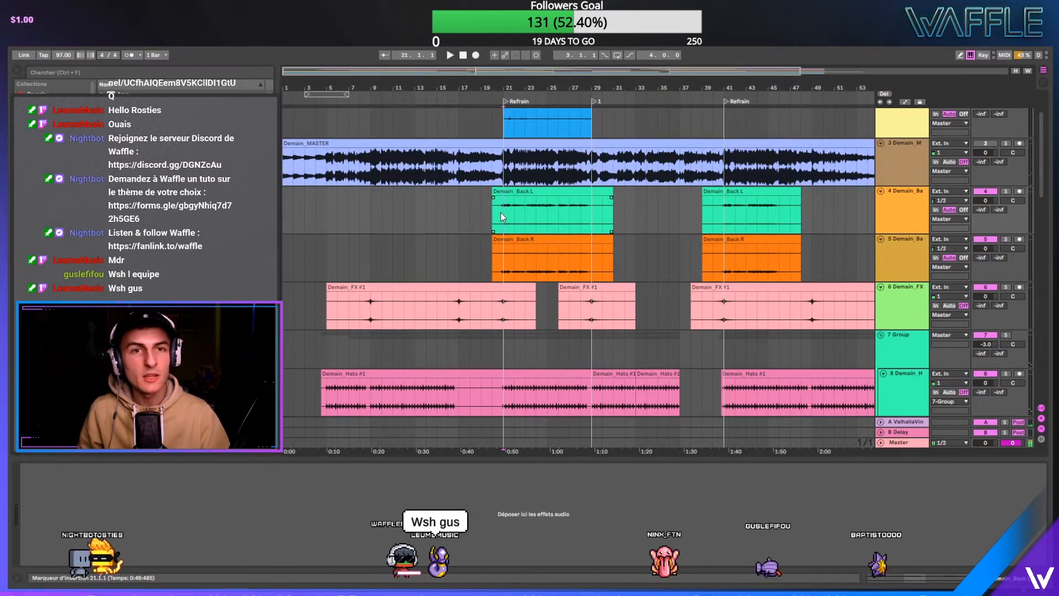
- Play from the first Refrain and set the volume of the 24 Demain_Voix track to 2 dB
{"action": "scroll", "coordinate": [501, 213], "scroll_direction": "down", "scroll_amount": 15}
{"action": "scroll", "coordinate": [500, 213], "scroll_direction": "down", "scroll_amount": 5}
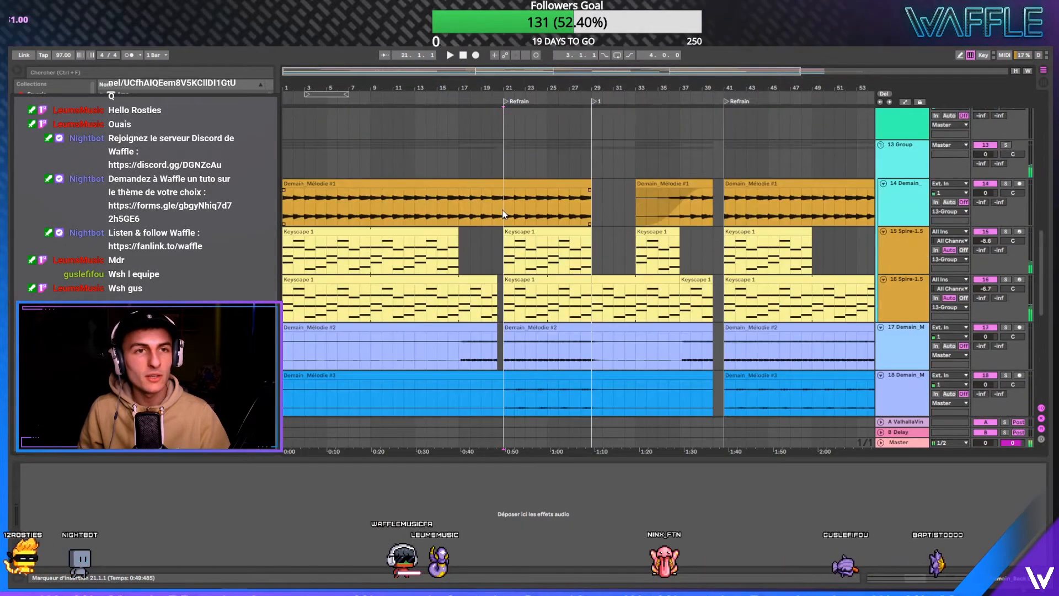
{"action": "left_click", "coordinate": [908, 151]}
{"action": "scroll", "coordinate": [907, 149], "scroll_direction": "down", "scroll_amount": 10}
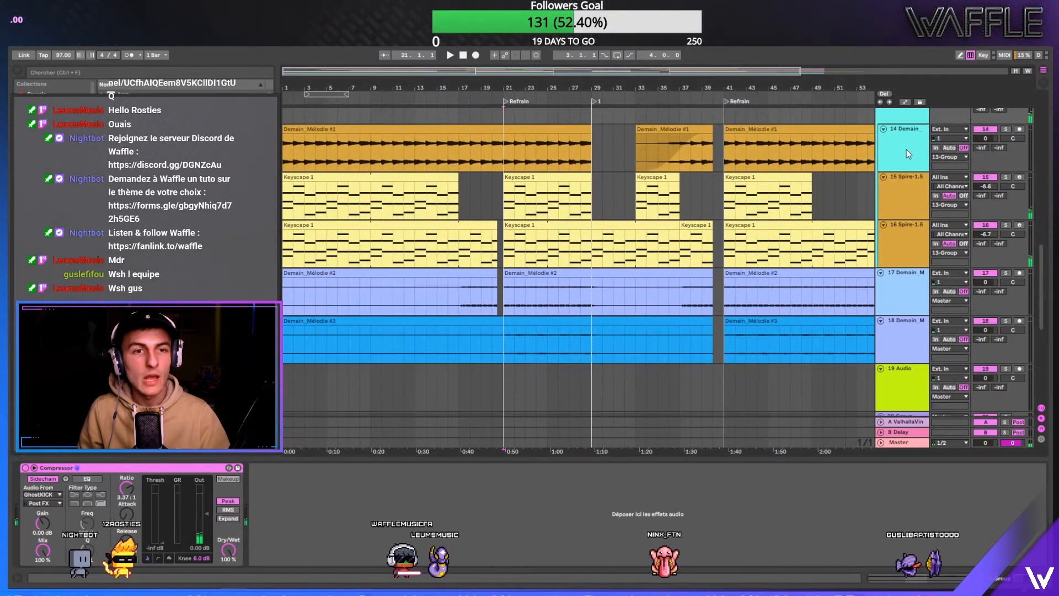
{"action": "scroll", "coordinate": [906, 148], "scroll_direction": "down", "scroll_amount": 5}
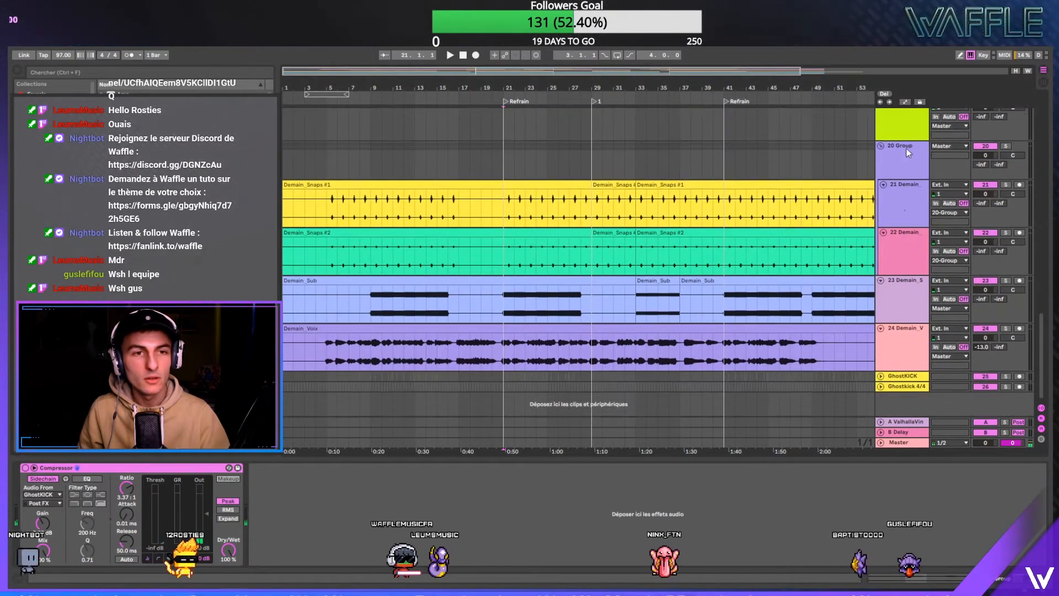
{"action": "left_click", "coordinate": [909, 334]}
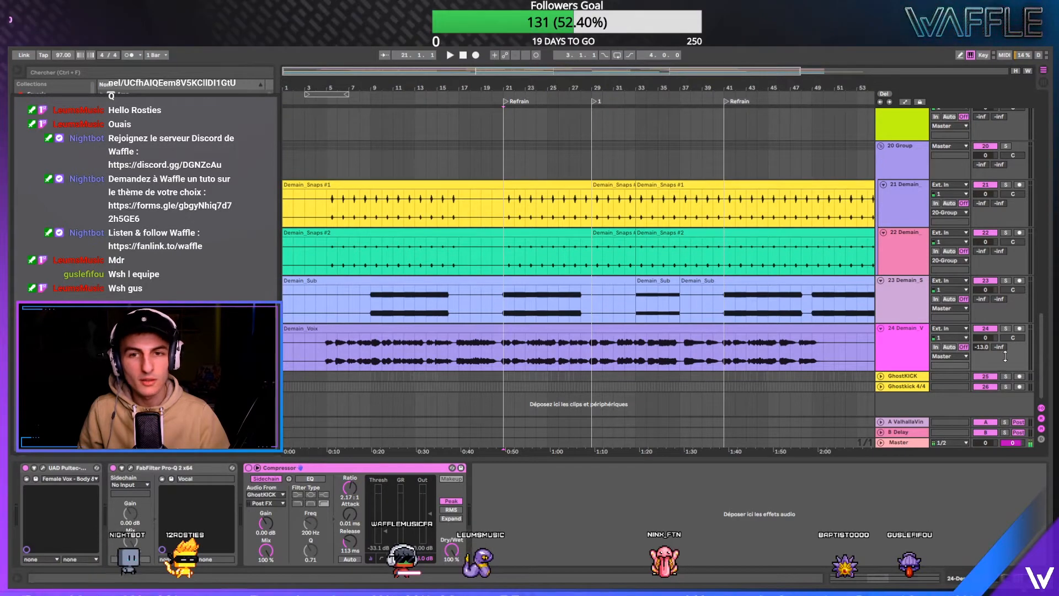
{"action": "key", "text": "space"}
{"action": "left_click", "coordinate": [986, 338]}
{"action": "type", "text": "2"}
{"action": "key", "text": "Return"}
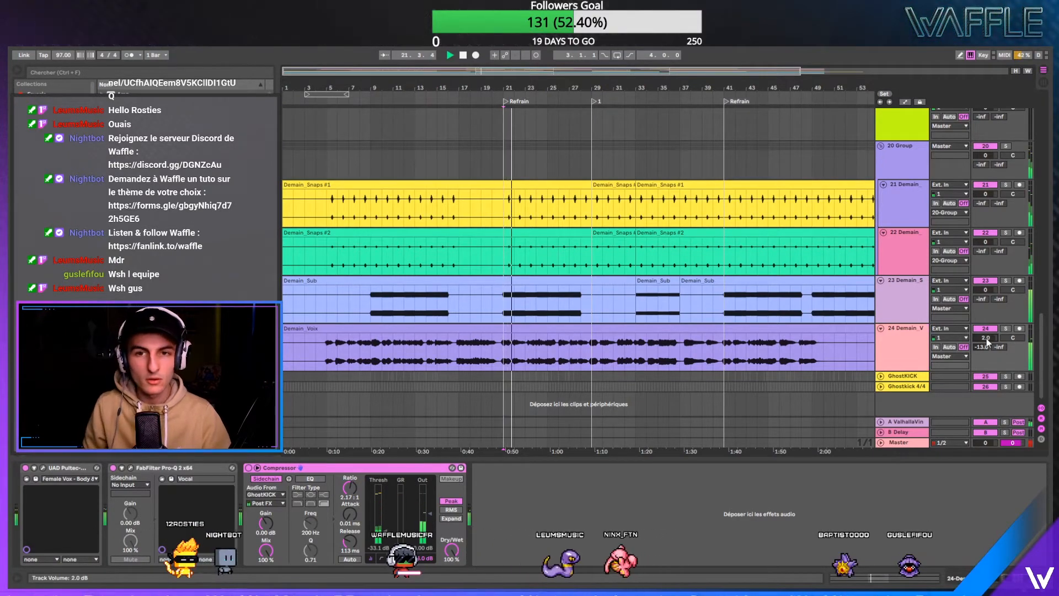
- Stop playback, add a second Compressor to 13 Group and unfold its sidechain section
{"action": "scroll", "coordinate": [987, 343], "scroll_direction": "up", "scroll_amount": 5}
{"action": "scroll", "coordinate": [986, 347], "scroll_direction": "down", "scroll_amount": 4}
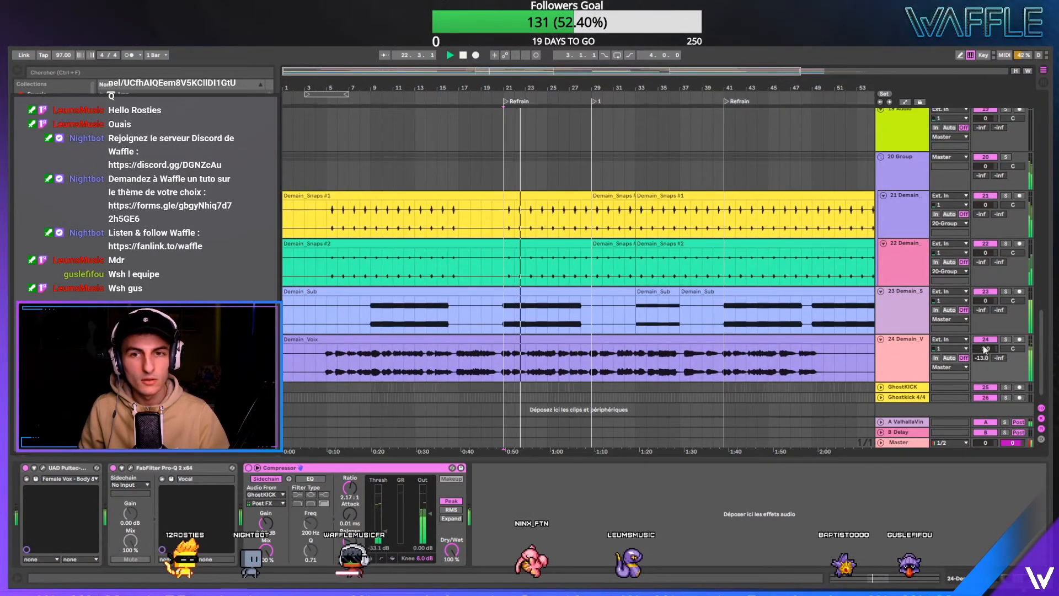
{"action": "scroll", "coordinate": [558, 213], "scroll_direction": "up", "scroll_amount": 3}
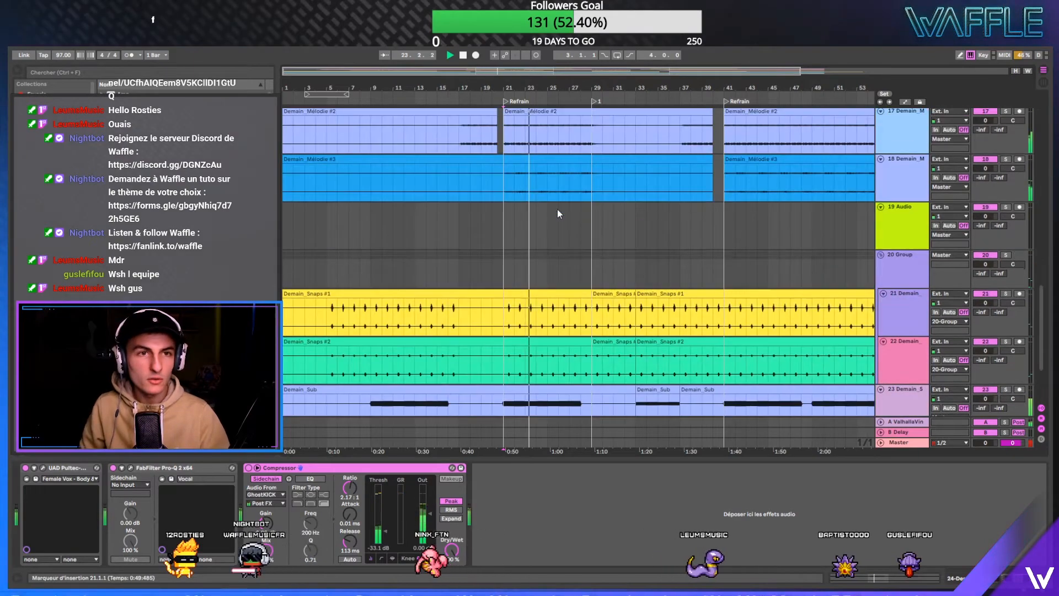
{"action": "scroll", "coordinate": [557, 209], "scroll_direction": "up", "scroll_amount": 10}
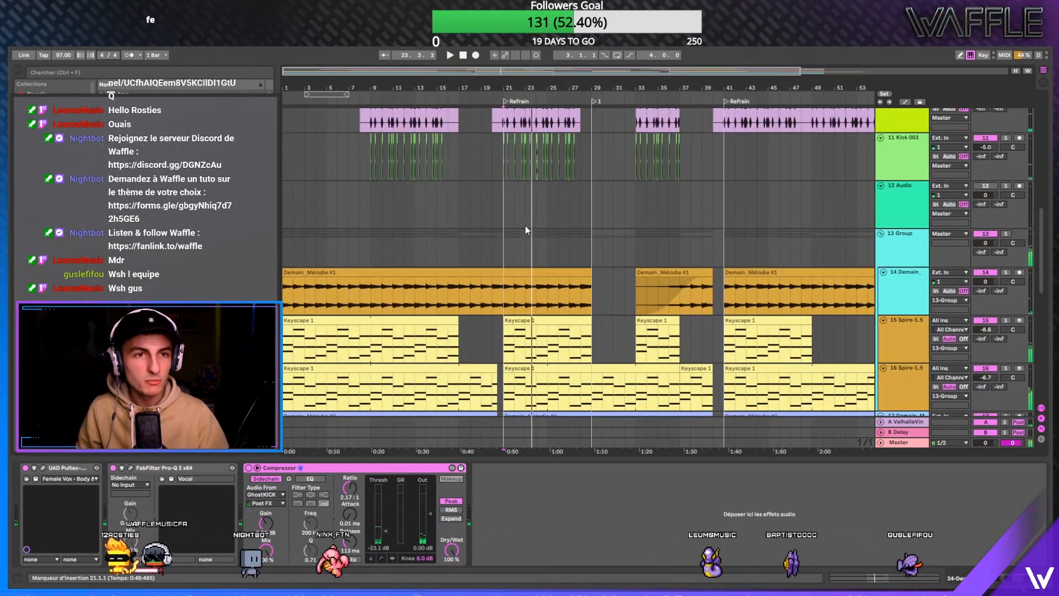
{"action": "left_click", "coordinate": [571, 243]}
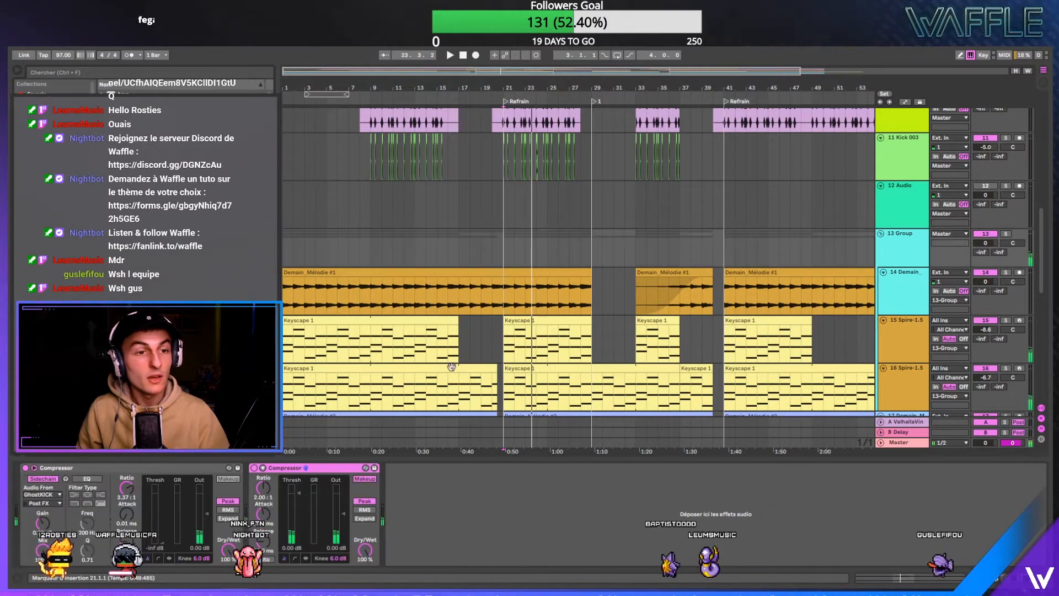
{"action": "left_click", "coordinate": [263, 468]}
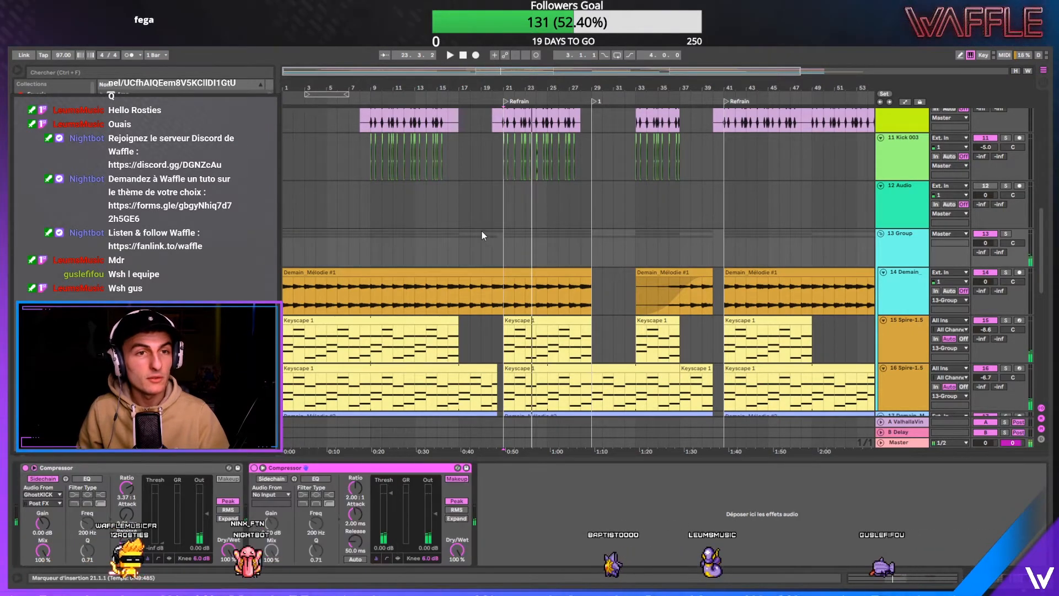
- Set the sidechain source of 13 Group's second Compressor to the 24-Demain_Voix track
{"action": "scroll", "coordinate": [429, 349], "scroll_direction": "down", "scroll_amount": 3}
{"action": "left_click", "coordinate": [270, 495]}
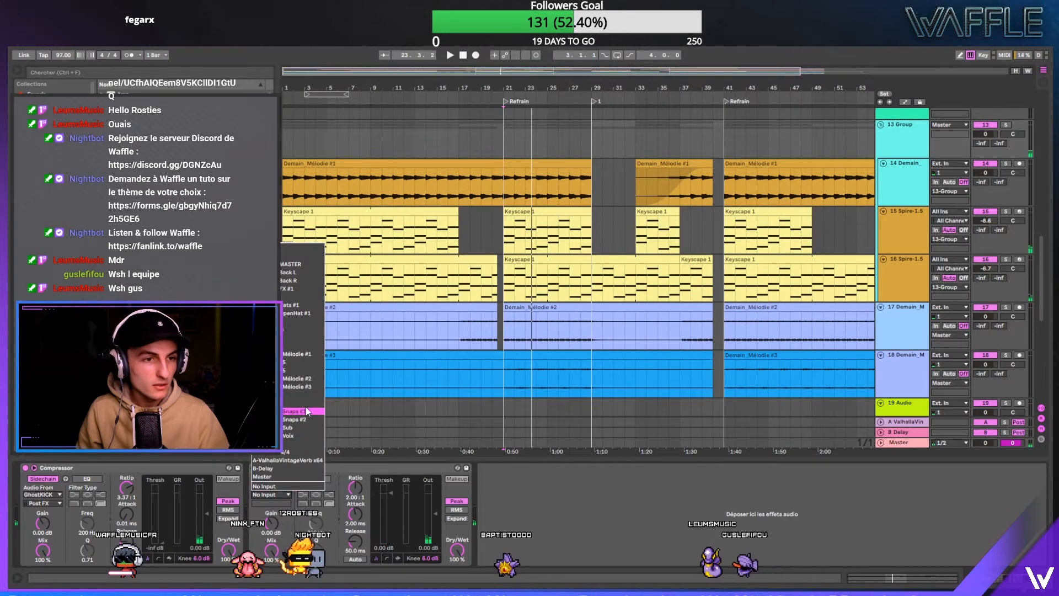
{"action": "left_click", "coordinate": [309, 439]}
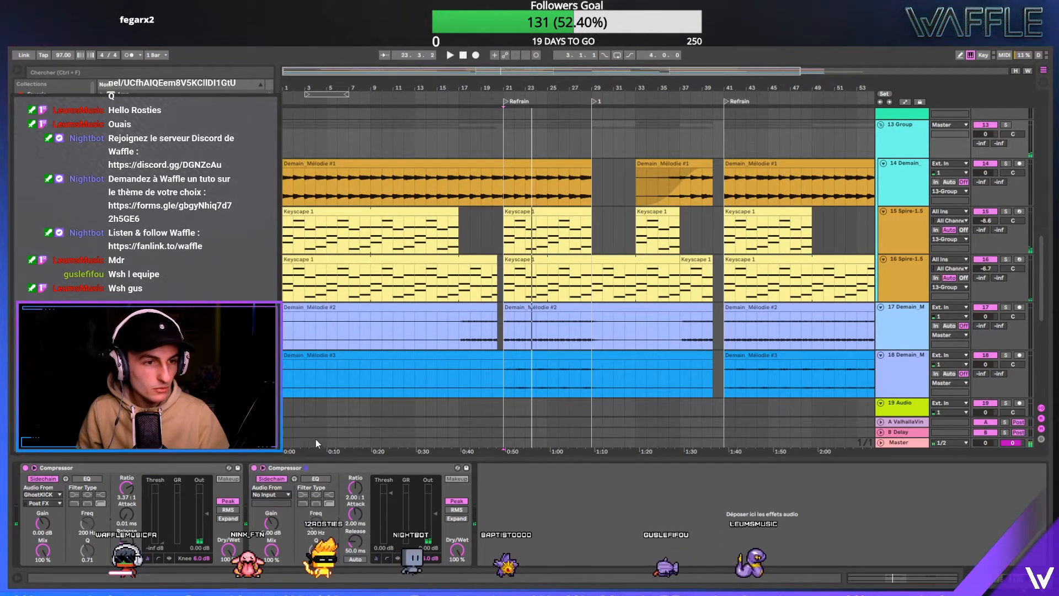
- While playing the Refrain, set the second Compressor's attack to 0.10 ms and lower its threshold to -16.4 dB
{"action": "key", "text": "space"}
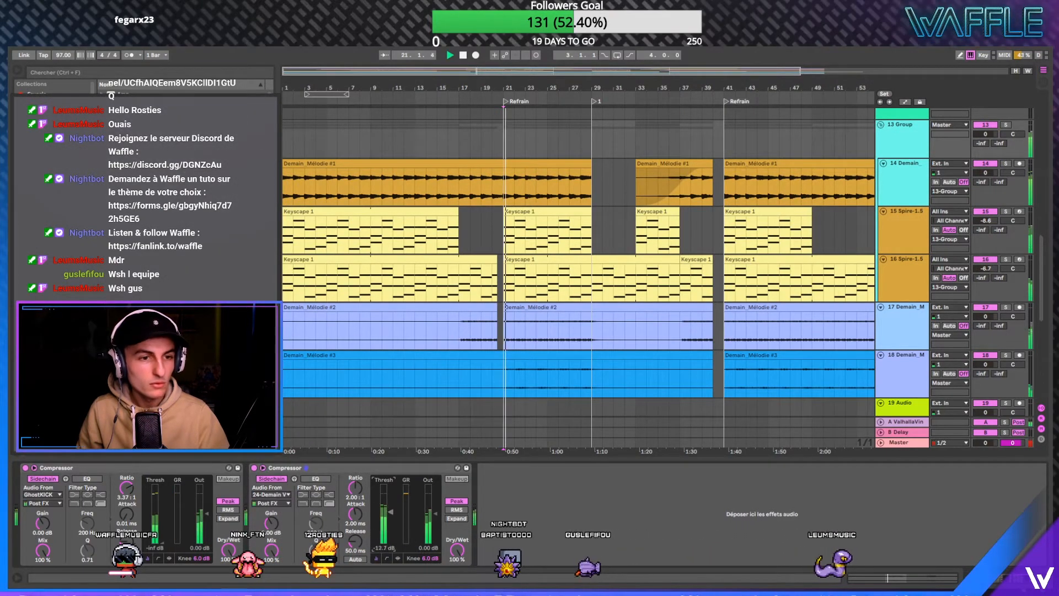
{"action": "left_click_drag", "start_coordinate": [355, 512], "coordinate": [351, 517]}
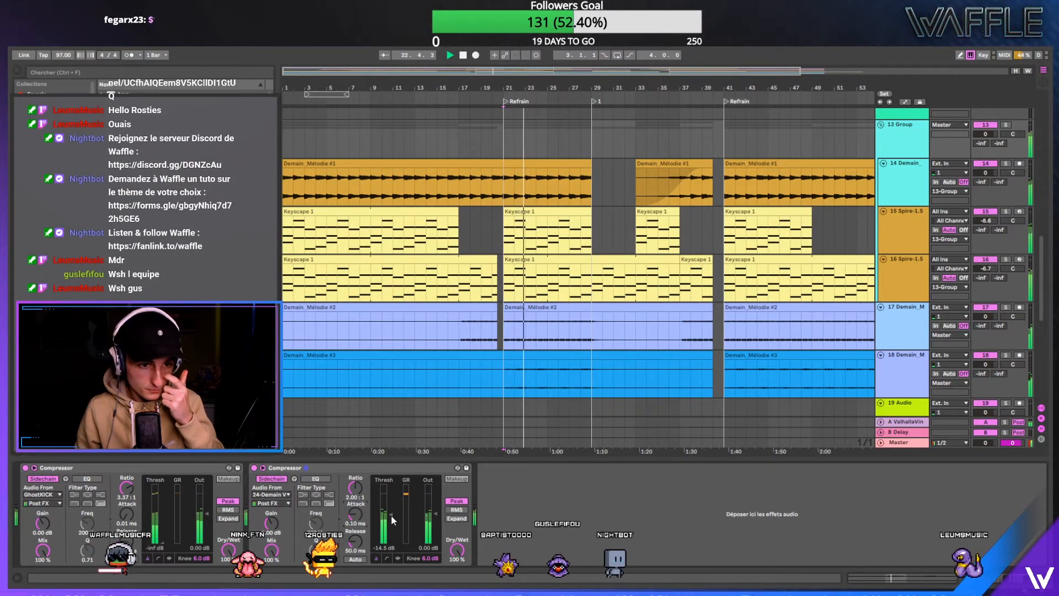
{"action": "scroll", "coordinate": [504, 230], "scroll_direction": "down", "scroll_amount": 5}
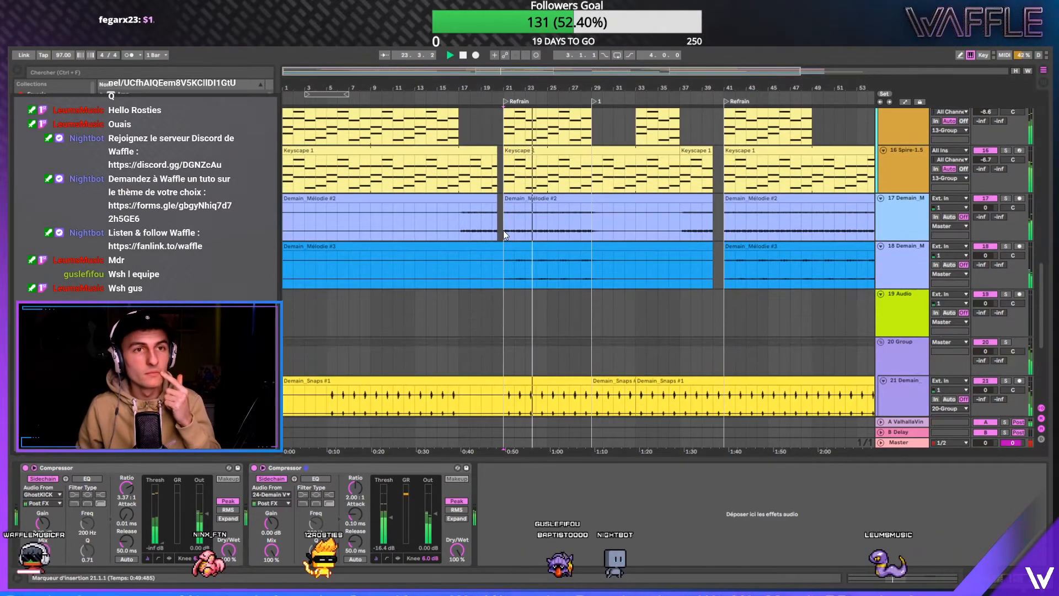
- Examine the effect chain on the 24 Demain_Voix track while the Refrain plays
{"action": "scroll", "coordinate": [504, 234], "scroll_direction": "down", "scroll_amount": 2}
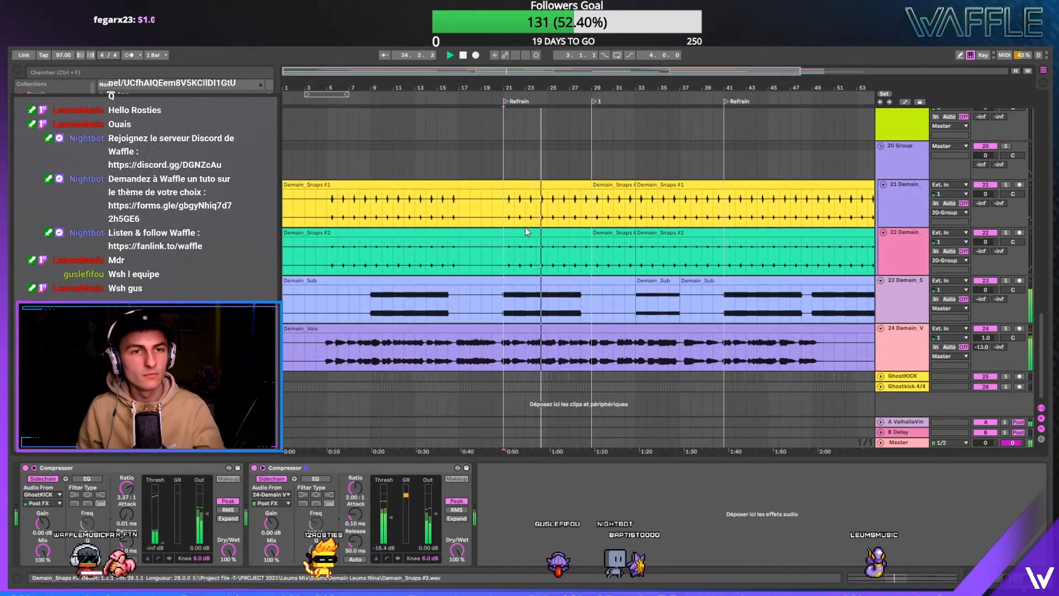
{"action": "left_click", "coordinate": [560, 328]}
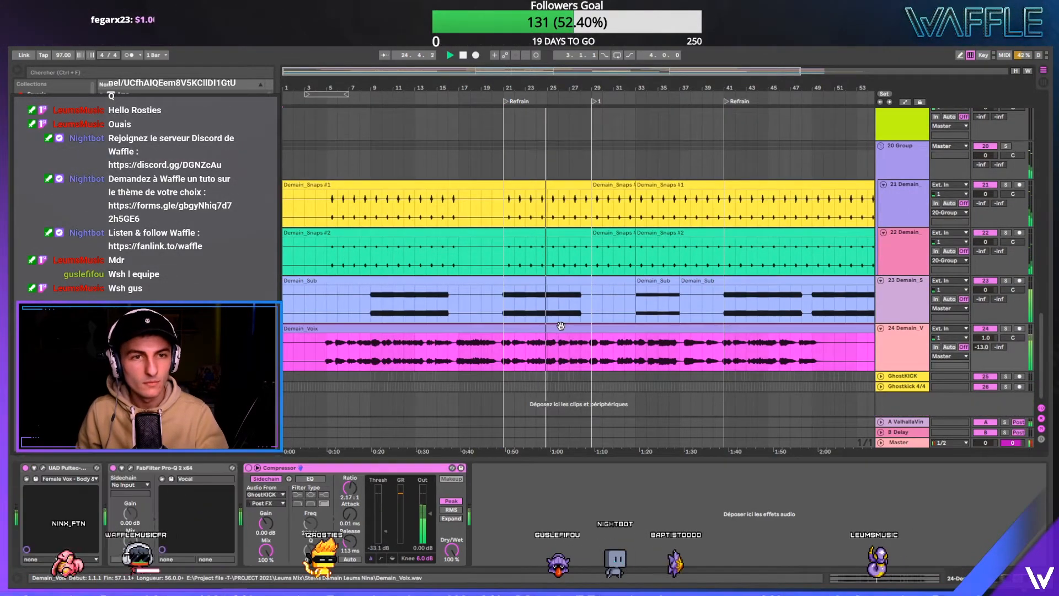
{"action": "left_click", "coordinate": [889, 331]}
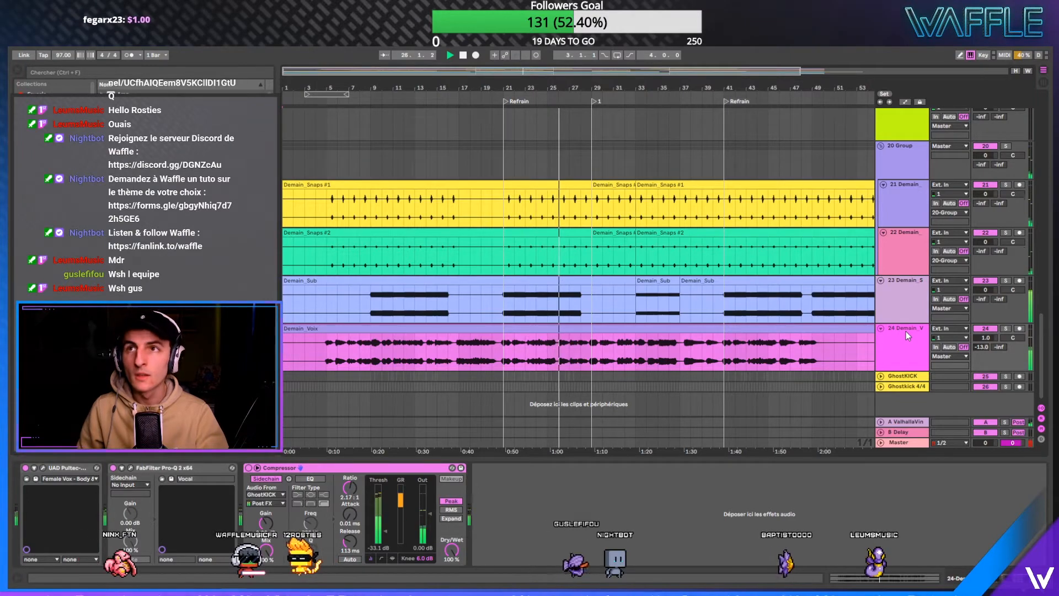
{"action": "right_click", "coordinate": [906, 331]}
{"action": "key", "text": "Escape"}
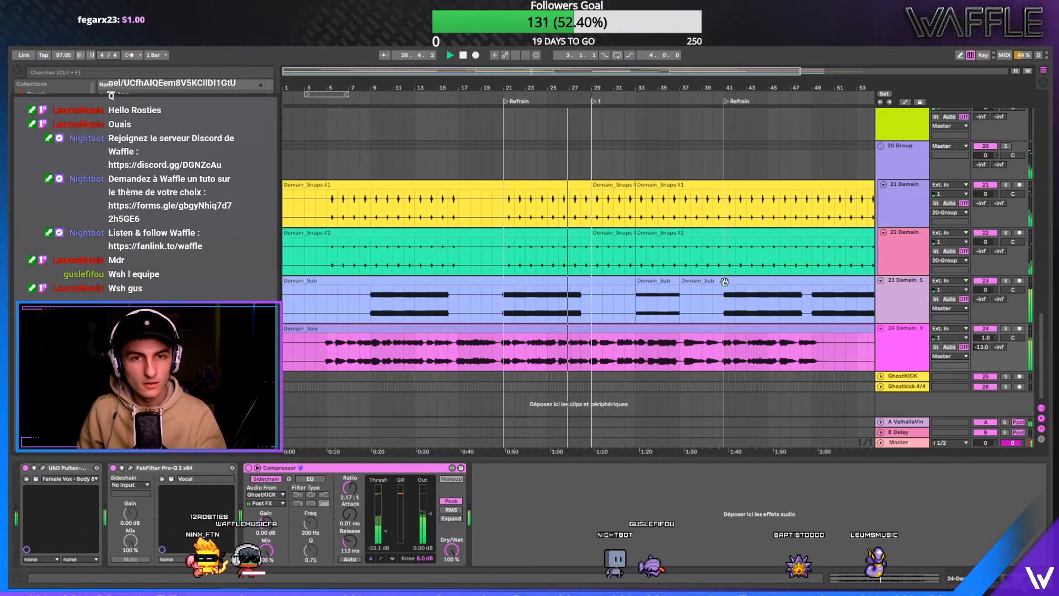
- Group the Demain_Back L and Demain_Back R backing vocal tracks and select the new group
{"action": "scroll", "coordinate": [592, 259], "scroll_direction": "up", "scroll_amount": 4}
{"action": "scroll", "coordinate": [592, 264], "scroll_direction": "up", "scroll_amount": 10}
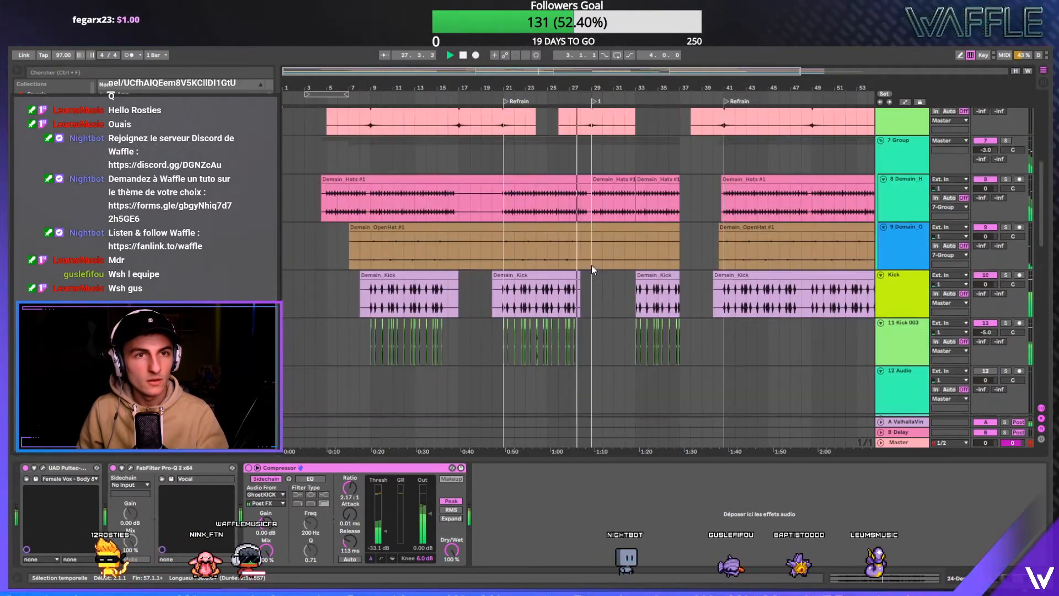
{"action": "scroll", "coordinate": [591, 264], "scroll_direction": "up", "scroll_amount": 2}
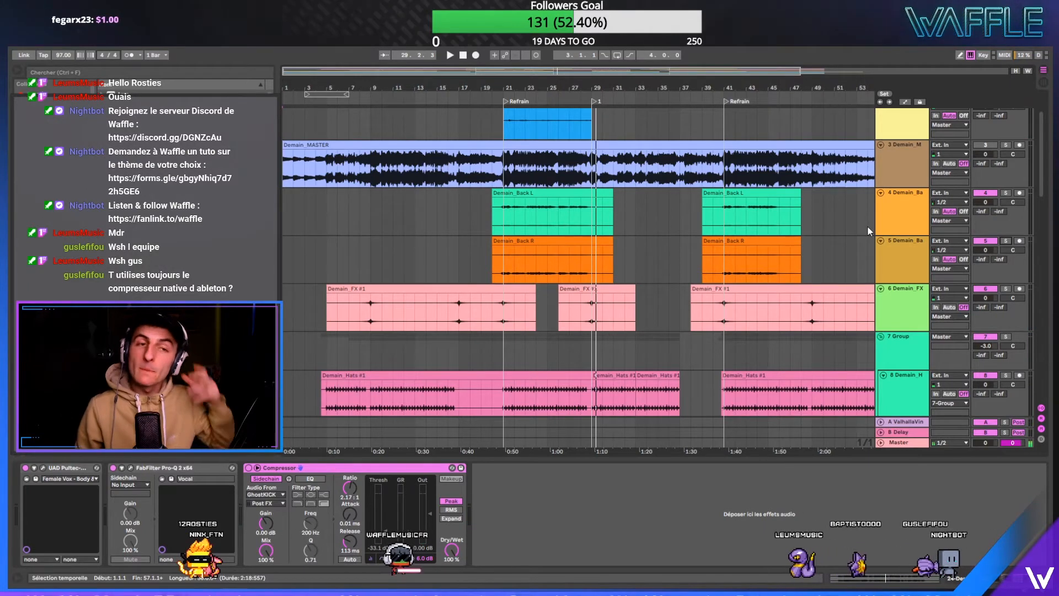
{"action": "left_click", "coordinate": [899, 210]}
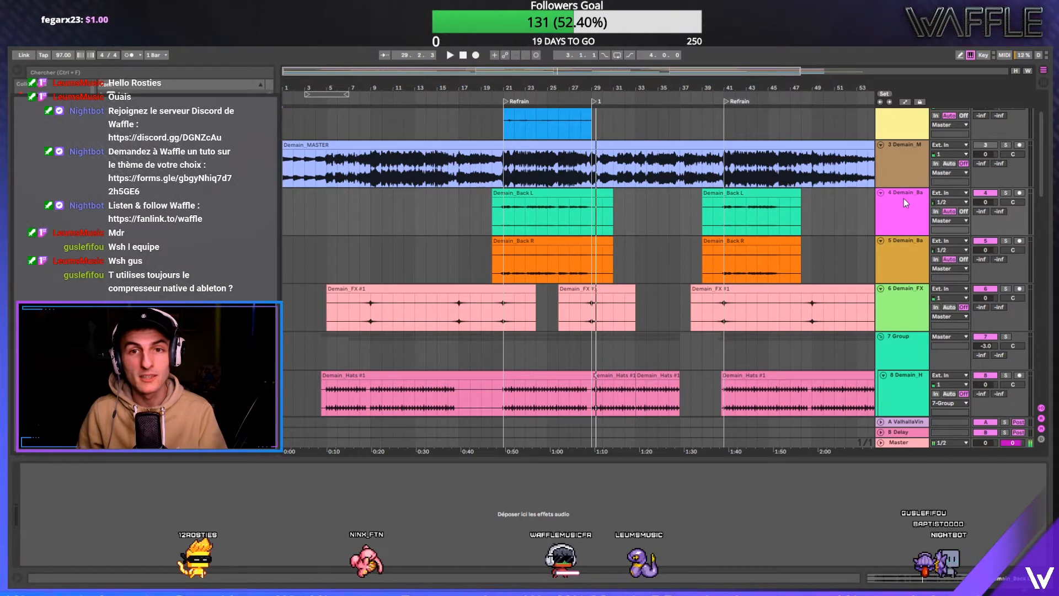
{"action": "right_click", "coordinate": [912, 246]}
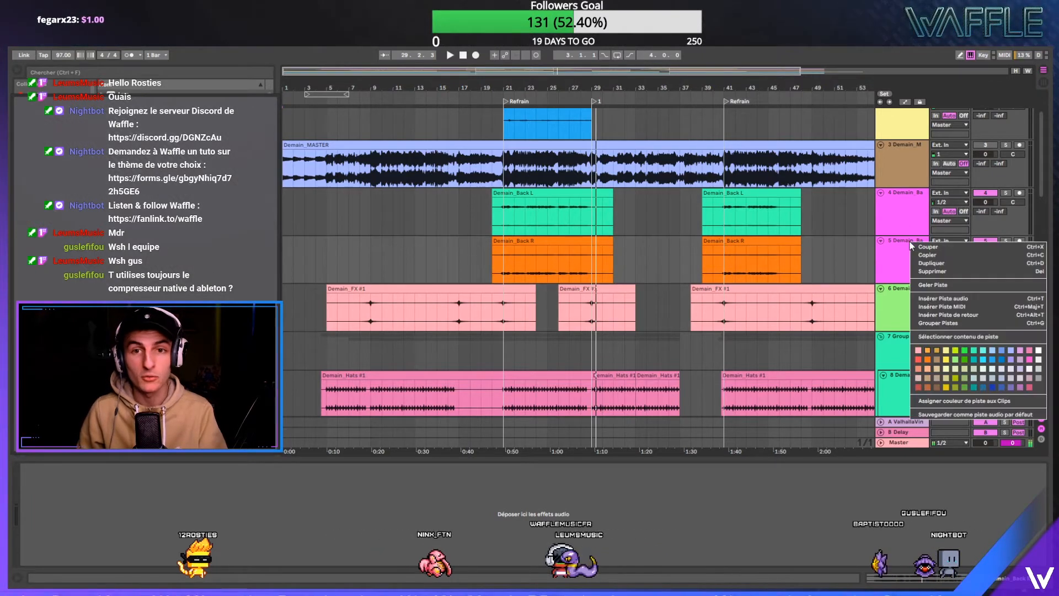
{"action": "left_click", "coordinate": [945, 324]}
{"action": "left_click", "coordinate": [904, 205]}
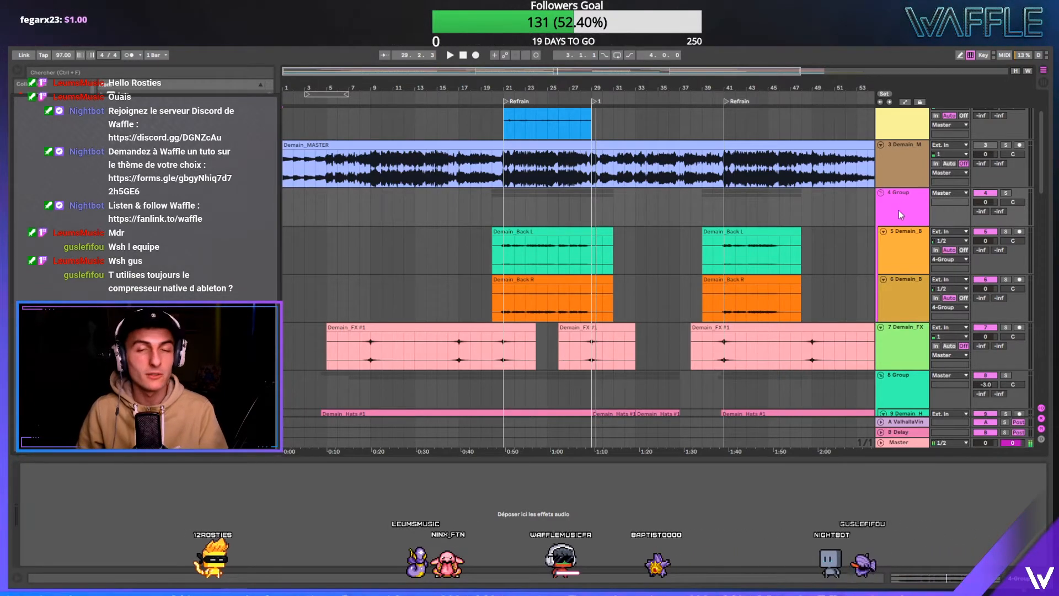
- Set the backing vocal group's volume to 4 dB and play it from the first Refrain
{"action": "left_click", "coordinate": [987, 206]}
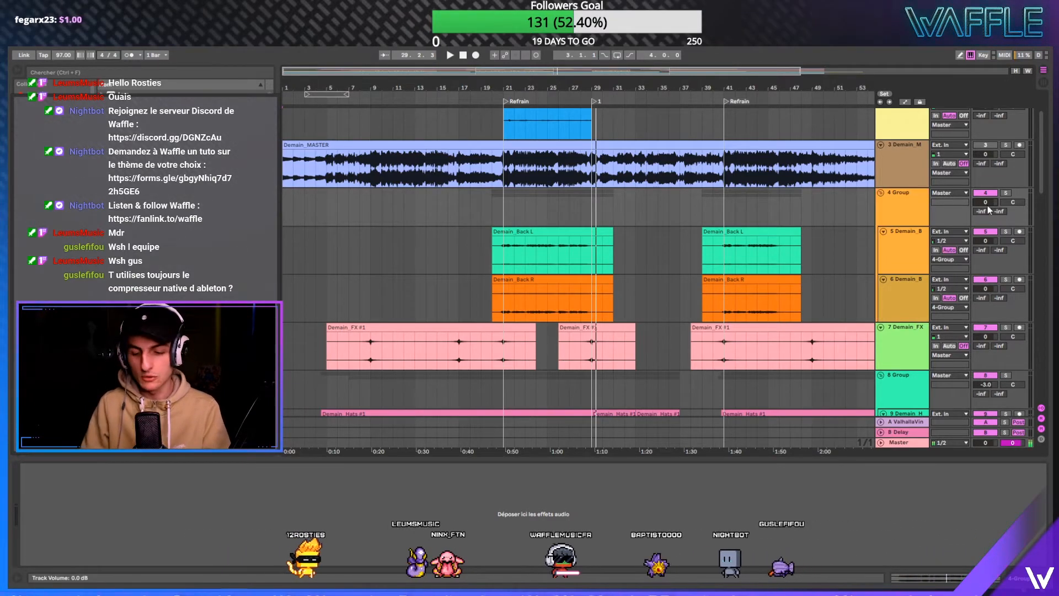
{"action": "type", "text": "2"}
{"action": "key", "text": "Return"}
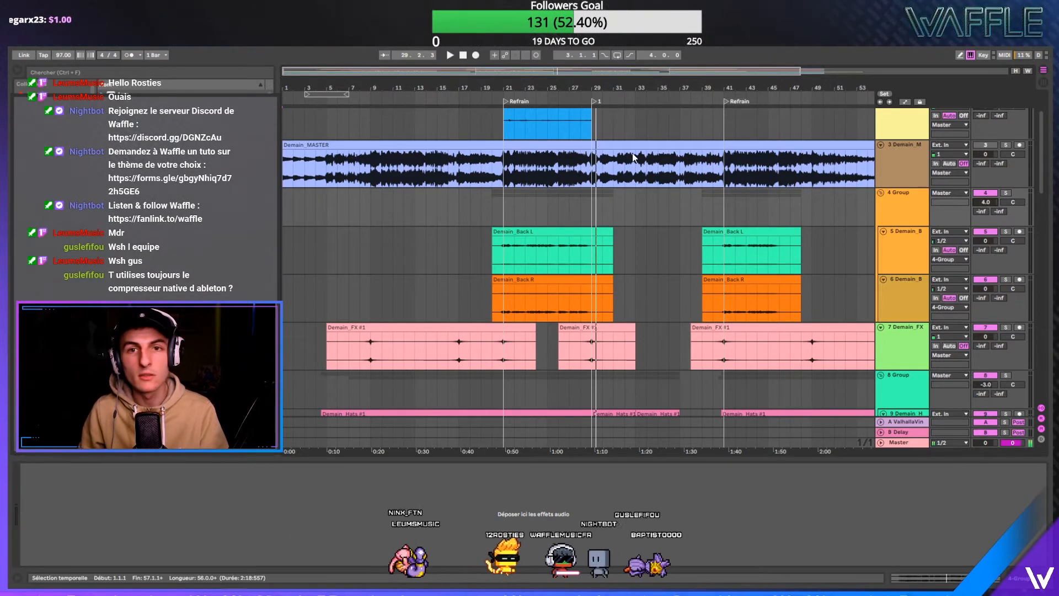
{"action": "left_click", "coordinate": [504, 202]}
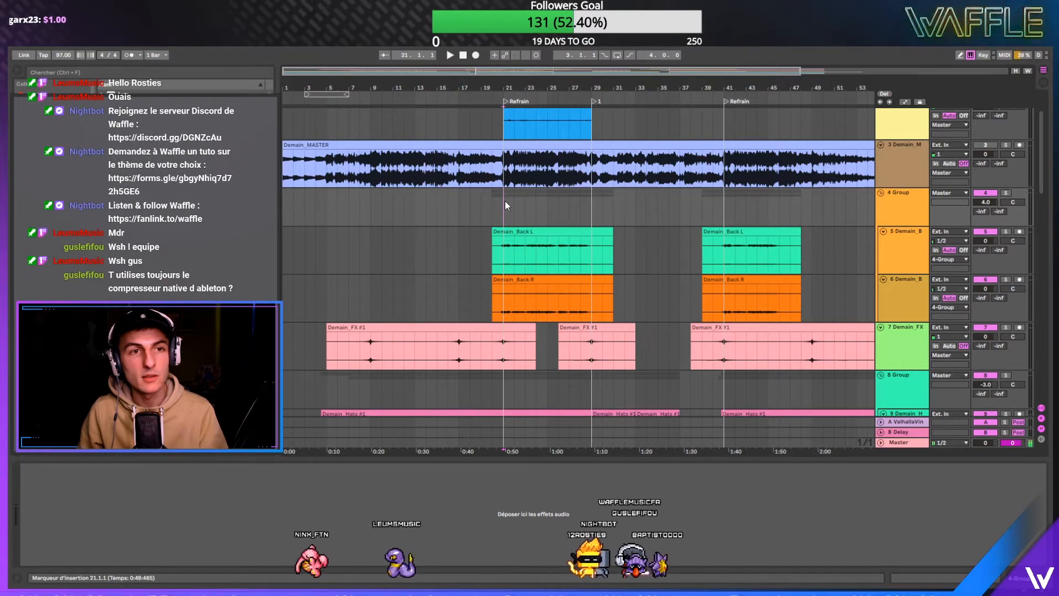
{"action": "key", "text": "space"}
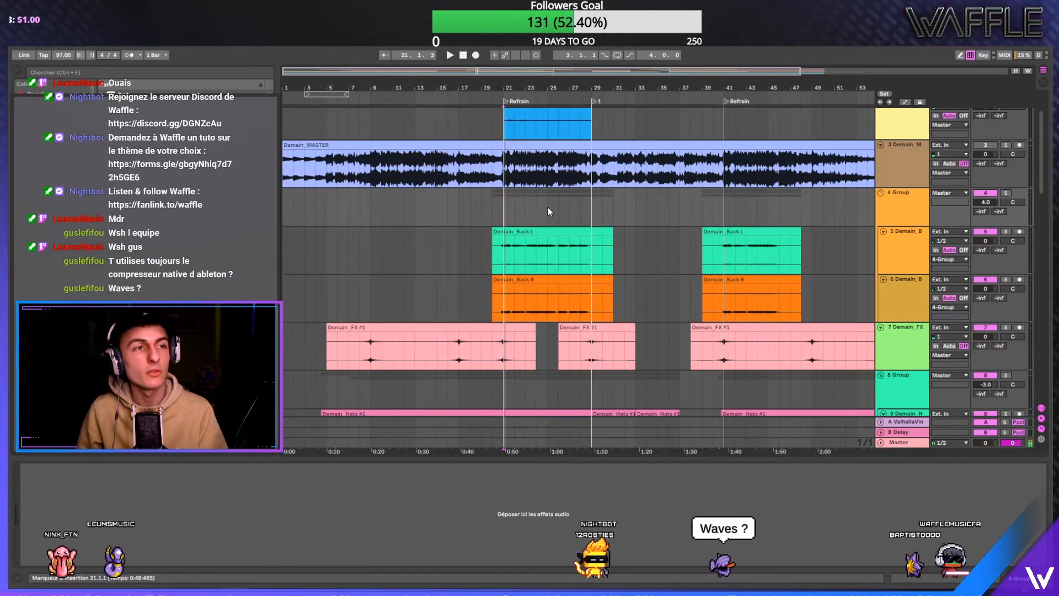
{"action": "key", "text": "space"}
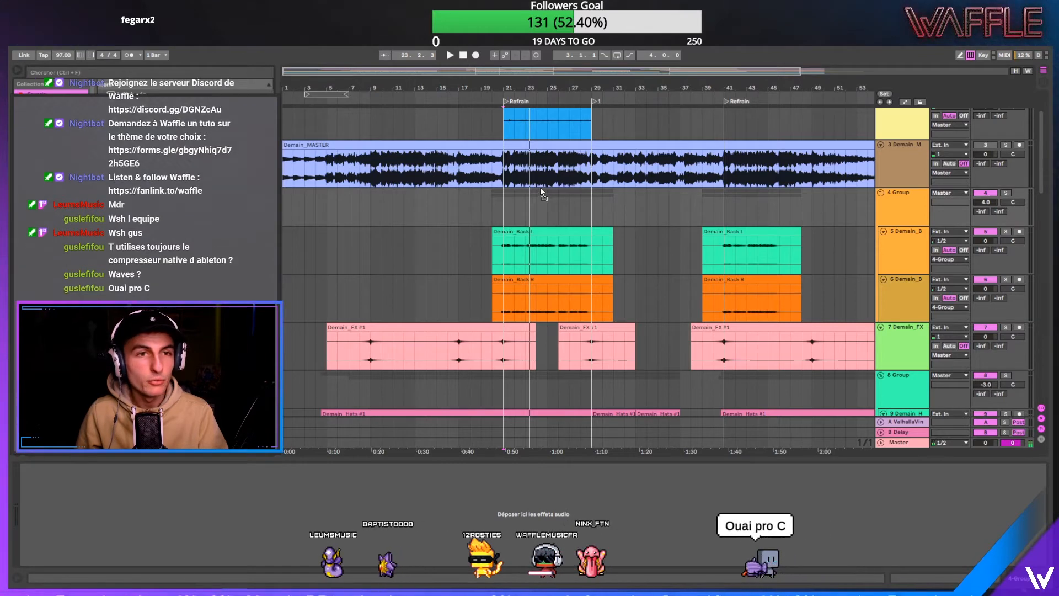
{"action": "key", "text": "ctrl+alt+p"}
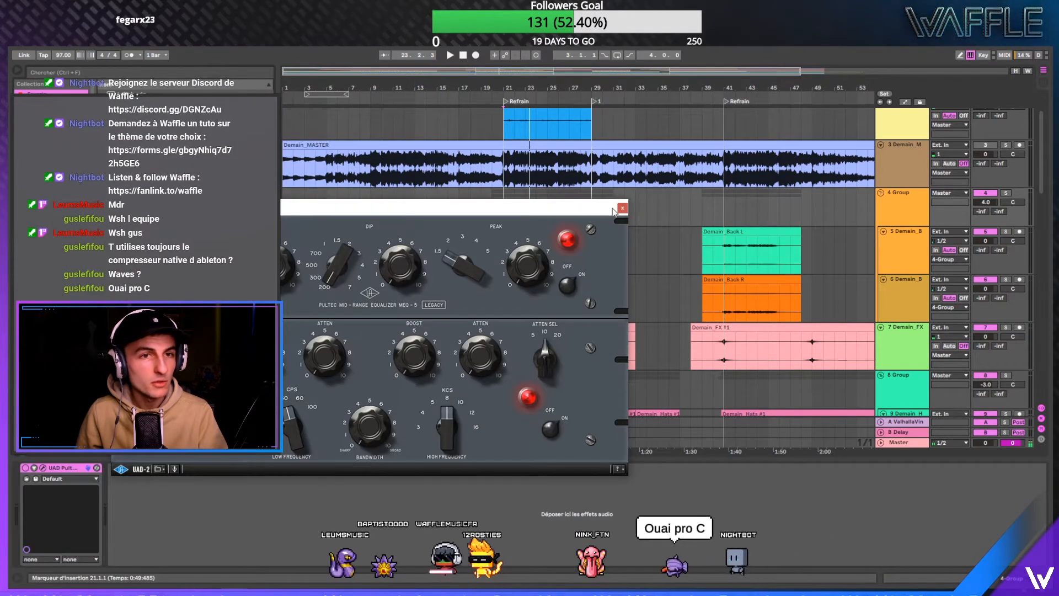
{"action": "left_click", "coordinate": [623, 207]}
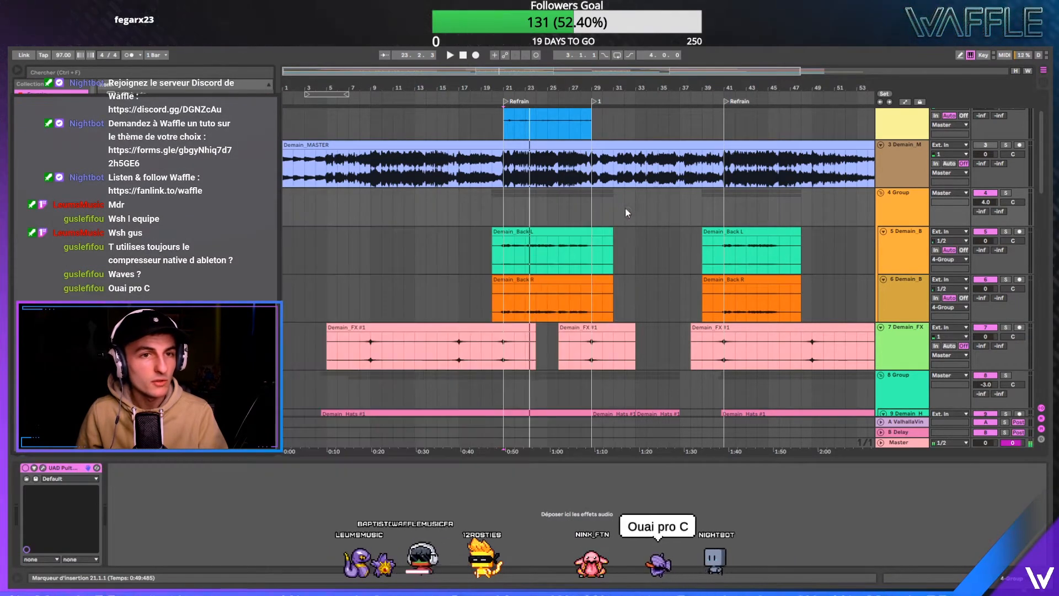
{"action": "left_click", "coordinate": [68, 468]}
{"action": "key", "text": "Delete"}
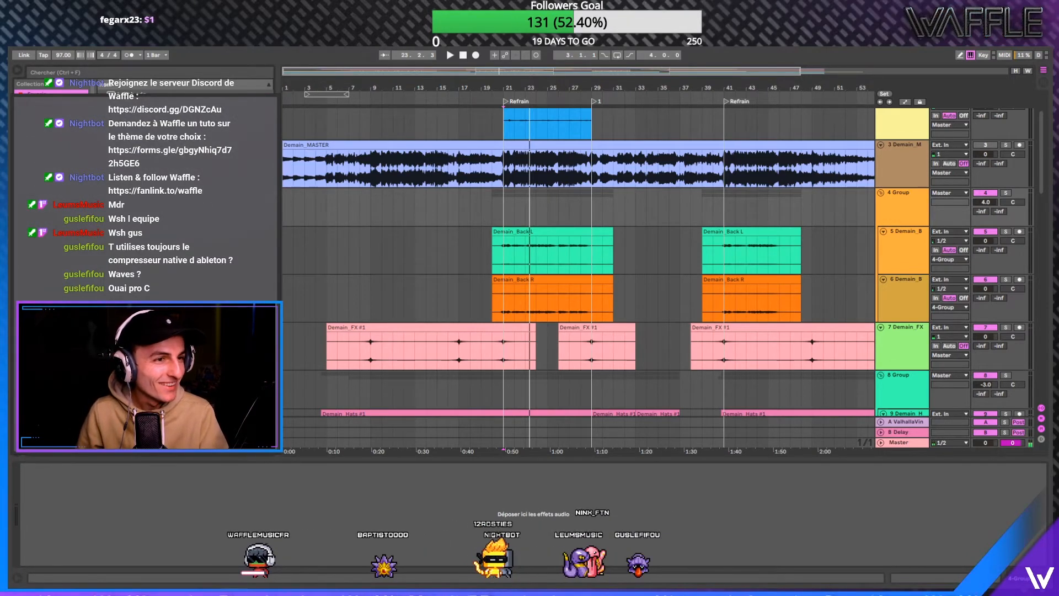
- Add the UAD Teletronix LA-2A Legacy to 4 Group and place the playback start at the first Refrain
{"action": "left_click_drag", "start_coordinate": [269, 494], "coordinate": [260, 492]}
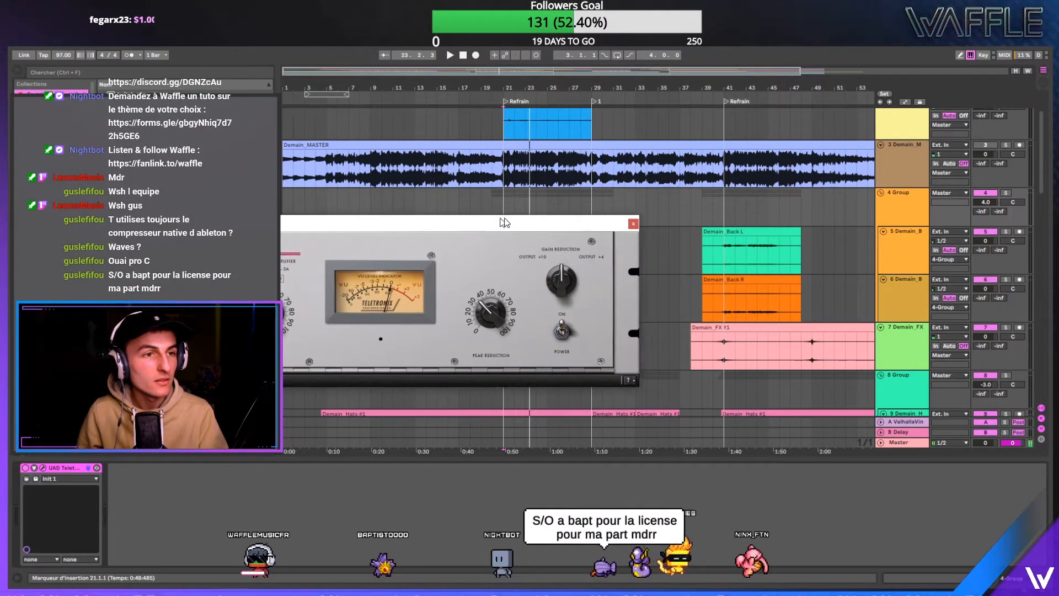
{"action": "left_click_drag", "start_coordinate": [496, 223], "coordinate": [789, 322]}
{"action": "left_click", "coordinate": [504, 216]}
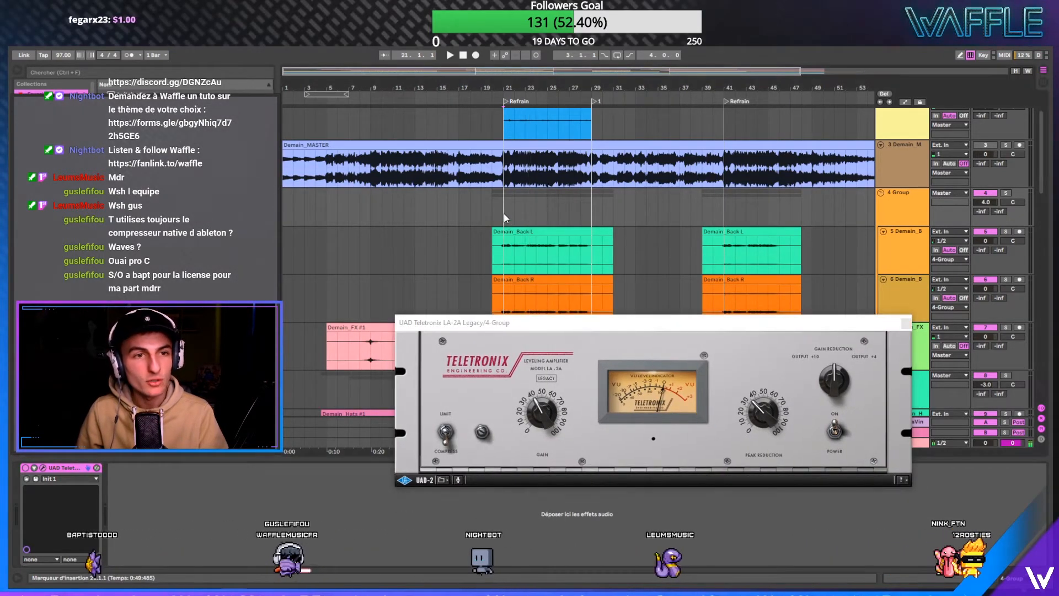
- Play the refrain and compare 4 Group soloed against the full mix
{"action": "key", "text": "space"}
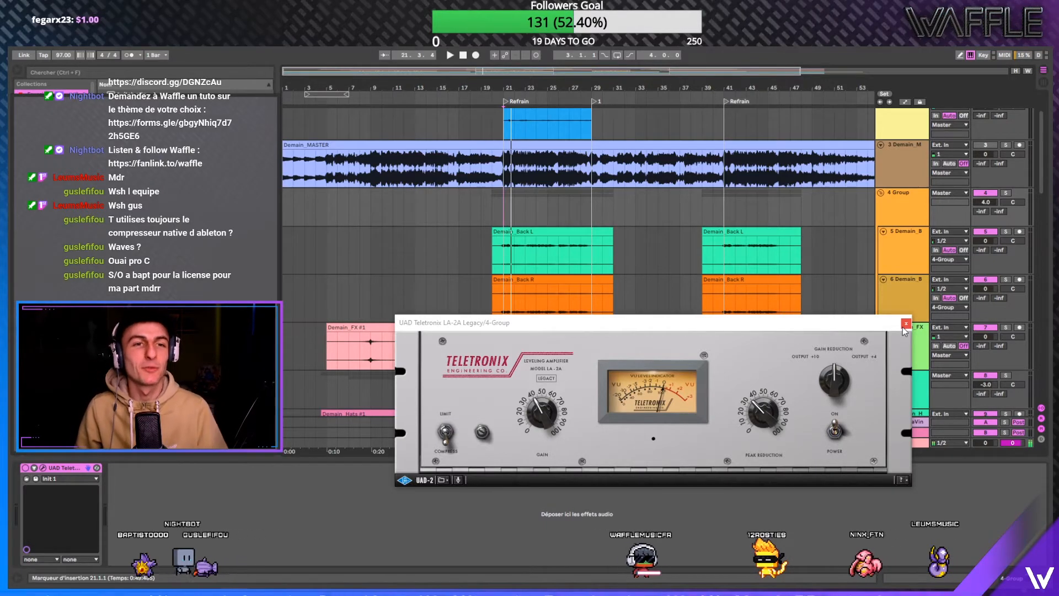
{"action": "key", "text": "space"}
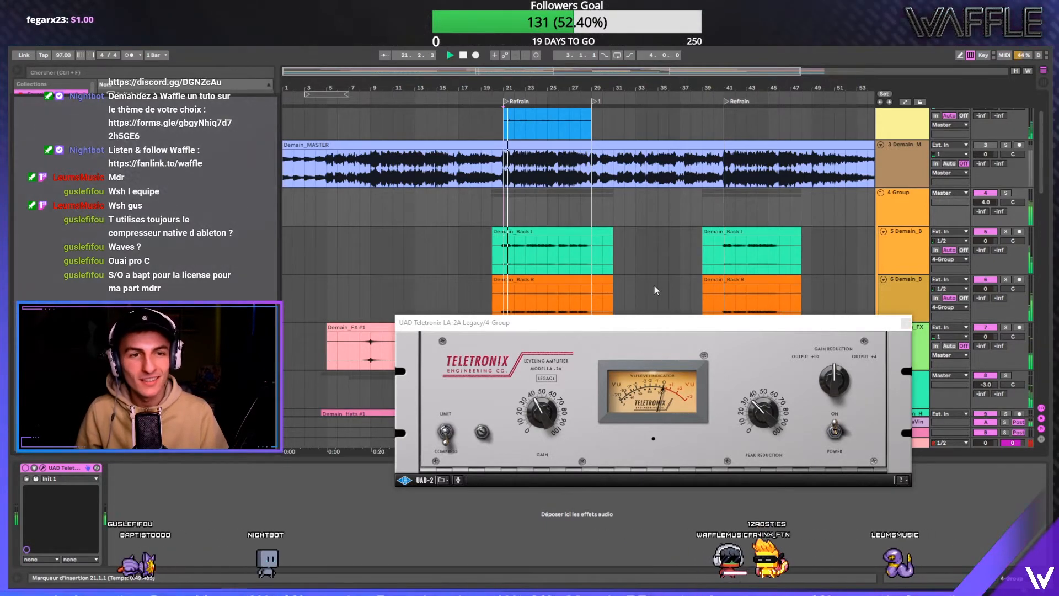
{"action": "left_click", "coordinate": [1005, 192]}
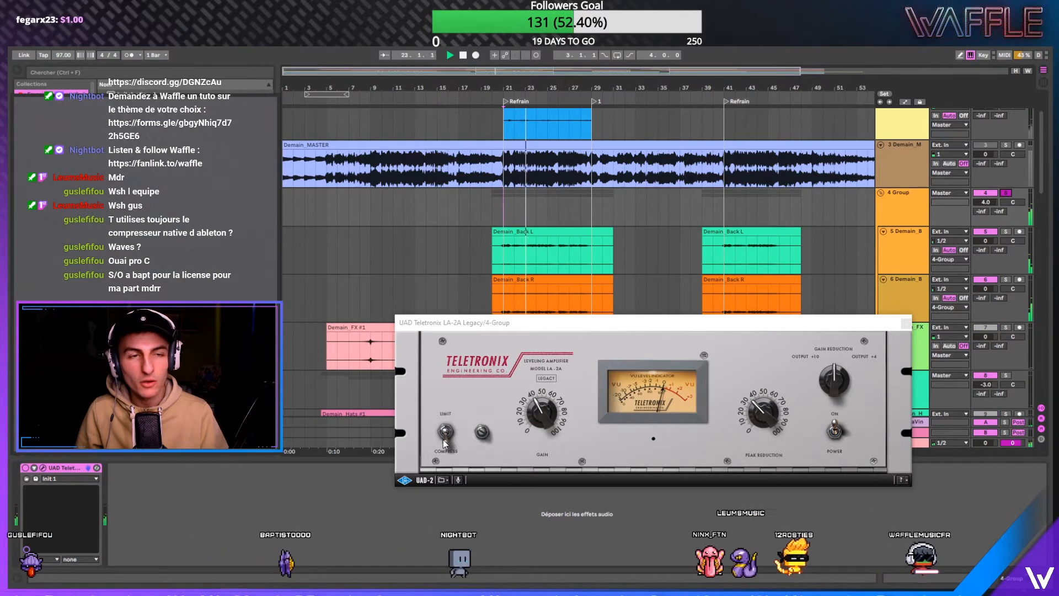
{"action": "left_click", "coordinate": [1004, 193]}
{"action": "left_click", "coordinate": [1002, 192]}
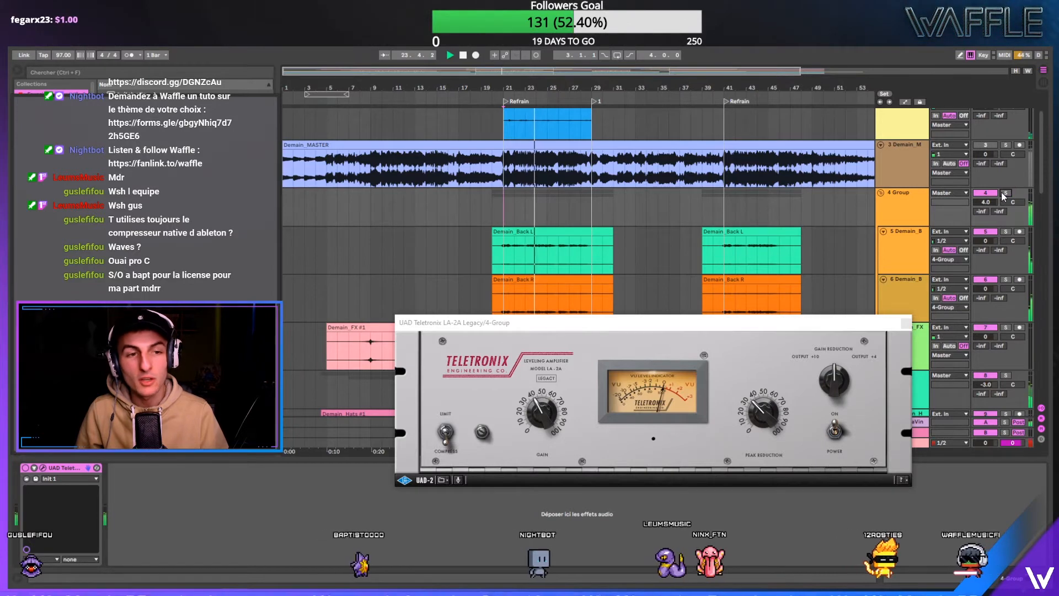
- Raise the gain and peak reduction of 4 Group's LA-2A, replay from the refrain, and close the plugin window
{"action": "left_click", "coordinate": [535, 412]}
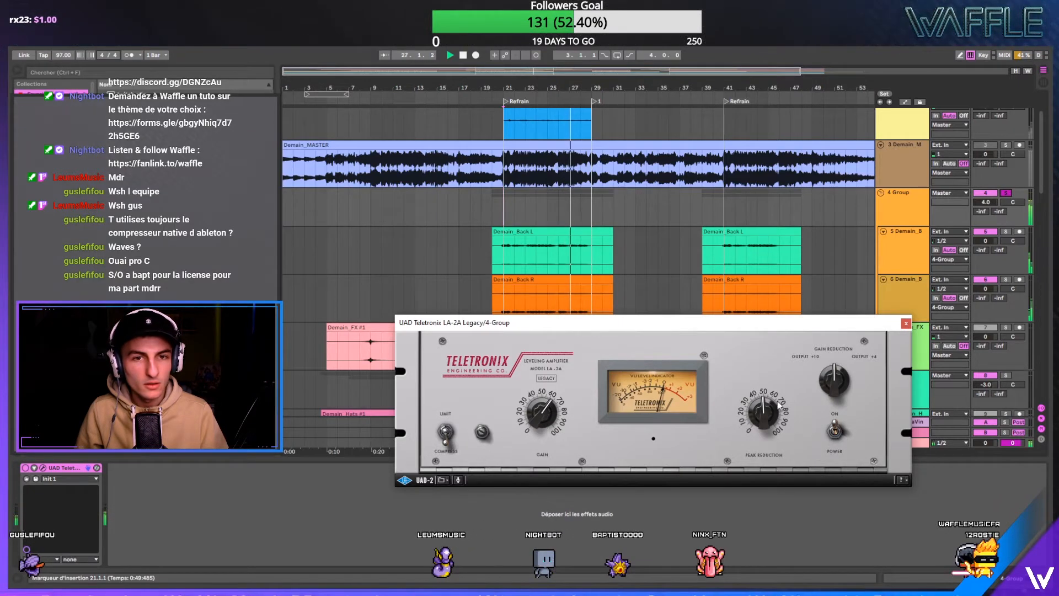
{"action": "left_click_drag", "start_coordinate": [754, 402], "coordinate": [754, 413]}
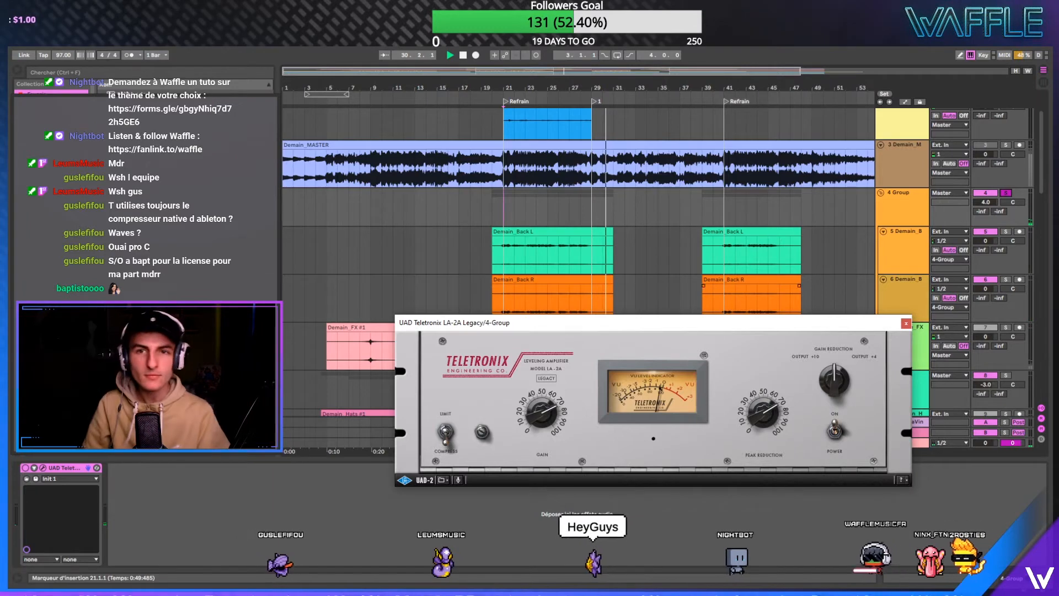
{"action": "left_click", "coordinate": [985, 204]}
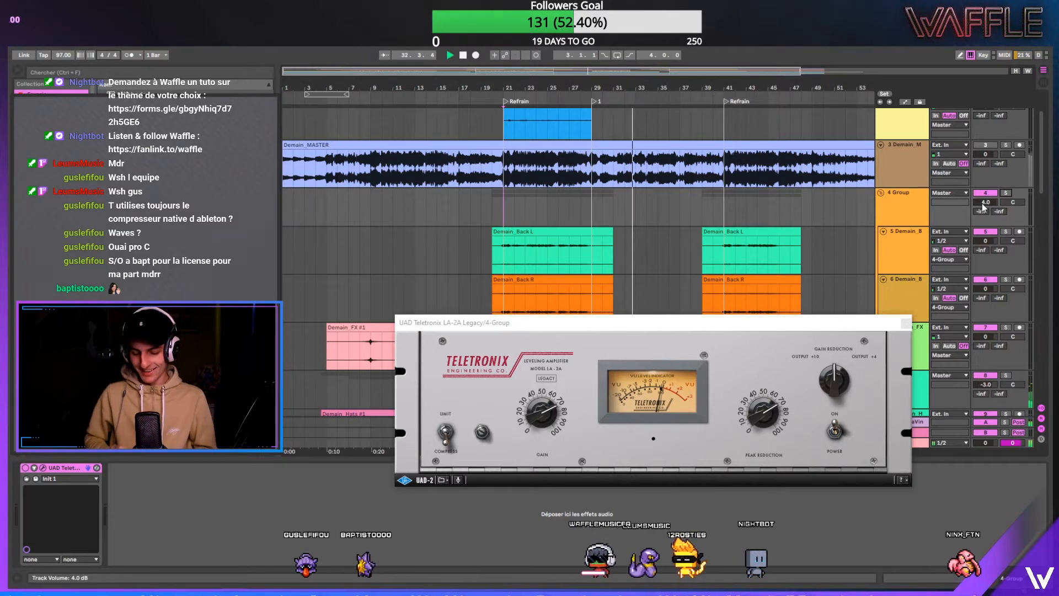
{"action": "left_click", "coordinate": [503, 198]}
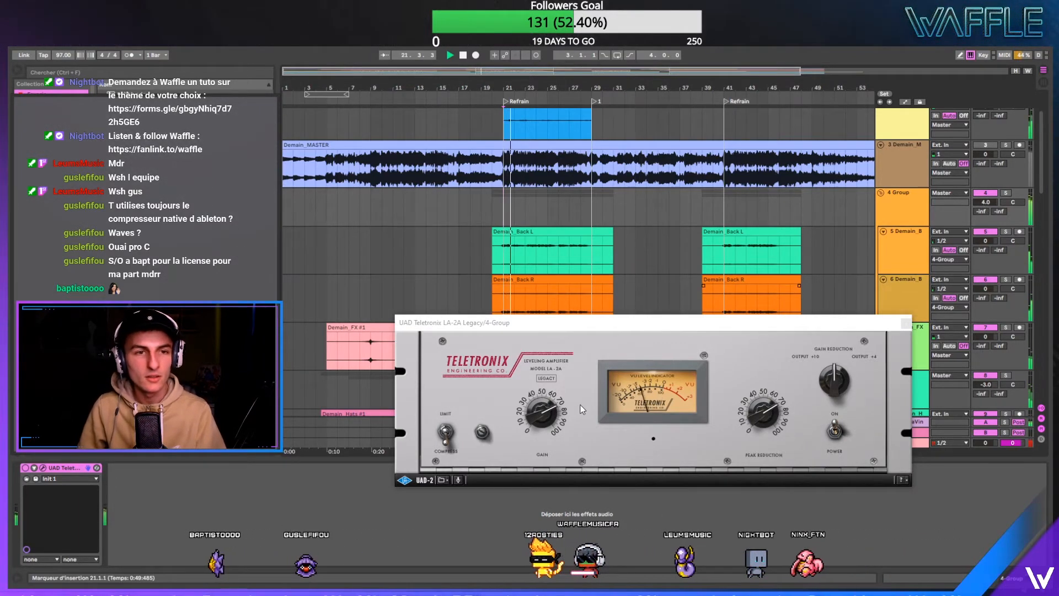
{"action": "left_click", "coordinate": [906, 324]}
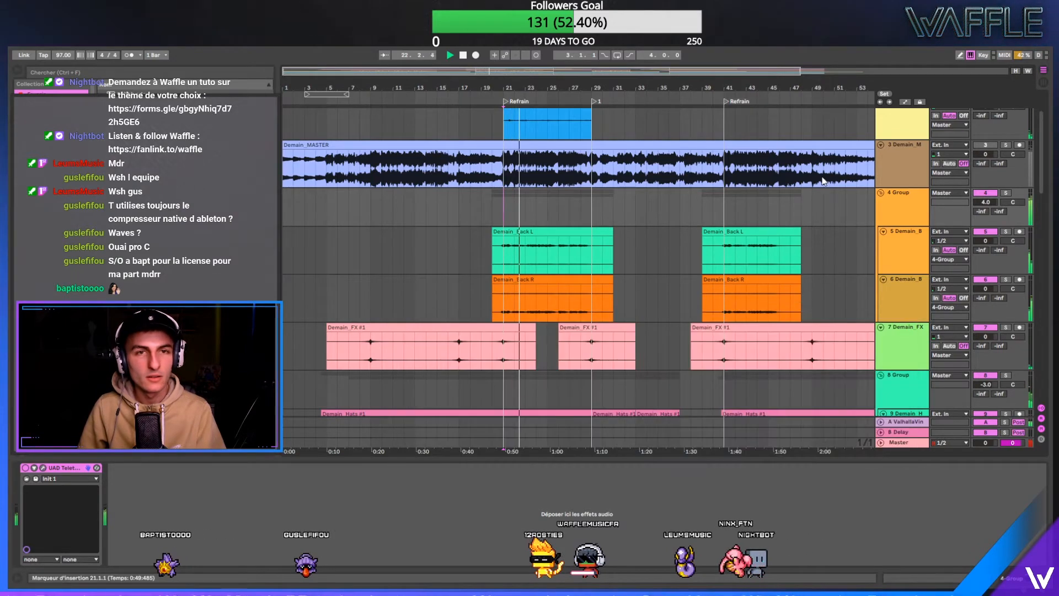
- Set the volume of 4 Group to 0 dB and check the group briefly in solo
{"action": "scroll", "coordinate": [997, 205], "scroll_direction": "down", "scroll_amount": 2}
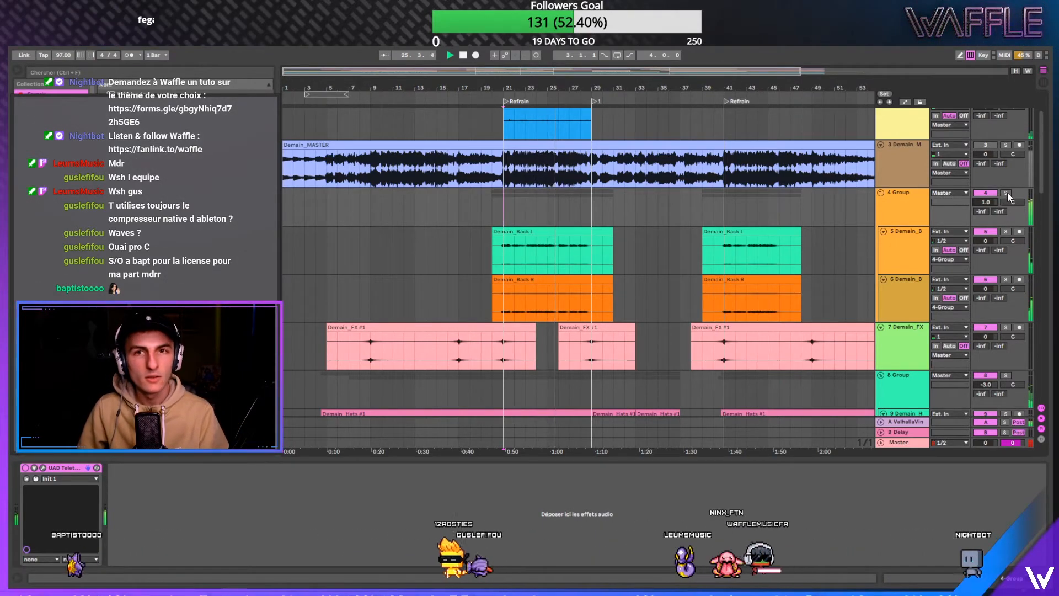
{"action": "left_click_drag", "start_coordinate": [556, 84], "coordinate": [640, 116]}
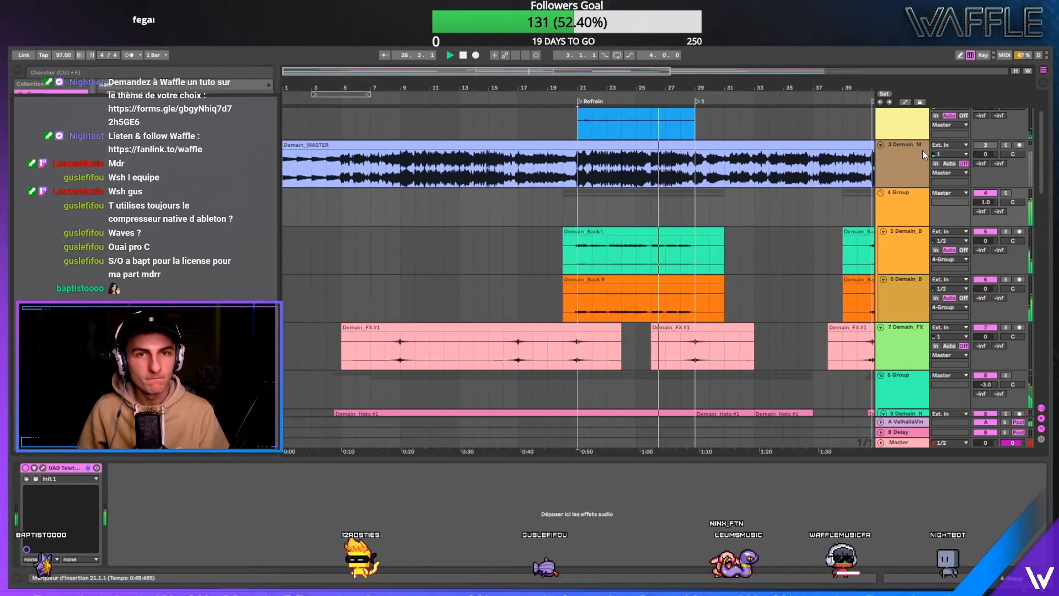
{"action": "double_click", "coordinate": [994, 200]}
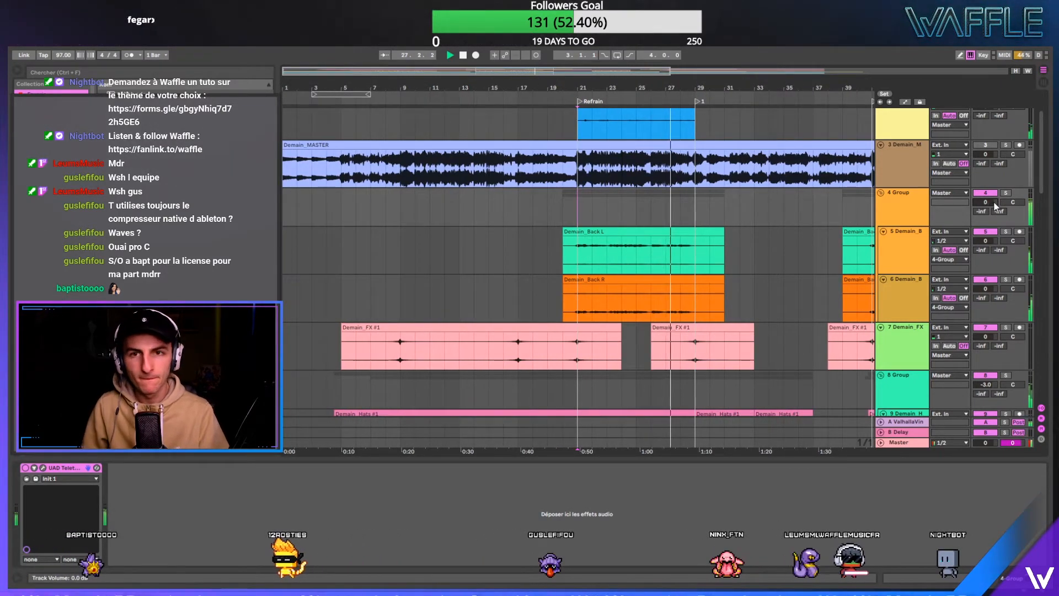
{"action": "left_click", "coordinate": [1008, 192]}
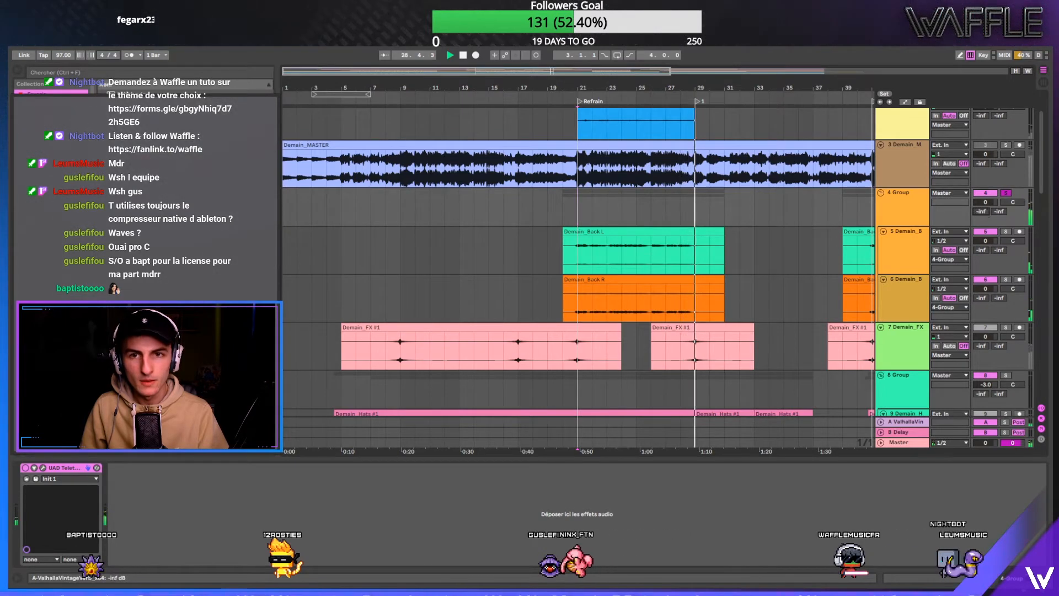
{"action": "left_click", "coordinate": [1005, 193]}
- Replay the refrain, set 4 Group's send to the Delay return to -14.7 dB, and solo the group
{"action": "key", "text": "space"}
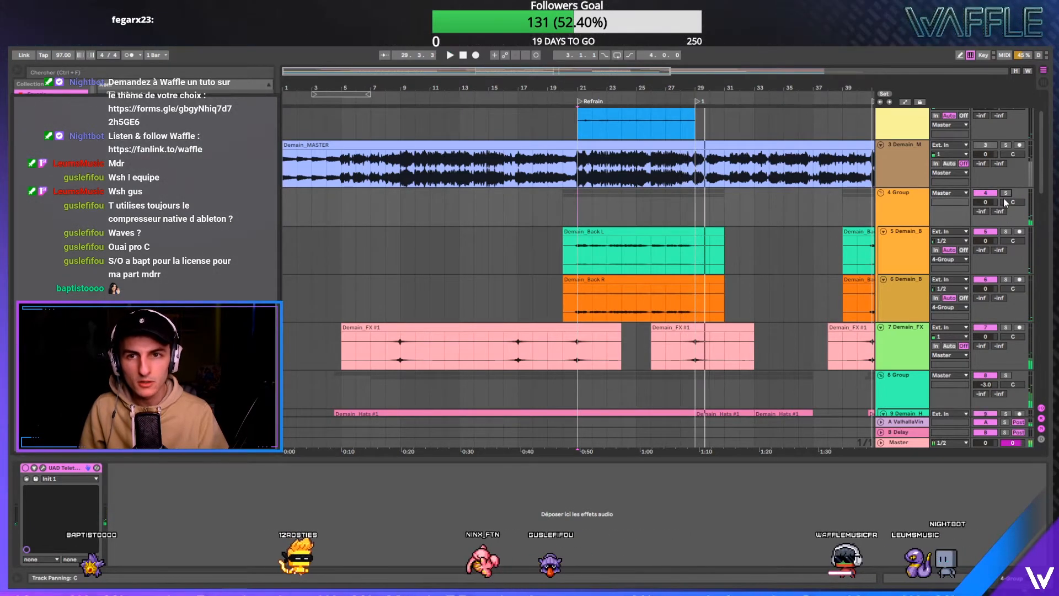
{"action": "key", "text": "space"}
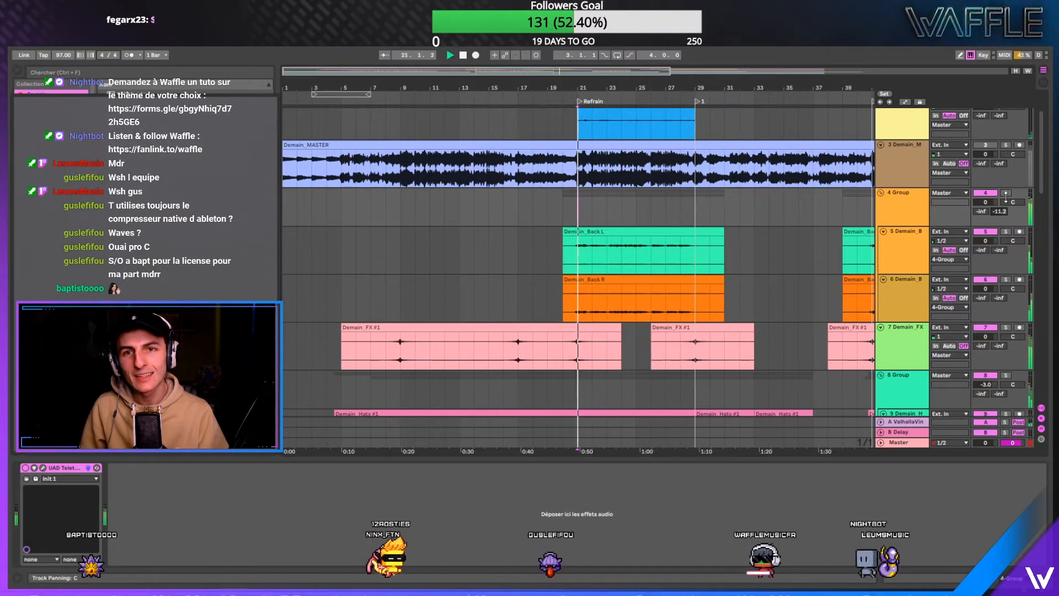
{"action": "left_click", "coordinate": [1006, 193]}
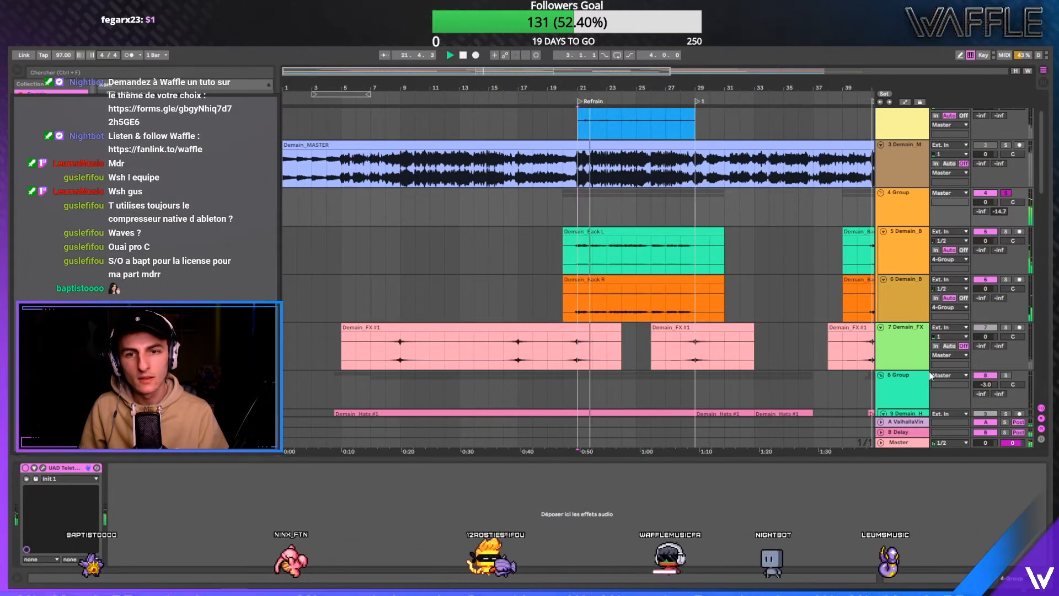
- Set both the left and right times of the Delay return's Delay device to 4 synced divisions
{"action": "left_click", "coordinate": [900, 432]}
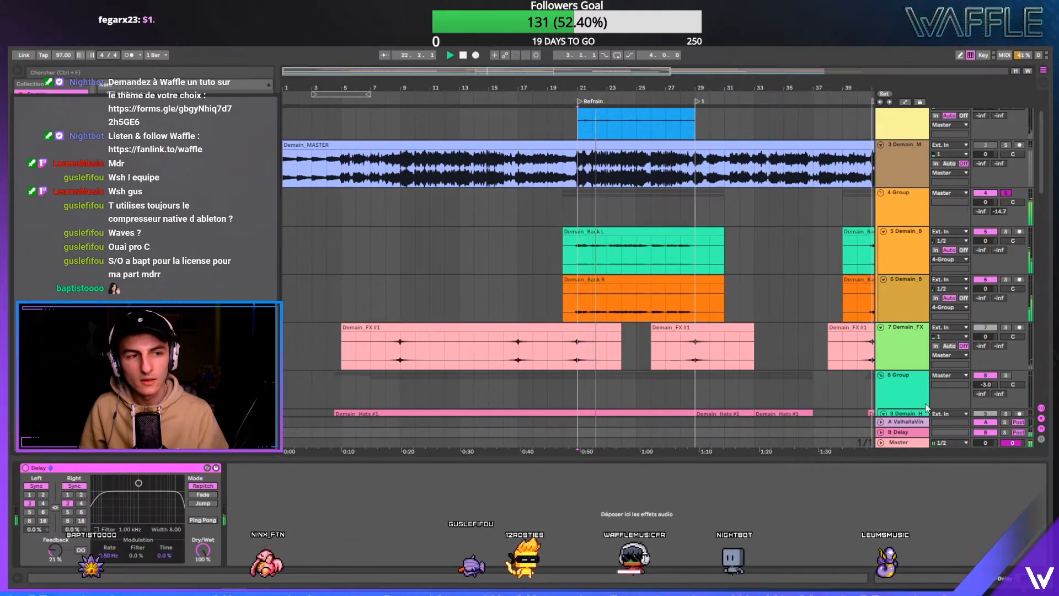
{"action": "left_click", "coordinate": [80, 503]}
{"action": "left_click", "coordinate": [43, 504]}
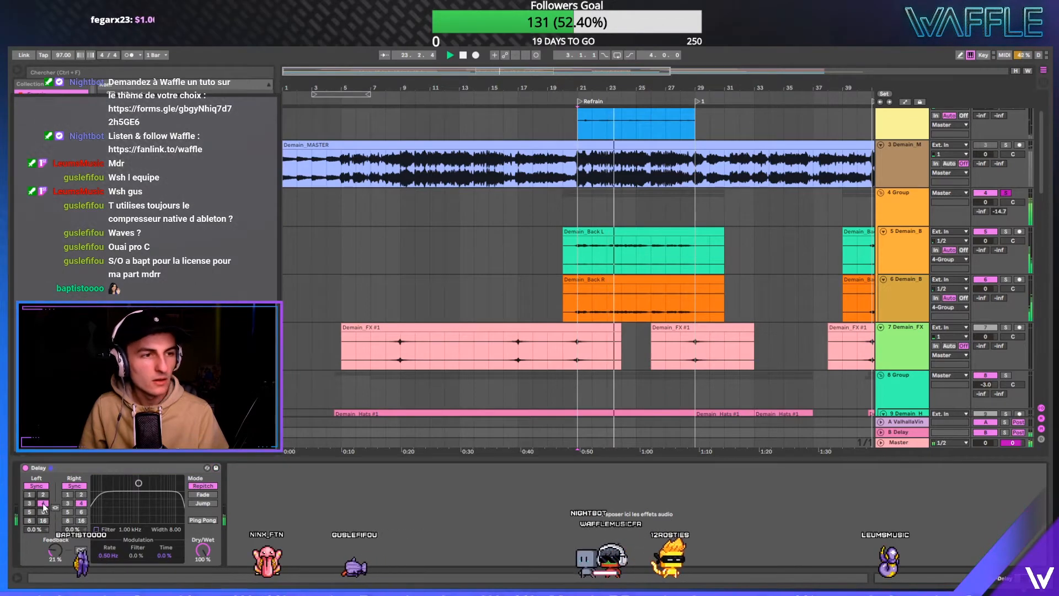
- Replay from the refrain, set 4 Group's Delay send to -16.0 dB, and unsolo the group
{"action": "key", "text": "space"}
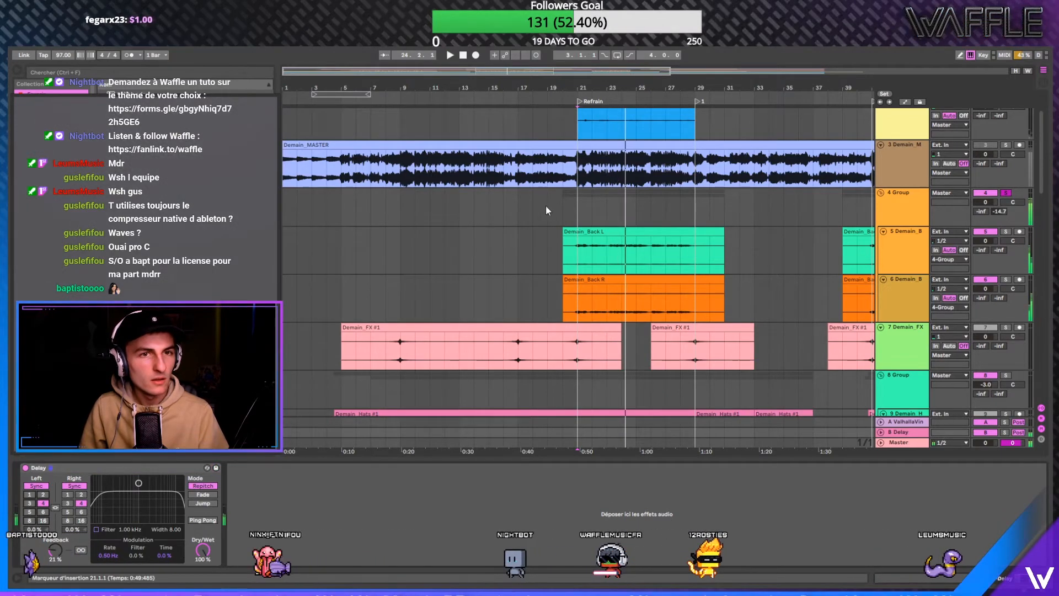
{"action": "left_click", "coordinate": [578, 197]}
{"action": "key", "text": "space"}
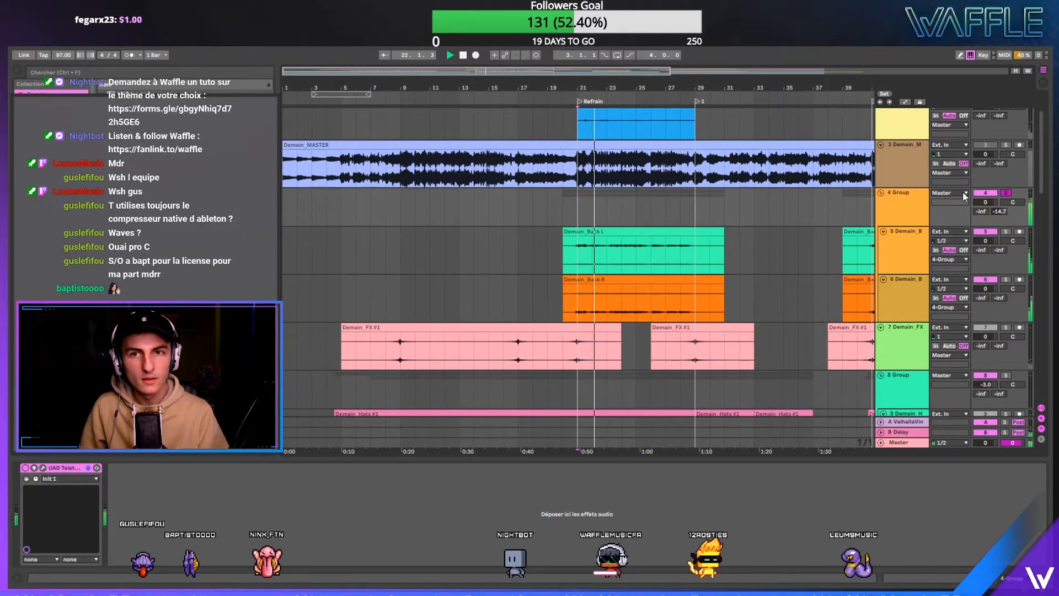
{"action": "left_click_drag", "start_coordinate": [1003, 210], "coordinate": [1003, 217]}
{"action": "left_click", "coordinate": [1006, 193]}
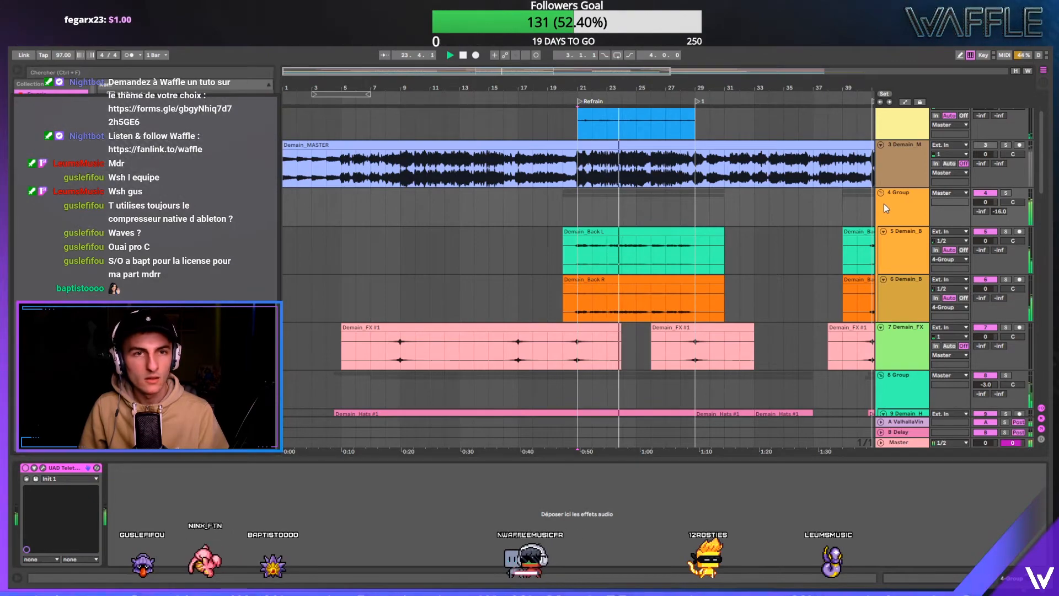
- Copy the GhostKICK sidechain Compressor from 14 Group and paste it after the LA-2A on 4 Group
{"action": "scroll", "coordinate": [896, 275], "scroll_direction": "down", "scroll_amount": 5}
{"action": "scroll", "coordinate": [895, 272], "scroll_direction": "down", "scroll_amount": 6}
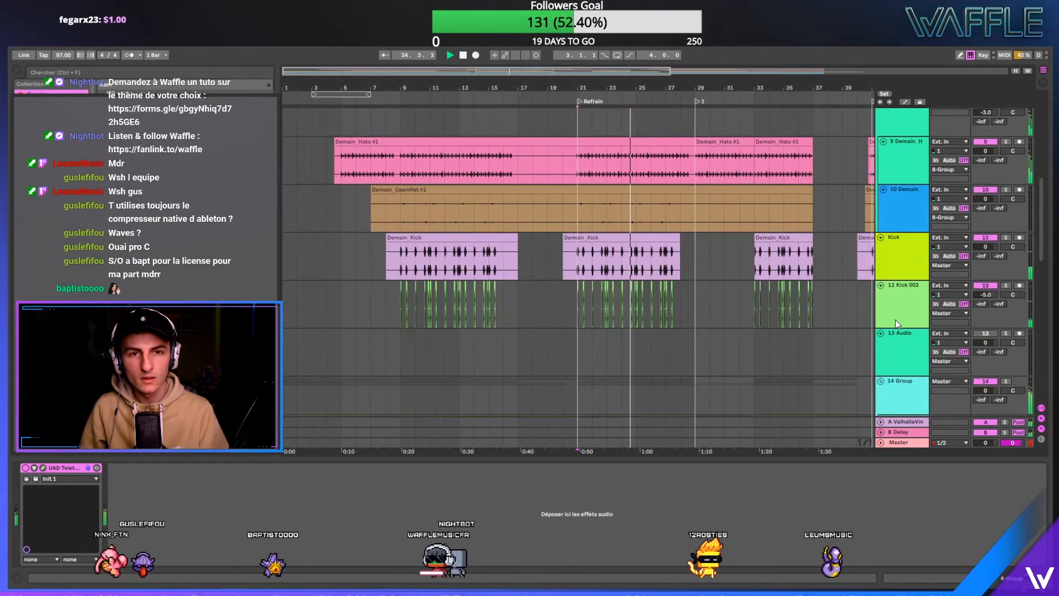
{"action": "left_click", "coordinate": [900, 326]}
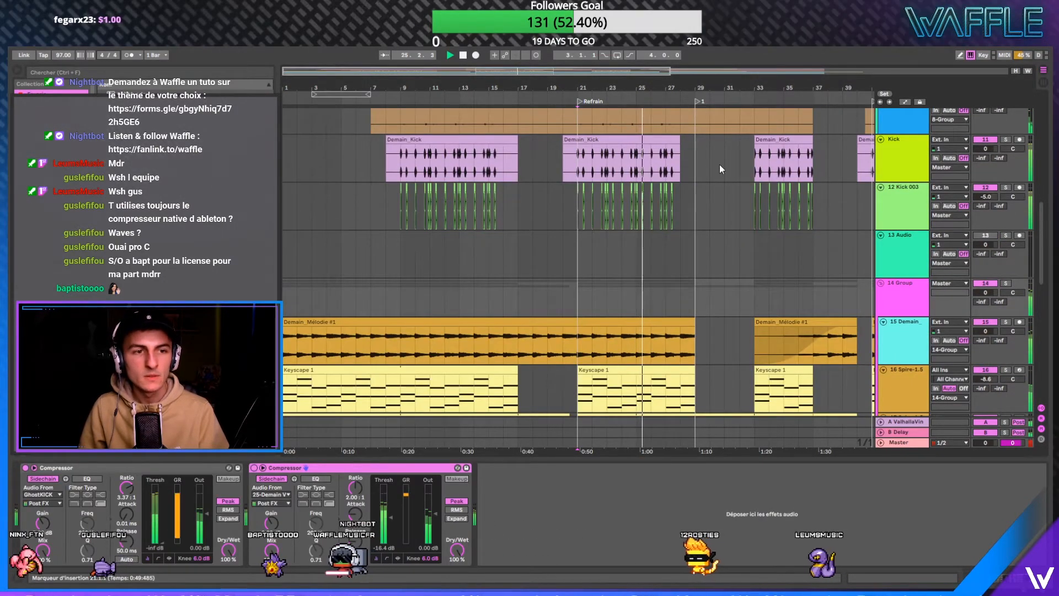
{"action": "scroll", "coordinate": [690, 252], "scroll_direction": "up", "scroll_amount": 12}
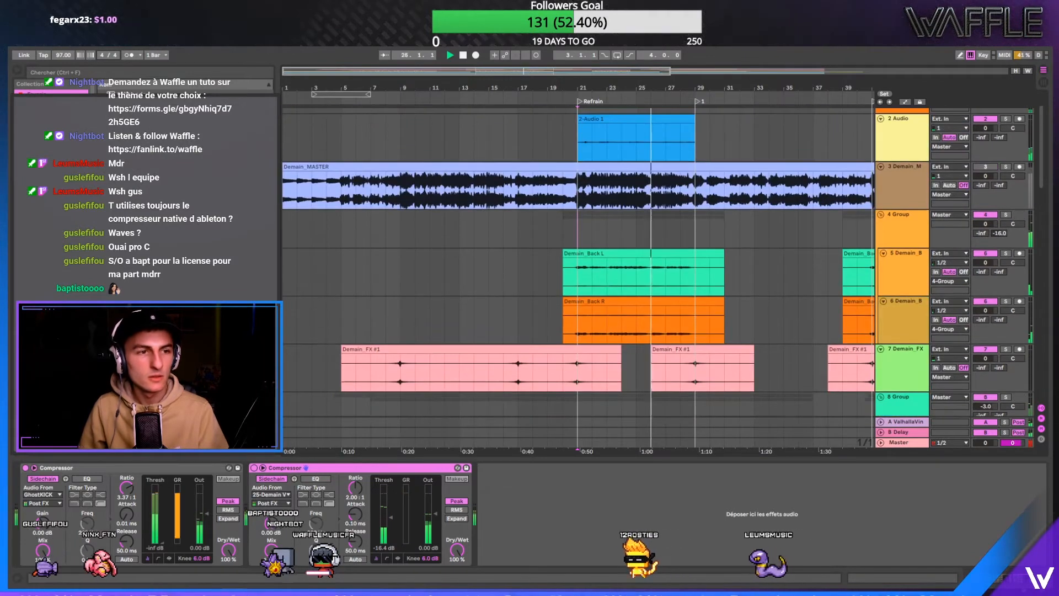
{"action": "left_click", "coordinate": [187, 466]}
{"action": "left_click", "coordinate": [637, 225]}
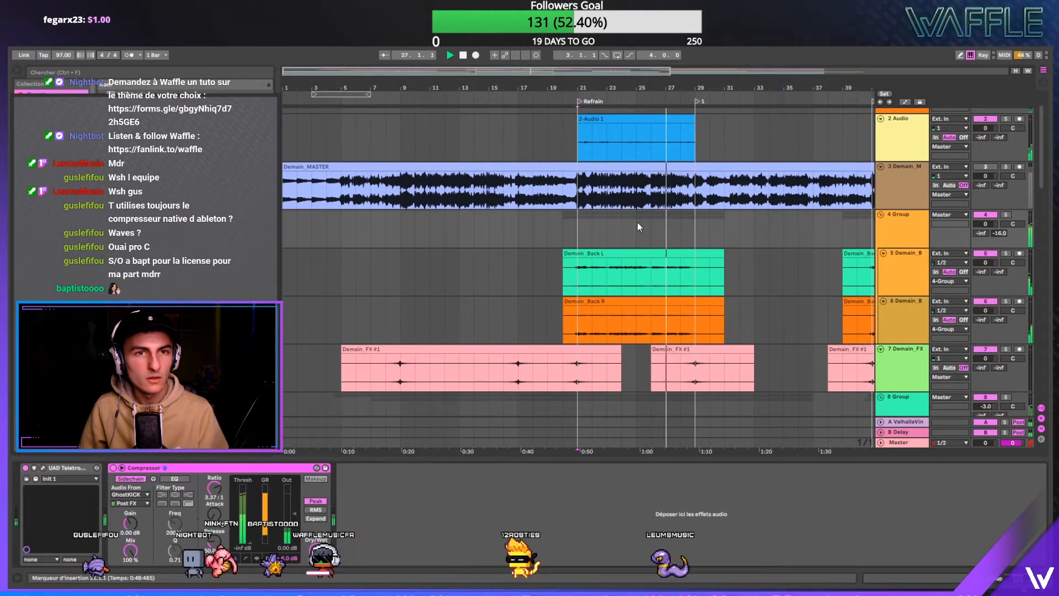
- Set the threshold of 4 Group's sidechain Compressor to -26.3 dB and its attack to 0.07 ms
{"action": "left_click", "coordinate": [251, 542]}
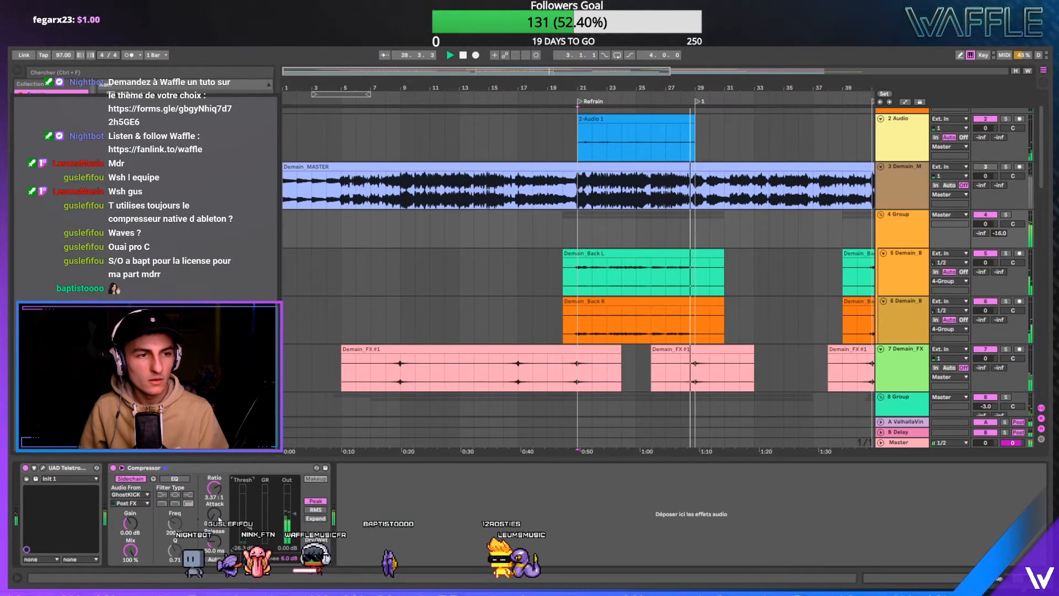
{"action": "left_click", "coordinate": [222, 506]}
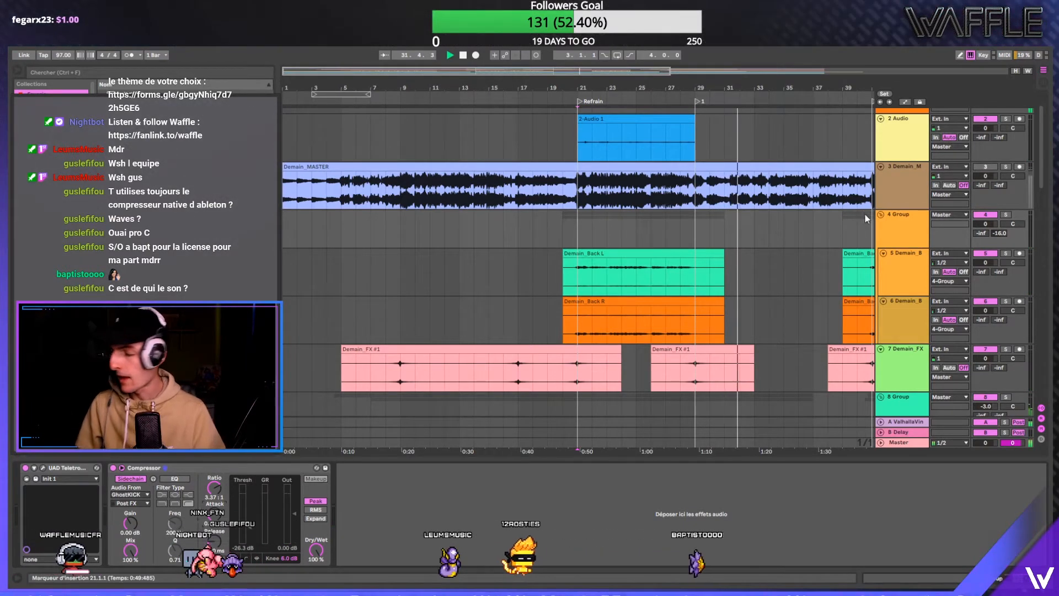
- Delete the last kick hit before bar 37 on both the Kick and 12 Kick 003 tracks
{"action": "left_click_drag", "start_coordinate": [714, 84], "coordinate": [631, 250]}
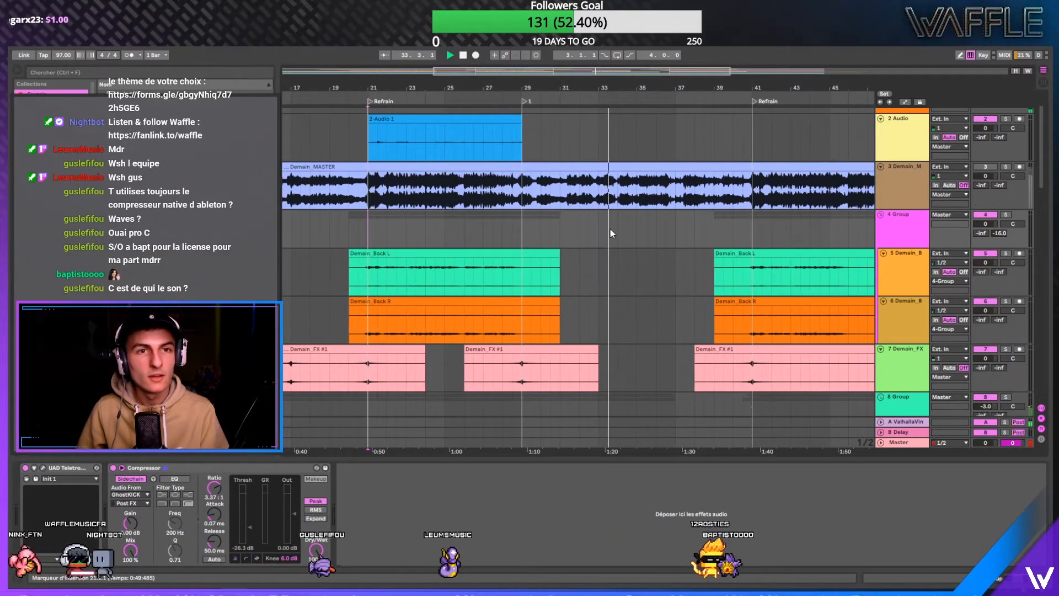
{"action": "scroll", "coordinate": [610, 230], "scroll_direction": "left", "scroll_amount": 3}
{"action": "left_click_drag", "start_coordinate": [662, 97], "coordinate": [663, 92]}
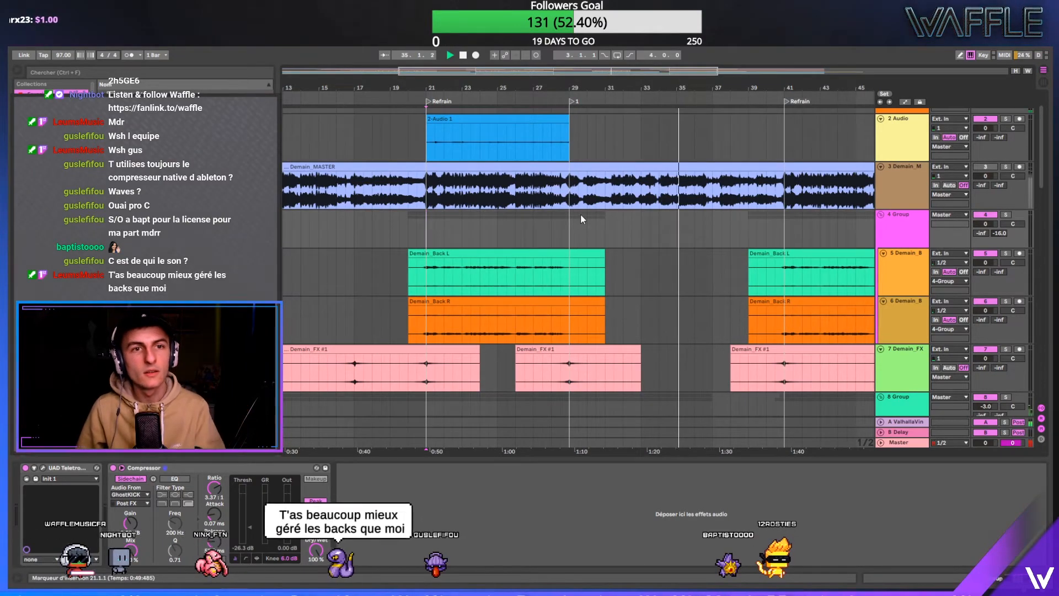
{"action": "scroll", "coordinate": [691, 233], "scroll_direction": "down", "scroll_amount": 8}
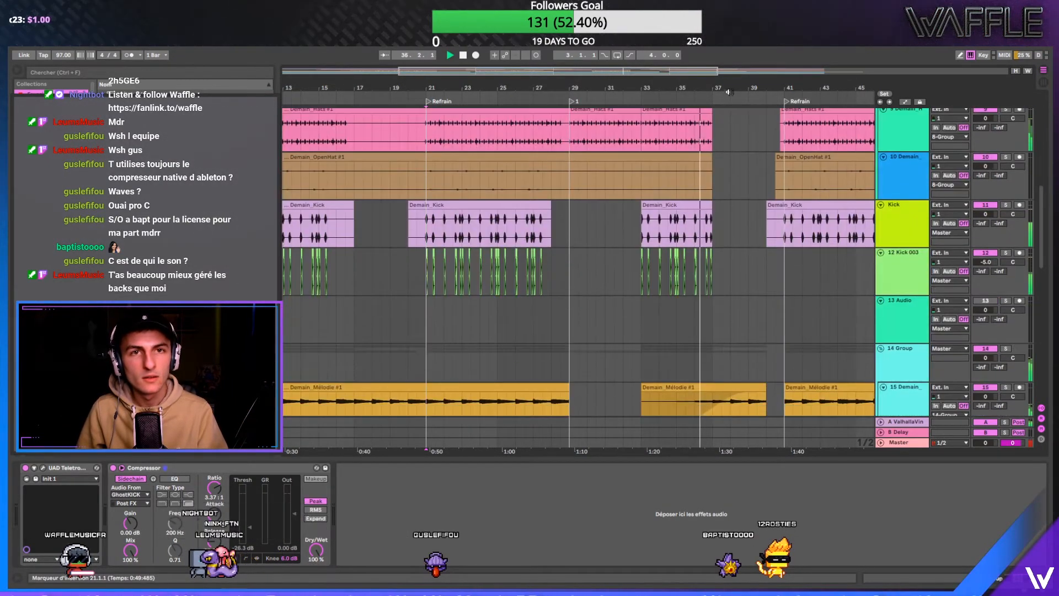
{"action": "left_click_drag", "start_coordinate": [719, 85], "coordinate": [709, 128]}
{"action": "scroll", "coordinate": [678, 197], "scroll_direction": "up", "scroll_amount": 2}
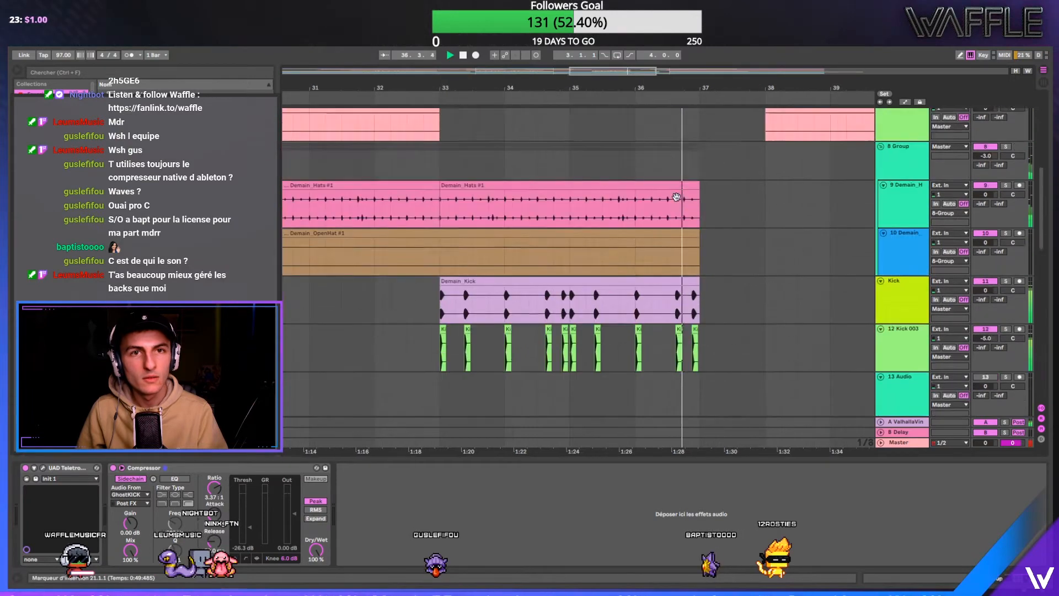
{"action": "scroll", "coordinate": [694, 237], "scroll_direction": "down", "scroll_amount": 2}
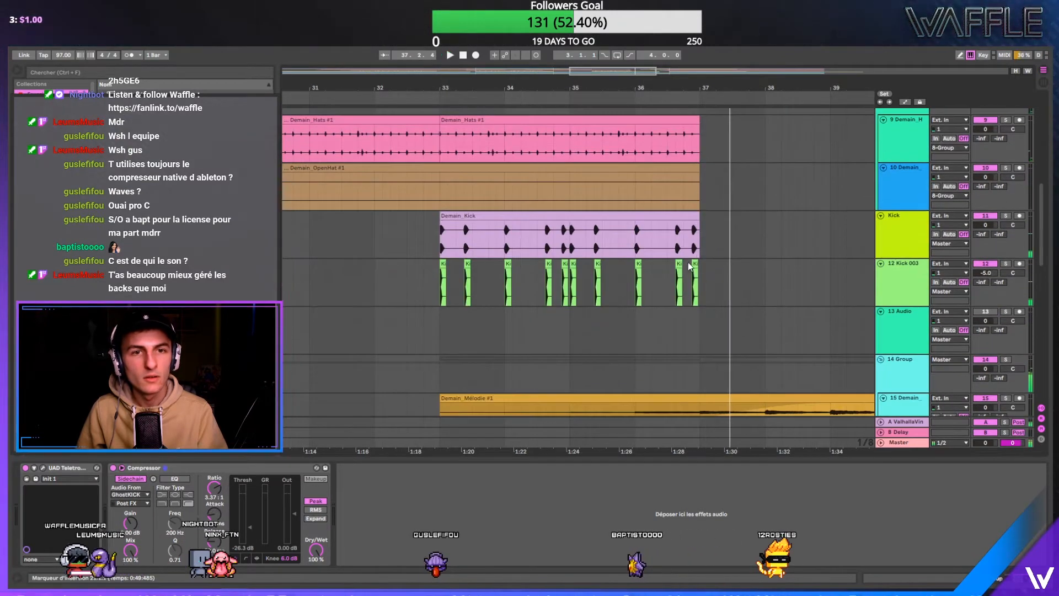
{"action": "left_click", "coordinate": [709, 271], "text": "shift"}
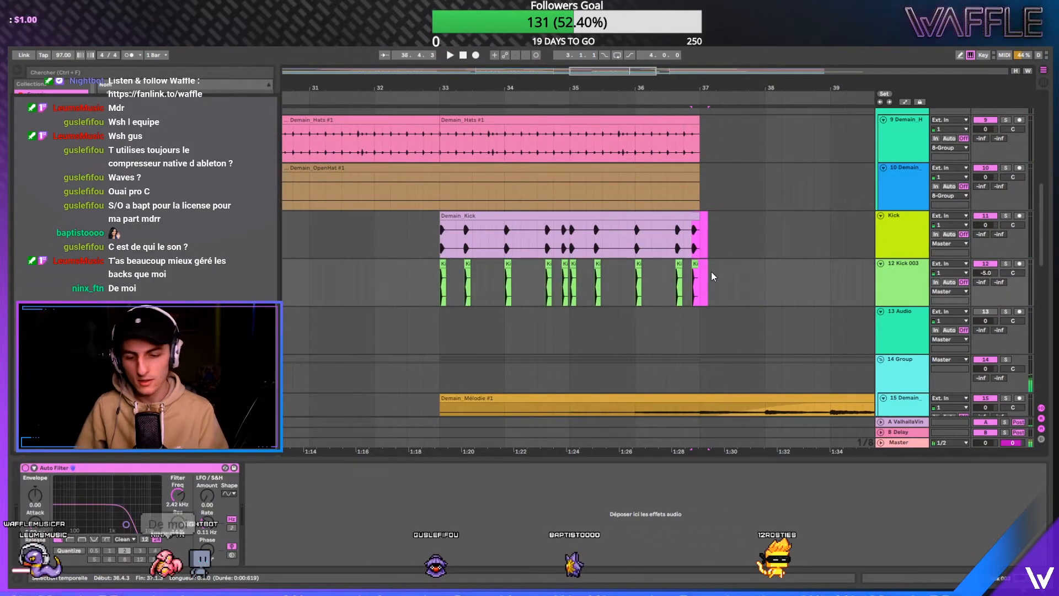
- Replay the passage before bar 37 and shorten the Demain_Hats clip starting at bar 33 to end at 36.3.1
{"action": "left_click", "coordinate": [651, 99]}
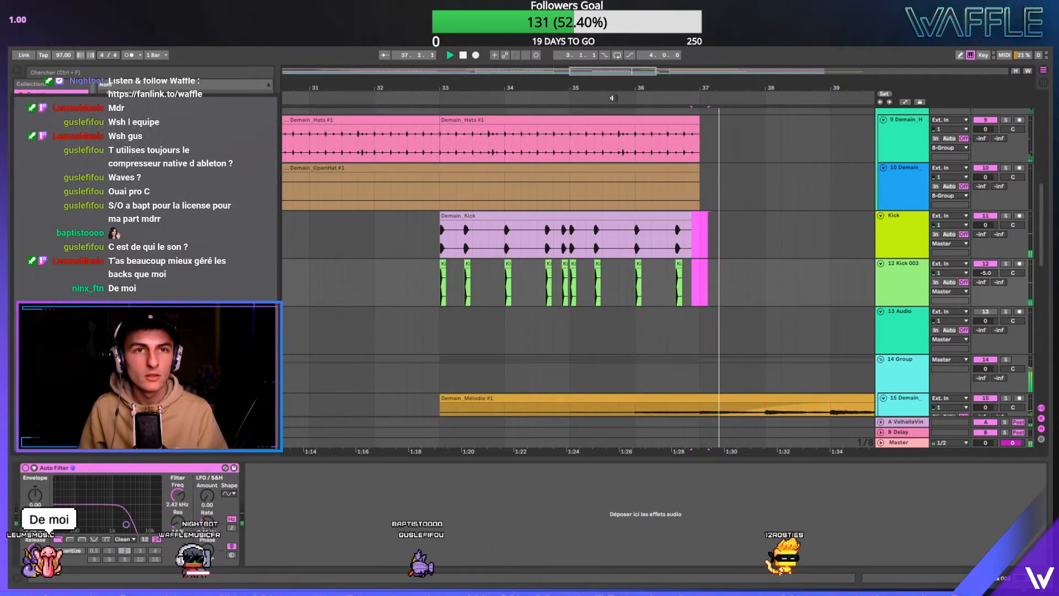
{"action": "left_click_drag", "start_coordinate": [694, 87], "coordinate": [704, 58]}
{"action": "left_click", "coordinate": [698, 118]}
{"action": "scroll", "coordinate": [633, 168], "scroll_direction": "up", "scroll_amount": 2}
{"action": "key", "text": "space"}
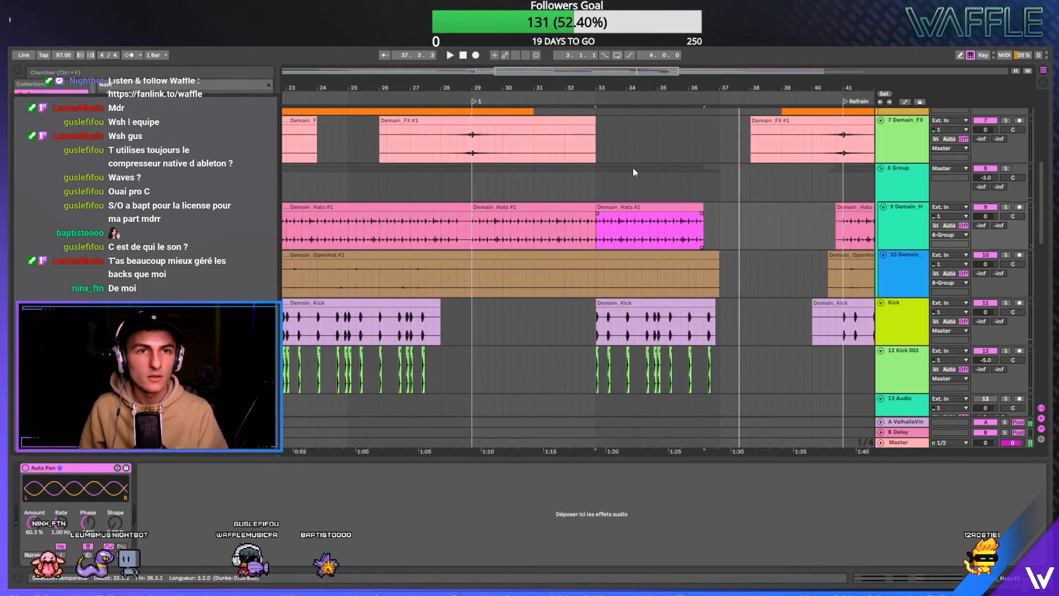
- Arm the empty 13 Audio track for recording and set its input monitoring to Auto
{"action": "left_click_drag", "start_coordinate": [605, 79], "coordinate": [607, 65]}
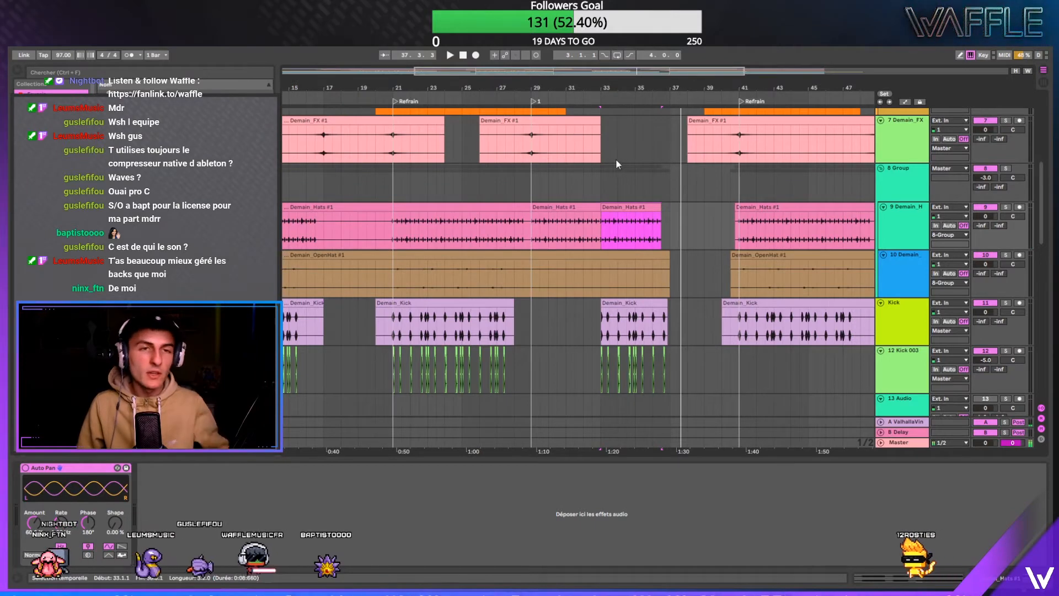
{"action": "scroll", "coordinate": [708, 226], "scroll_direction": "down", "scroll_amount": 4}
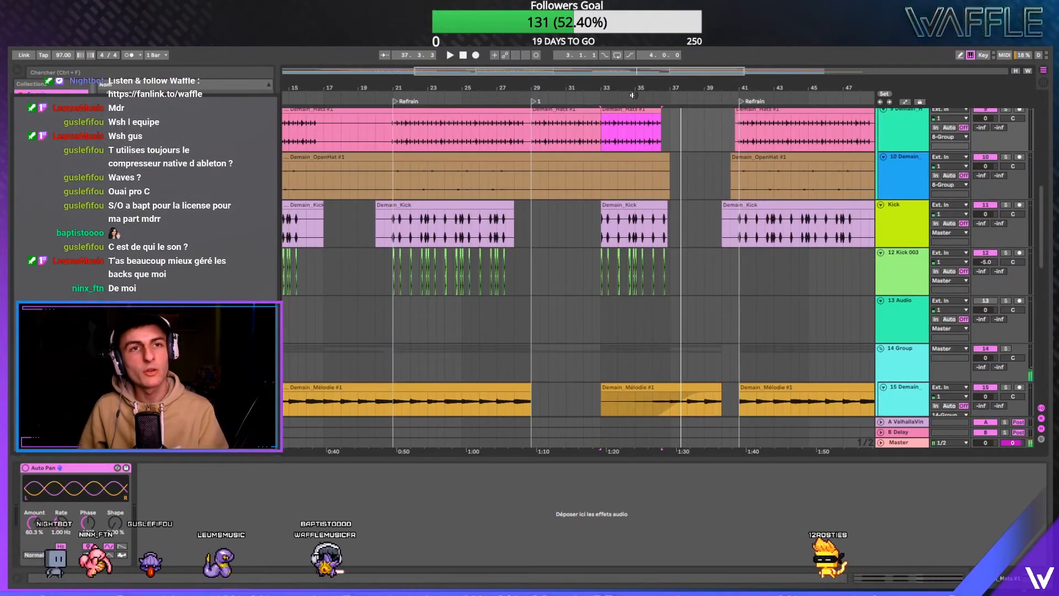
{"action": "left_click_drag", "start_coordinate": [634, 89], "coordinate": [634, 73]}
{"action": "left_click", "coordinate": [904, 280]}
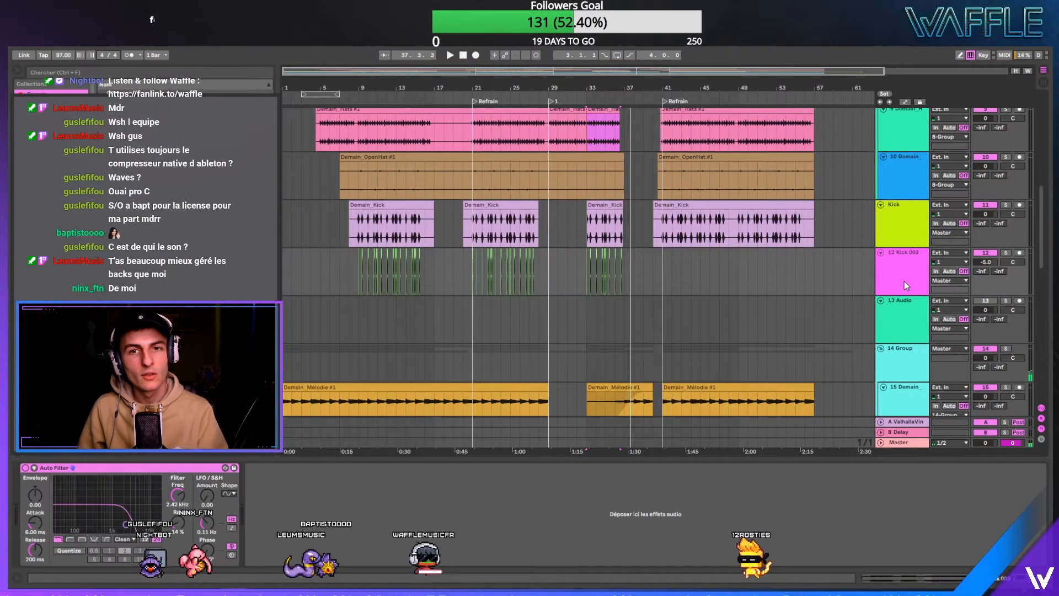
{"action": "right_click", "coordinate": [904, 280]}
{"action": "left_click", "coordinate": [902, 306]}
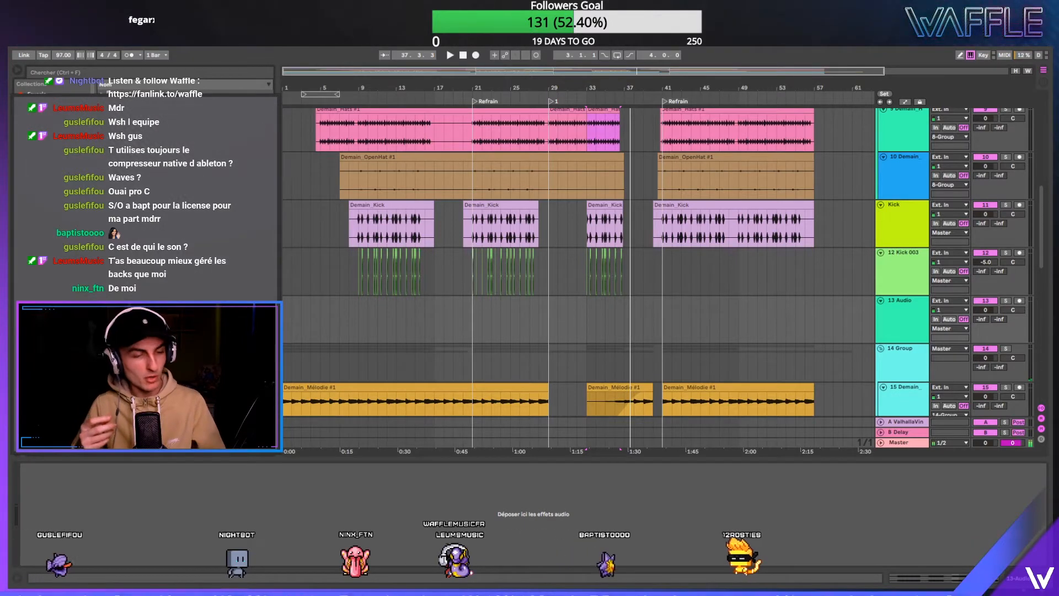
{"action": "left_click", "coordinate": [677, 234]}
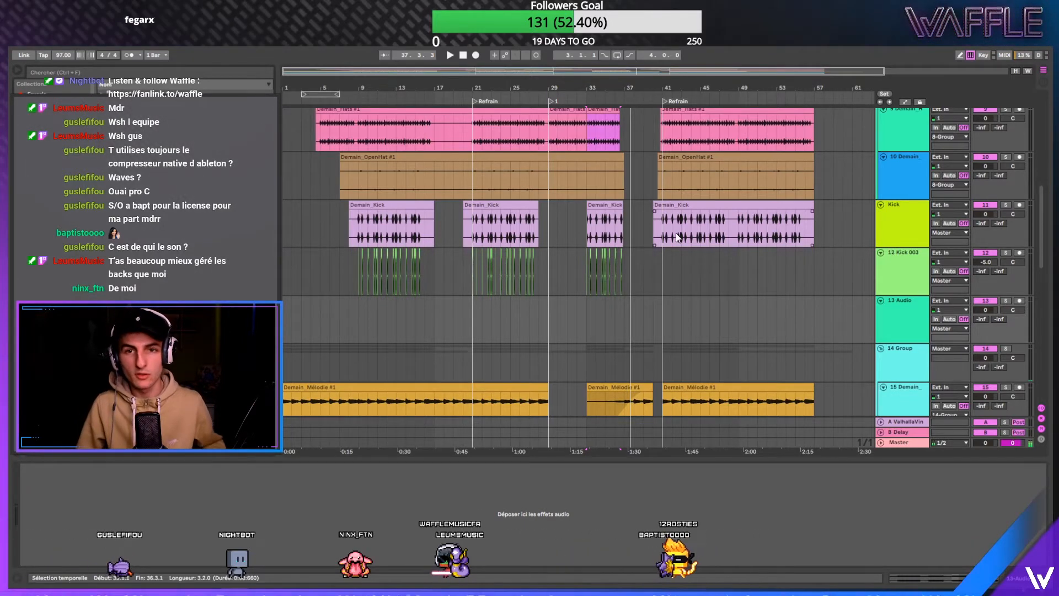
{"action": "left_click", "coordinate": [1019, 301]}
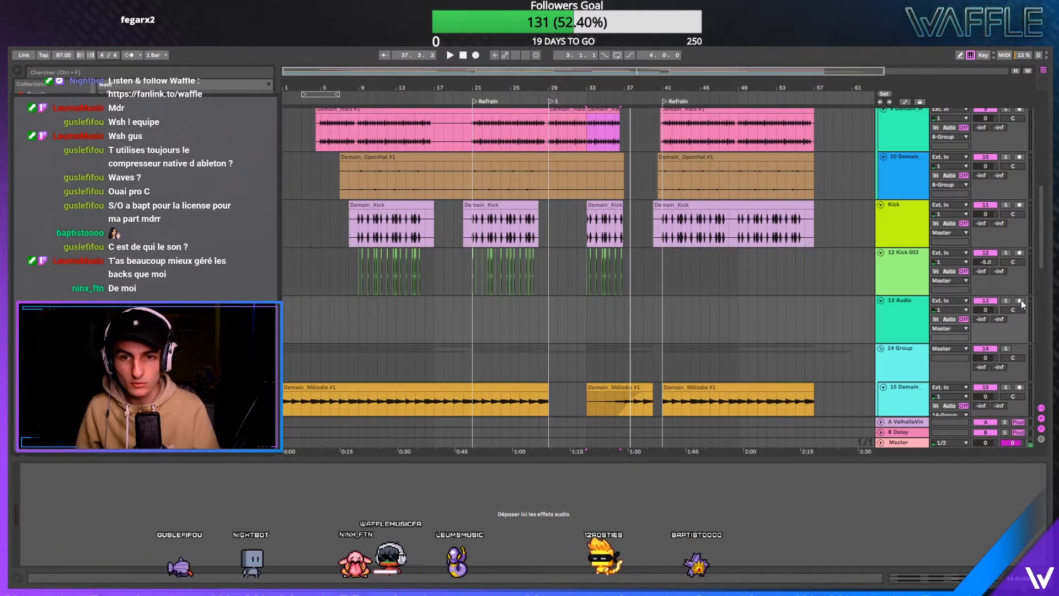
{"action": "left_click", "coordinate": [954, 320]}
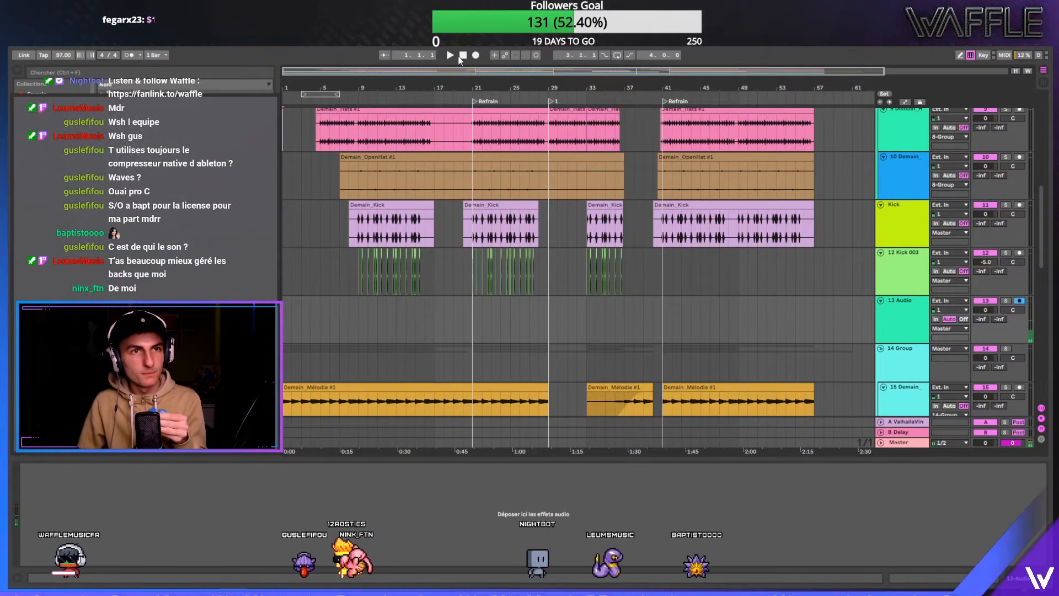
- Record a take on 13 Audio from the song's start to about 7.2.1, and trim the clip's start to 1.4.3
{"action": "left_click", "coordinate": [475, 56]}
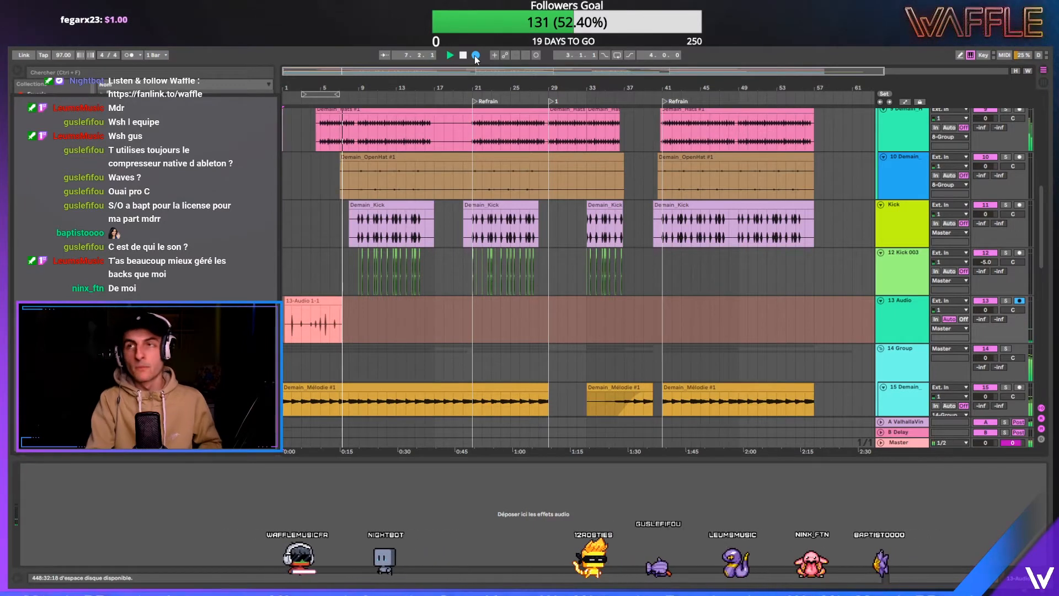
{"action": "left_click", "coordinate": [475, 55]}
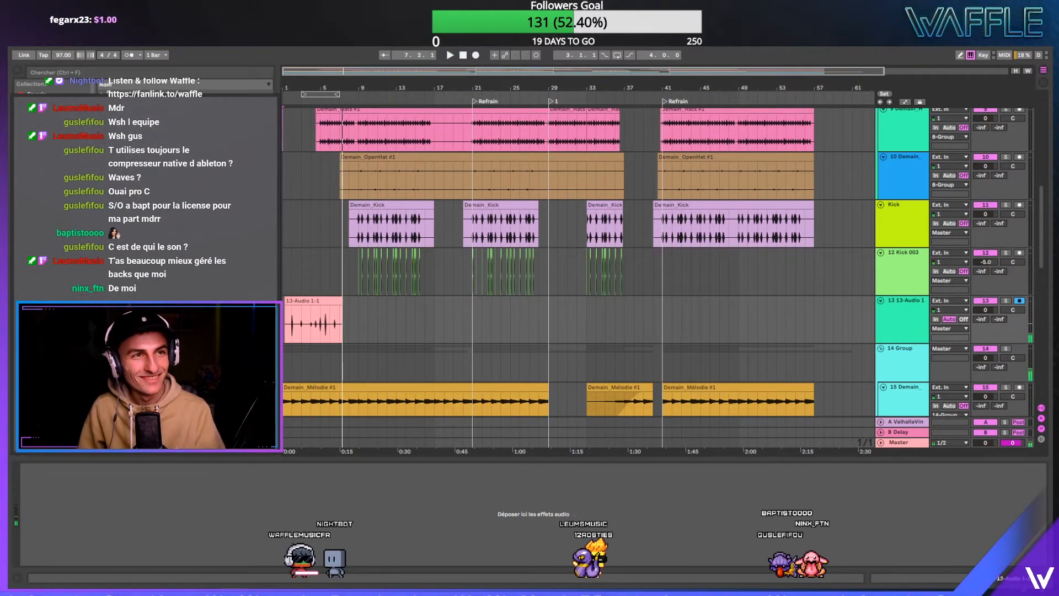
{"action": "left_click_drag", "start_coordinate": [282, 86], "coordinate": [310, 375]}
{"action": "left_click_drag", "start_coordinate": [304, 298], "coordinate": [342, 299]}
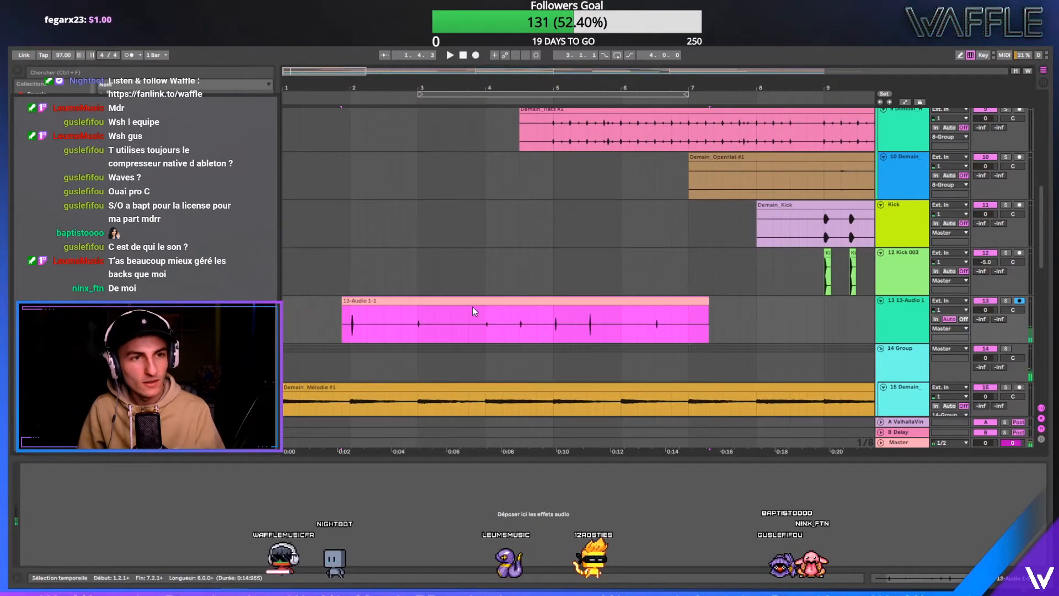
- Solo the 13 Audio track and audition the recorded take from its start and from 5.3.1
{"action": "left_click_drag", "start_coordinate": [1044, 248], "coordinate": [1043, 98]}
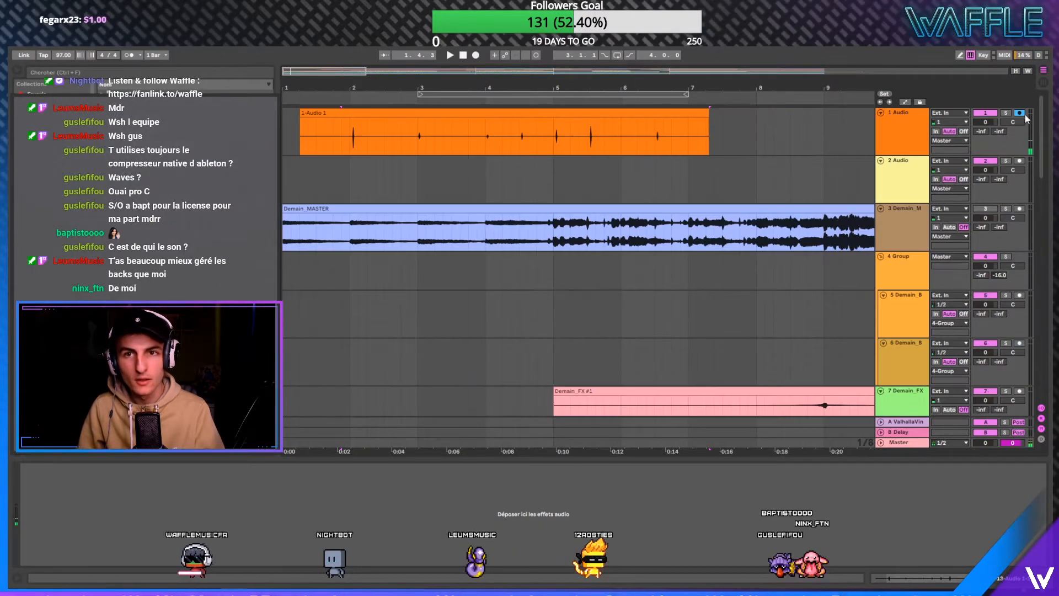
{"action": "scroll", "coordinate": [1015, 121], "scroll_direction": "up", "scroll_amount": 2}
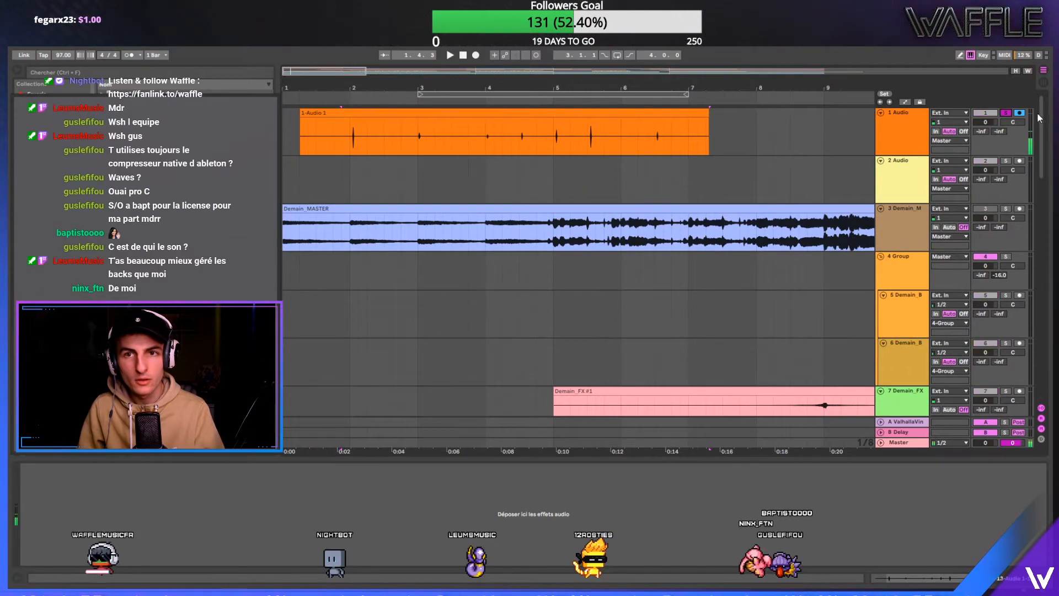
{"action": "left_click_drag", "start_coordinate": [1039, 117], "coordinate": [1040, 208]}
{"action": "left_click", "coordinate": [385, 190]}
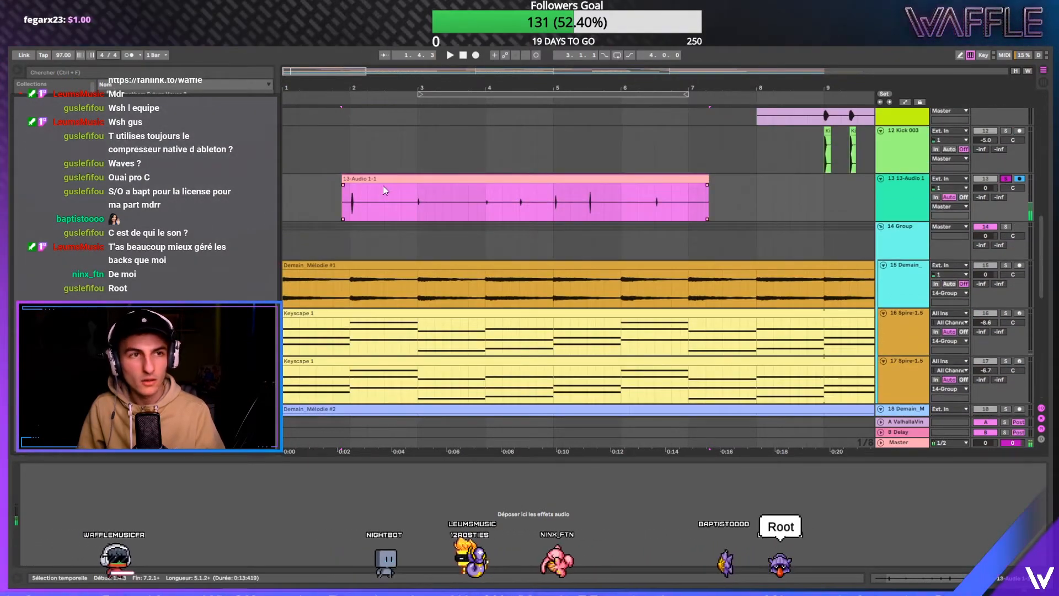
{"action": "key", "text": "space"}
{"action": "key", "text": "plus"}
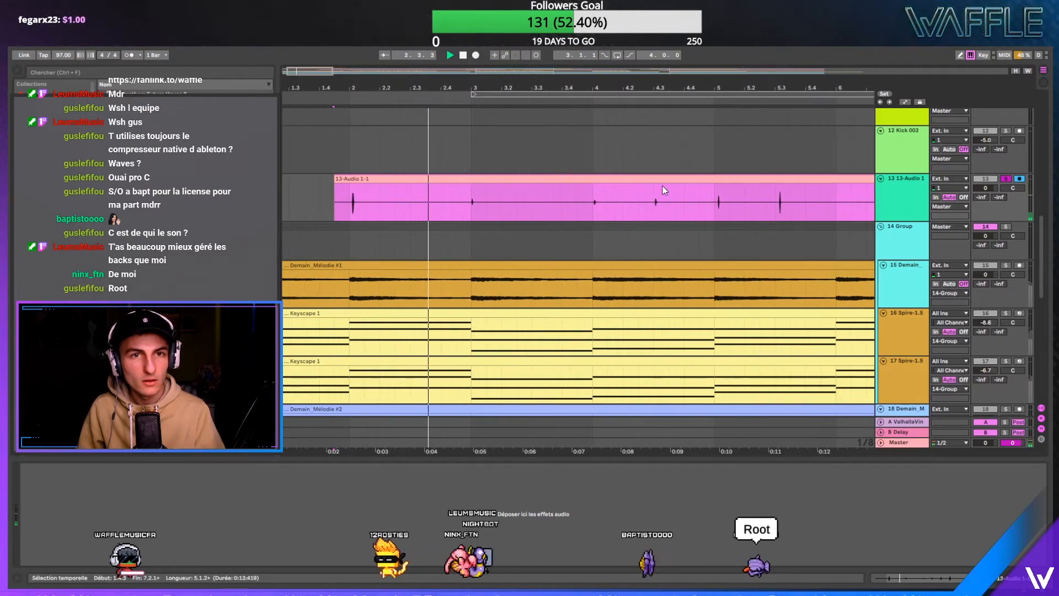
{"action": "left_click", "coordinate": [350, 210]}
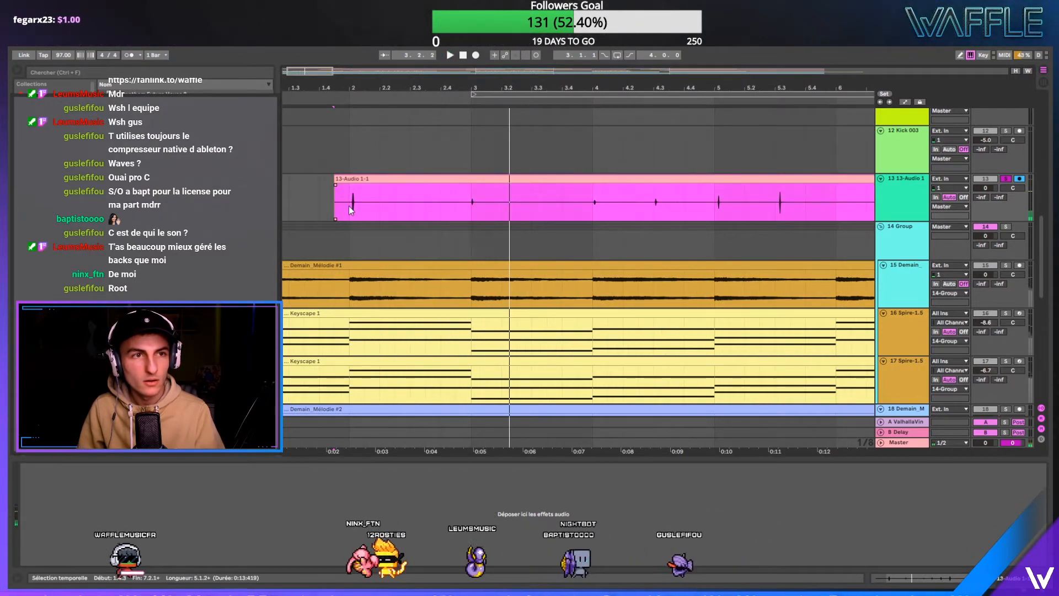
{"action": "left_click", "coordinate": [776, 204]}
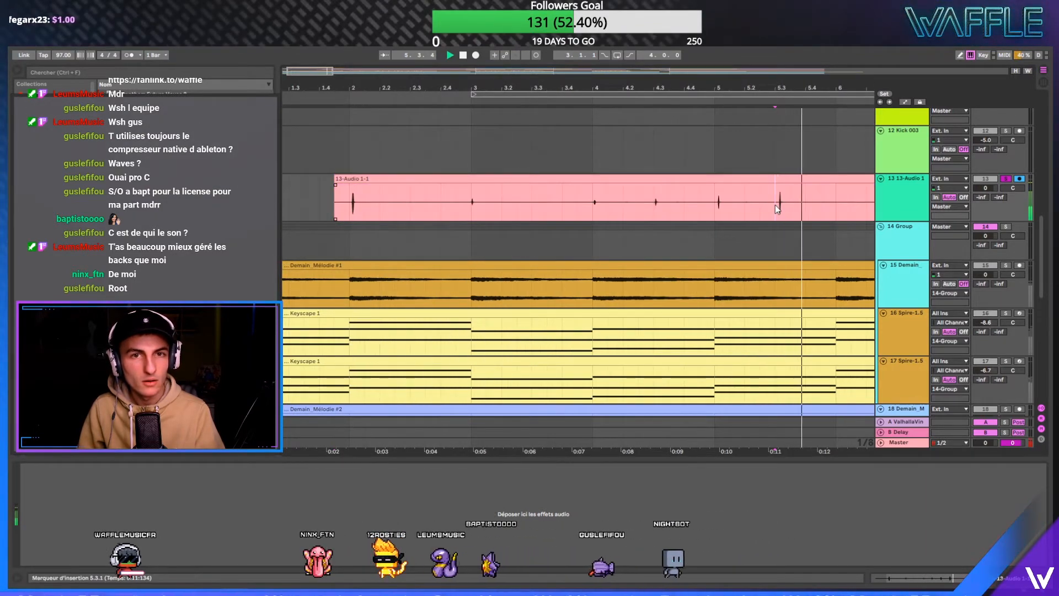
{"action": "key", "text": "space"}
- Cut out the recorded hit at 5.3.1, move it to 2.1.3, and delete the remaining pieces of the take
{"action": "left_click_drag", "start_coordinate": [775, 204], "coordinate": [388, 185]}
{"action": "left_click", "coordinate": [358, 179]}
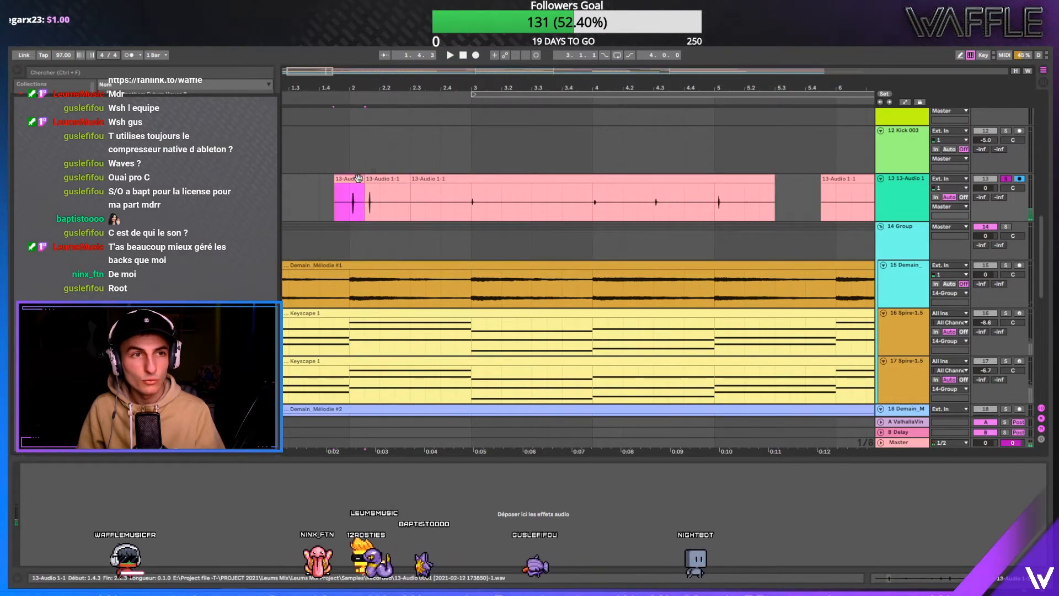
{"action": "key", "text": "Delete"}
{"action": "left_click", "coordinate": [526, 179]}
{"action": "key", "text": "Delete"}
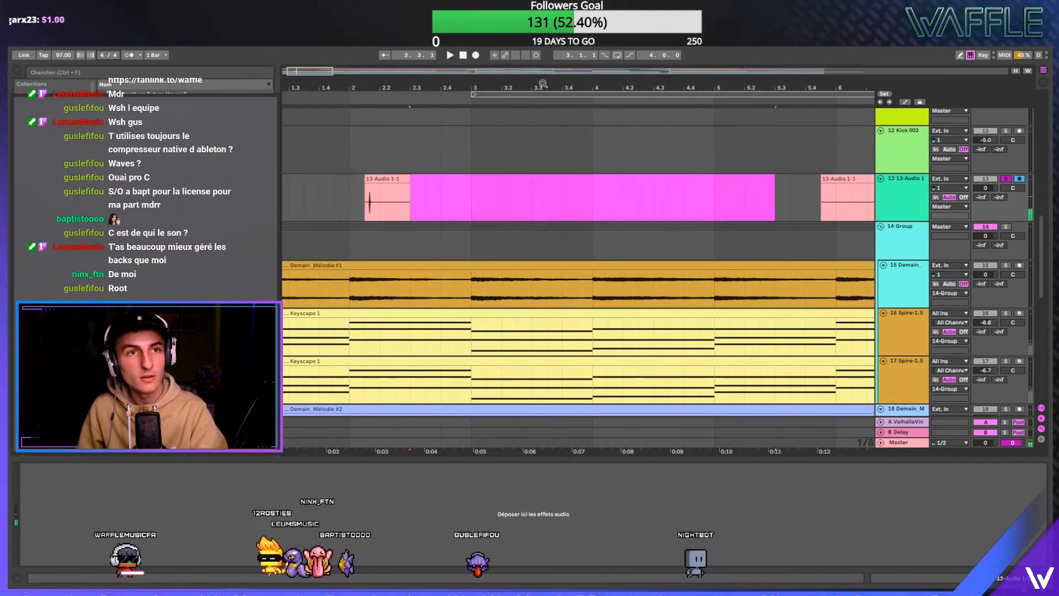
{"action": "left_click_drag", "start_coordinate": [545, 88], "coordinate": [545, 69]}
{"action": "left_click", "coordinate": [649, 180]}
{"action": "key", "text": "Delete"}
- Trim the start of the 13 Audio hit to just before its transient and set the clip gain to 1.25 dB
{"action": "double_click", "coordinate": [373, 179]}
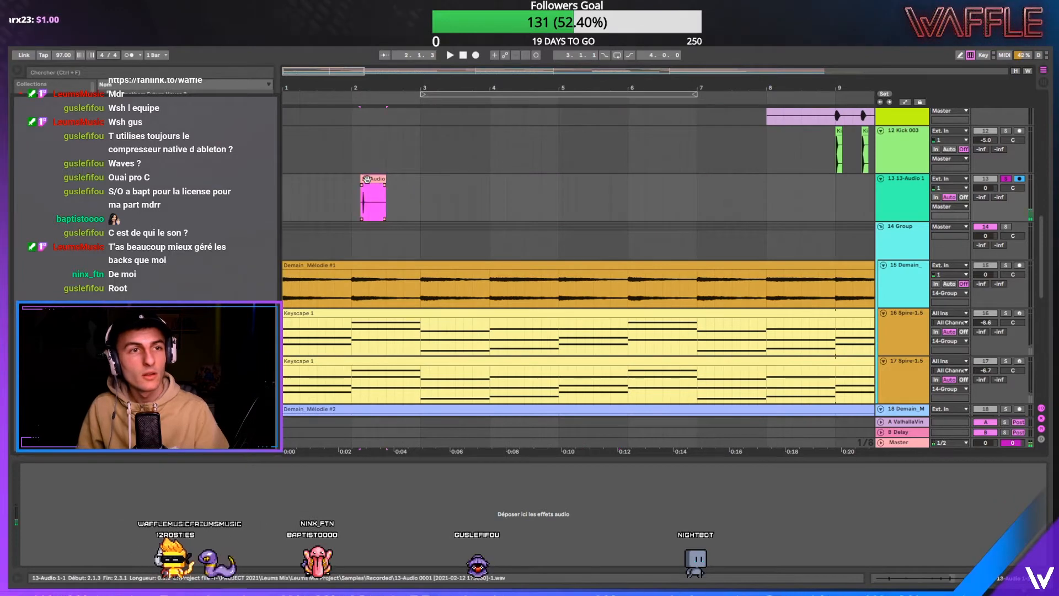
{"action": "key", "text": "z"}
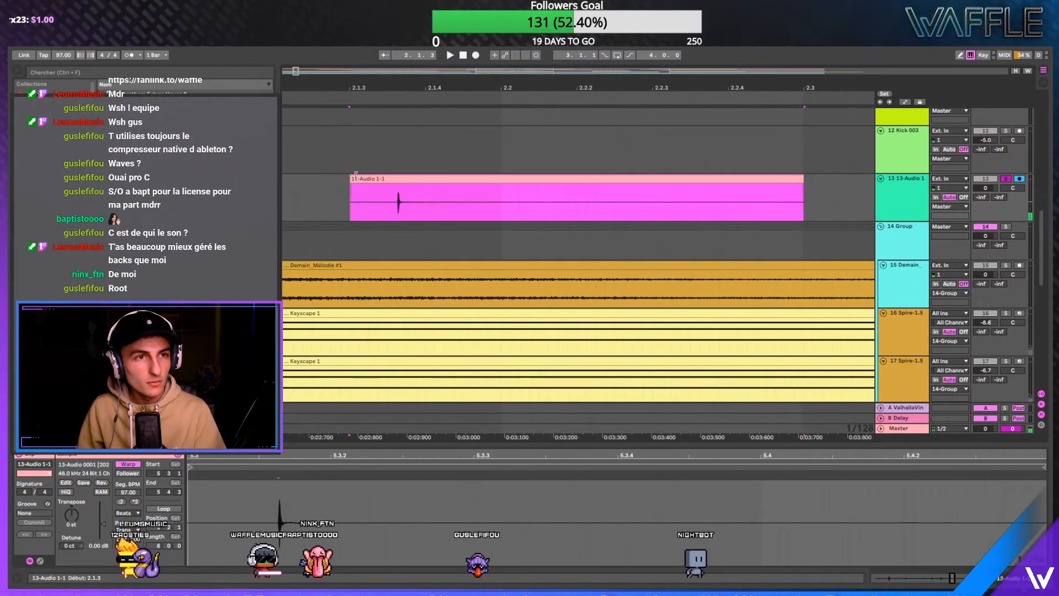
{"action": "left_click_drag", "start_coordinate": [356, 175], "coordinate": [393, 179]}
{"action": "scroll", "coordinate": [389, 112], "scroll_direction": "down", "scroll_amount": 3}
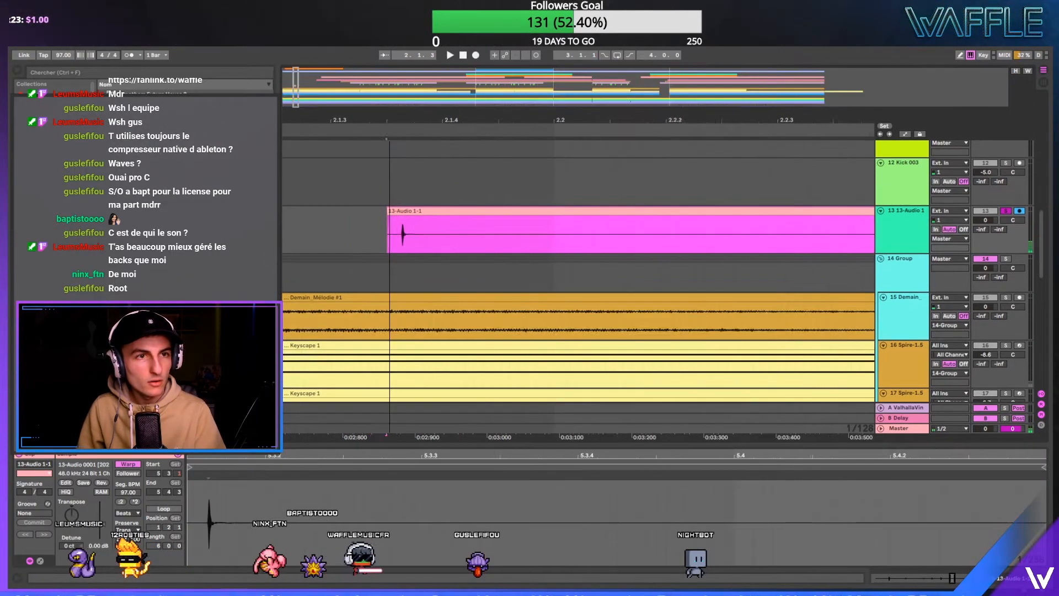
{"action": "scroll", "coordinate": [386, 118], "scroll_direction": "up", "scroll_amount": 3}
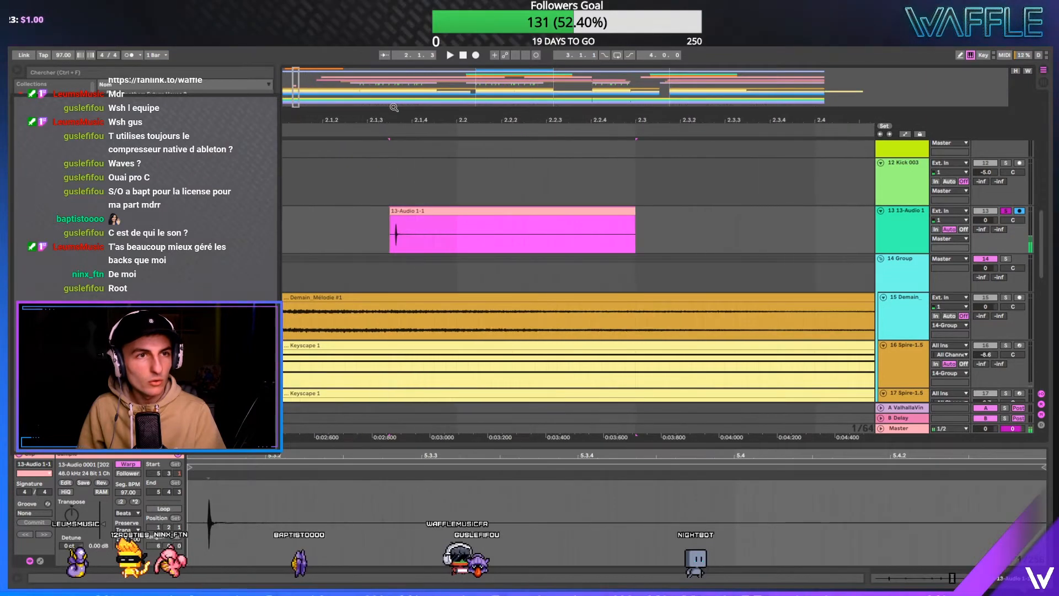
{"action": "left_click", "coordinate": [394, 184]}
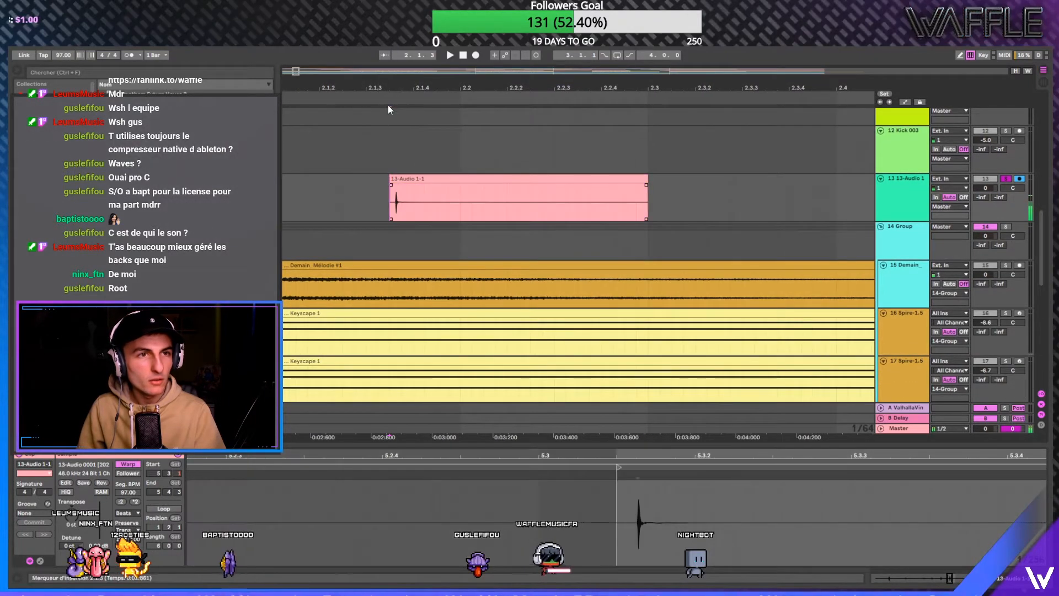
{"action": "scroll", "coordinate": [402, 124], "scroll_direction": "up", "scroll_amount": 10}
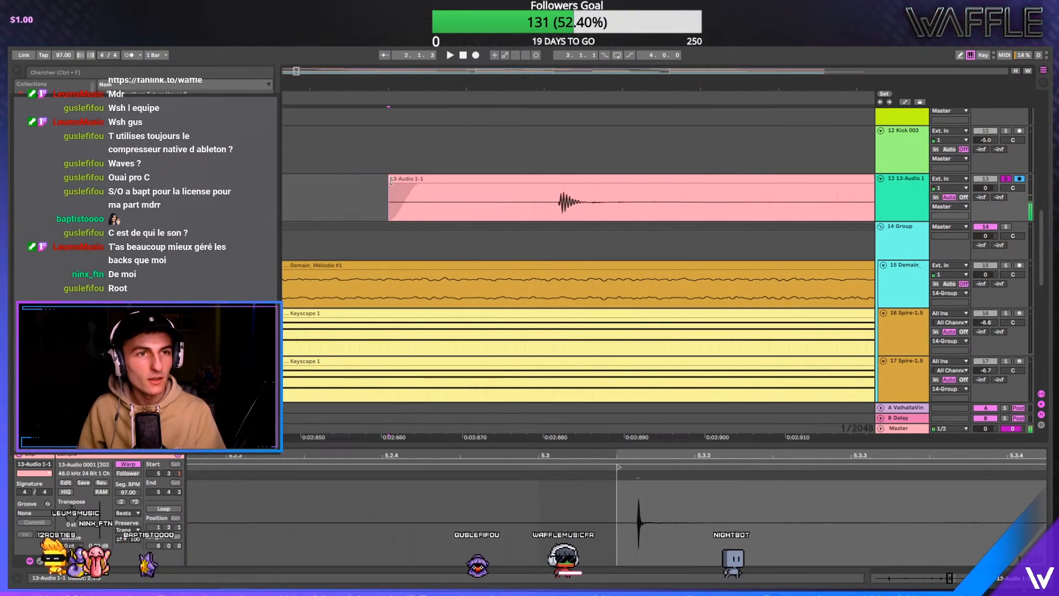
{"action": "left_click_drag", "start_coordinate": [391, 181], "coordinate": [548, 182]}
{"action": "left_click", "coordinate": [516, 183]}
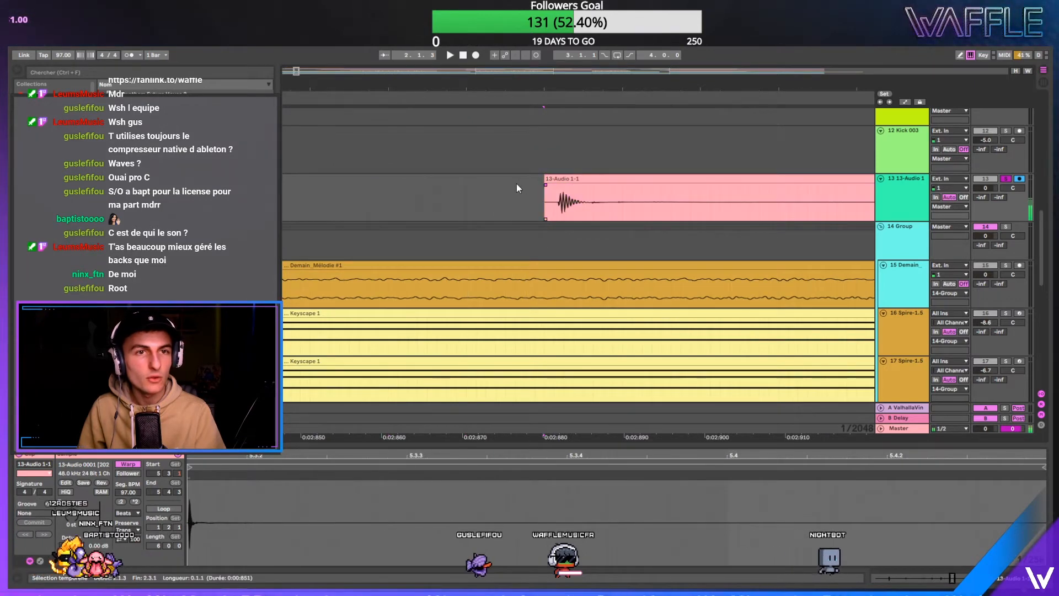
{"action": "left_click_drag", "start_coordinate": [551, 88], "coordinate": [551, 119]}
{"action": "left_click_drag", "start_coordinate": [520, 181], "coordinate": [551, 184]}
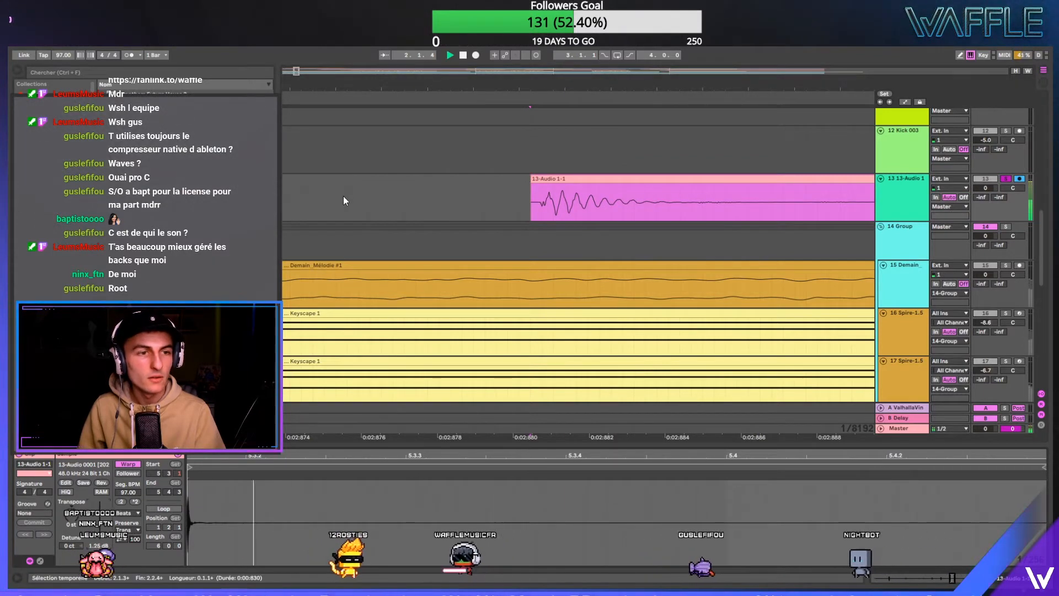
- Shorten the end of the 13 Audio hit to just before 2.1.4 and add a short fade-out
{"action": "key", "text": "minus"}
{"action": "key", "text": "minus"}
{"action": "key", "text": "minus"}
{"action": "key", "text": "minus"}
{"action": "key", "text": "minus"}
{"action": "key", "text": "minus"}
{"action": "key", "text": "minus"}
{"action": "key", "text": "minus"}
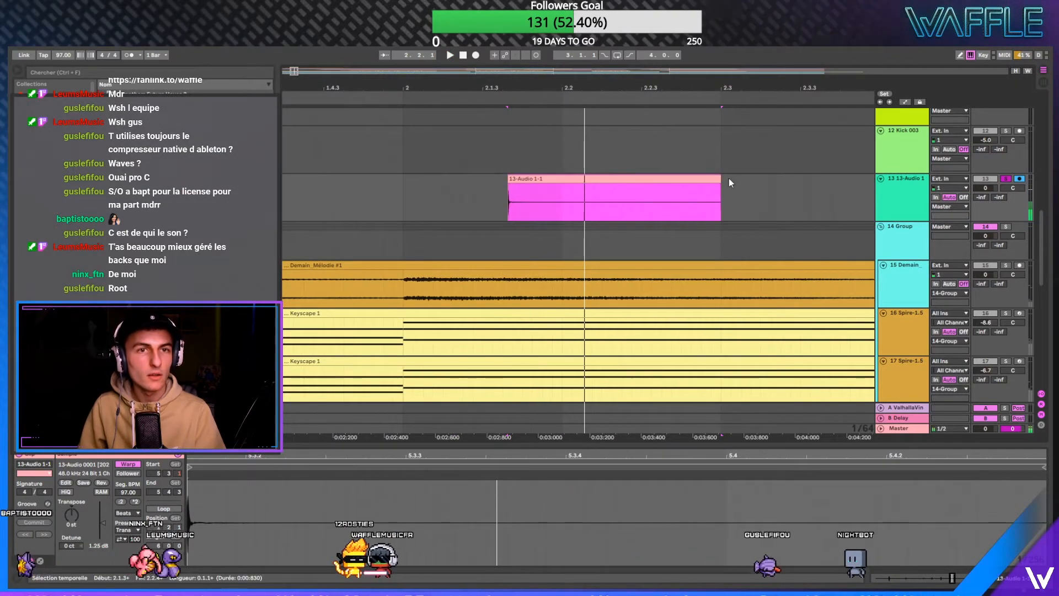
{"action": "left_click_drag", "start_coordinate": [720, 179], "coordinate": [524, 202]}
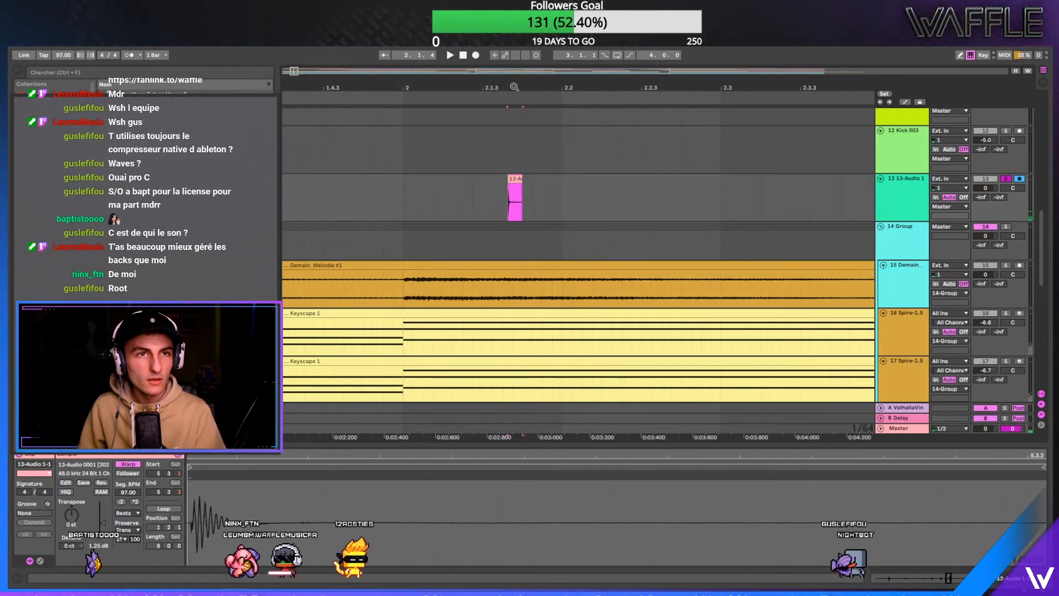
{"action": "left_click_drag", "start_coordinate": [514, 86], "coordinate": [555, 141]}
{"action": "mouse_move", "coordinate": [696, 197]}
{"action": "left_mouse_down"}
{"action": "mouse_move", "coordinate": [584, 197]}
{"action": "mouse_move", "coordinate": [681, 182]}
{"action": "left_mouse_up"}
{"action": "key", "text": "space"}
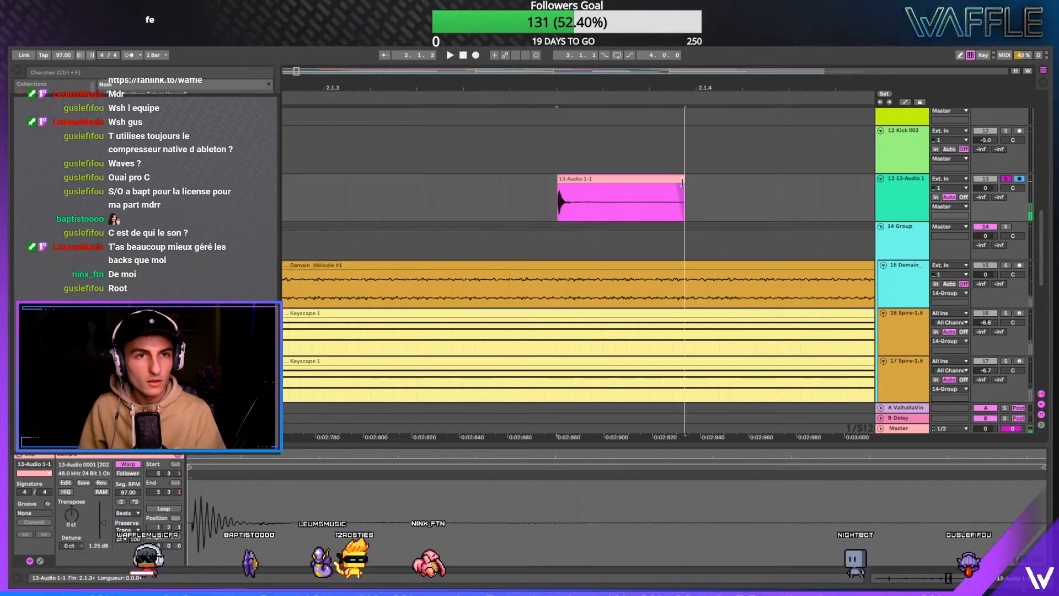
- Move the trimmed 13 Audio hit to start at 2.2.1
{"action": "left_click", "coordinate": [533, 215]}
{"action": "key", "text": "w"}
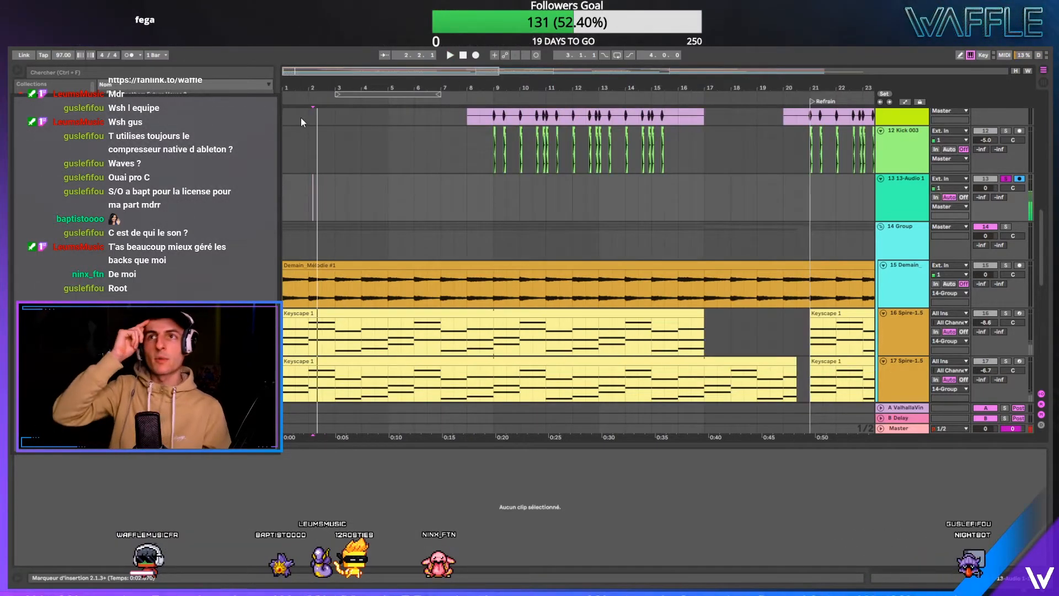
{"action": "left_click_drag", "start_coordinate": [305, 92], "coordinate": [408, 111]}
{"action": "left_click", "coordinate": [437, 182]}
{"action": "left_click_drag", "start_coordinate": [437, 181], "coordinate": [503, 185]}
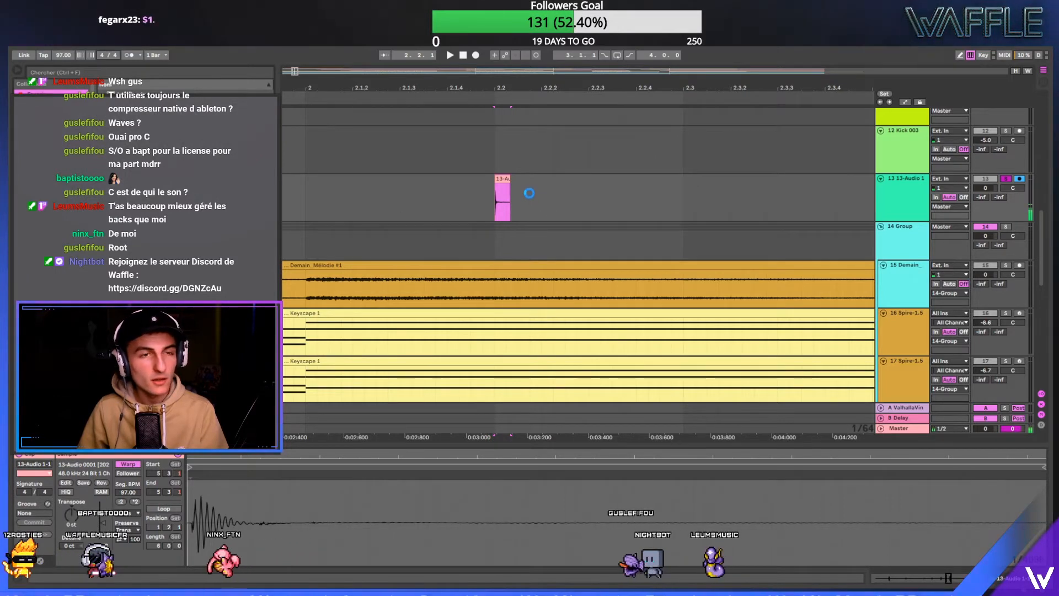
- Play the hit while raising the parallel signal and Spank in its I Heart NY compressor, and disarm the 13 Audio track
{"action": "key", "text": "space"}
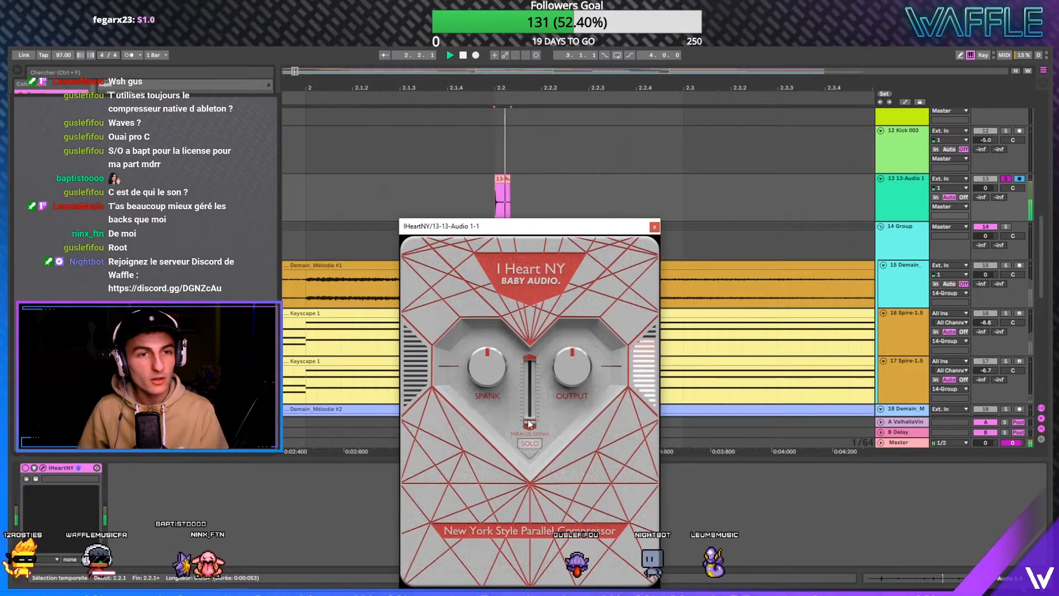
{"action": "left_click_drag", "start_coordinate": [528, 424], "coordinate": [529, 387]}
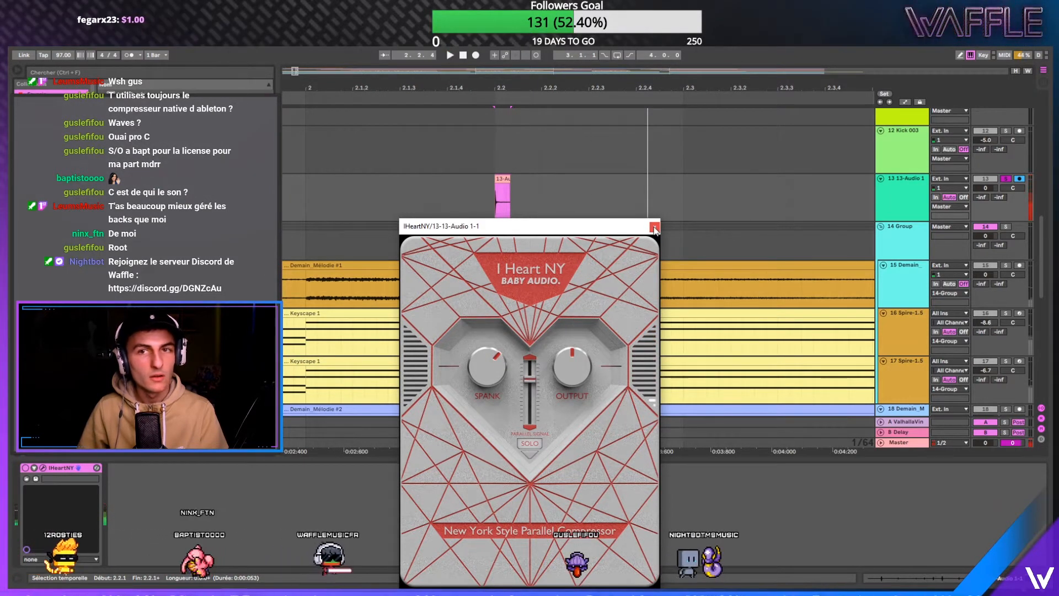
{"action": "left_click", "coordinate": [1019, 180]}
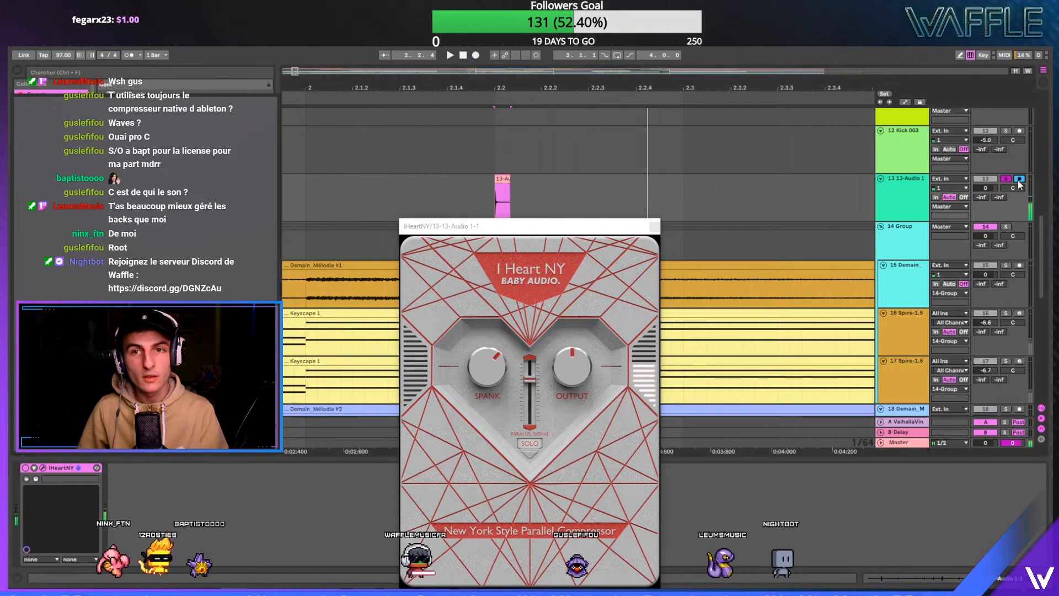
{"action": "left_click", "coordinate": [1018, 182]}
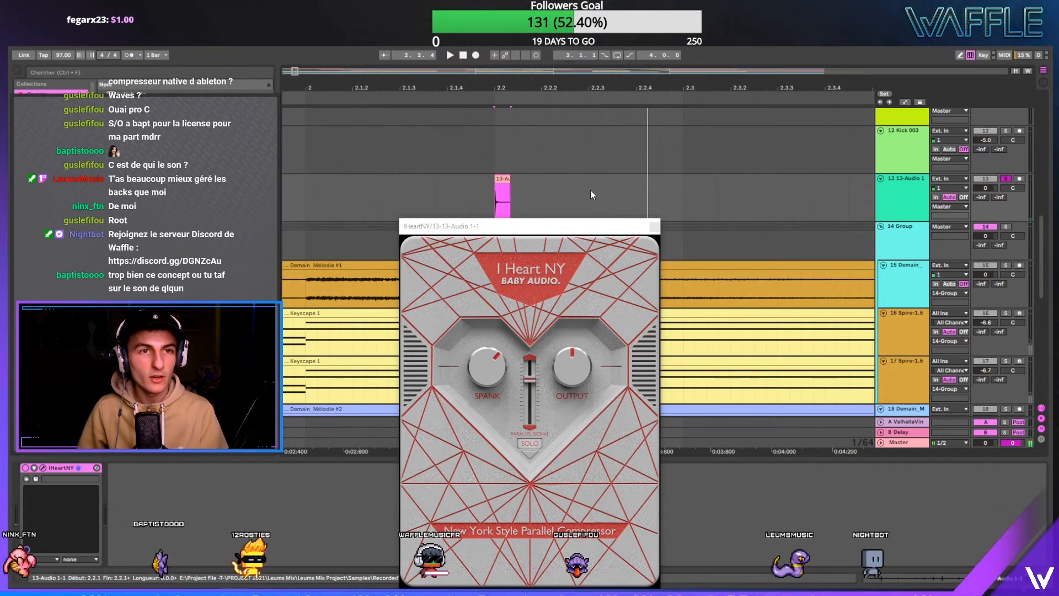
- Close the I Heart NY window, set the 13 Audio hit's warp mode to Complex and transpose it to -3 st
{"action": "left_click", "coordinate": [655, 226]}
{"action": "key", "text": "space"}
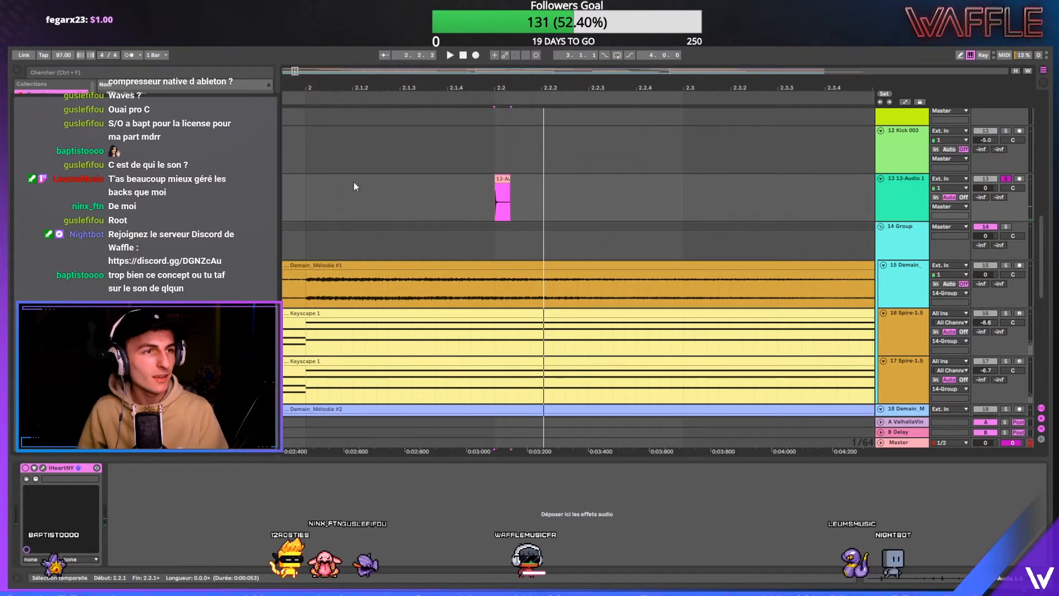
{"action": "key", "text": "shift+Tab"}
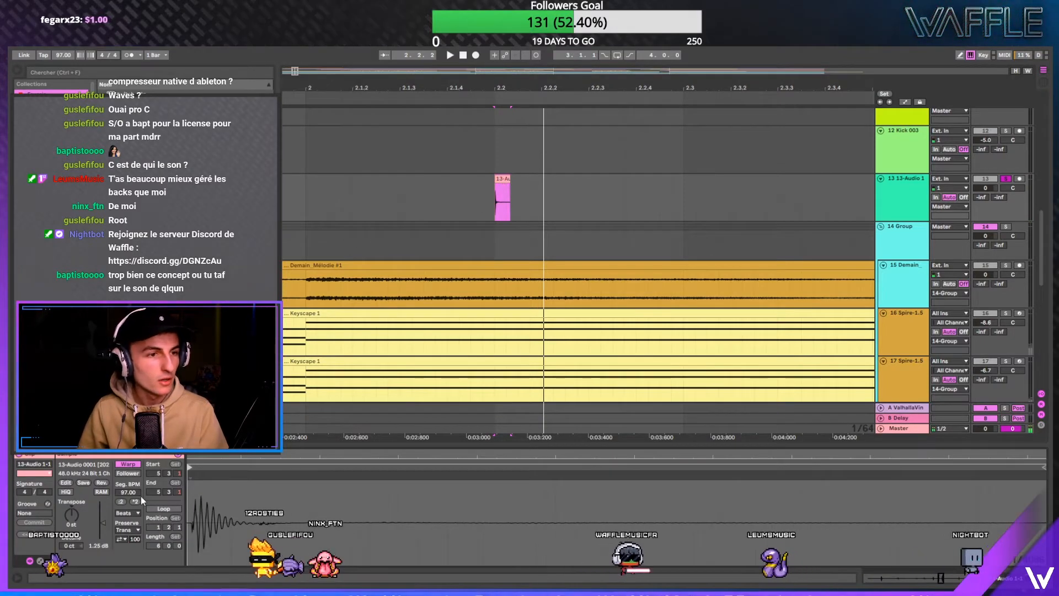
{"action": "left_click", "coordinate": [130, 512]}
{"action": "left_click", "coordinate": [130, 553]}
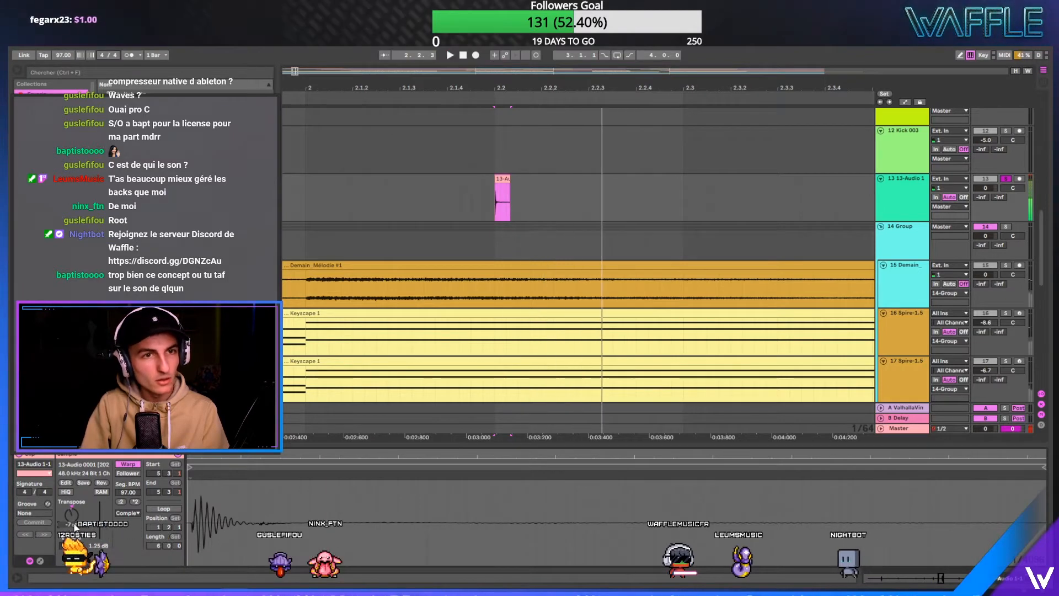
{"action": "key", "text": "space"}
{"action": "key", "text": "Up"}
{"action": "key", "text": "Up"}
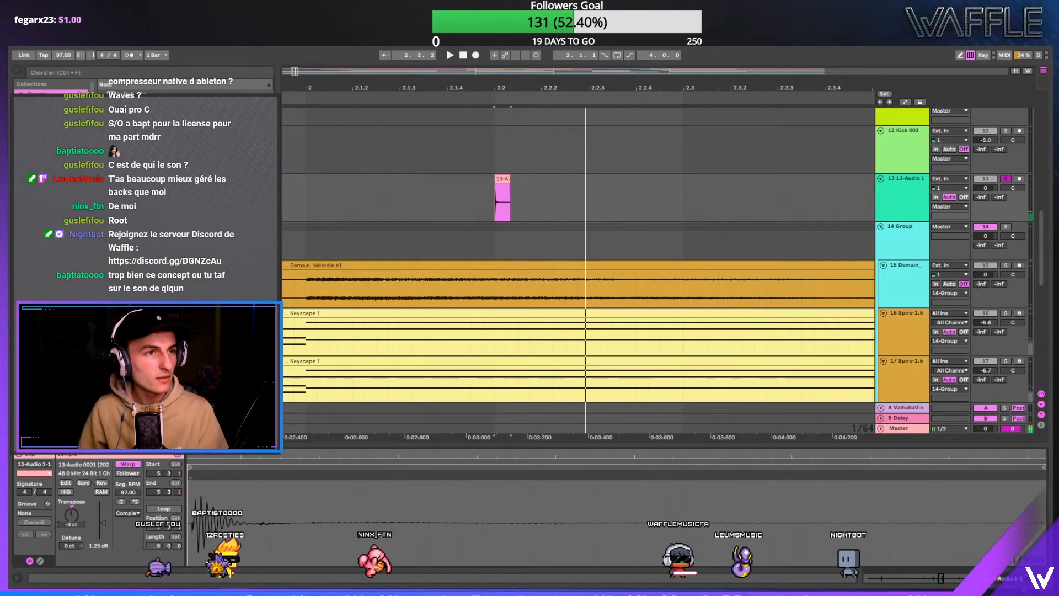
- Equalize the 13 Audio track in FabFilter Pro-Q 2 with low and low-mid boosts, a +2 dB bell near 2.8 kHz and a high-end cut
{"action": "left_click", "coordinate": [473, 202]}
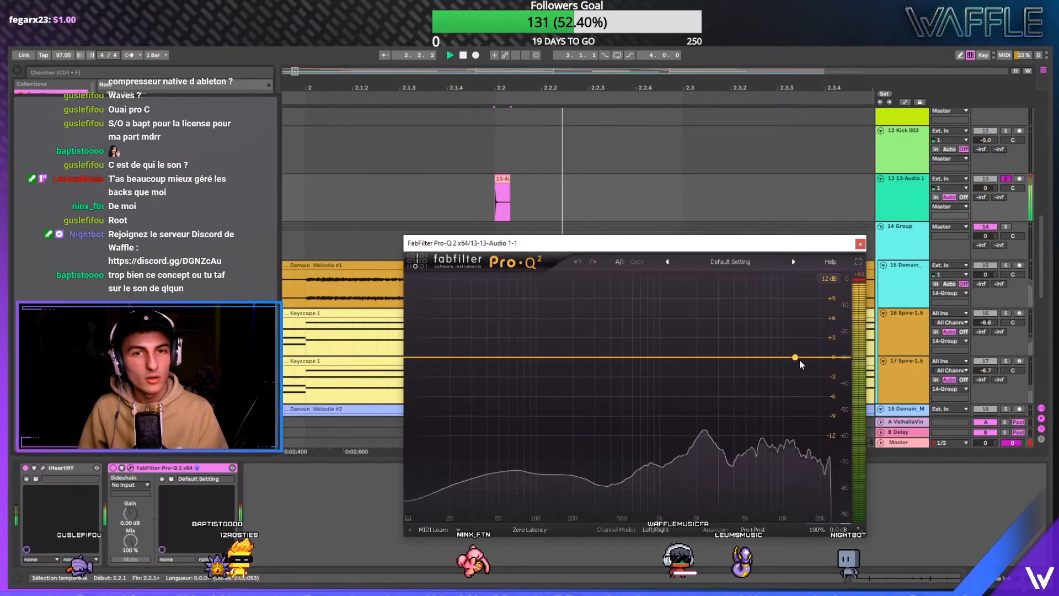
{"action": "left_click", "coordinate": [805, 379]}
{"action": "left_click_drag", "start_coordinate": [548, 358], "coordinate": [535, 325]}
{"action": "left_click_drag", "start_coordinate": [633, 359], "coordinate": [640, 319]}
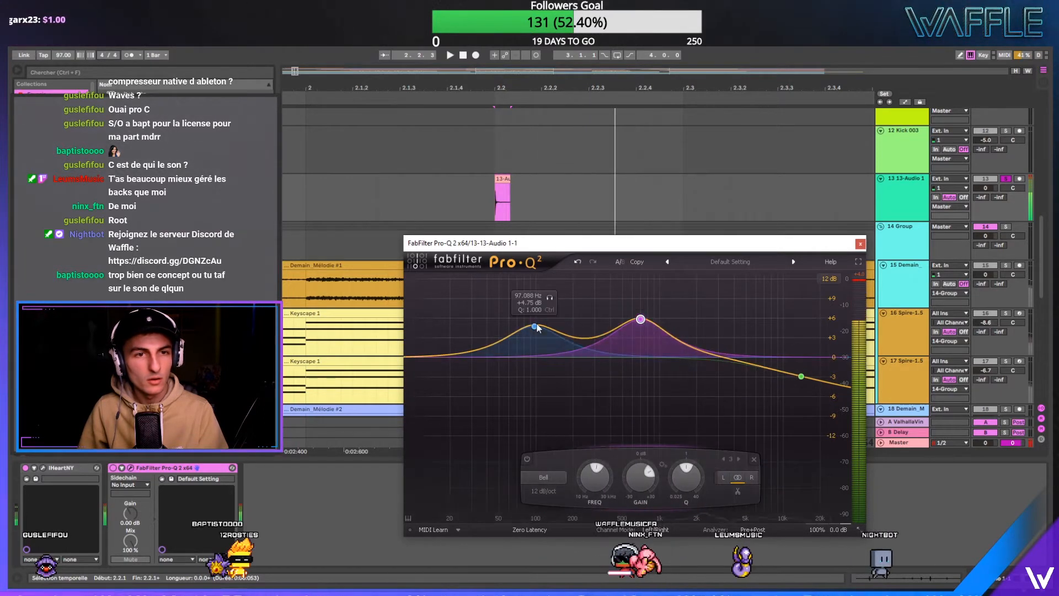
{"action": "left_click_drag", "start_coordinate": [535, 325], "coordinate": [542, 346]}
{"action": "left_click", "coordinate": [714, 343]}
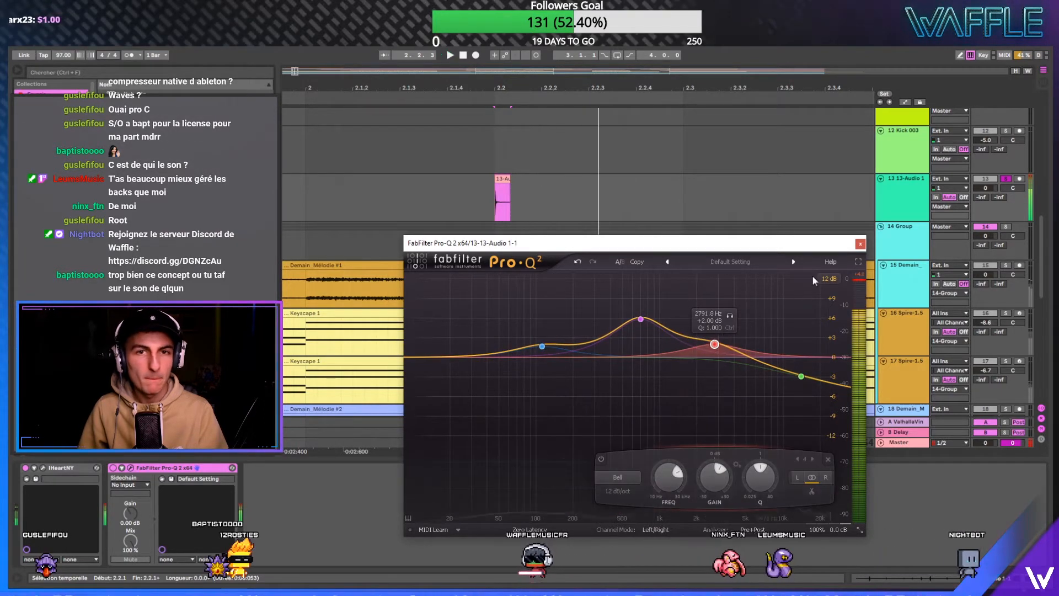
{"action": "left_click", "coordinate": [860, 243]}
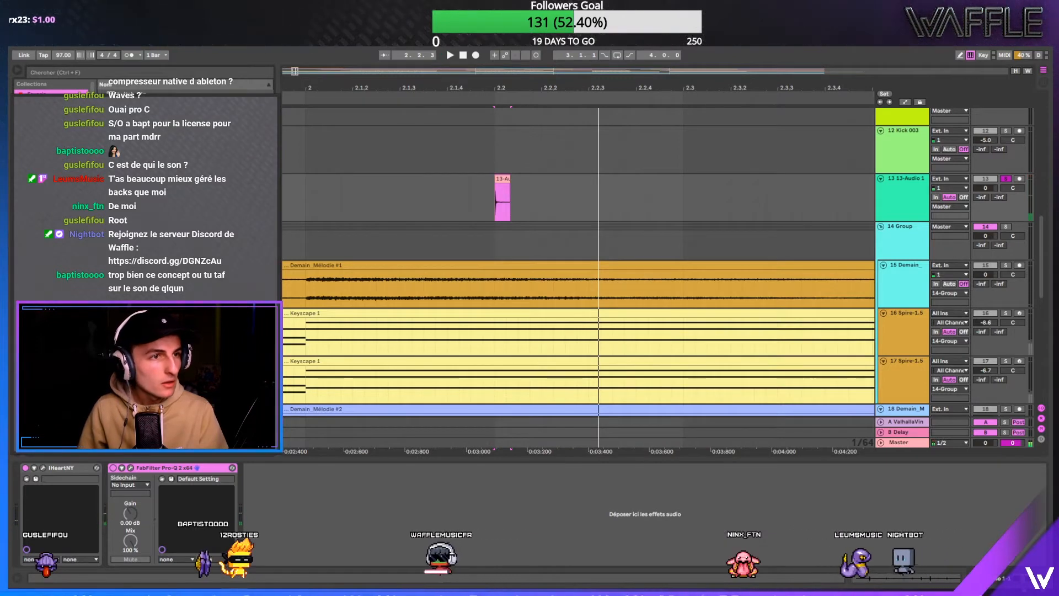
- Try a FabFilter Pro-R reverb on the hit with a raised mix and Space at 1.76 s, and remove it
{"action": "left_click_drag", "start_coordinate": [454, 208], "coordinate": [455, 208]}
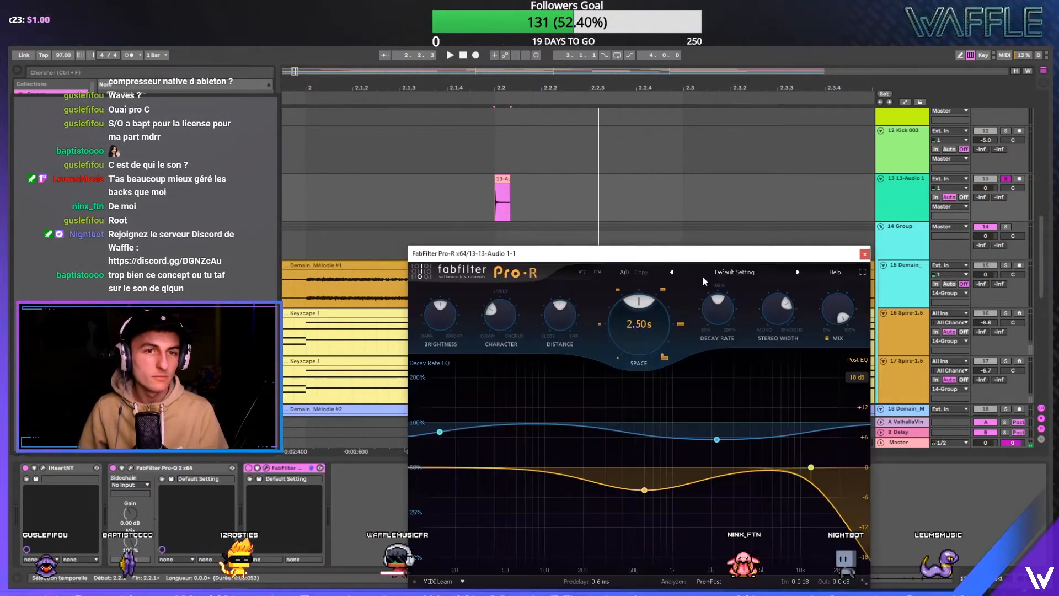
{"action": "key", "text": "space"}
{"action": "left_click_drag", "start_coordinate": [835, 327], "coordinate": [836, 358]}
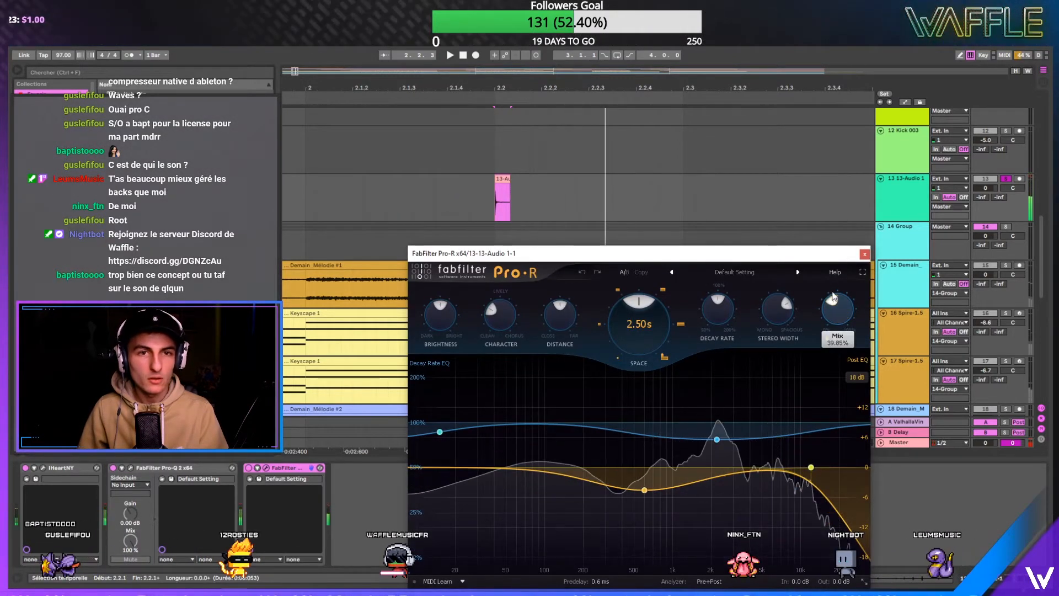
{"action": "left_click_drag", "start_coordinate": [631, 300], "coordinate": [631, 301]}
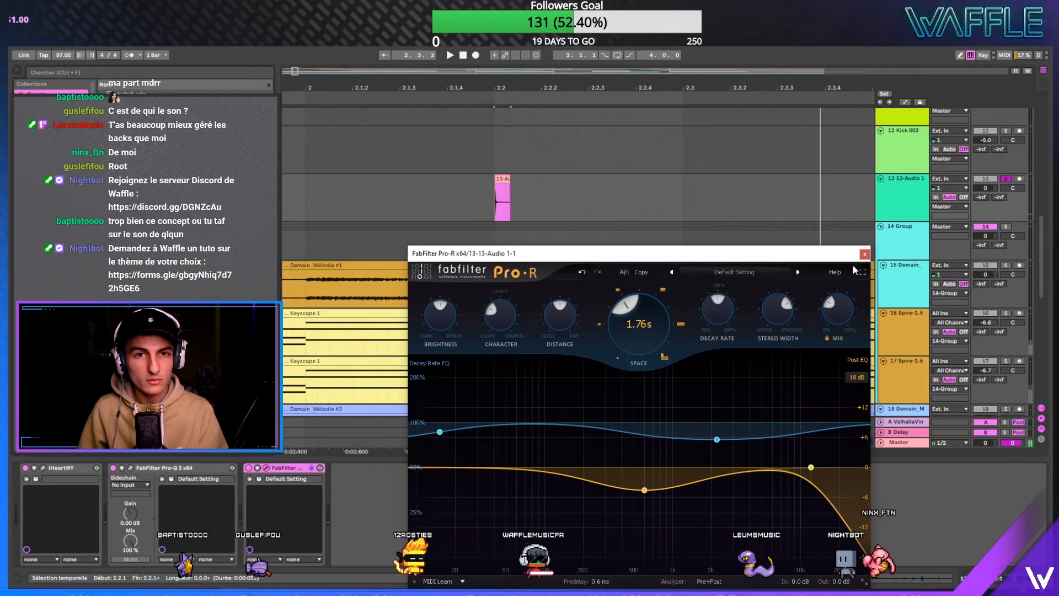
{"action": "left_click", "coordinate": [764, 289]}
{"action": "left_click", "coordinate": [293, 469]}
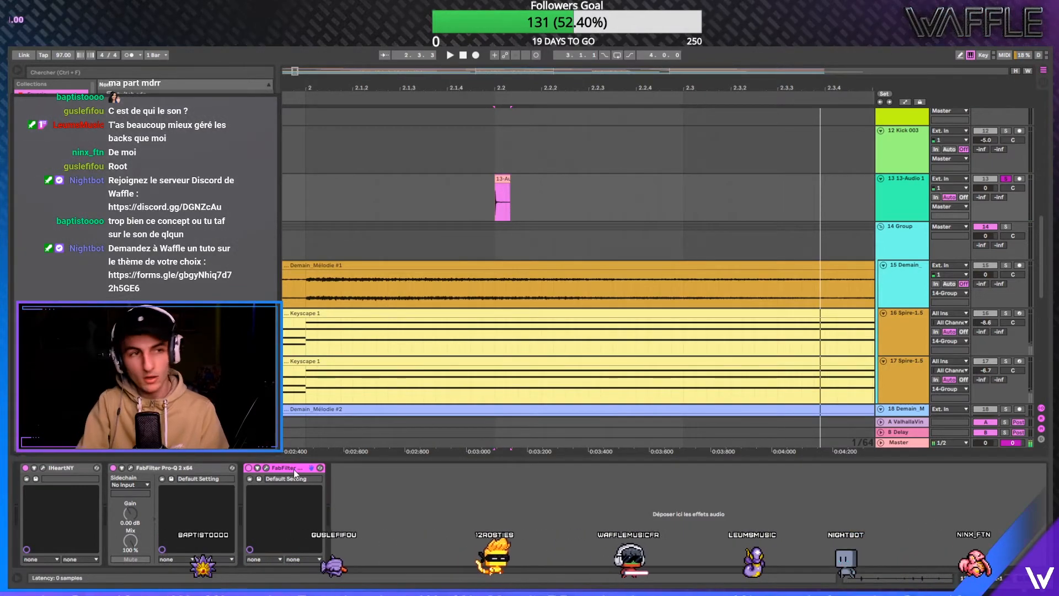
{"action": "key", "text": "Delete"}
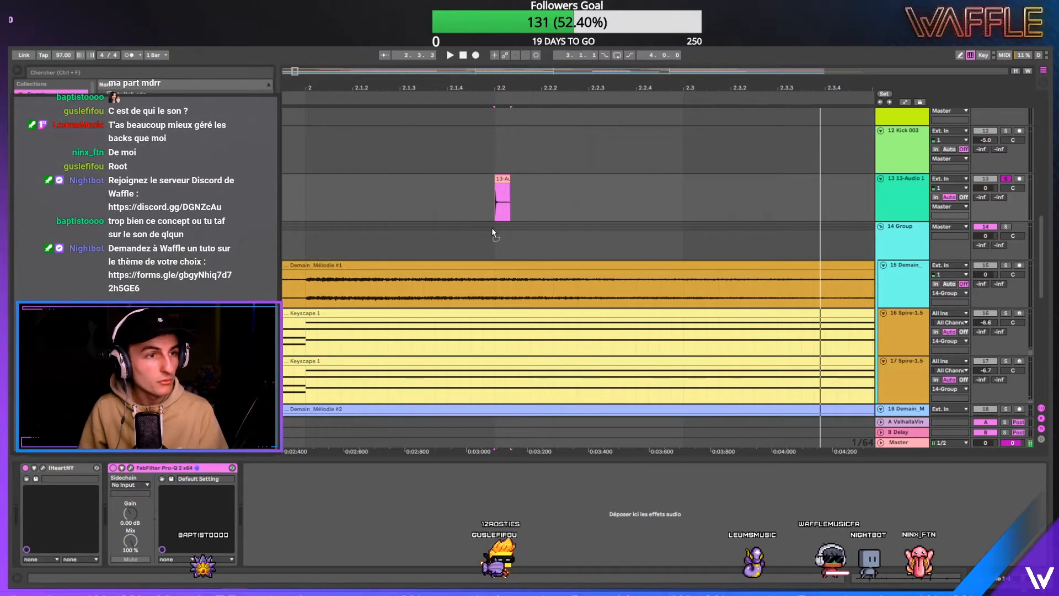
- Add UAD RealVerb Pro with the Big Bright Hall preset to the 13 Audio track and set its mix to 23%
{"action": "left_click_drag", "start_coordinate": [594, 277], "coordinate": [777, 128]}
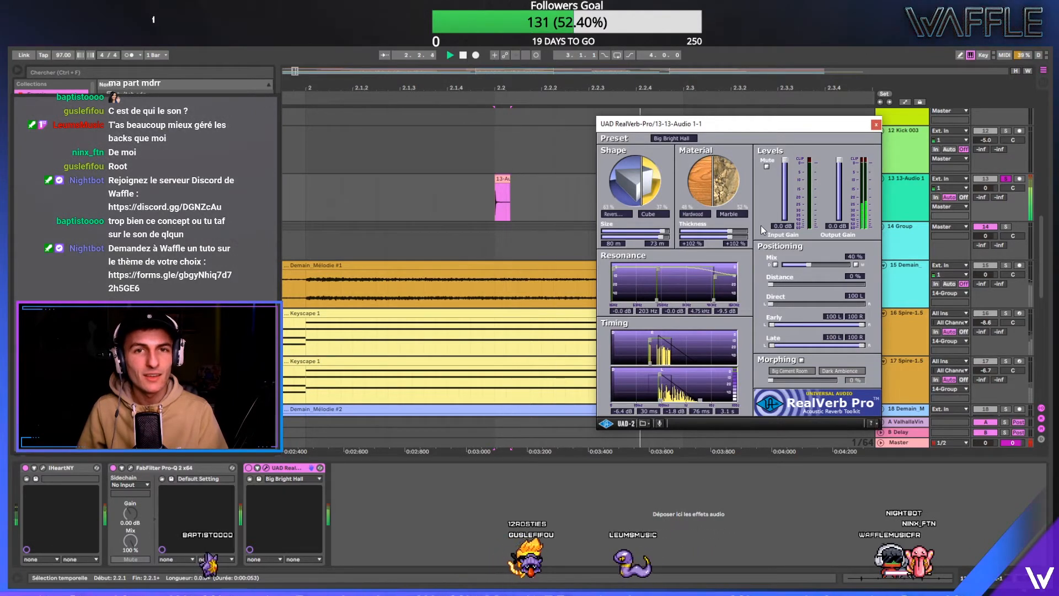
{"action": "key", "text": "space"}
{"action": "mouse_move", "coordinate": [811, 263]}
{"action": "left_mouse_down"}
{"action": "mouse_move", "coordinate": [790, 266]}
{"action": "mouse_move", "coordinate": [841, 267]}
{"action": "mouse_move", "coordinate": [796, 267]}
{"action": "left_mouse_up"}
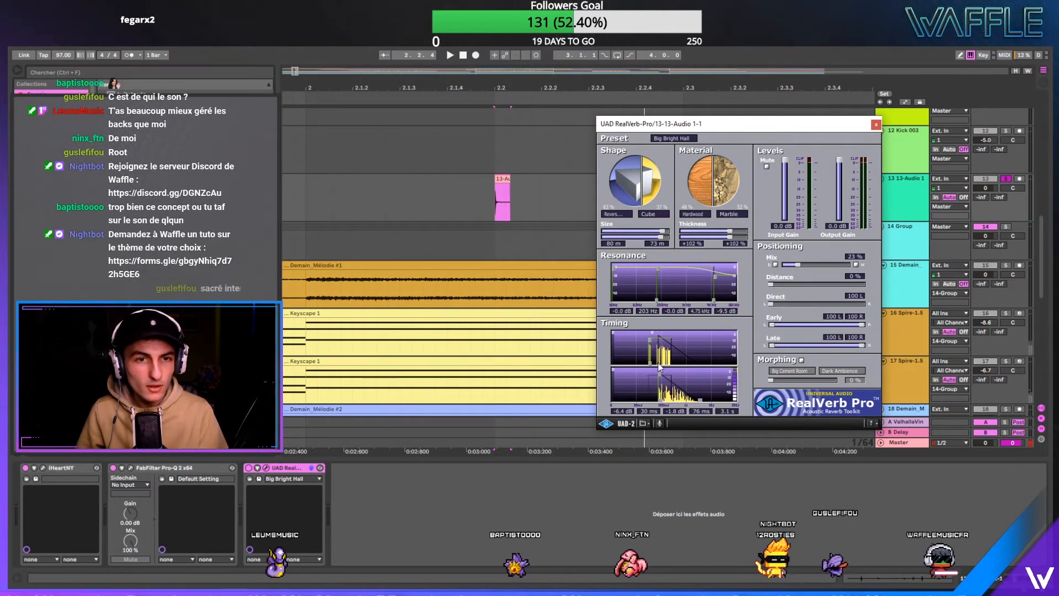
- Set RealVerb Pro's early reflections to -17 dB and late reverb to -3.6 dB with 2.6 s decay, and lower the track volume to -3.9 dB
{"action": "mouse_move", "coordinate": [652, 367]}
{"action": "left_mouse_down"}
{"action": "mouse_move", "coordinate": [611, 367]}
{"action": "mouse_move", "coordinate": [657, 353]}
{"action": "left_mouse_up"}
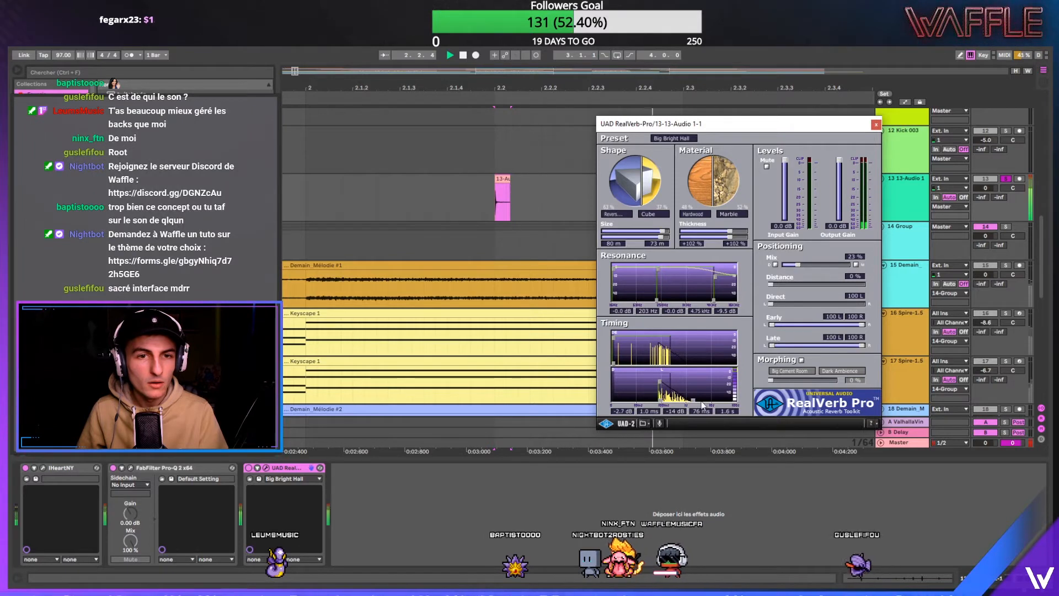
{"action": "left_click_drag", "start_coordinate": [701, 404], "coordinate": [660, 381]}
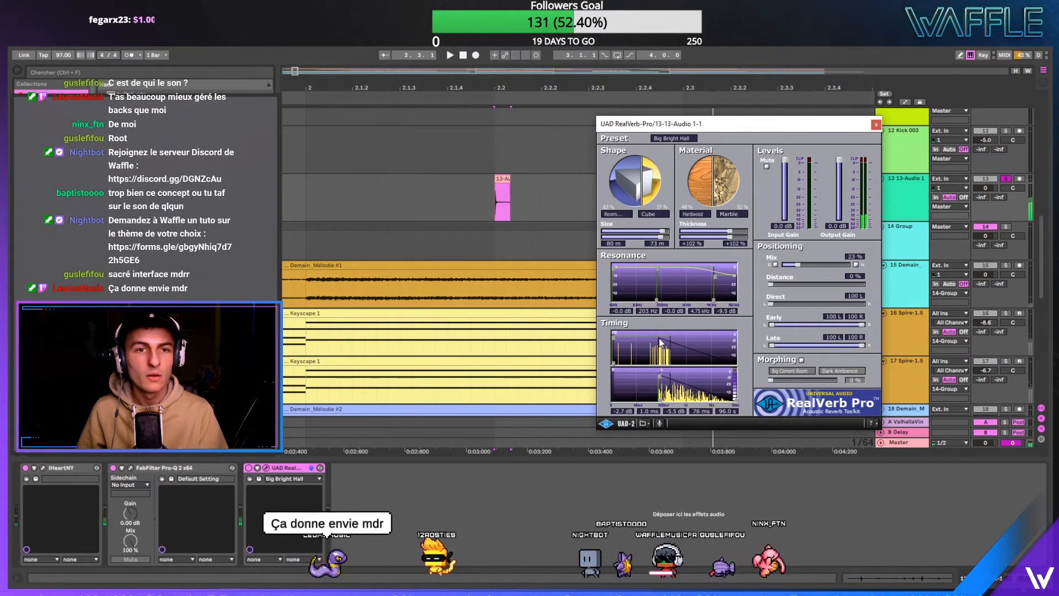
{"action": "left_click_drag", "start_coordinate": [613, 337], "coordinate": [614, 348]}
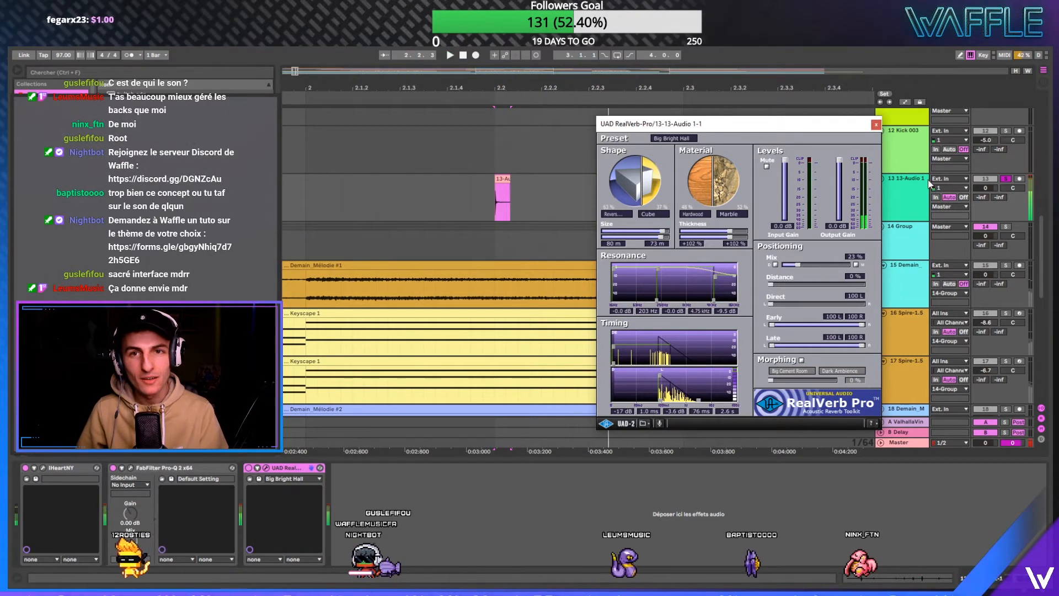
{"action": "left_click", "coordinate": [914, 187]}
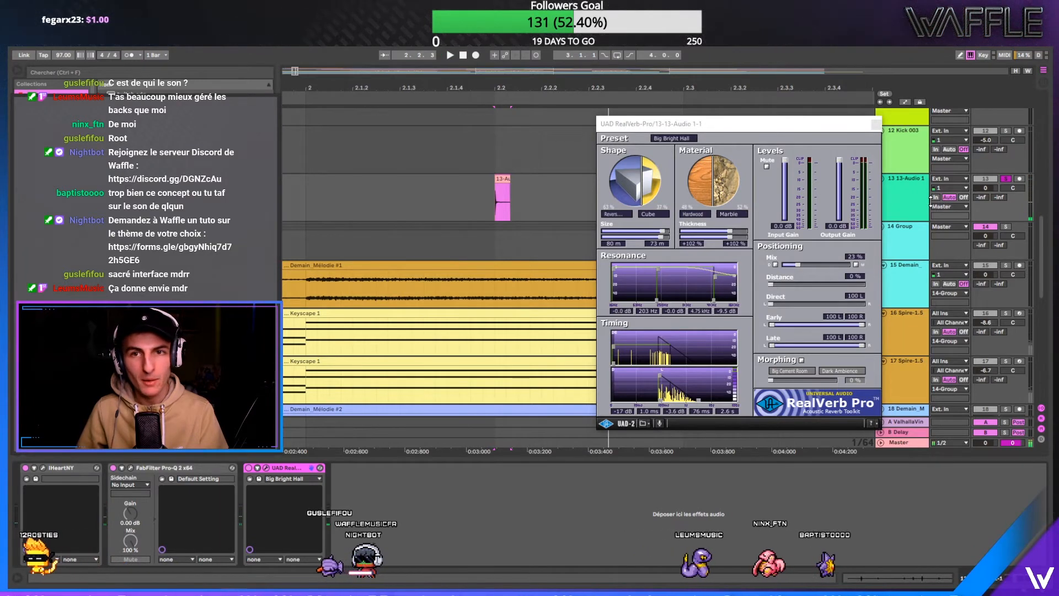
{"action": "left_click_drag", "start_coordinate": [985, 188], "coordinate": [985, 172]}
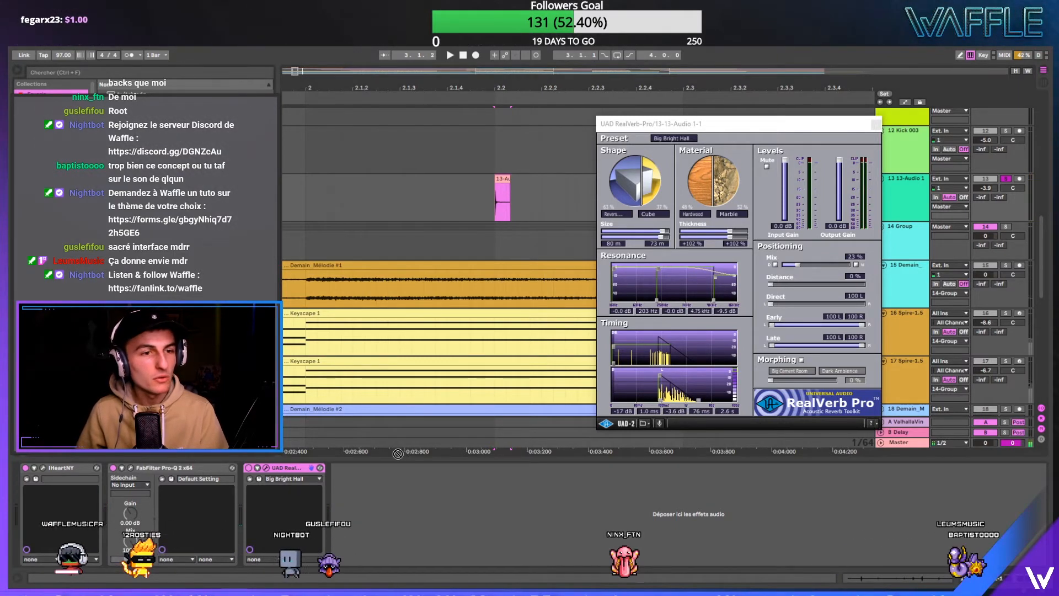
- Insert FabFilter Pro-L before RealVerb Pro with the Pop - Safe and Fluffy preset, and reset the 13 Audio track volume to 0
{"action": "left_click_drag", "start_coordinate": [254, 478], "coordinate": [254, 478]}
{"action": "key", "text": "space"}
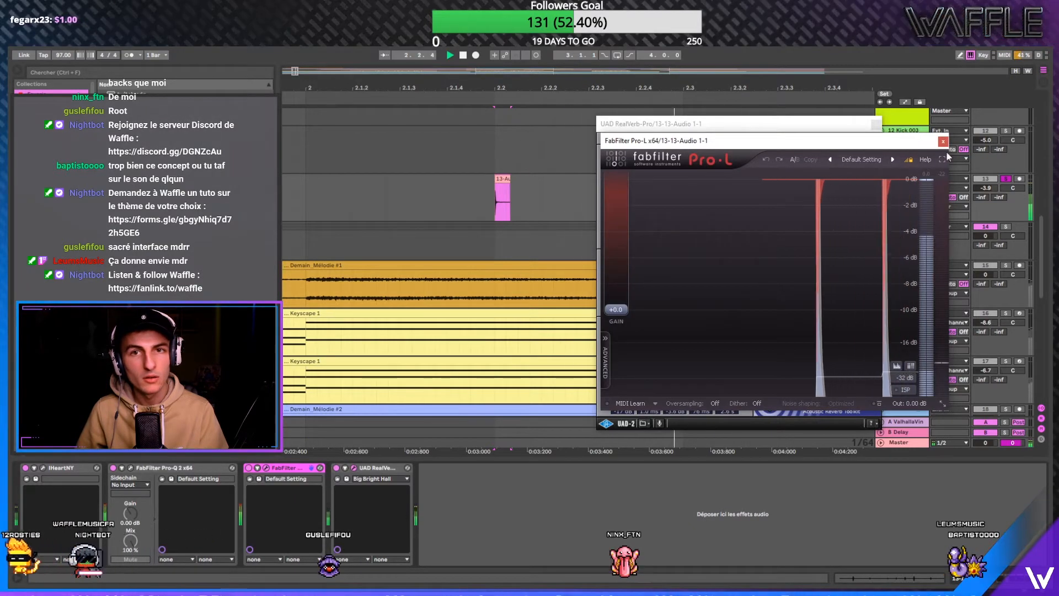
{"action": "left_click", "coordinate": [872, 160]}
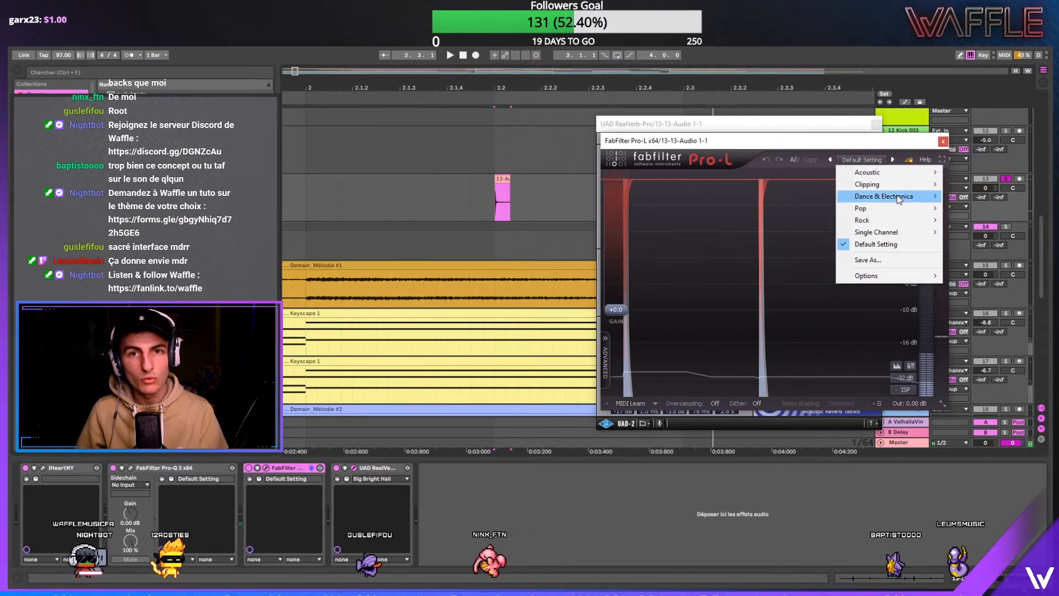
{"action": "mouse_move", "coordinate": [899, 213]}
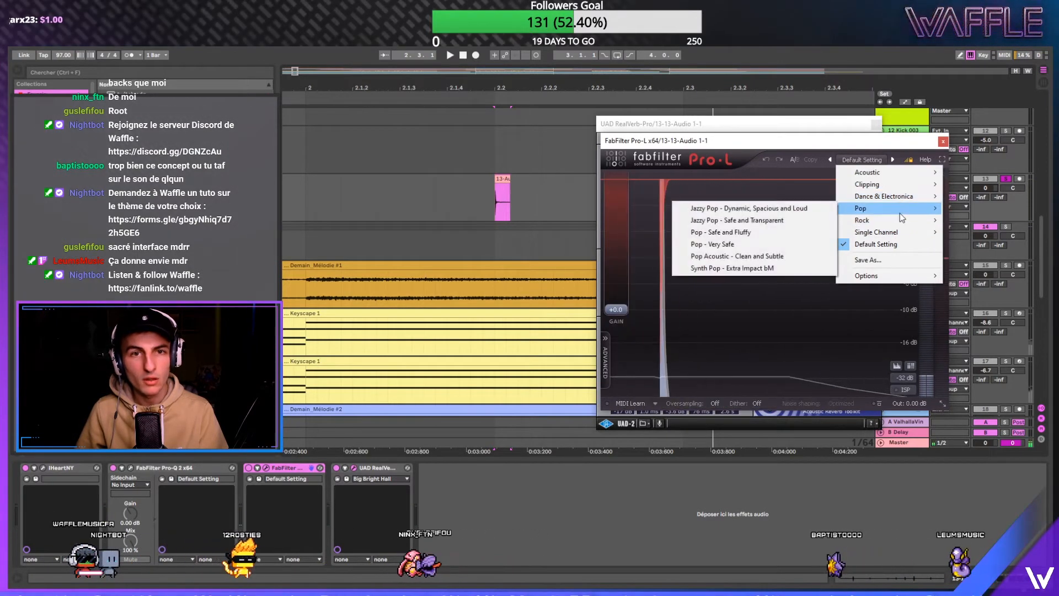
{"action": "left_click", "coordinate": [760, 232]}
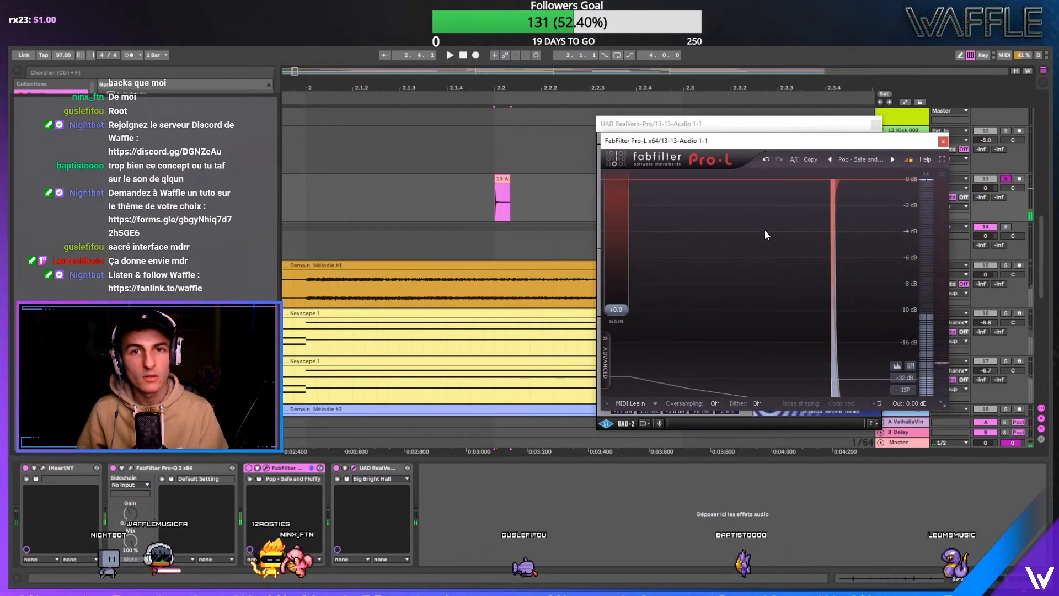
{"action": "left_click", "coordinate": [942, 142]}
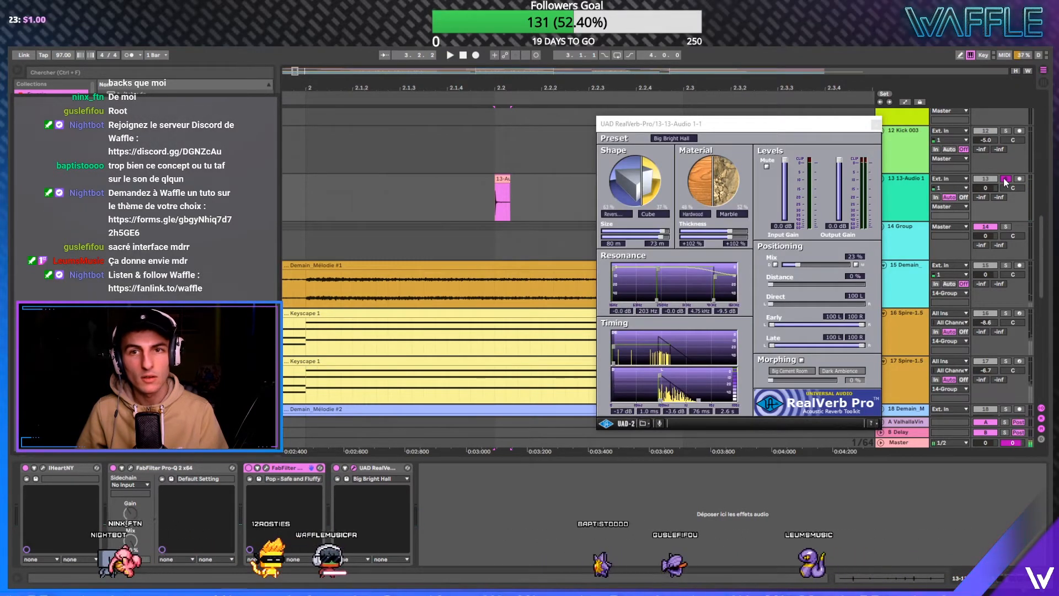
- Close the RealVerb Pro window and look over the whole arrangement, from the 1 Audio recording down to the snaps and voice tracks
{"action": "scroll", "coordinate": [1024, 161], "scroll_direction": "up", "scroll_amount": 10}
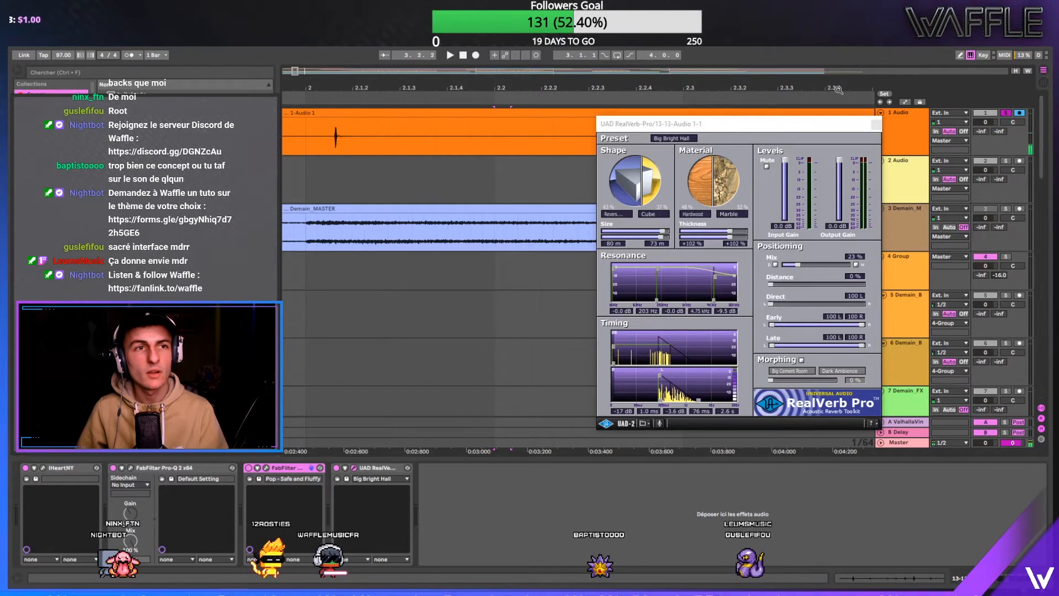
{"action": "left_click", "coordinate": [877, 125]}
{"action": "double_click", "coordinate": [355, 91]}
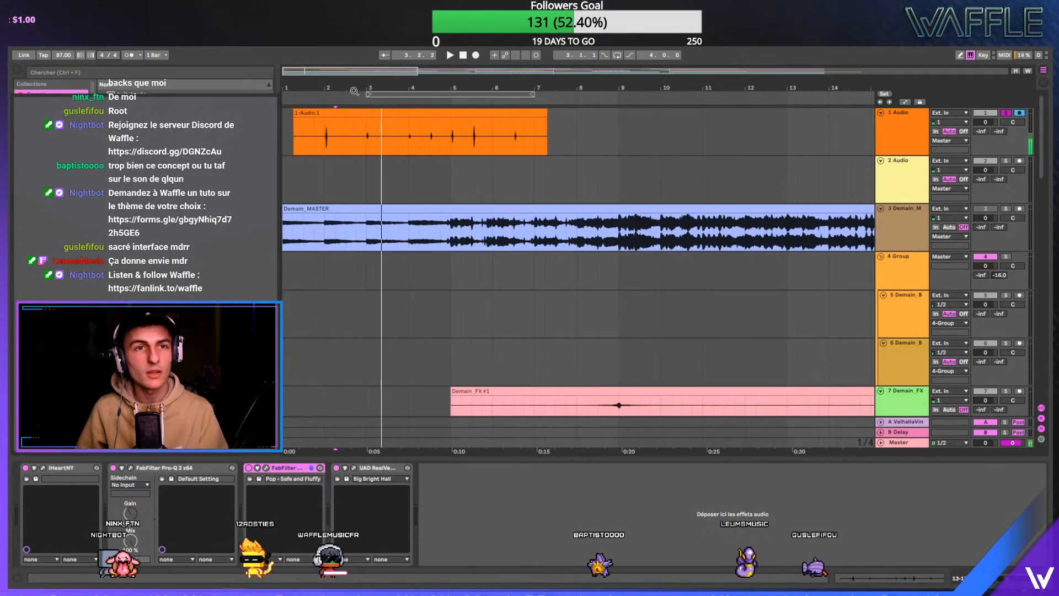
{"action": "left_click", "coordinate": [406, 115]}
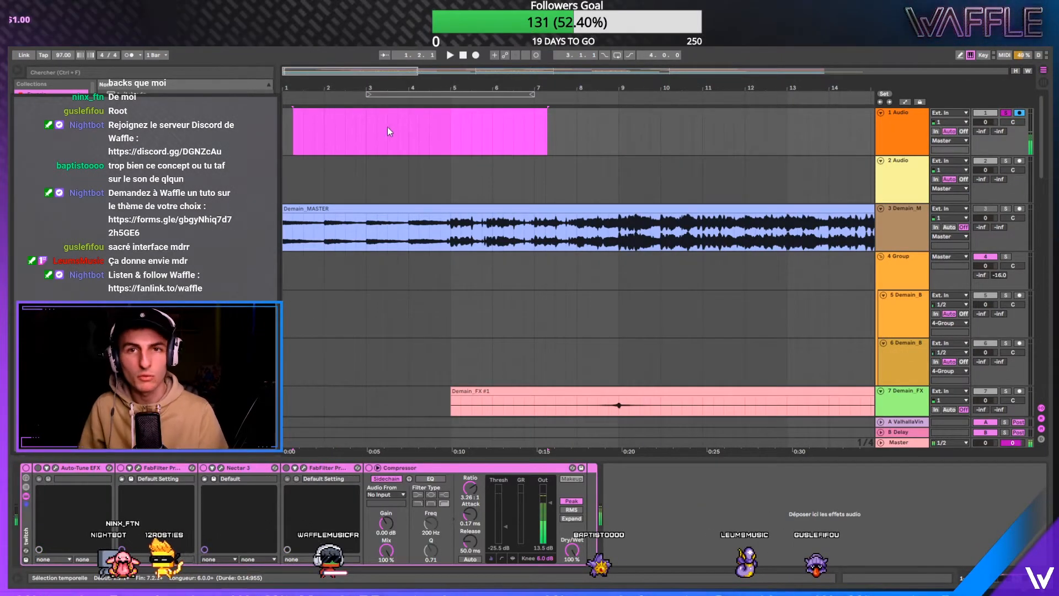
{"action": "scroll", "coordinate": [387, 165], "scroll_direction": "down", "scroll_amount": 3}
{"action": "scroll", "coordinate": [387, 193], "scroll_direction": "down", "scroll_amount": 10}
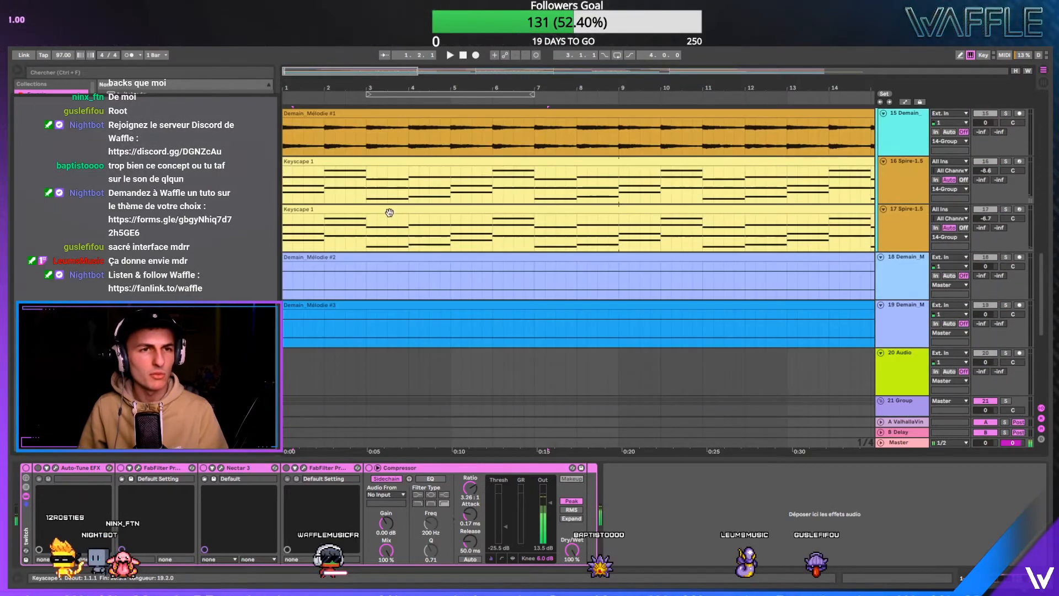
{"action": "scroll", "coordinate": [390, 213], "scroll_direction": "down", "scroll_amount": 5}
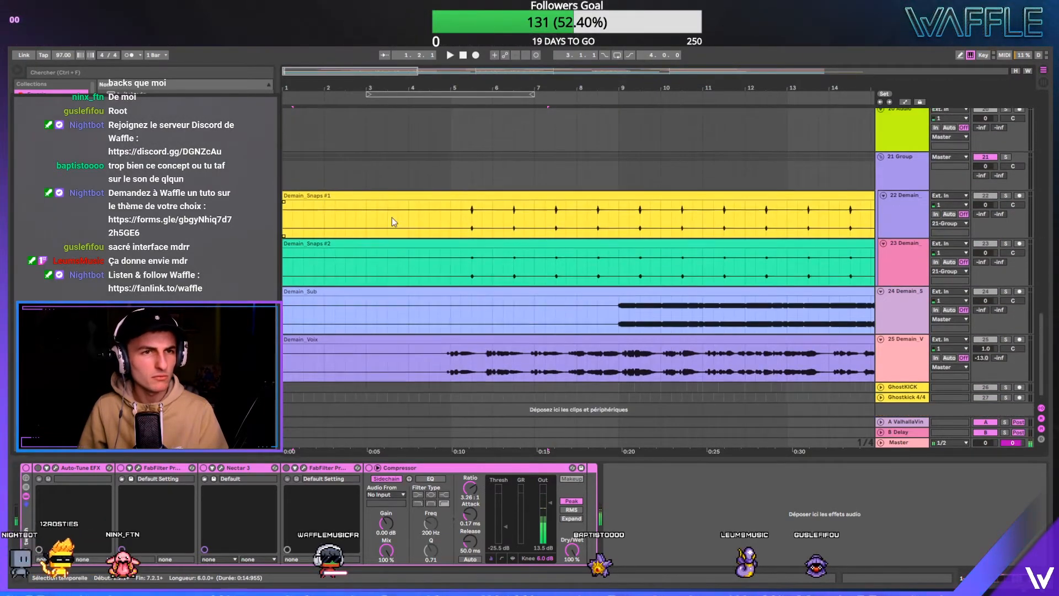
{"action": "scroll", "coordinate": [393, 218], "scroll_direction": "up", "scroll_amount": 9}
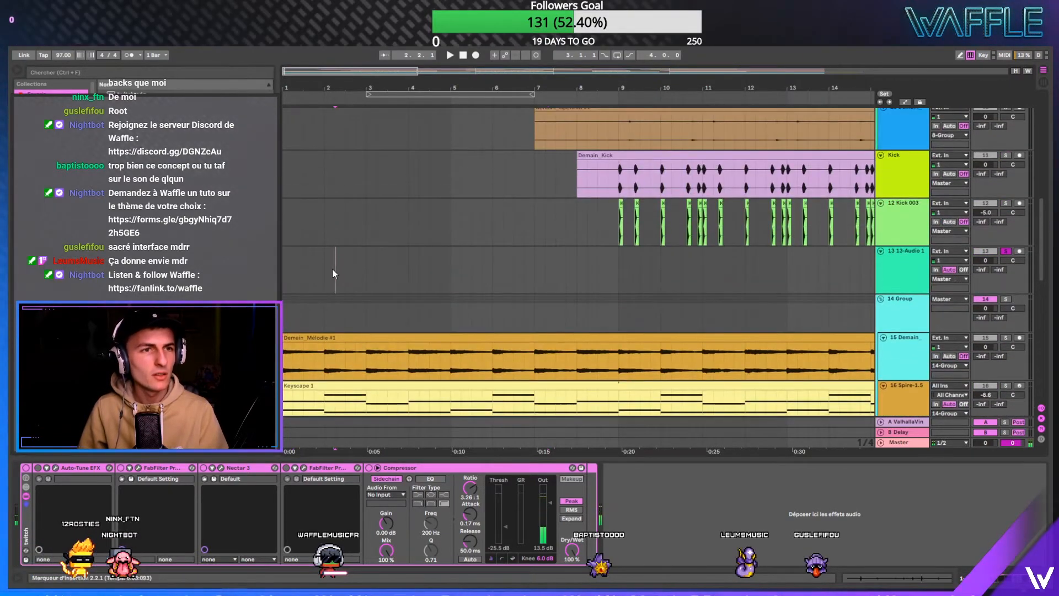
- Select the 13 Audio hit at 2.2.1, listen to it soloed, and bring up the track's effects chain
{"action": "left_click", "coordinate": [335, 270]}
{"action": "left_click", "coordinate": [336, 103]}
{"action": "scroll", "coordinate": [336, 103], "scroll_direction": "up", "scroll_amount": 10}
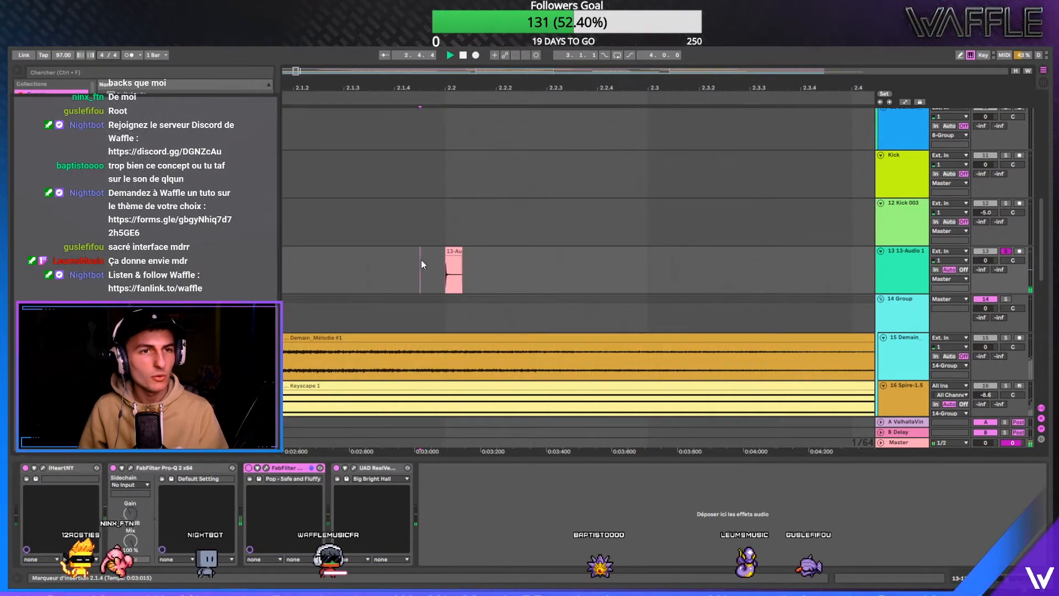
{"action": "left_click", "coordinate": [454, 270]}
{"action": "key", "text": "space"}
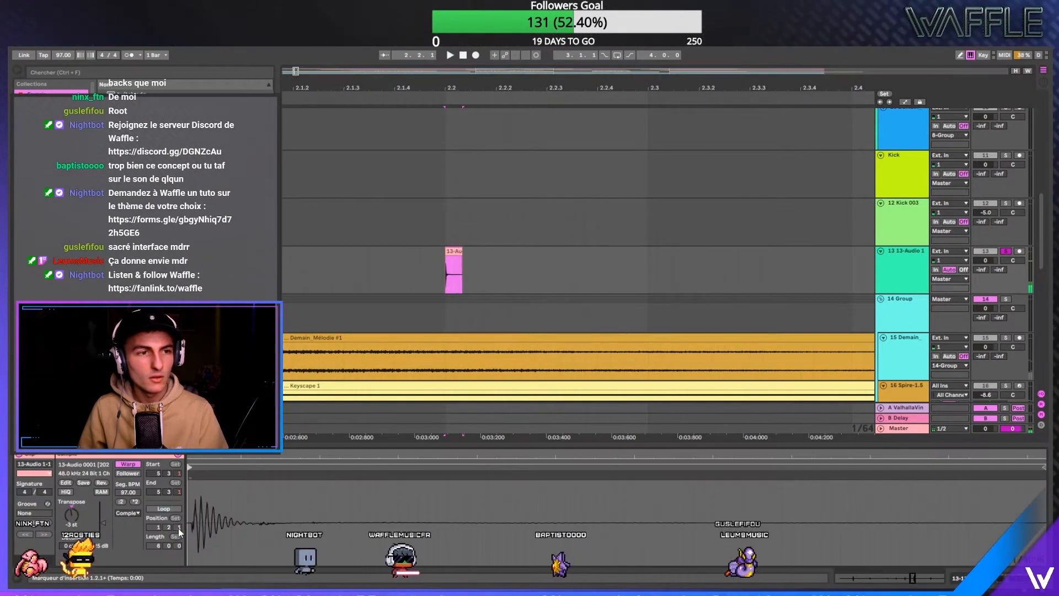
{"action": "key", "text": "space"}
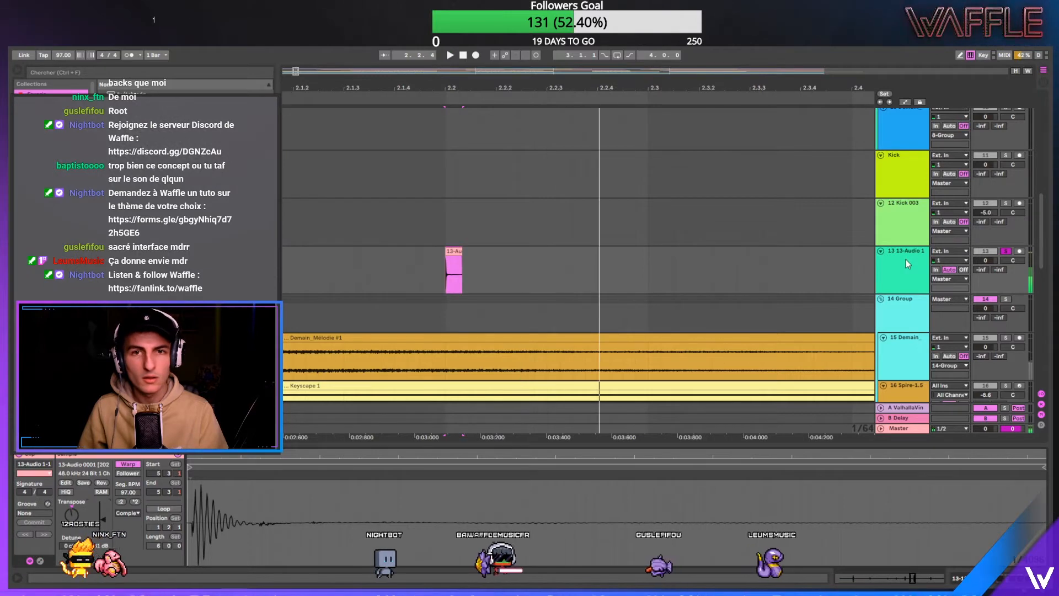
{"action": "key", "text": "shift+Tab"}
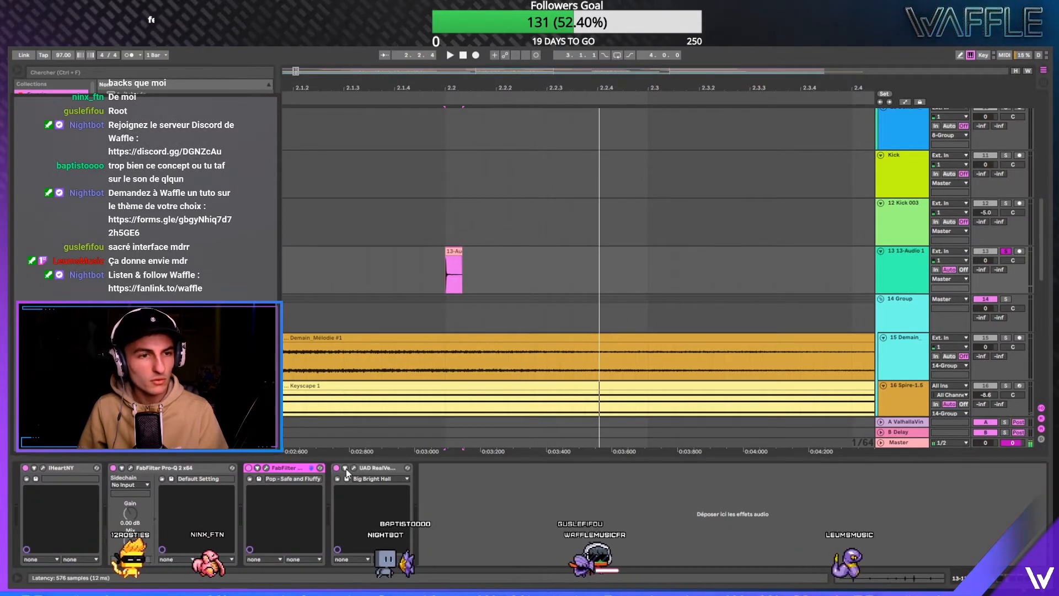
- Bypass and delete FabFilter Pro-L from the 13 Audio effects chain
{"action": "left_click", "coordinate": [248, 467]}
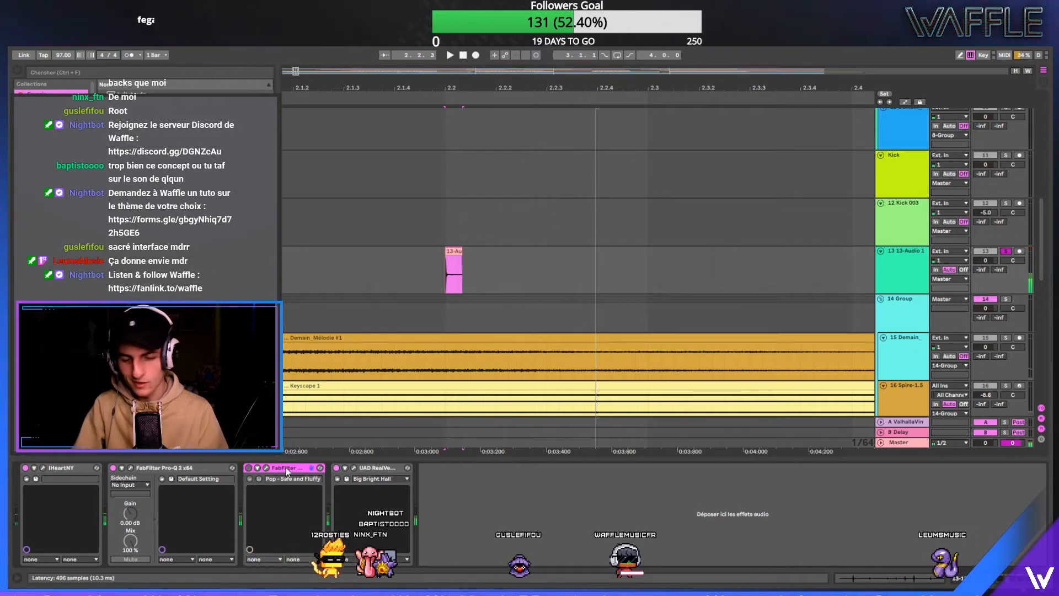
{"action": "key", "text": "Delete"}
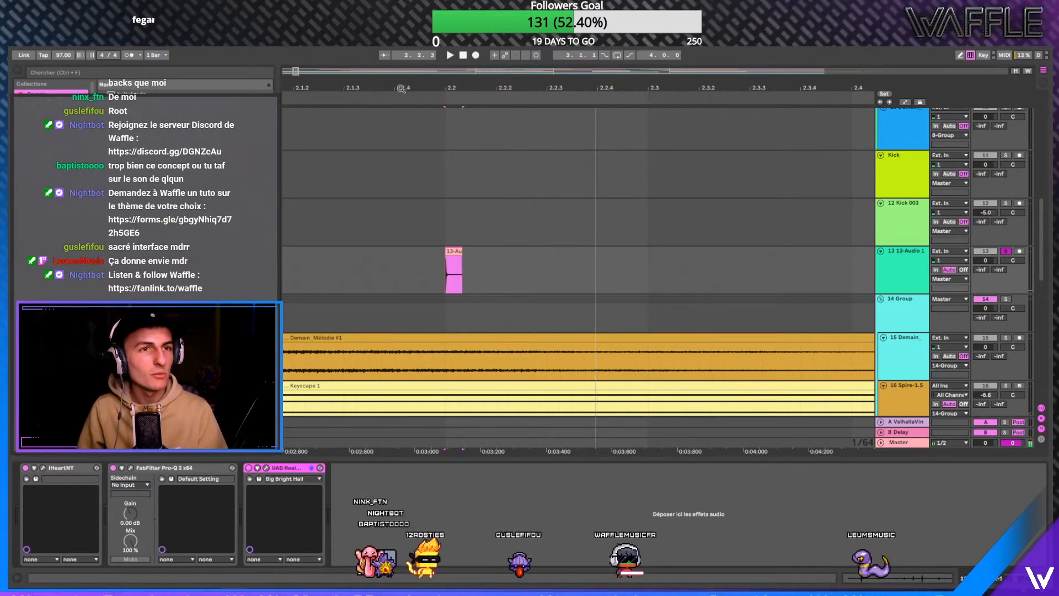
{"action": "left_click_drag", "start_coordinate": [403, 88], "coordinate": [403, 67]}
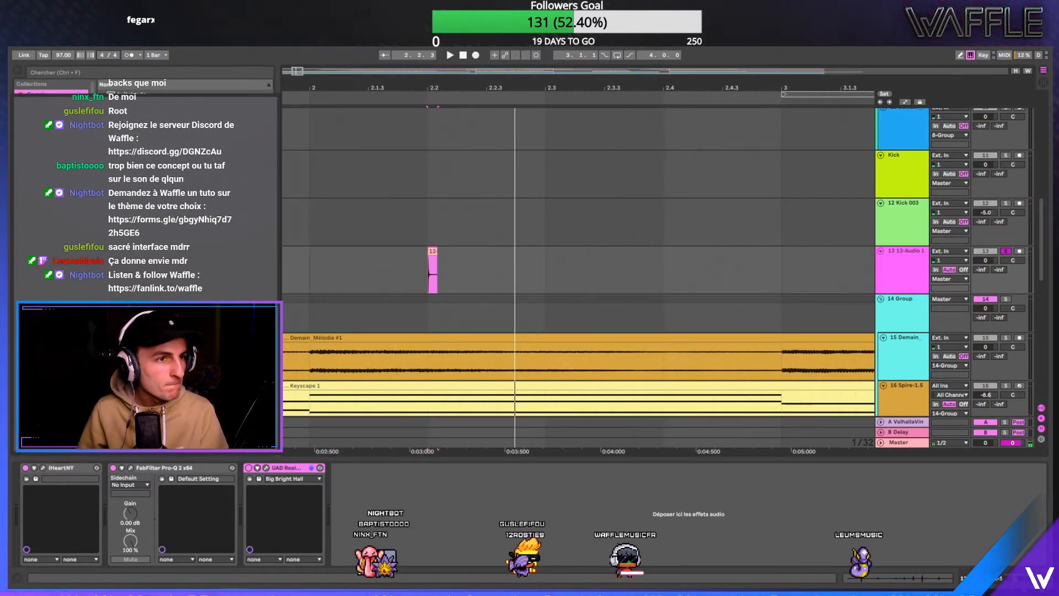
{"action": "scroll", "coordinate": [578, 264], "scroll_direction": "left", "scroll_amount": 3}
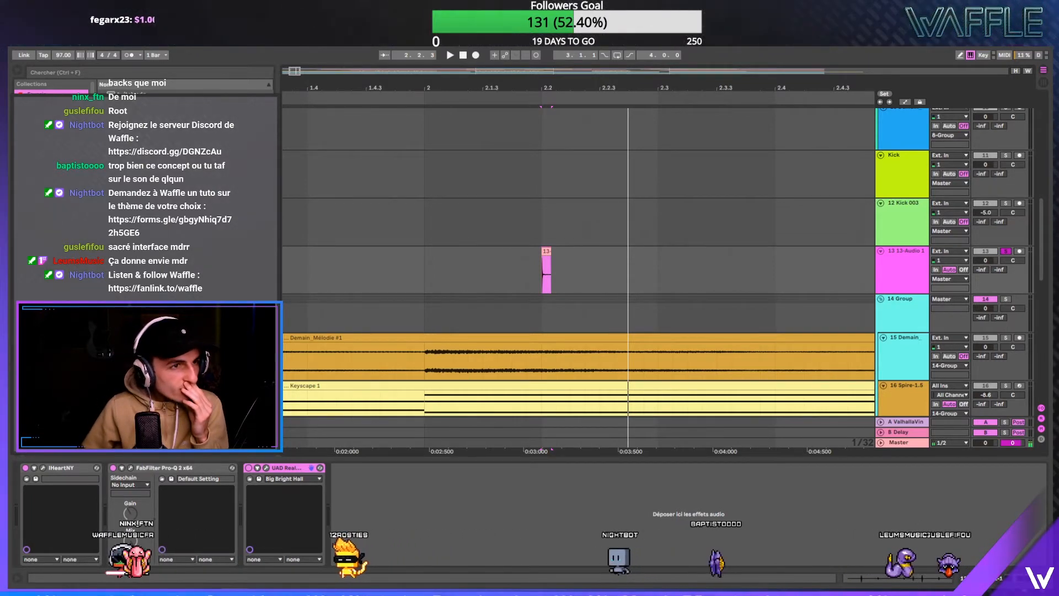
- Add Dada Life Sausage Fattener to the 13 Audio track and place it after RealVerb Pro at the chain's end
{"action": "left_click", "coordinate": [905, 276]}
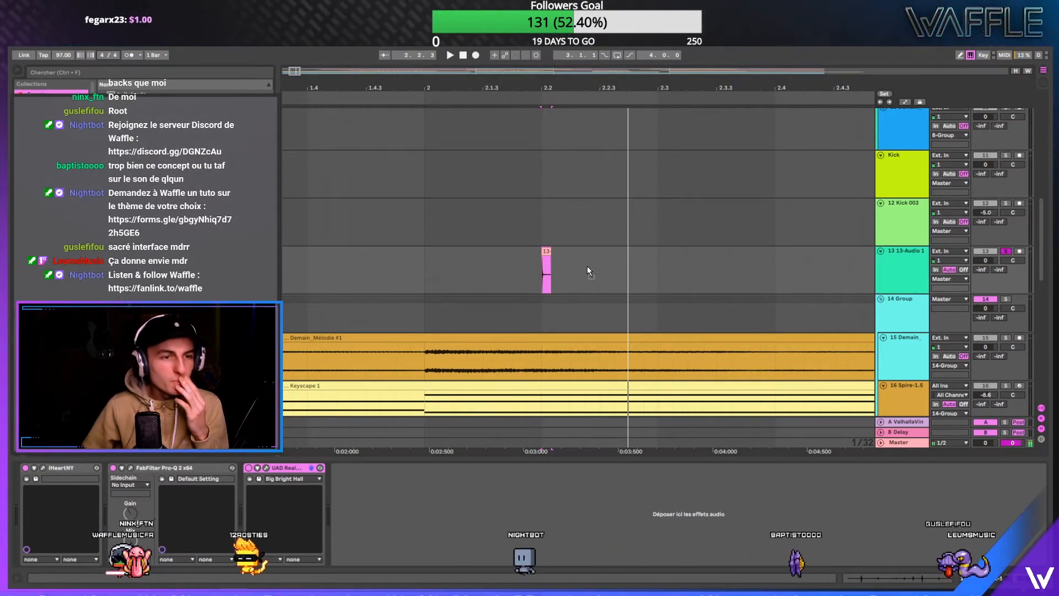
{"action": "left_click_drag", "start_coordinate": [441, 389], "coordinate": [267, 506]}
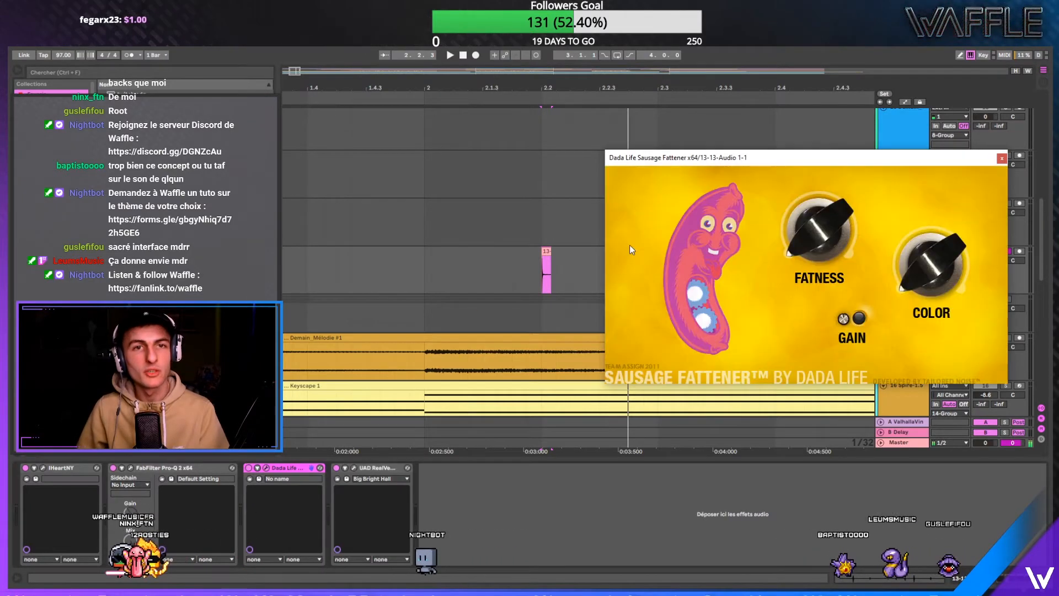
{"action": "left_click_drag", "start_coordinate": [285, 470], "coordinate": [429, 485]}
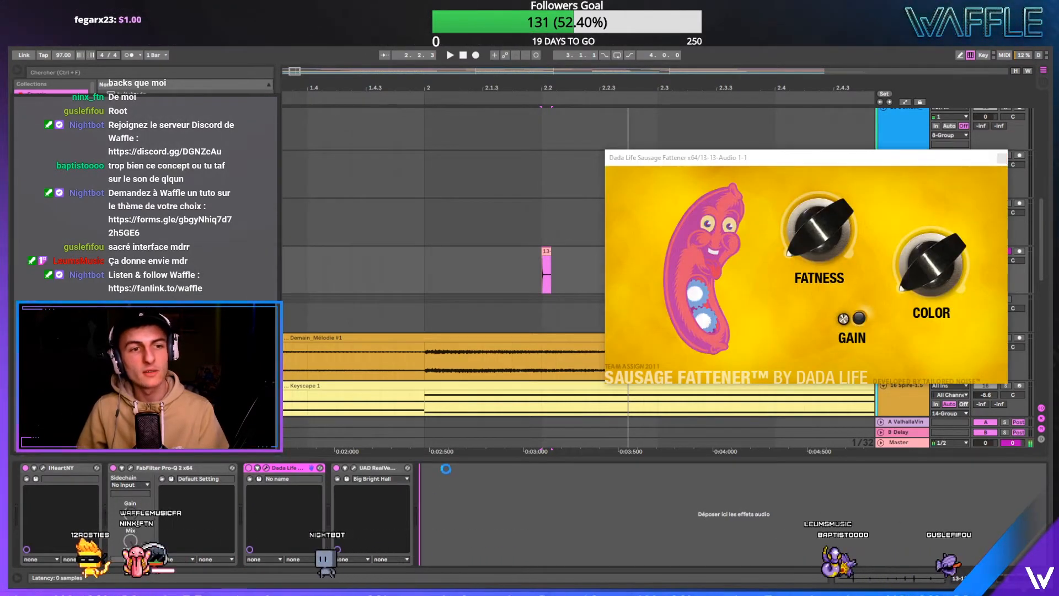
- Set Sausage Fattener's Fatness to about 36% and Color to about 37% while playing the hit, and close its window
{"action": "left_click", "coordinate": [812, 247]}
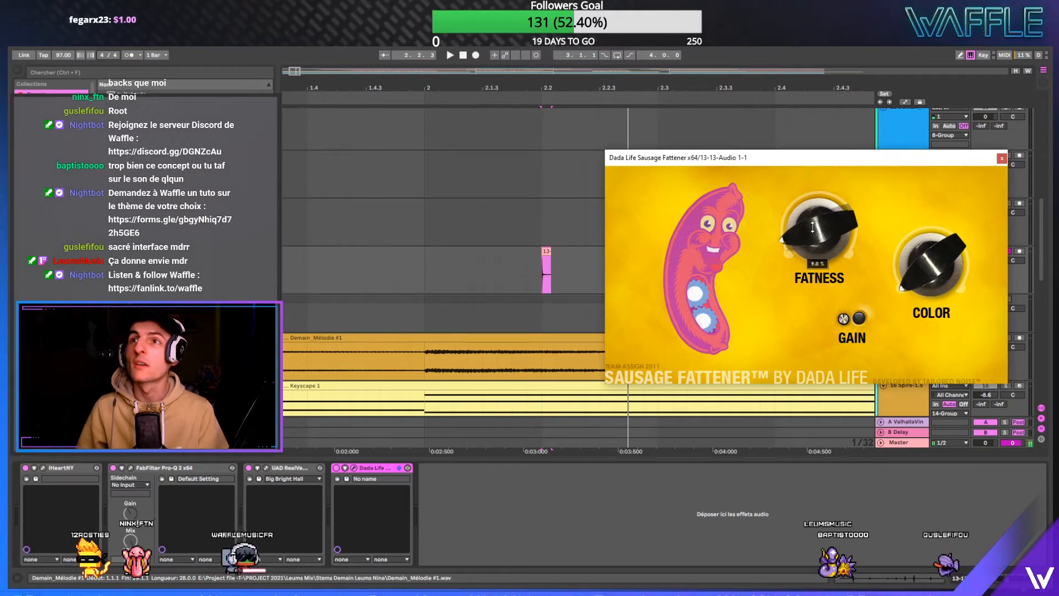
{"action": "left_click_drag", "start_coordinate": [812, 227], "coordinate": [812, 218]}
{"action": "key", "text": "space"}
{"action": "left_click_drag", "start_coordinate": [908, 273], "coordinate": [908, 263]}
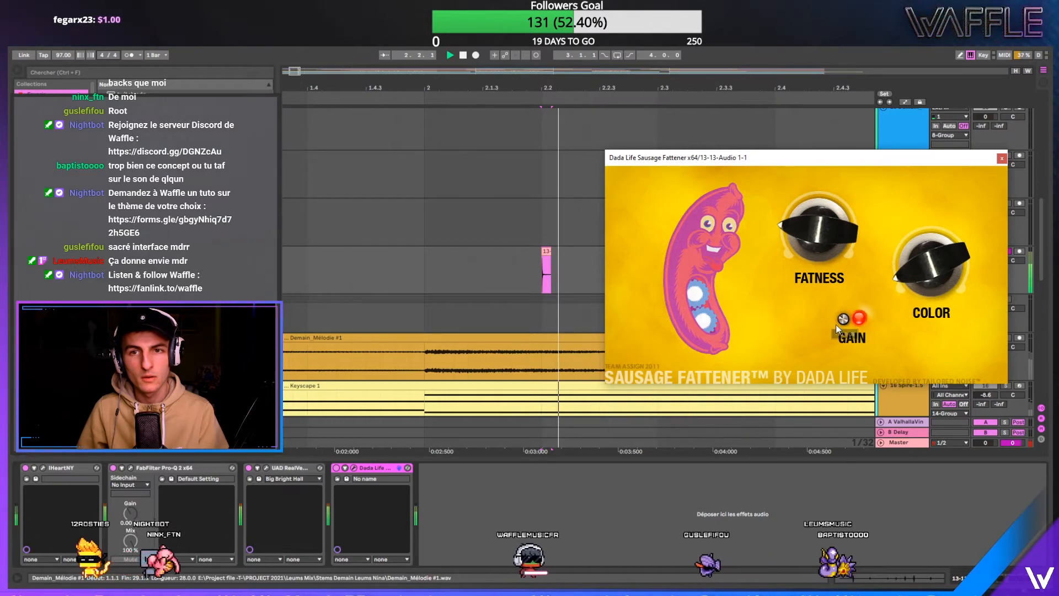
{"action": "left_click_drag", "start_coordinate": [806, 229], "coordinate": [807, 223]}
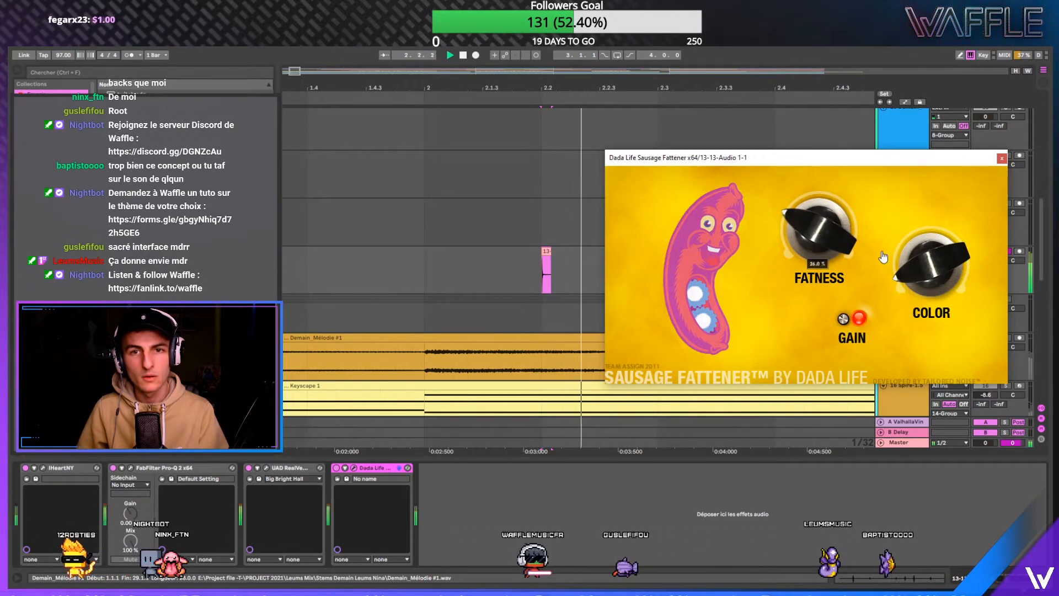
{"action": "left_click_drag", "start_coordinate": [915, 263], "coordinate": [916, 255]}
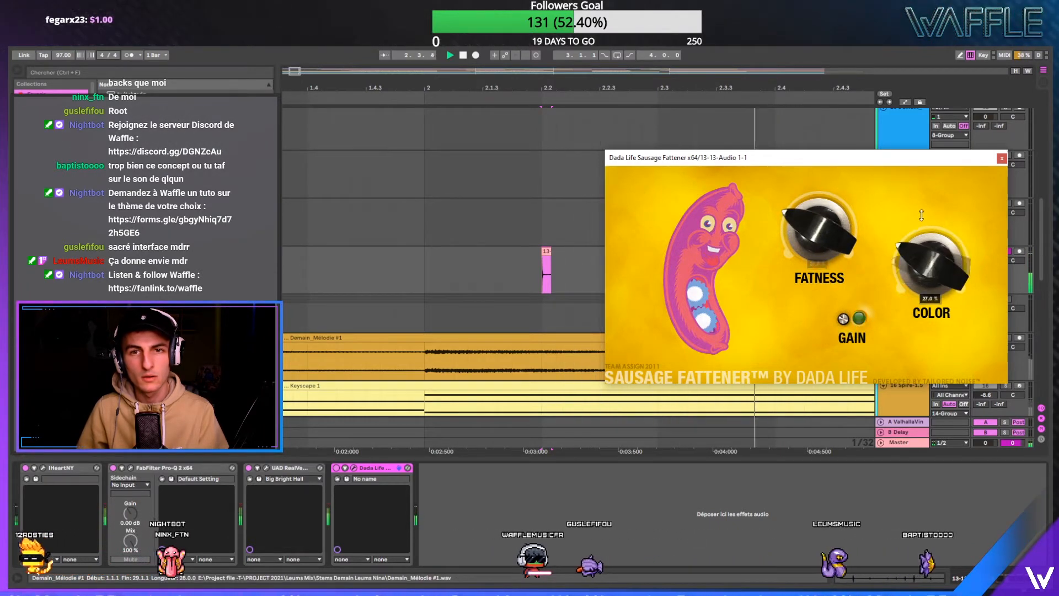
{"action": "left_click", "coordinate": [1001, 158]}
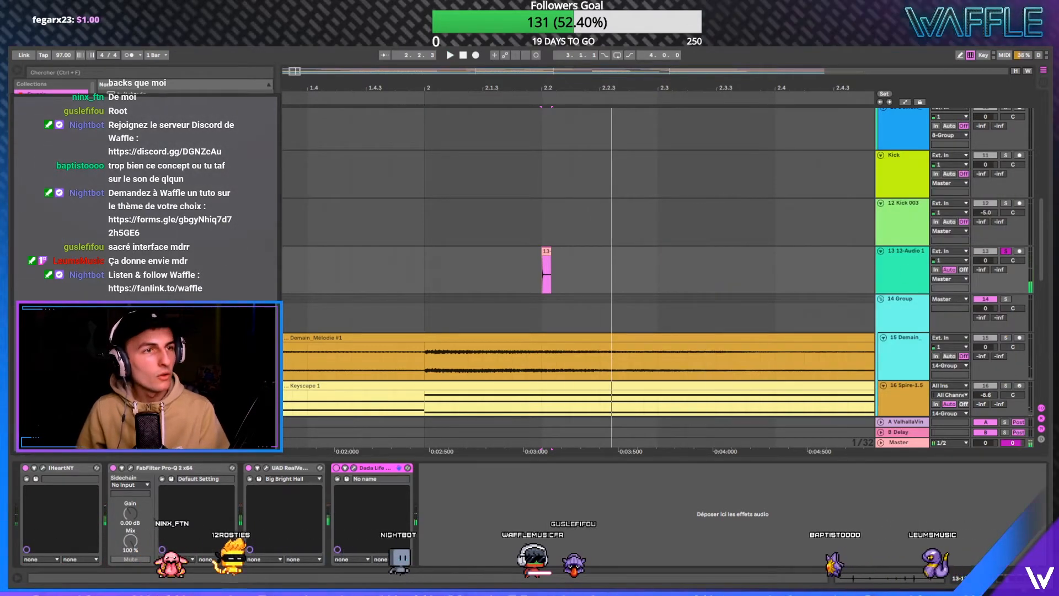
- Add FabFilter Pro-C 2 to the 13 Audio chain, place it last after Sausage Fattener, and start playback
{"action": "left_click_drag", "start_coordinate": [340, 516], "coordinate": [241, 511]}
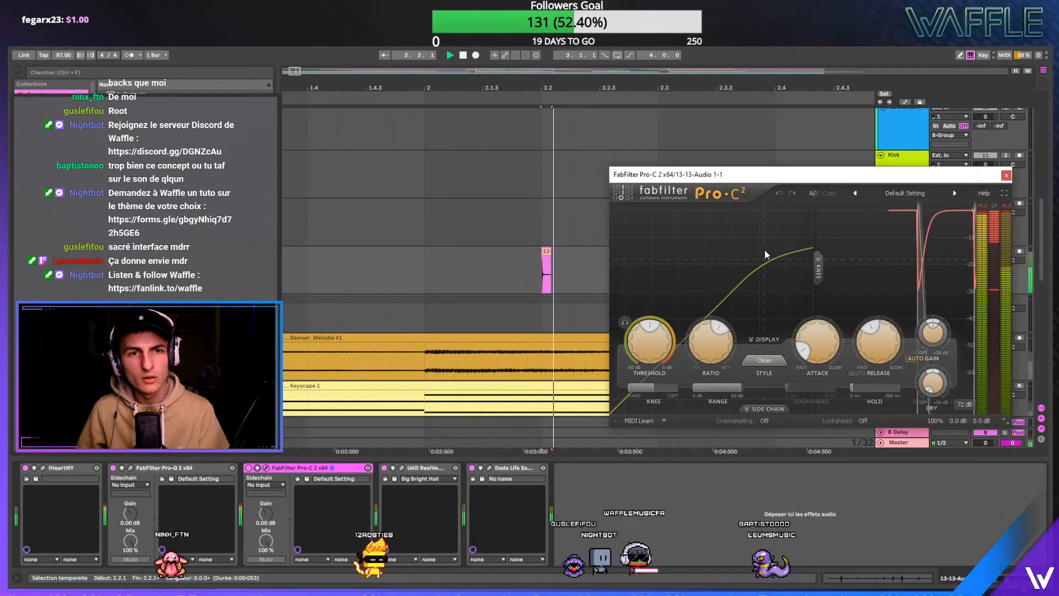
{"action": "left_click", "coordinate": [582, 481]}
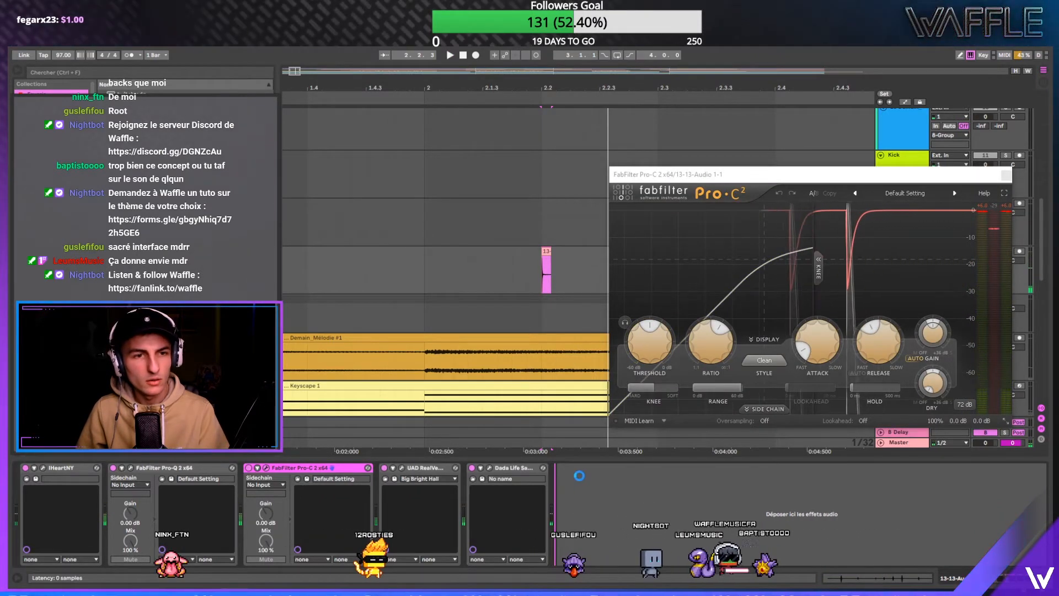
{"action": "left_click_drag", "start_coordinate": [292, 467], "coordinate": [553, 485]}
{"action": "key", "text": "space"}
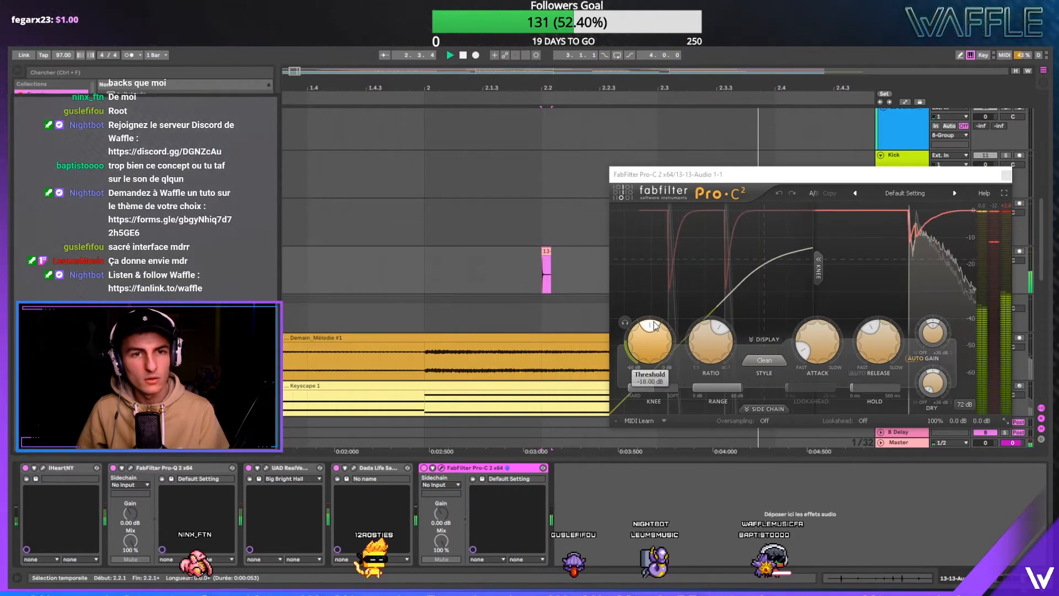
- Set Pro-C 2's ratio to about 5.9:1 and threshold to about -28.6 dB, with a shorter release and a slower attack
{"action": "mouse_move", "coordinate": [720, 331]}
{"action": "left_click_drag", "start_coordinate": [720, 331], "coordinate": [719, 323]}
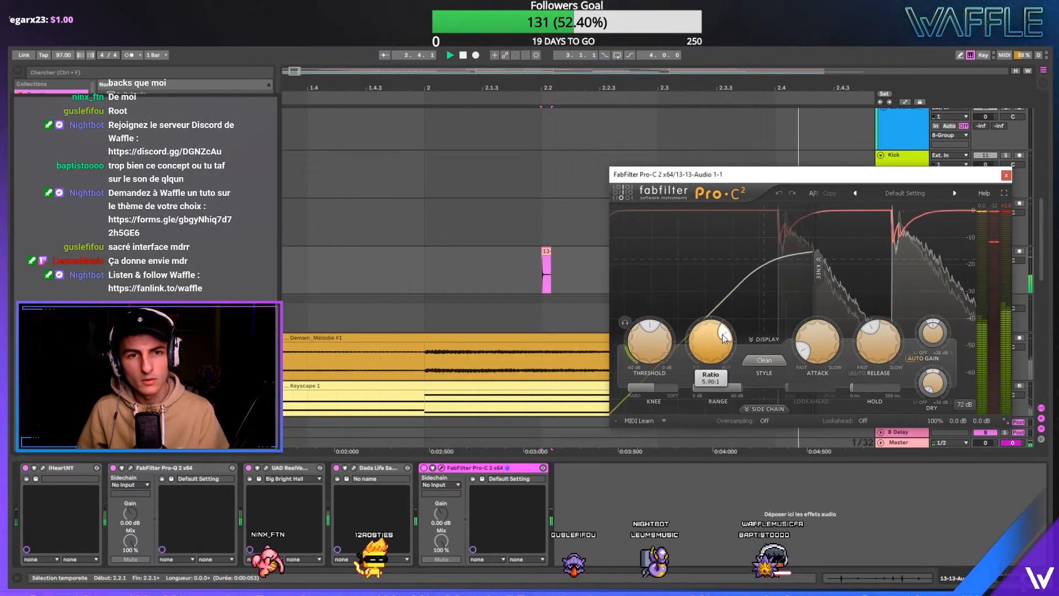
{"action": "left_click_drag", "start_coordinate": [639, 328], "coordinate": [636, 341]}
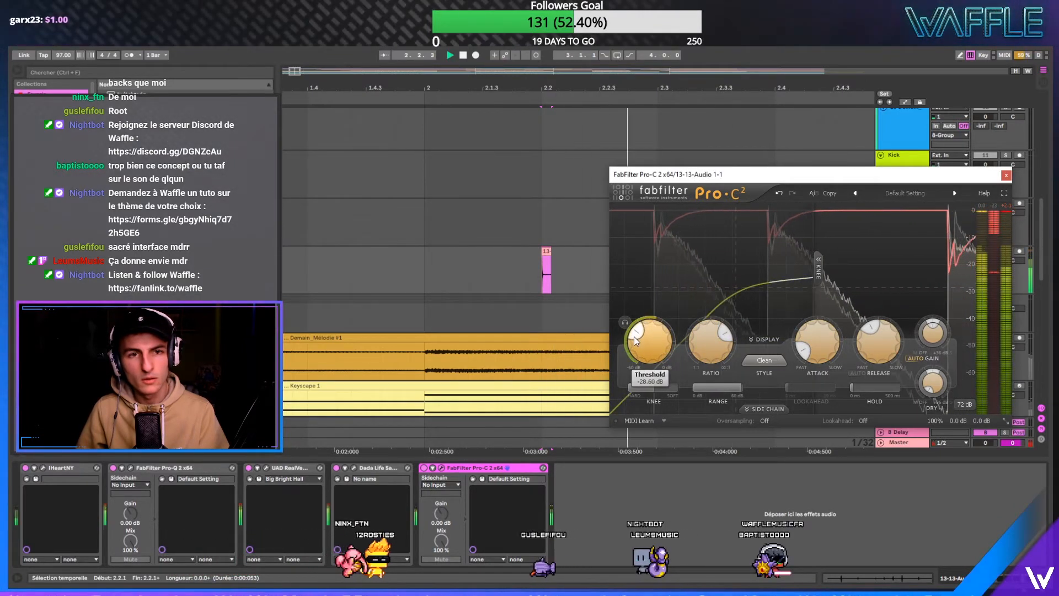
{"action": "left_click_drag", "start_coordinate": [871, 334], "coordinate": [864, 346]}
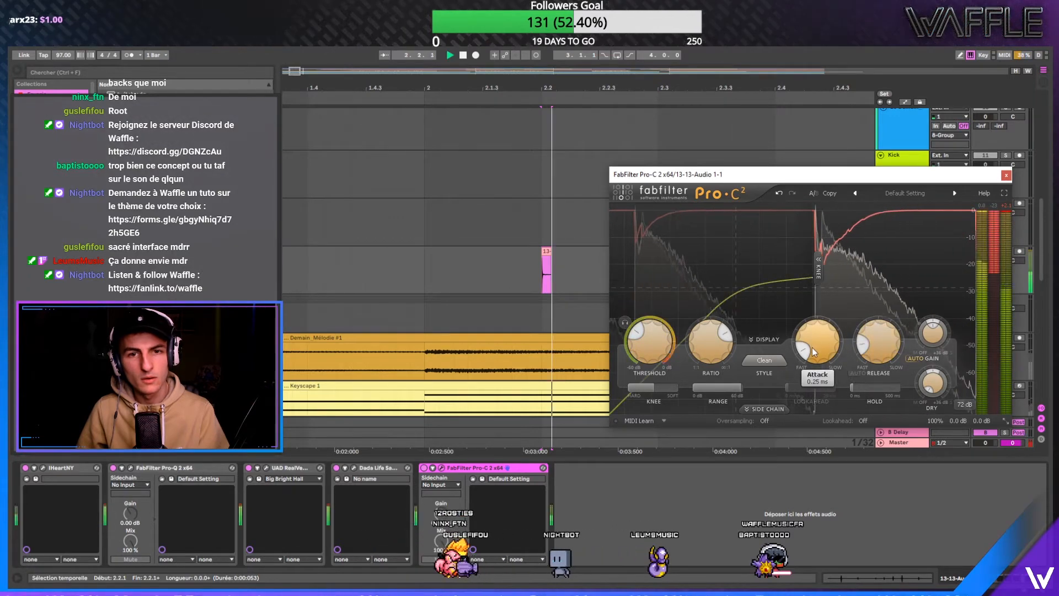
{"action": "left_click_drag", "start_coordinate": [801, 351], "coordinate": [797, 341]}
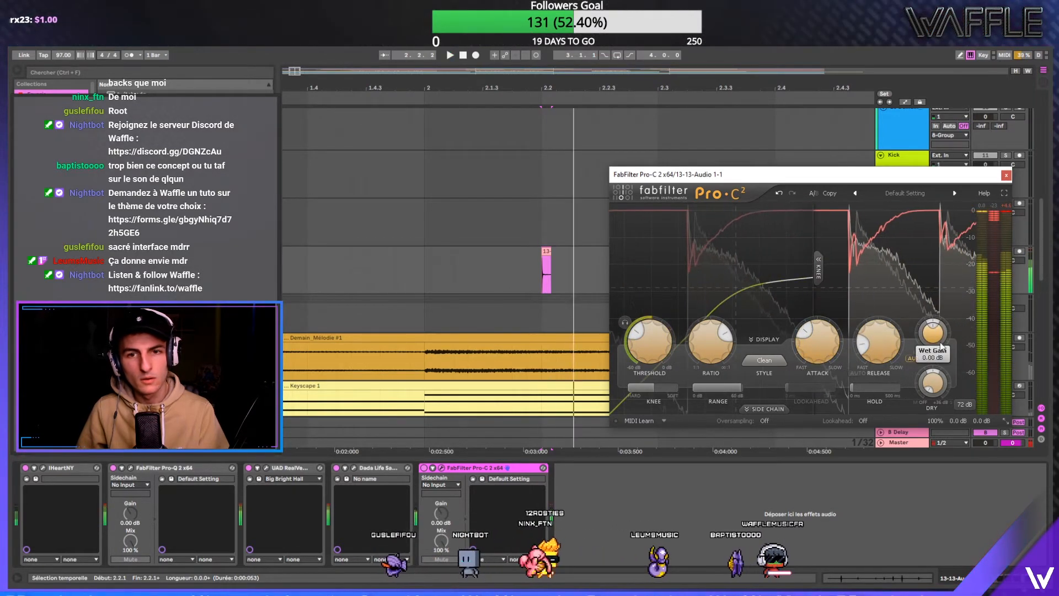
{"action": "mouse_move", "coordinate": [931, 329]}
{"action": "left_mouse_down"}
{"action": "mouse_move", "coordinate": [926, 338]}
{"action": "mouse_move", "coordinate": [926, 329]}
{"action": "left_mouse_up"}
{"action": "key", "text": "space"}
{"action": "key", "text": "space"}
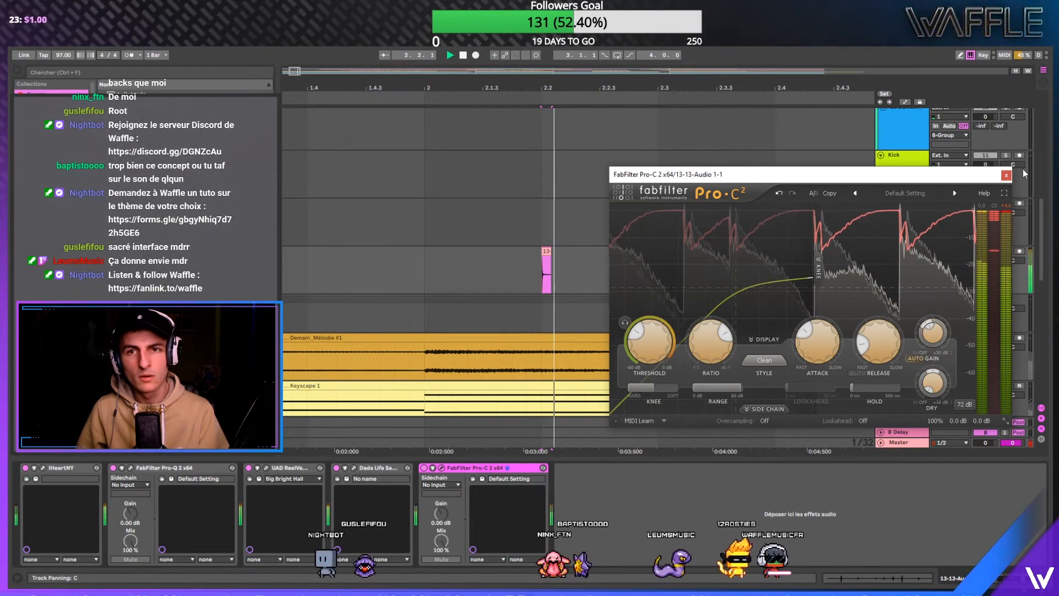
- Close the Pro-C 2 window and listen to the processed hit on 13 Audio
{"action": "left_click", "coordinate": [1006, 176]}
{"action": "key", "text": "space"}
{"action": "key", "text": "space"}
{"action": "key", "text": "space"}
- Insert a new audio track directly below the 13 Audio track
{"action": "left_click_drag", "start_coordinate": [794, 88], "coordinate": [502, 86]}
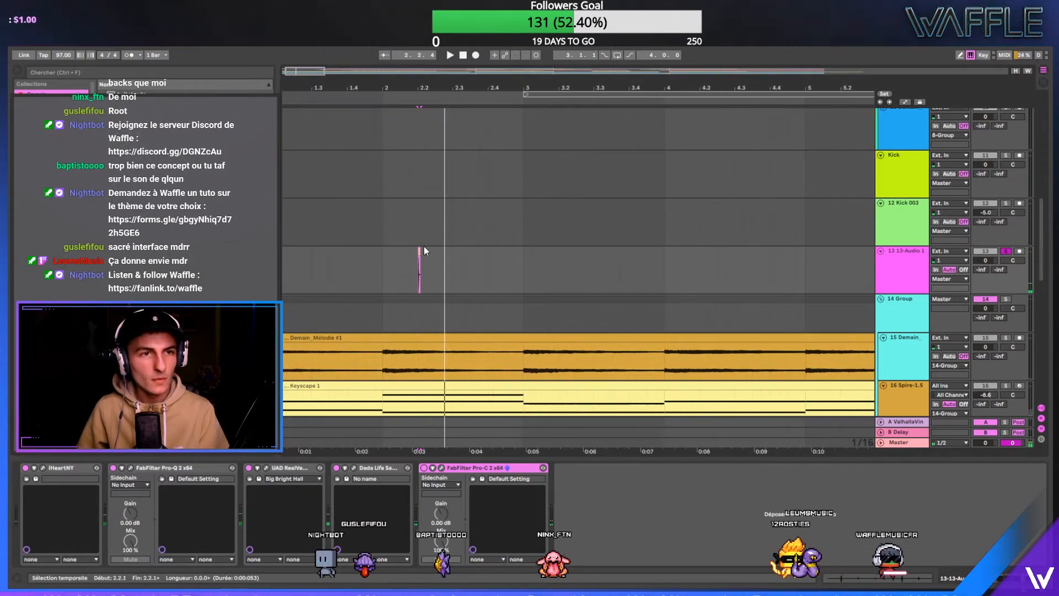
{"action": "left_click", "coordinate": [417, 255]}
{"action": "left_click", "coordinate": [418, 255]}
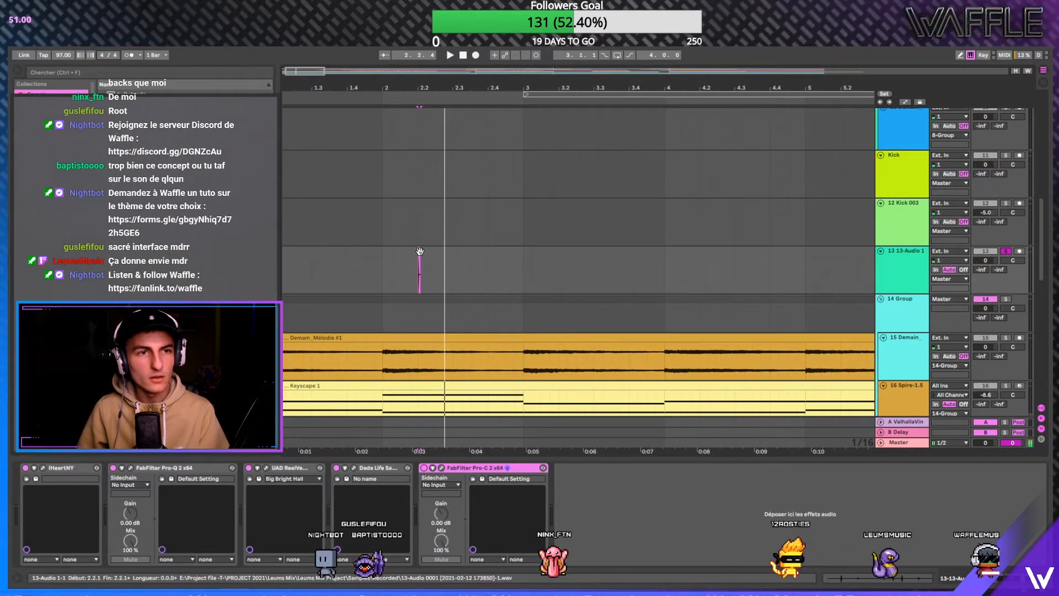
{"action": "right_click", "coordinate": [926, 267]}
{"action": "left_click", "coordinate": [893, 340]}
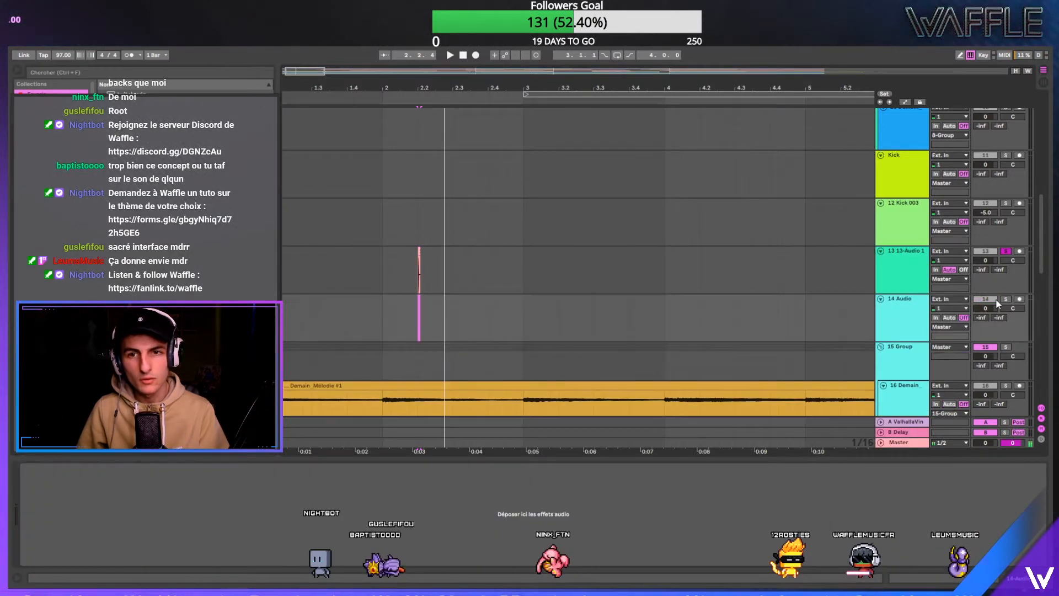
- Arm the new 14 Audio track for recording and set its input to Resampling
{"action": "left_click", "coordinate": [1018, 298]}
{"action": "left_click", "coordinate": [961, 298]}
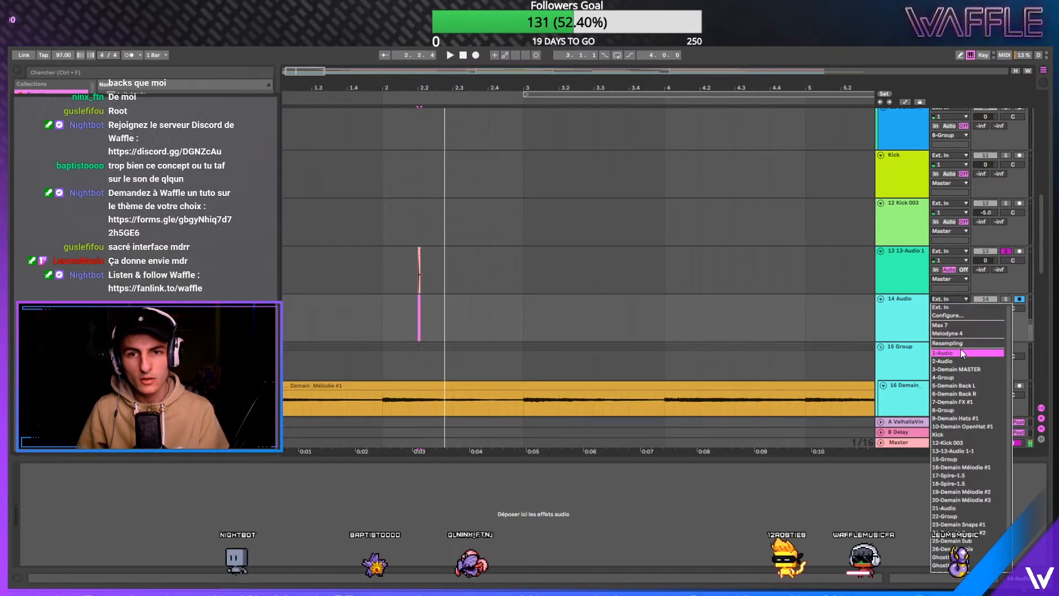
{"action": "left_click", "coordinate": [961, 340]}
{"action": "left_click", "coordinate": [949, 299]}
{"action": "left_click", "coordinate": [957, 318]}
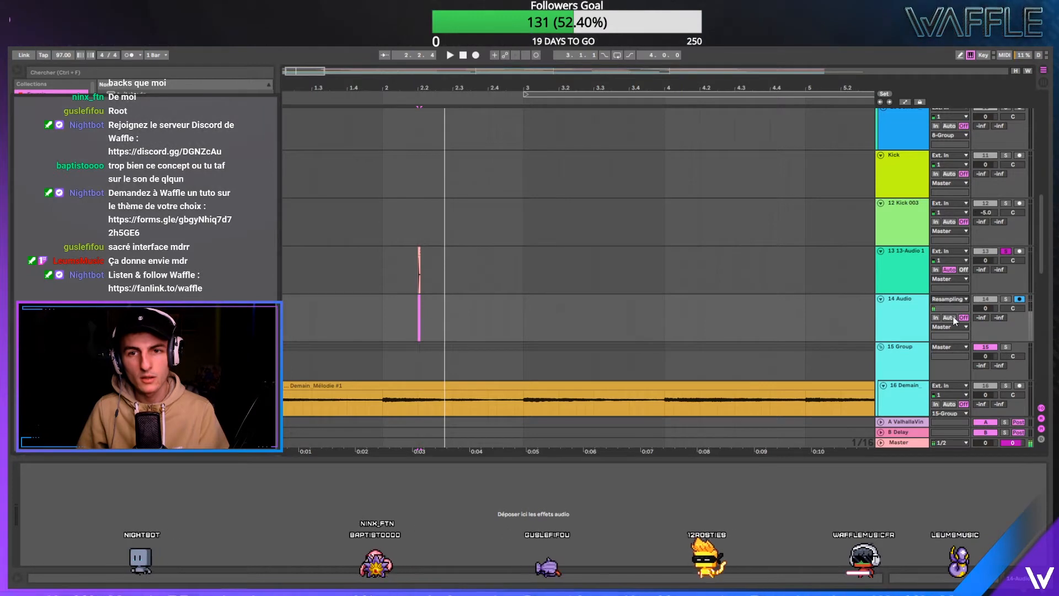
- Record the processed hit onto 14 Audio, starting from 1.4.1 and stopping once the reverb tail has died away
{"action": "left_click", "coordinate": [347, 254]}
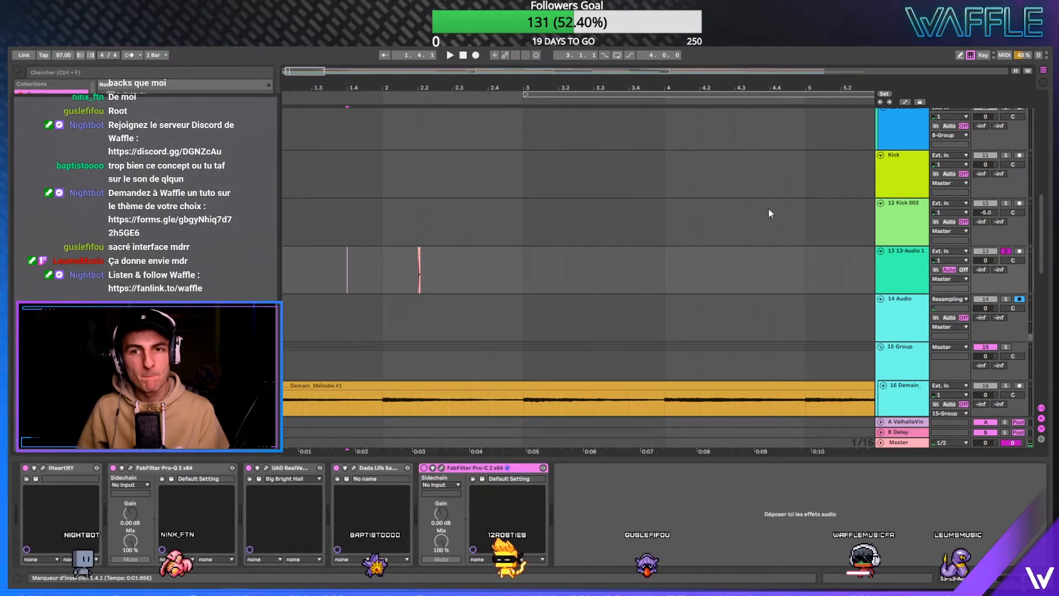
{"action": "left_click", "coordinate": [477, 55]}
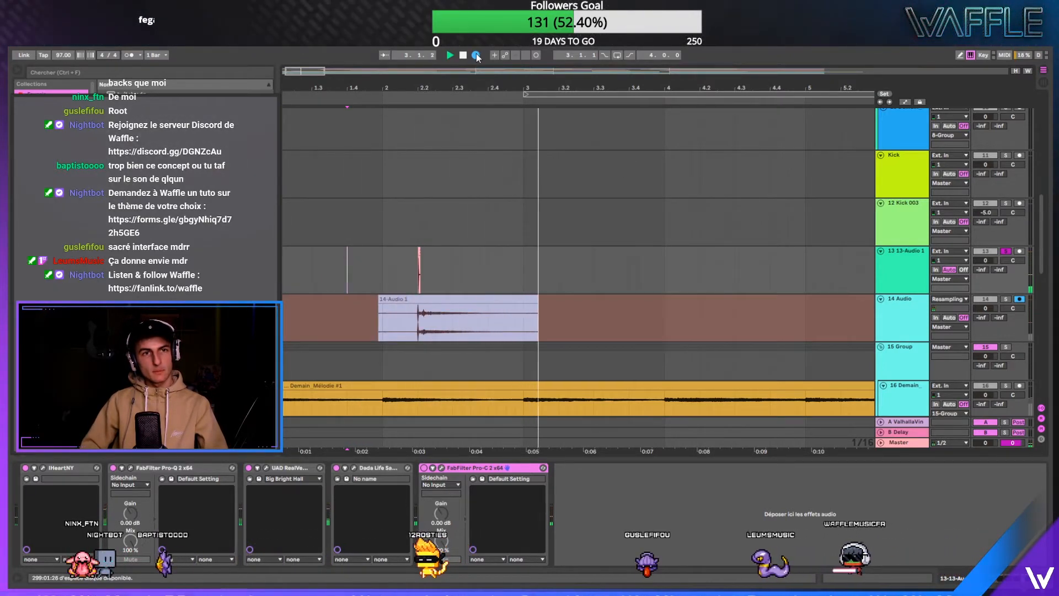
{"action": "left_click", "coordinate": [477, 55]}
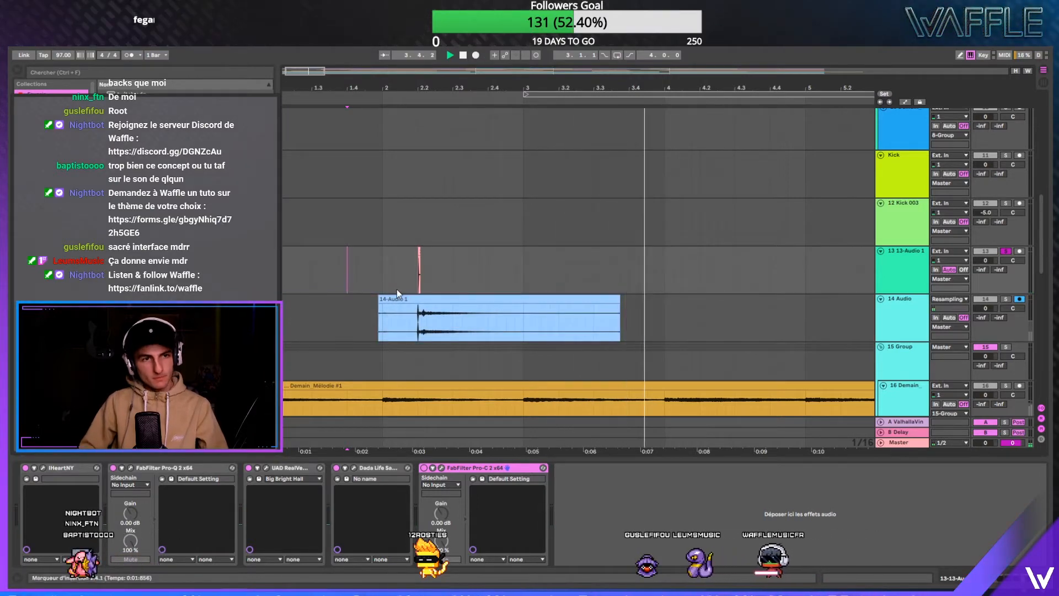
- Trim the silence before the recorded hit, move the clip to 3.2.3, and listen to 14 Audio soloed
{"action": "left_click_drag", "start_coordinate": [379, 298], "coordinate": [594, 299]}
{"action": "left_click", "coordinate": [1005, 299]}
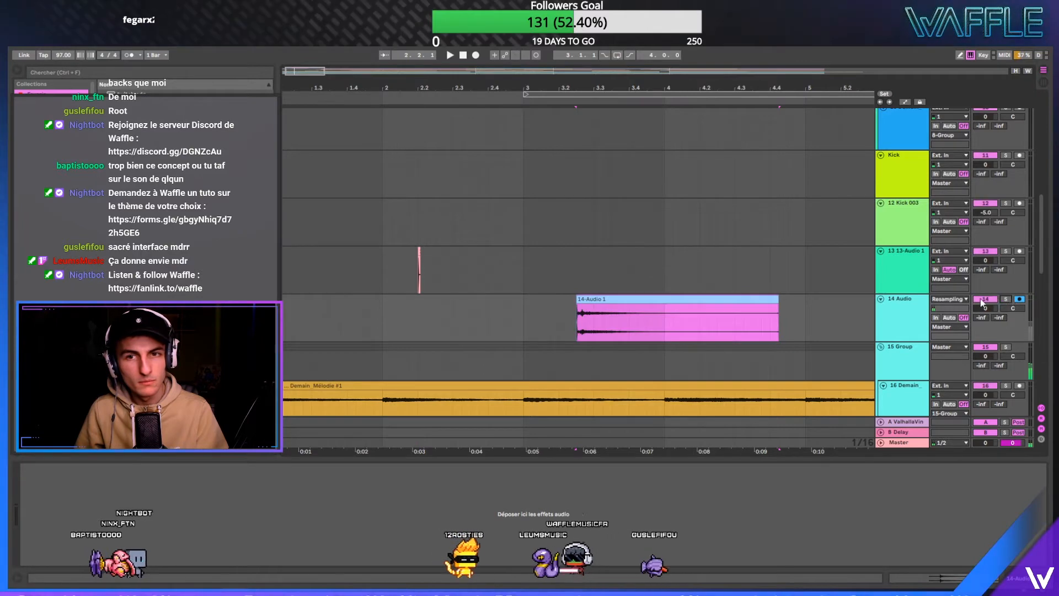
{"action": "key", "text": "space"}
- Delete the original hit at 2.2.1 and remove its empty 13 Audio track, leaving the resampled clip's track
{"action": "left_click_drag", "start_coordinate": [441, 262], "coordinate": [375, 253]}
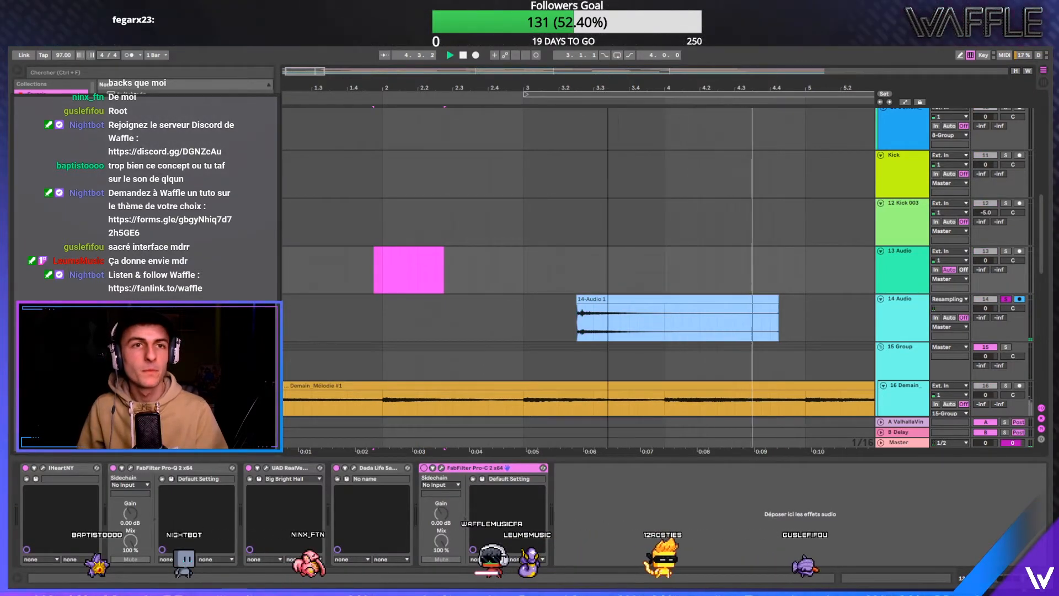
{"action": "left_click_drag", "start_coordinate": [320, 71], "coordinate": [331, 144]}
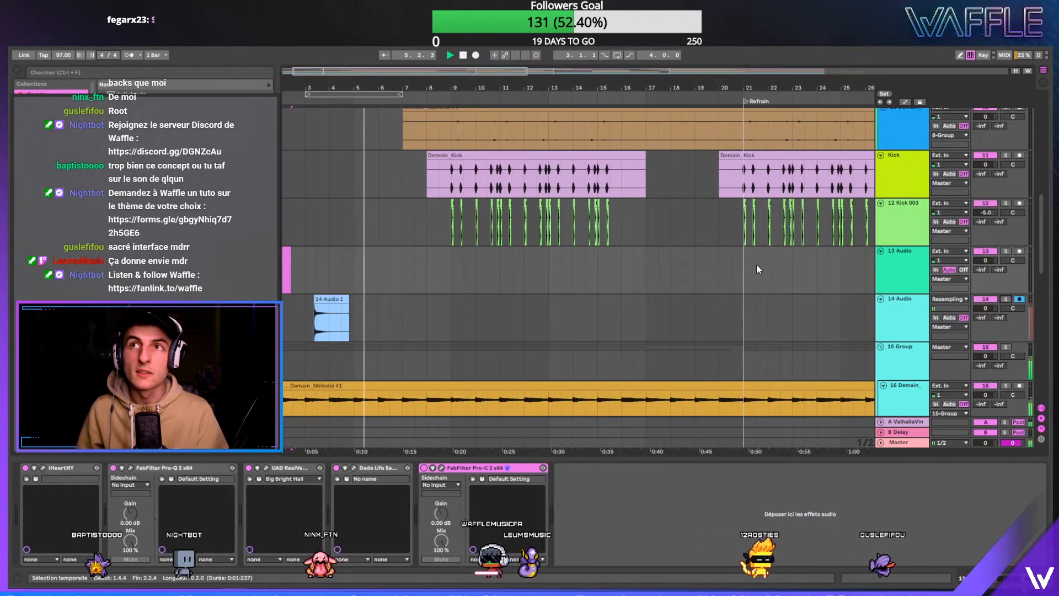
{"action": "left_click_drag", "start_coordinate": [1041, 241], "coordinate": [1014, 55]}
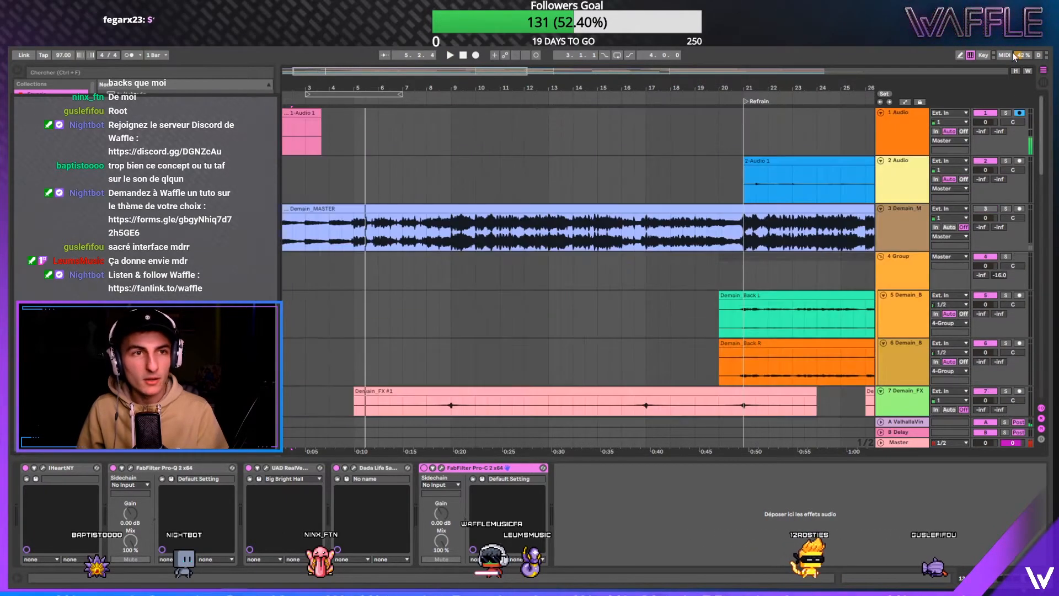
{"action": "left_click", "coordinate": [307, 110]}
{"action": "scroll", "coordinate": [410, 273], "scroll_direction": "down", "scroll_amount": 10}
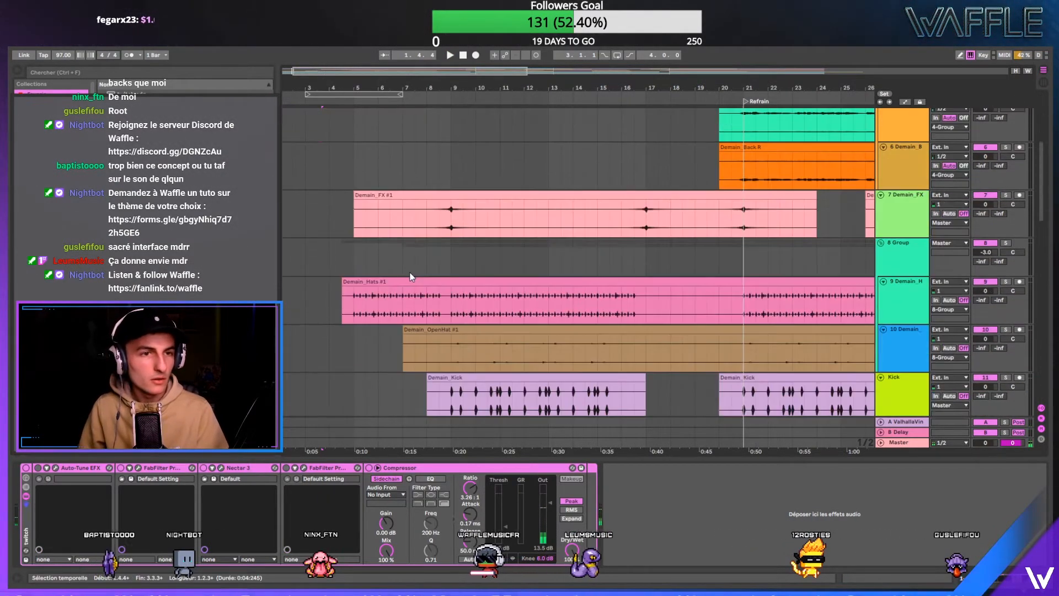
{"action": "left_click_drag", "start_coordinate": [359, 94], "coordinate": [356, 72]}
{"action": "left_click", "coordinate": [331, 303]}
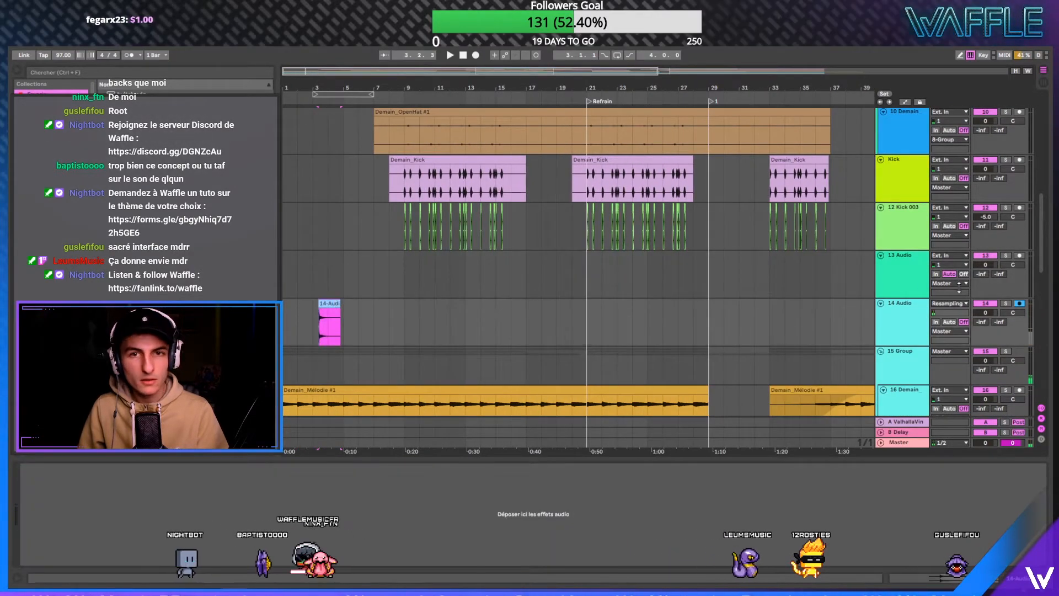
{"action": "left_click", "coordinate": [911, 277]}
{"action": "key", "text": "Delete"}
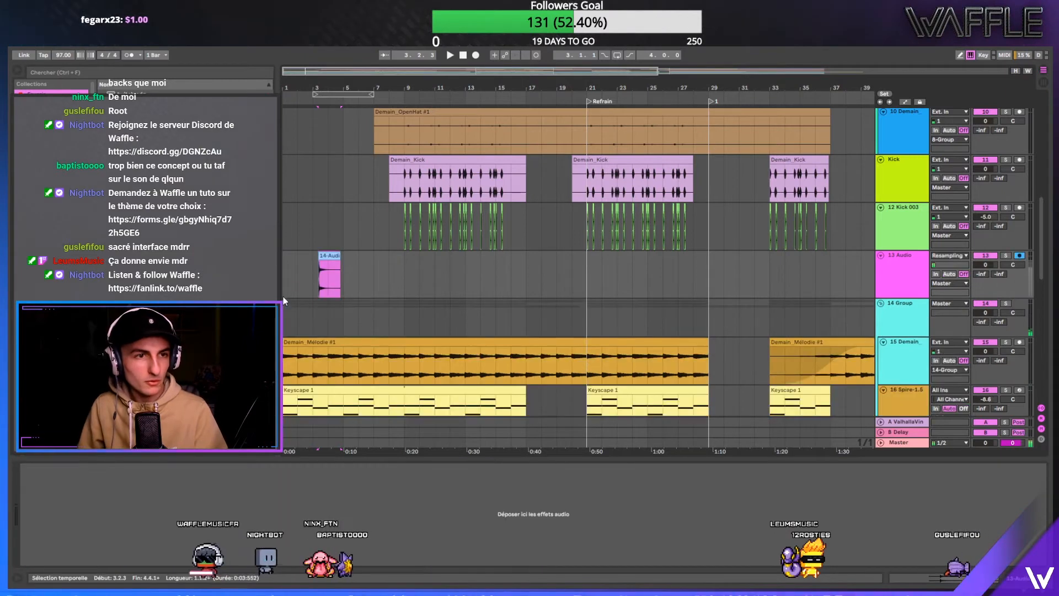
- Move the resampled hit clip into the verse at 29.3.1 on 14-Audio and play it in context
{"action": "left_click_drag", "start_coordinate": [329, 274], "coordinate": [720, 265]}
{"action": "key", "text": "plus"}
{"action": "key", "text": "plus"}
{"action": "key", "text": "plus"}
{"action": "key", "text": "space"}
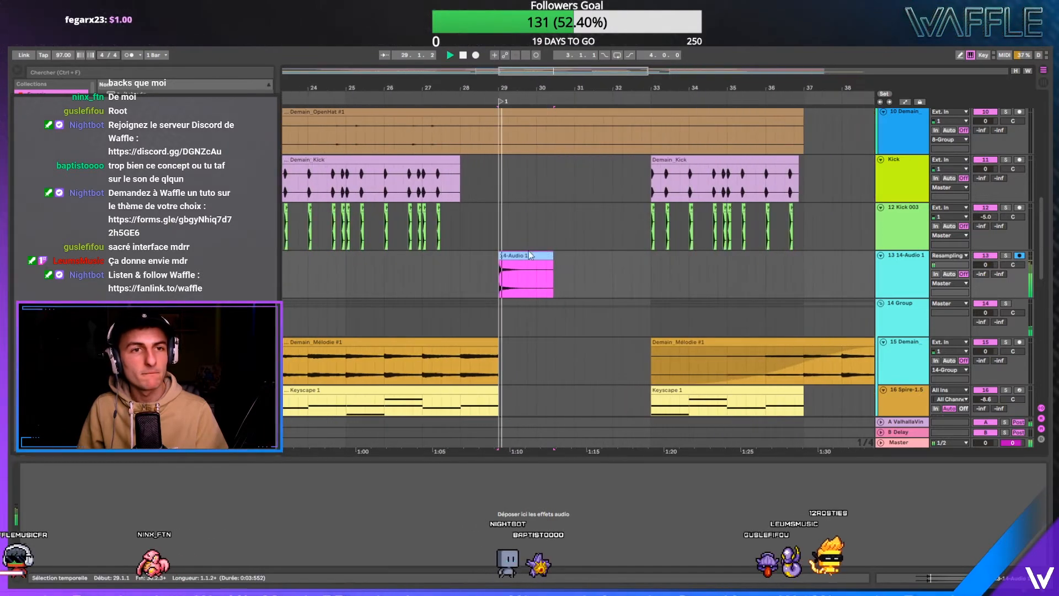
{"action": "key", "text": "ctrl+d"}
{"action": "left_click_drag", "start_coordinate": [572, 263], "coordinate": [544, 262]}
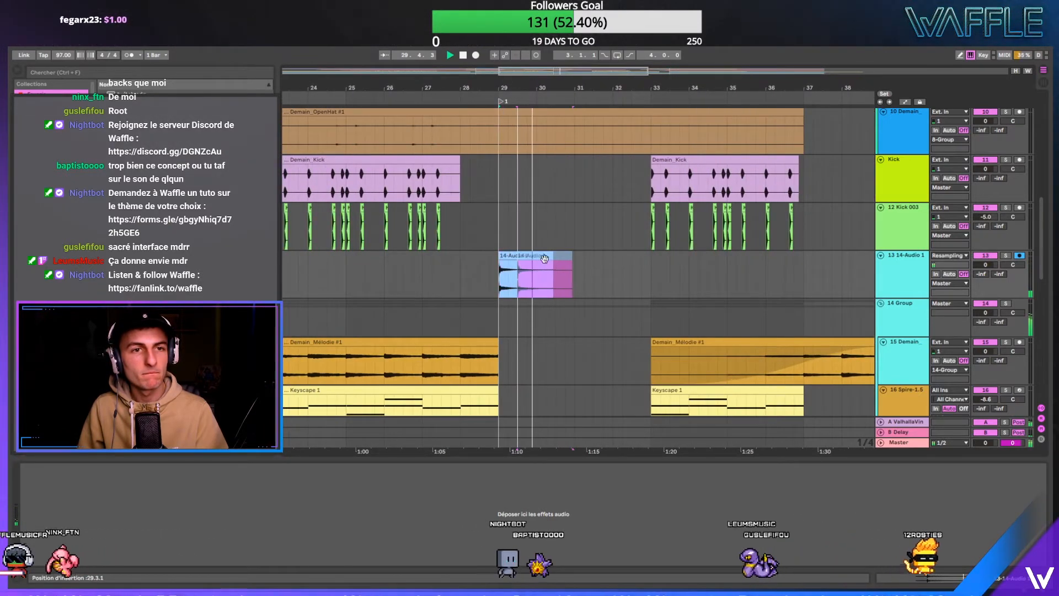
{"action": "left_click", "coordinate": [490, 264]}
{"action": "left_click", "coordinate": [531, 256]}
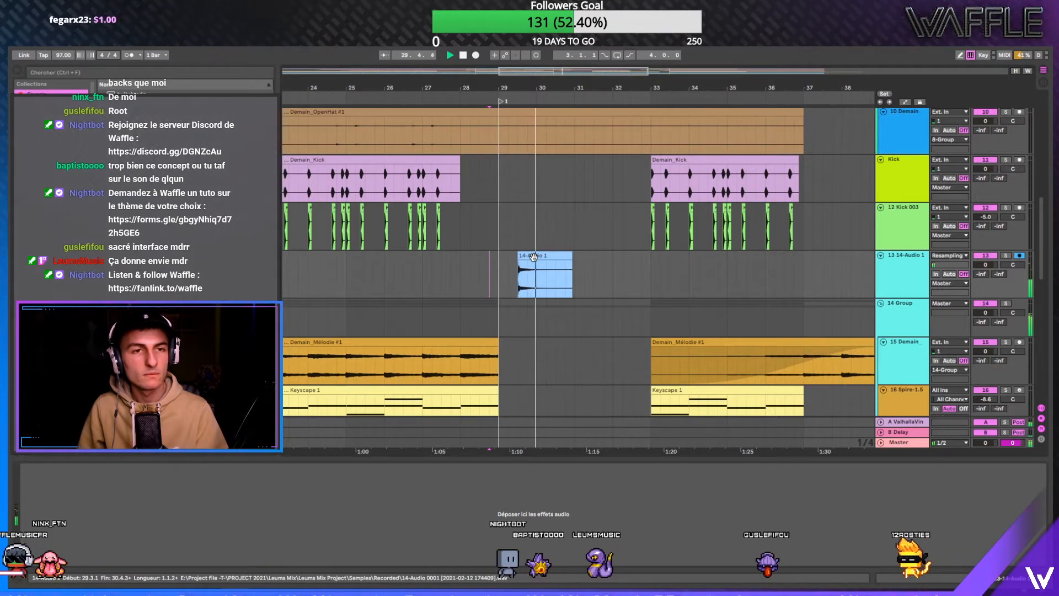
- Copy the hit to 31.3.1 and repeat it every two bars through 39.3.1
{"action": "left_click_drag", "start_coordinate": [542, 256], "coordinate": [611, 258]}
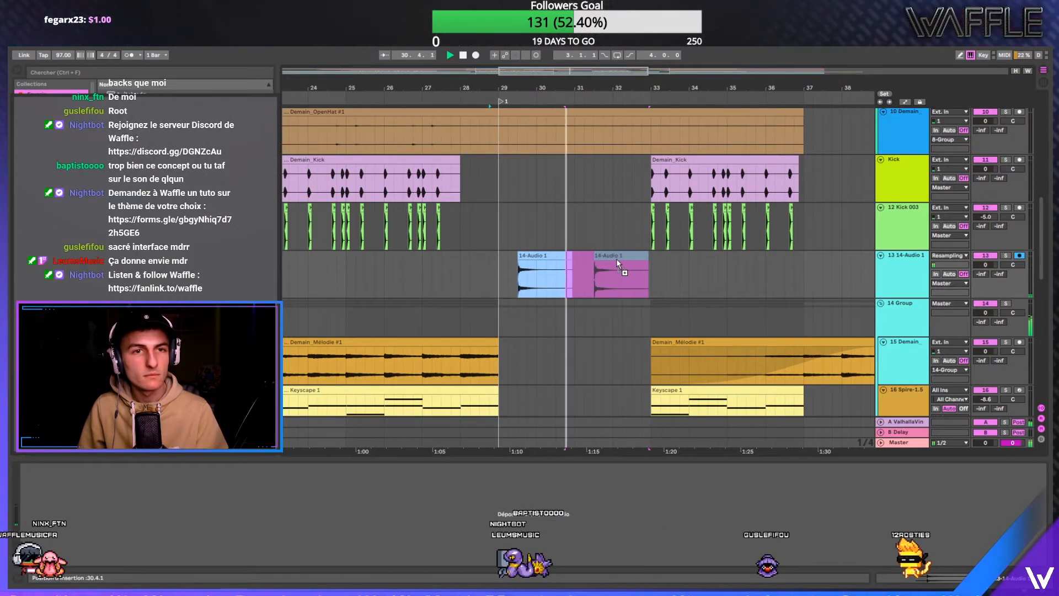
{"action": "left_click", "coordinate": [584, 258]}
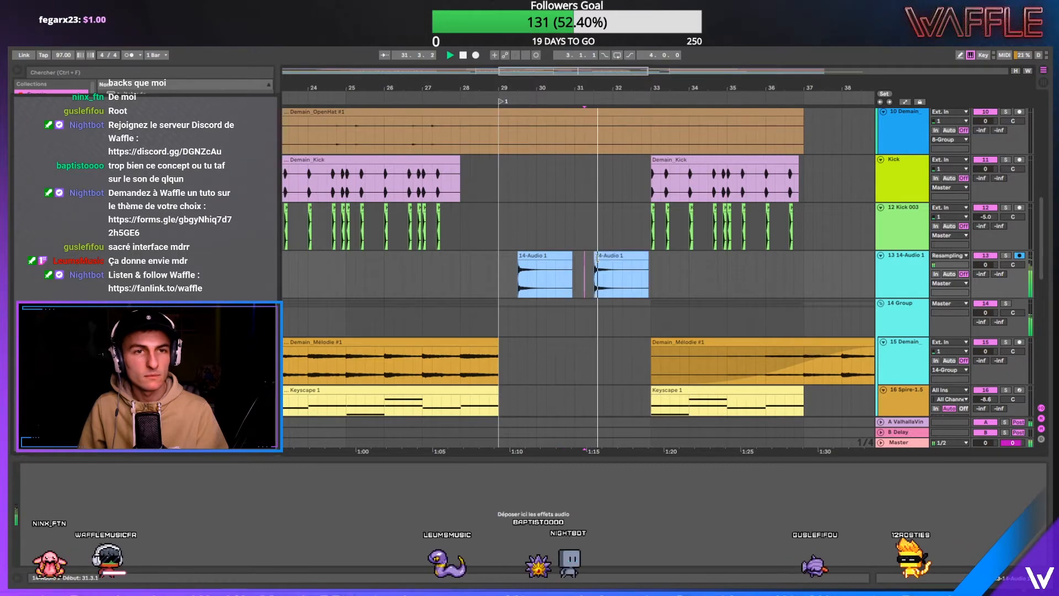
{"action": "left_click_drag", "start_coordinate": [591, 260], "coordinate": [514, 258]}
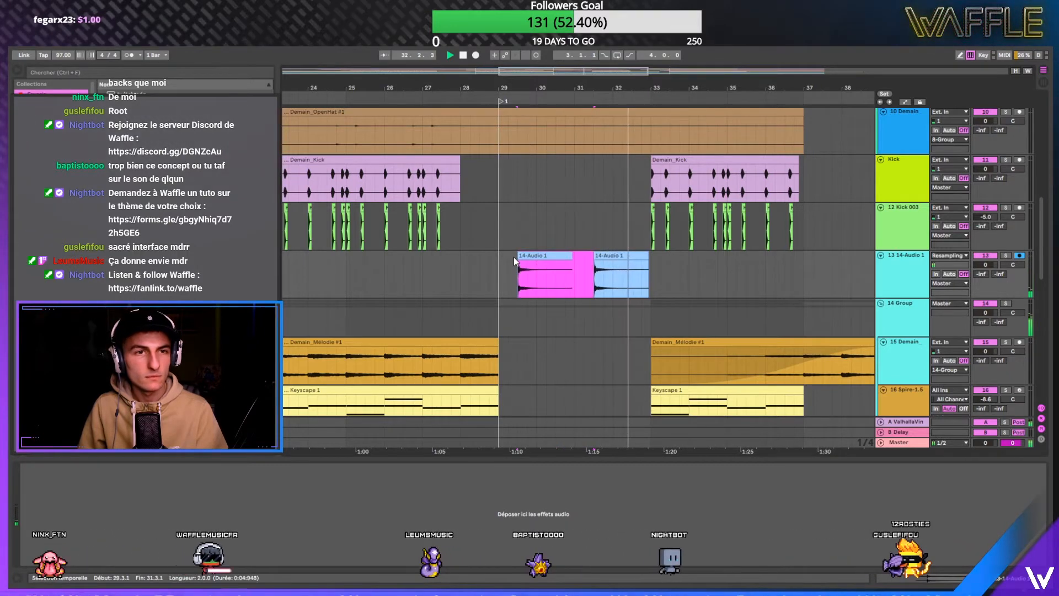
{"action": "key", "text": "ctrl+d"}
{"action": "key", "text": "ctrl+d"}
{"action": "key", "text": "ctrl+d"}
{"action": "left_click_drag", "start_coordinate": [601, 83], "coordinate": [601, 86]}
{"action": "key", "text": "ctrl+d"}
{"action": "key", "text": "ctrl+d"}
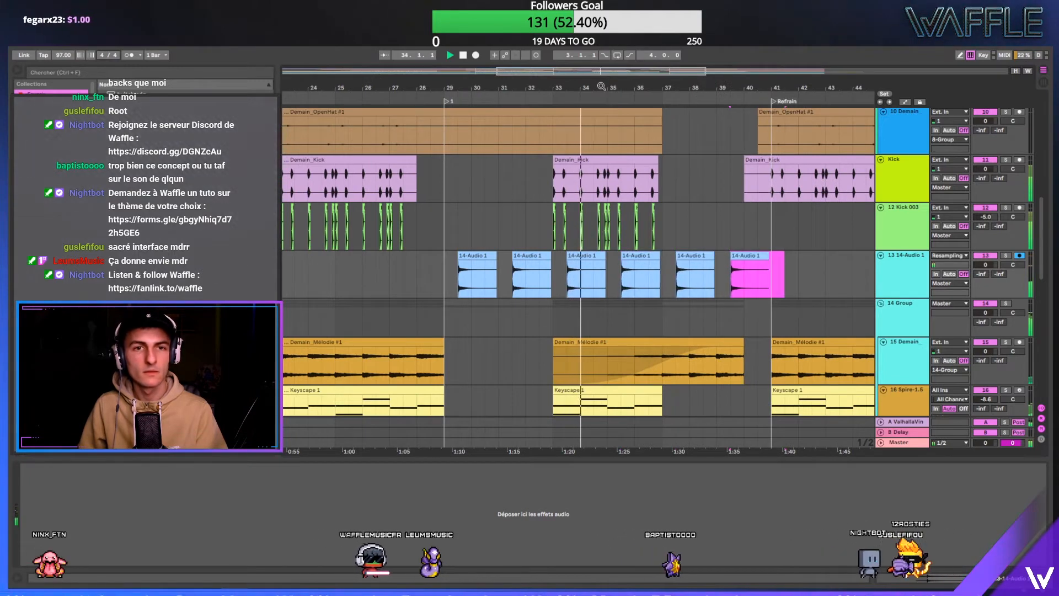
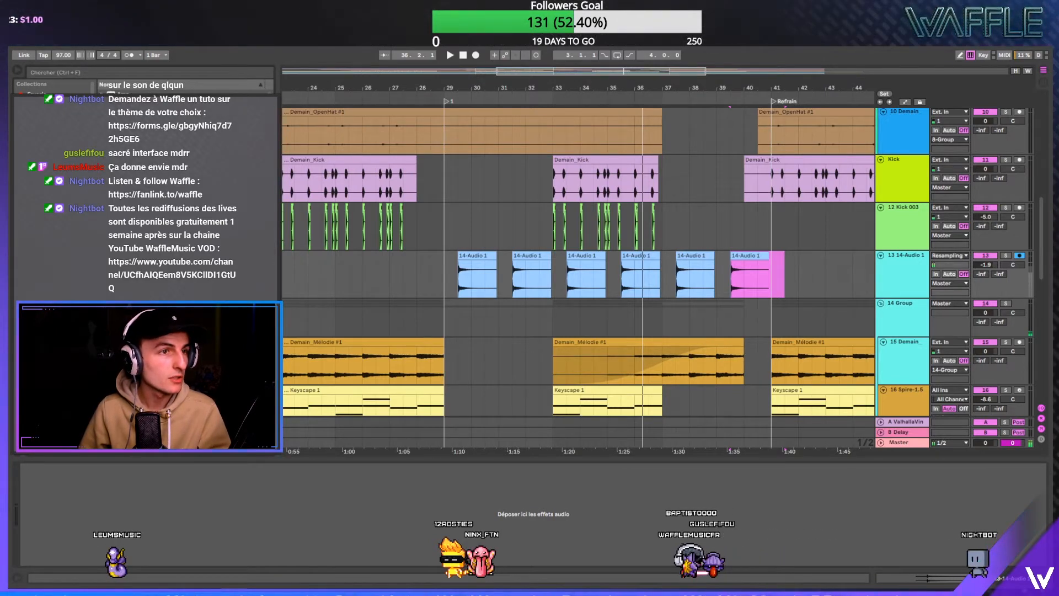
- Put an Auto Pan on the 14-Audio track and set its Amount to 31.7 %
{"action": "left_click_drag", "start_coordinate": [362, 182], "coordinate": [604, 234]}
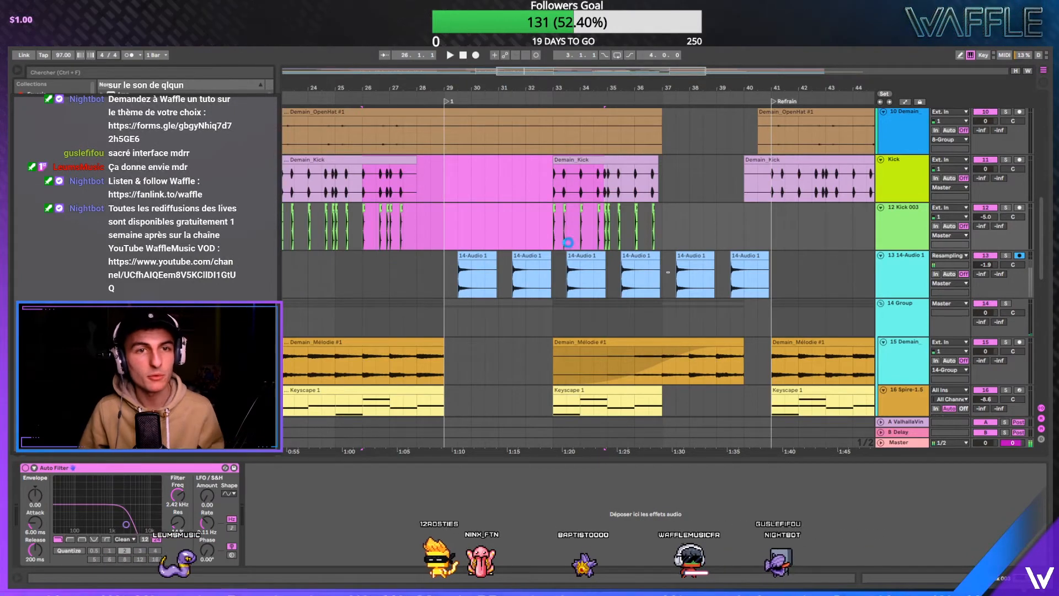
{"action": "left_click", "coordinate": [471, 254]}
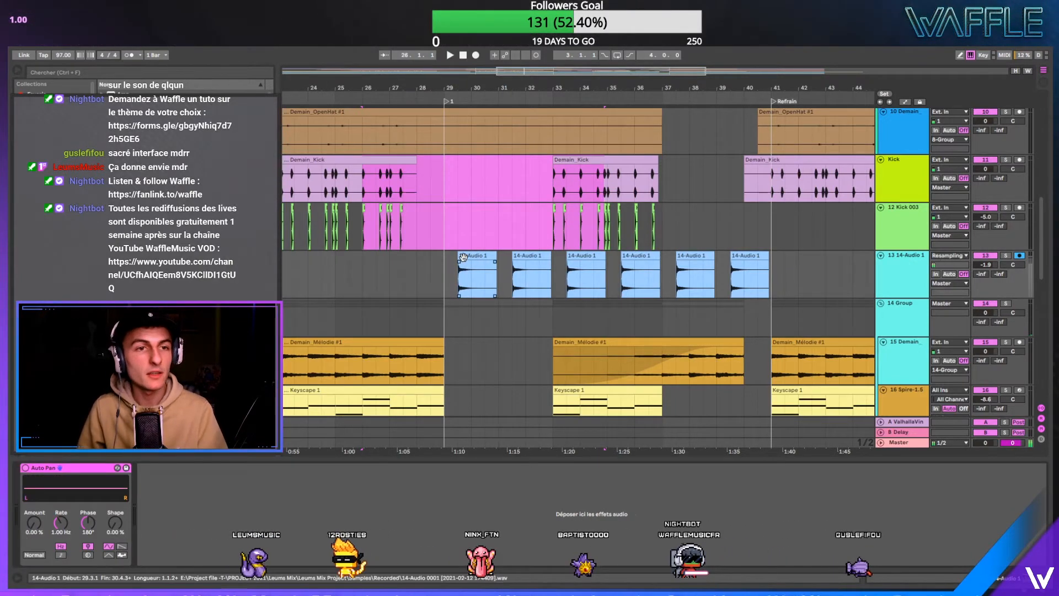
{"action": "left_click", "coordinate": [471, 254]}
{"action": "left_click_drag", "start_coordinate": [37, 529], "coordinate": [37, 505]}
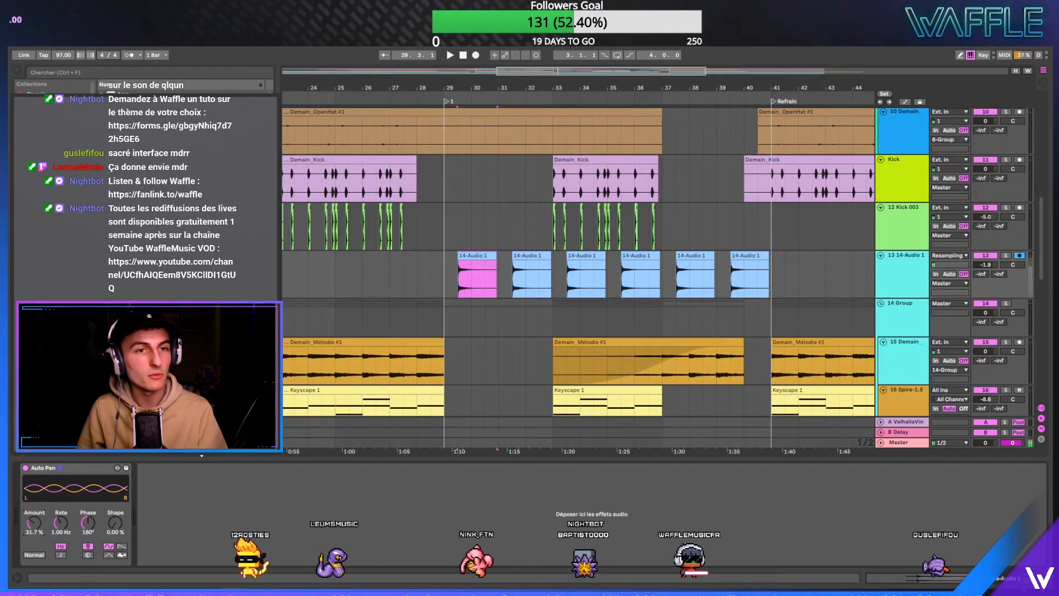
- Play the hits and set the stereo width in the track's Relay plug-in to 42%
{"action": "key", "text": "space"}
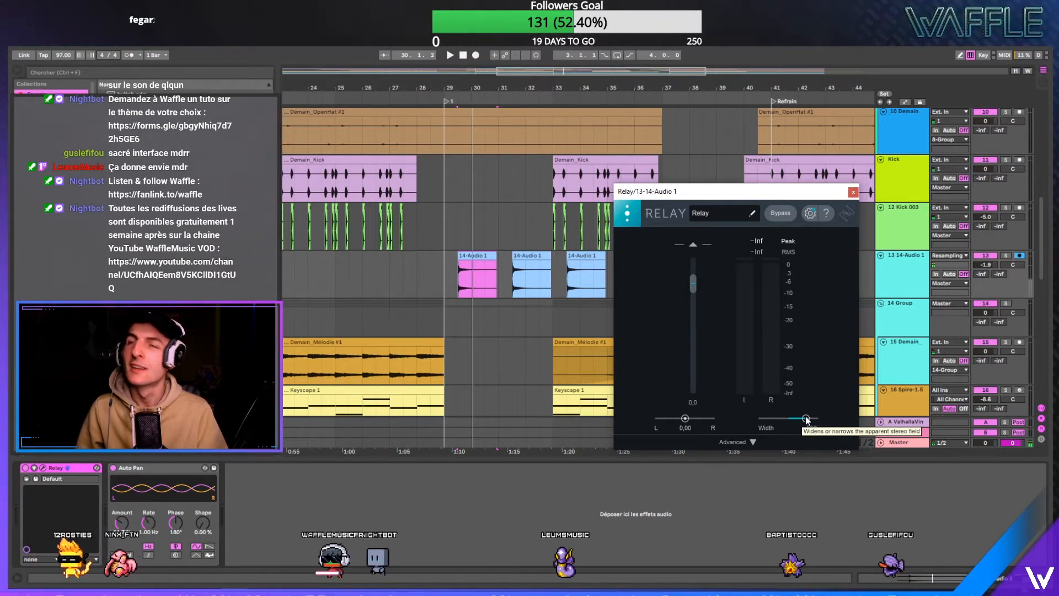
{"action": "key", "text": "space"}
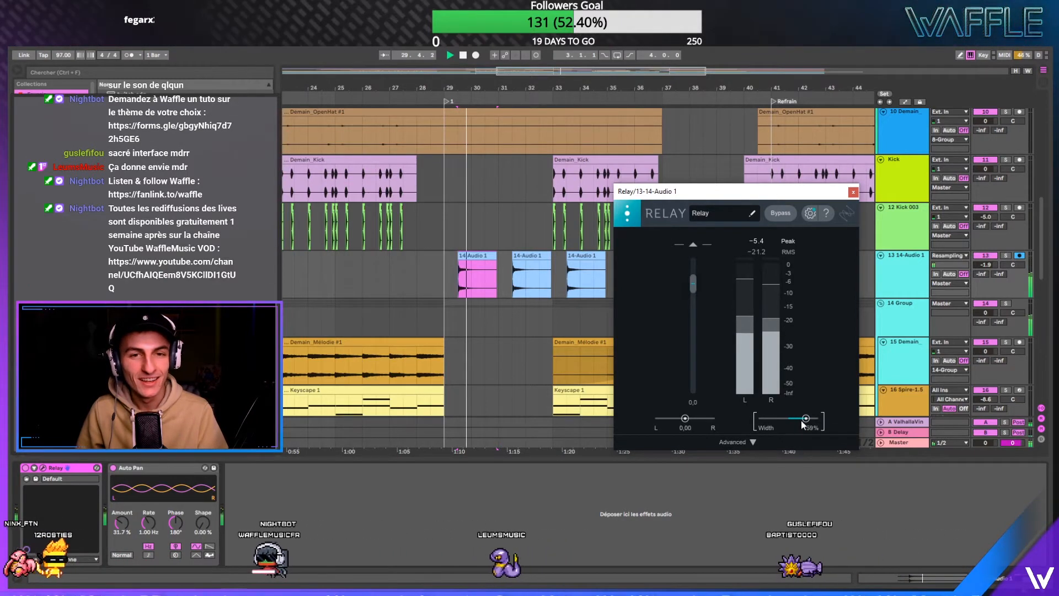
{"action": "left_click_drag", "start_coordinate": [800, 419], "coordinate": [802, 421]}
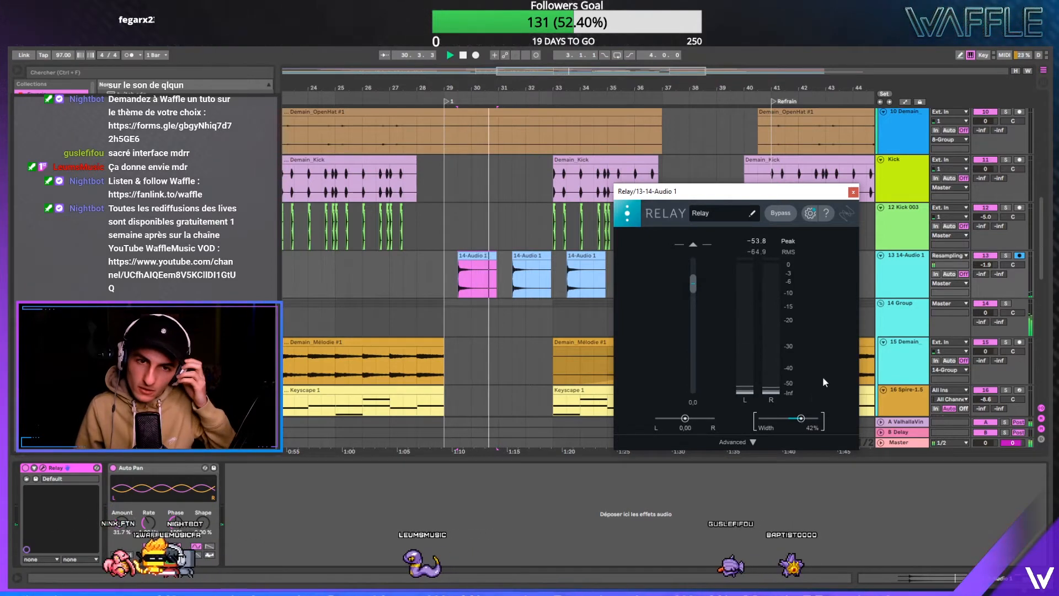
- Set the Auto Pan to 59.5 % amount and 0.28 Hz, lower 14-Audio's volume to -5.5, and close Relay
{"action": "left_click", "coordinate": [905, 274]}
{"action": "left_click_drag", "start_coordinate": [122, 523], "coordinate": [122, 496]}
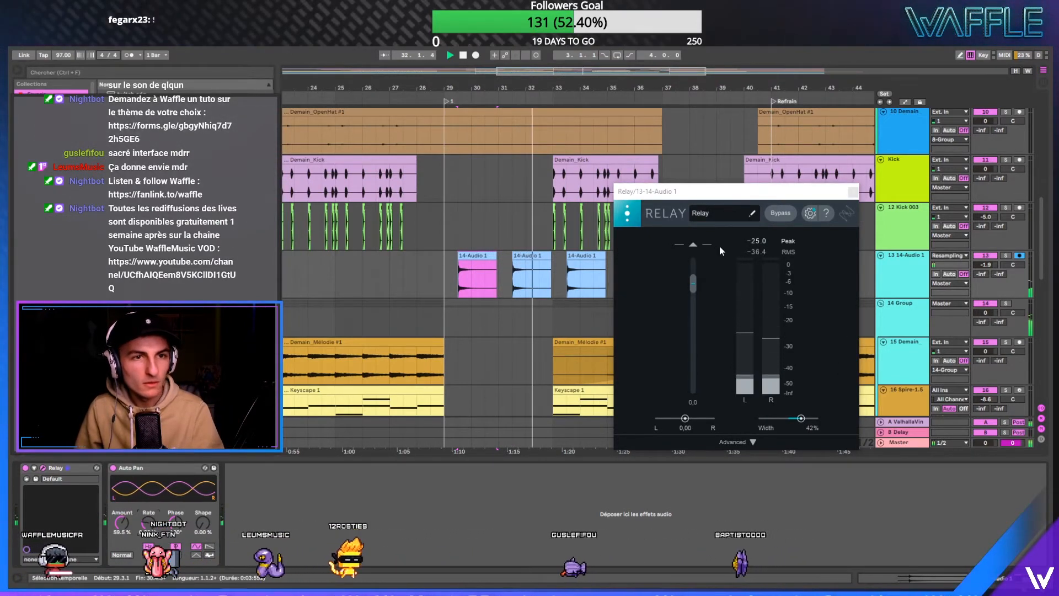
{"action": "left_click_drag", "start_coordinate": [987, 265], "coordinate": [990, 270]}
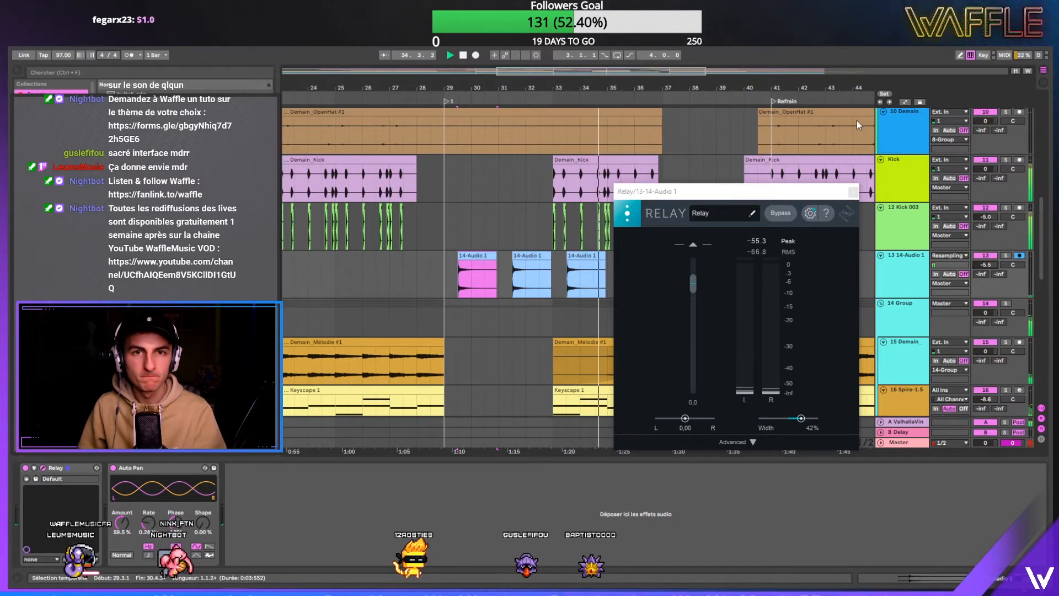
{"action": "left_click", "coordinate": [853, 191]}
- Check the tracks leading into the refrain at bar 41, and play 17 Spire soloed from bar 39
{"action": "scroll", "coordinate": [679, 226], "scroll_direction": "down", "scroll_amount": 5}
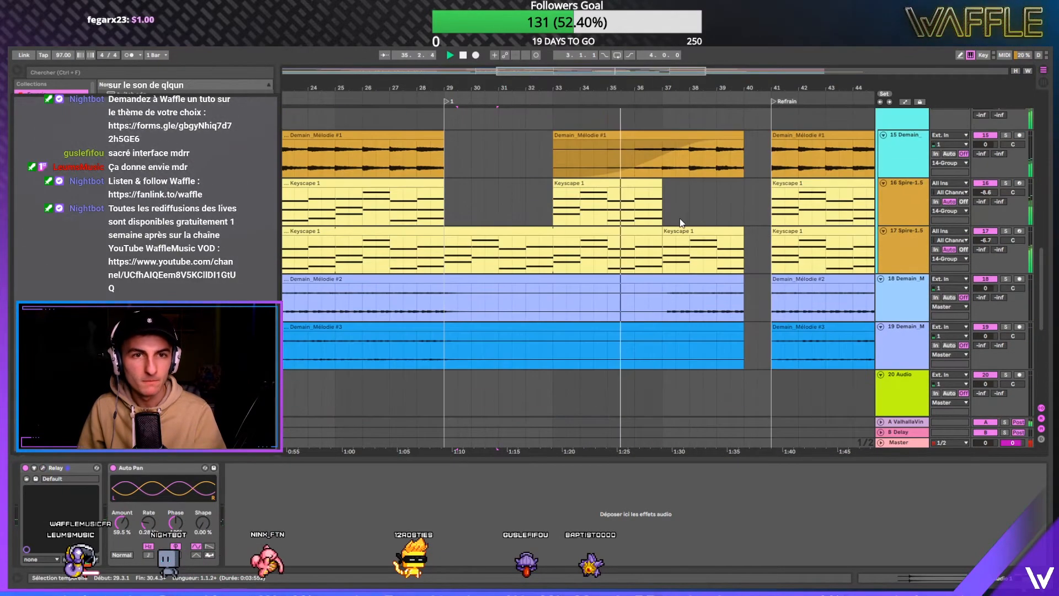
{"action": "scroll", "coordinate": [682, 217], "scroll_direction": "up", "scroll_amount": 4}
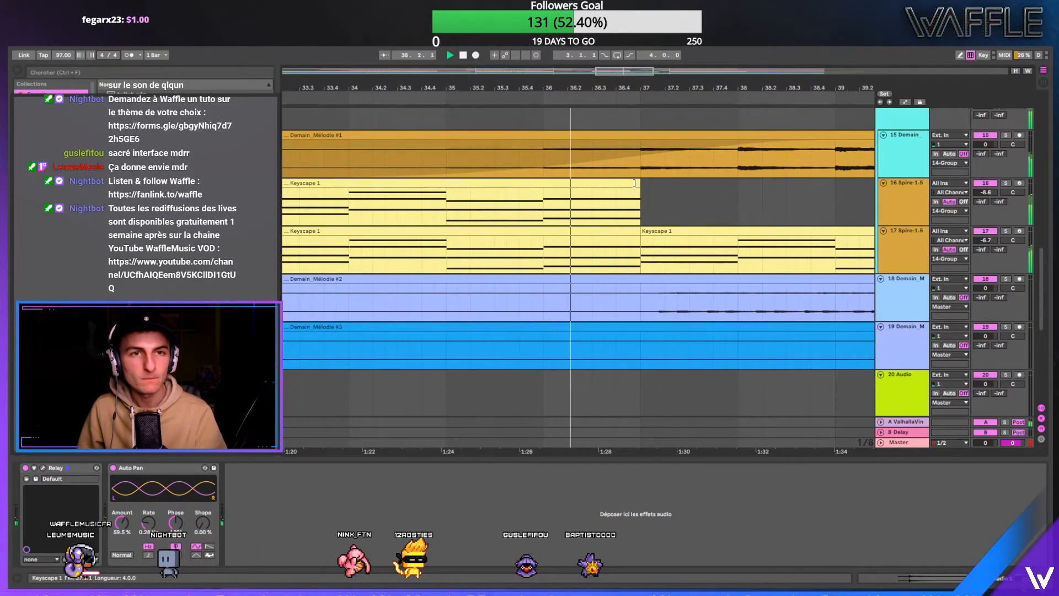
{"action": "scroll", "coordinate": [634, 183], "scroll_direction": "up", "scroll_amount": 6}
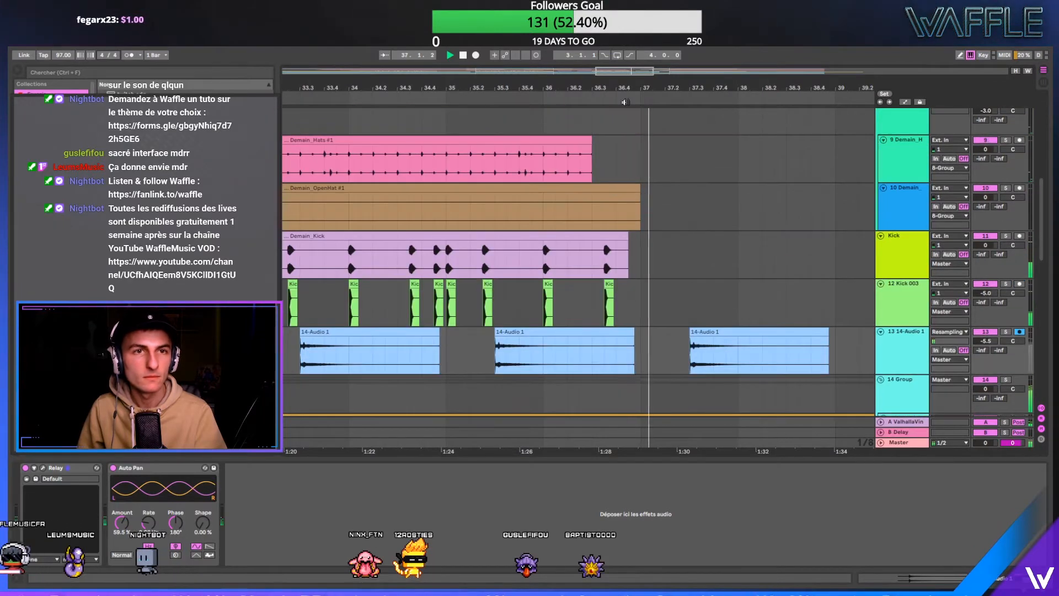
{"action": "scroll", "coordinate": [612, 143], "scroll_direction": "down", "scroll_amount": 6}
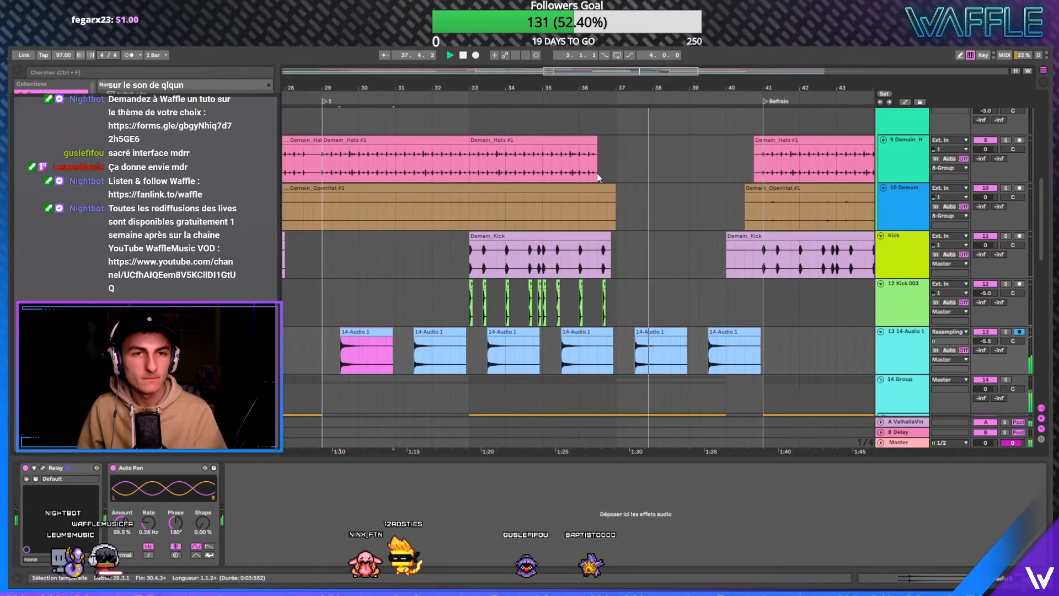
{"action": "scroll", "coordinate": [639, 173], "scroll_direction": "down", "scroll_amount": 3}
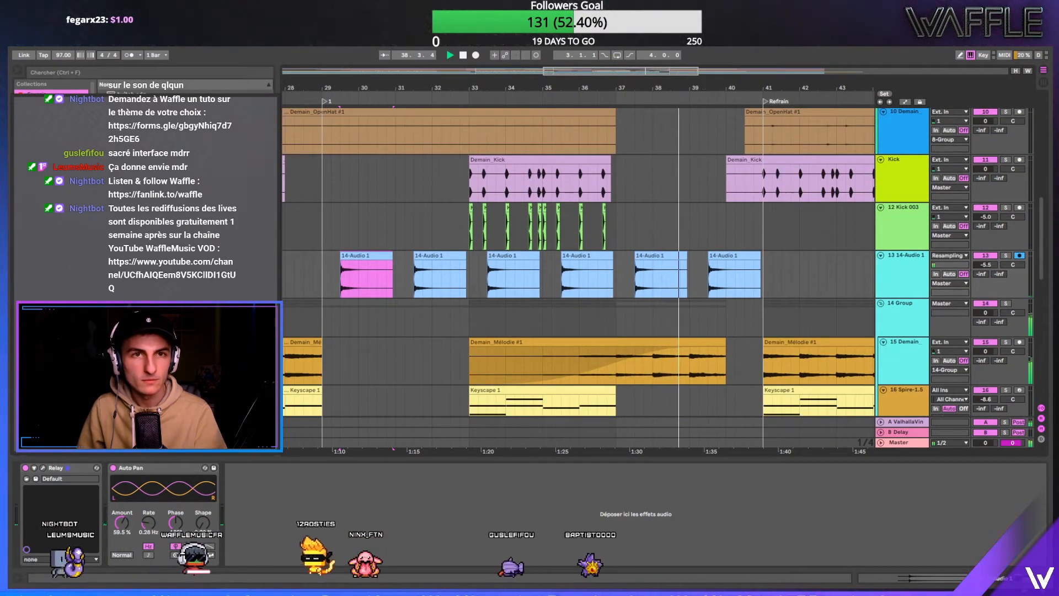
{"action": "scroll", "coordinate": [670, 232], "scroll_direction": "down", "scroll_amount": 1}
{"action": "scroll", "coordinate": [668, 249], "scroll_direction": "down", "scroll_amount": 5}
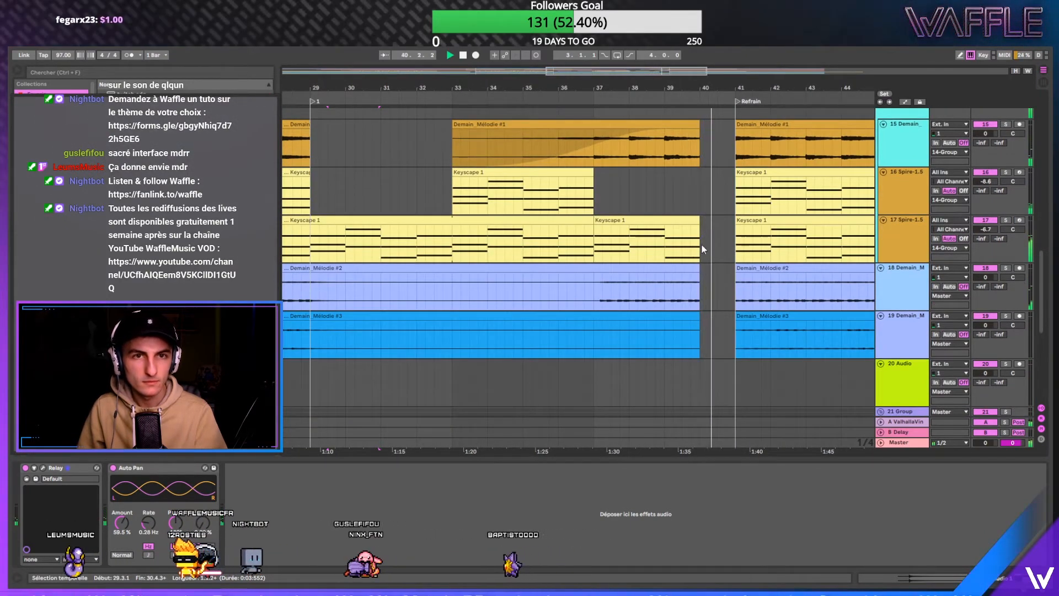
{"action": "left_click", "coordinate": [1006, 220]}
{"action": "key", "text": "space"}
{"action": "left_click", "coordinate": [669, 250]}
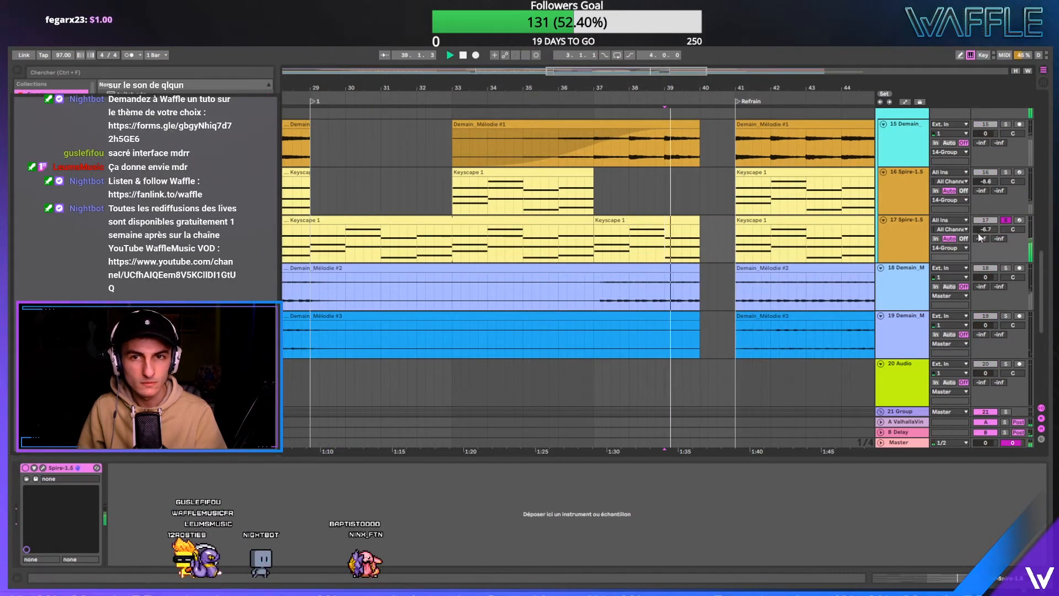
- Automate 17 Spire's track volume down to silence from 40.3.1 to the refrain at 41.1.1, and play the transition unsoloed
{"action": "key", "text": "a"}
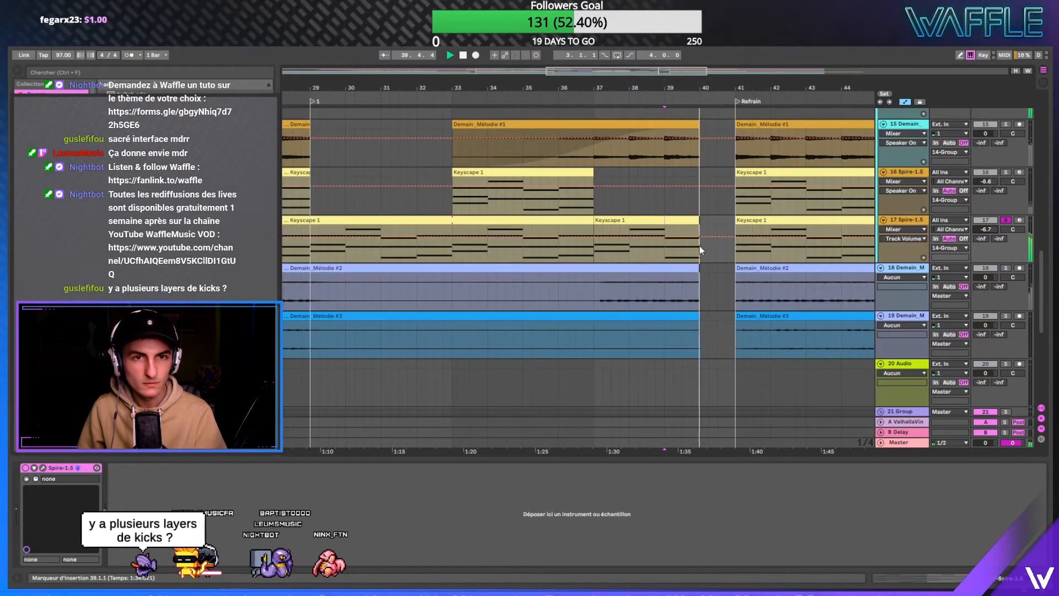
{"action": "left_click", "coordinate": [699, 246]}
{"action": "left_click_drag", "start_coordinate": [717, 246], "coordinate": [729, 244]}
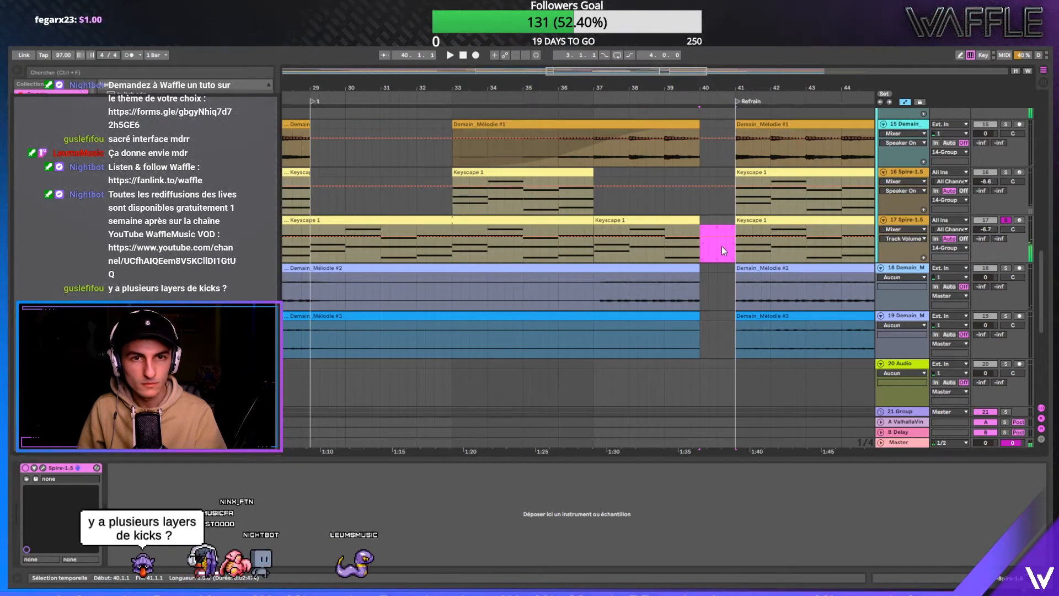
{"action": "left_click", "coordinate": [724, 267]}
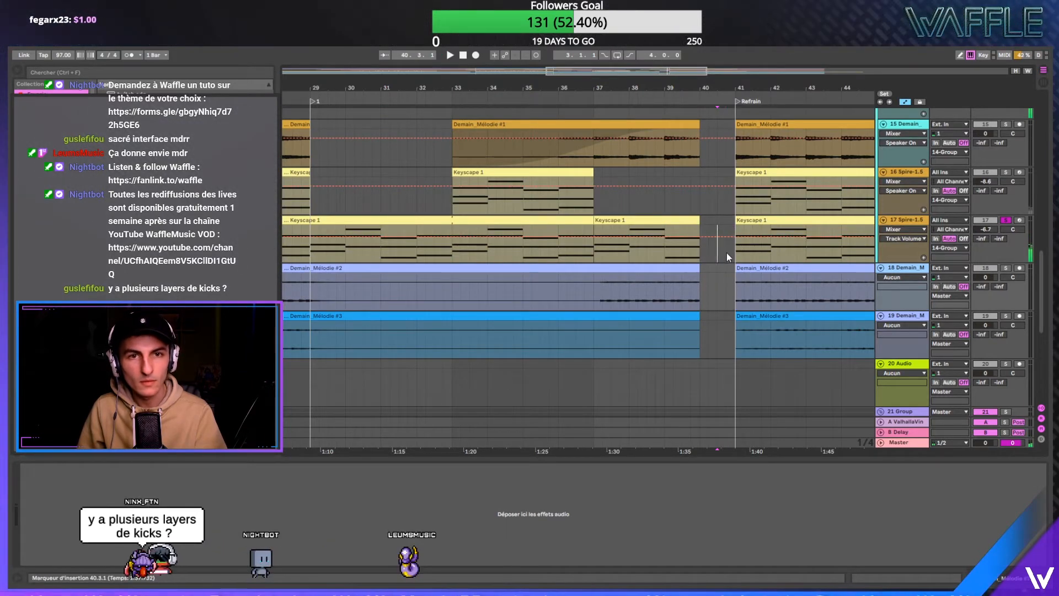
{"action": "mouse_move", "coordinate": [726, 253]}
{"action": "left_mouse_down"}
{"action": "mouse_move", "coordinate": [739, 249]}
{"action": "mouse_move", "coordinate": [725, 260]}
{"action": "left_mouse_up"}
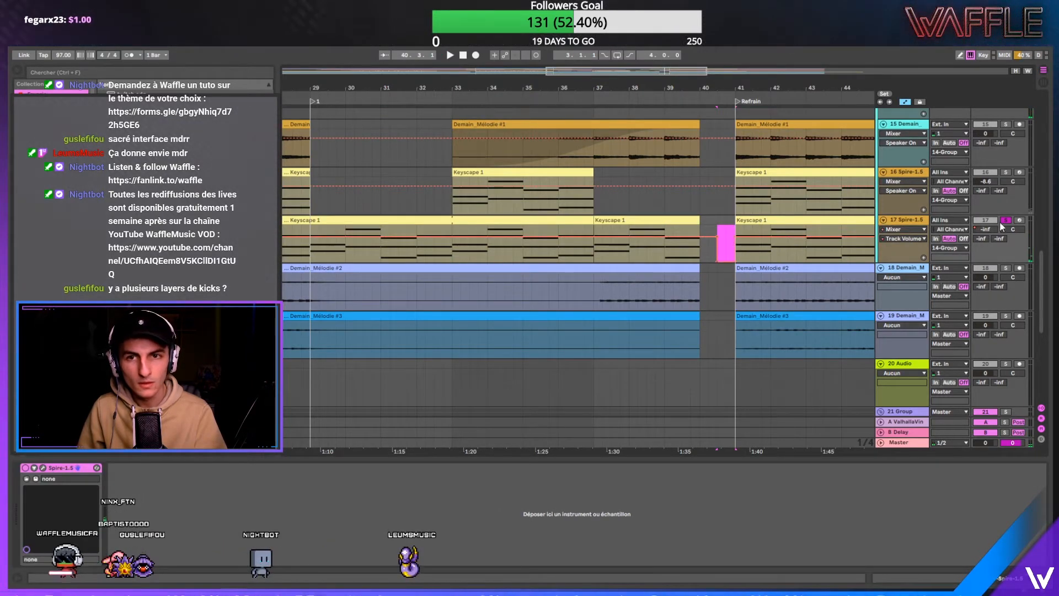
{"action": "key", "text": "space"}
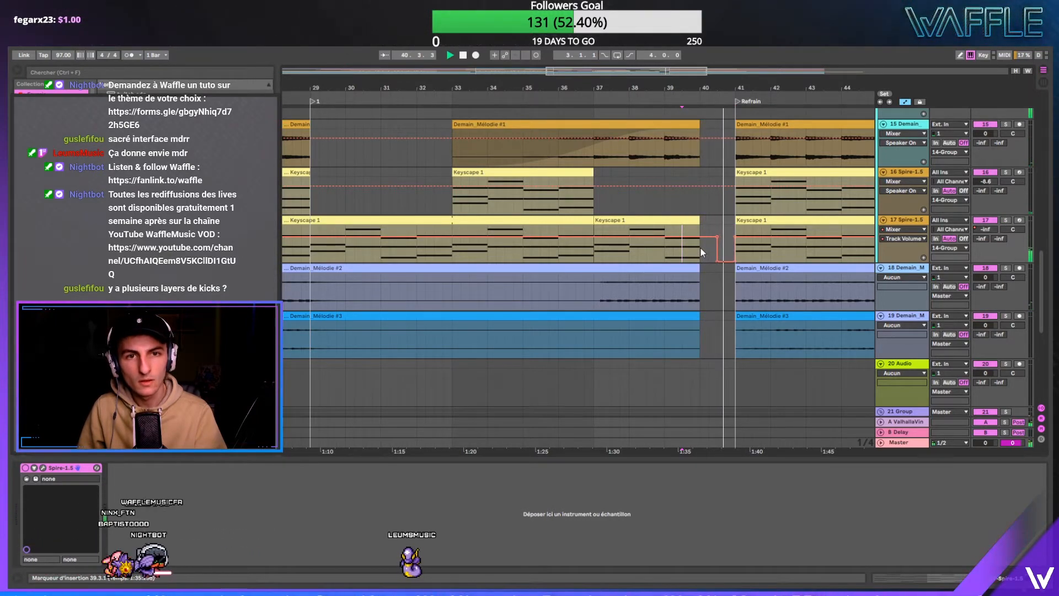
{"action": "left_click_drag", "start_coordinate": [742, 87], "coordinate": [689, 87]}
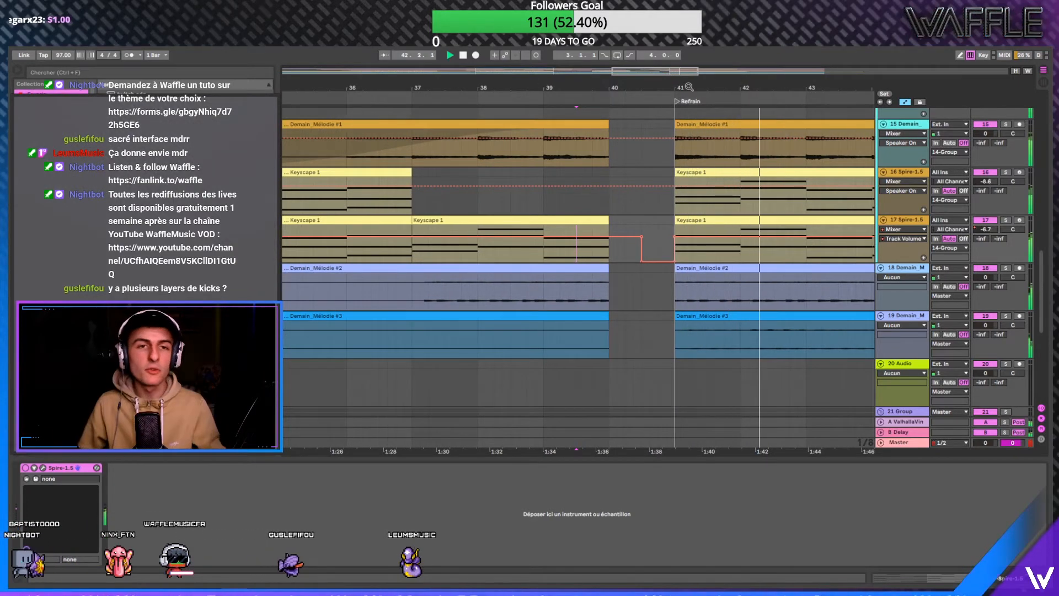
- Copy the 12 Kick 003 clips between 33.1.1 and 37.1.1 to the refrain at 41.1.1 and duplicate them onward from 45.1.1
{"action": "scroll", "coordinate": [626, 181], "scroll_direction": "down", "scroll_amount": 5}
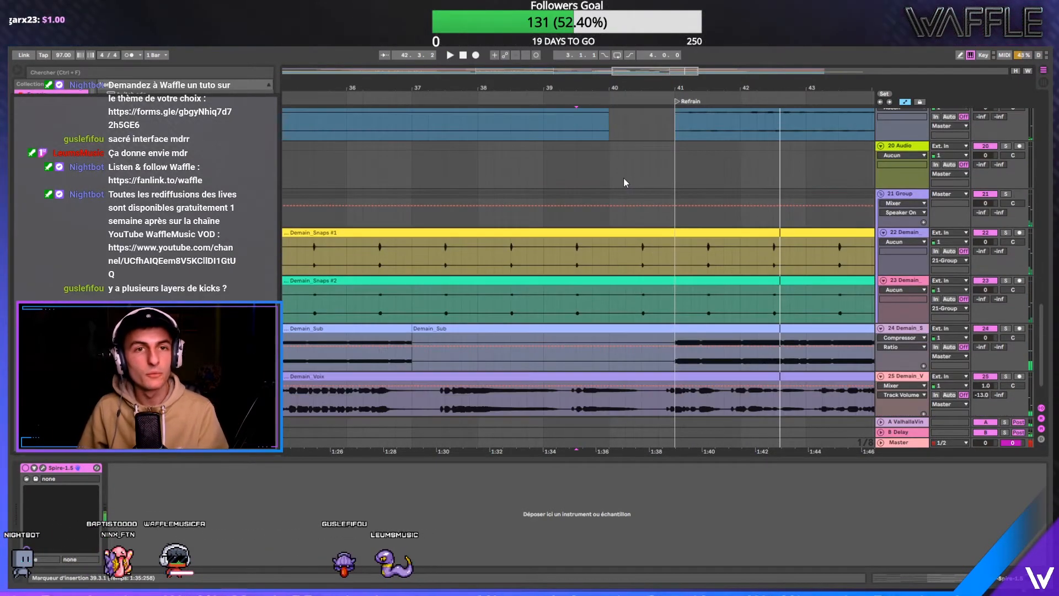
{"action": "scroll", "coordinate": [626, 181], "scroll_direction": "down", "scroll_amount": 8}
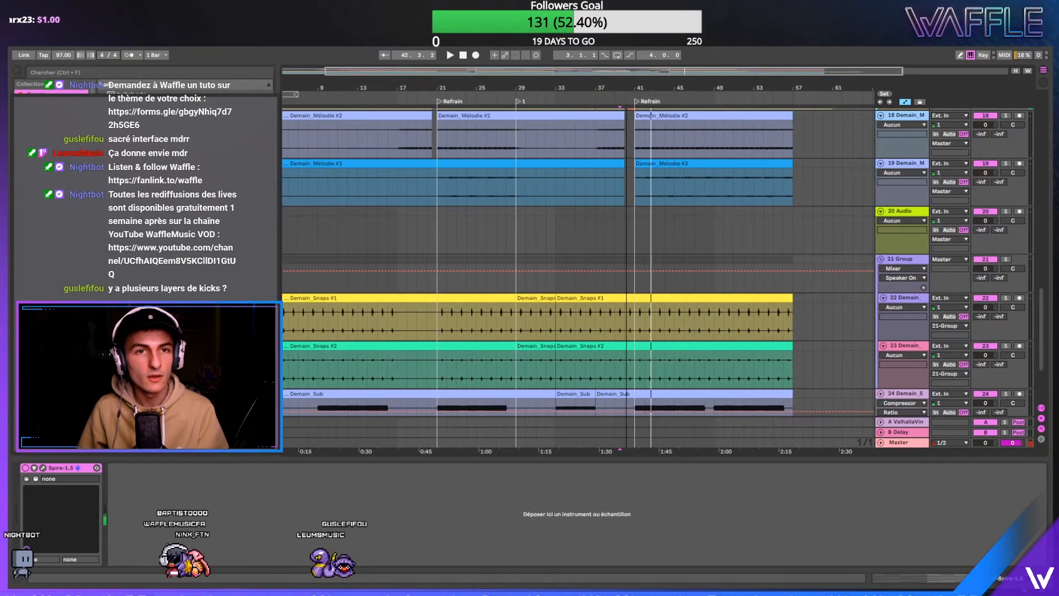
{"action": "left_click_drag", "start_coordinate": [1043, 323], "coordinate": [1043, 233]}
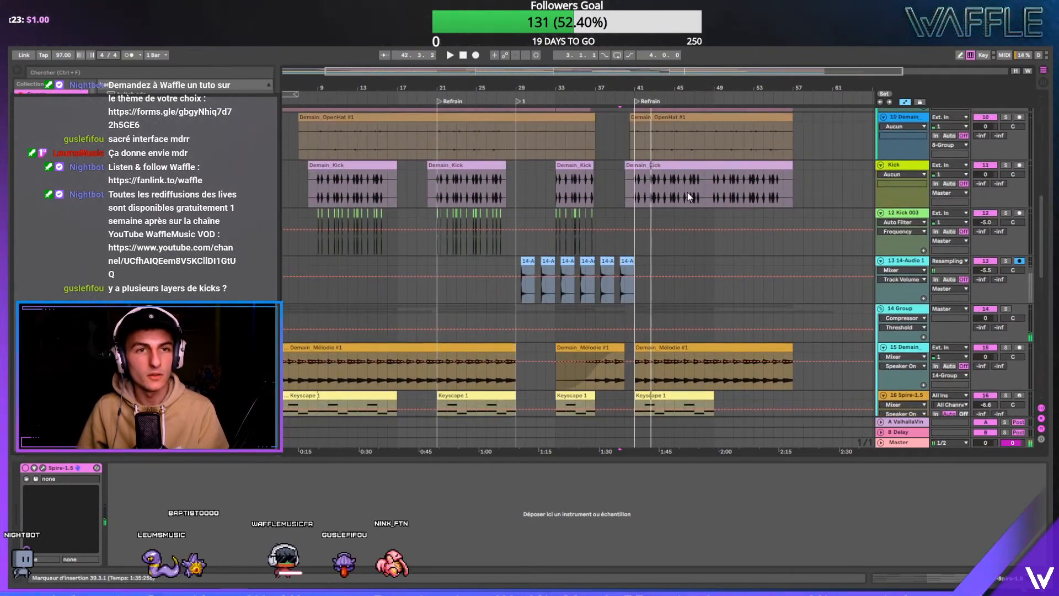
{"action": "left_click_drag", "start_coordinate": [555, 214], "coordinate": [595, 213]}
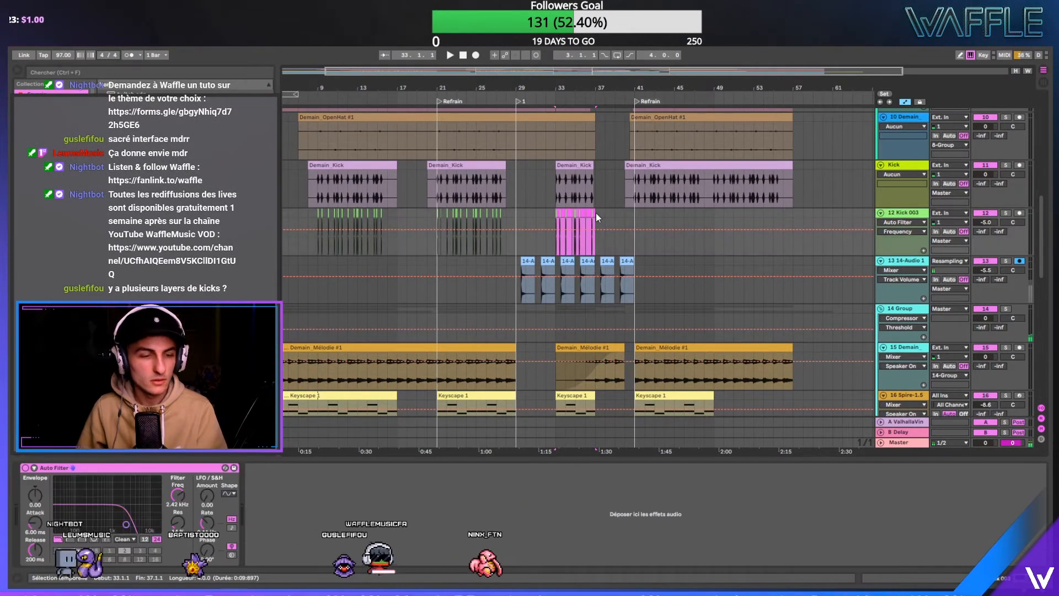
{"action": "left_click", "coordinate": [637, 212]}
{"action": "key", "text": "ctrl+v"}
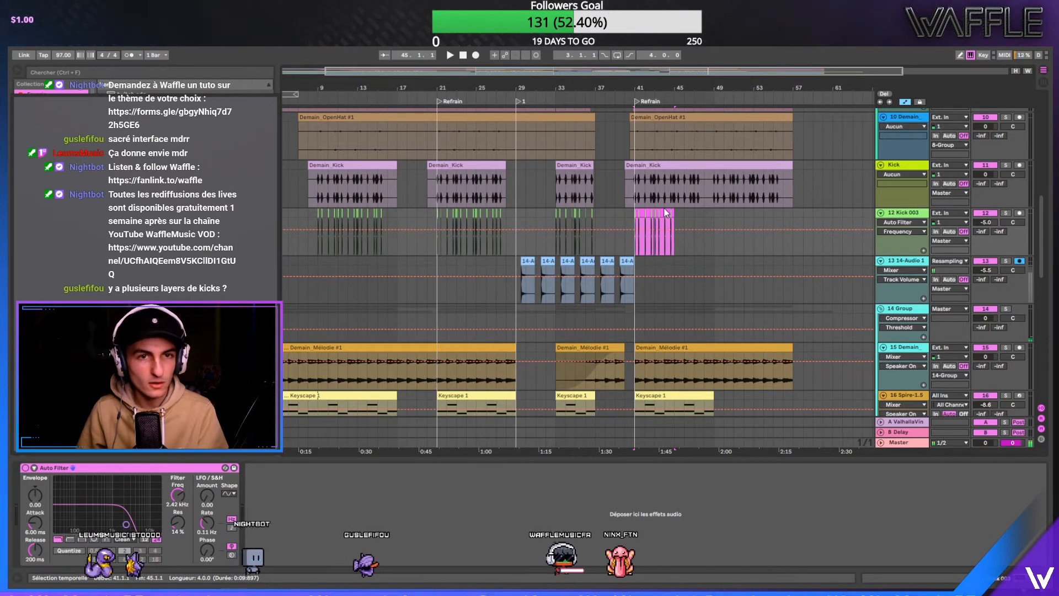
{"action": "key", "text": "ctrl+d"}
{"action": "key", "text": "ctrl+d"}
{"action": "key", "text": "ctrl+d"}
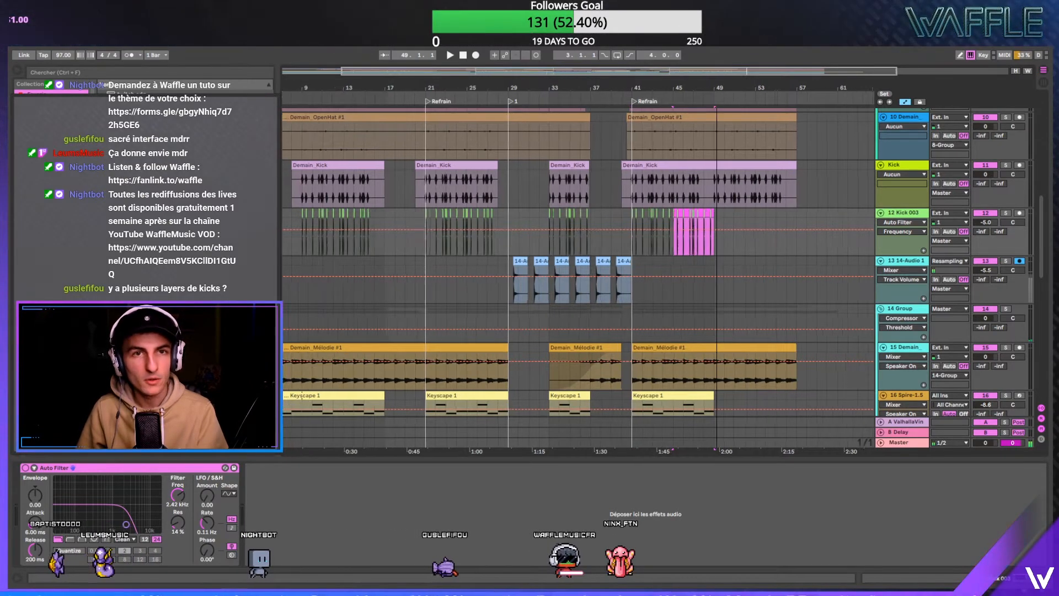
- Delete the surplus 12 Kick 003 clips in the refrain, from 47.3.1 to 48.3.4 and after bar 55, to follow the Demain_Kick pattern
{"action": "mouse_move", "coordinate": [716, 87]}
{"action": "left_mouse_down"}
{"action": "mouse_move", "coordinate": [716, 102]}
{"action": "mouse_move", "coordinate": [716, 88]}
{"action": "left_mouse_up"}
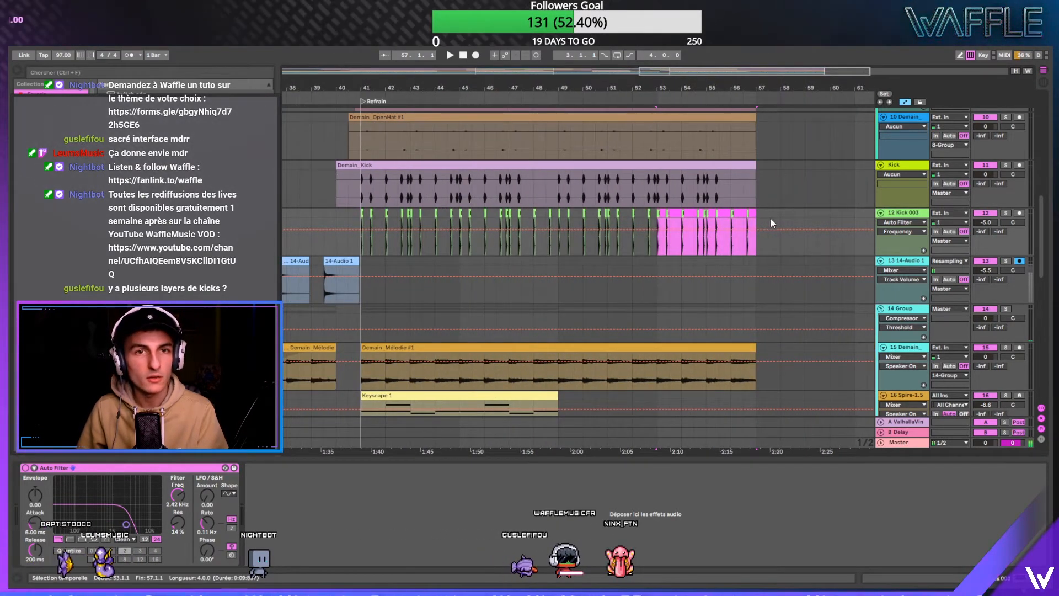
{"action": "left_click_drag", "start_coordinate": [771, 222], "coordinate": [726, 220]}
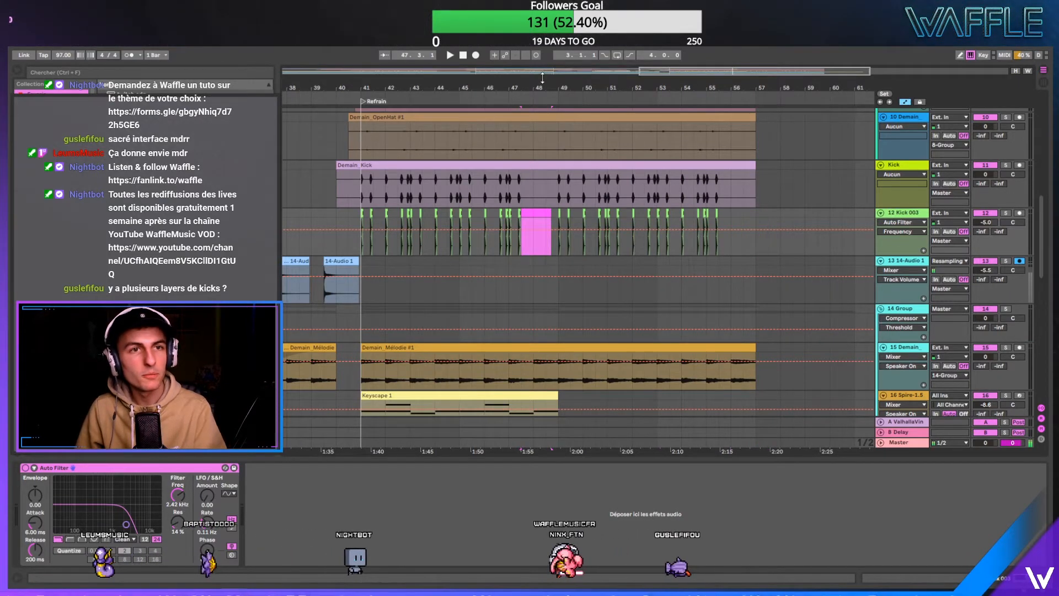
{"action": "scroll", "coordinate": [574, 265], "scroll_direction": "left", "scroll_amount": 5}
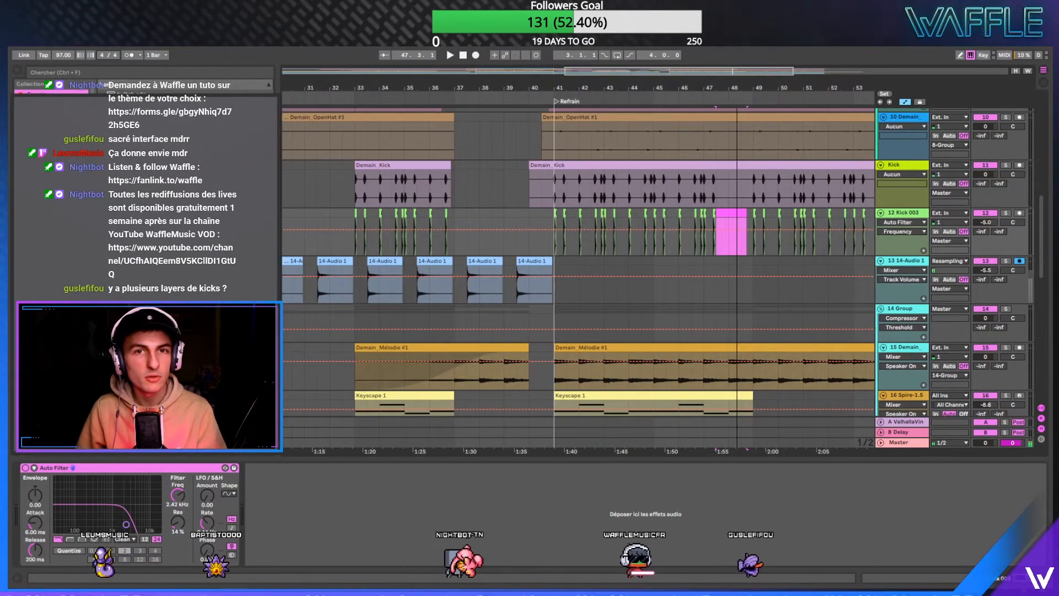
{"action": "key", "text": "minus"}
{"action": "key", "text": "minus"}
{"action": "key", "text": "minus"}
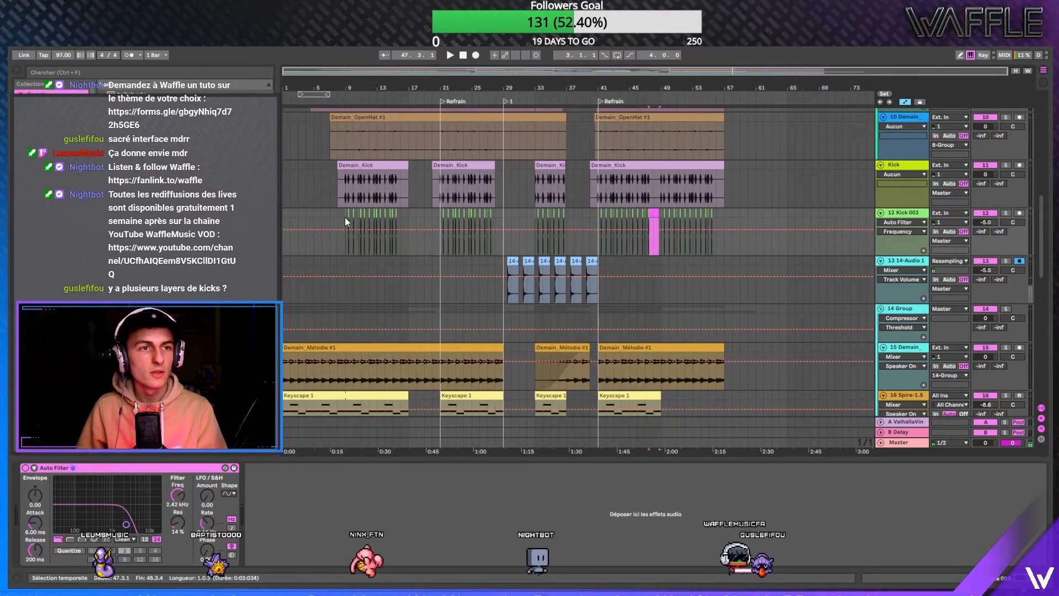
- Play the Kick track soloed from bar 8, and continue listening with the full mix unsoloed
{"action": "left_click", "coordinate": [1006, 165]}
{"action": "key", "text": "space"}
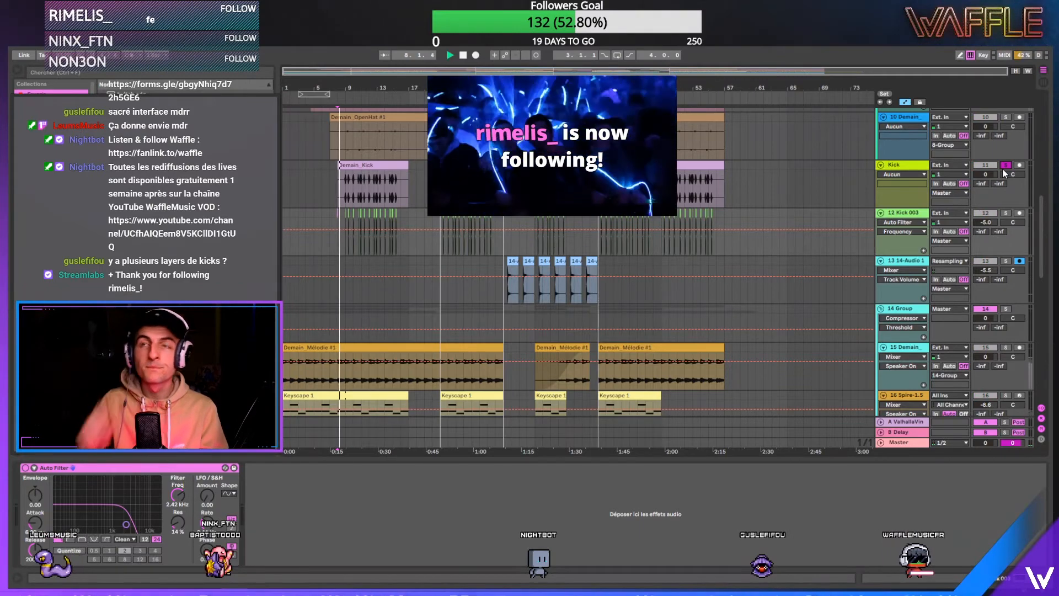
{"action": "left_click", "coordinate": [1005, 165]}
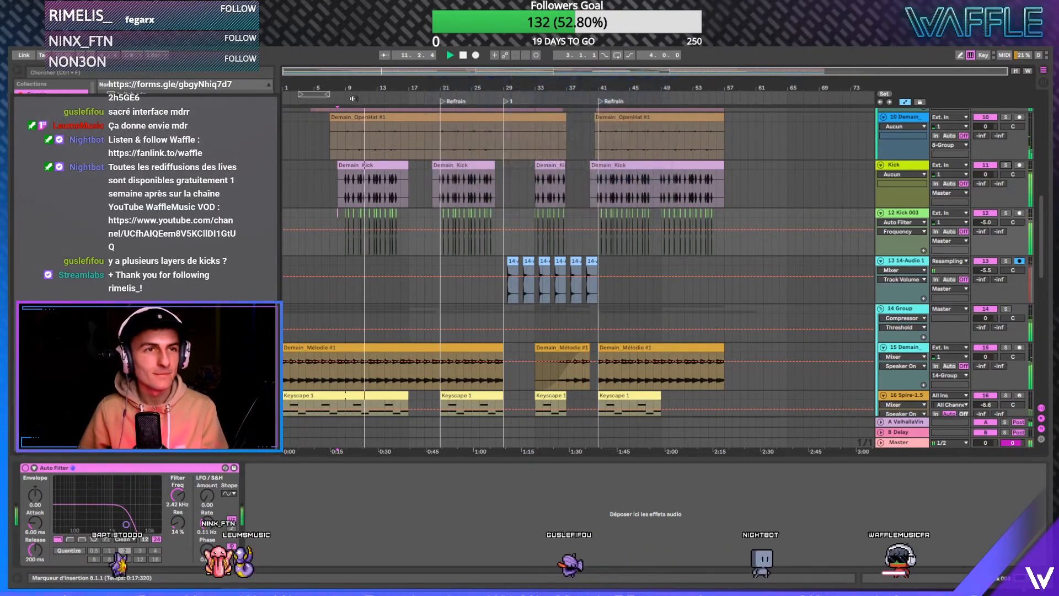
{"action": "left_click_drag", "start_coordinate": [353, 98], "coordinate": [383, 101]}
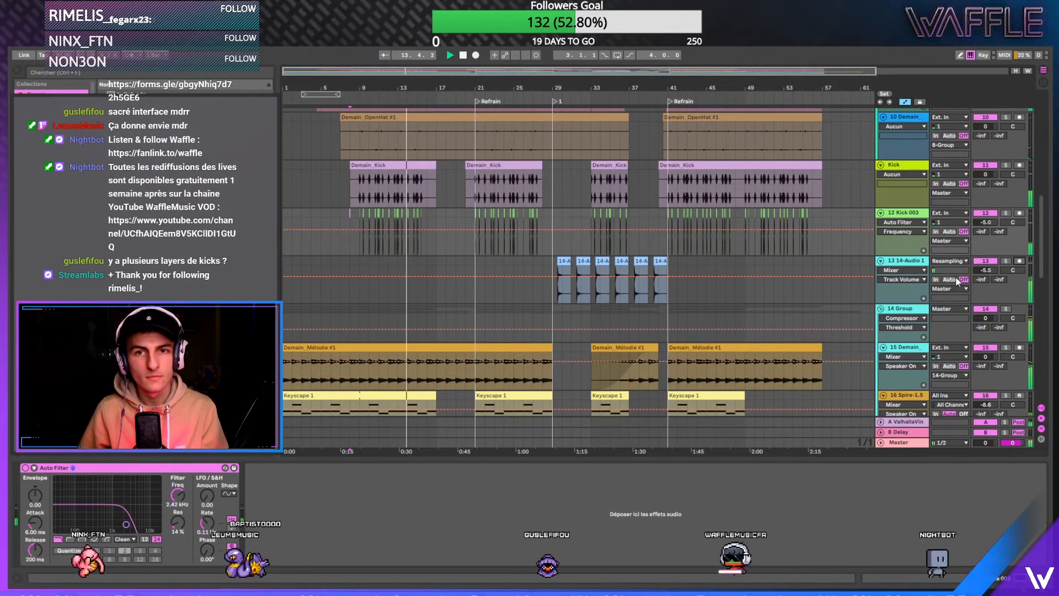
- Set the input of the 14-Audio 1 track to Ext. In and play the verse from 29.1.1
{"action": "left_click", "coordinate": [566, 267]}
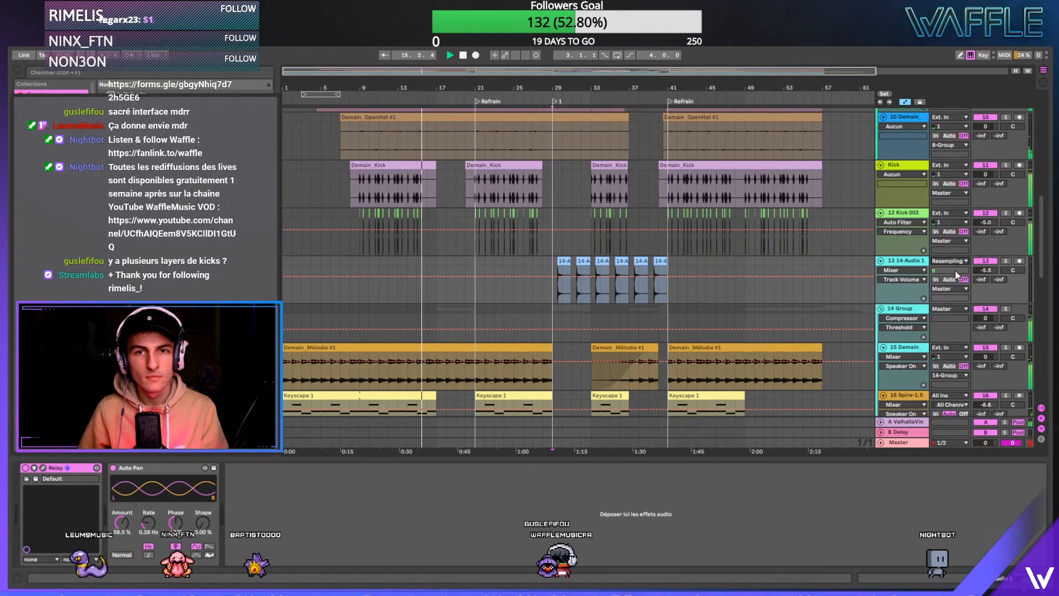
{"action": "key", "text": "space"}
{"action": "key", "text": "space"}
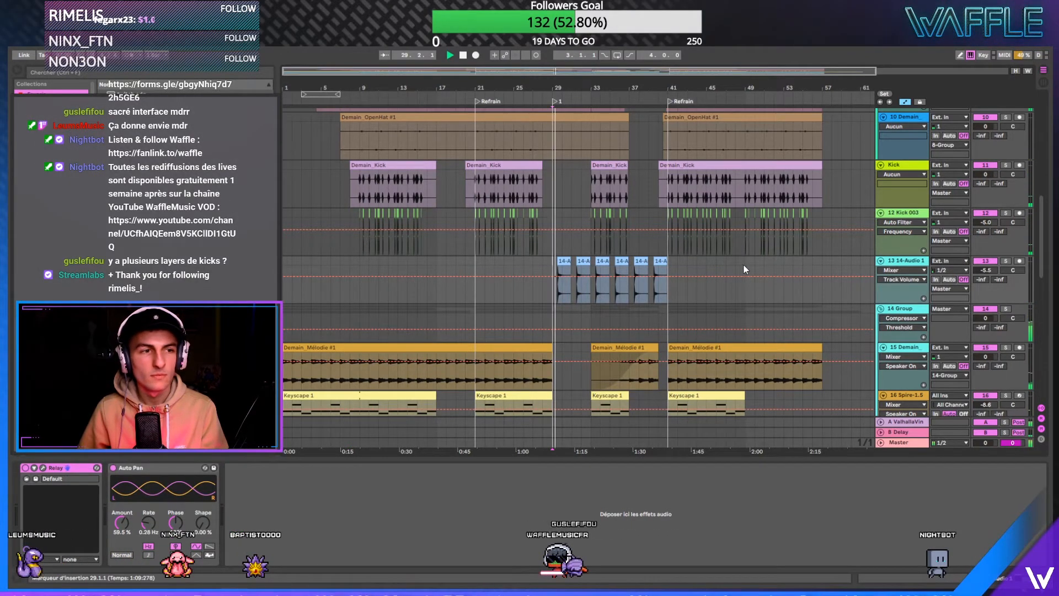
{"action": "left_click", "coordinate": [905, 261]}
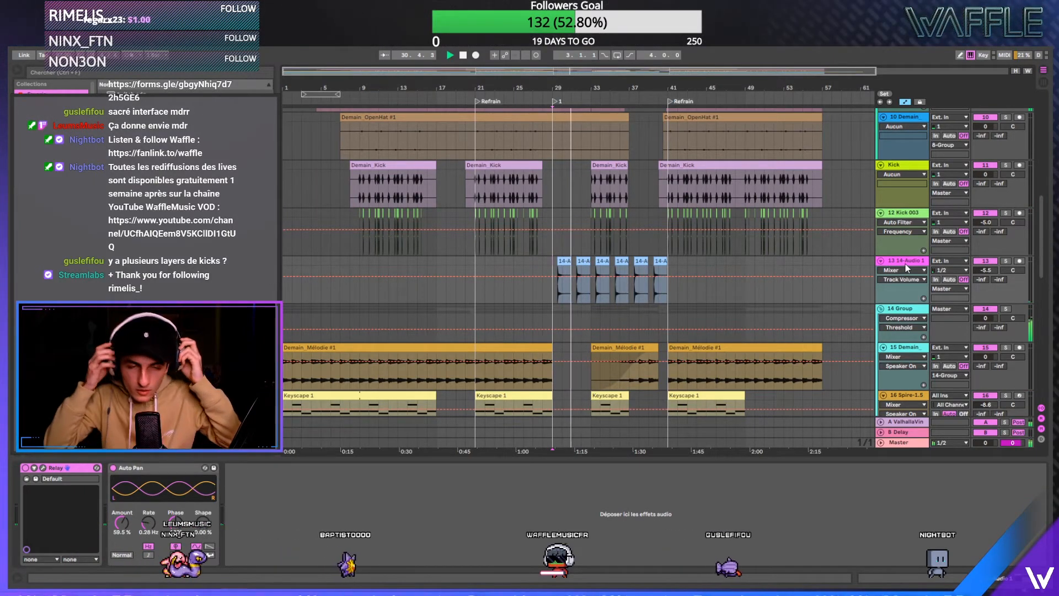
- Insert a new audio track directly below the 25 Demain_Voix vocal track
{"action": "scroll", "coordinate": [632, 237], "scroll_direction": "up", "scroll_amount": 8}
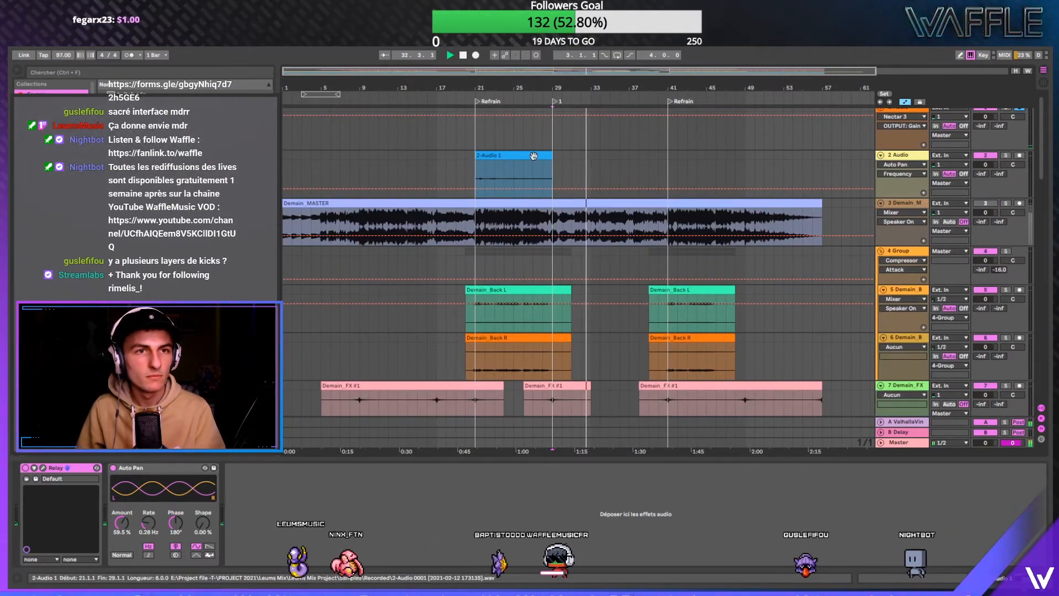
{"action": "left_click_drag", "start_coordinate": [552, 193], "coordinate": [723, 171]}
{"action": "key", "text": "space"}
{"action": "scroll", "coordinate": [637, 184], "scroll_direction": "down", "scroll_amount": 13}
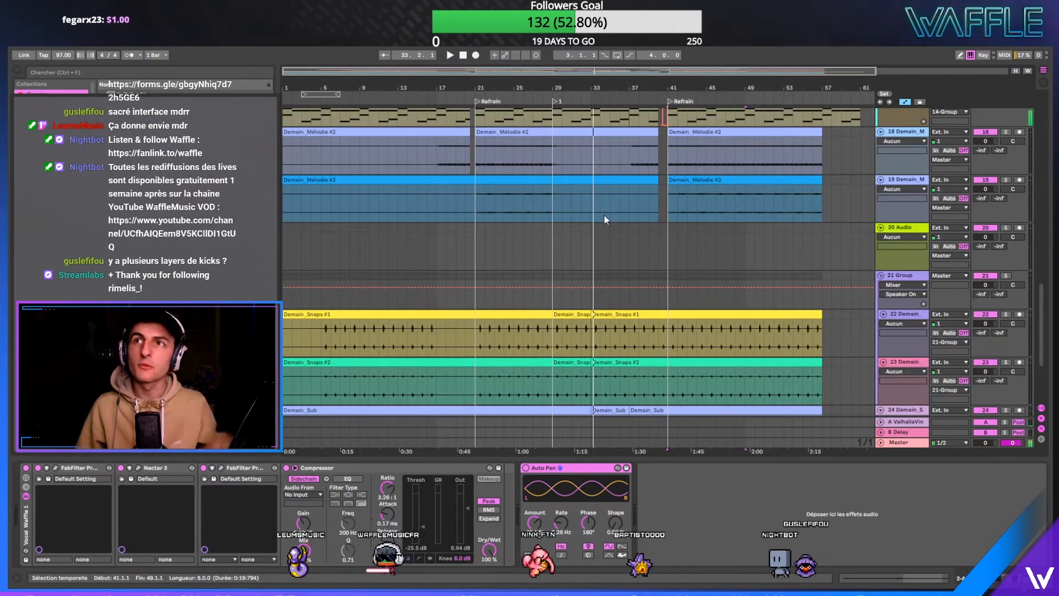
{"action": "scroll", "coordinate": [610, 220], "scroll_direction": "down", "scroll_amount": 5}
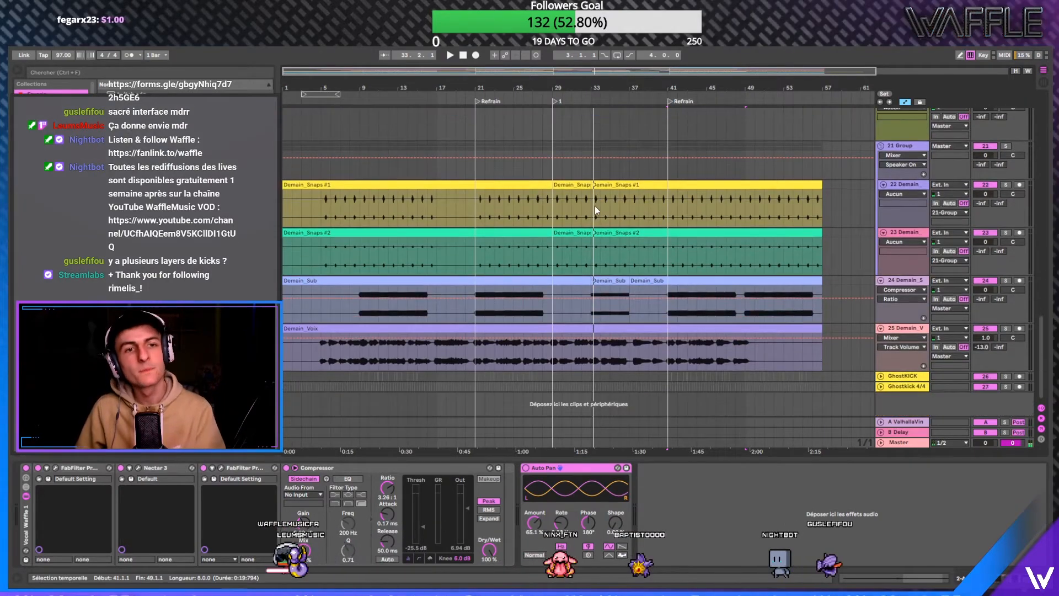
{"action": "left_click", "coordinate": [914, 329]}
{"action": "right_click", "coordinate": [914, 329]}
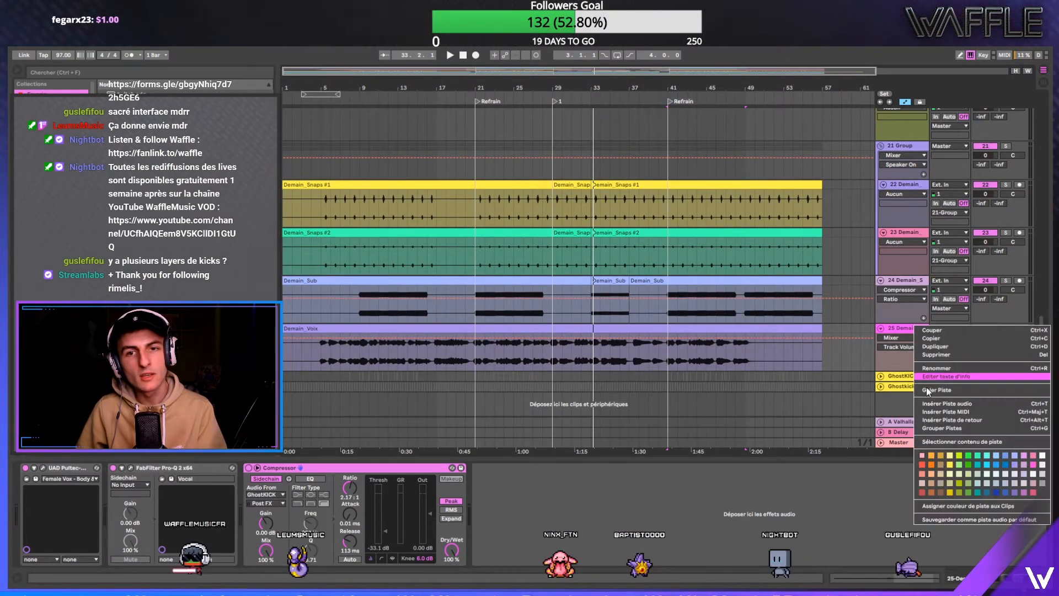
{"action": "left_click", "coordinate": [932, 404]}
{"action": "scroll", "coordinate": [604, 313], "scroll_direction": "down", "scroll_amount": 1}
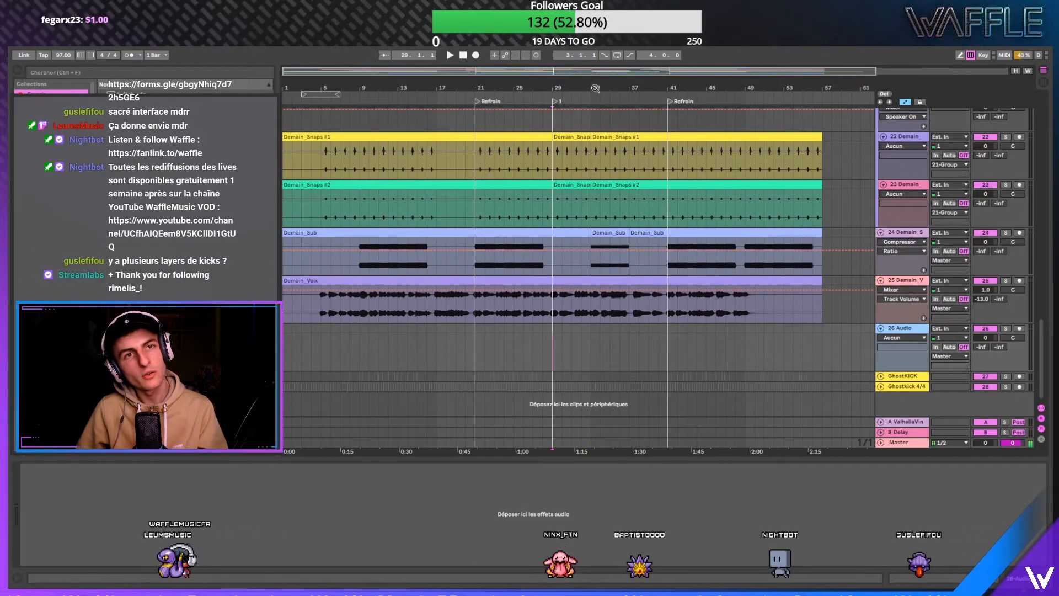
- Play the verse and copy the four bars of Demain_Voix from 29.1.1 onto the new track at 29.3.1
{"action": "left_click_drag", "start_coordinate": [595, 88], "coordinate": [595, 204]}
{"action": "left_click", "coordinate": [457, 332]}
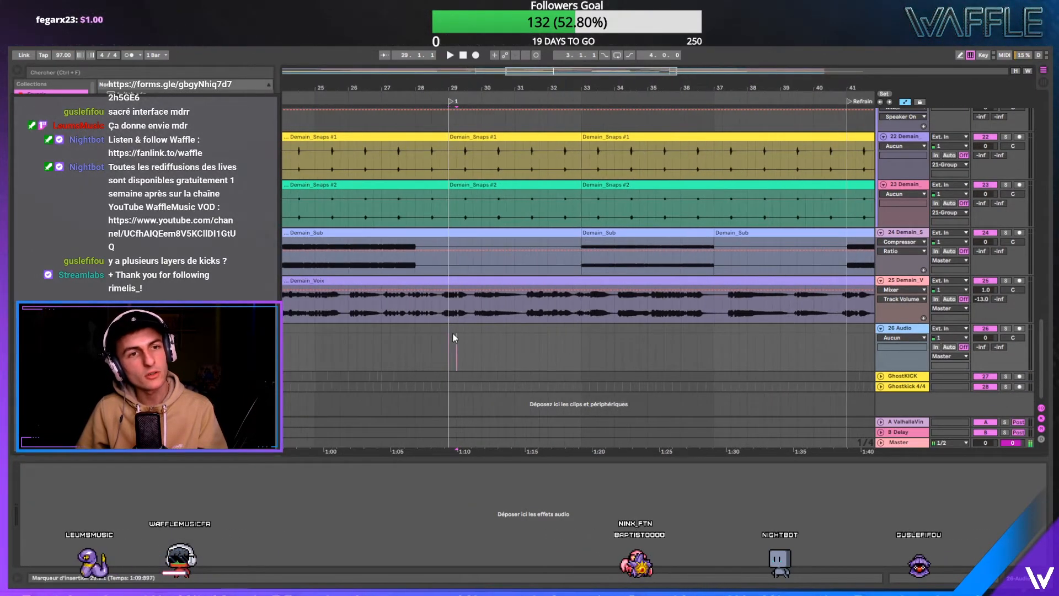
{"action": "key", "text": "space"}
{"action": "left_click_drag", "start_coordinate": [551, 84], "coordinate": [551, 99]}
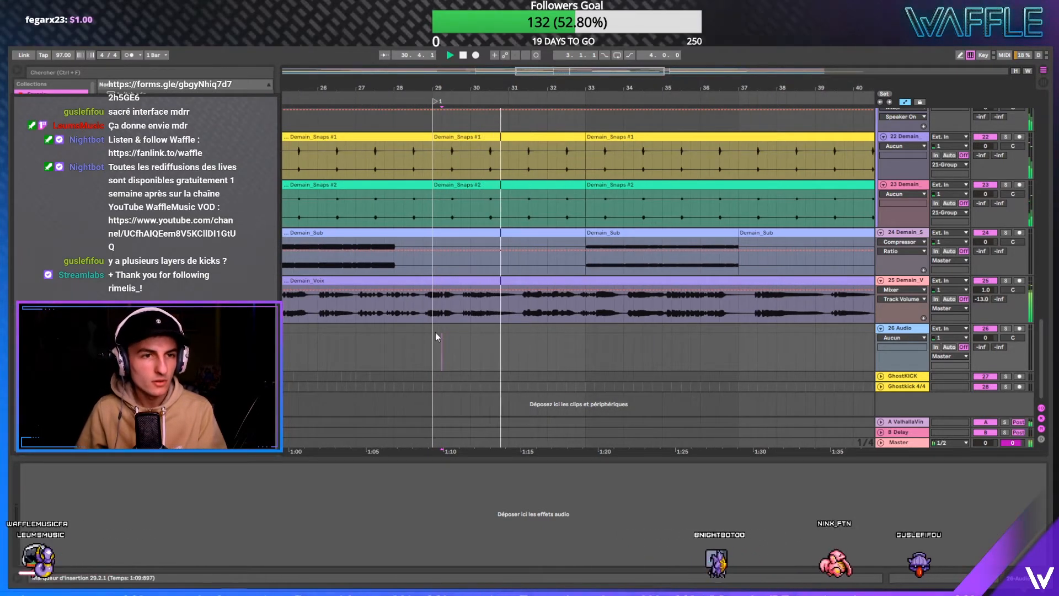
{"action": "left_click_drag", "start_coordinate": [435, 333], "coordinate": [574, 330]}
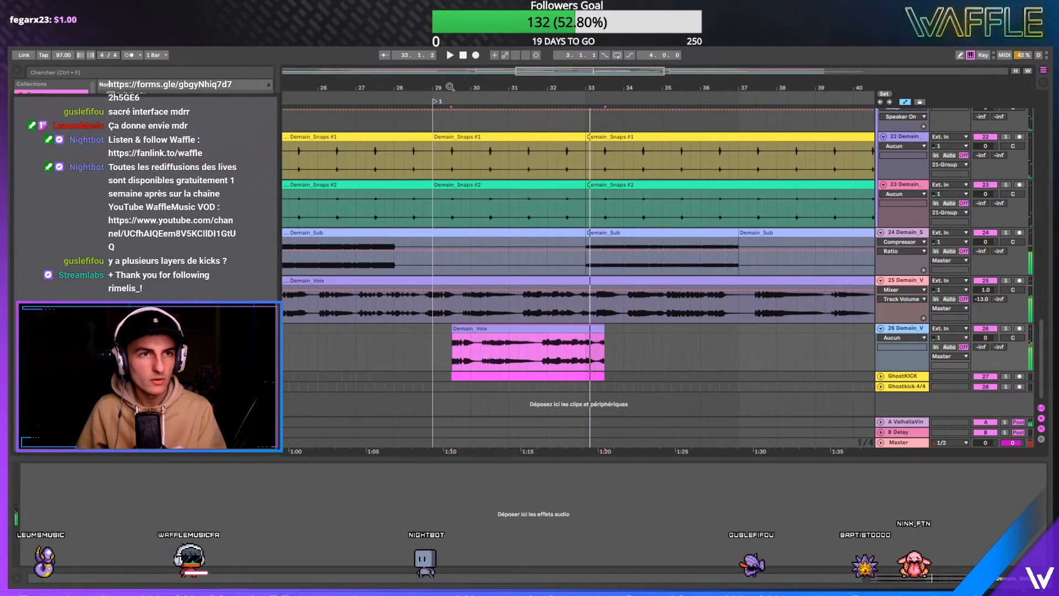
- Try the copied Demain_Voix clip at 29.2.1 during playback, and make it start at 30.3.1 instead
{"action": "scroll", "coordinate": [510, 321], "scroll_direction": "up", "scroll_amount": 5}
{"action": "key", "text": "space"}
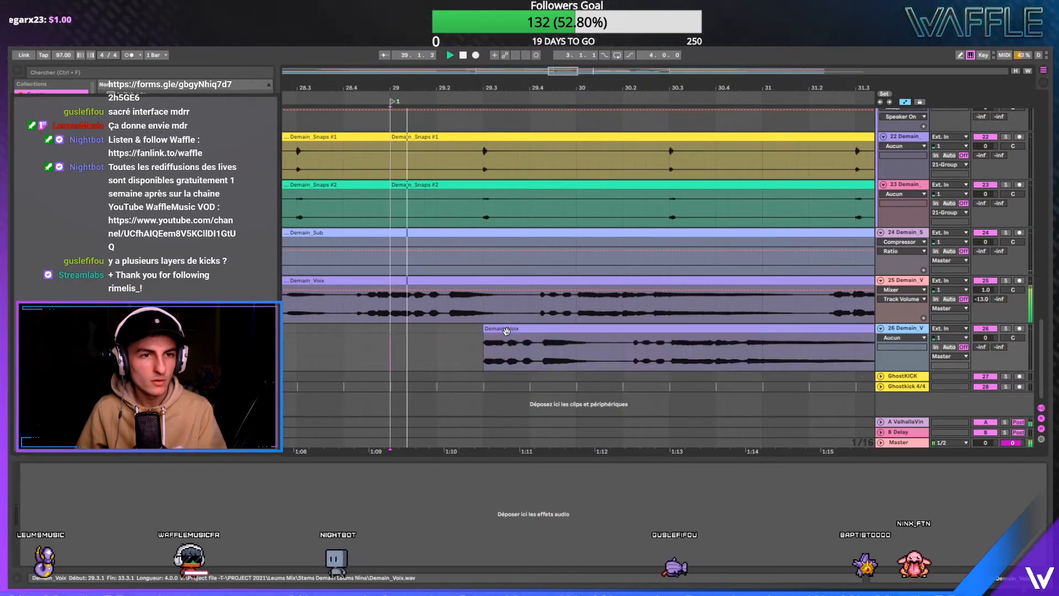
{"action": "left_click_drag", "start_coordinate": [509, 329], "coordinate": [463, 329]}
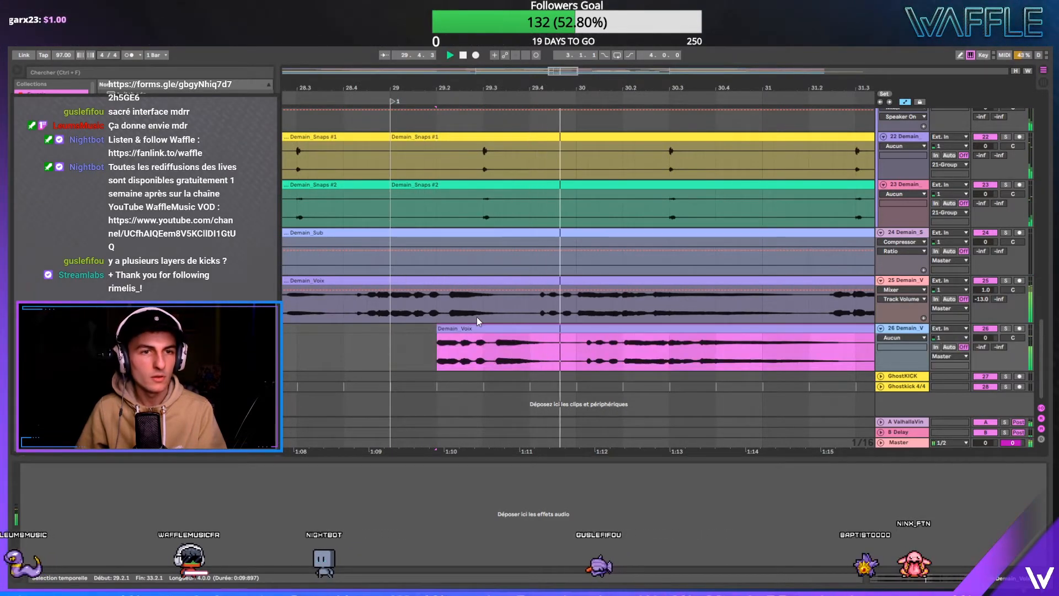
{"action": "left_click_drag", "start_coordinate": [440, 326], "coordinate": [694, 326]}
{"action": "left_click", "coordinate": [653, 330]}
{"action": "key", "text": "space"}
{"action": "left_click", "coordinate": [460, 334]}
{"action": "key", "text": "space"}
{"action": "key", "text": "space"}
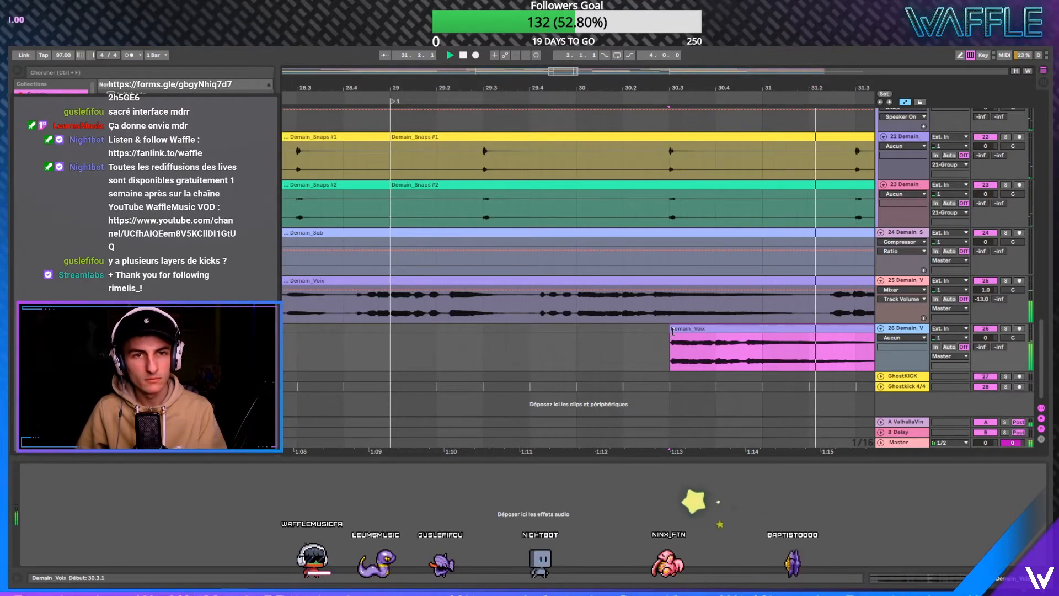
- Open the copied Demain_Voix clip's properties, turn on Warp and check its warp mode
{"action": "double_click", "coordinate": [673, 330]}
{"action": "key", "text": "space"}
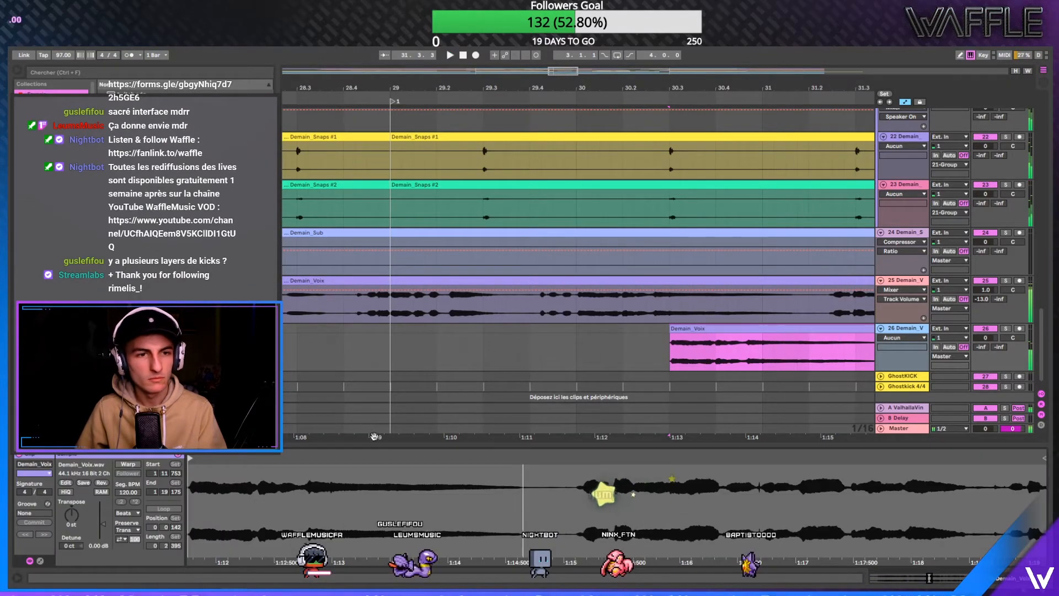
{"action": "left_click", "coordinate": [129, 465]}
{"action": "left_click", "coordinate": [136, 514]}
{"action": "left_click", "coordinate": [137, 519]}
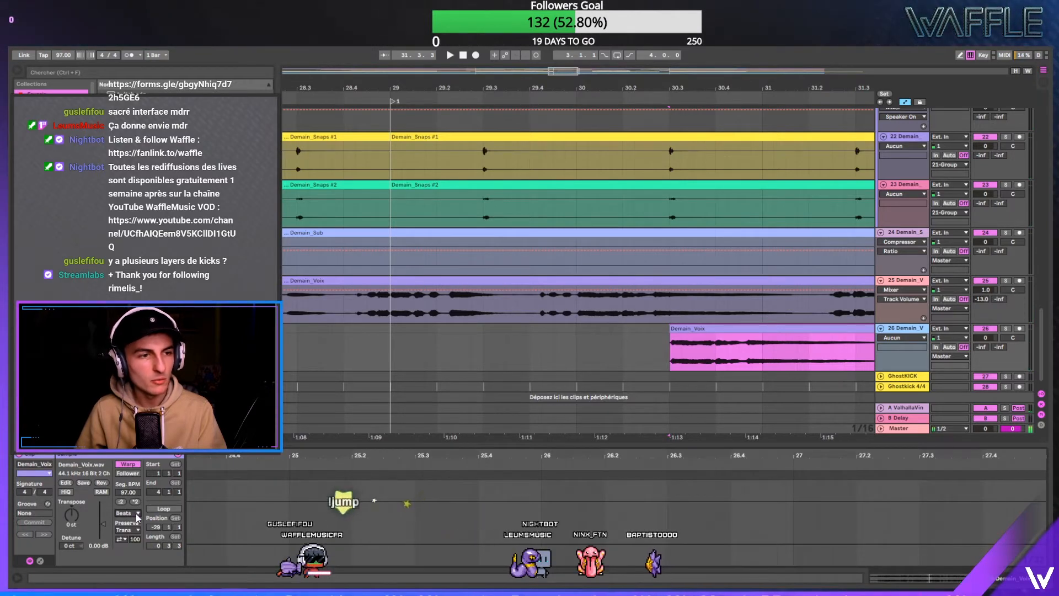
- Extend the end of the copied Demain_Voix clip to 52.1.1
{"action": "key", "text": "minus"}
{"action": "key", "text": "minus"}
{"action": "key", "text": "minus"}
{"action": "key", "text": "minus"}
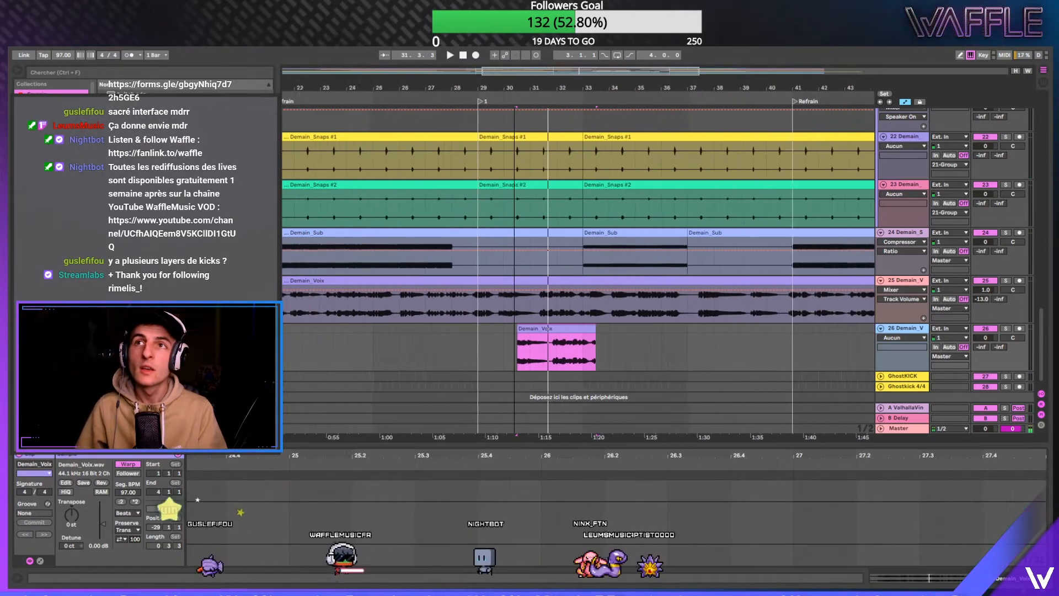
{"action": "left_click_drag", "start_coordinate": [543, 326], "coordinate": [735, 326]}
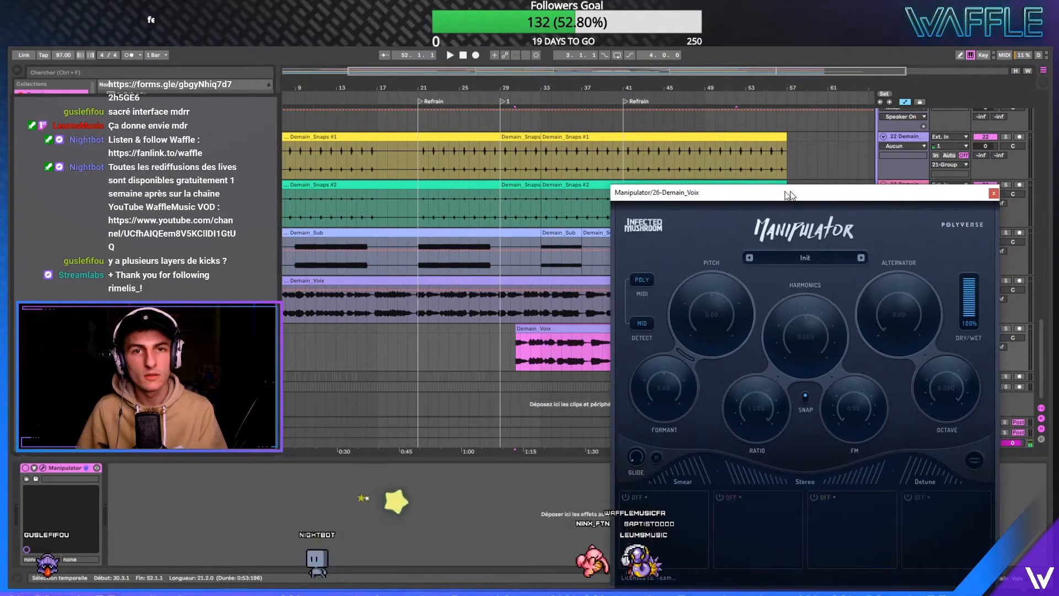
- Load the Subtle preset John in the Manipulator plug-in on track 26
{"action": "left_click_drag", "start_coordinate": [795, 171], "coordinate": [351, 113]}
{"action": "left_click", "coordinate": [373, 174]}
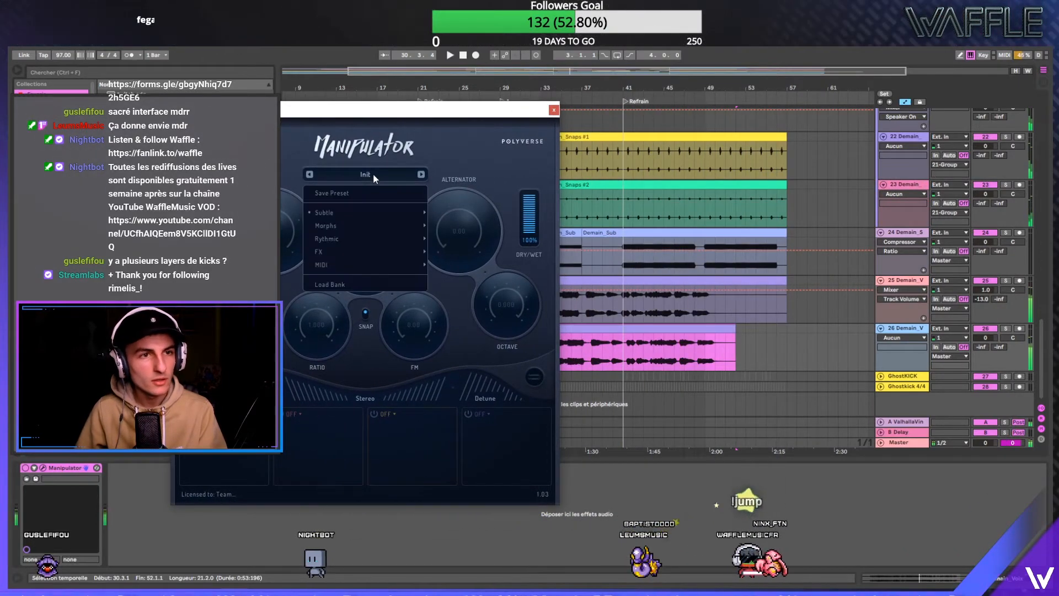
{"action": "mouse_move", "coordinate": [384, 211]}
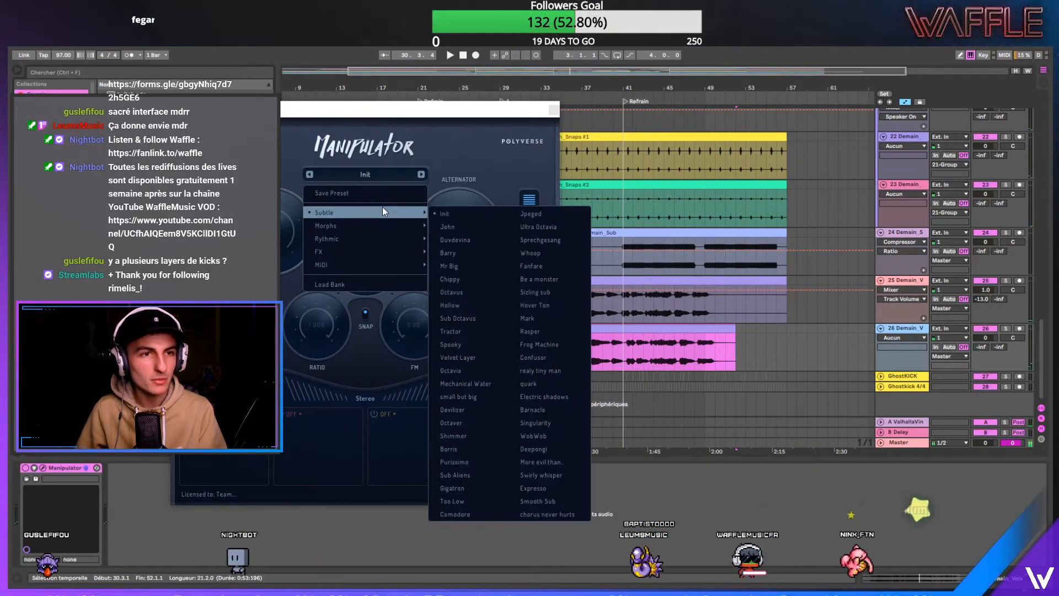
{"action": "left_click", "coordinate": [466, 225]}
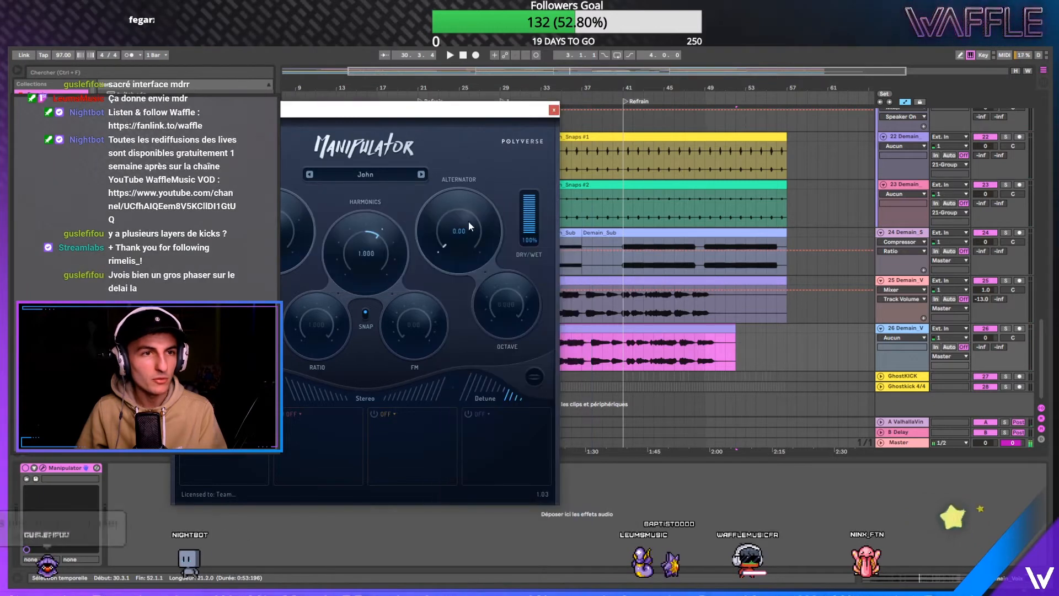
- Play track 26 Demain_Voix soloed, set its volume to -4.7, and listen to it unsoloed in the mix
{"action": "left_click", "coordinate": [1006, 328]}
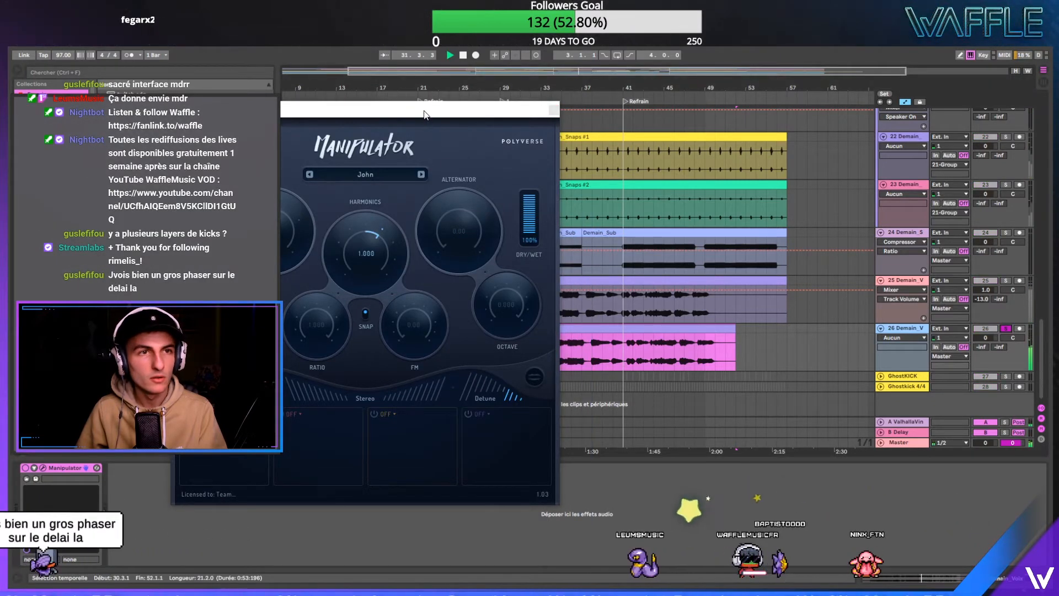
{"action": "left_click_drag", "start_coordinate": [425, 173], "coordinate": [293, 160]}
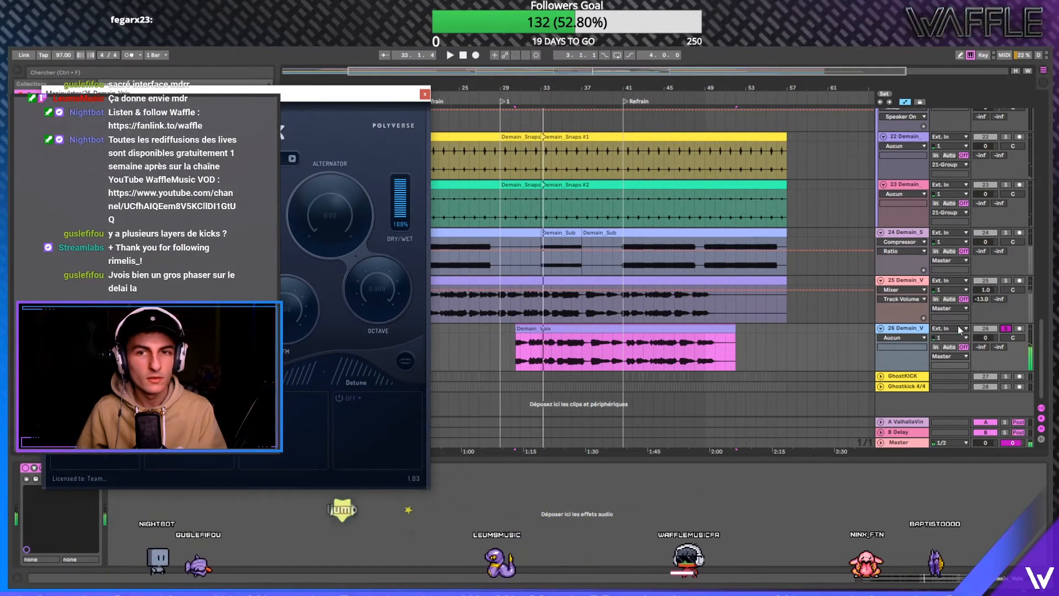
{"action": "left_click_drag", "start_coordinate": [986, 338], "coordinate": [988, 341]}
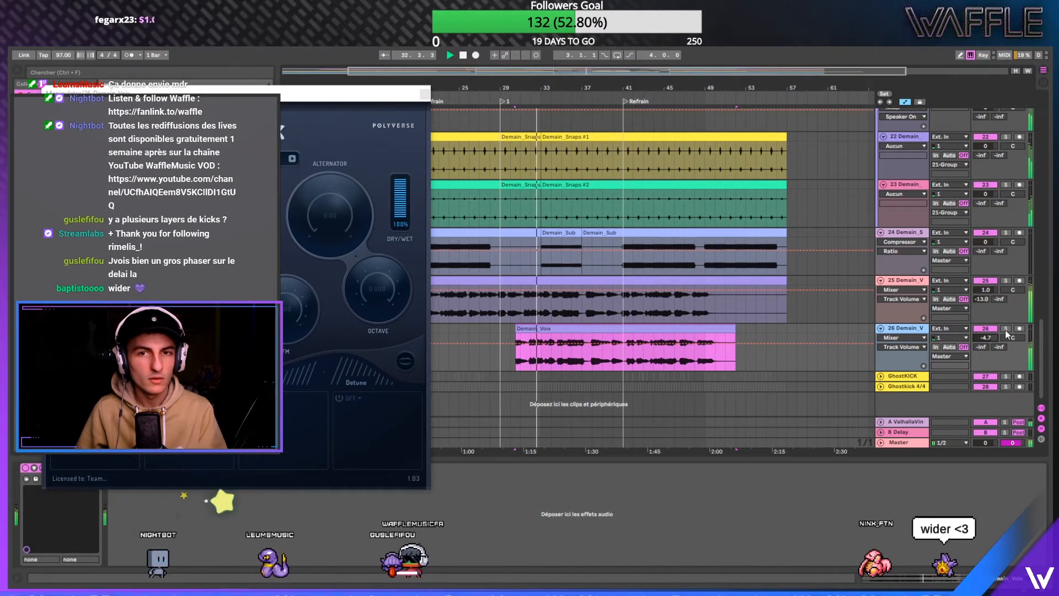
- Trim the start of the copied Demain_Voix clip on track 26 to 30.3.4
{"action": "left_click_drag", "start_coordinate": [525, 88], "coordinate": [651, 89]}
{"action": "left_click", "coordinate": [533, 329]}
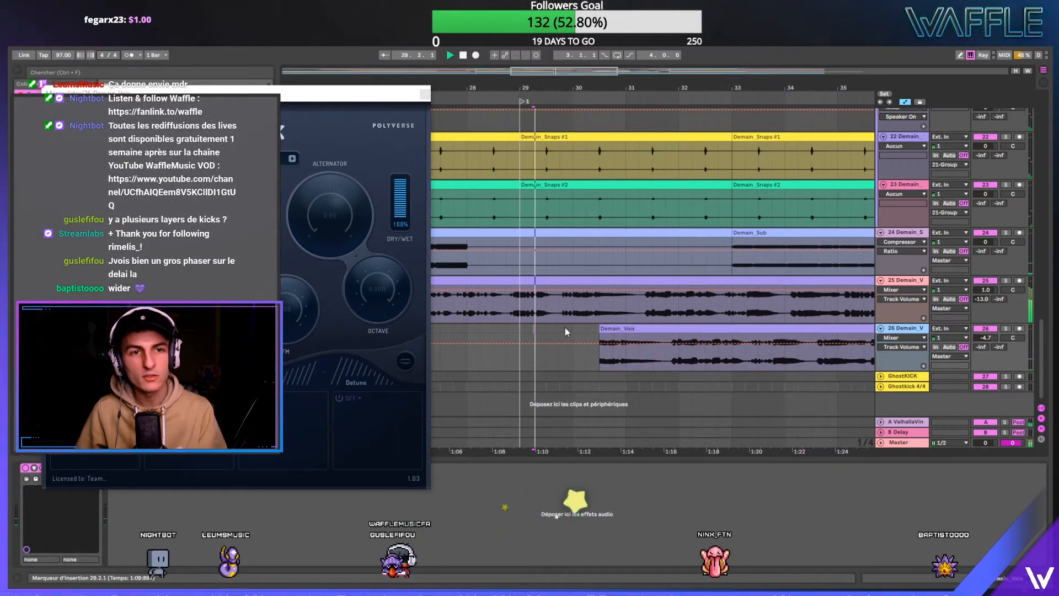
{"action": "left_click_drag", "start_coordinate": [601, 88], "coordinate": [571, 138]}
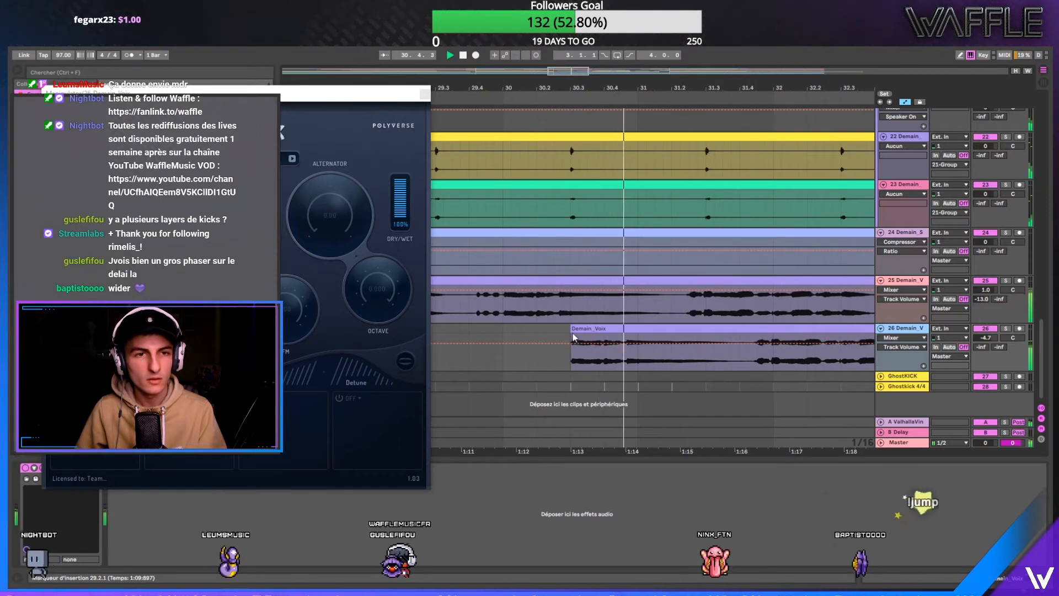
{"action": "left_click_drag", "start_coordinate": [572, 330], "coordinate": [596, 330]}
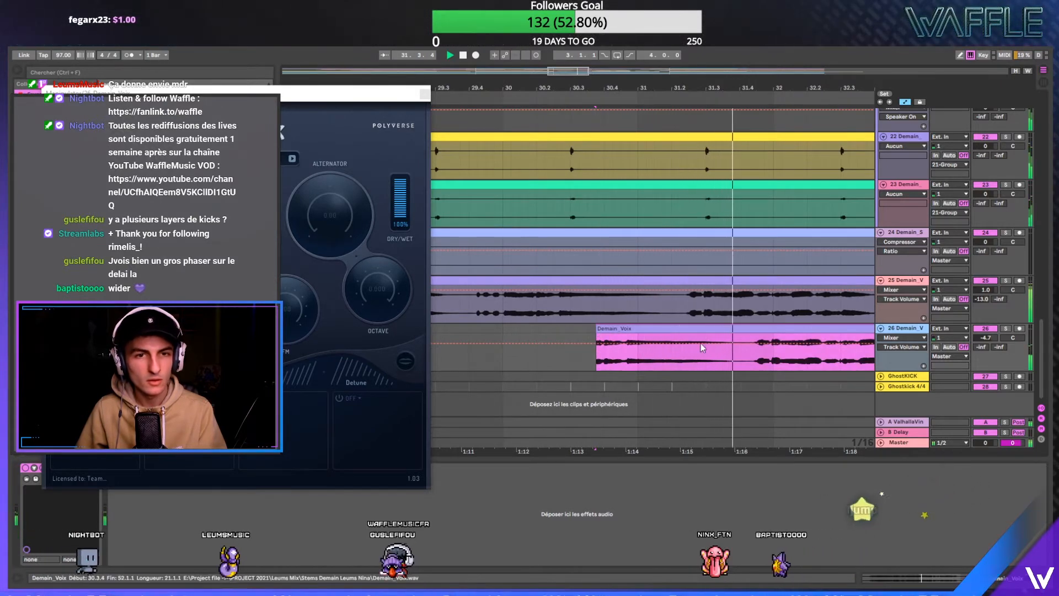
- Split out and delete the copied Demain_Voix section from 31.4.3 to 32.3.2 on track 26
{"action": "left_click_drag", "start_coordinate": [755, 365], "coordinate": [849, 338]}
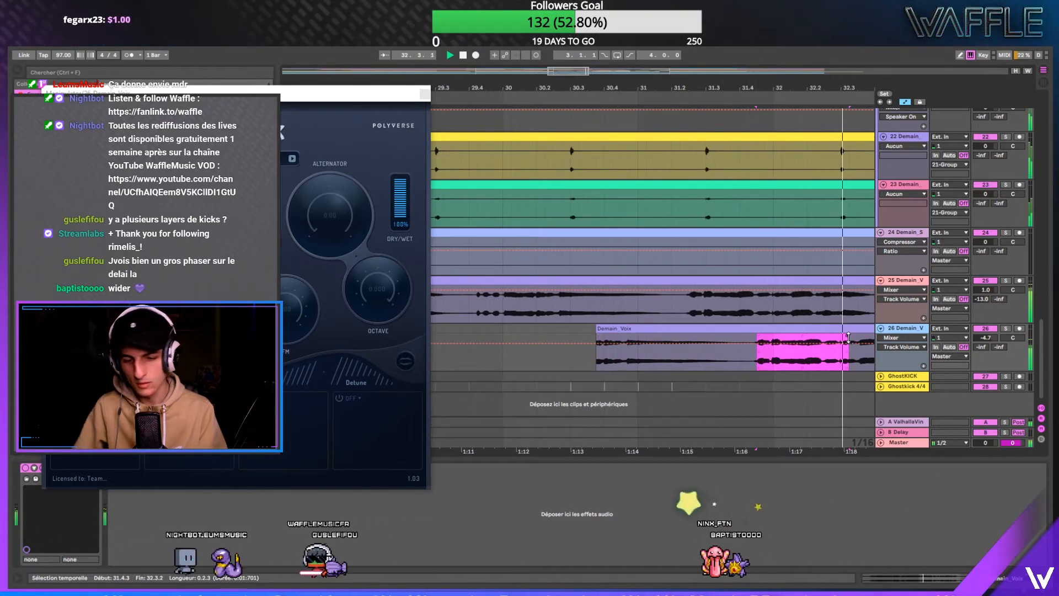
{"action": "key", "text": "ctrl+e"}
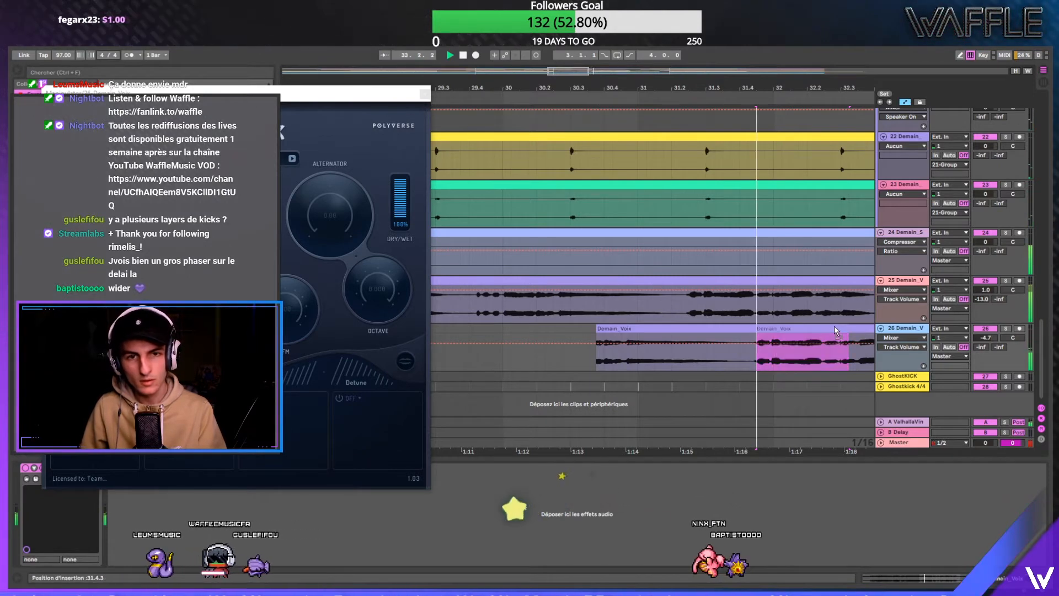
{"action": "key", "text": "Delete"}
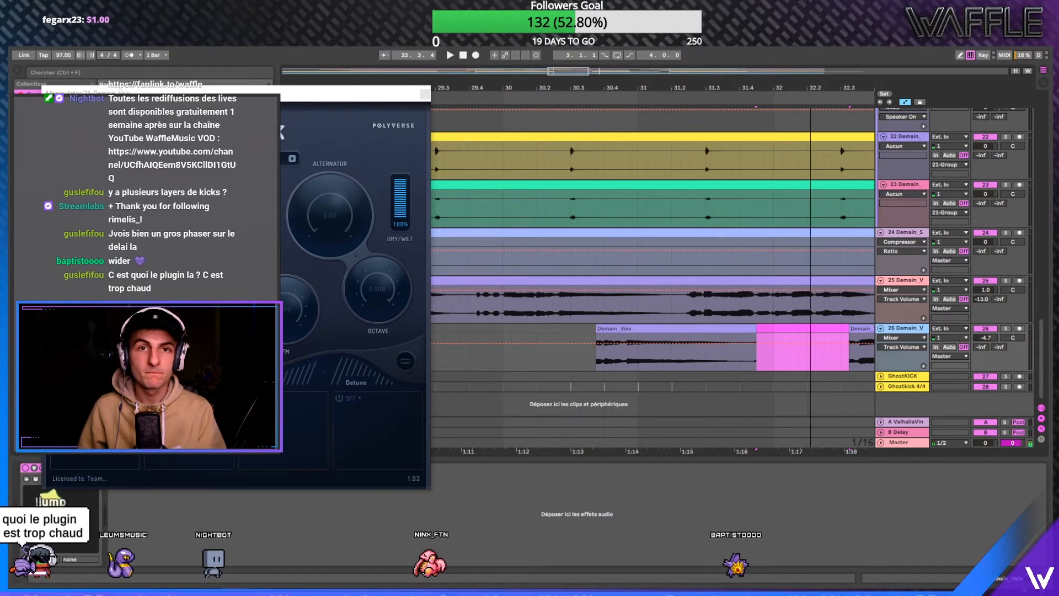
- Trim the start of the second Demain_Voix piece on track 26 to 32.4.2 while listening, and hide the automation lanes
{"action": "scroll", "coordinate": [635, 254], "scroll_direction": "right", "scroll_amount": 5}
{"action": "scroll", "coordinate": [585, 298], "scroll_direction": "up", "scroll_amount": 2}
{"action": "left_click", "coordinate": [524, 329]}
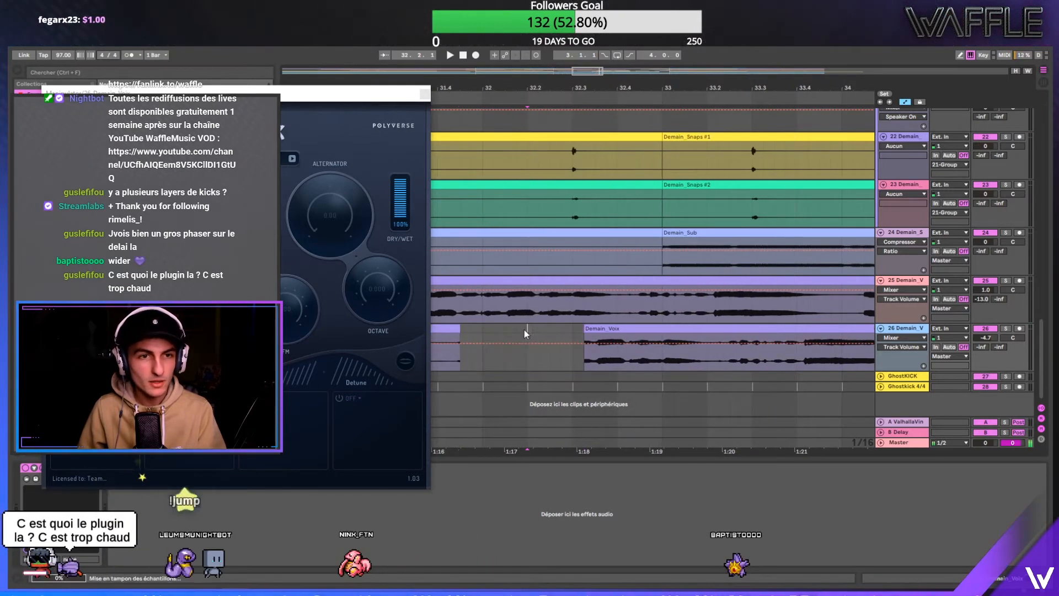
{"action": "left_click", "coordinate": [587, 328]}
{"action": "key", "text": "space"}
{"action": "left_click_drag", "start_coordinate": [588, 330], "coordinate": [631, 335]}
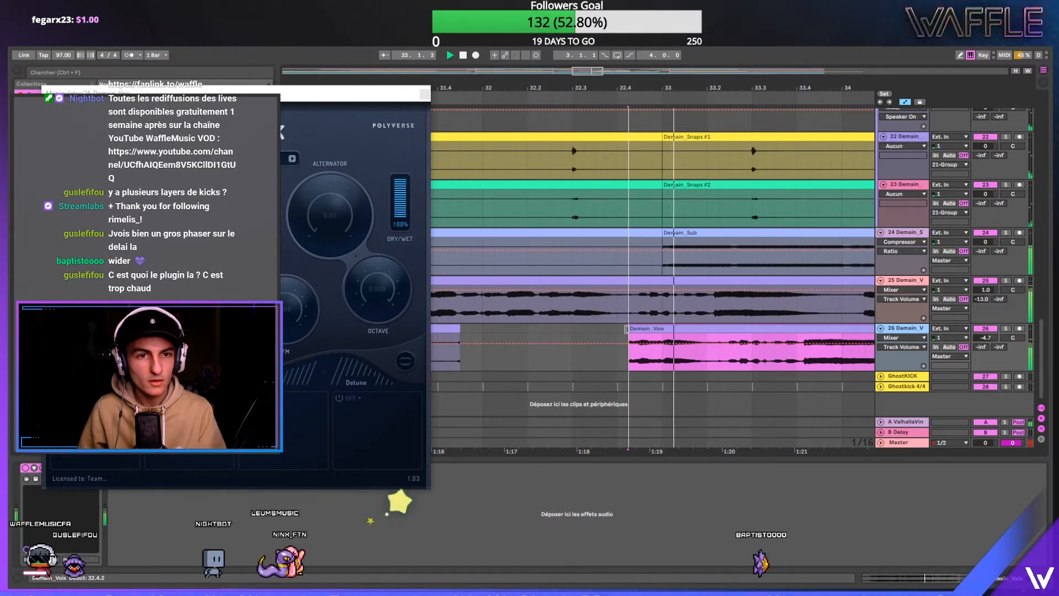
{"action": "key", "text": "space"}
{"action": "key", "text": "a"}
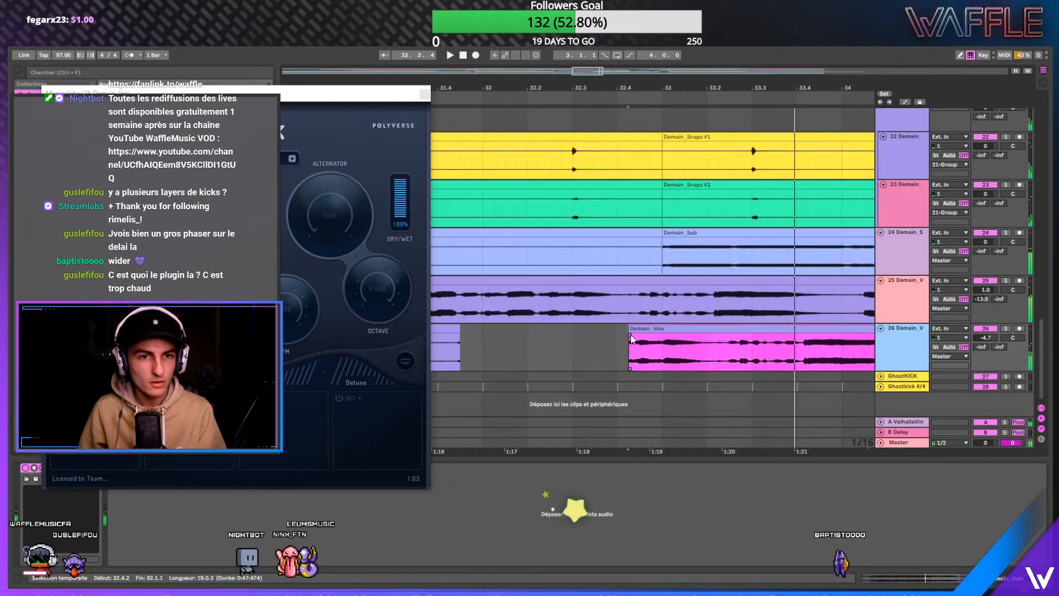
- Delete the Demain_Voix section from 33.2.2 to 33.4.1 on track 26 and play back the edit from 32.4.1
{"action": "left_click", "coordinate": [736, 339]}
{"action": "left_click_drag", "start_coordinate": [719, 345], "coordinate": [797, 341]}
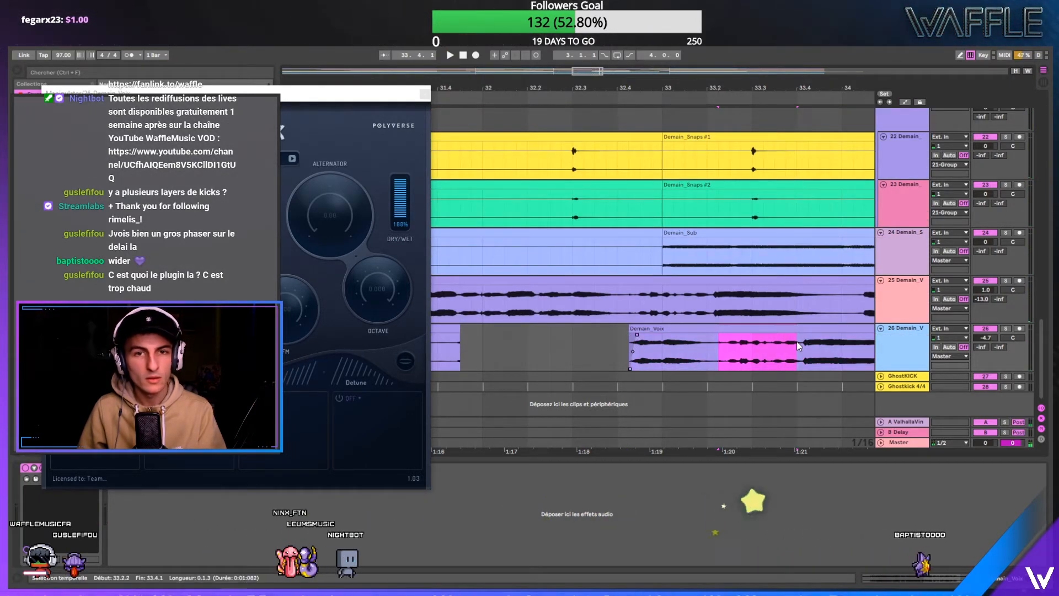
{"action": "key", "text": "ctrl+e"}
{"action": "mouse_move", "coordinate": [648, 83]}
{"action": "left_mouse_down"}
{"action": "mouse_move", "coordinate": [544, 82]}
{"action": "mouse_move", "coordinate": [527, 61]}
{"action": "left_mouse_up"}
{"action": "left_click", "coordinate": [515, 336]}
{"action": "key", "text": "space"}
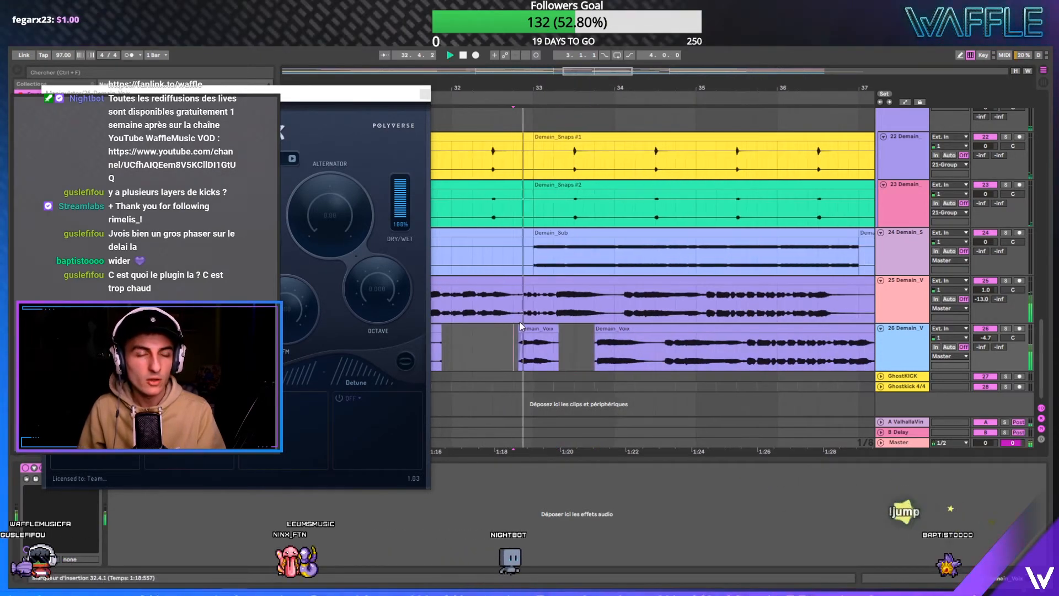
- Trim the following Demain_Voix piece on track 26 to start at 36.3.1 and delete its section between about bars 37.9 and 39.9
{"action": "left_click", "coordinate": [600, 332]}
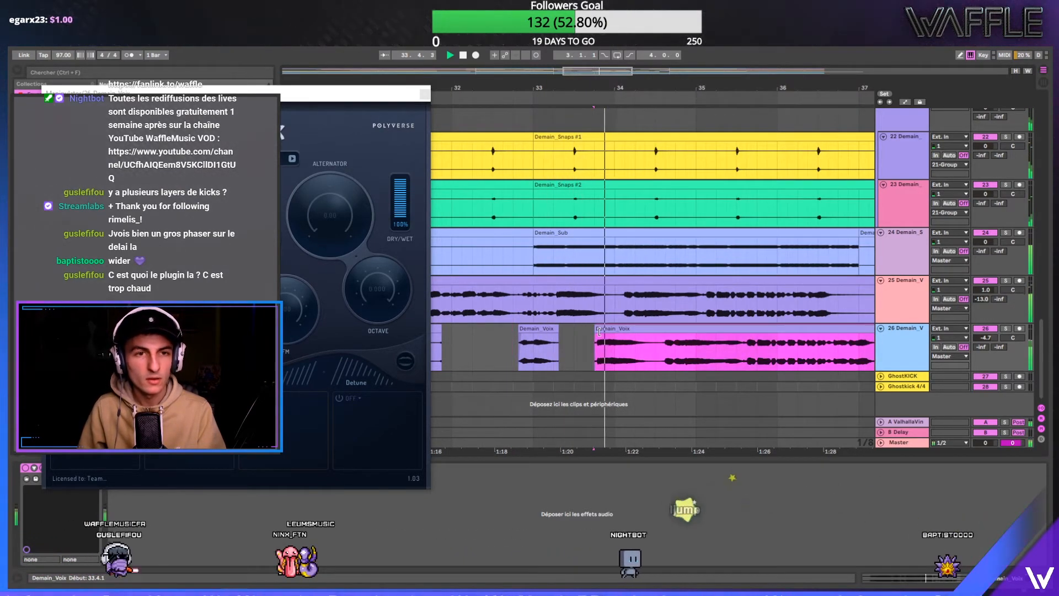
{"action": "left_click_drag", "start_coordinate": [600, 331], "coordinate": [821, 337]}
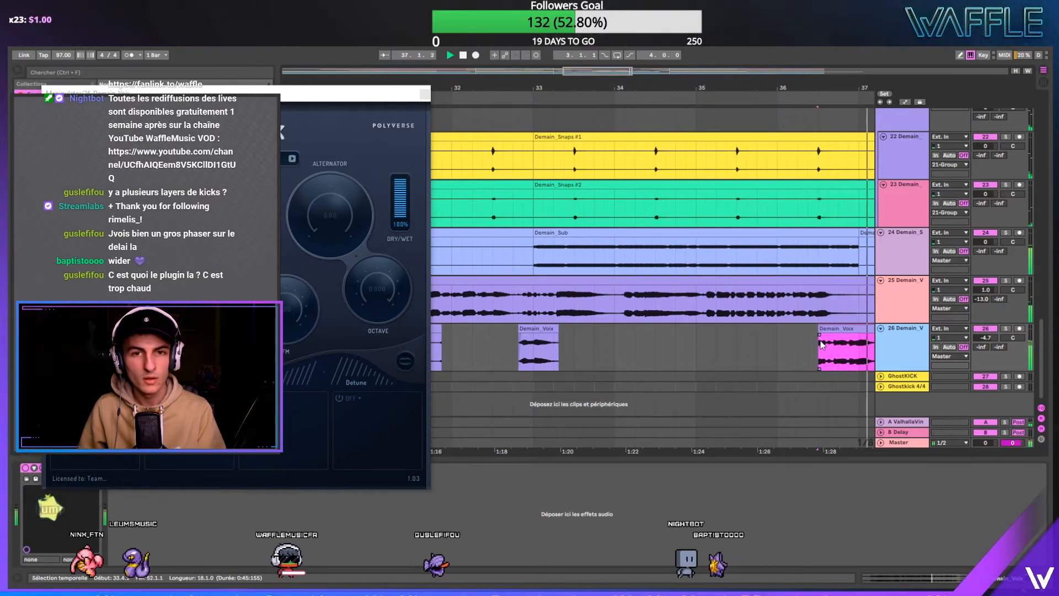
{"action": "left_click_drag", "start_coordinate": [824, 86], "coordinate": [462, 87]}
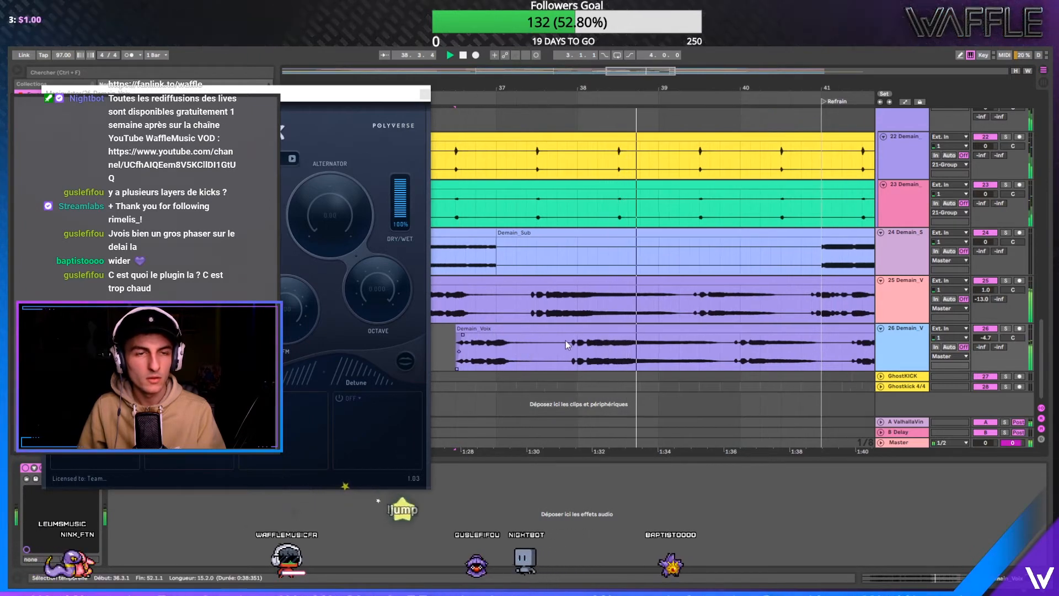
{"action": "left_click", "coordinate": [728, 329], "text": "shift"}
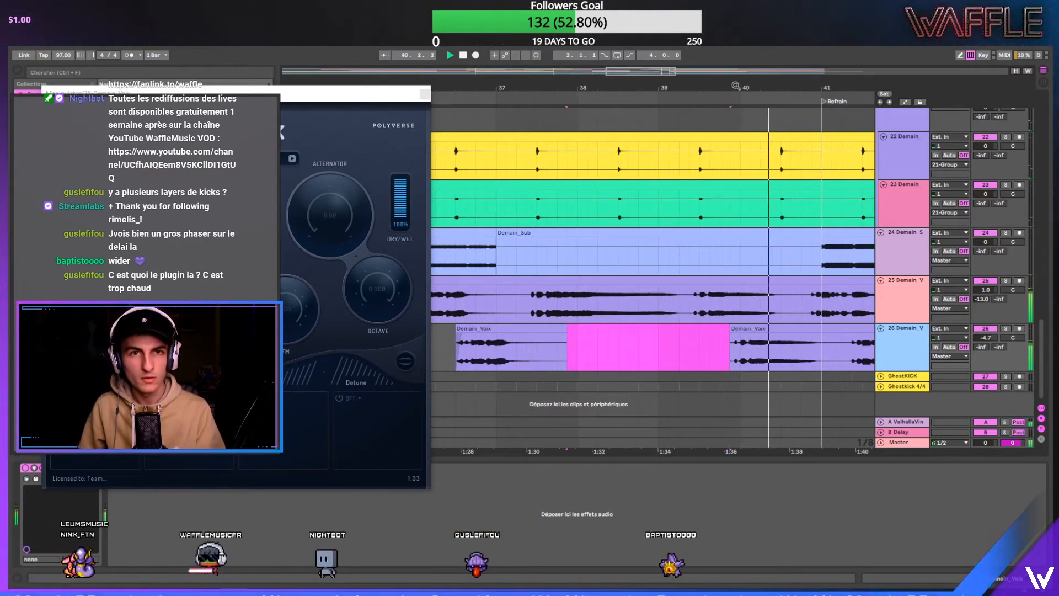
- Trim the last Demain_Voix piece on track 26 to the start of the refrain and delete it
{"action": "left_click_drag", "start_coordinate": [735, 86], "coordinate": [581, 64]}
{"action": "left_click_drag", "start_coordinate": [577, 329], "coordinate": [641, 329]}
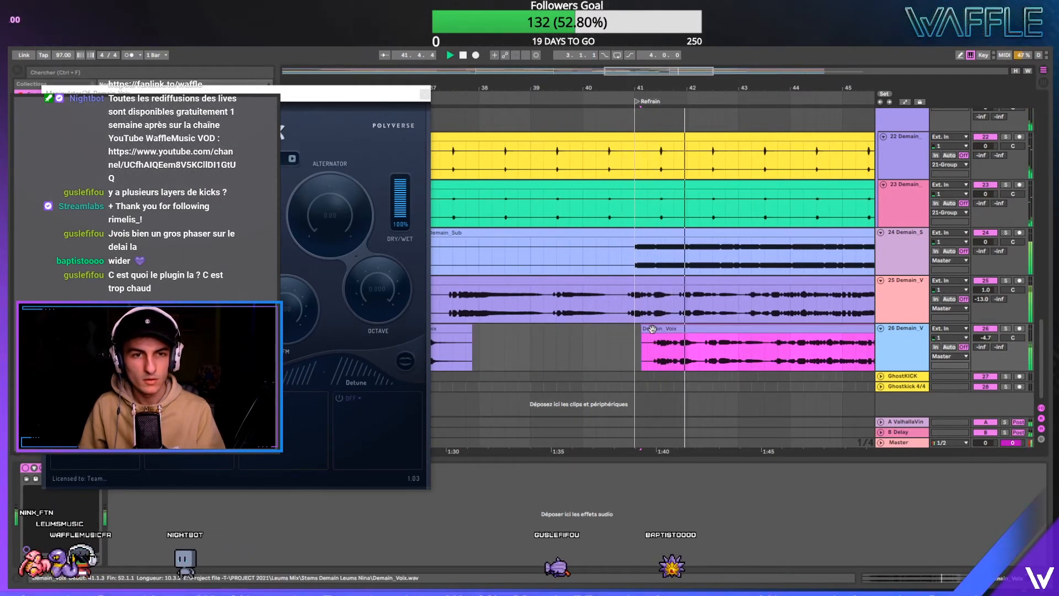
{"action": "left_click", "coordinate": [652, 329]}
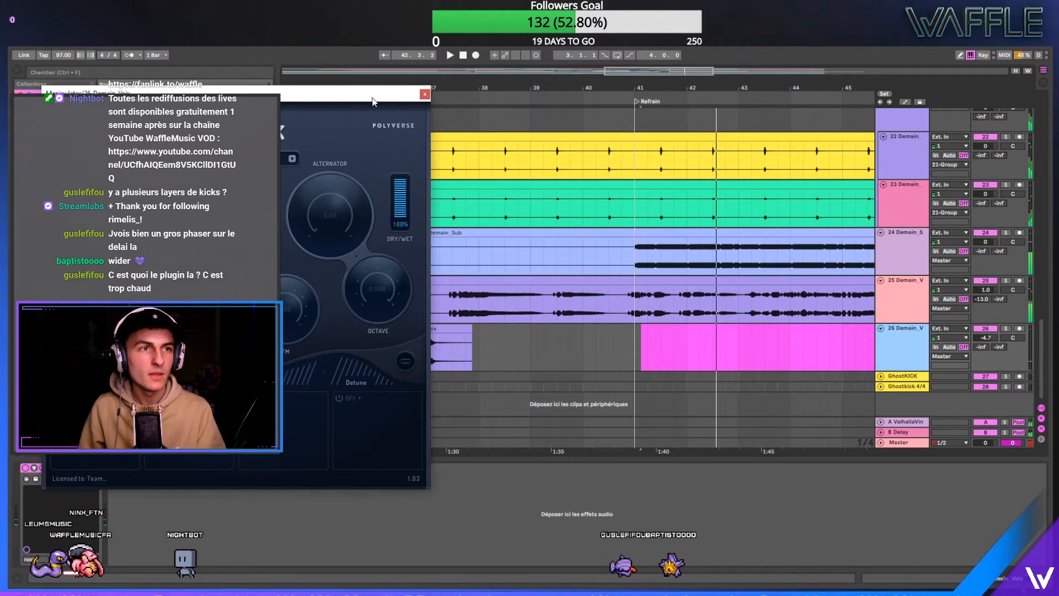
- Close the Manipulator window and play the edited vocal pieces in the mix from 30.3.1
{"action": "left_click_drag", "start_coordinate": [373, 101], "coordinate": [786, 148]}
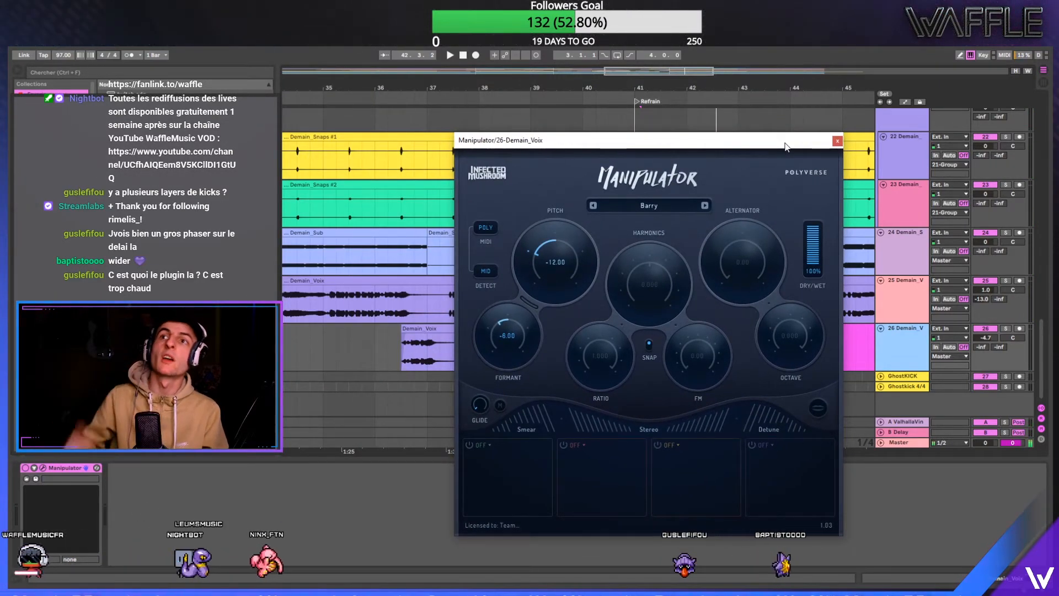
{"action": "left_click", "coordinate": [837, 141]}
{"action": "left_click", "coordinate": [378, 330]}
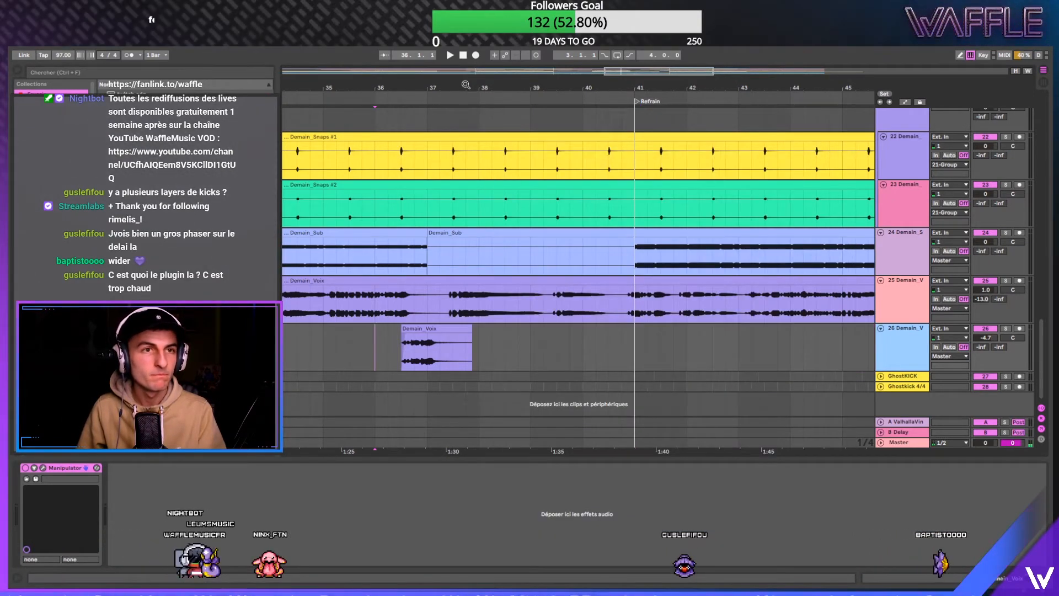
{"action": "left_click_drag", "start_coordinate": [466, 84], "coordinate": [660, 114]}
{"action": "left_click_drag", "start_coordinate": [492, 86], "coordinate": [706, 87]}
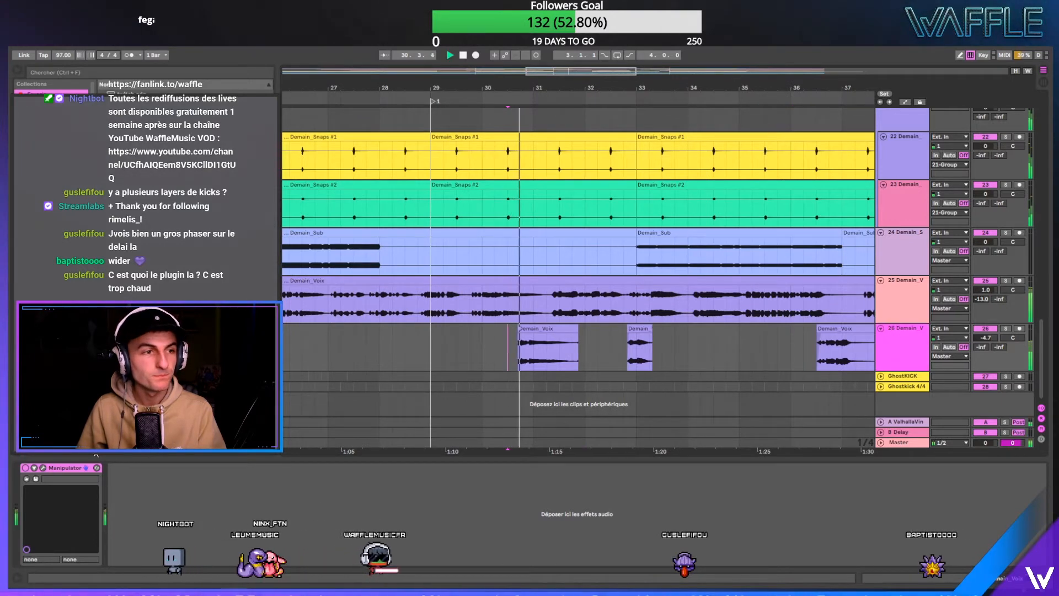
- Reopen Manipulator on track 26, search the browser for "pha" and add the Phaser effect after it
{"action": "left_click", "coordinate": [42, 468]}
{"action": "left_click_drag", "start_coordinate": [733, 141], "coordinate": [736, 197]}
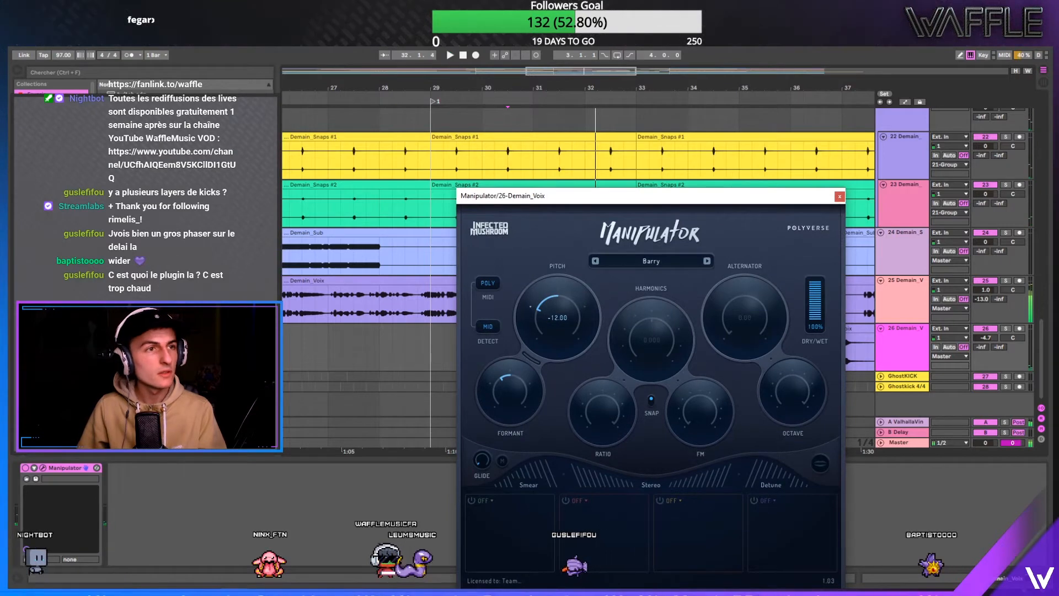
{"action": "left_click", "coordinate": [151, 71]}
{"action": "type", "text": "ph"}
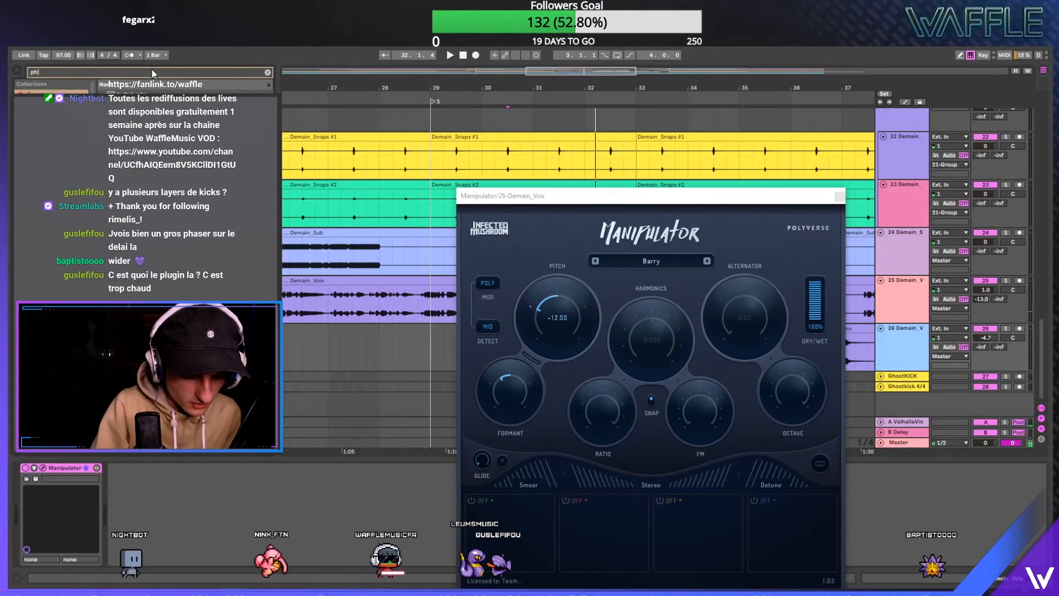
{"action": "type", "text": "a"}
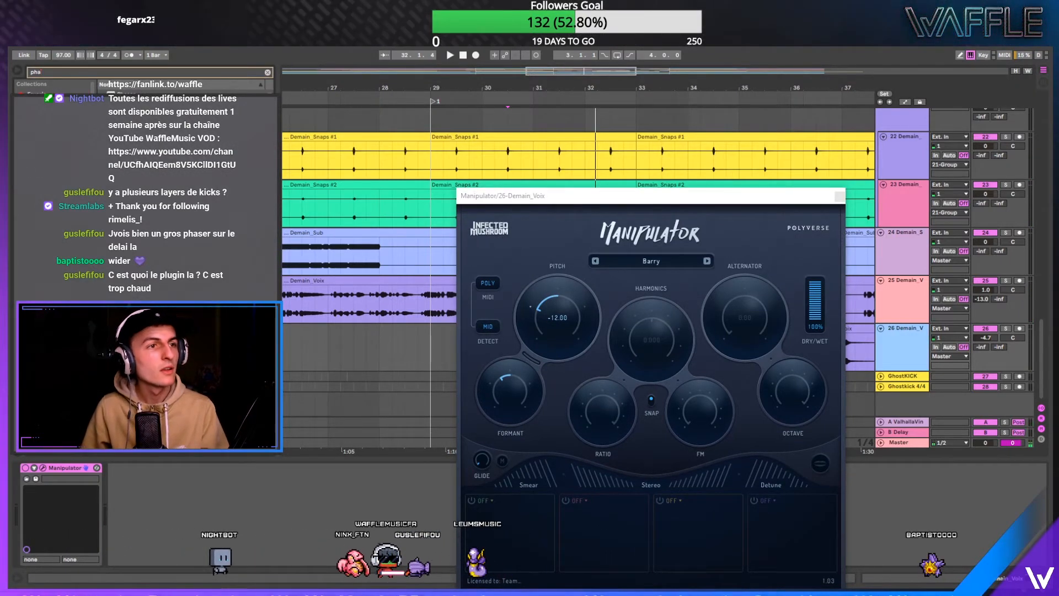
{"action": "key", "text": "Return"}
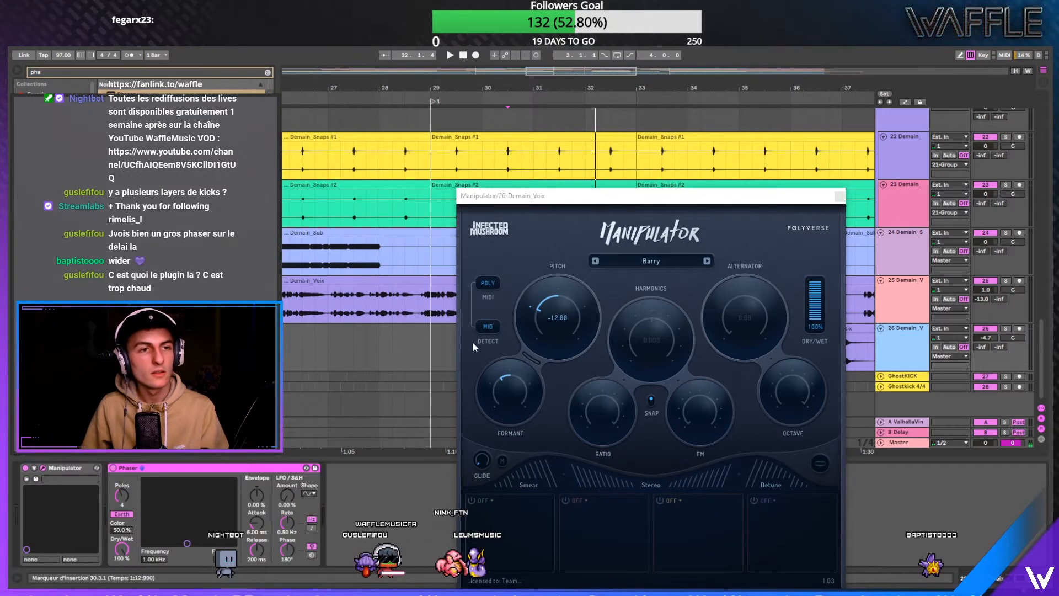
- Solo track 26 during playback and set the Phaser to a frequency of 977 Hz and feedback of 0.84
{"action": "left_click_drag", "start_coordinate": [602, 196], "coordinate": [615, 362]}
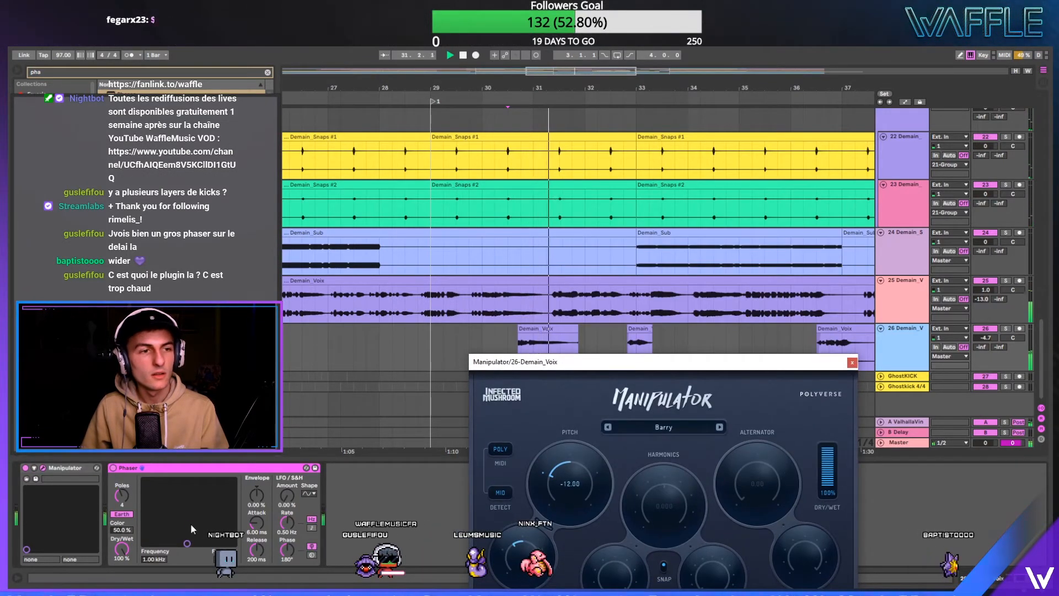
{"action": "left_click_drag", "start_coordinate": [192, 529], "coordinate": [196, 510]}
{"action": "left_click", "coordinate": [1006, 329]}
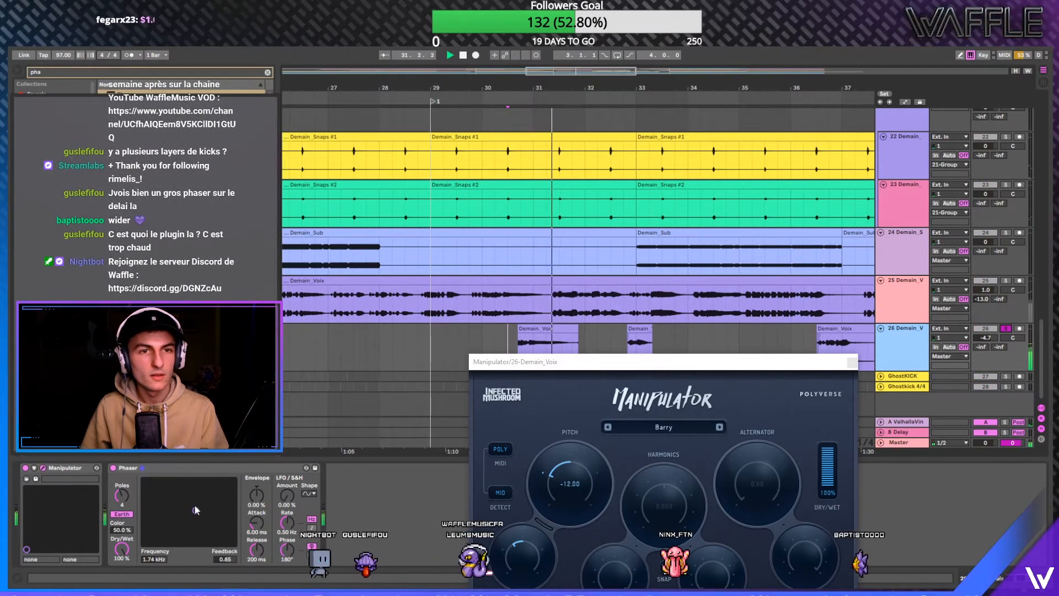
{"action": "left_click_drag", "start_coordinate": [194, 504], "coordinate": [186, 513]}
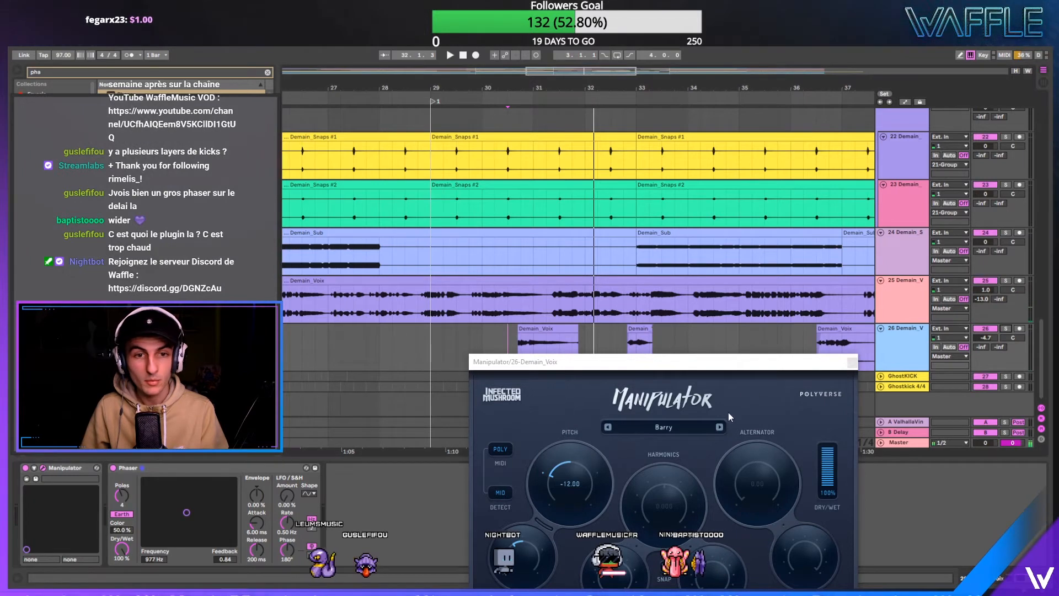
- Audition the Manipulator presets Mr Big and Chippy on track 26 and load Octavus
{"action": "left_click", "coordinate": [548, 339]}
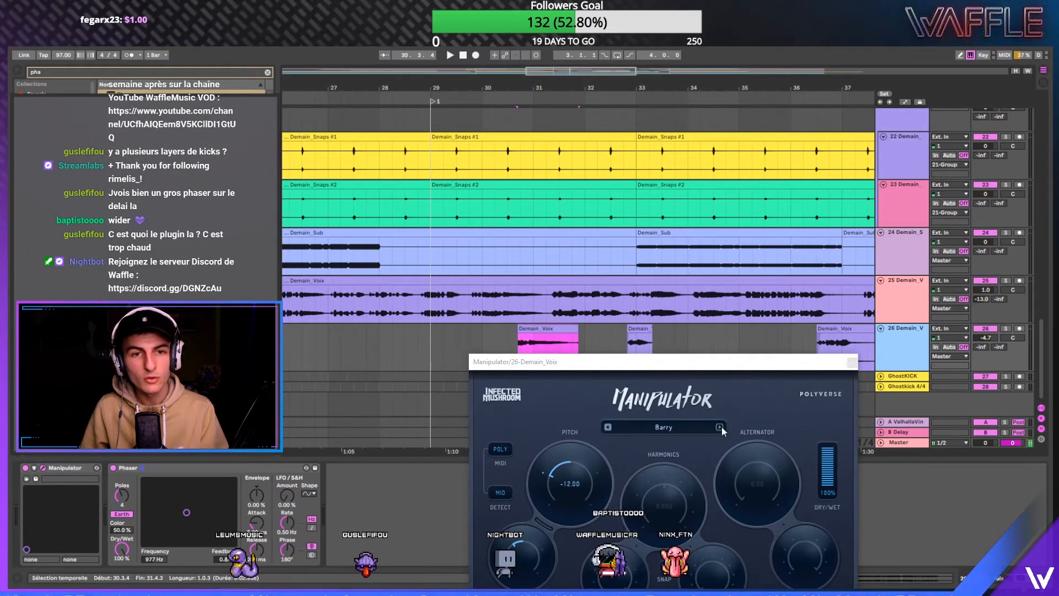
{"action": "key", "text": "space"}
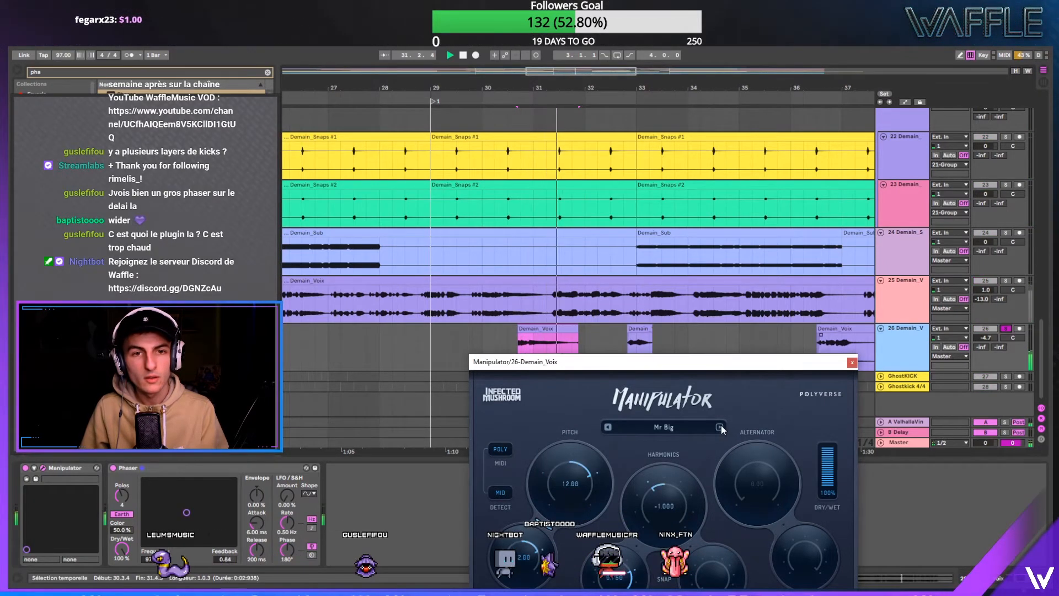
{"action": "left_click", "coordinate": [719, 426]}
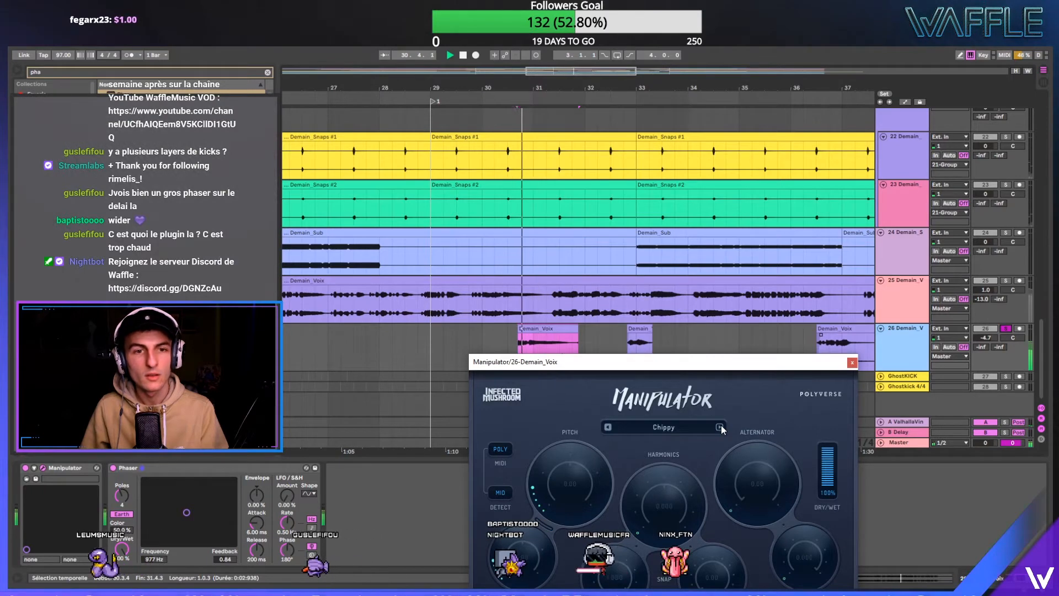
{"action": "left_click", "coordinate": [571, 318]}
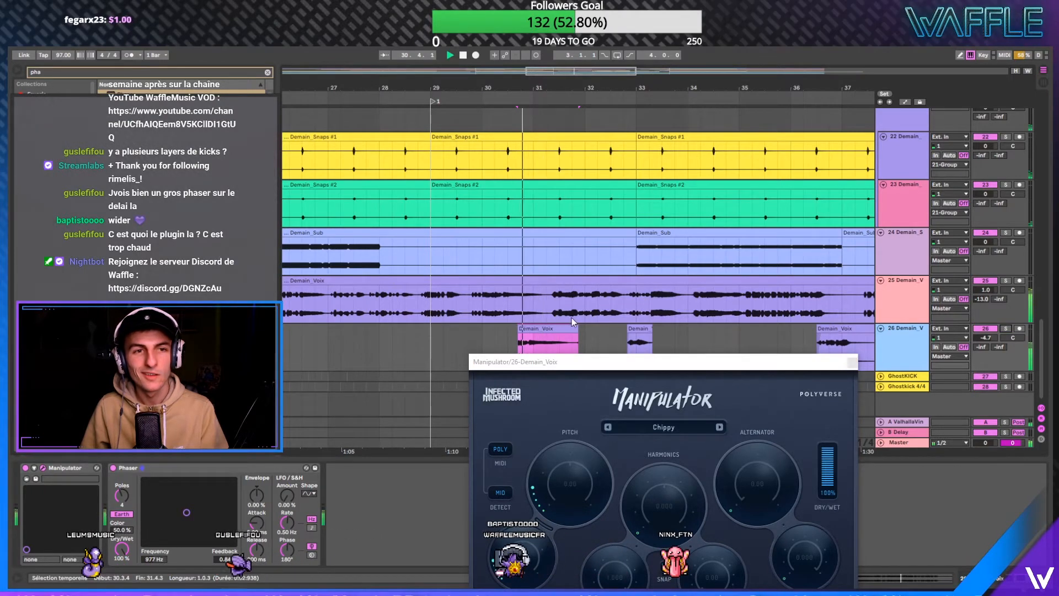
{"action": "left_click", "coordinate": [720, 427]}
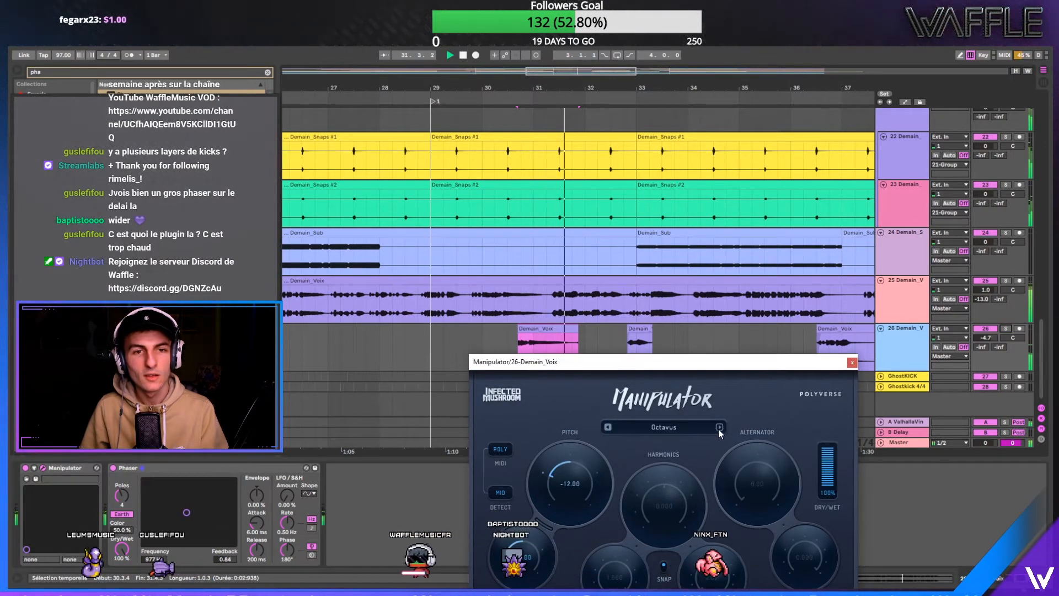
- Listen to track 26 soloed, close Manipulator, and play the unsoloed mix from 29.4.1
{"action": "left_click", "coordinate": [1005, 328]}
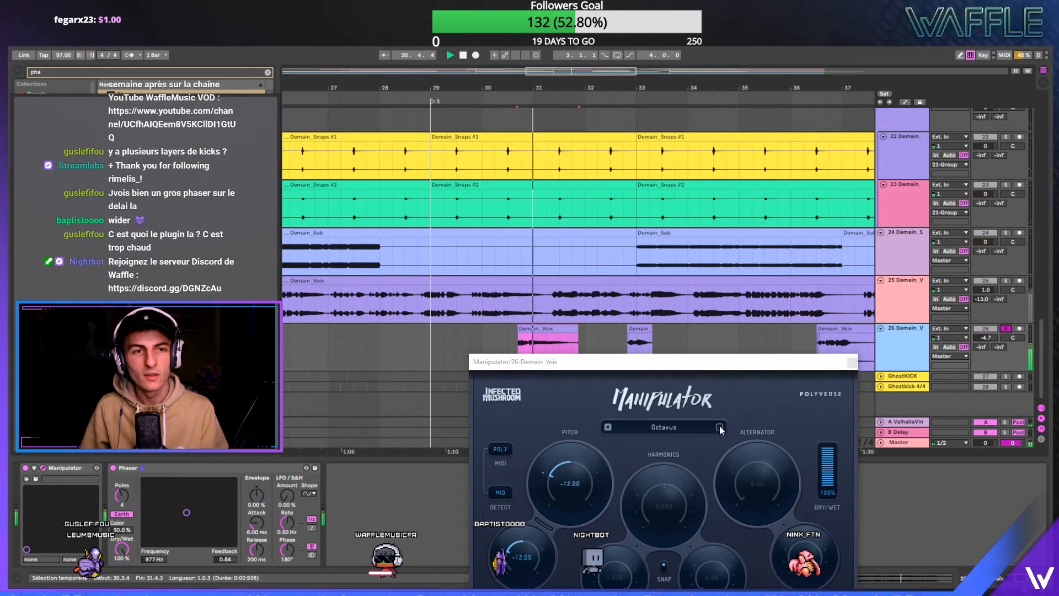
{"action": "left_click", "coordinate": [469, 303]}
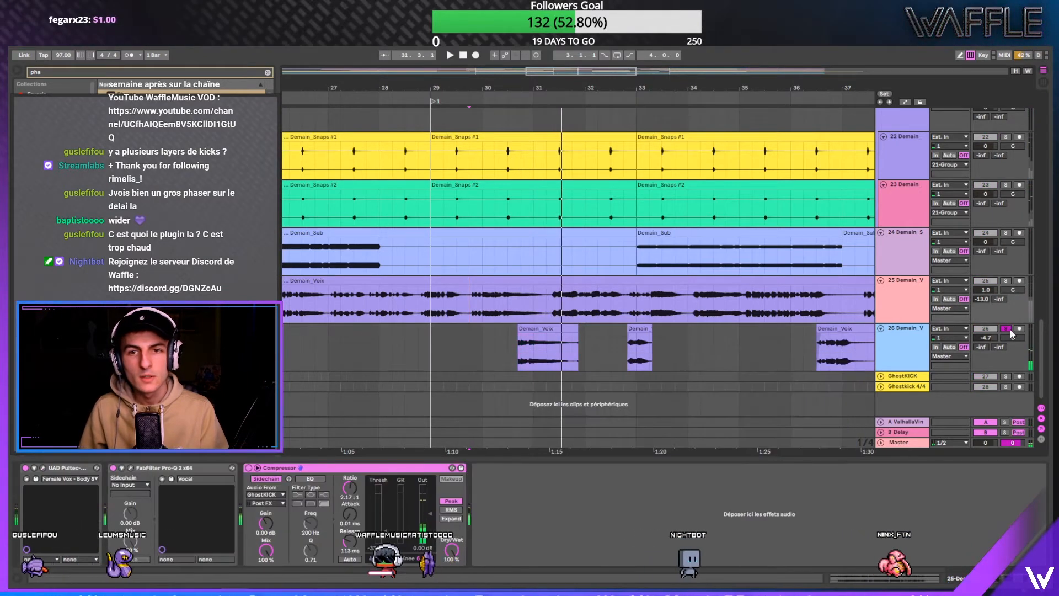
{"action": "left_click", "coordinate": [1006, 328]}
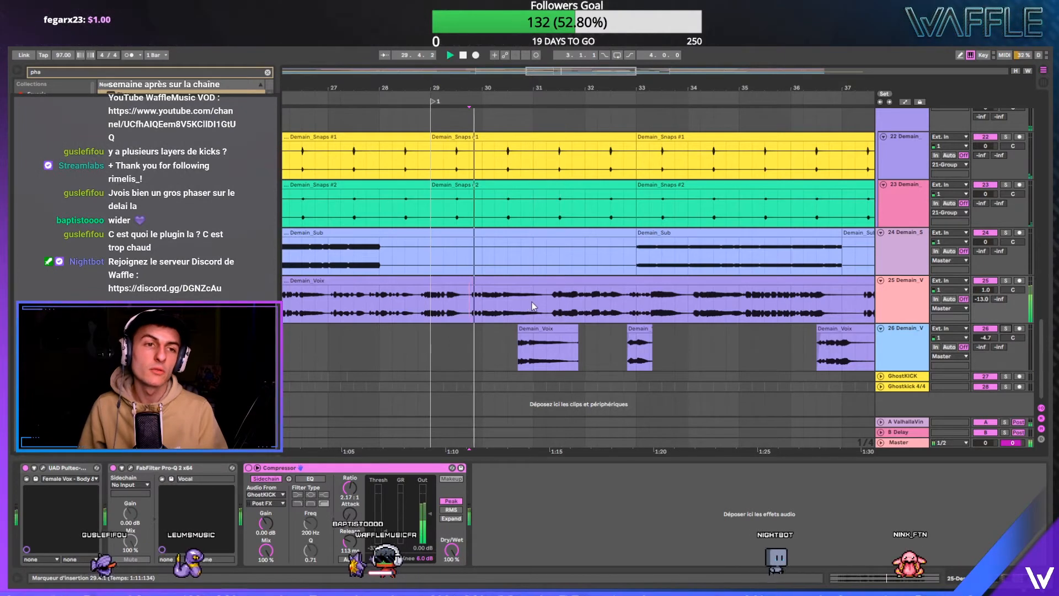
- Play the mix, lower track 26 to -6.2 dB, solo it and reopen its Manipulator
{"action": "key", "text": "space"}
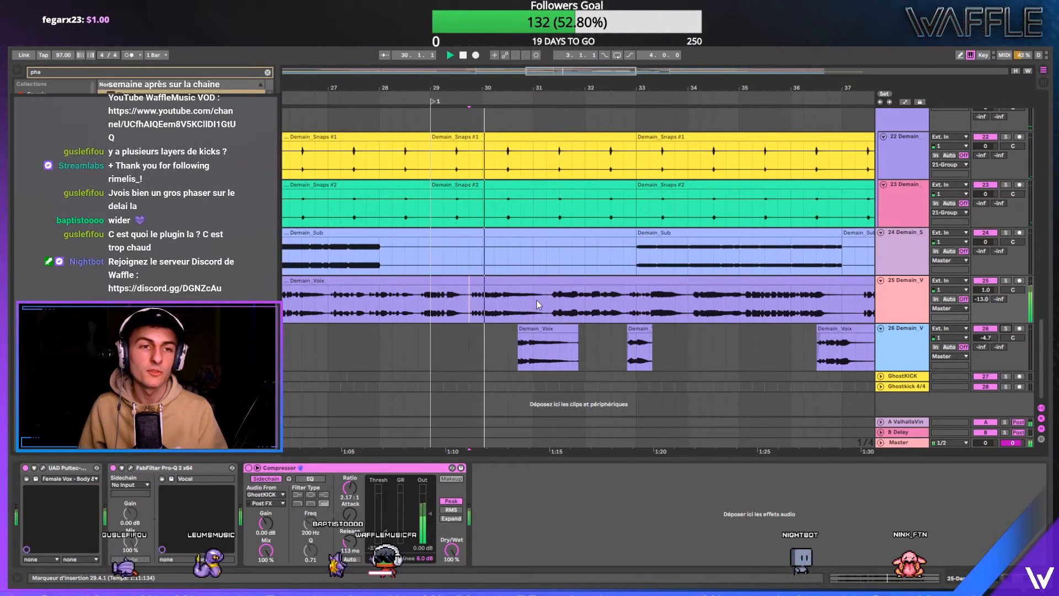
{"action": "left_click", "coordinate": [1005, 328]}
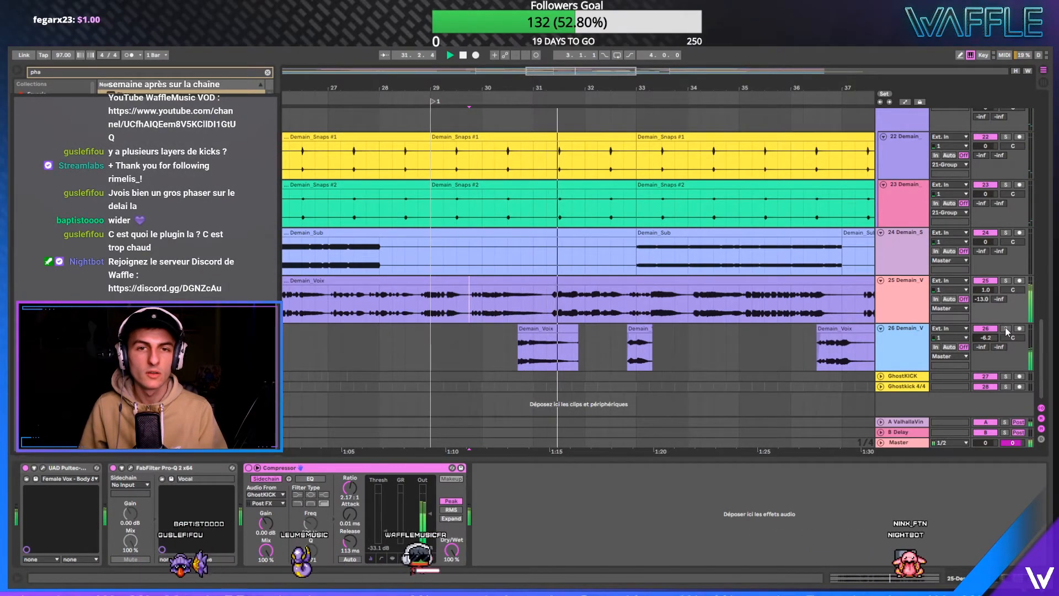
{"action": "key", "text": "space"}
{"action": "left_click", "coordinate": [917, 332]}
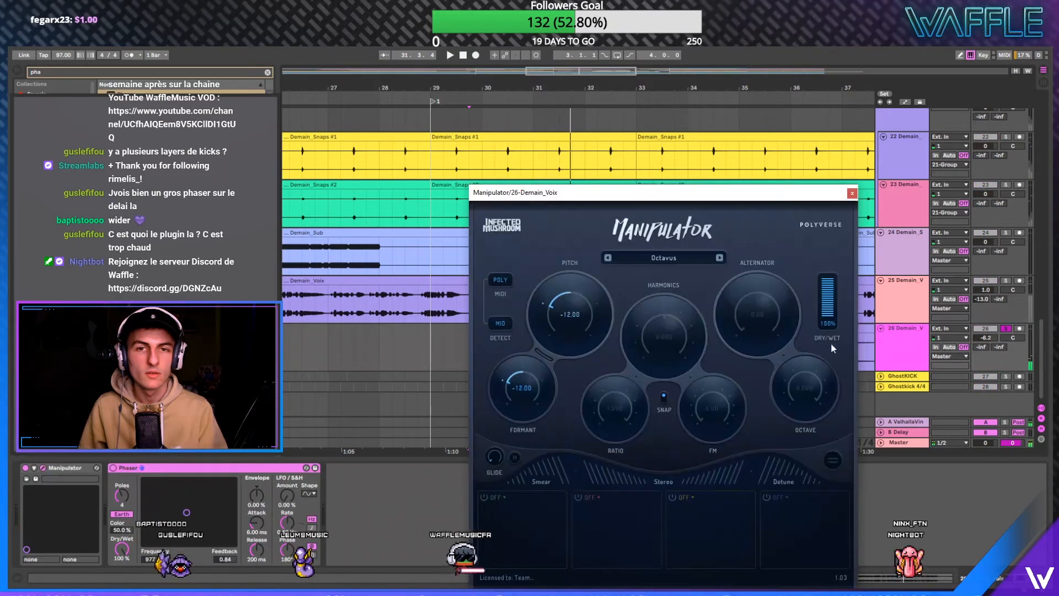
- Audition the Manipulator presets Hollow and Sub Octavus on the soloed track 26
{"action": "left_click", "coordinate": [718, 258]}
{"action": "key", "text": "space"}
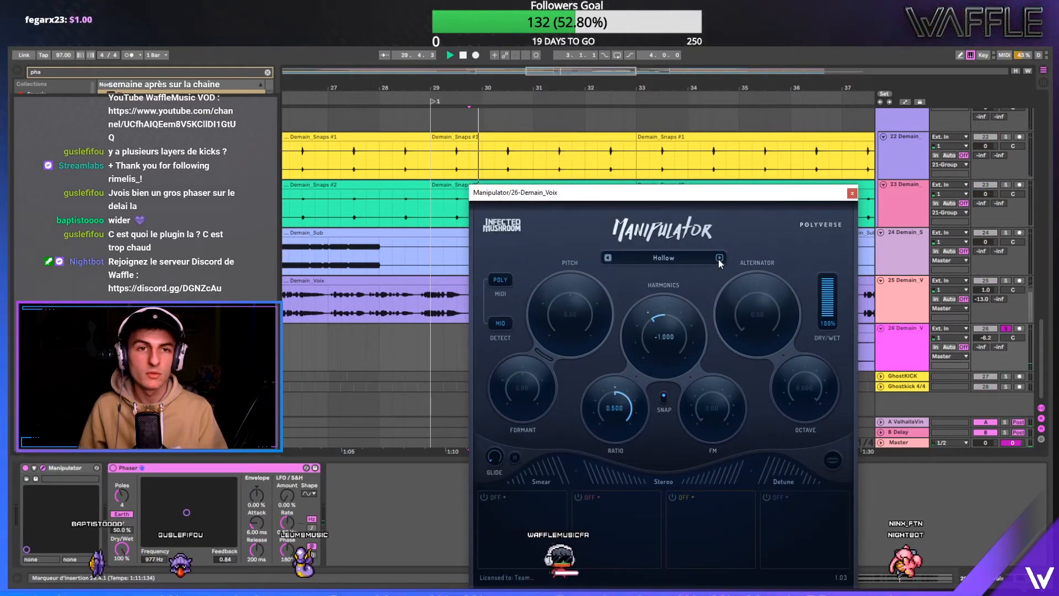
{"action": "left_click", "coordinate": [1006, 330]}
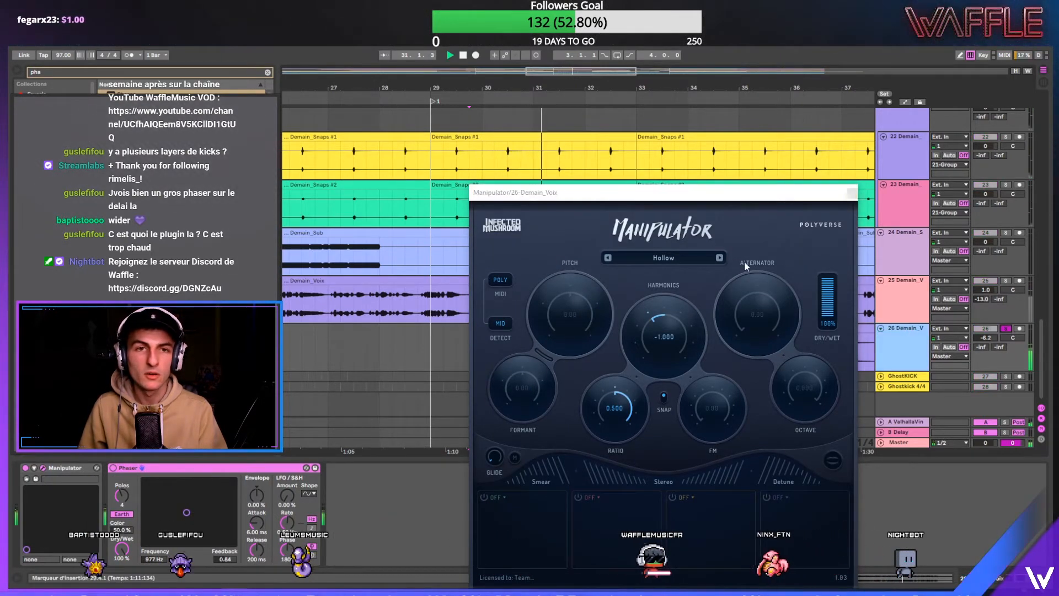
{"action": "left_click", "coordinate": [720, 258]}
{"action": "key", "text": "space"}
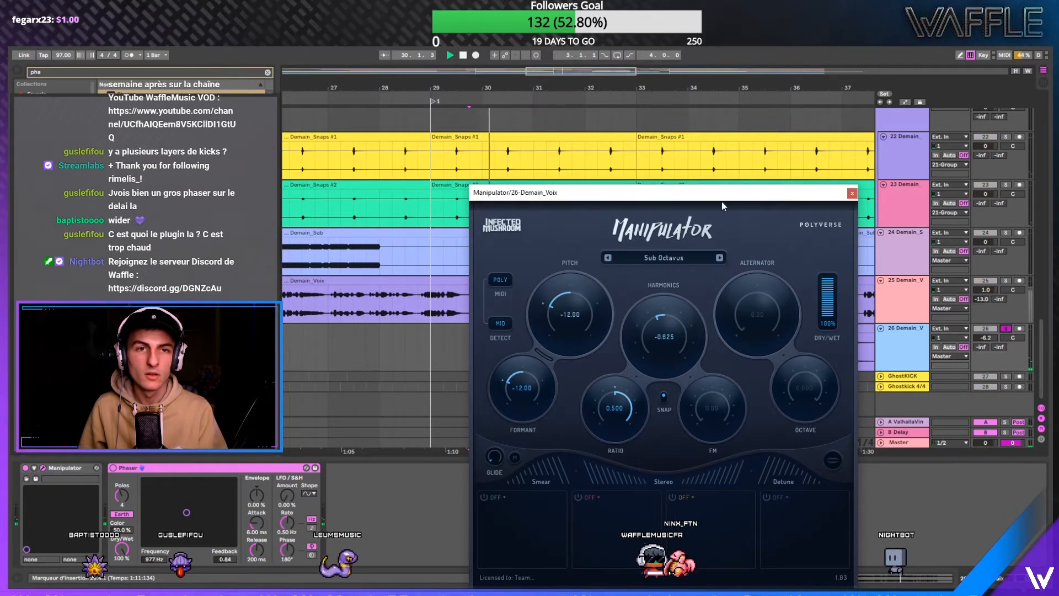
- Solo vocal track 25 alongside track 26 and listen to both from 30.3.1
{"action": "left_click_drag", "start_coordinate": [721, 193], "coordinate": [546, 375]}
{"action": "left_click", "coordinate": [1006, 281]}
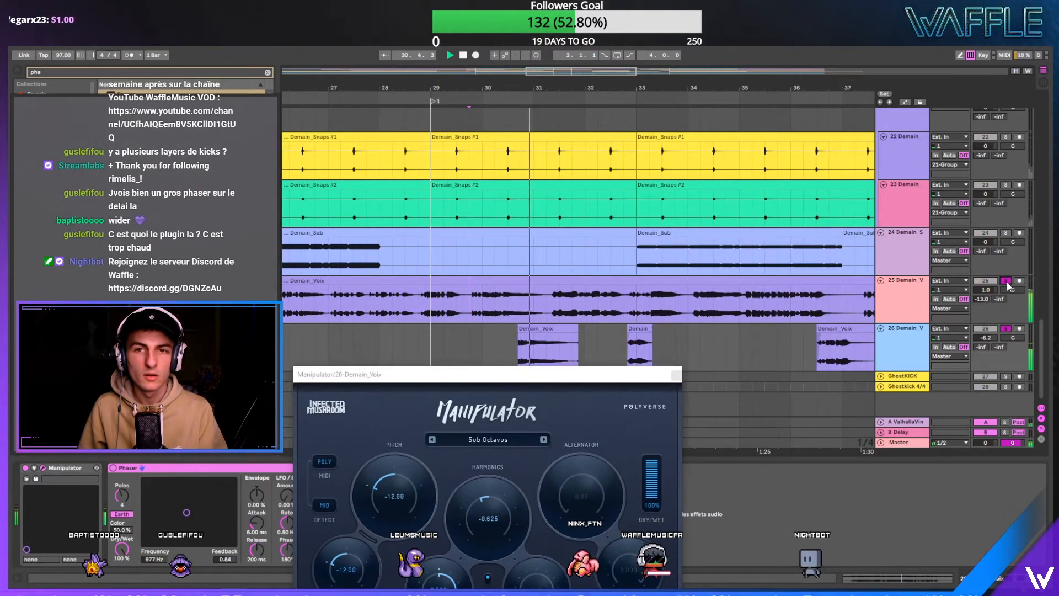
{"action": "left_click", "coordinate": [511, 316]}
{"action": "left_click", "coordinate": [850, 339]}
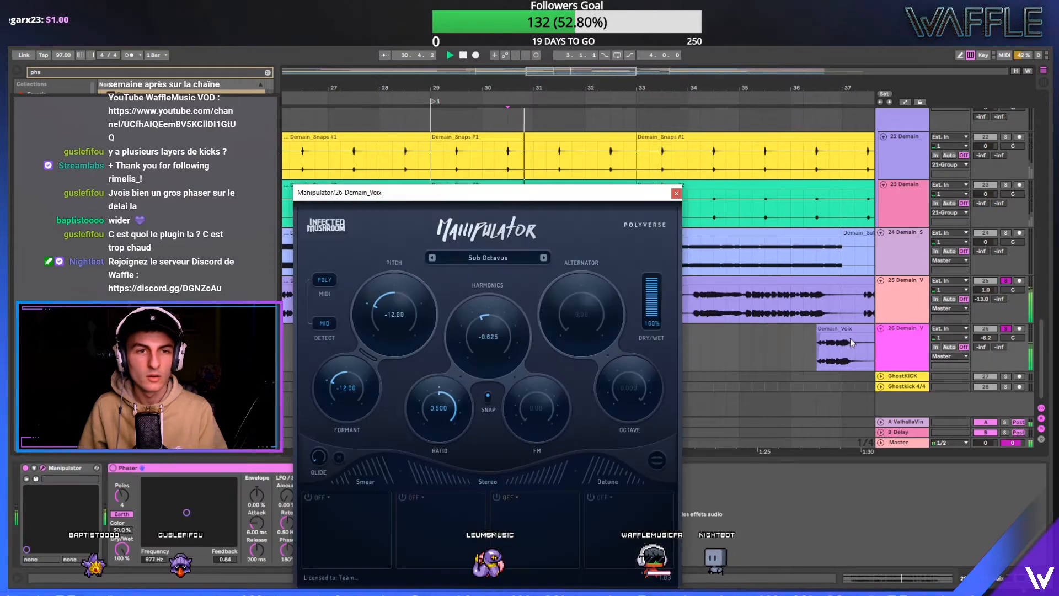
- Advance Manipulator to the Spooky preset and audition it with both vocal tracks soloed
{"action": "left_click", "coordinate": [543, 257]}
{"action": "left_click", "coordinate": [542, 258]}
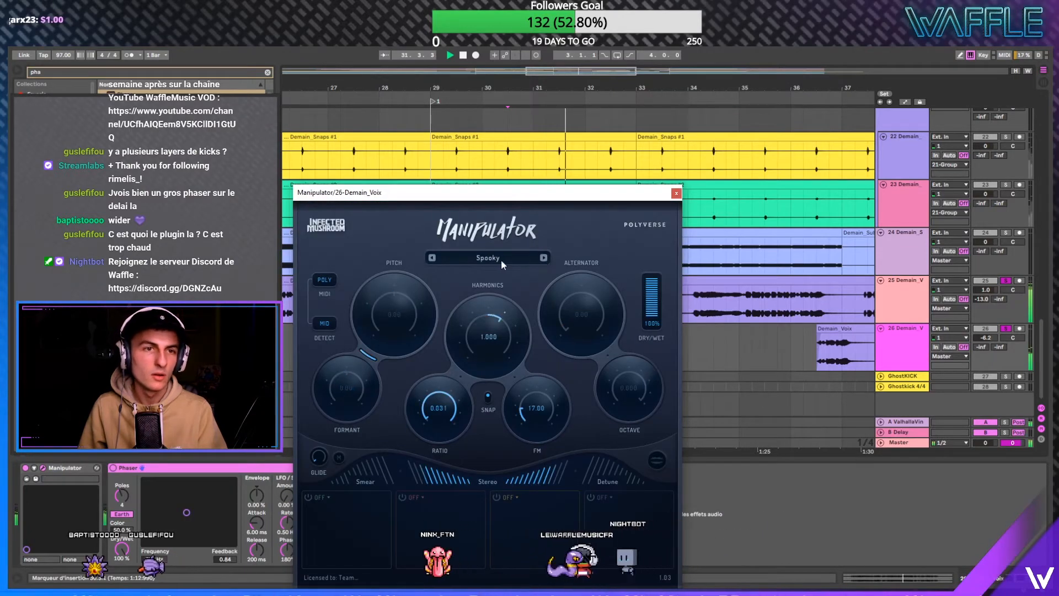
{"action": "left_click", "coordinate": [499, 258]}
{"action": "left_click", "coordinate": [574, 215]}
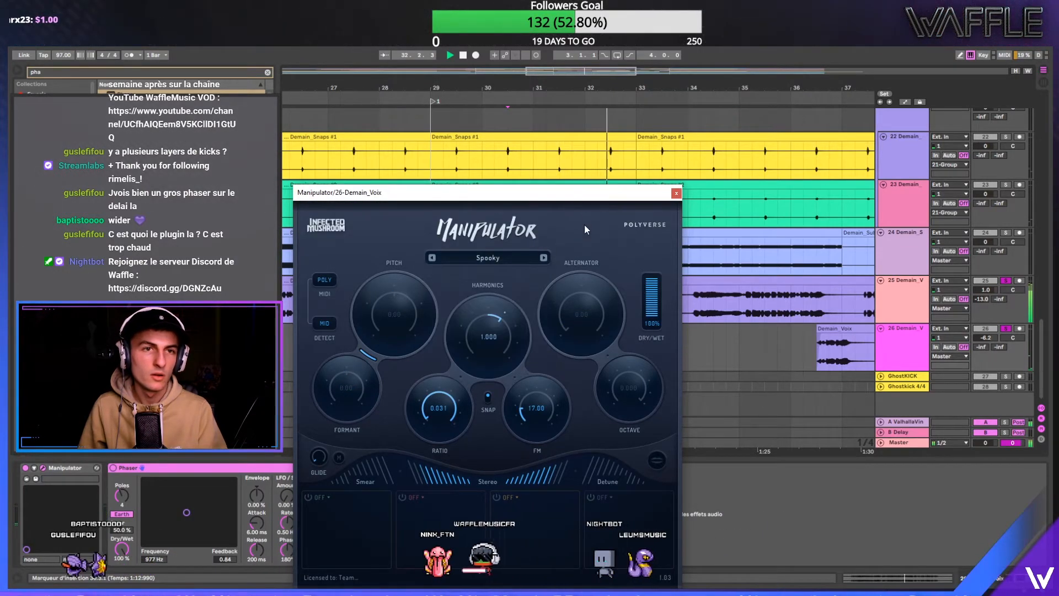
{"action": "left_click_drag", "start_coordinate": [584, 192], "coordinate": [624, 362]}
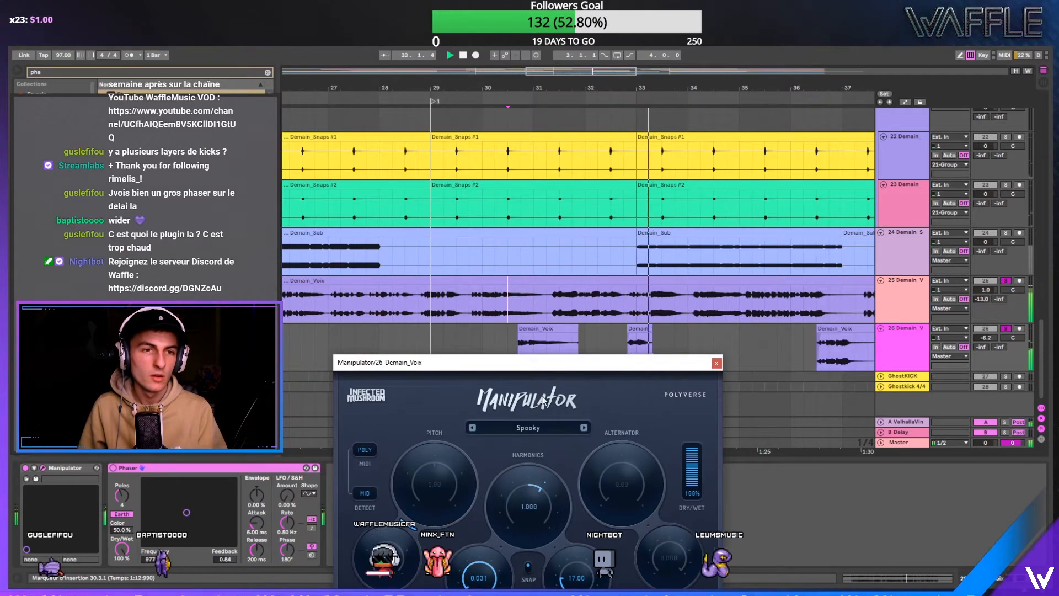
- Audition the Subtle preset John in Manipulator, then load Barry, close the plug-in and stop playback
{"action": "left_click", "coordinate": [537, 432]}
{"action": "mouse_move", "coordinate": [532, 466]}
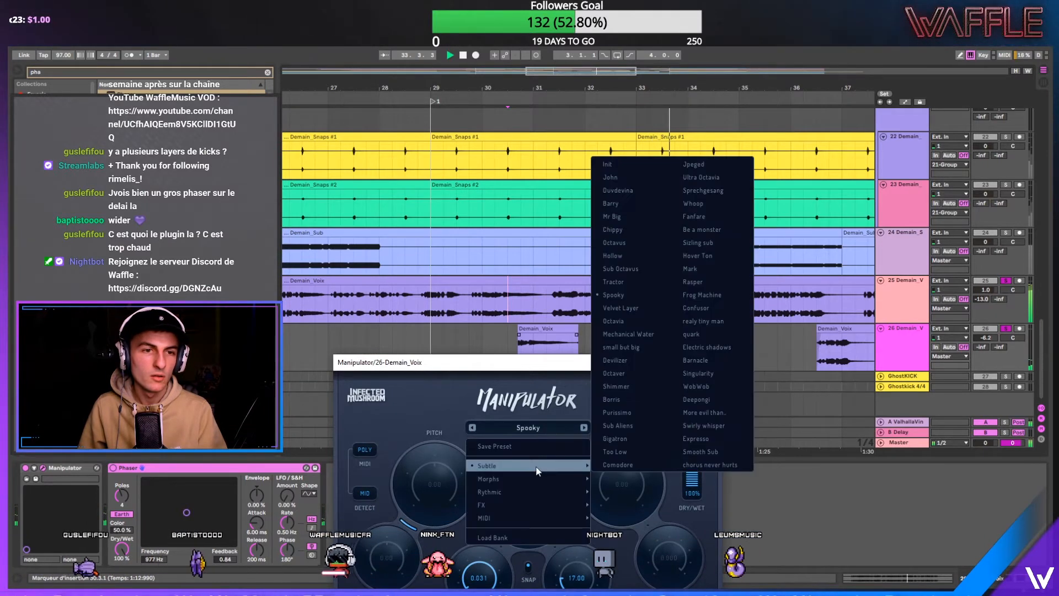
{"action": "left_click", "coordinate": [631, 177]}
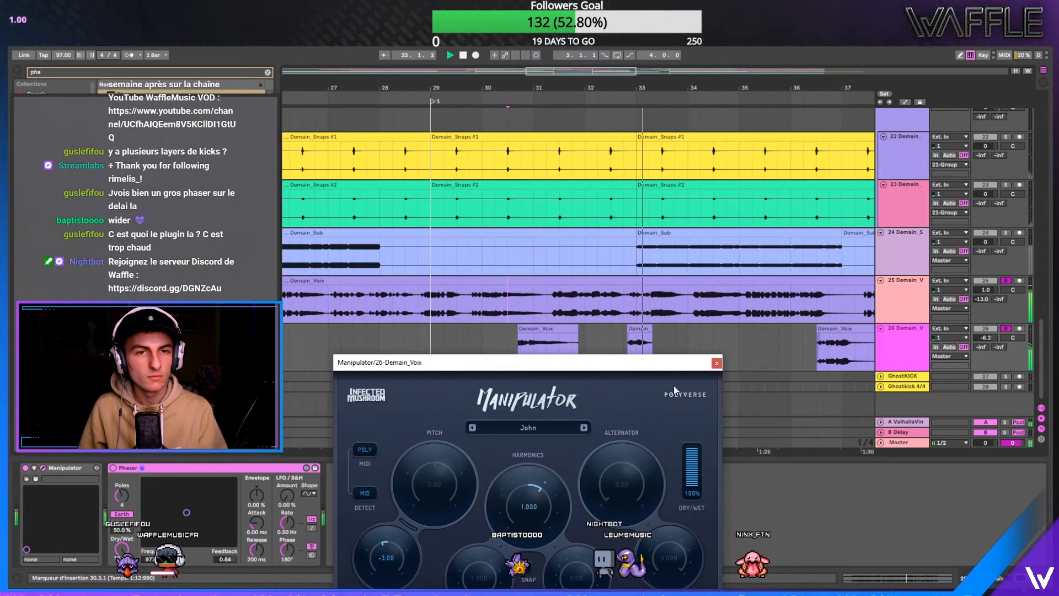
{"action": "left_click", "coordinate": [583, 428]}
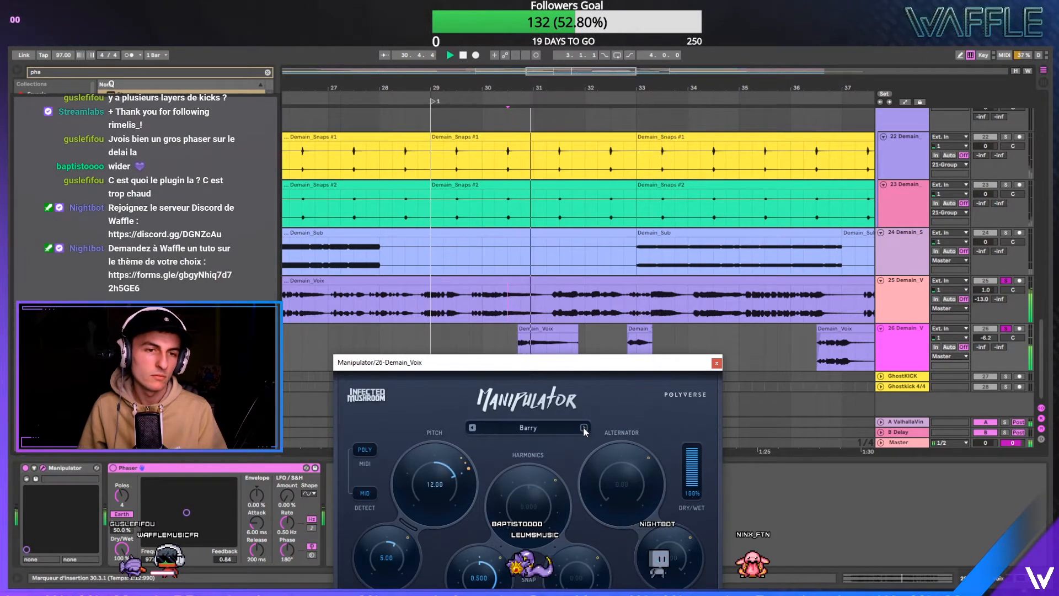
{"action": "left_click", "coordinate": [717, 365]}
{"action": "key", "text": "space"}
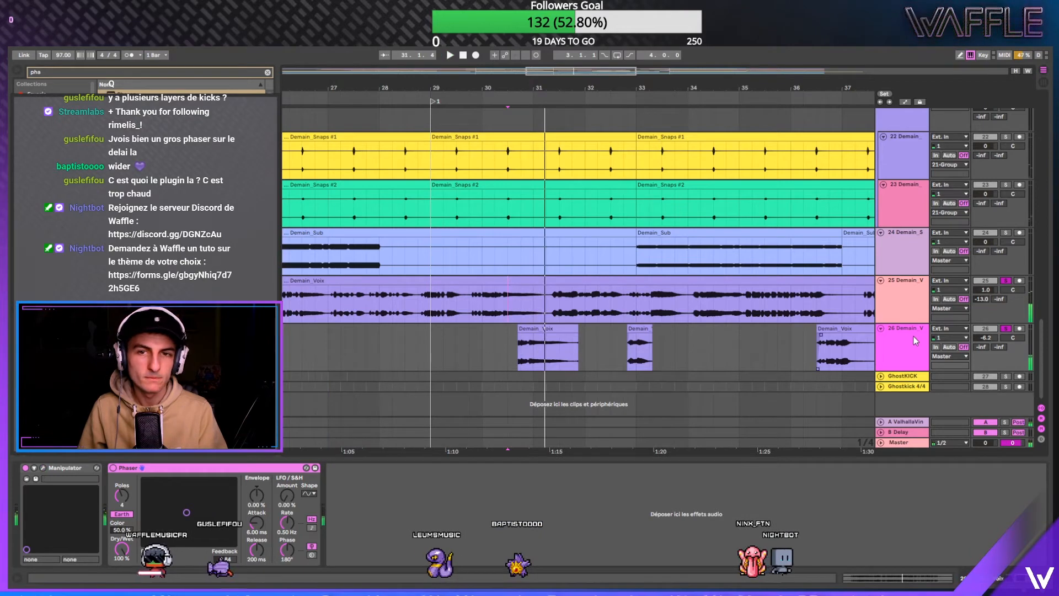
- Unsolo the vocal tracks, raise the Stereo amount in track 26's Manipulator and listen in the full mix
{"action": "left_click", "coordinate": [1005, 329]}
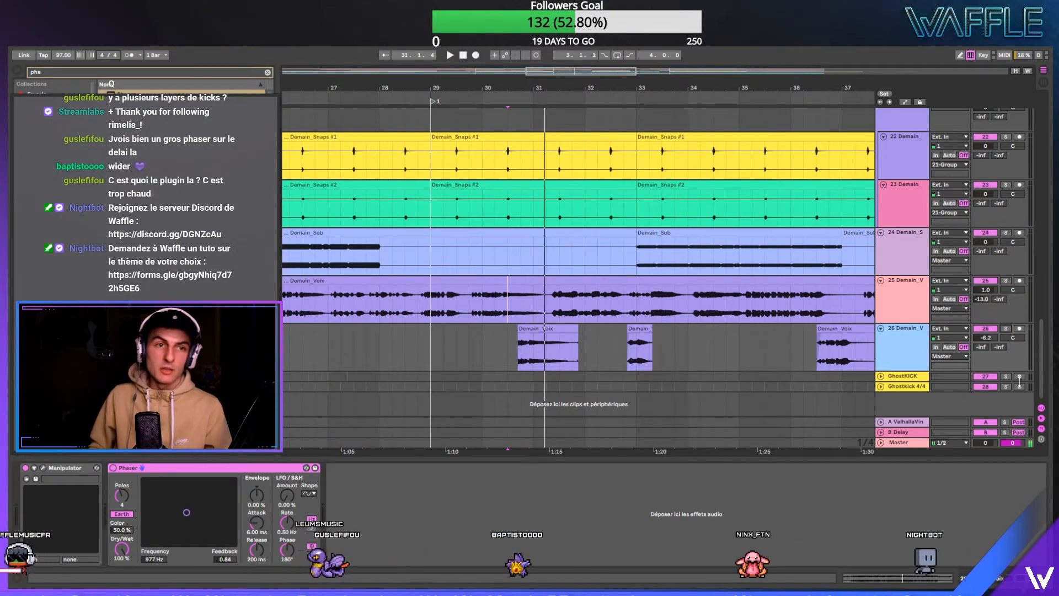
{"action": "left_click", "coordinate": [900, 338]}
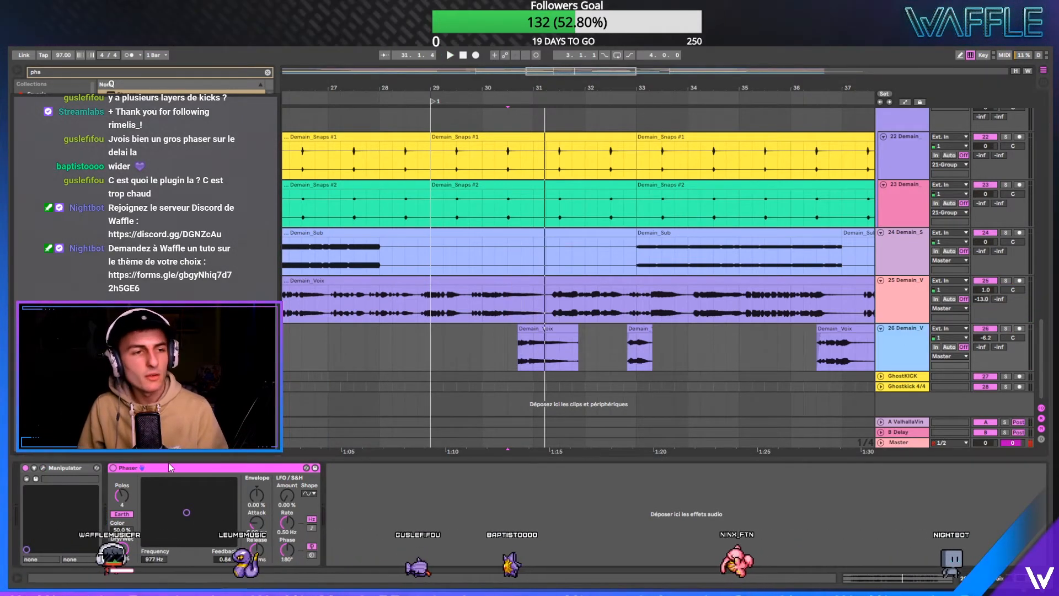
{"action": "left_click", "coordinate": [44, 468]}
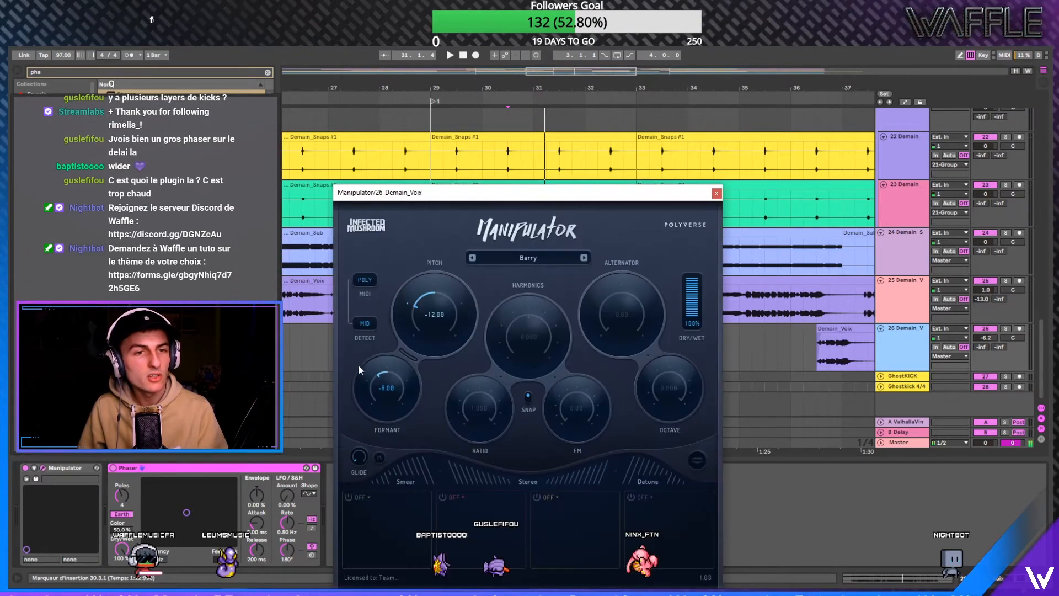
{"action": "left_click_drag", "start_coordinate": [570, 479], "coordinate": [585, 481]}
{"action": "key", "text": "space"}
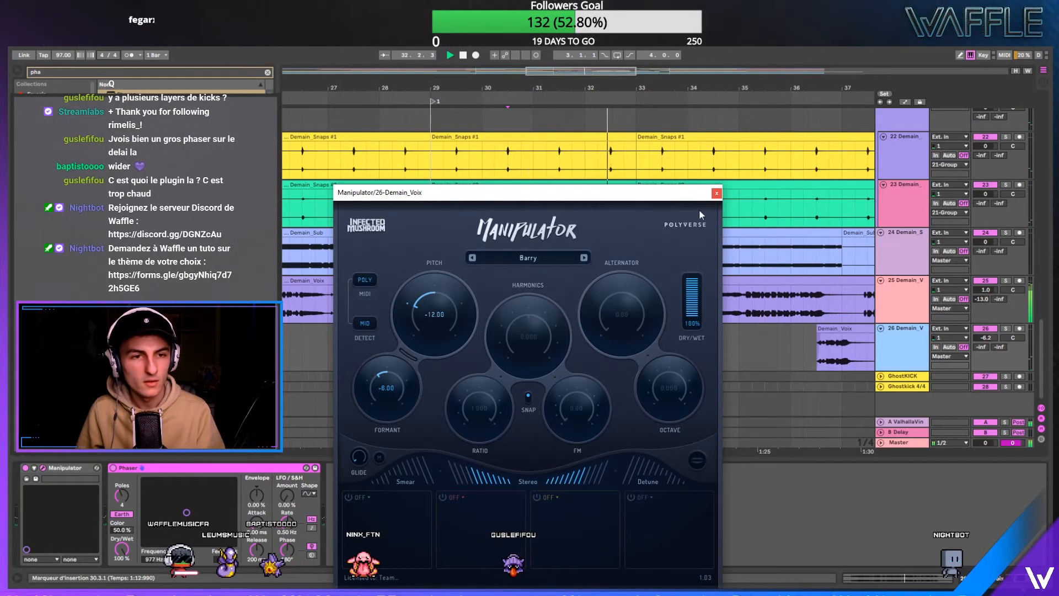
{"action": "left_click", "coordinate": [718, 194]}
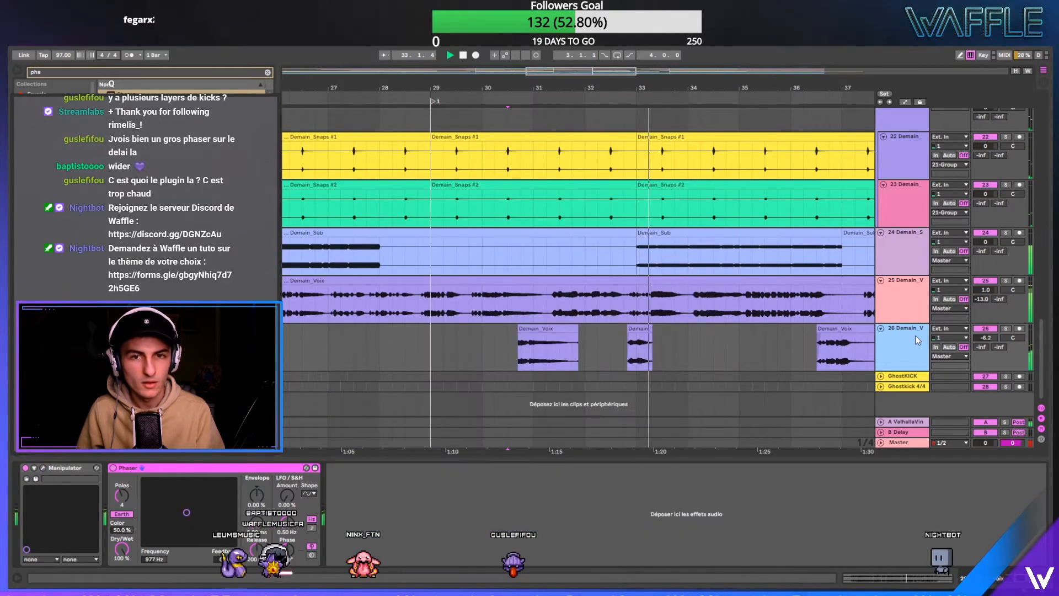
{"action": "key", "text": "space"}
- Copy the sidechain Compressor from track 25 to track 26 and insert ValhallaVintageVerb between Phaser and Compressor
{"action": "left_click", "coordinate": [915, 285]}
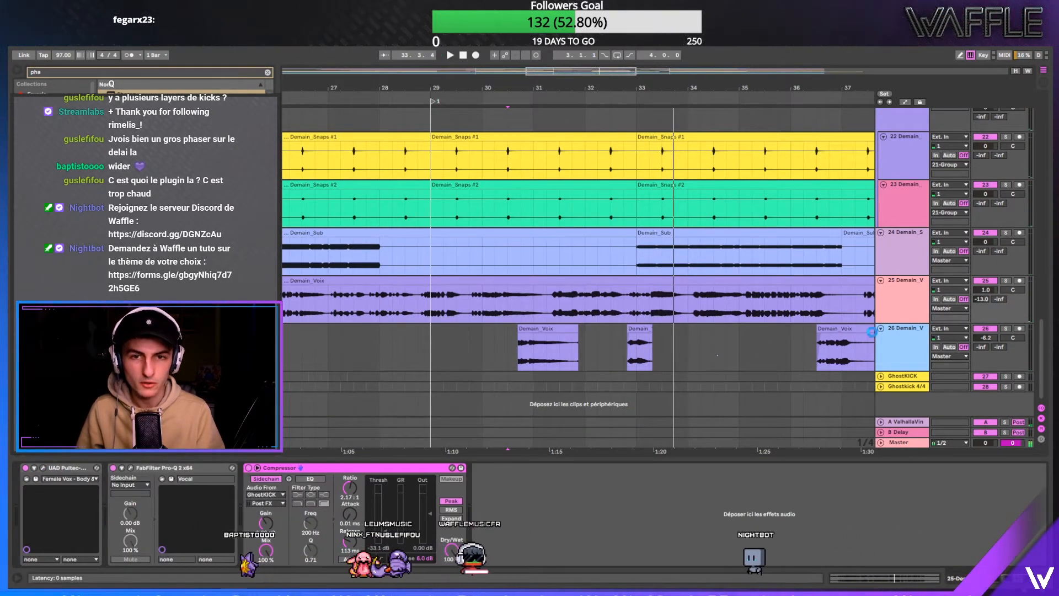
{"action": "left_click", "coordinate": [905, 338]}
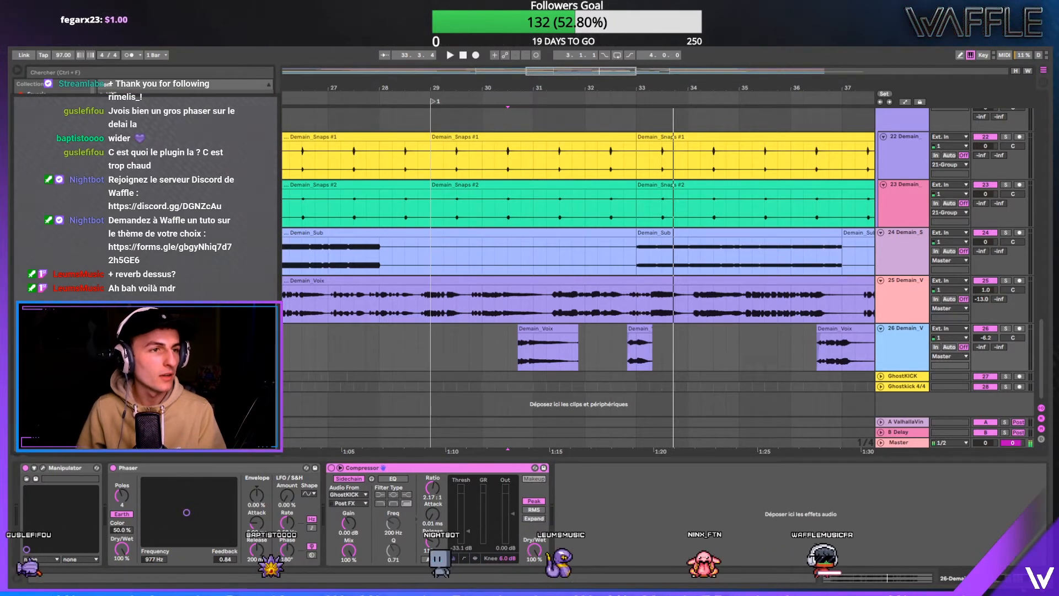
{"action": "left_click_drag", "start_coordinate": [514, 454], "coordinate": [373, 477]}
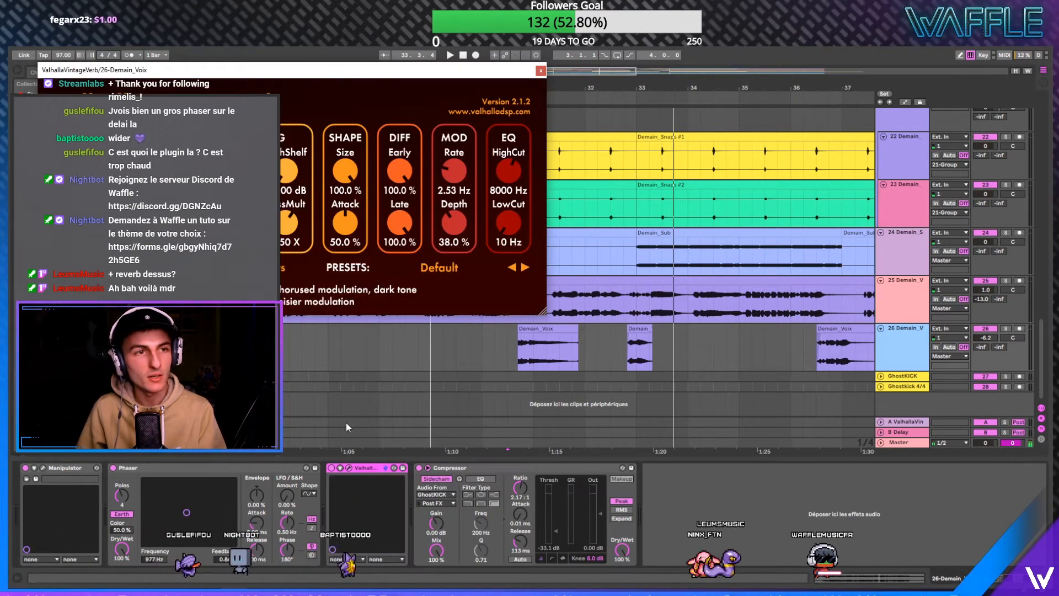
- Set ValhallaVintageVerb on track 26 to Size 81.6 %, Early 83.2 % and Late 78.0 % while checking it in the mix
{"action": "key", "text": "space"}
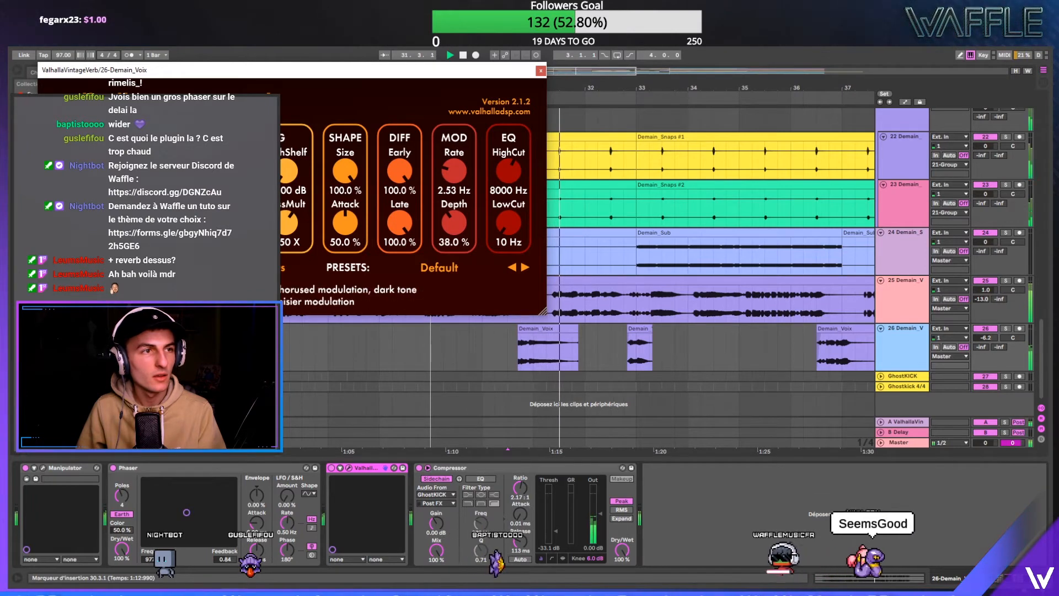
{"action": "key", "text": "space"}
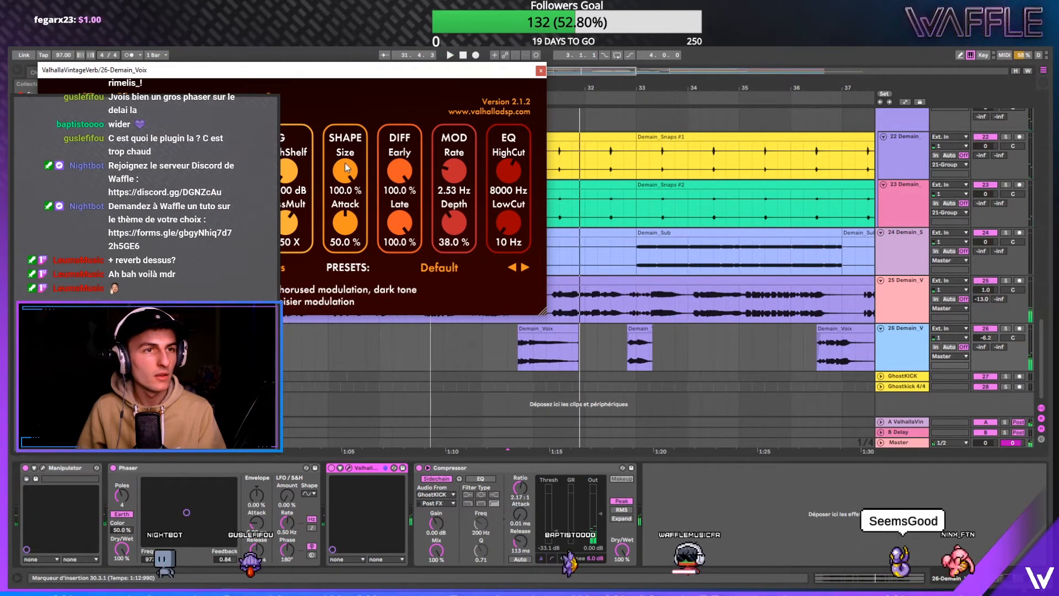
{"action": "left_click_drag", "start_coordinate": [346, 163], "coordinate": [408, 204]}
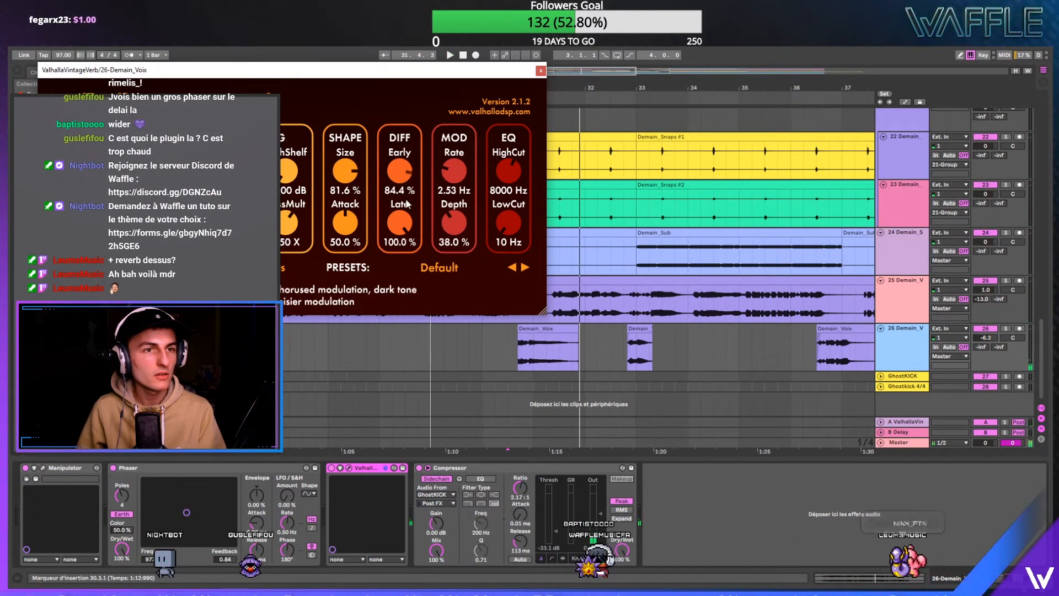
{"action": "key", "text": "space"}
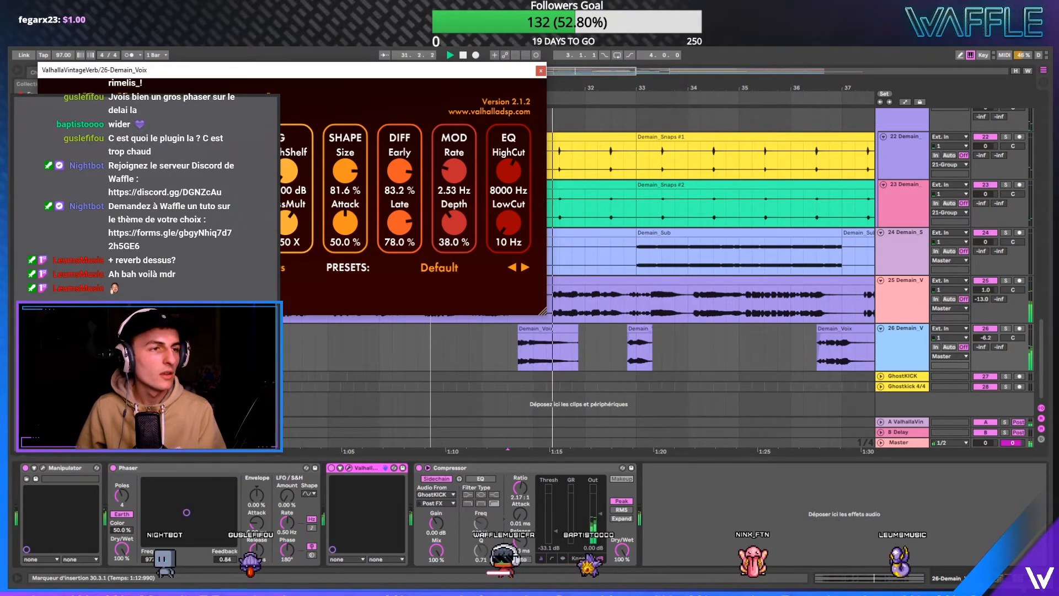
{"action": "key", "text": "space"}
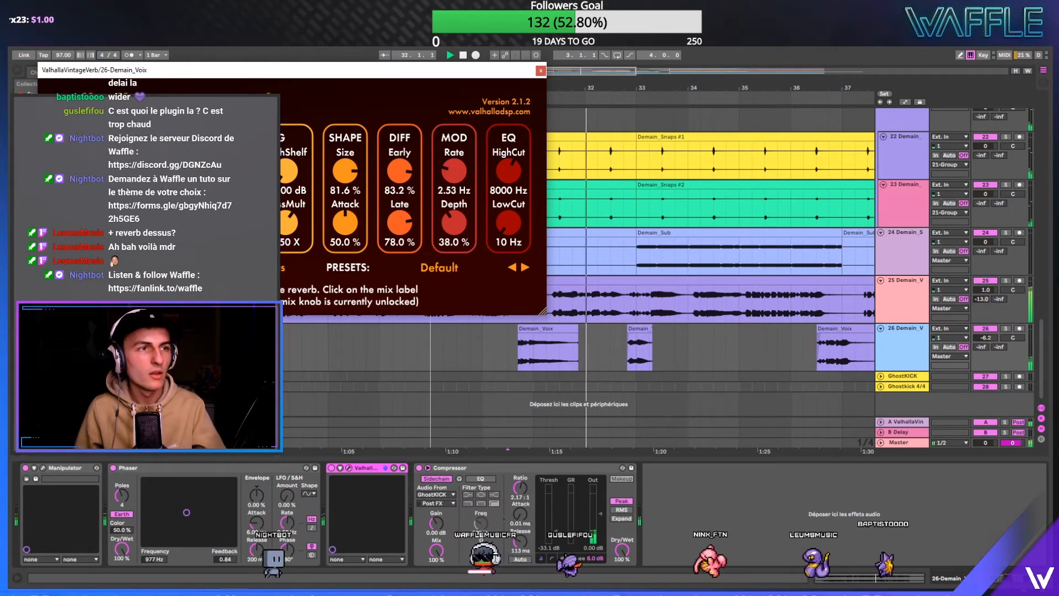
{"action": "left_click", "coordinate": [541, 70]}
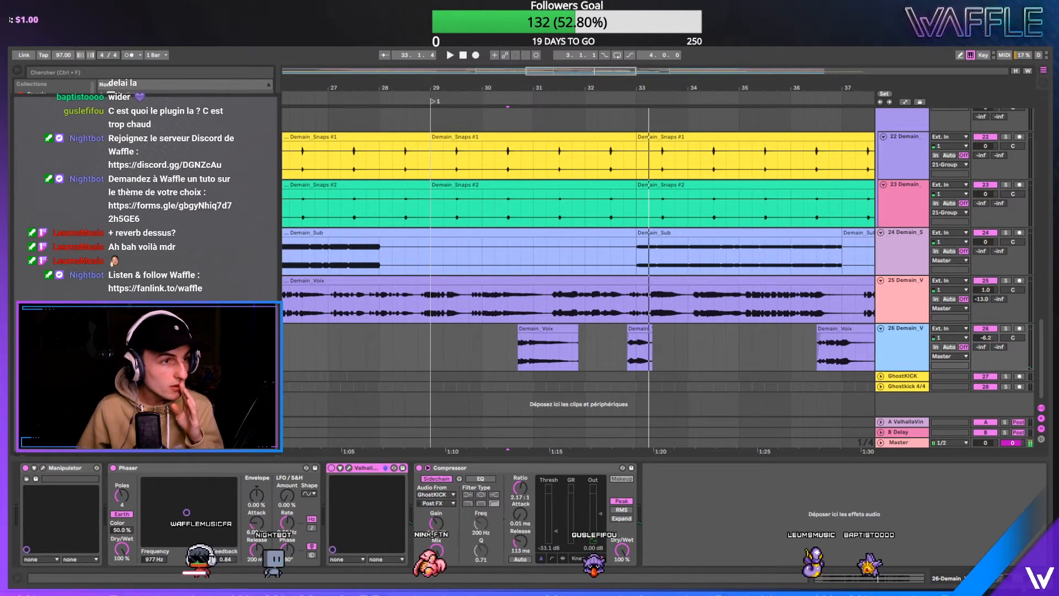
- Add Auto Pan after the Compressor on track 26, set rate 0.05 Hz and amount 100 %, and listen from 30.3.1
{"action": "left_click_drag", "start_coordinate": [645, 351], "coordinate": [645, 351]}
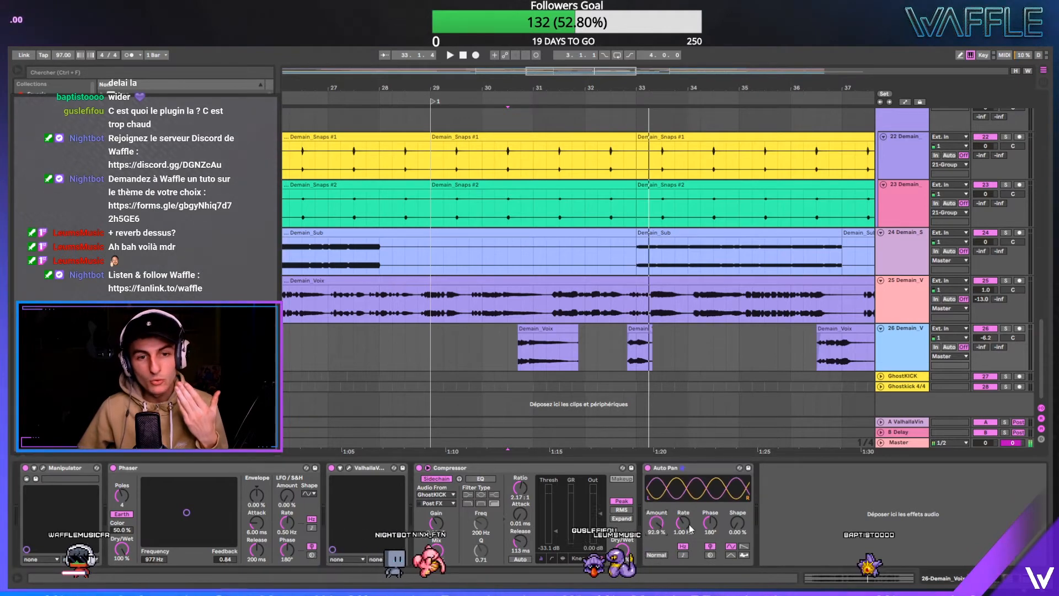
{"action": "left_click_drag", "start_coordinate": [683, 522], "coordinate": [655, 531]}
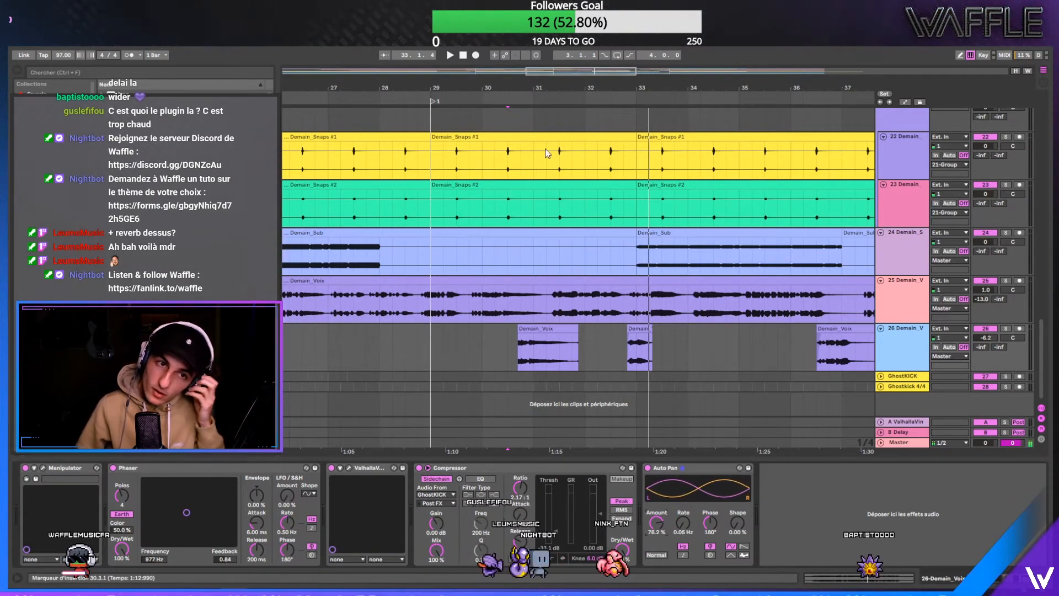
{"action": "key", "text": "space"}
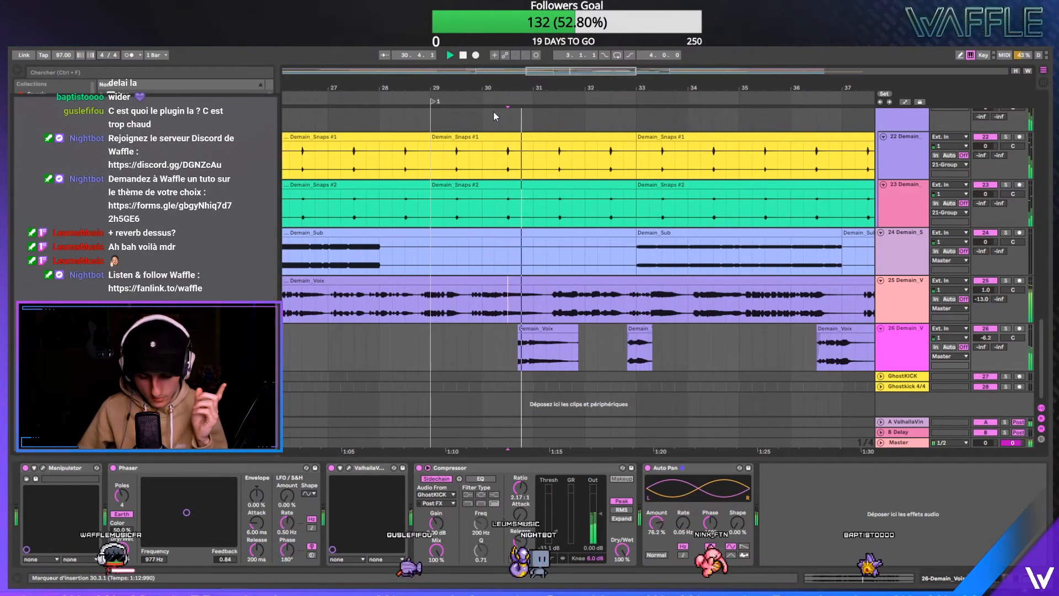
{"action": "left_click_drag", "start_coordinate": [655, 522], "coordinate": [656, 510]}
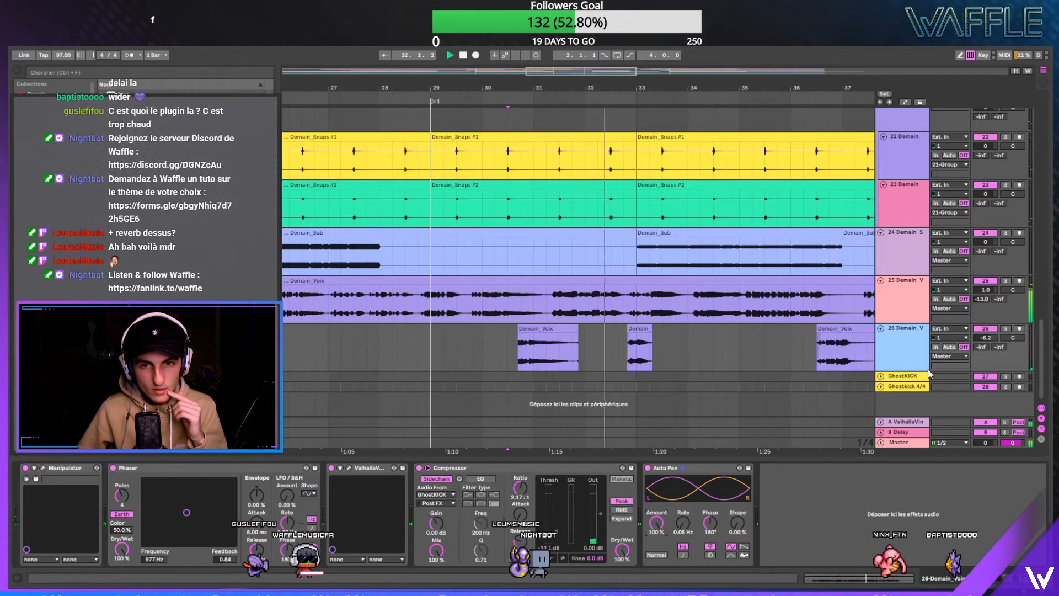
{"action": "left_click", "coordinate": [908, 343]}
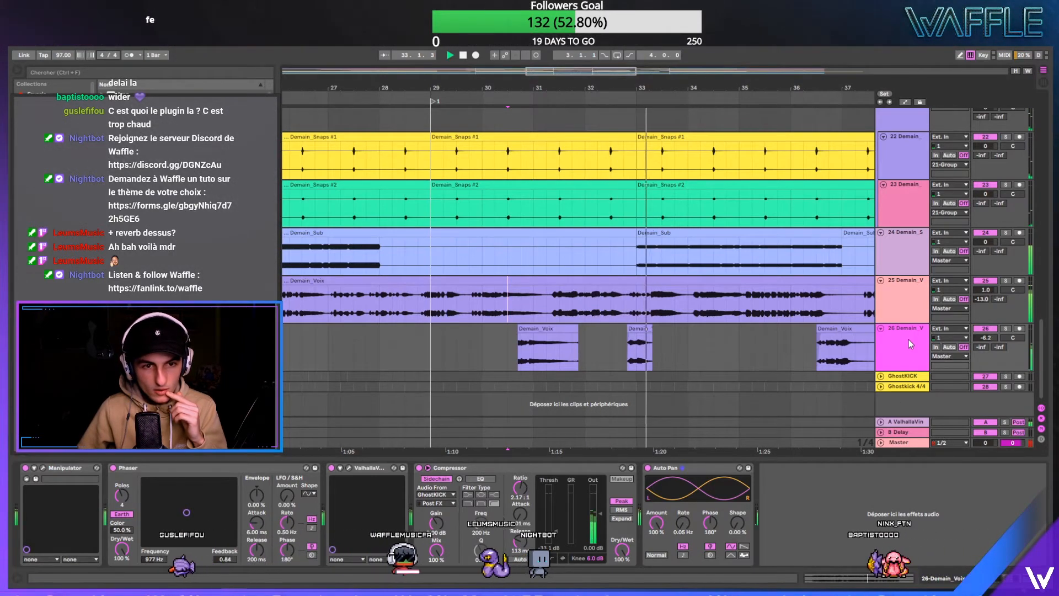
{"action": "left_click", "coordinate": [527, 338]}
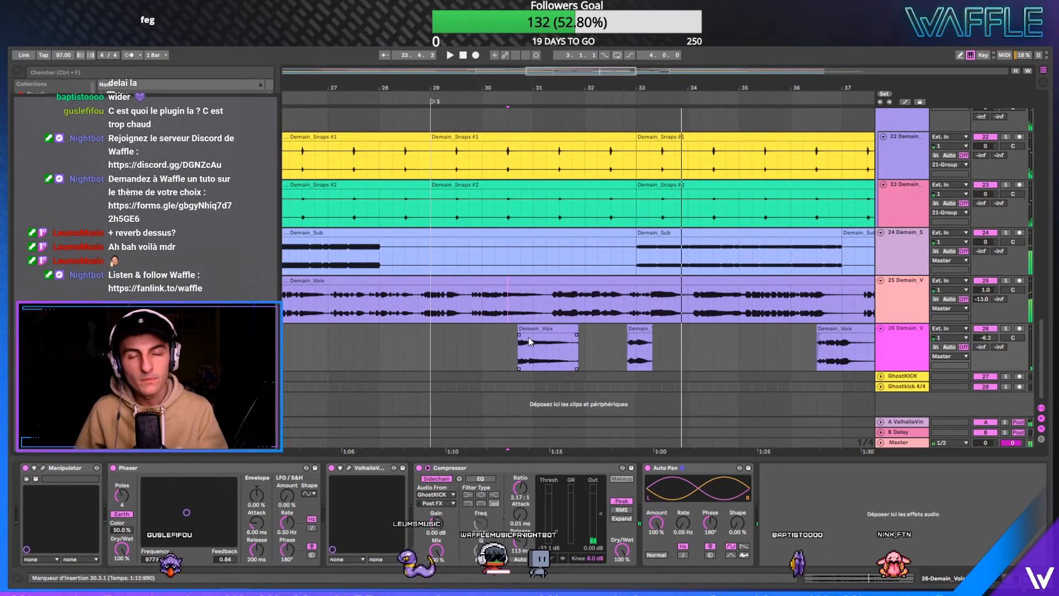
- Play the mix from the first delayed vocal clip at 30.3.4 to check the processed vocal, and select lead vocal track 25
{"action": "left_click", "coordinate": [535, 329]}
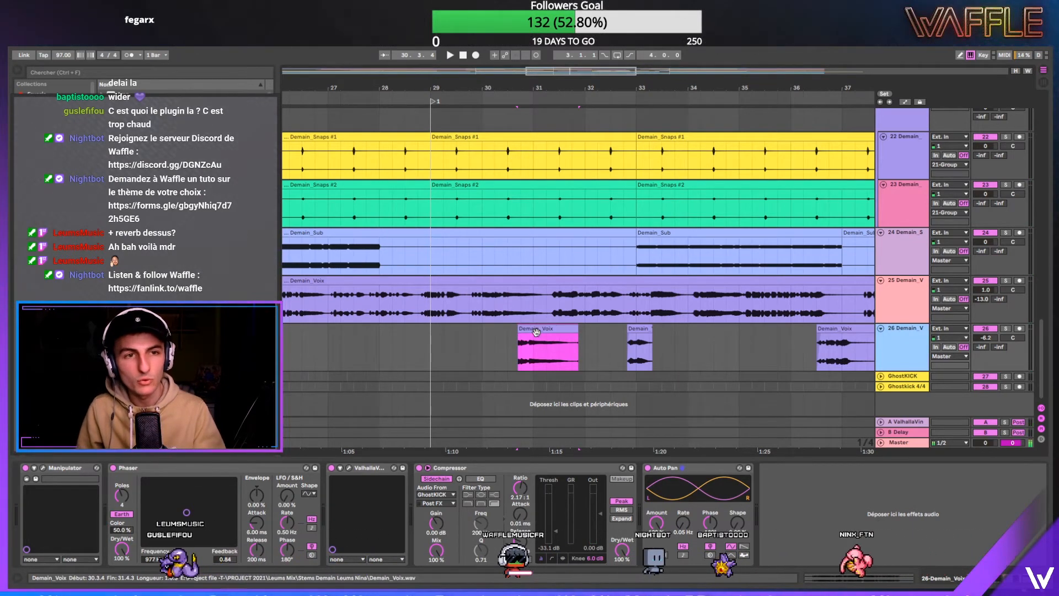
{"action": "left_click", "coordinate": [536, 332]}
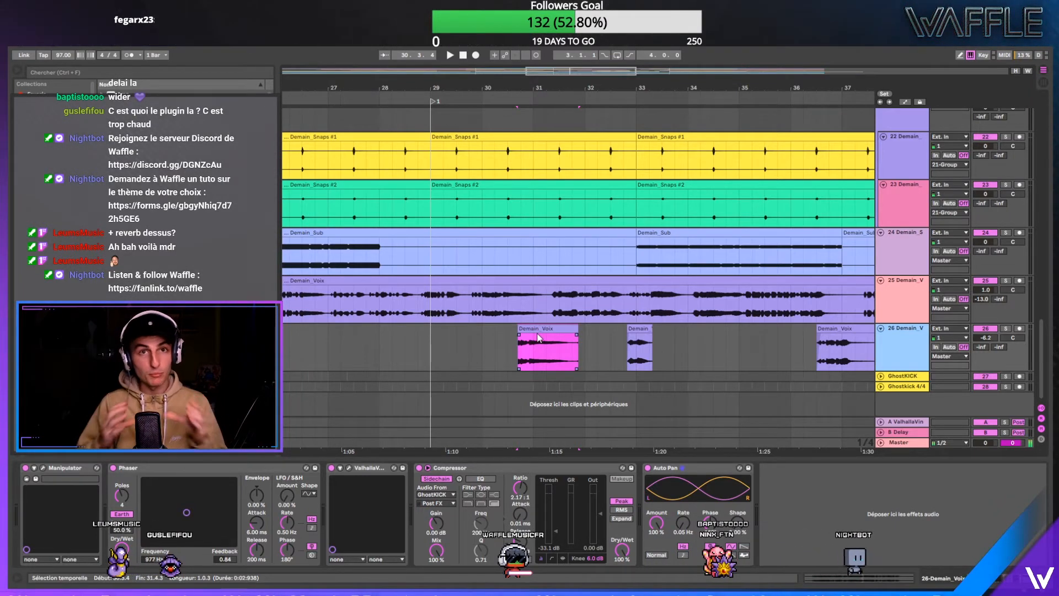
{"action": "key", "text": "space"}
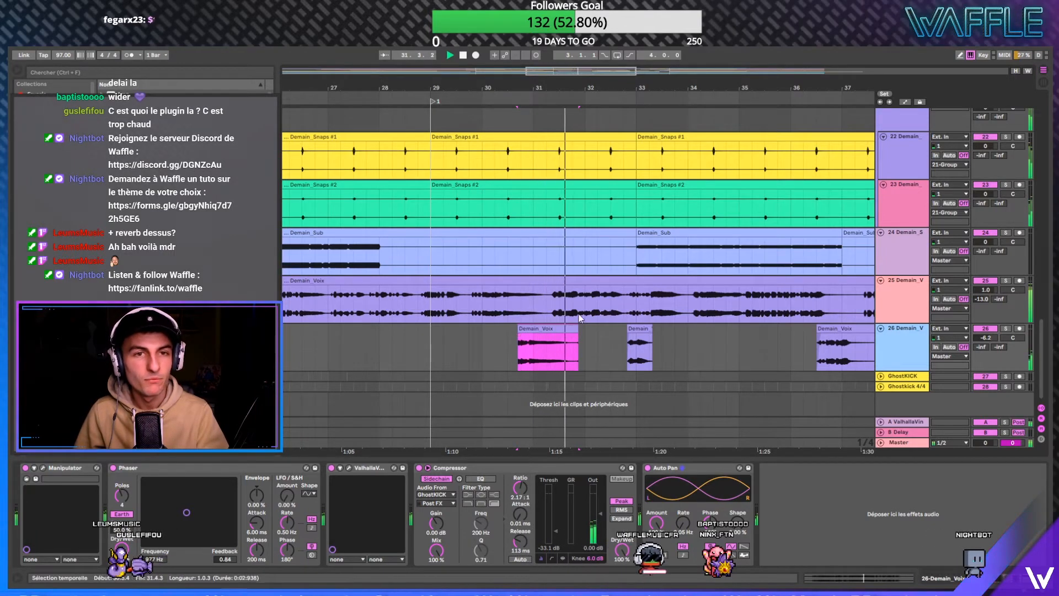
{"action": "left_click", "coordinate": [915, 281]}
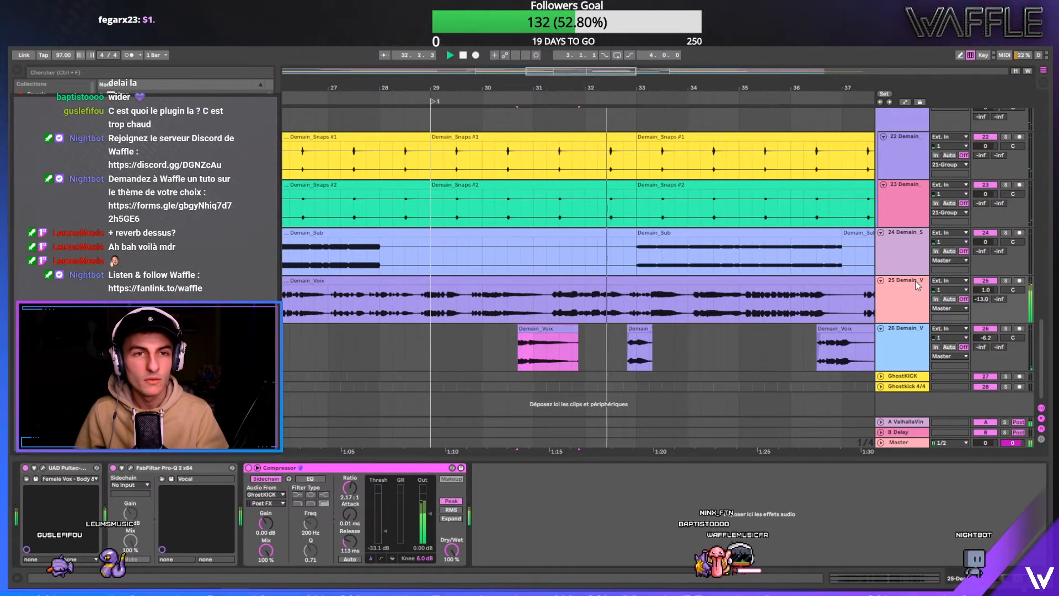
{"action": "key", "text": "minus"}
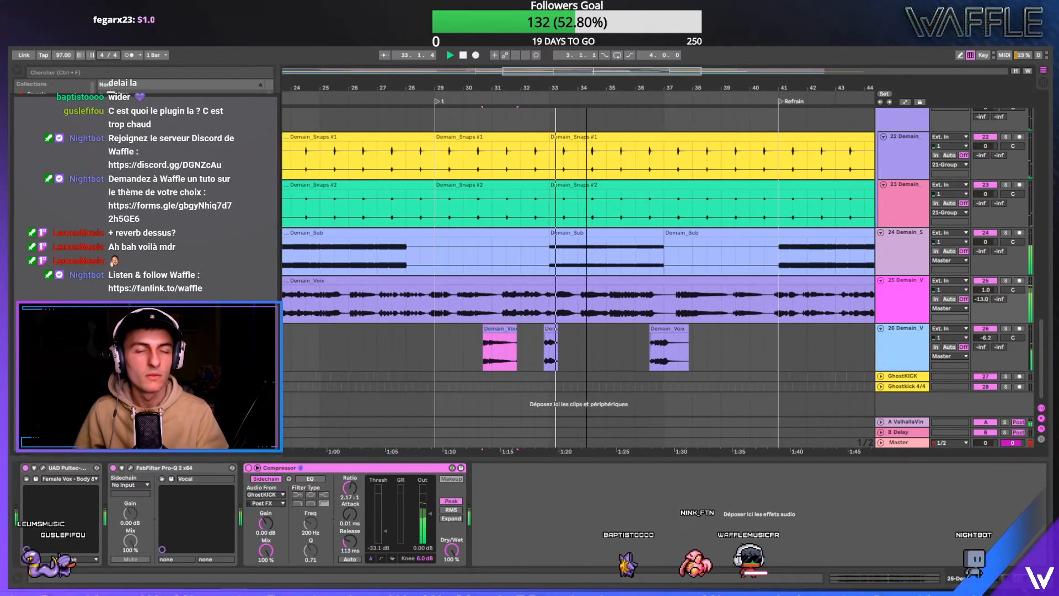
{"action": "key", "text": "plus"}
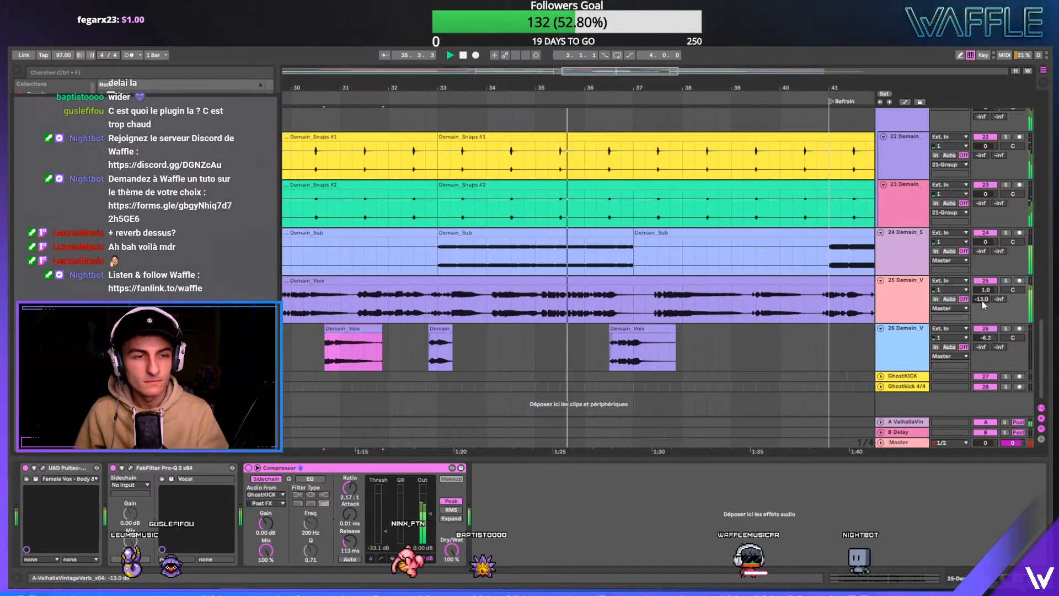
- Automate track 25's A-ValhallaVintageVerb send with short rises around bars 36.4, 38.2 and 40, the second peaking at about -8 dB
{"action": "key", "text": "a"}
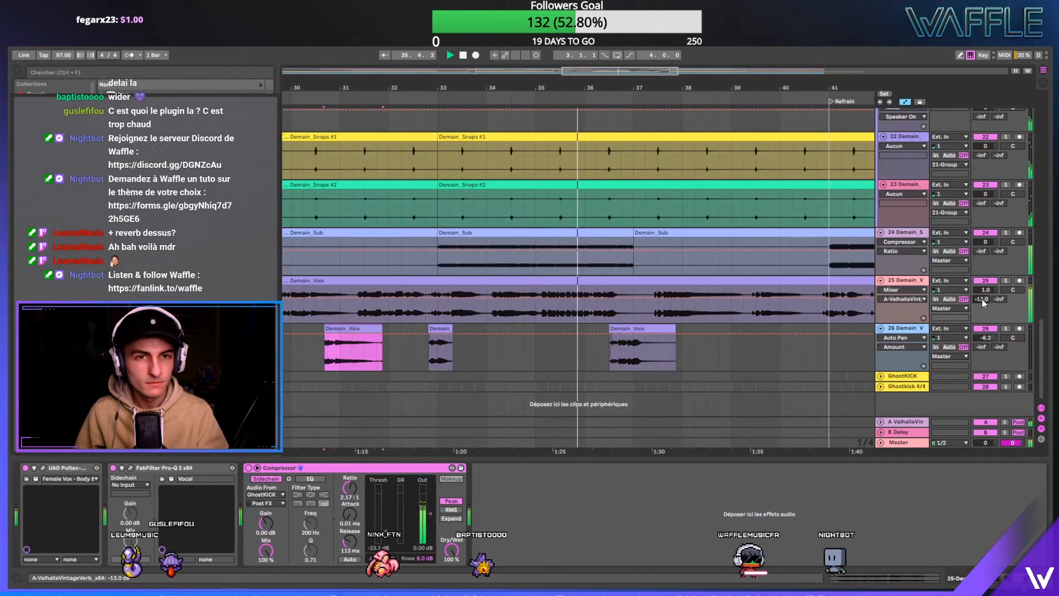
{"action": "left_click", "coordinate": [609, 312]}
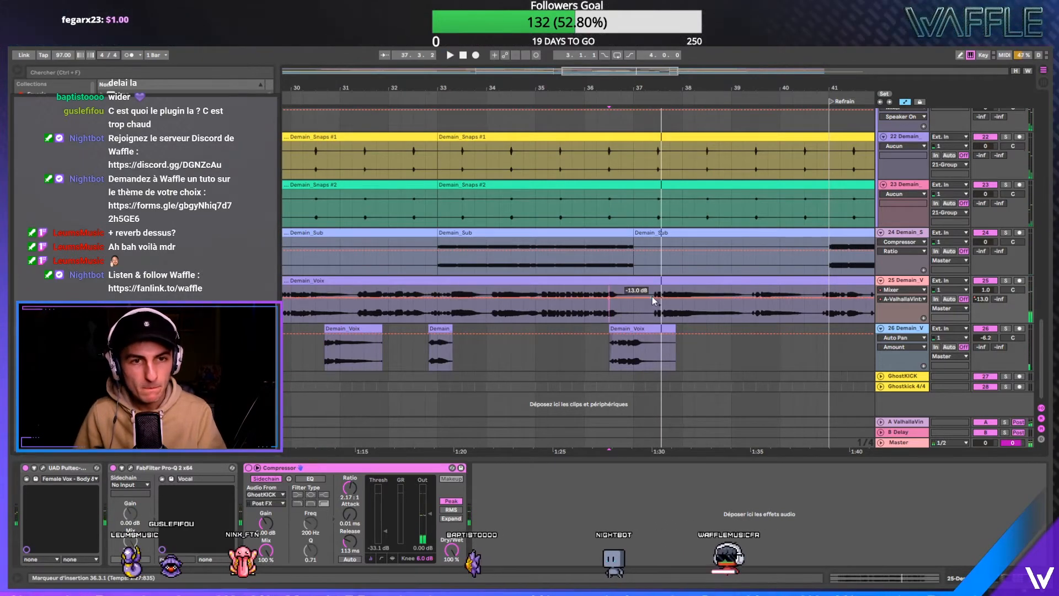
{"action": "left_click_drag", "start_coordinate": [622, 298], "coordinate": [620, 290]}
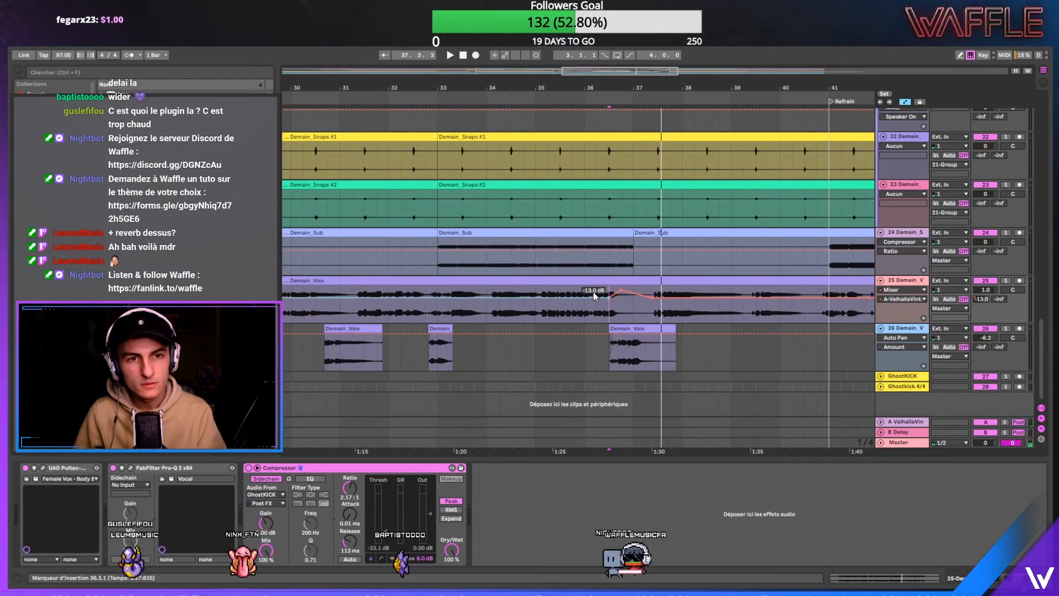
{"action": "left_click", "coordinate": [595, 312]}
{"action": "key", "text": "space"}
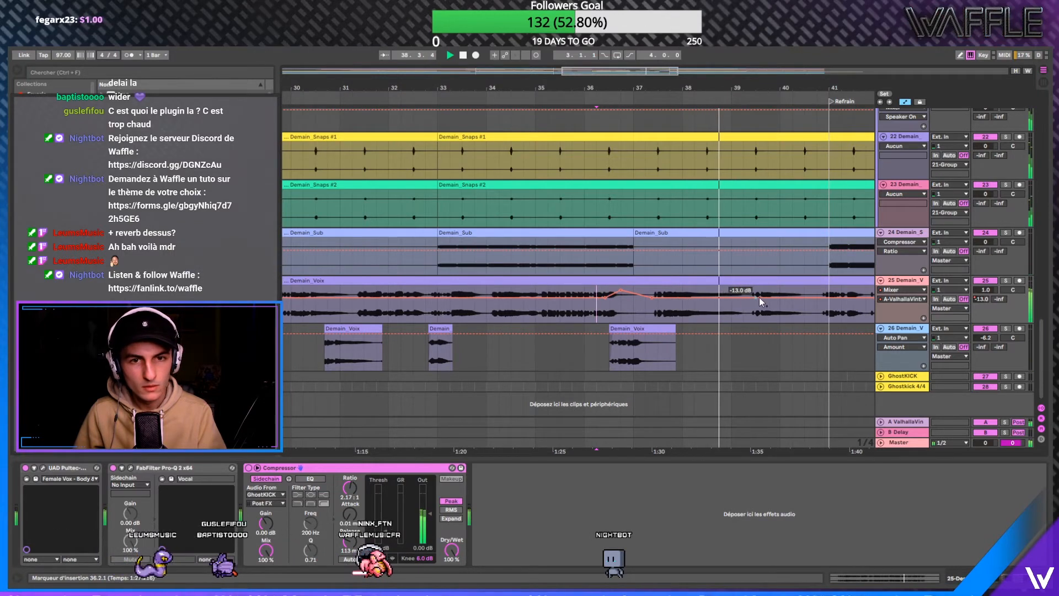
{"action": "left_click_drag", "start_coordinate": [696, 298], "coordinate": [694, 292]}
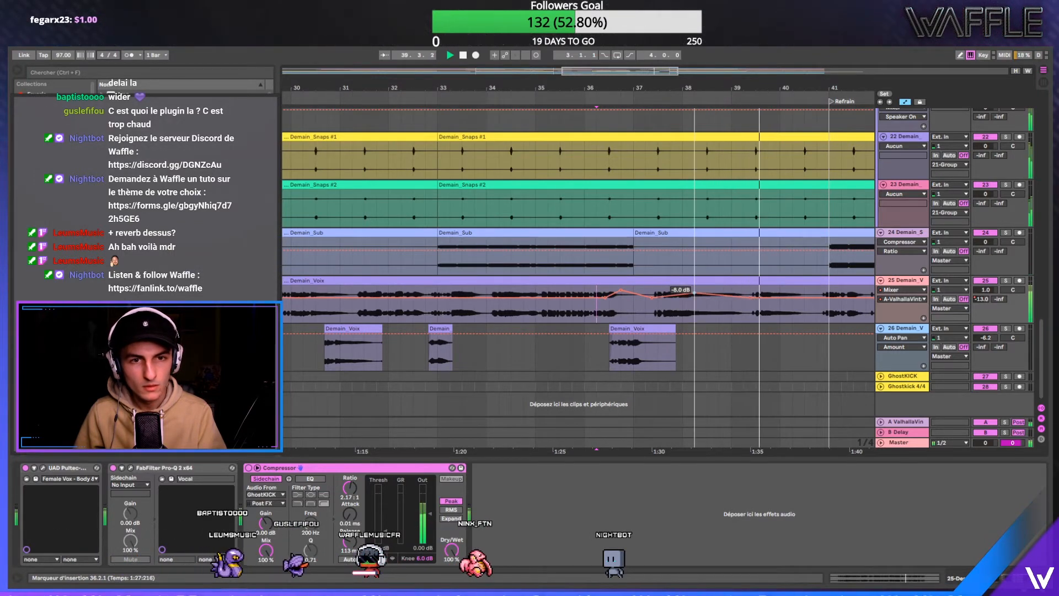
{"action": "left_click", "coordinate": [627, 312]}
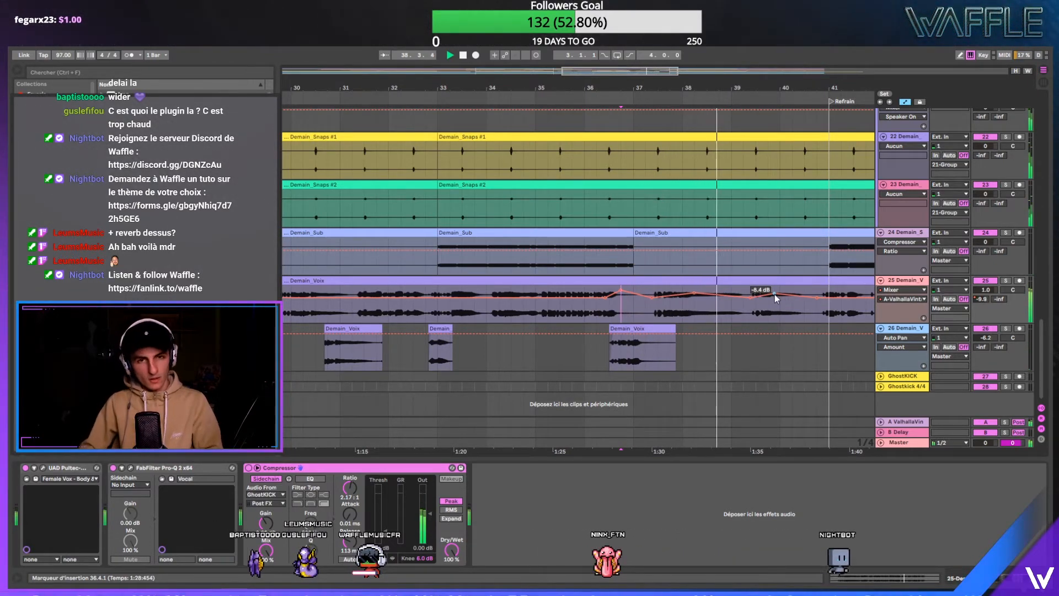
{"action": "key", "text": "plus"}
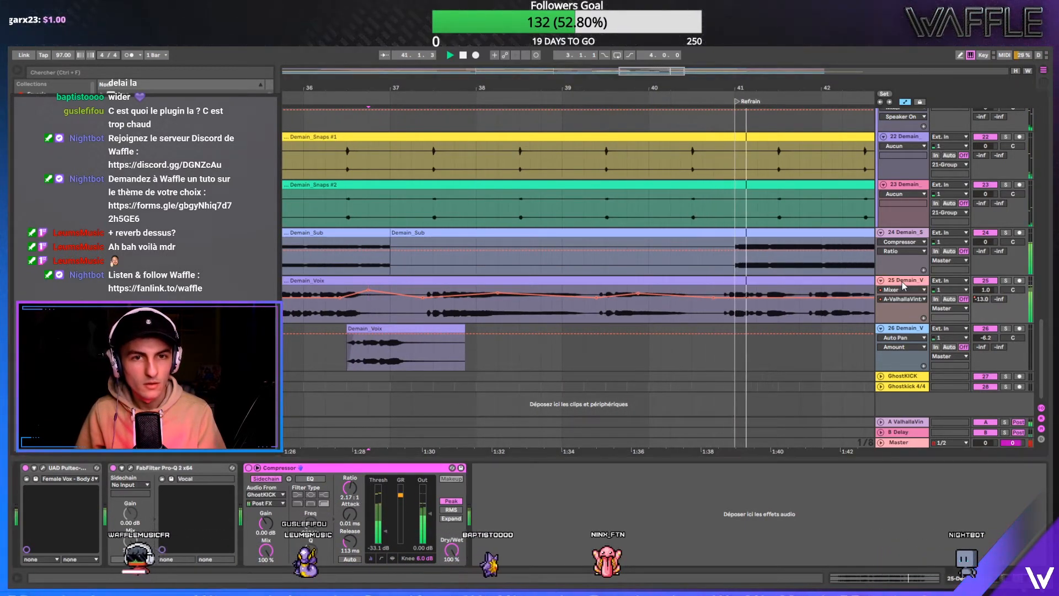
{"action": "left_click", "coordinate": [754, 298]}
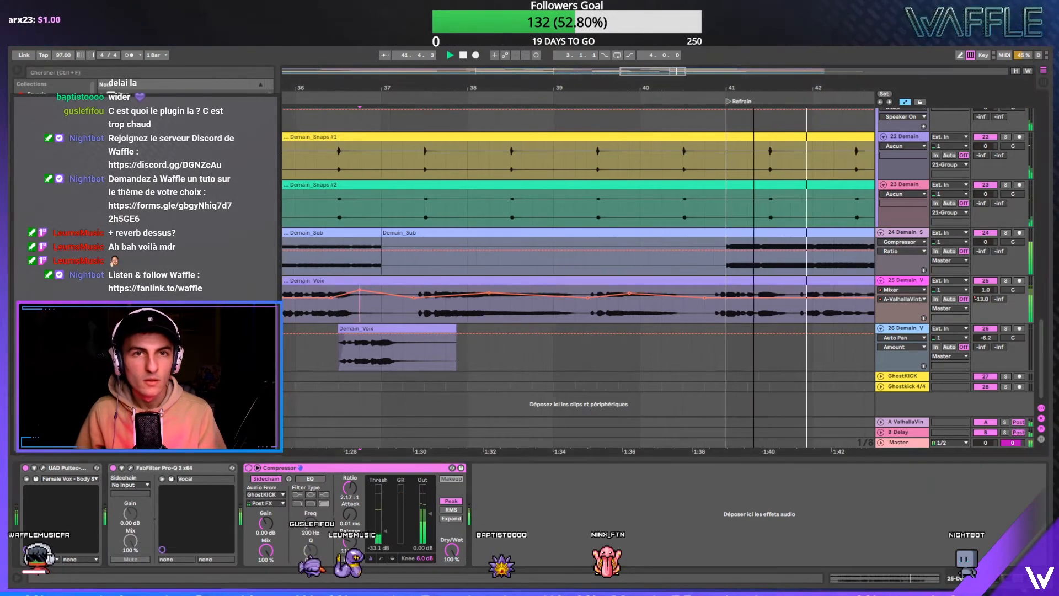
- Duplicate track 13's 14-Audio 1 clips from bars 29–41 into the Refrain starting at bar 41
{"action": "key", "text": "minus"}
{"action": "key", "text": "minus"}
{"action": "key", "text": "minus"}
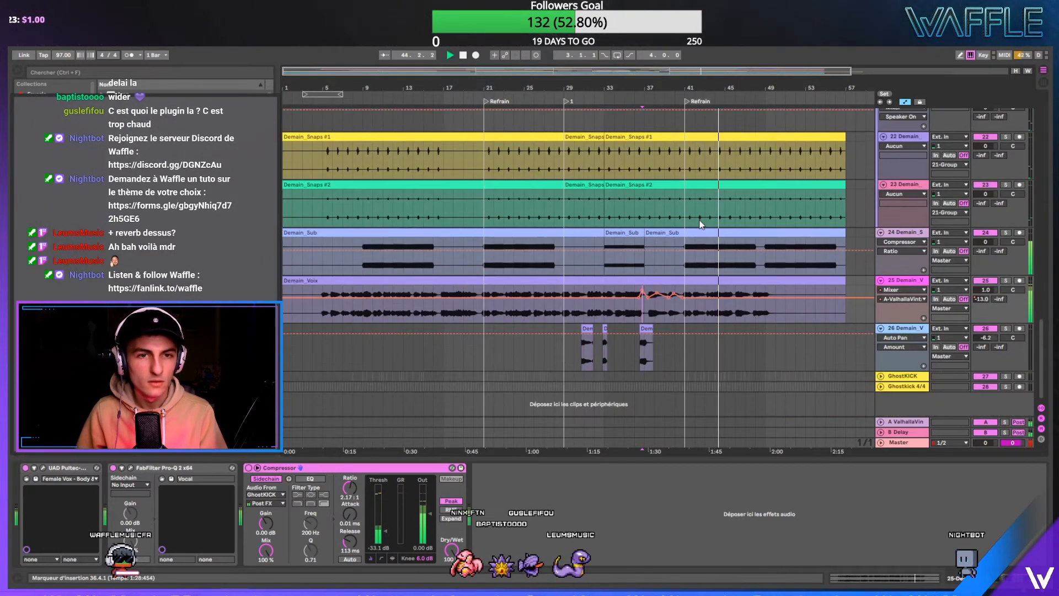
{"action": "scroll", "coordinate": [699, 223], "scroll_direction": "up", "scroll_amount": 10}
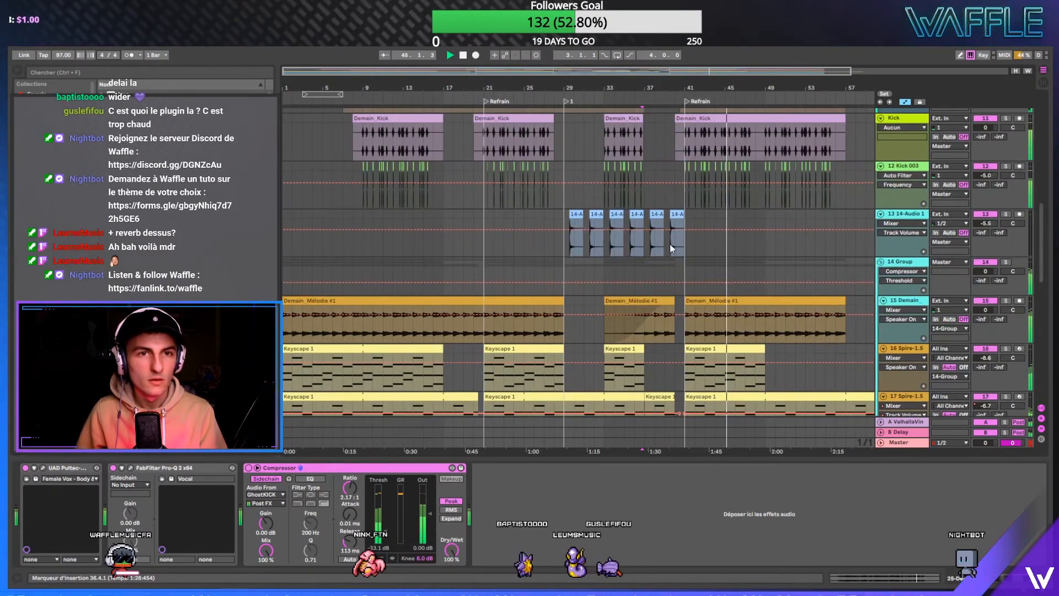
{"action": "left_click_drag", "start_coordinate": [669, 248], "coordinate": [566, 222]}
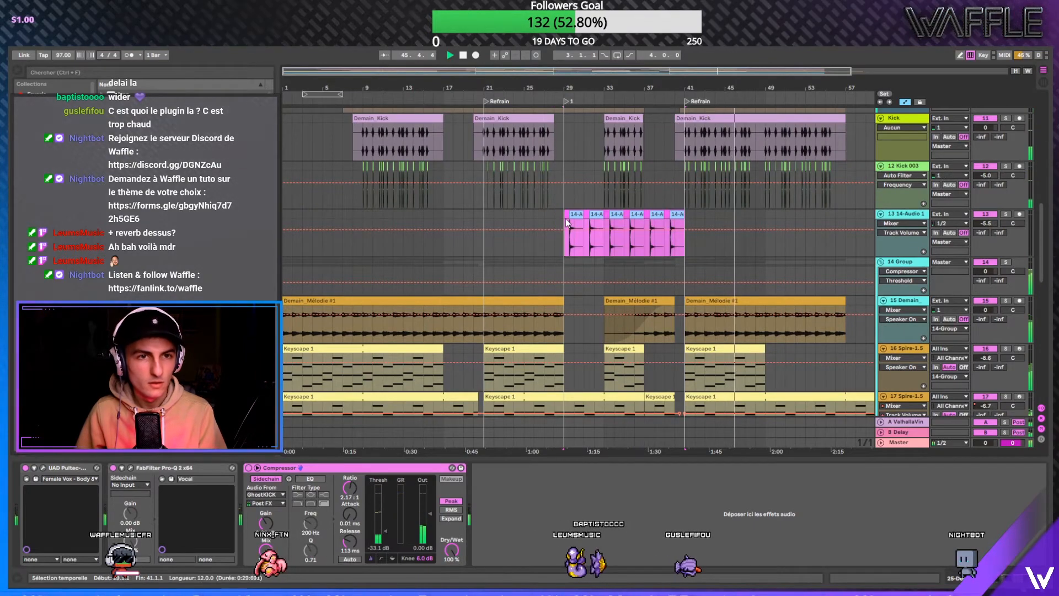
{"action": "key", "text": "ctrl+d"}
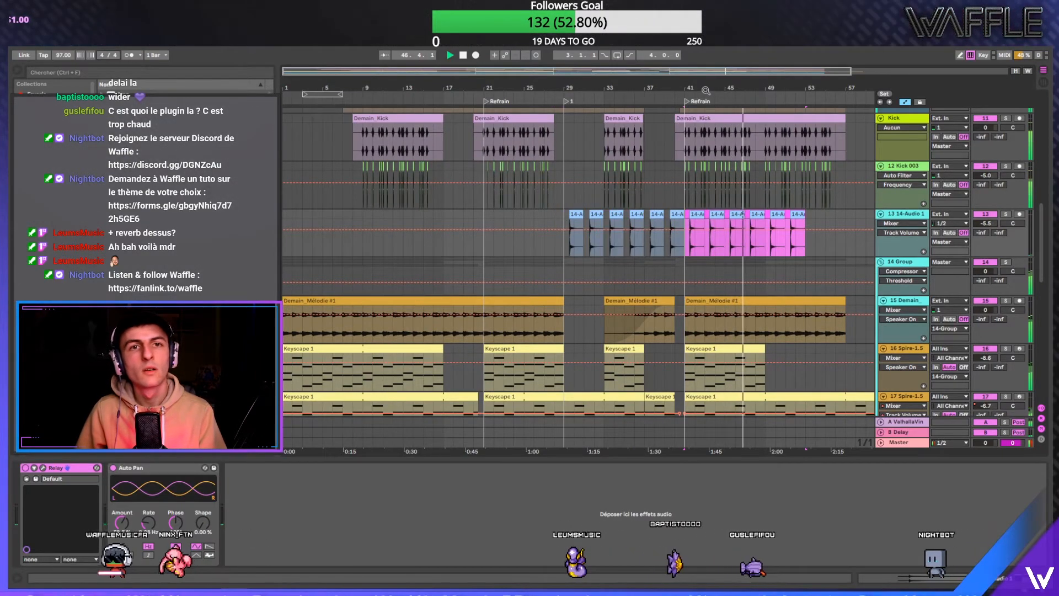
{"action": "left_click_drag", "start_coordinate": [706, 90], "coordinate": [619, 90]}
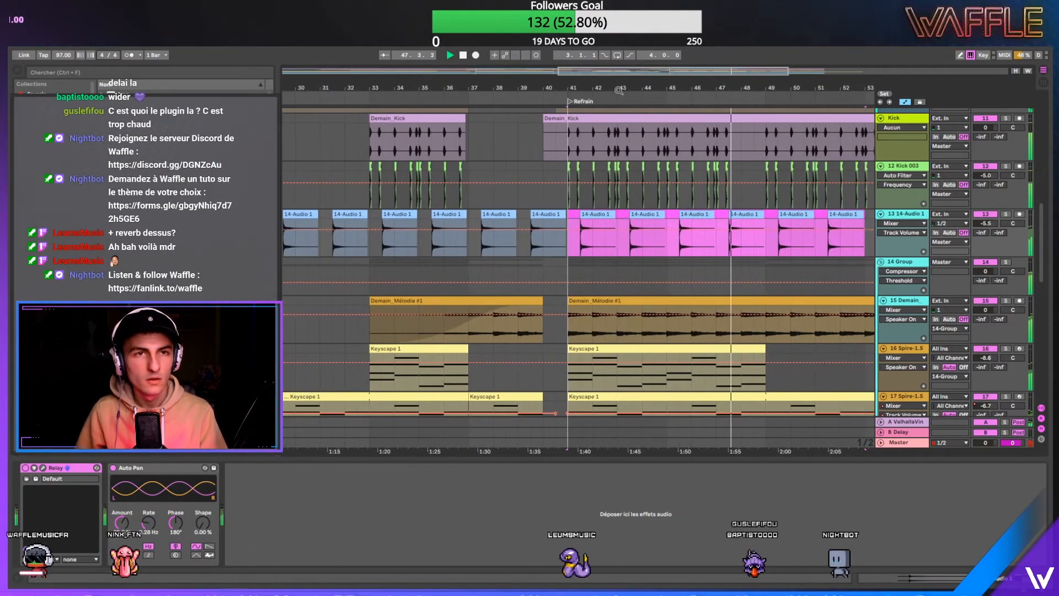
{"action": "key", "text": "minus"}
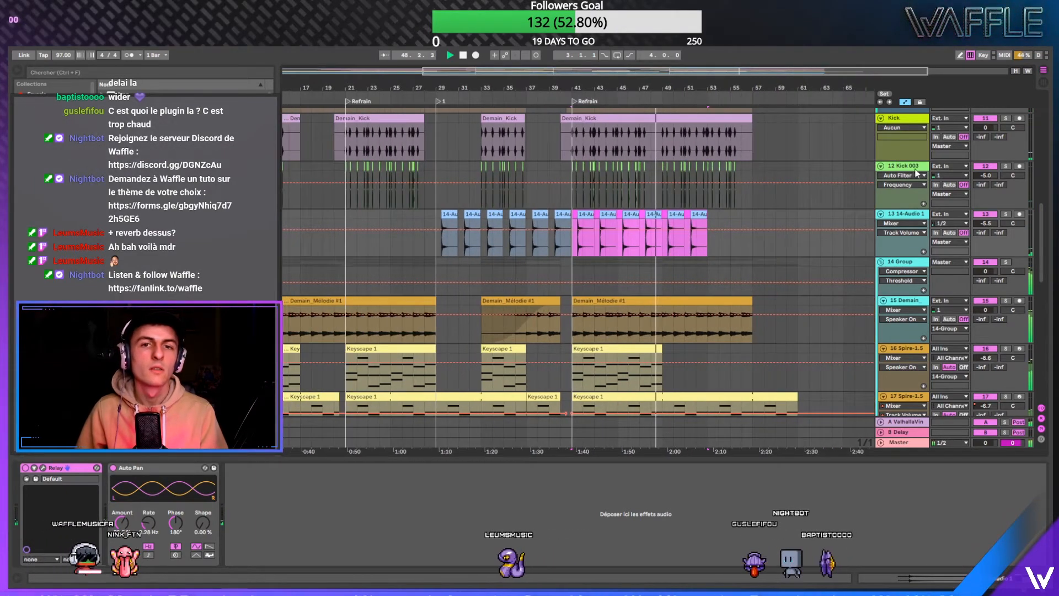
- Insert an empty audio track below track 13 and place the insertion marker at 41.1.1, the start of the Refrain
{"action": "key", "text": "space"}
{"action": "right_click", "coordinate": [905, 216]}
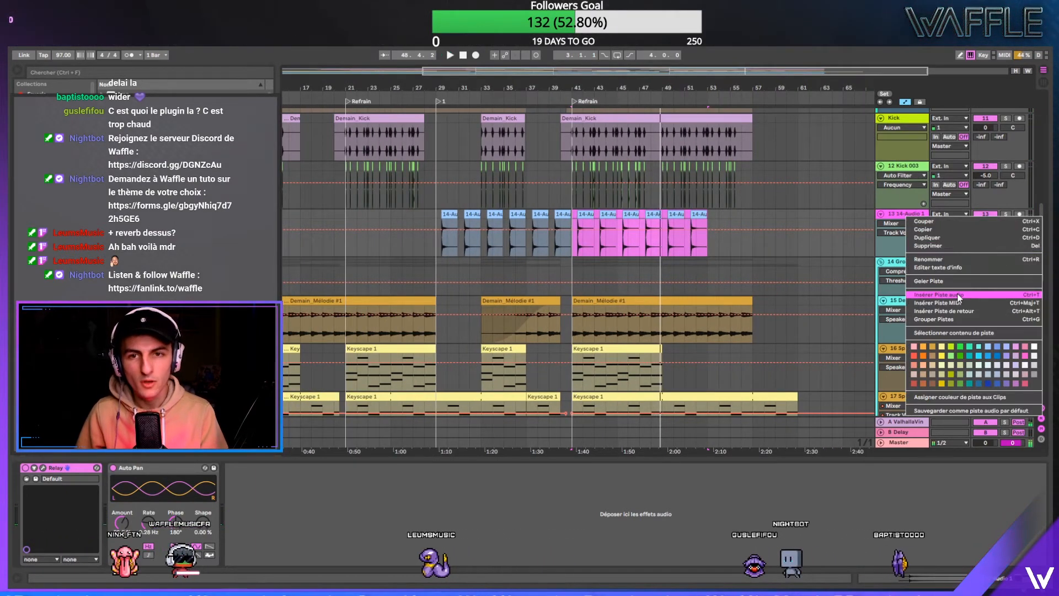
{"action": "key", "text": "Escape"}
{"action": "key", "text": "ctrl+t"}
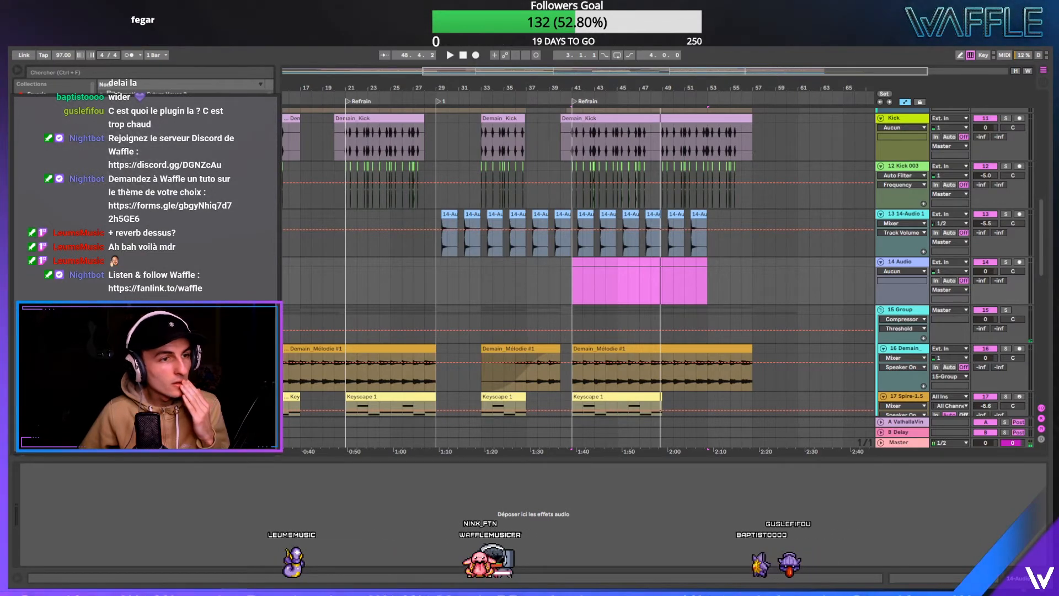
{"action": "key", "text": "Delete"}
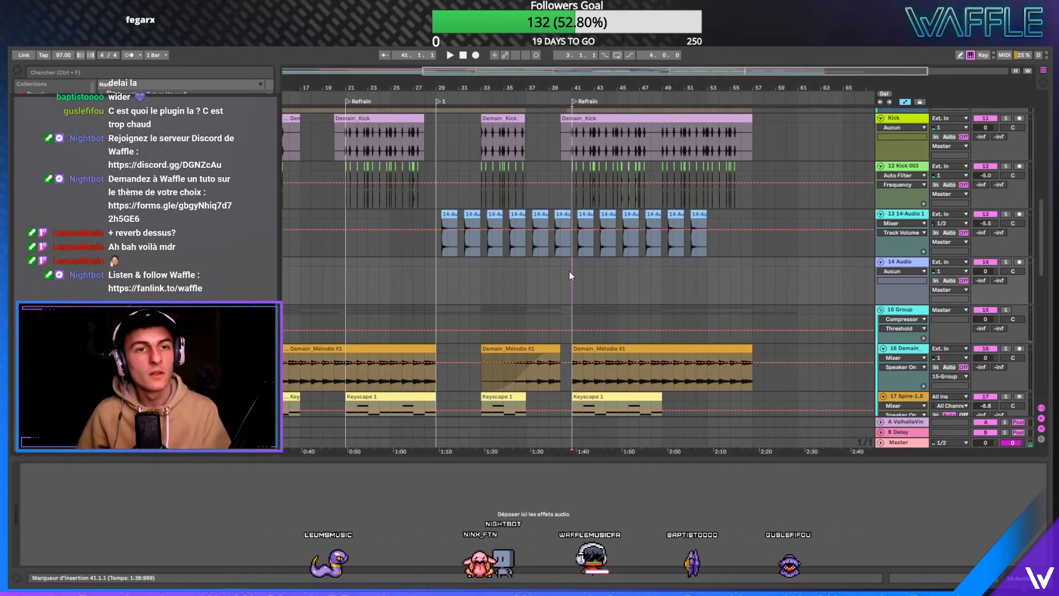
{"action": "key", "text": "space"}
{"action": "key", "text": "space"}
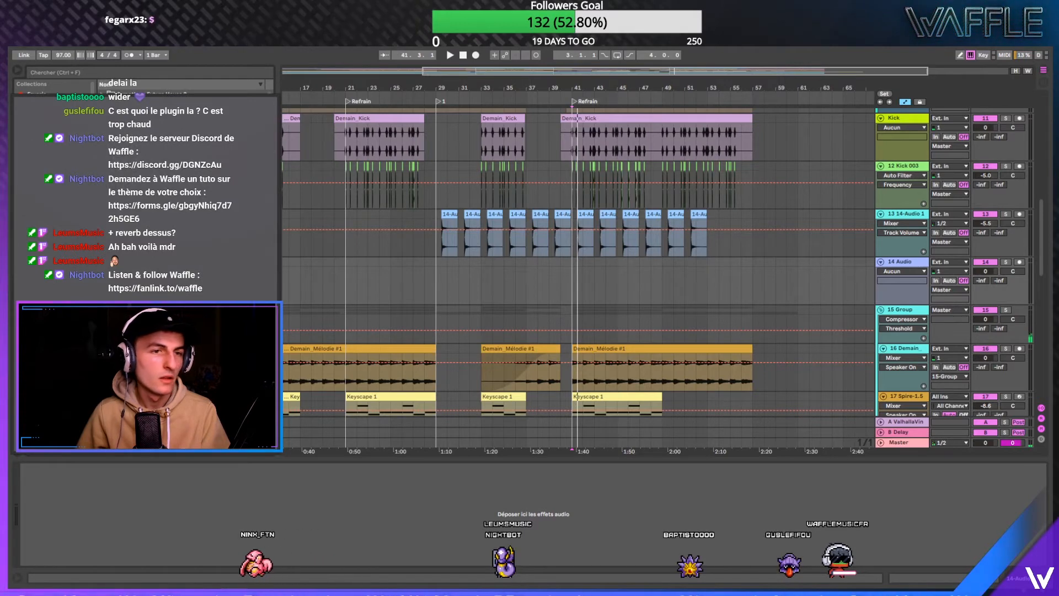
- Add the PMET_Snare_06 sample to track 14 at beat 41.3, aligned with the track 13 clip, and play from just before the Refrain
{"action": "left_click_drag", "start_coordinate": [165, 264], "coordinate": [582, 275]}
{"action": "left_click_drag", "start_coordinate": [577, 86], "coordinate": [587, 271]}
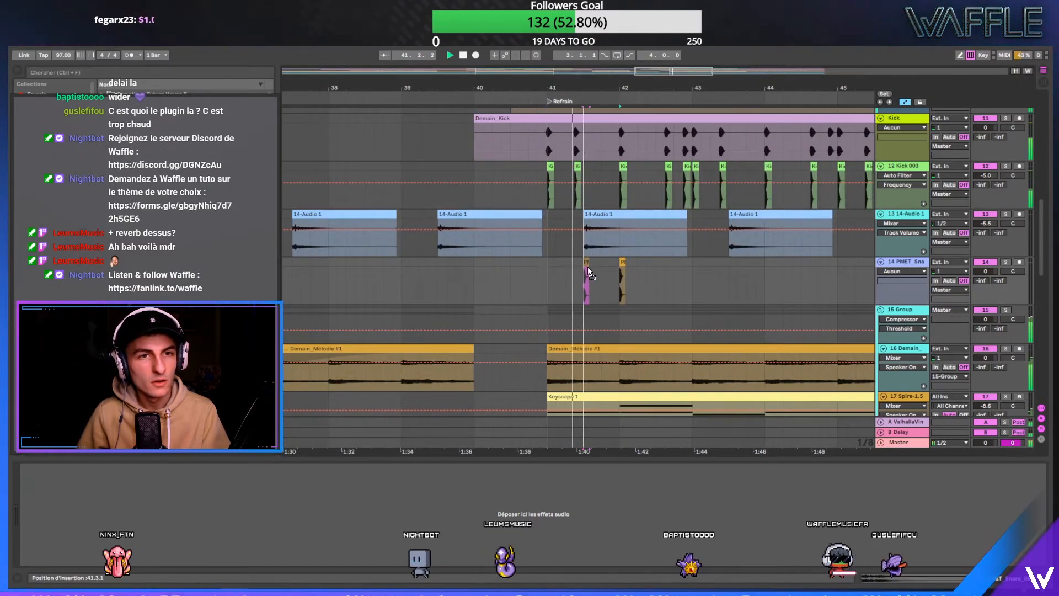
{"action": "key", "text": "space"}
{"action": "key", "text": "space"}
{"action": "left_click", "coordinate": [537, 270]}
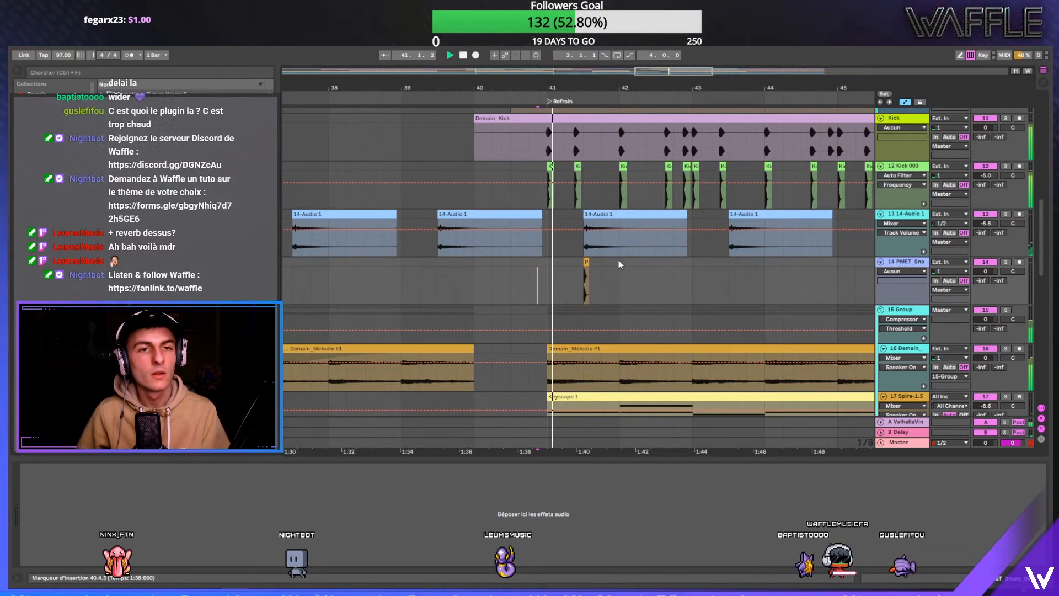
- Select bar 41 of the snare track and duplicate the one-bar pattern repeatedly up to bar 57
{"action": "left_click_drag", "start_coordinate": [617, 264], "coordinate": [562, 266]}
{"action": "key", "text": "ctrl+d"}
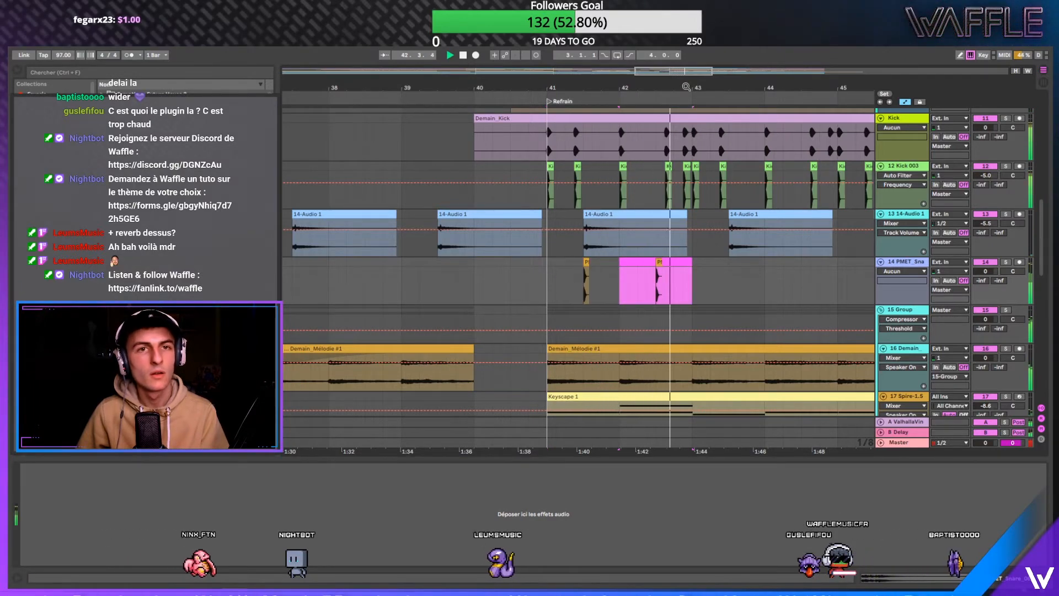
{"action": "left_click_drag", "start_coordinate": [686, 87], "coordinate": [431, 87]}
{"action": "key", "text": "ctrl+d"}
{"action": "key", "text": "ctrl+d"}
{"action": "key", "text": "ctrl+d"}
{"action": "key", "text": "ctrl+d"}
{"action": "key", "text": "ctrl+d"}
{"action": "key", "text": "ctrl+d"}
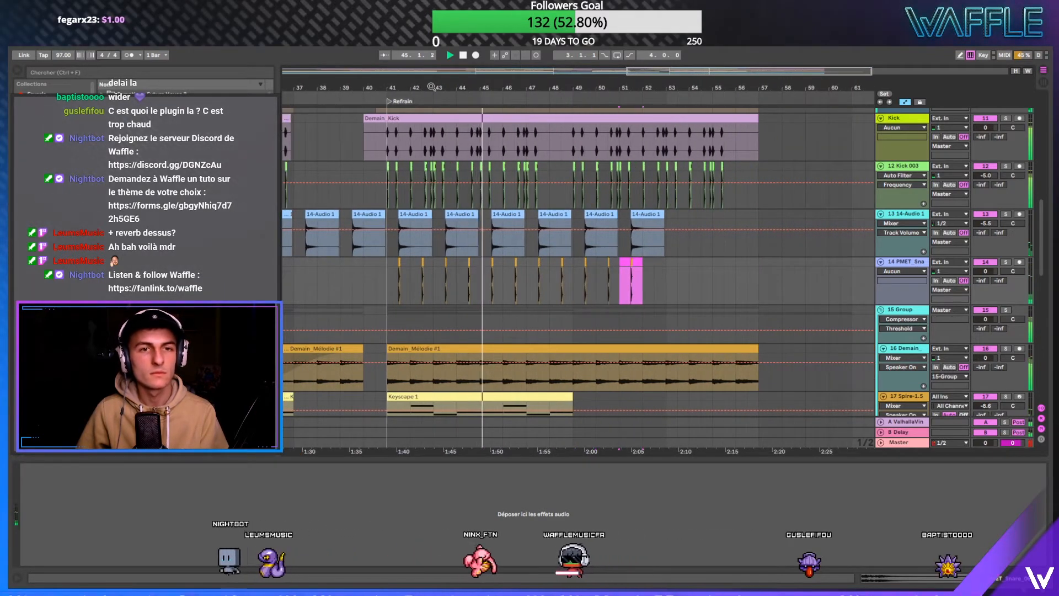
{"action": "key", "text": "ctrl+d"}
{"action": "key", "text": "ctrl+d"}
{"action": "key", "text": "ctrl+d"}
{"action": "key", "text": "ctrl+d"}
{"action": "key", "text": "ctrl+d"}
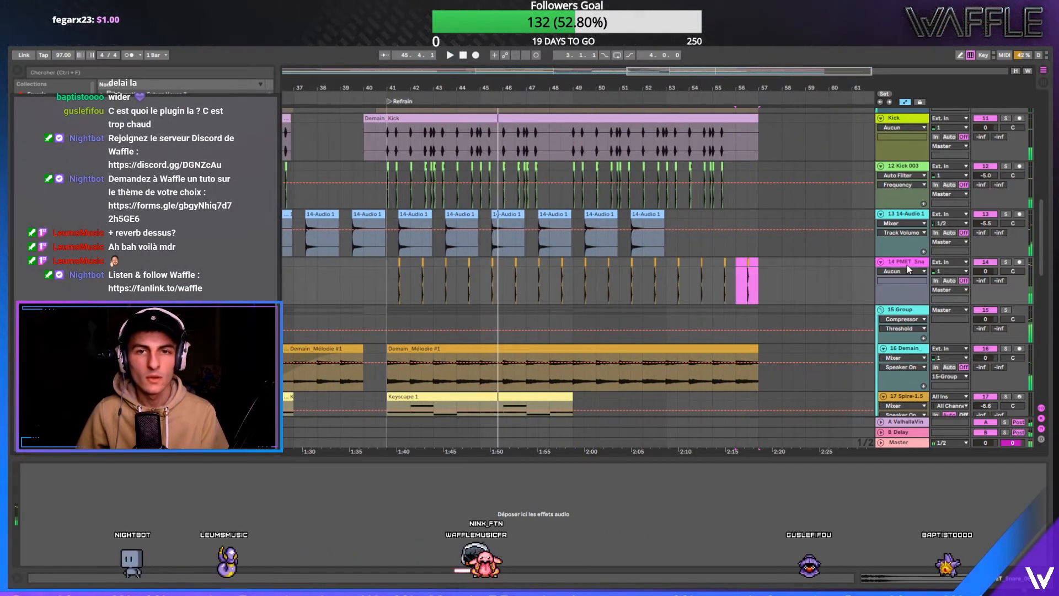
- Add FabFilter Pro-Q 2 to snare track 14 and lower the track's volume to -2.1 dB while the Refrain plays
{"action": "scroll", "coordinate": [579, 276], "scroll_direction": "left", "scroll_amount": 5}
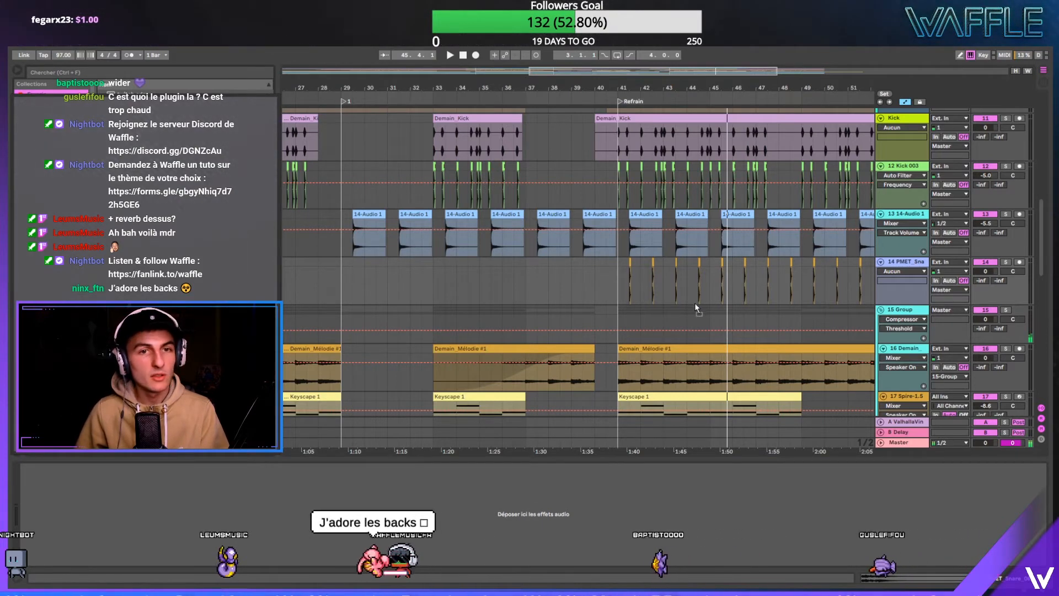
{"action": "left_click", "coordinate": [643, 274]}
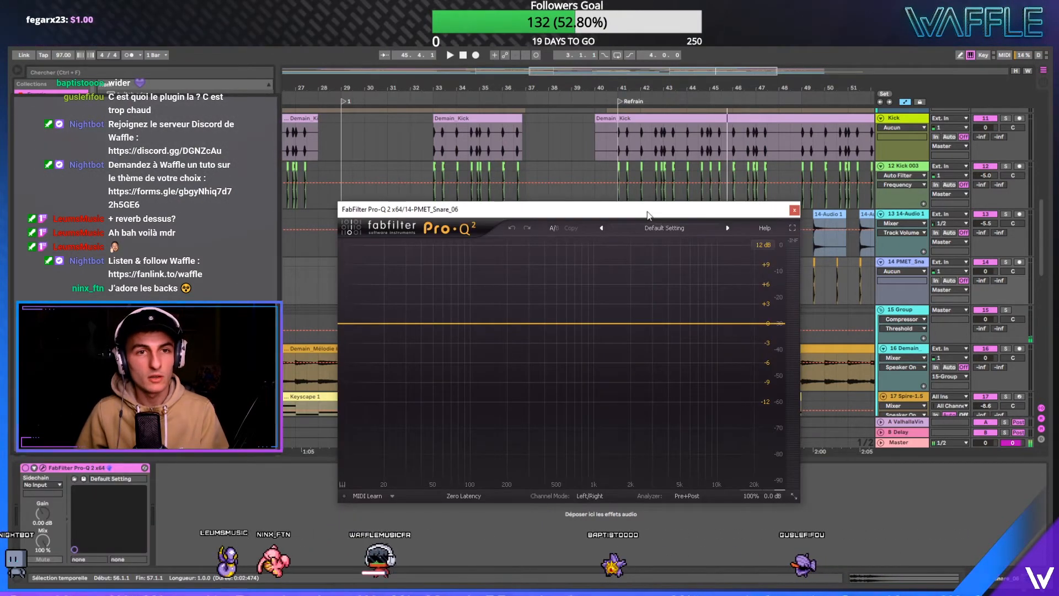
{"action": "left_click_drag", "start_coordinate": [665, 212], "coordinate": [660, 294]}
{"action": "key", "text": "space"}
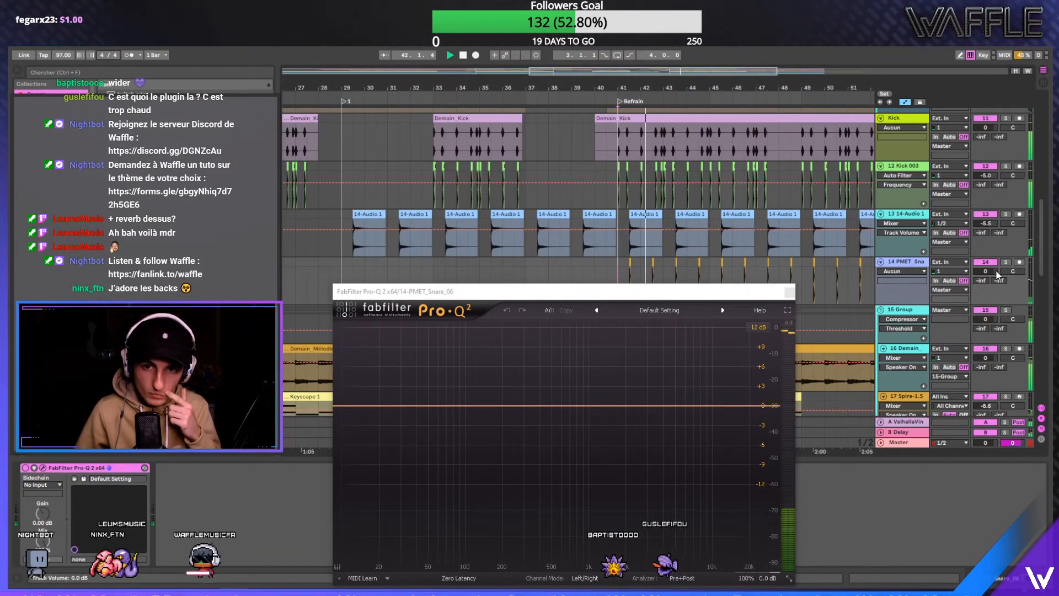
{"action": "left_click_drag", "start_coordinate": [985, 271], "coordinate": [985, 277]}
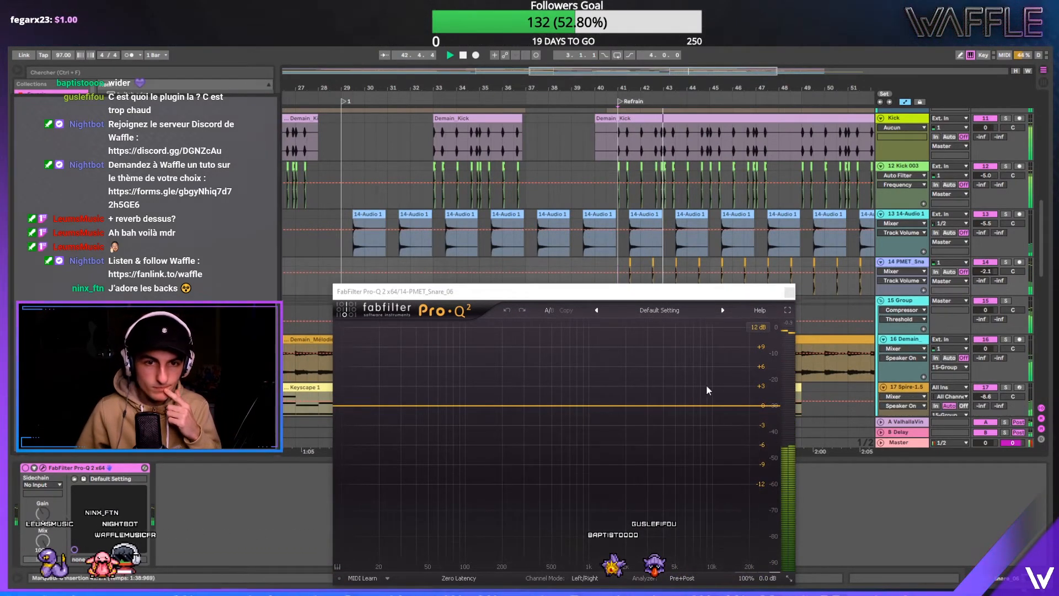
- Shape the snare in Pro-Q 2 with a slight high boost, a 110.78 Hz low shelf at -17.42 dB and a 724 Hz bell at +5.42 dB
{"action": "left_click_drag", "start_coordinate": [701, 406], "coordinate": [730, 398]}
{"action": "left_click_drag", "start_coordinate": [400, 406], "coordinate": [471, 428]}
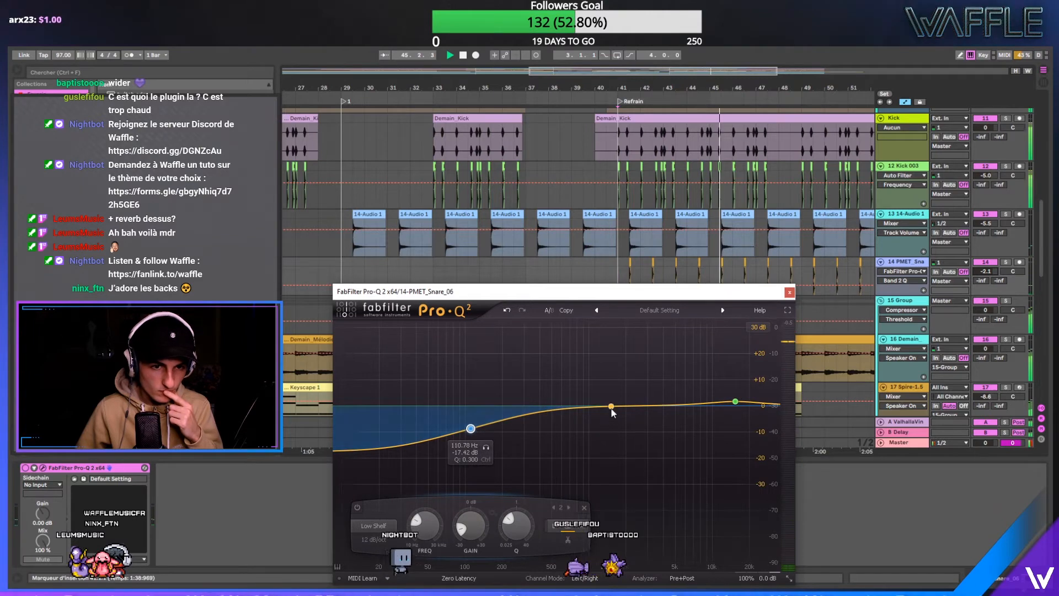
{"action": "left_click_drag", "start_coordinate": [612, 408], "coordinate": [575, 396]}
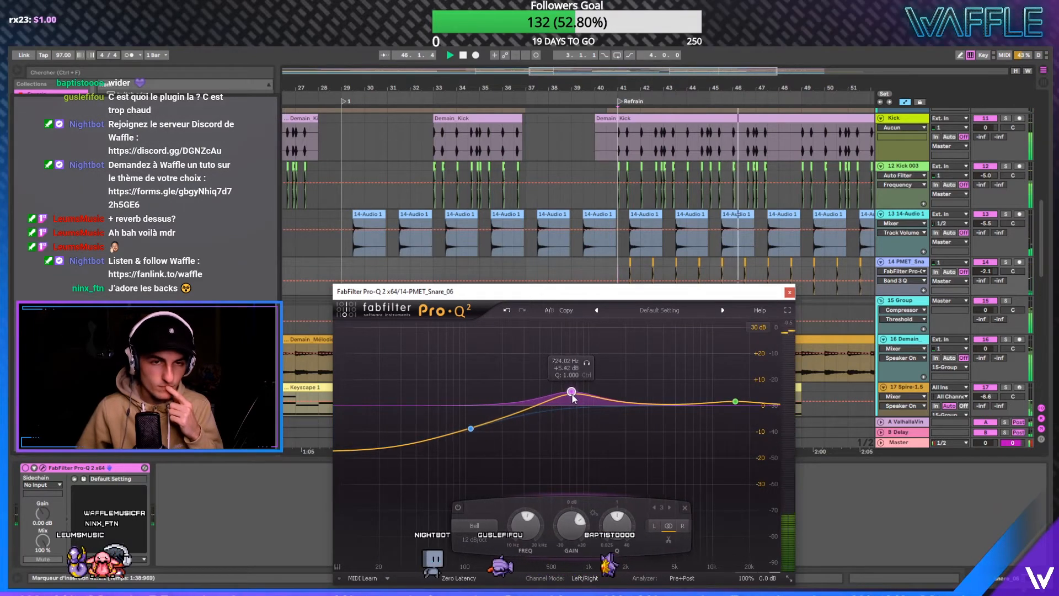
- Close the snare's Pro-Q 2 window and set track 14's volume to -3.1 dB while the Refrain plays
{"action": "left_click", "coordinate": [790, 292]}
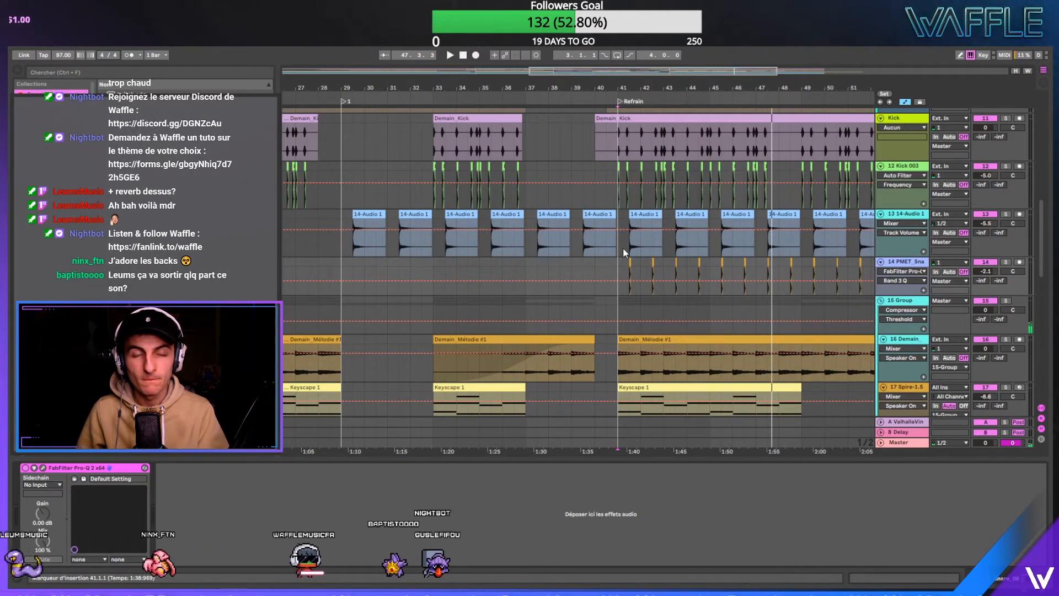
{"action": "key", "text": "space"}
{"action": "left_click", "coordinate": [986, 270]}
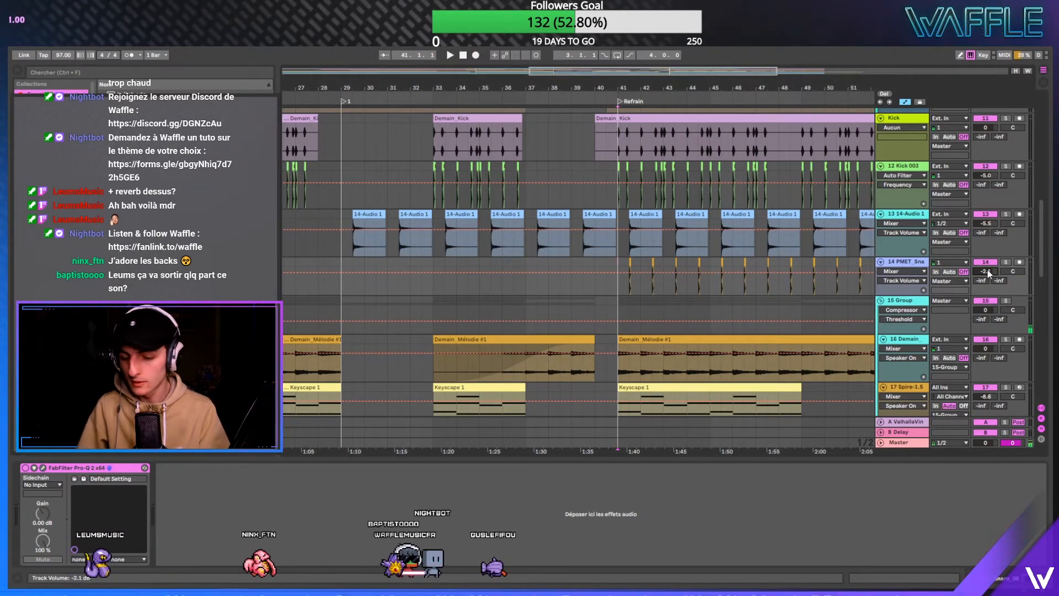
{"action": "left_click_drag", "start_coordinate": [987, 271], "coordinate": [987, 282]}
{"action": "key", "text": "space"}
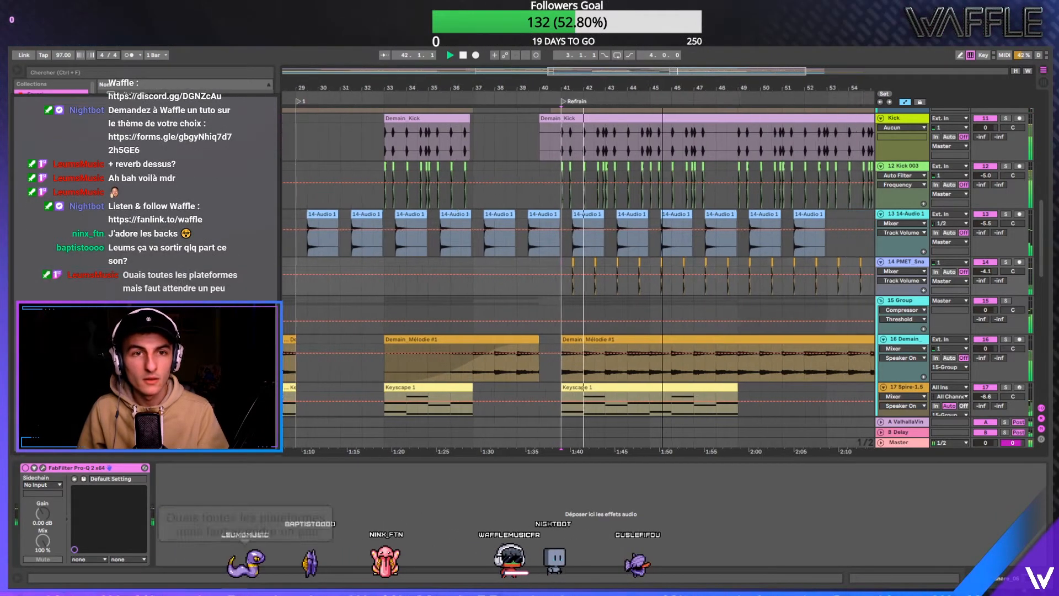
{"action": "key", "text": "minus"}
{"action": "scroll", "coordinate": [988, 273], "scroll_direction": "up", "scroll_amount": 1}
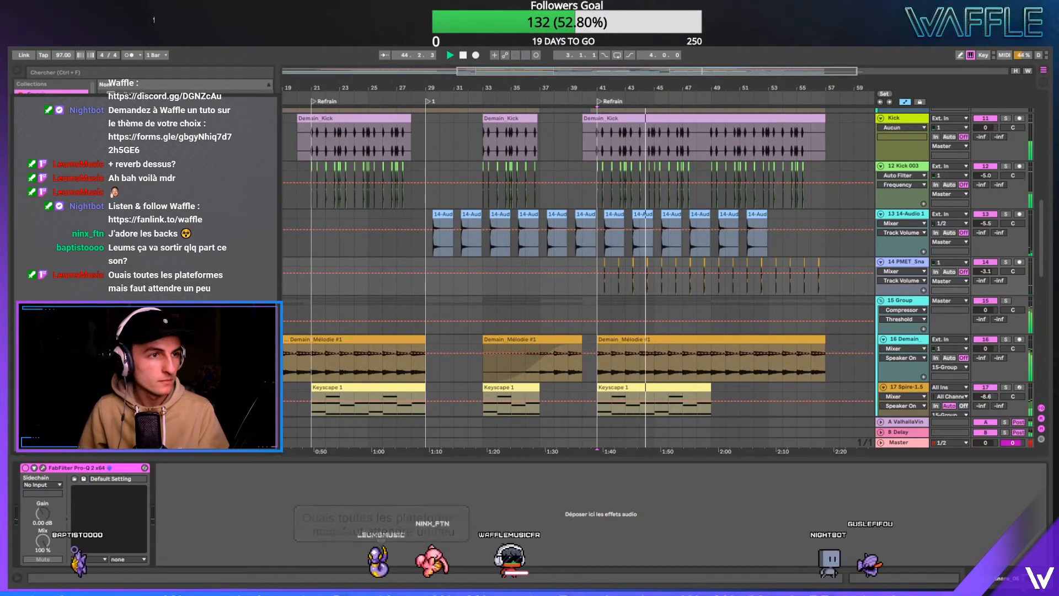
- Add the I Heart NY compressor to snare track 14, raise its parallel signal and save the project
{"action": "left_click_drag", "start_coordinate": [253, 484], "coordinate": [255, 486]}
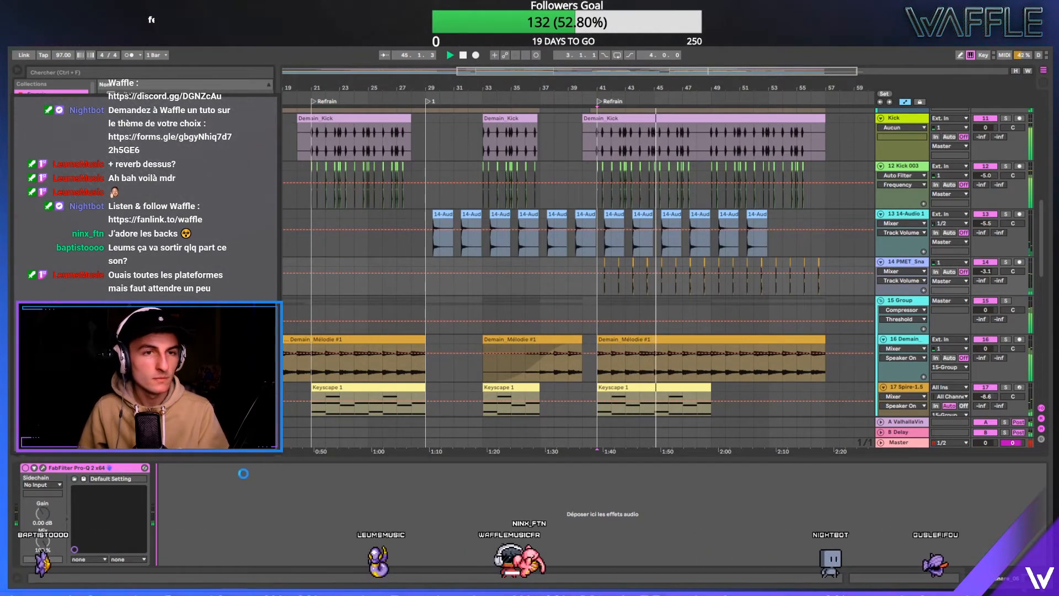
{"action": "left_click_drag", "start_coordinate": [464, 424], "coordinate": [464, 396]}
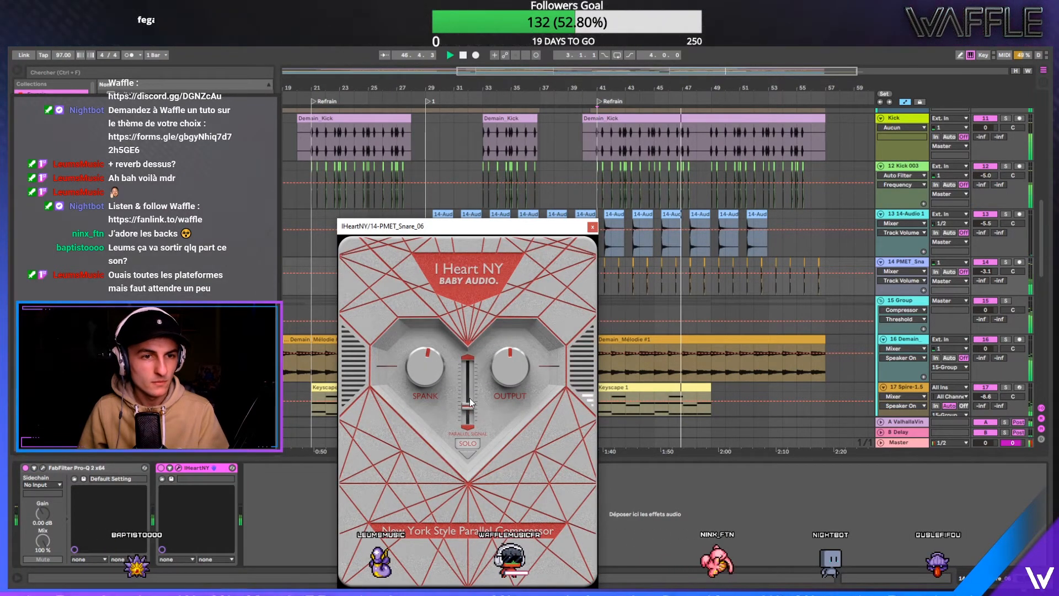
{"action": "left_click", "coordinate": [591, 226]}
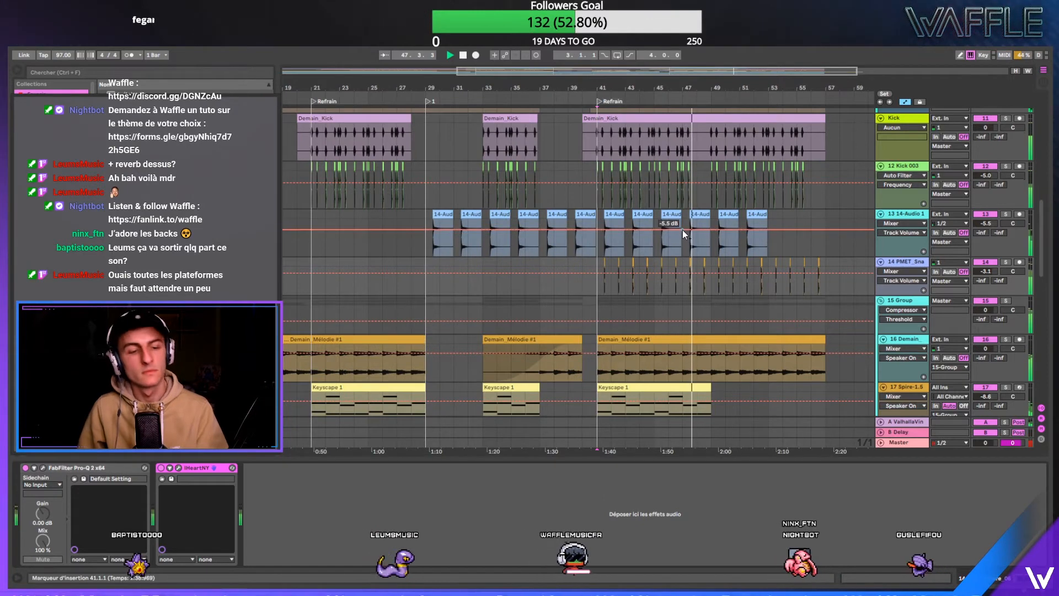
{"action": "key", "text": "ctrl+s"}
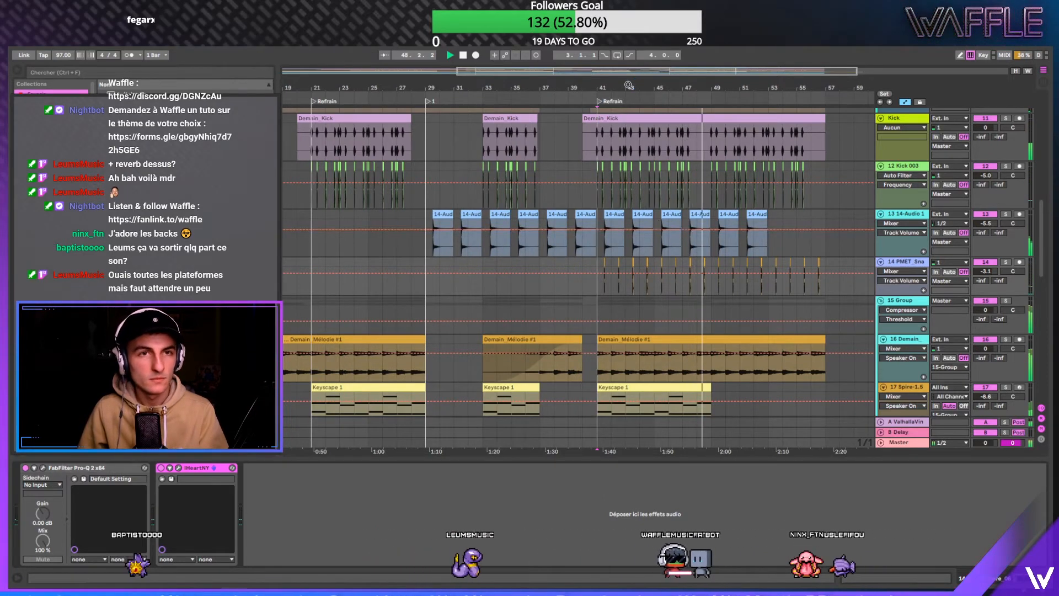
- Copy the eight-bar snare pattern starting at bar 41 into the first Refrain at bar 21 on track 14
{"action": "key", "text": "minus"}
{"action": "left_click", "coordinate": [701, 260], "text": "shift"}
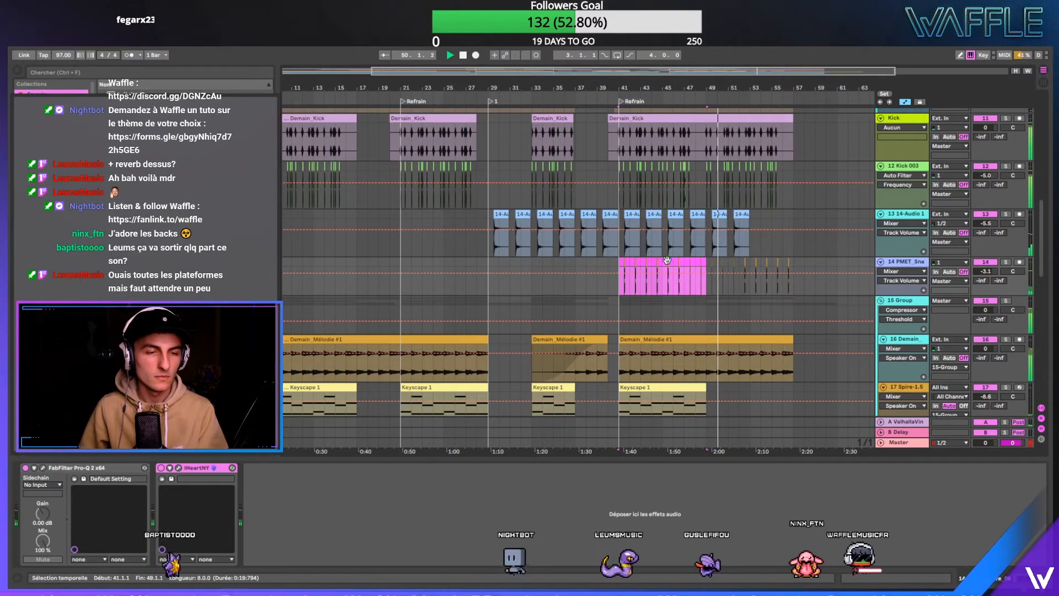
{"action": "left_click", "coordinate": [401, 260]}
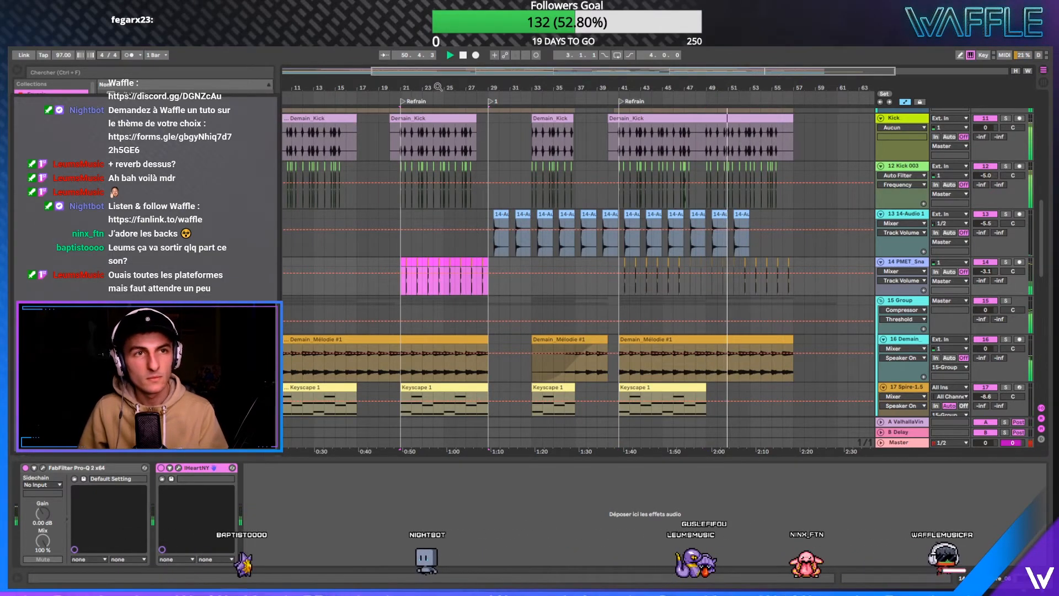
{"action": "left_click_drag", "start_coordinate": [557, 89], "coordinate": [572, 87]}
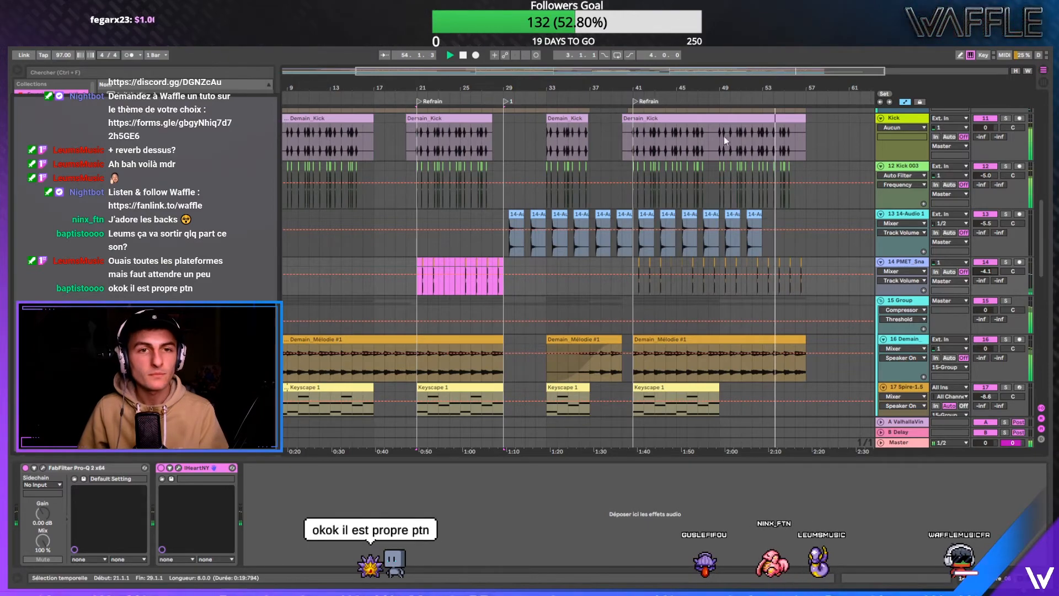
- Add two copies of the 14-Audio 1 clip on track 13, in bars 53 and 56
{"action": "key", "text": "minus"}
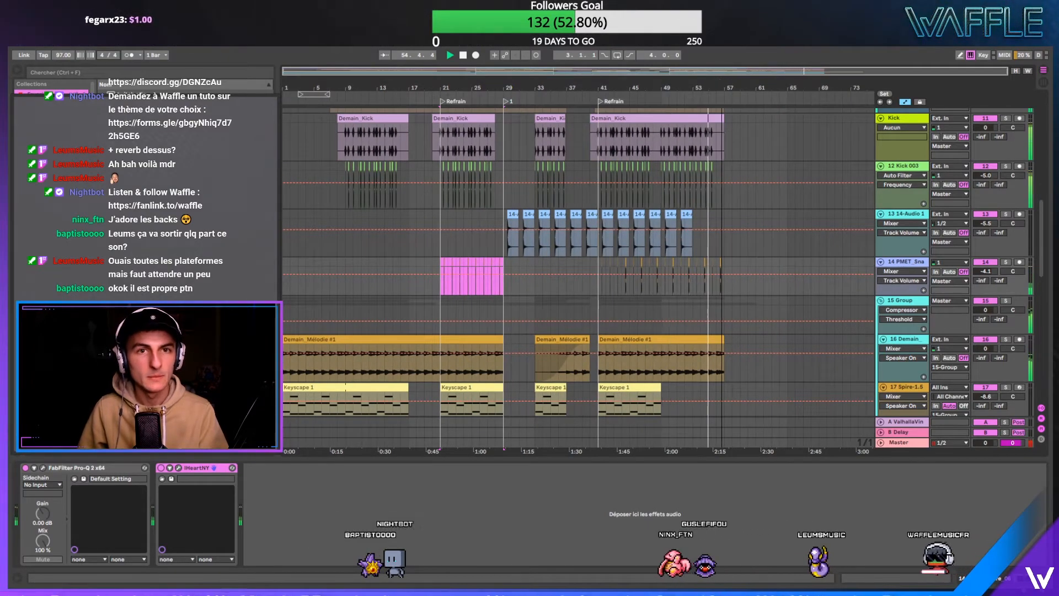
{"action": "left_click_drag", "start_coordinate": [728, 79], "coordinate": [728, 91]}
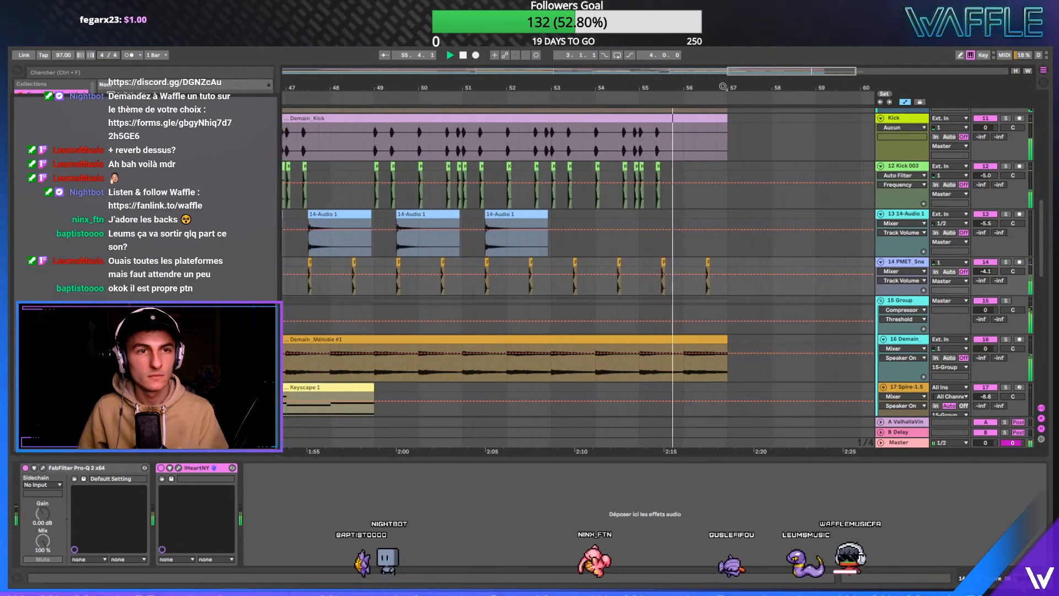
{"action": "left_click", "coordinate": [543, 226]}
{"action": "left_click_drag", "start_coordinate": [549, 216], "coordinate": [719, 220]}
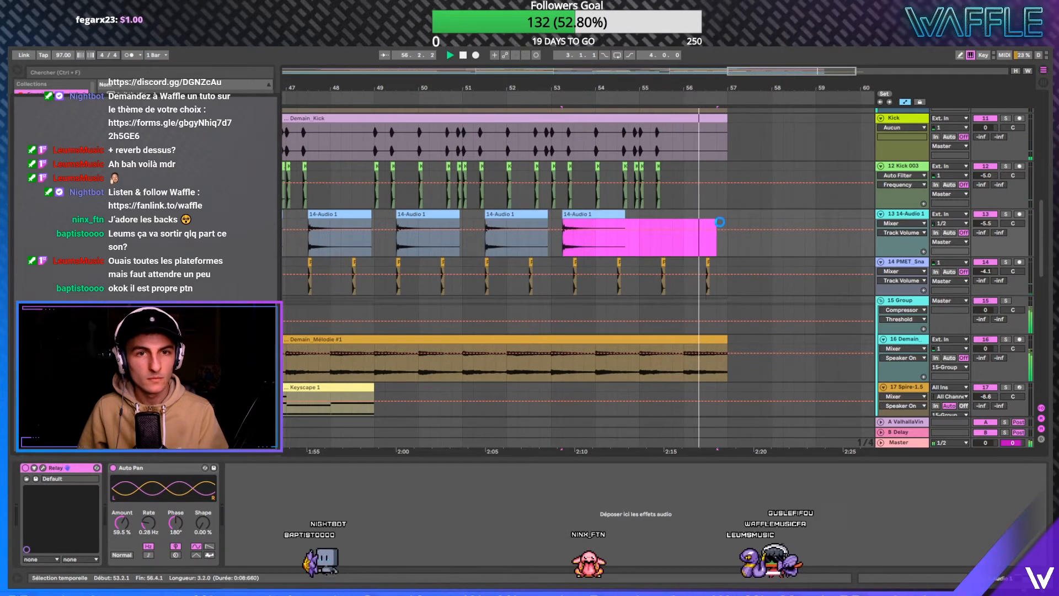
{"action": "left_click_drag", "start_coordinate": [593, 212], "coordinate": [740, 215]}
{"action": "left_click", "coordinate": [683, 216]}
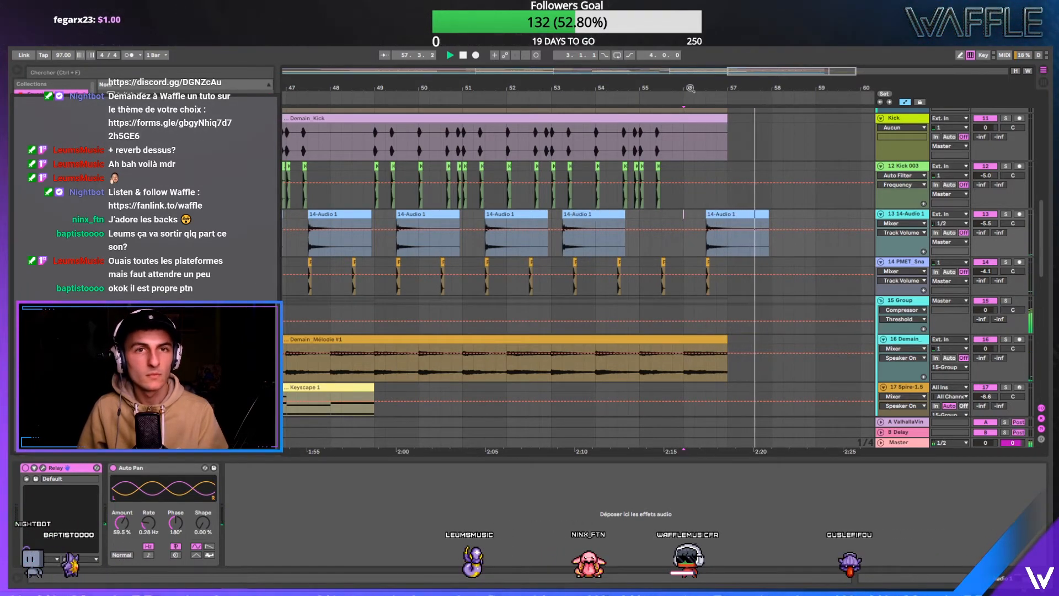
- Add short fade-outs to the ends of the Demain_Mélodie #1, #2 and #3 clips at bar 57
{"action": "scroll", "coordinate": [670, 256], "scroll_direction": "down", "scroll_amount": 3}
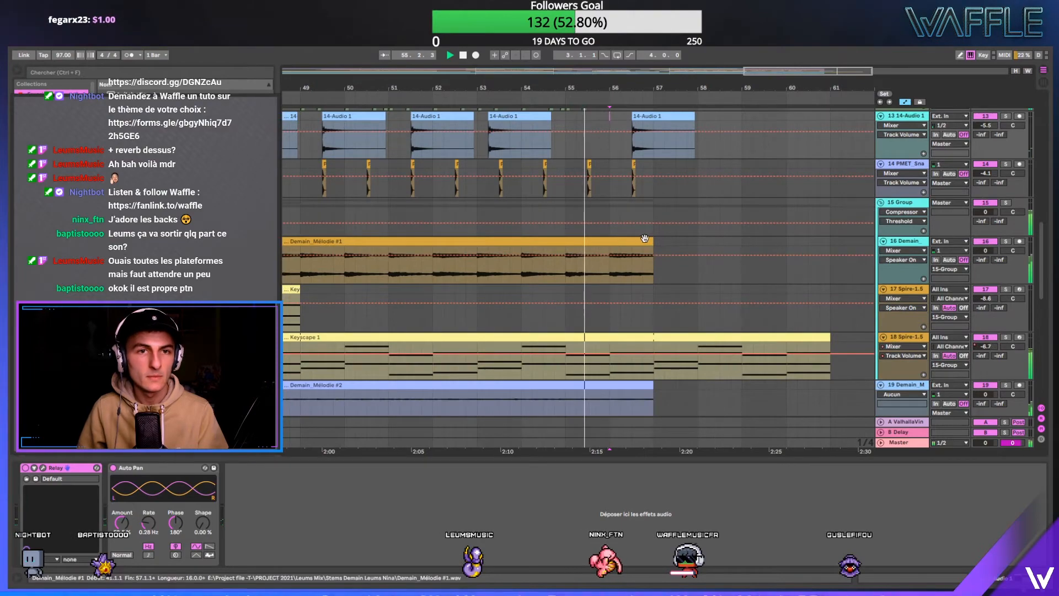
{"action": "left_click", "coordinate": [652, 246]}
{"action": "left_click_drag", "start_coordinate": [653, 247], "coordinate": [630, 252]}
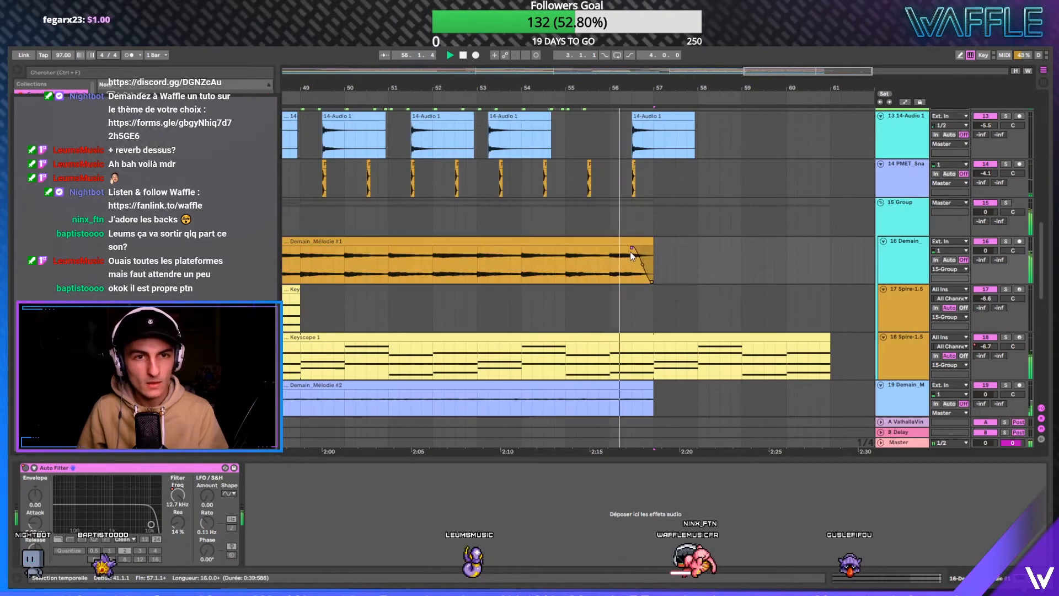
{"action": "scroll", "coordinate": [654, 251], "scroll_direction": "down", "scroll_amount": 5}
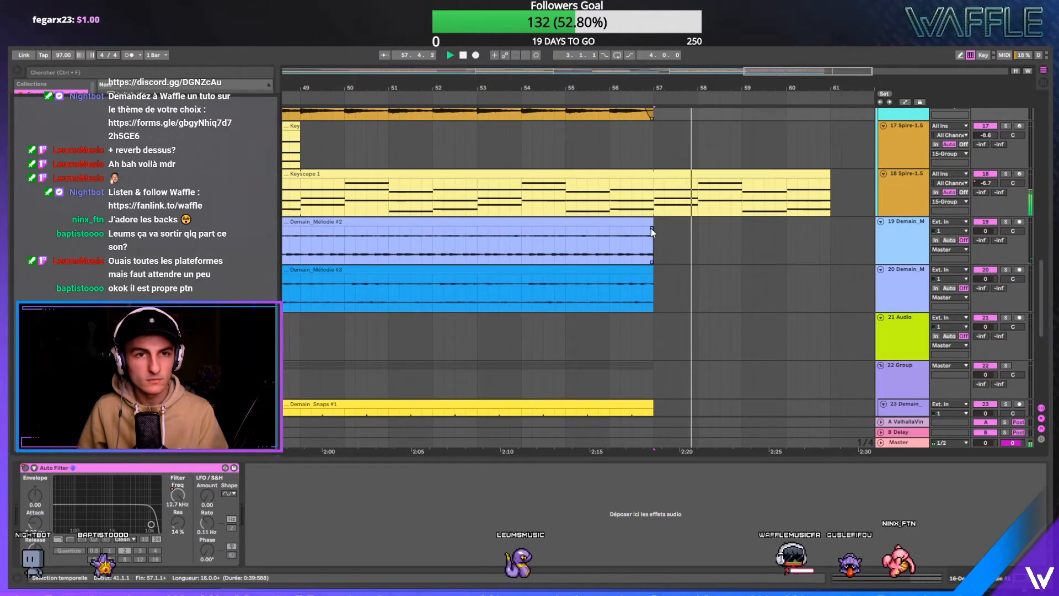
{"action": "left_click_drag", "start_coordinate": [650, 229], "coordinate": [640, 228]}
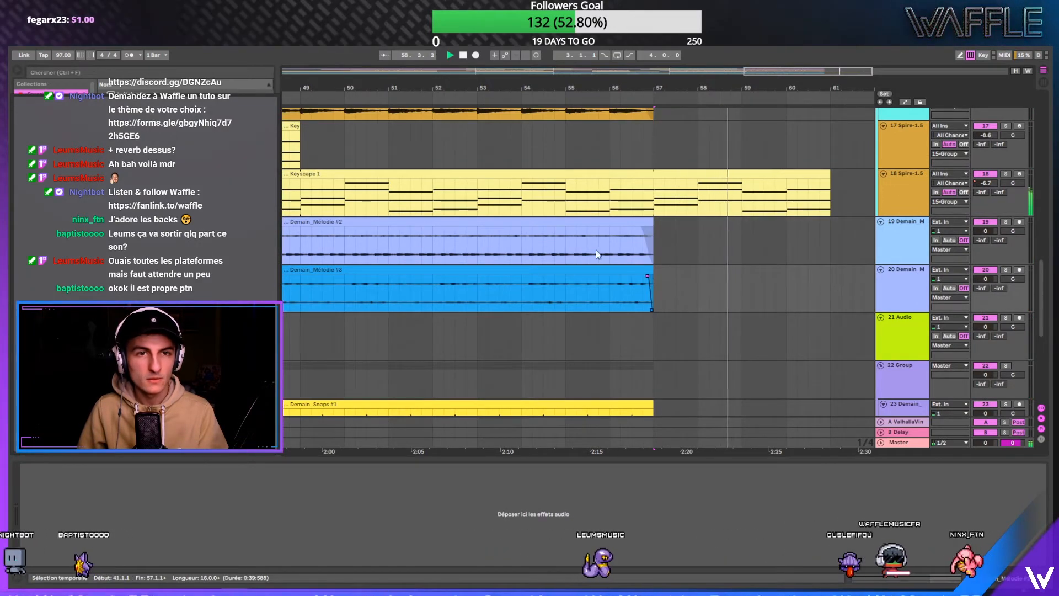
{"action": "scroll", "coordinate": [595, 248], "scroll_direction": "down", "scroll_amount": 3}
{"action": "left_click", "coordinate": [604, 215]}
{"action": "scroll", "coordinate": [605, 220], "scroll_direction": "down", "scroll_amount": 3}
{"action": "scroll", "coordinate": [684, 230], "scroll_direction": "up", "scroll_amount": 6}
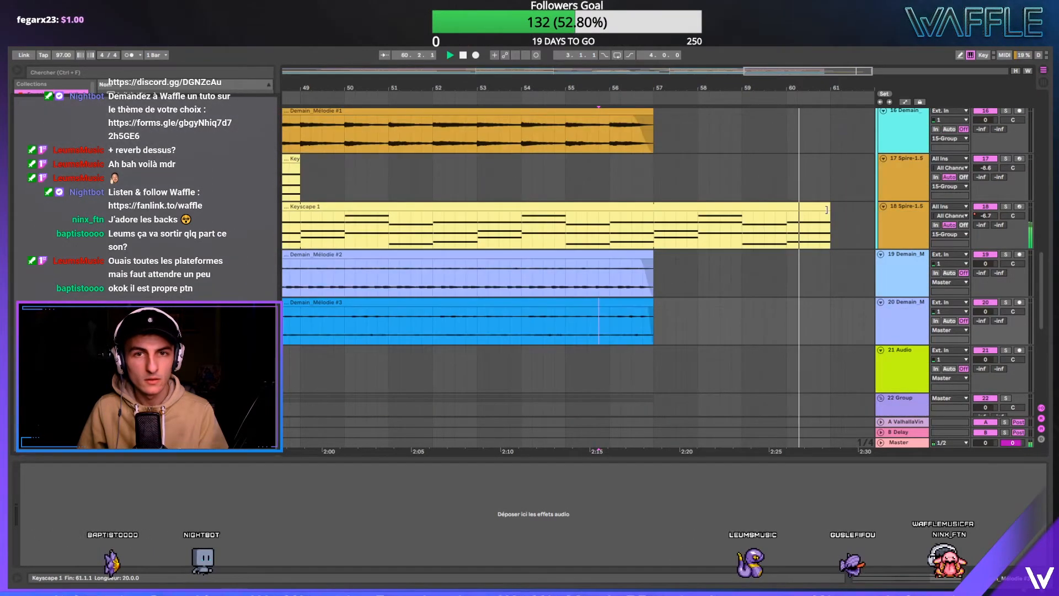
- Play the song from the beginning and review the melody, snare and kick tracks in the arrangement
{"action": "left_click", "coordinate": [829, 211]}
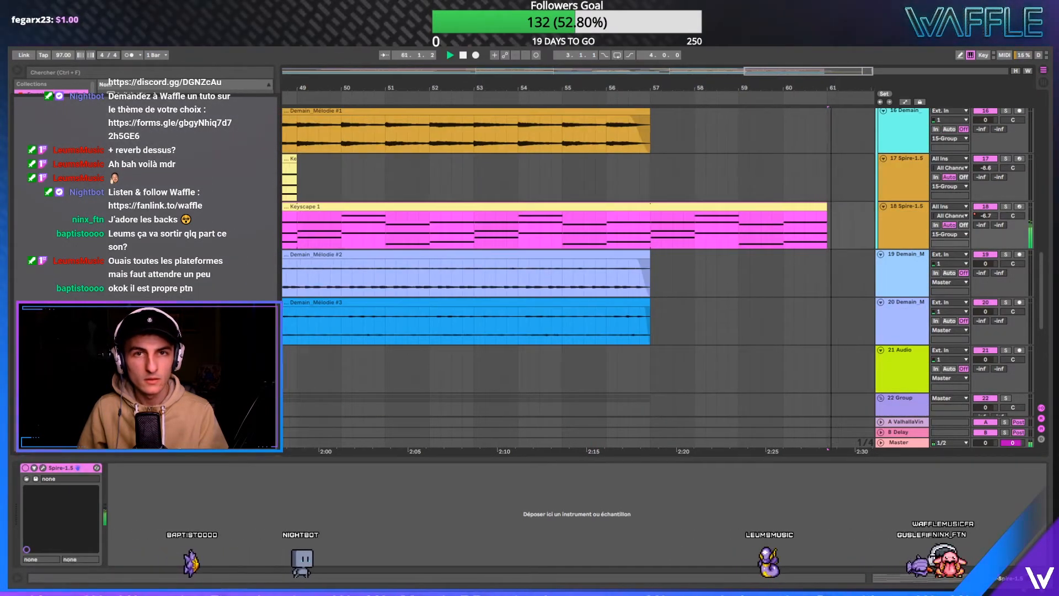
{"action": "key", "text": "minus"}
{"action": "key", "text": "minus"}
{"action": "key", "text": "minus"}
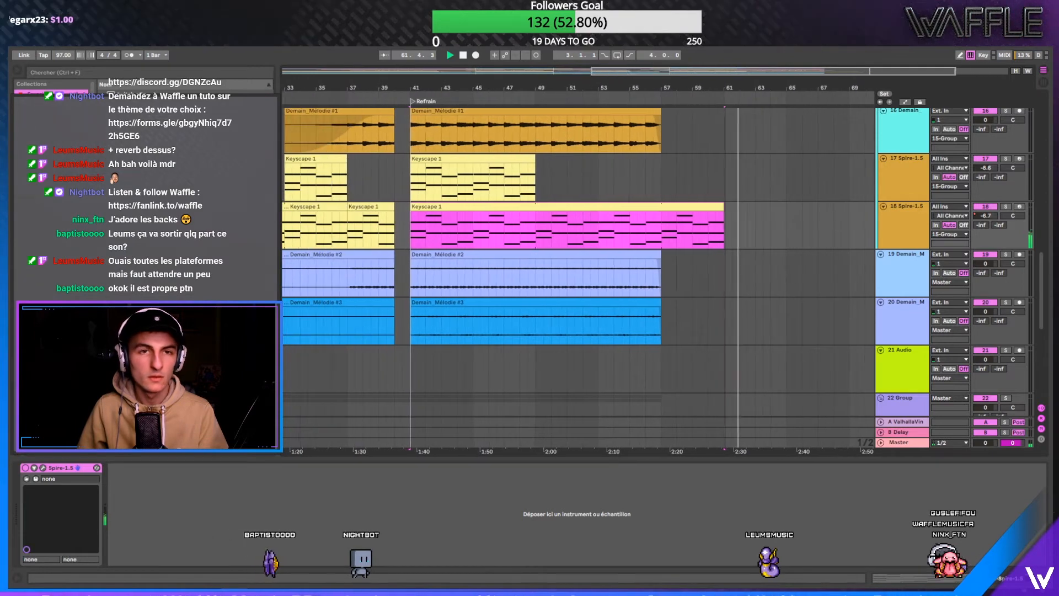
{"action": "left_click", "coordinate": [463, 55]}
{"action": "key", "text": "space"}
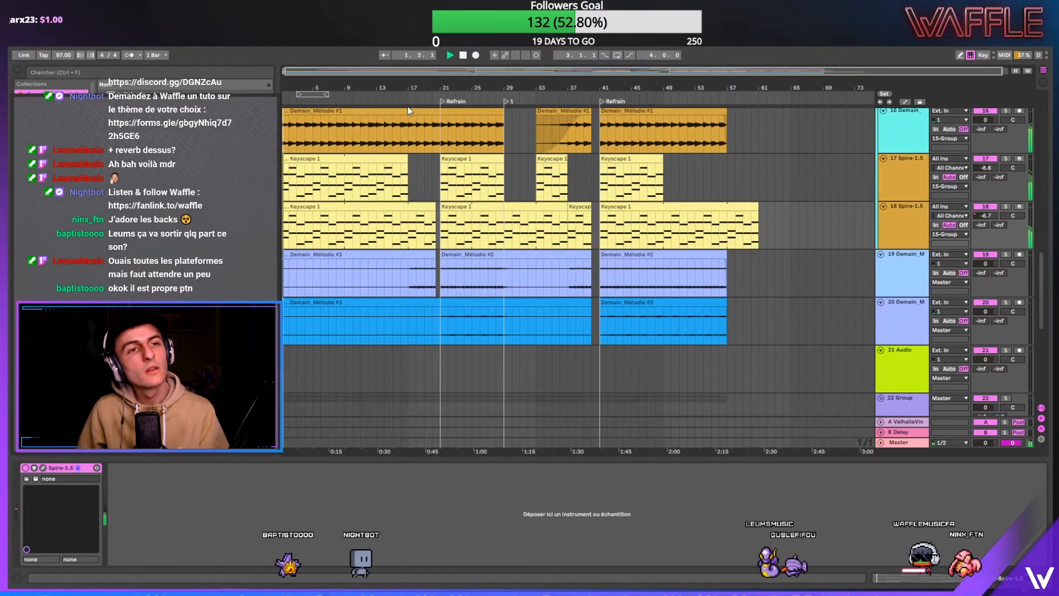
{"action": "key", "text": "plus"}
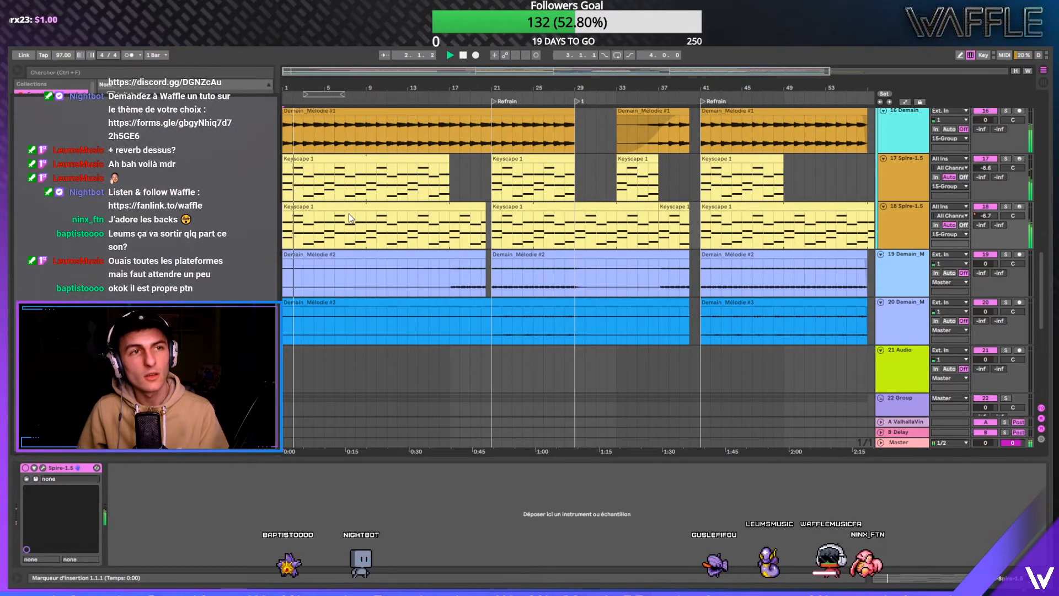
{"action": "scroll", "coordinate": [349, 218], "scroll_direction": "up", "scroll_amount": 3}
{"action": "scroll", "coordinate": [349, 215], "scroll_direction": "up", "scroll_amount": 1}
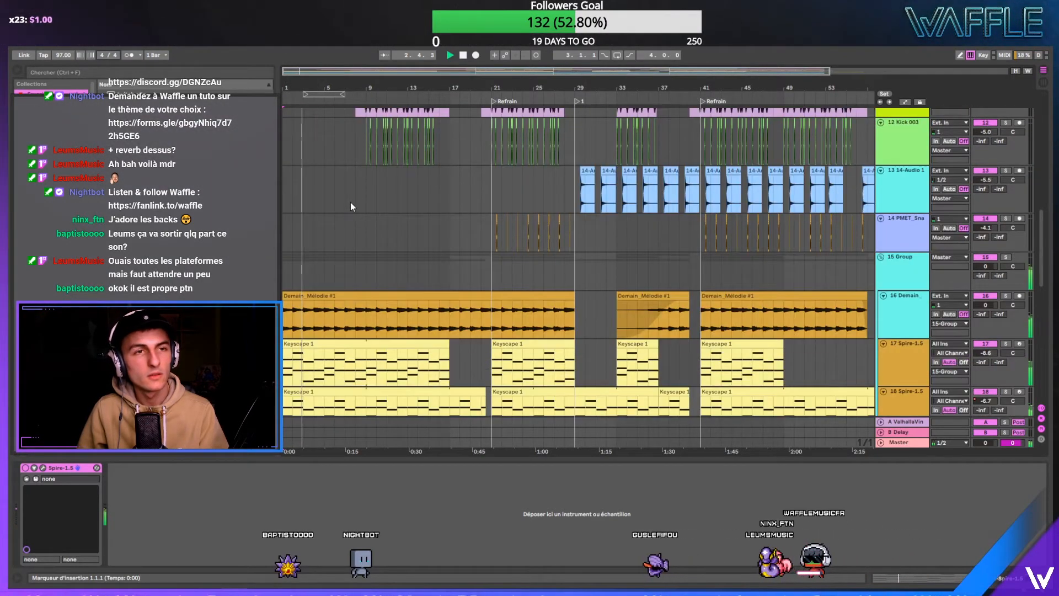
{"action": "scroll", "coordinate": [350, 204], "scroll_direction": "up", "scroll_amount": 2}
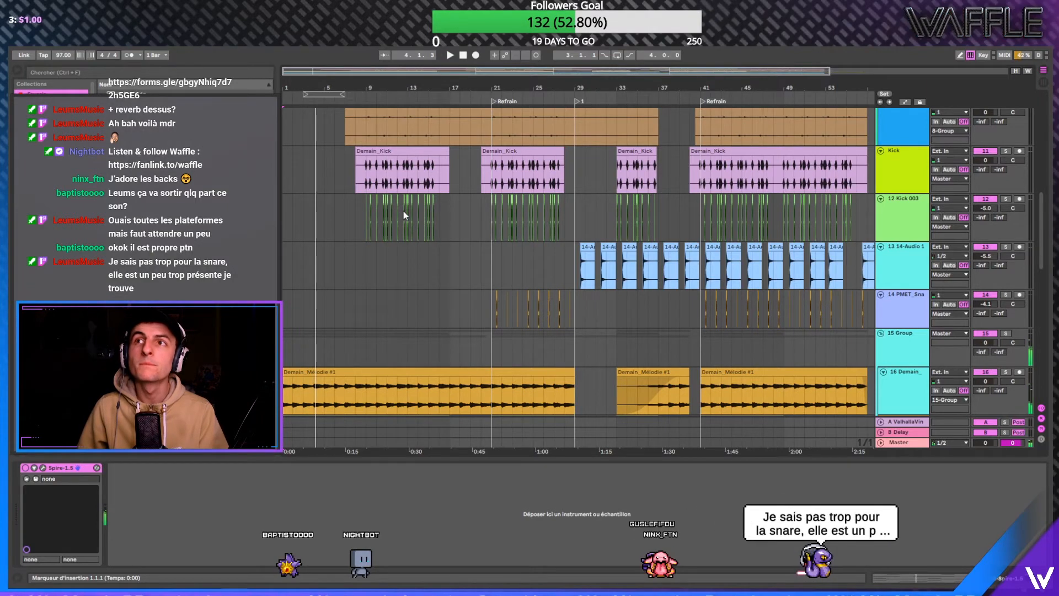
- Play from the first Refrain at bar 21 and lower snare track 14's volume to -7.1 dB
{"action": "scroll", "coordinate": [383, 214], "scroll_direction": "down", "scroll_amount": 1}
{"action": "left_click", "coordinate": [489, 239]}
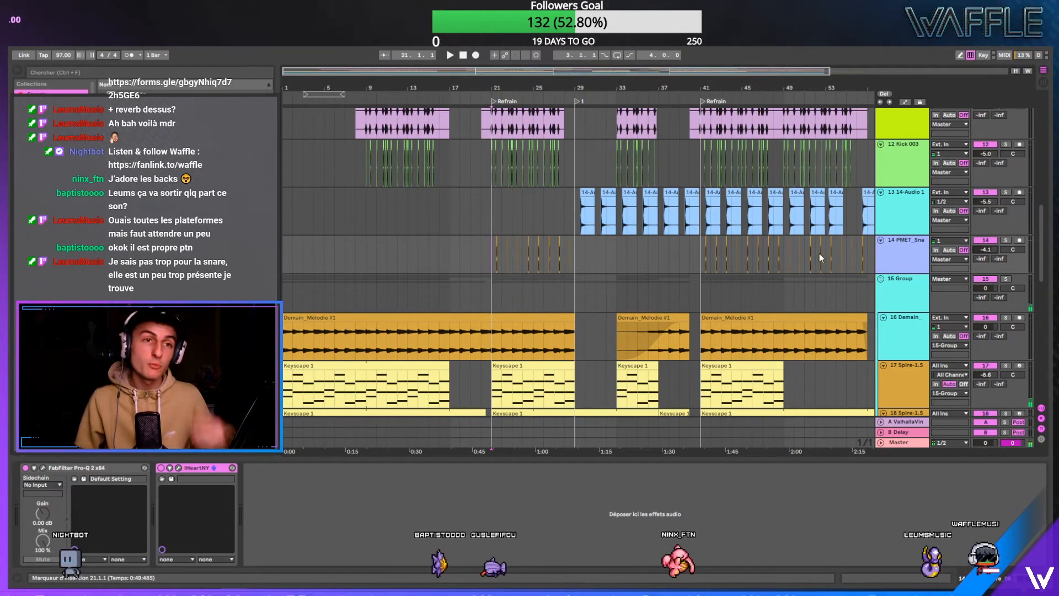
{"action": "key", "text": "space"}
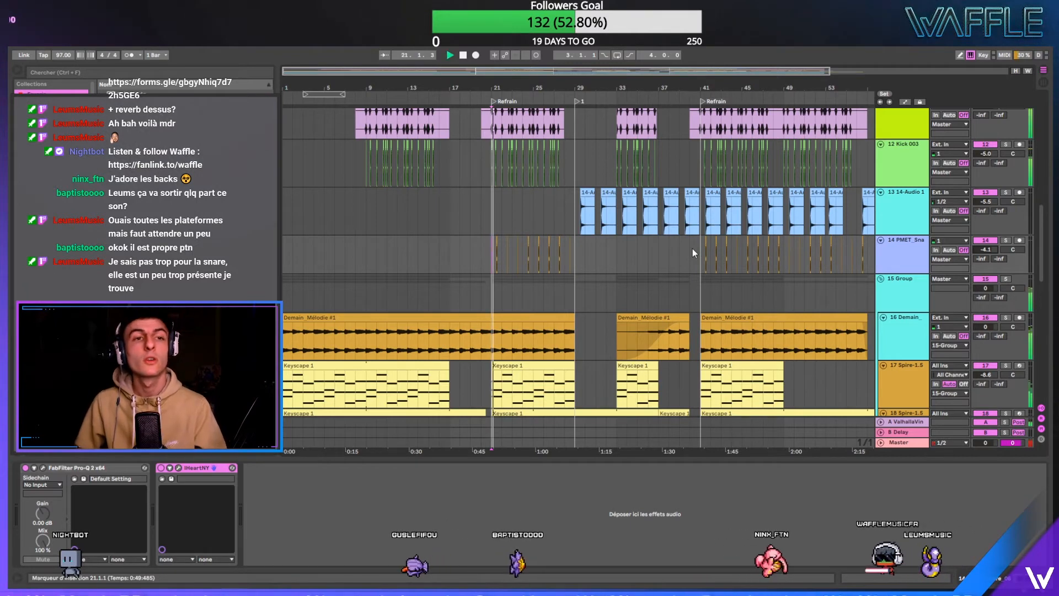
{"action": "scroll", "coordinate": [992, 249], "scroll_direction": "down", "scroll_amount": 2}
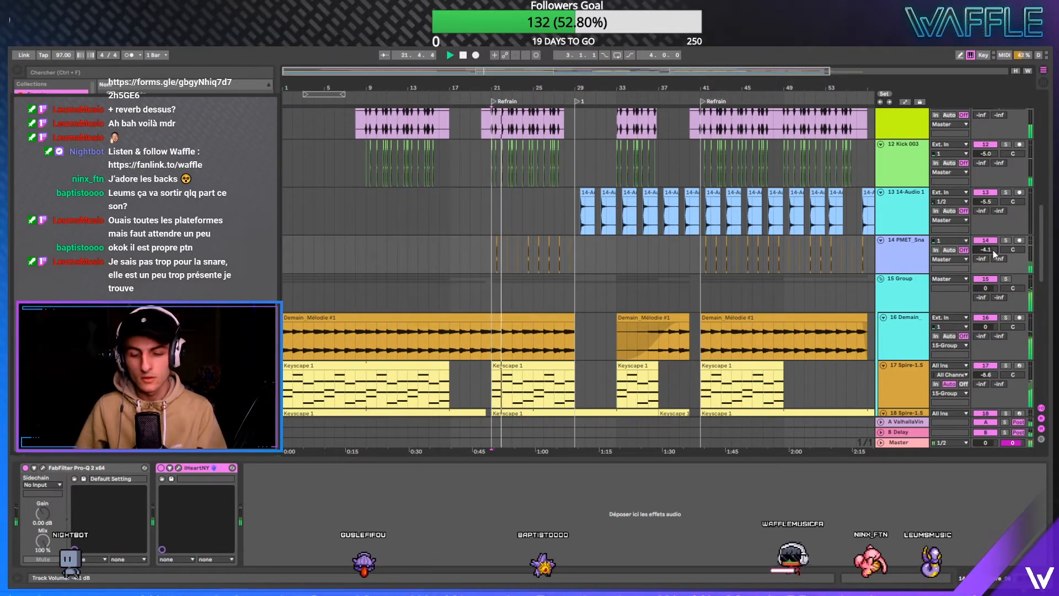
{"action": "scroll", "coordinate": [991, 249], "scroll_direction": "down", "scroll_amount": 2}
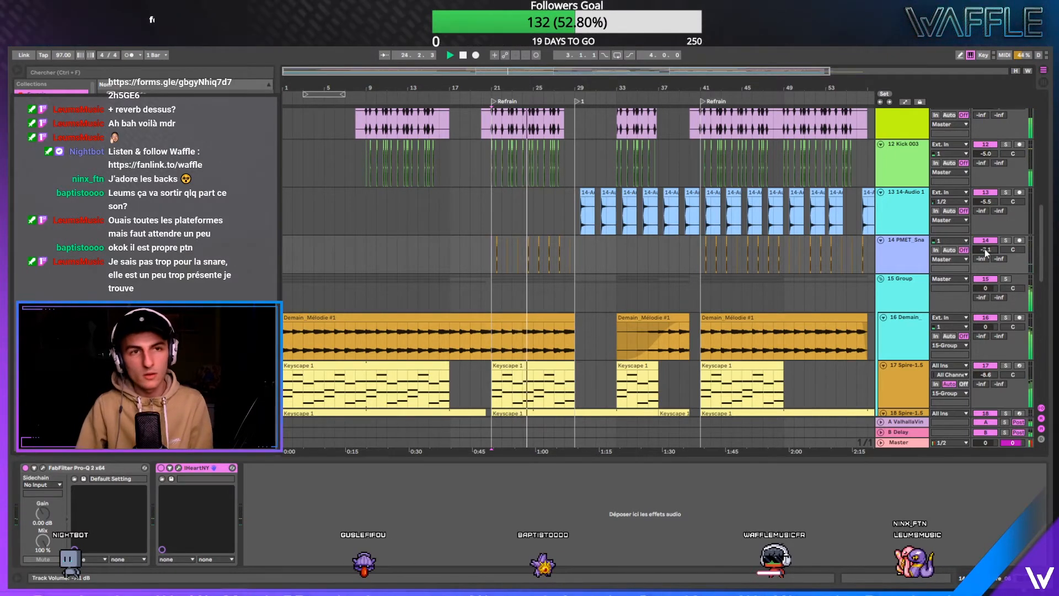
{"action": "scroll", "coordinate": [986, 250], "scroll_direction": "down", "scroll_amount": 1}
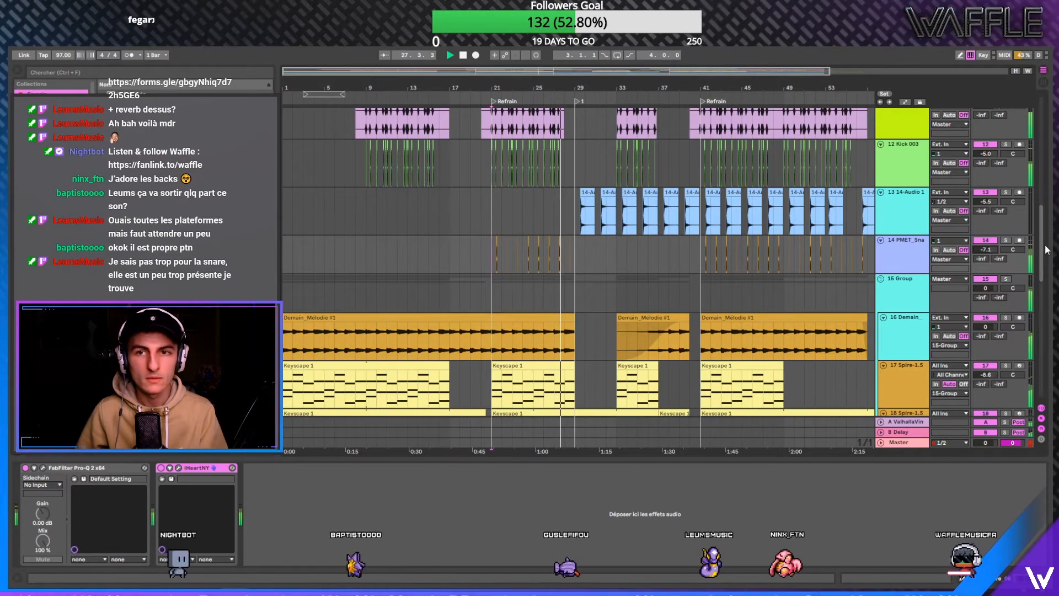
- Review all tracks from the top of the arrangement to the Demain_Voix tracks during playback, then stop and return to bar 3
{"action": "left_click_drag", "start_coordinate": [1041, 221], "coordinate": [1042, 108]}
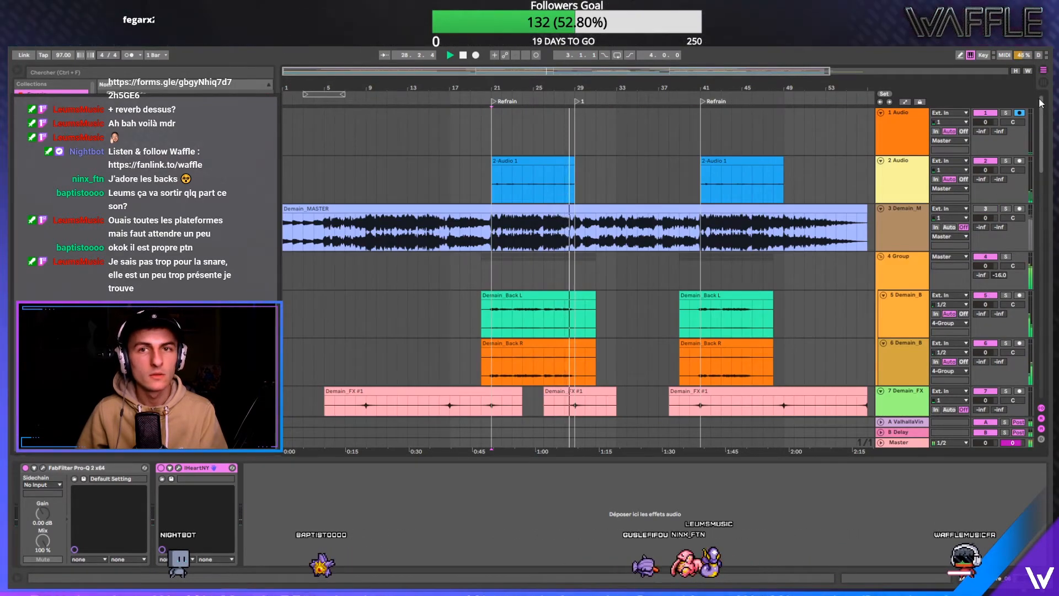
{"action": "left_click_drag", "start_coordinate": [1041, 107], "coordinate": [1021, 253]}
{"action": "scroll", "coordinate": [1020, 250], "scroll_direction": "down", "scroll_amount": 3}
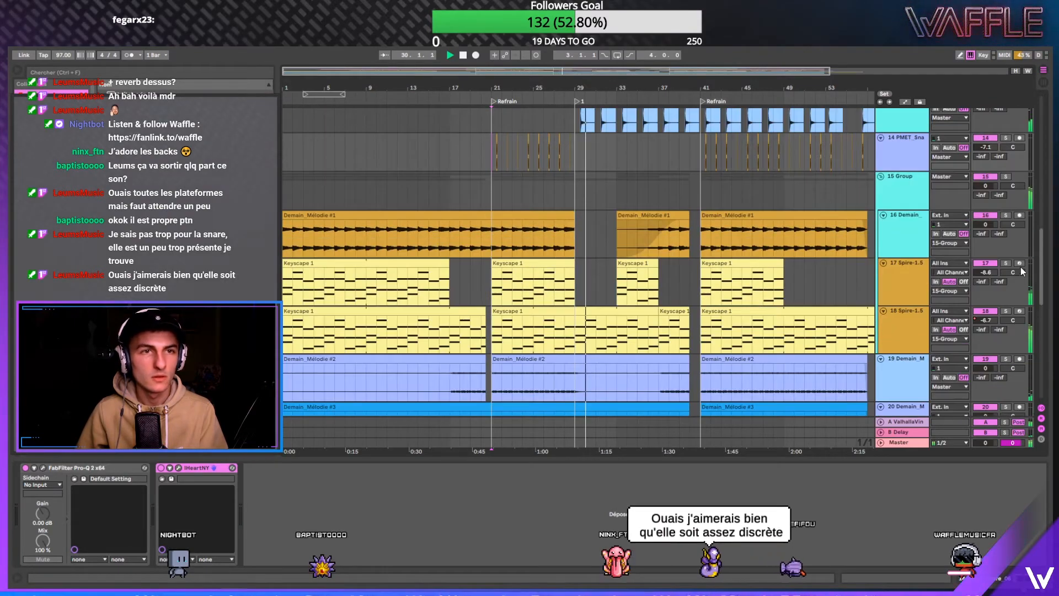
{"action": "scroll", "coordinate": [1022, 256], "scroll_direction": "up", "scroll_amount": 1}
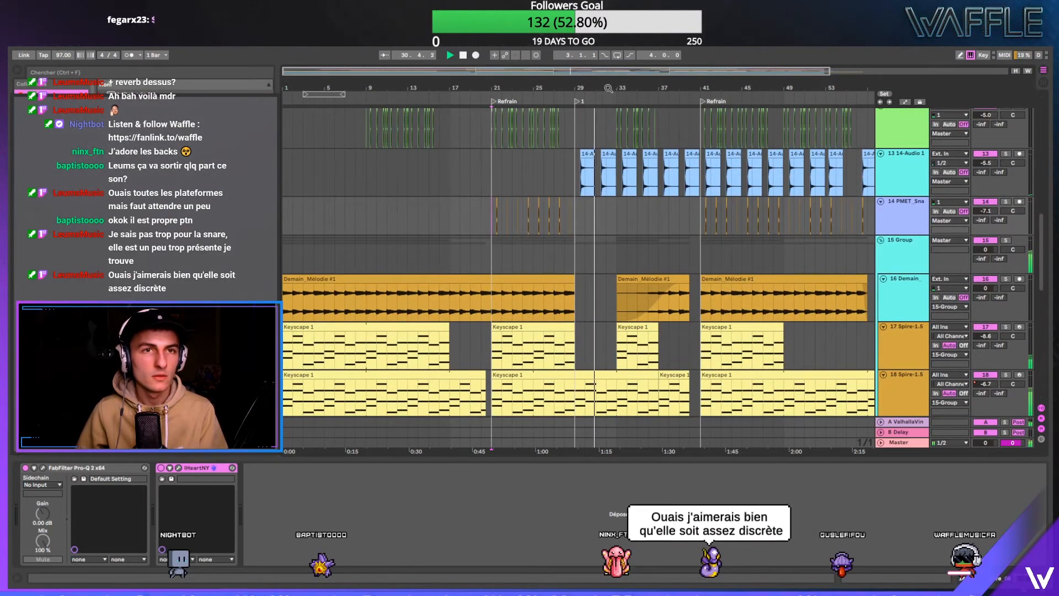
{"action": "left_click_drag", "start_coordinate": [608, 88], "coordinate": [598, 87]}
{"action": "scroll", "coordinate": [594, 186], "scroll_direction": "down", "scroll_amount": 10}
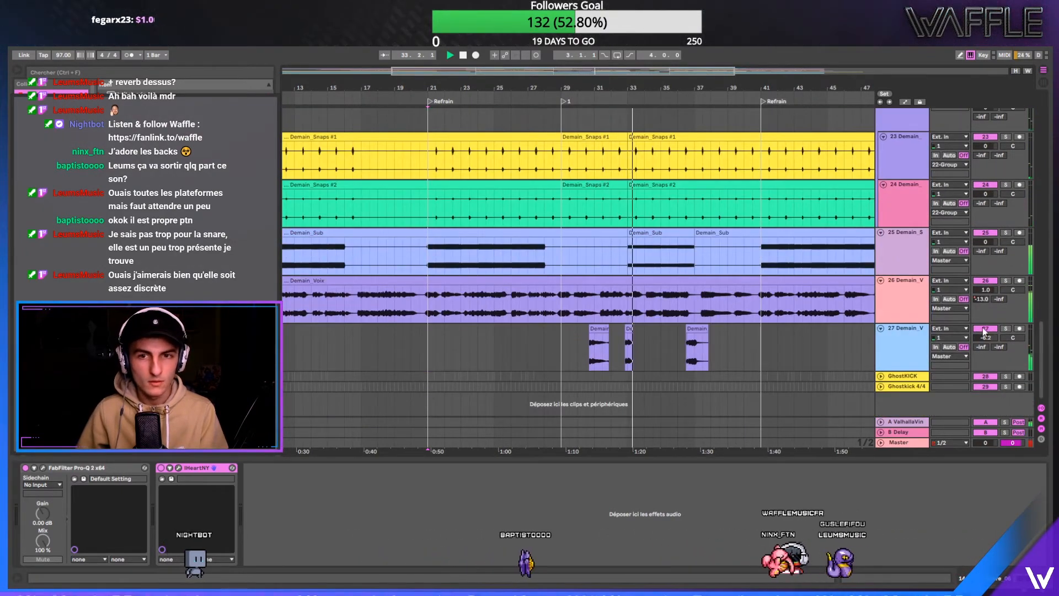
{"action": "left_click_drag", "start_coordinate": [652, 87], "coordinate": [652, 91]}
{"action": "key", "text": "minus"}
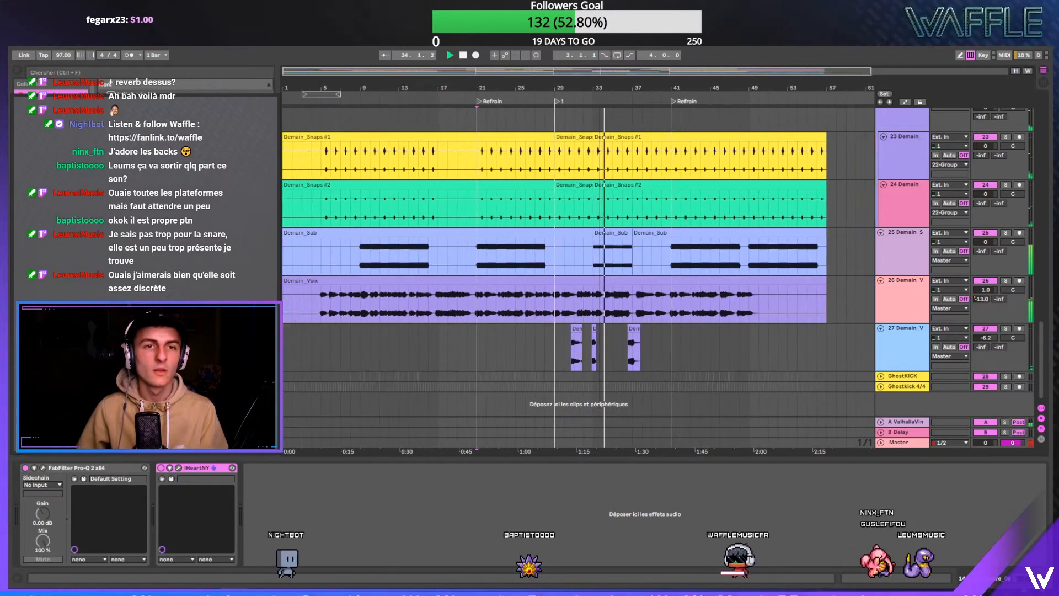
{"action": "key", "text": "space"}
{"action": "left_click", "coordinate": [302, 338]}
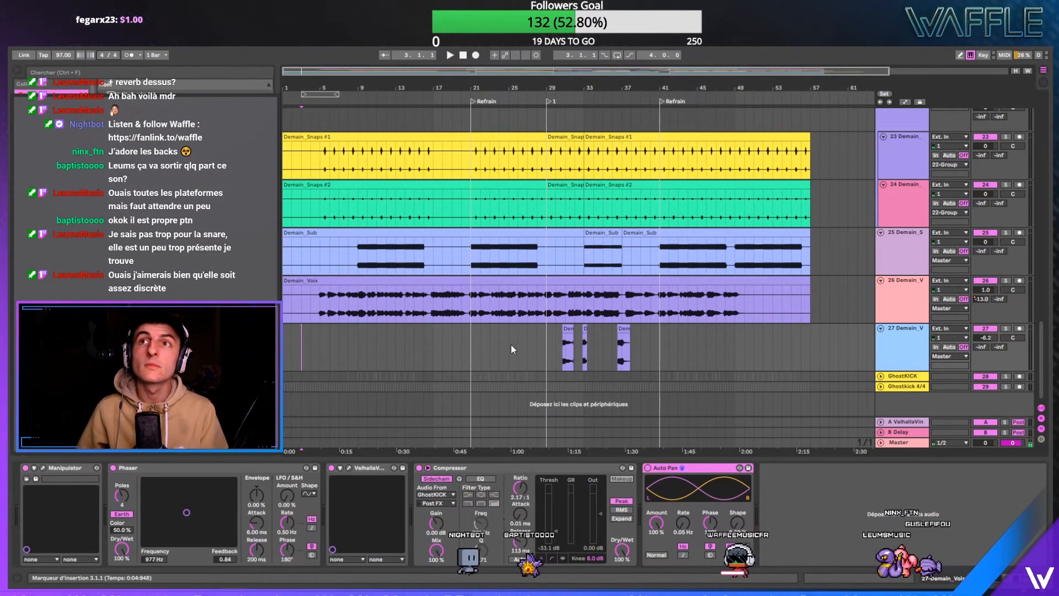
- Play from the first Refrain at bar 21 and lower snare track 14's volume to -10.1 dB, then stop playback
{"action": "scroll", "coordinate": [511, 344], "scroll_direction": "up", "scroll_amount": 10}
{"action": "scroll", "coordinate": [511, 344], "scroll_direction": "up", "scroll_amount": 8}
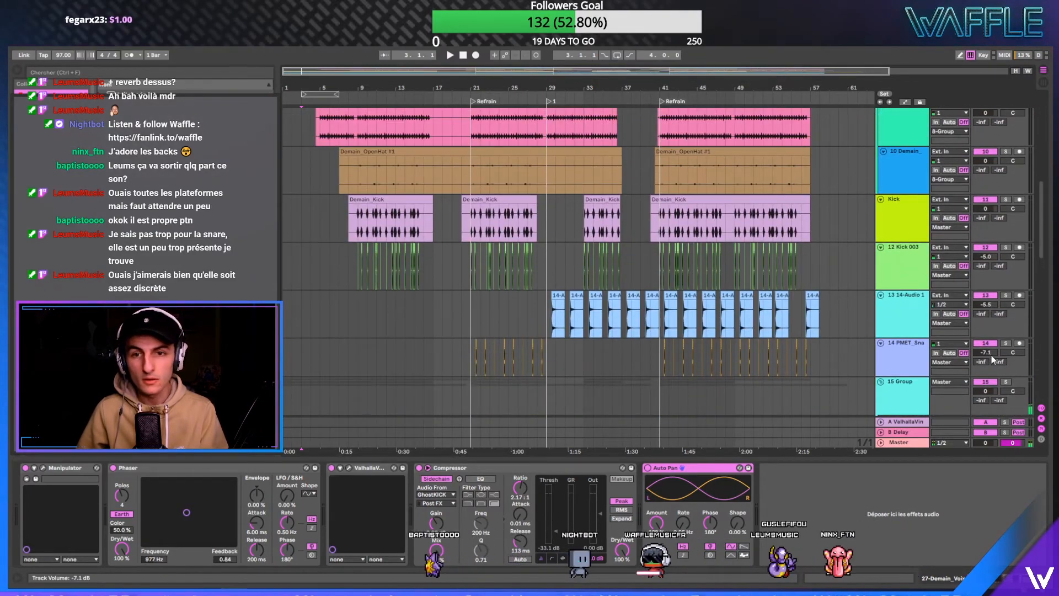
{"action": "left_click", "coordinate": [907, 342]}
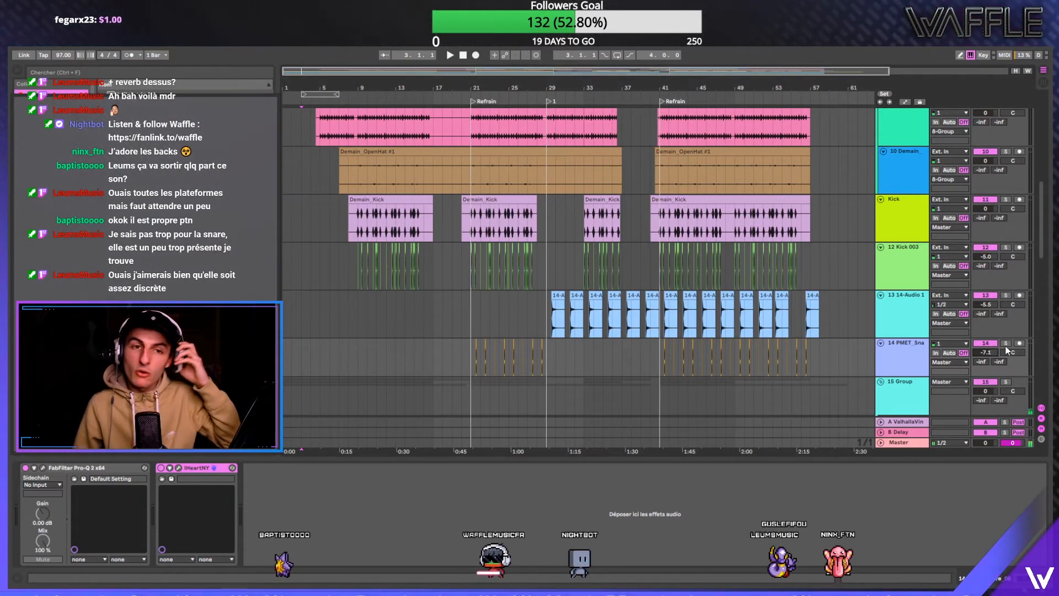
{"action": "left_click", "coordinate": [477, 305]}
{"action": "key", "text": "space"}
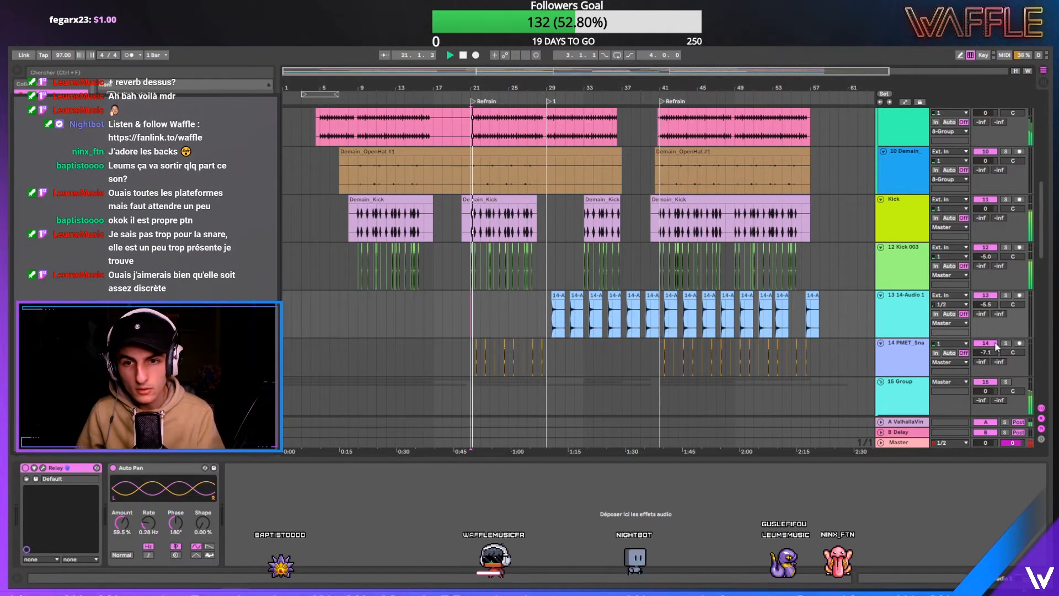
{"action": "scroll", "coordinate": [991, 353], "scroll_direction": "down", "scroll_amount": 3}
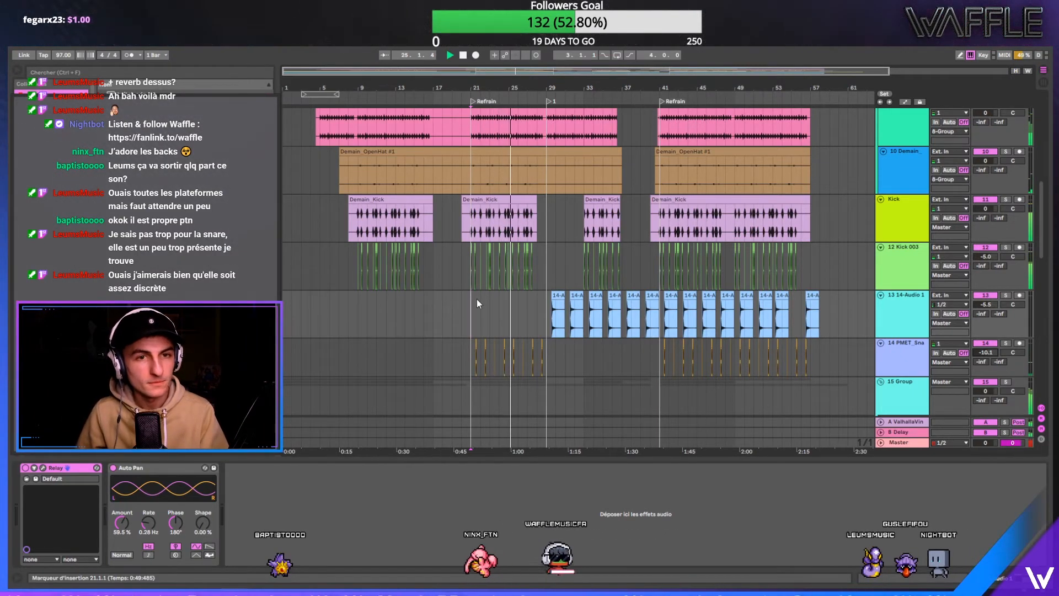
{"action": "left_click", "coordinate": [669, 318]}
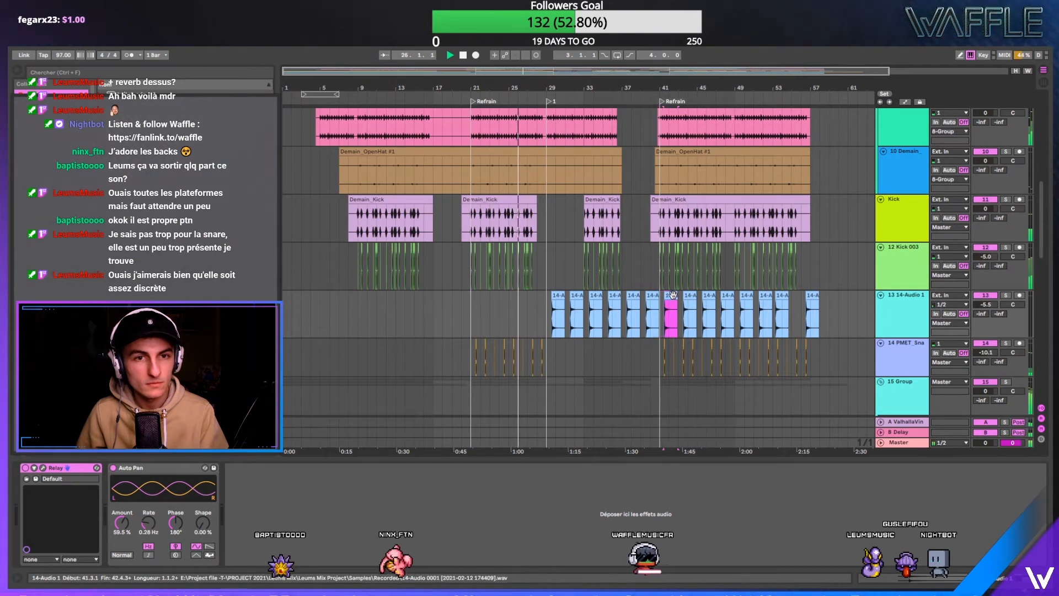
{"action": "left_click", "coordinate": [473, 294]}
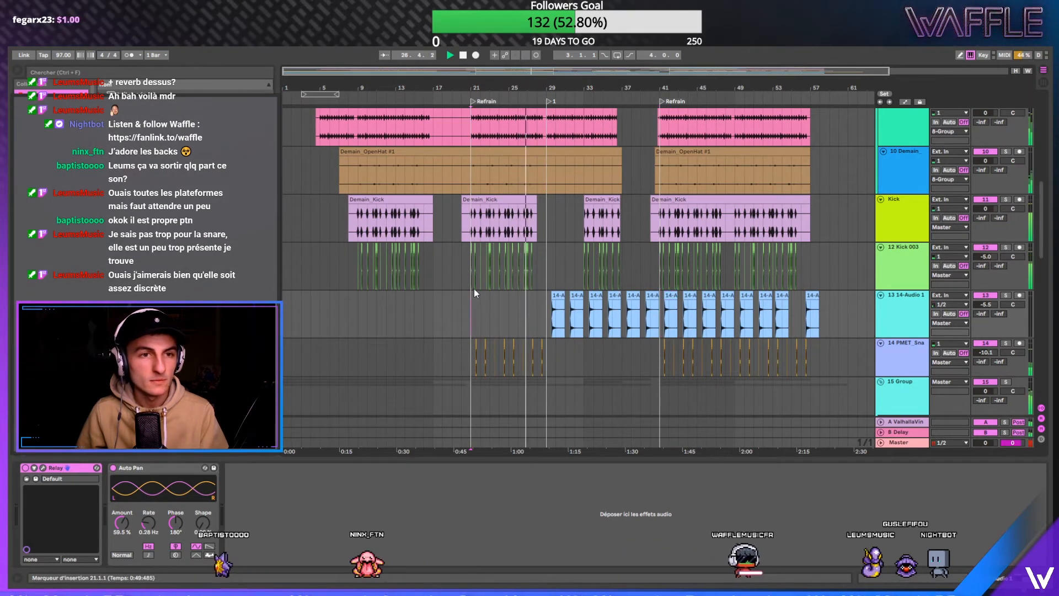
{"action": "left_click_drag", "start_coordinate": [476, 85], "coordinate": [475, 95]}
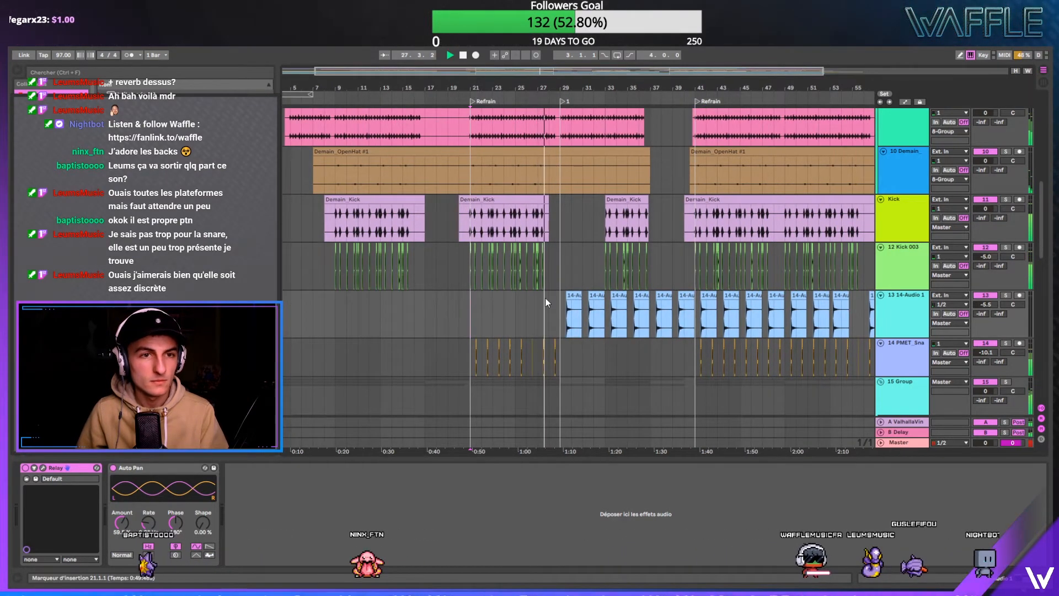
{"action": "scroll", "coordinate": [308, 234], "scroll_direction": "left", "scroll_amount": 3}
{"action": "key", "text": "space"}
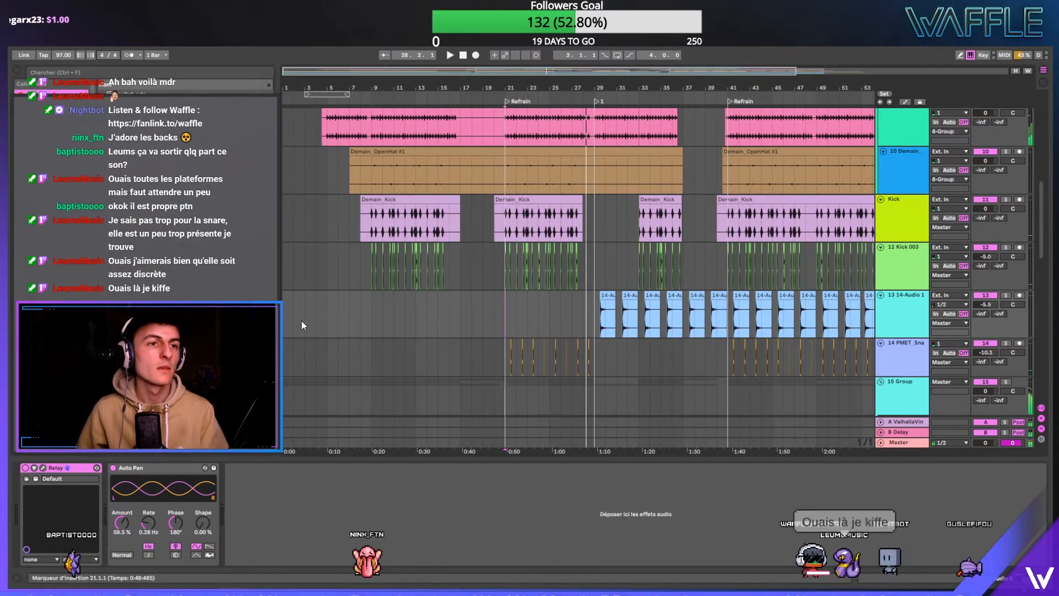
- Play the song from bar 3 and show the effects on the 15 Group melody bus
{"action": "left_click", "coordinate": [301, 319]}
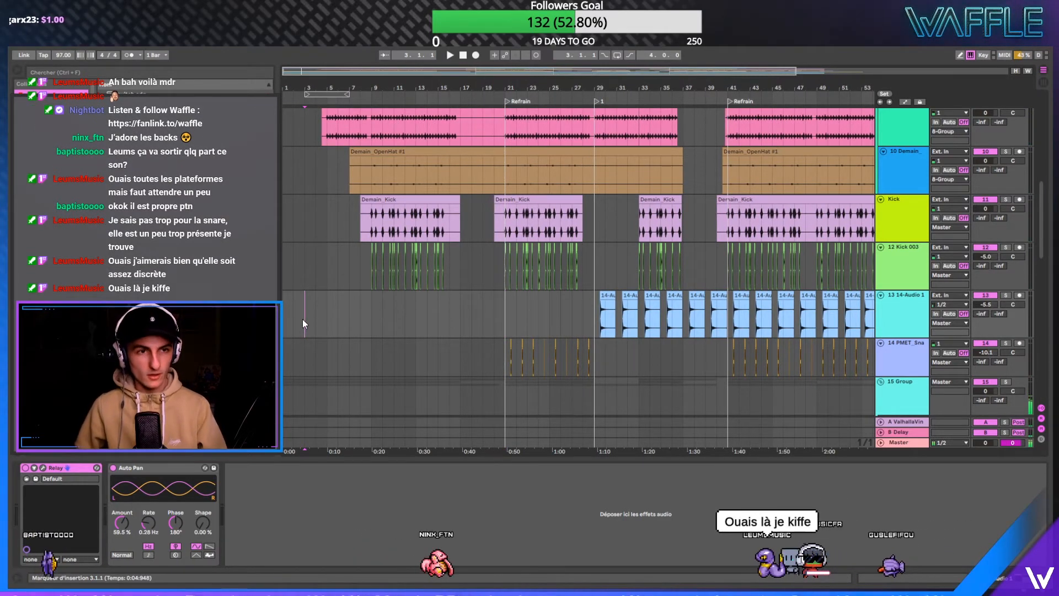
{"action": "key", "text": "space"}
{"action": "scroll", "coordinate": [303, 319], "scroll_direction": "down", "scroll_amount": 8}
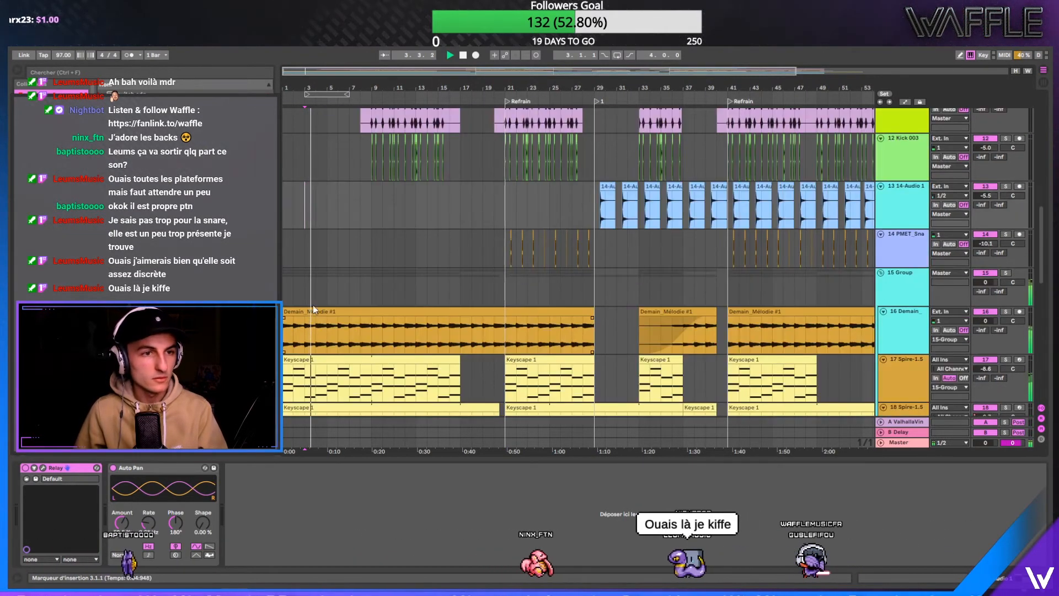
{"action": "scroll", "coordinate": [320, 272], "scroll_direction": "up", "scroll_amount": 3}
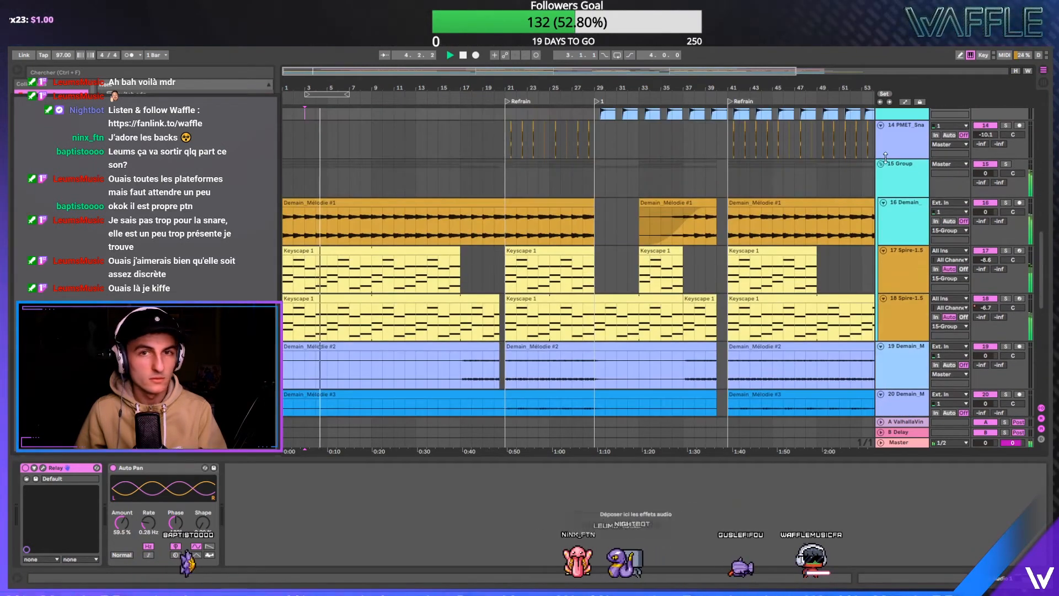
{"action": "left_click", "coordinate": [905, 175]}
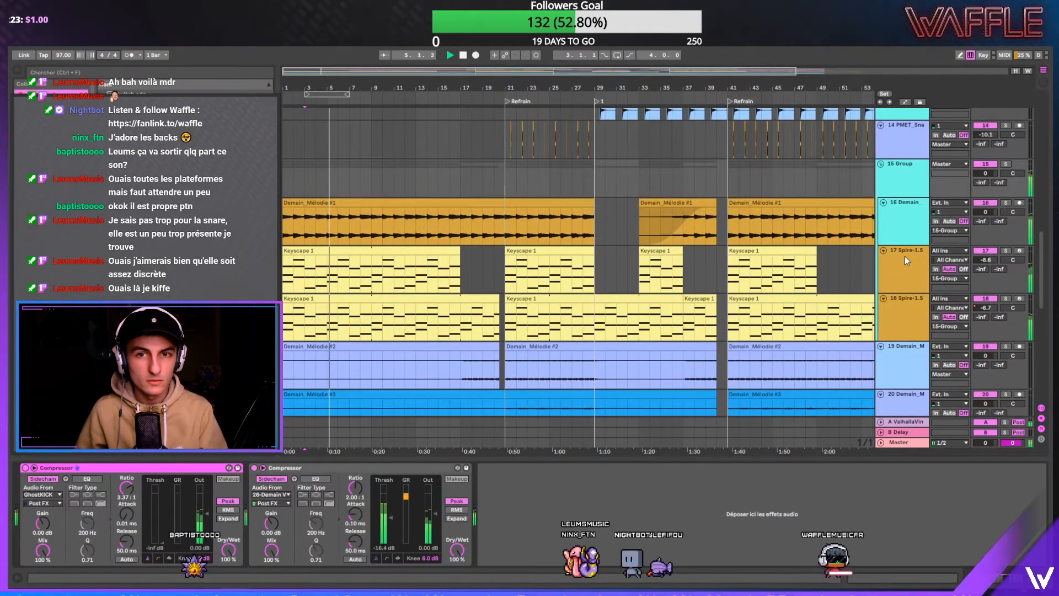
- Add an Auto Filter to the 15 Group track and show automation lanes in the arrangement
{"action": "left_click", "coordinate": [905, 257]}
{"action": "left_click", "coordinate": [912, 182]}
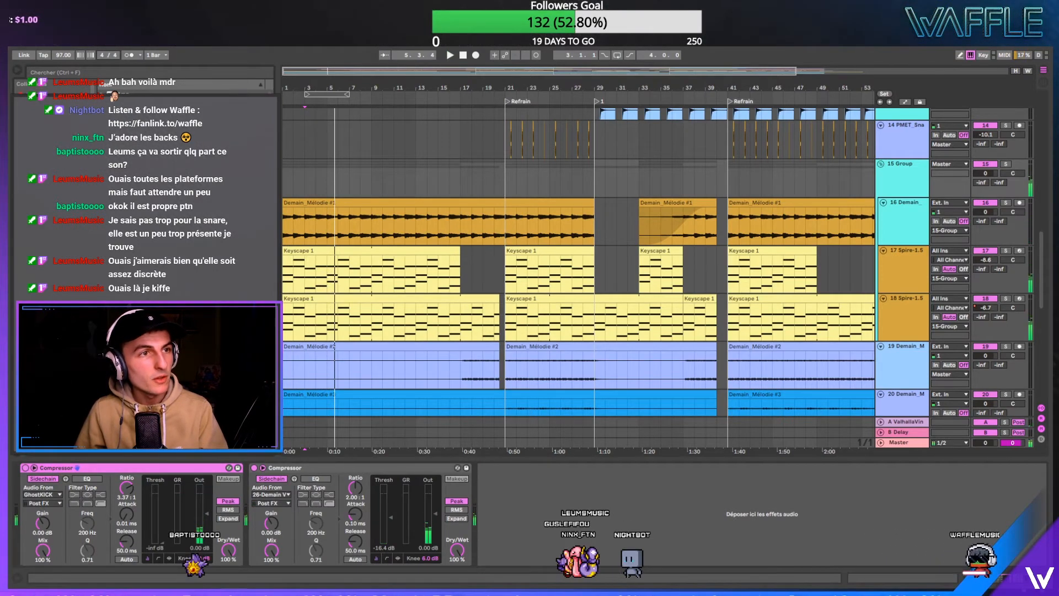
{"action": "left_click", "coordinate": [425, 177]}
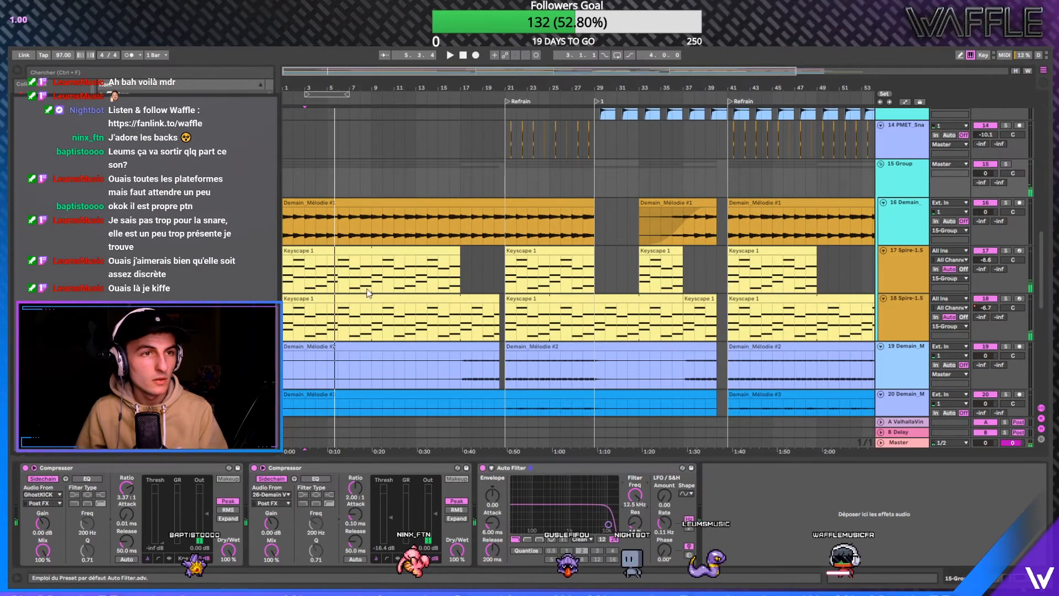
{"action": "key", "text": "a"}
{"action": "left_click", "coordinate": [294, 217]}
{"action": "key", "text": "space"}
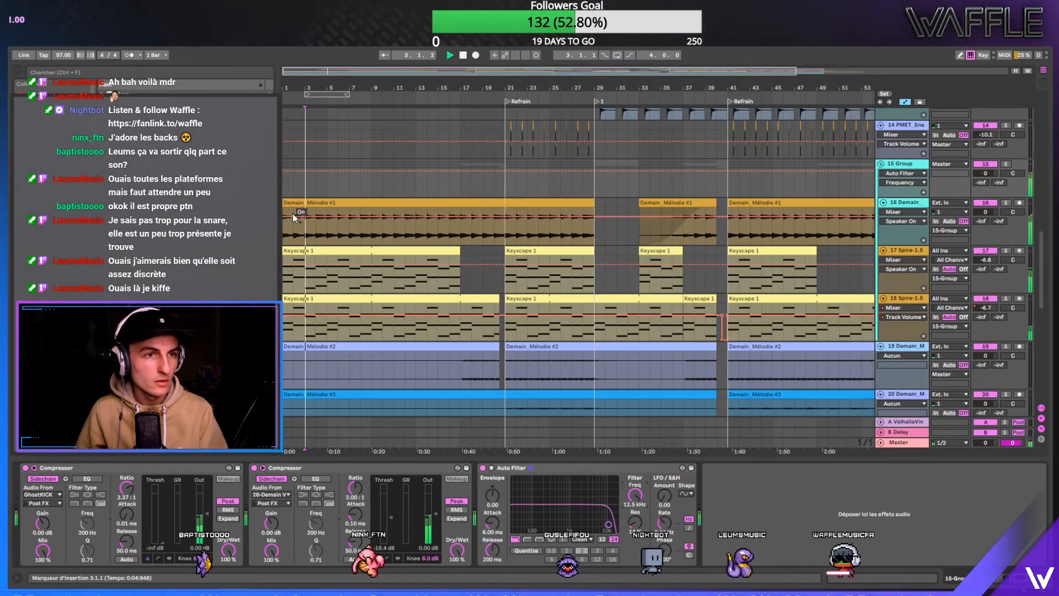
- Draw a filter Frequency automation dip on 15 Group, down to about 1.6 kHz at bar 5 and curving back up by bar 9
{"action": "left_click", "coordinate": [327, 175]}
{"action": "left_click_drag", "start_coordinate": [328, 175], "coordinate": [327, 172]}
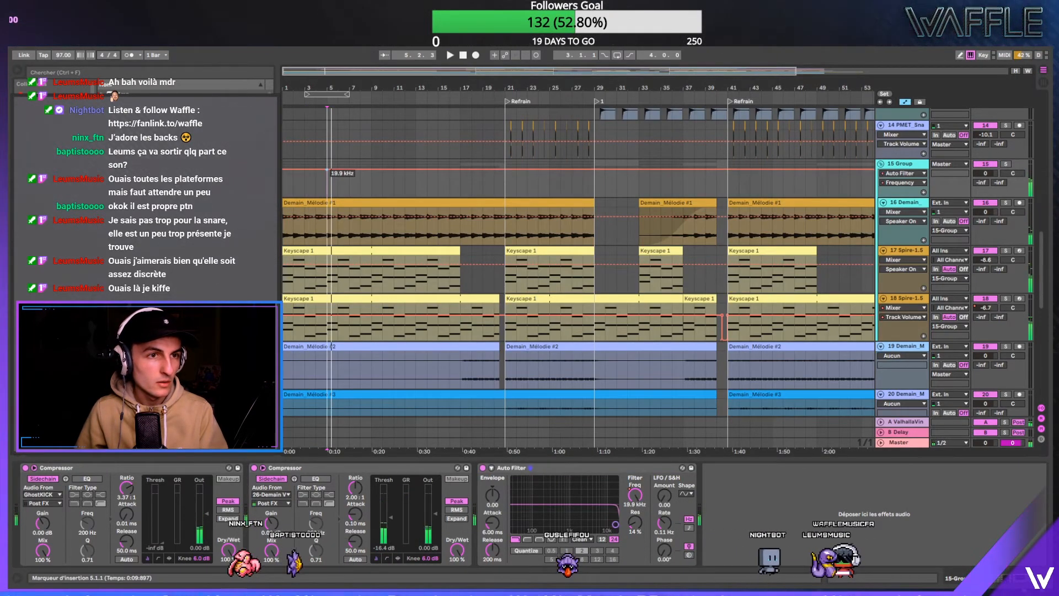
{"action": "left_click", "coordinate": [372, 173]}
{"action": "key", "text": "space"}
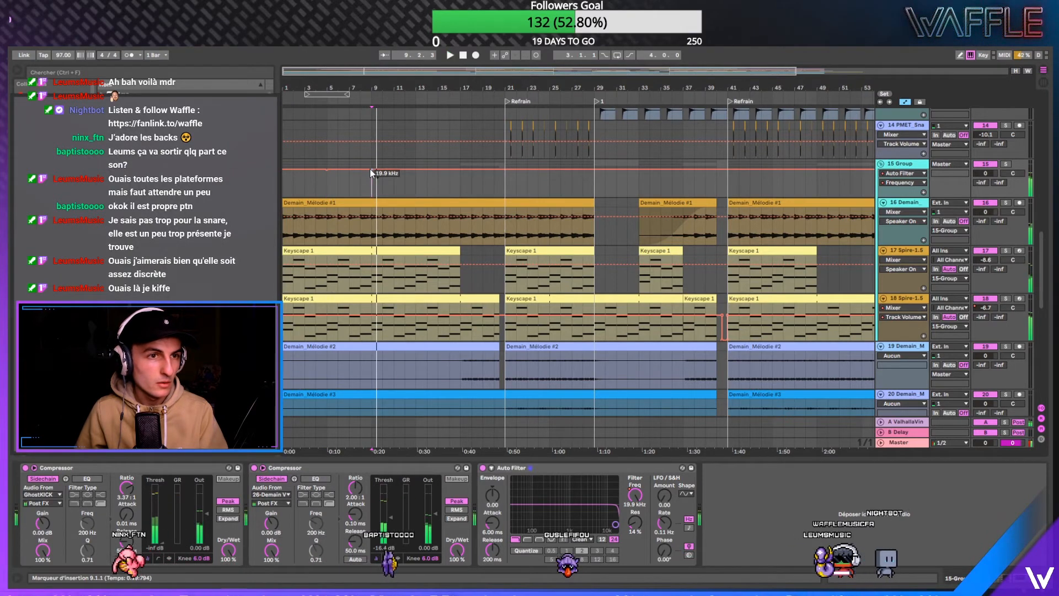
{"action": "left_click_drag", "start_coordinate": [339, 172], "coordinate": [338, 176]}
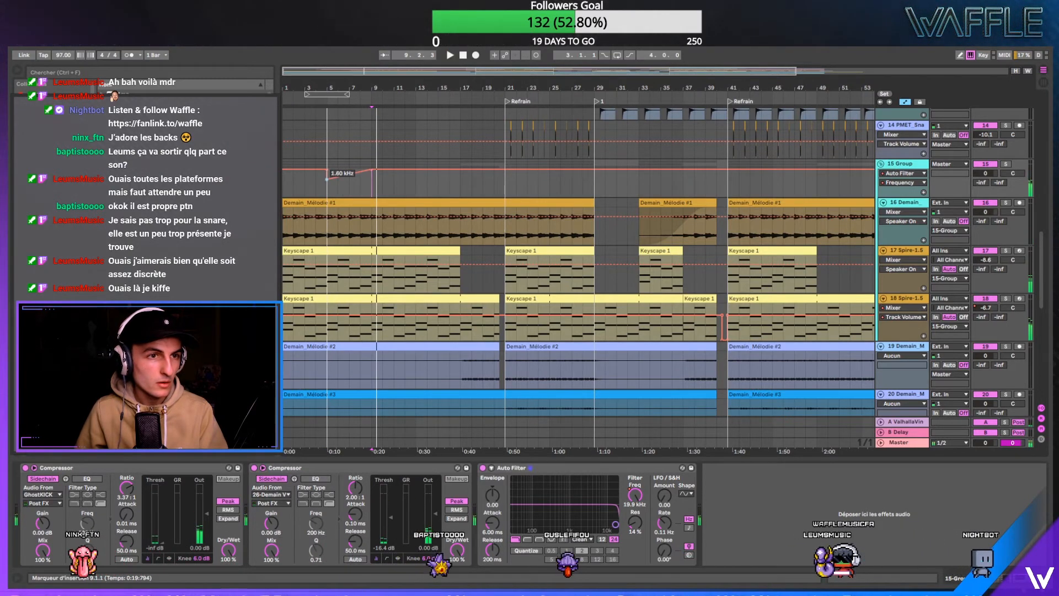
{"action": "left_click_drag", "start_coordinate": [358, 173], "coordinate": [316, 172]}
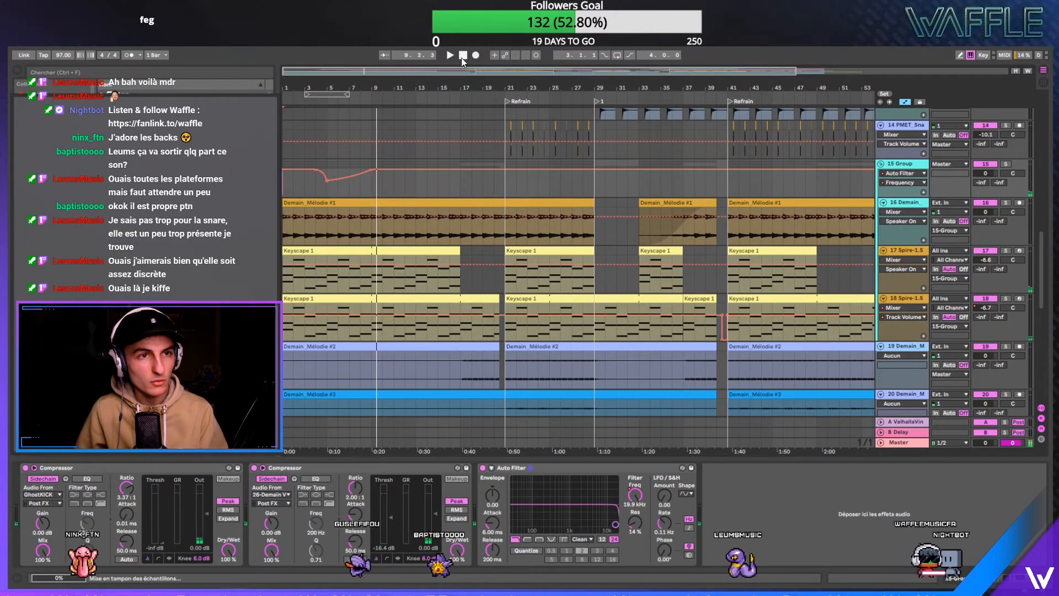
- Lower the filter Frequency dip at bar 5 on 15 Group and curve the automation more steeply around it
{"action": "left_click_drag", "start_coordinate": [327, 87], "coordinate": [343, 85]}
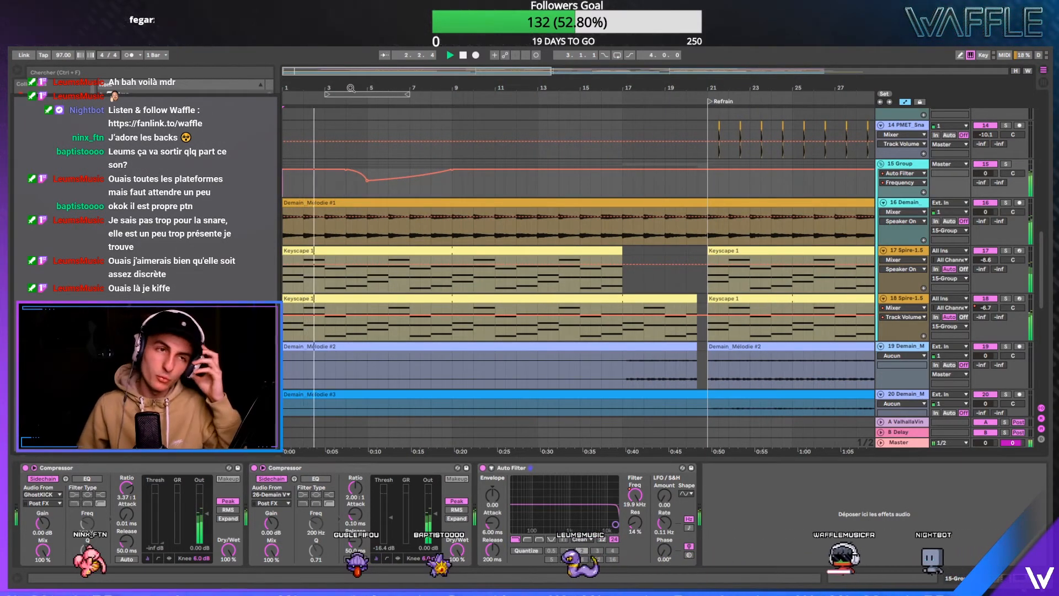
{"action": "mouse_move", "coordinate": [366, 183]}
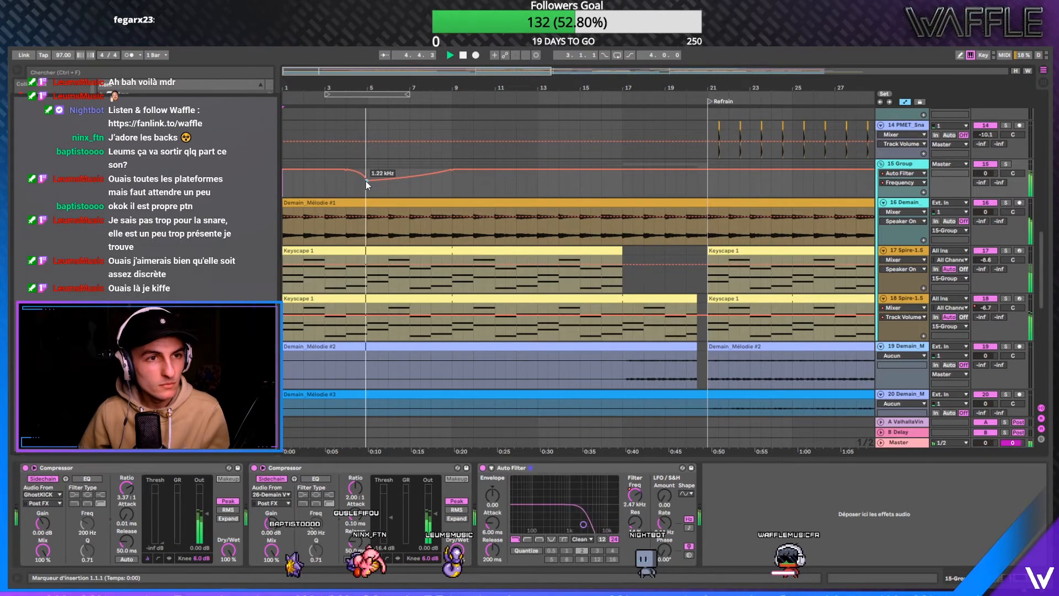
{"action": "left_click_drag", "start_coordinate": [365, 181], "coordinate": [372, 188]}
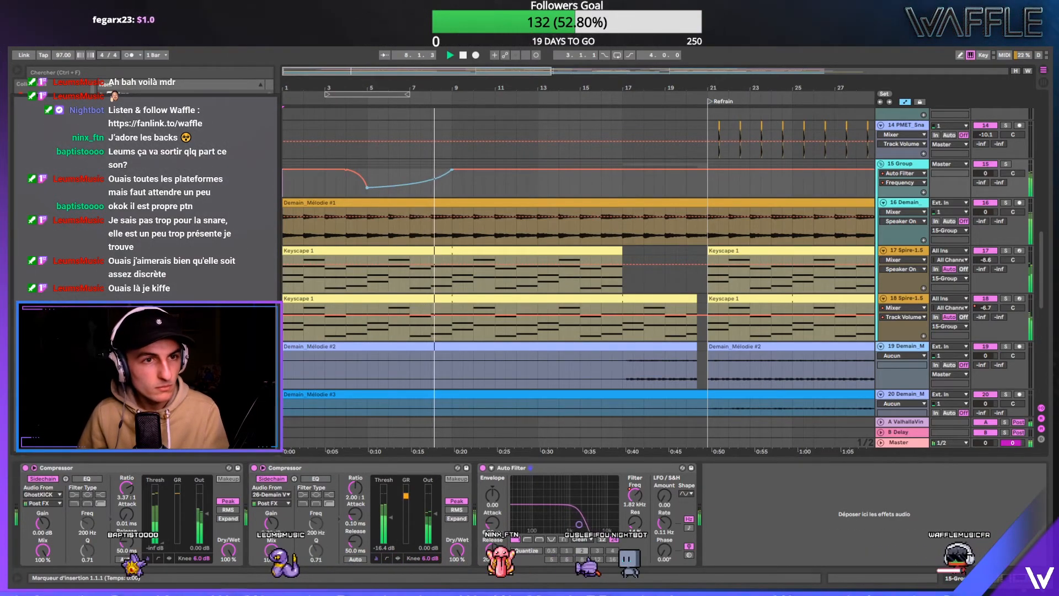
- Play from bar 9 and compare the Kick and 12 Kick 003 tracks by muting and unmuting each in turn
{"action": "scroll", "coordinate": [419, 217], "scroll_direction": "down", "scroll_amount": 10}
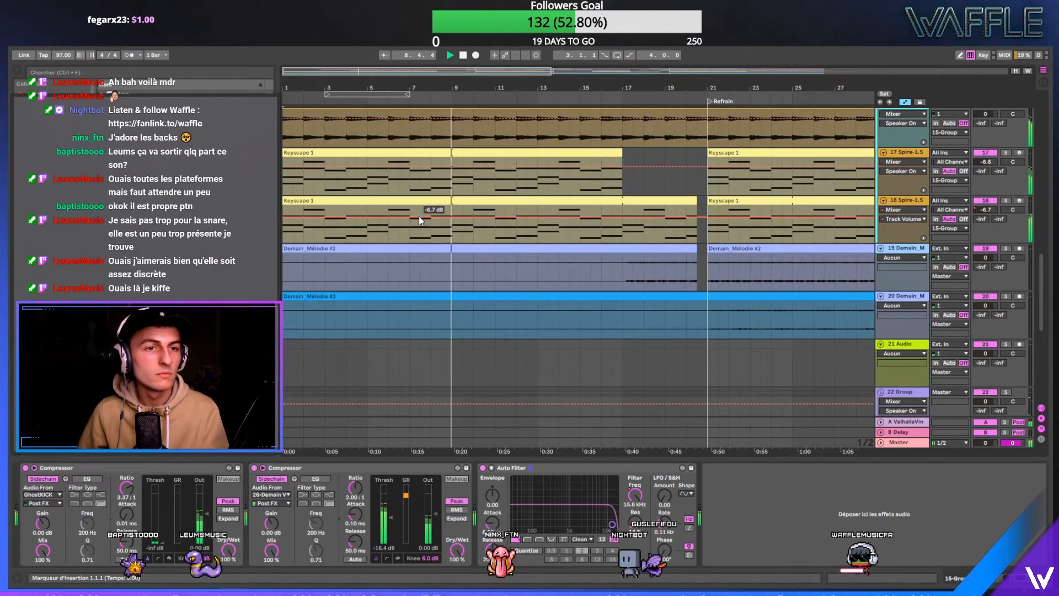
{"action": "left_click_drag", "start_coordinate": [420, 377], "coordinate": [444, 376]}
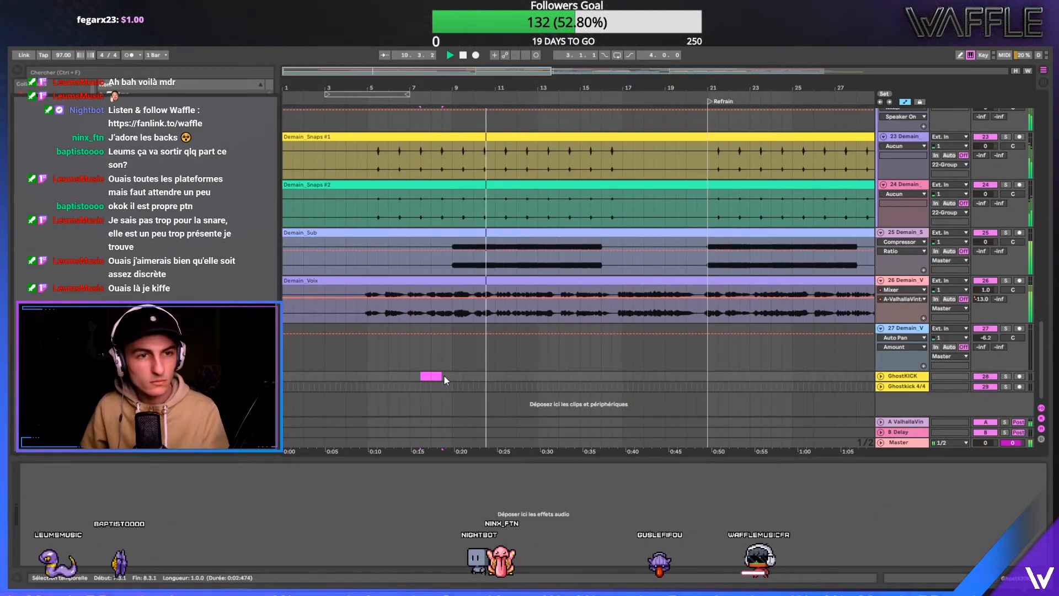
{"action": "left_click", "coordinate": [462, 56]}
{"action": "scroll", "coordinate": [455, 240], "scroll_direction": "up", "scroll_amount": 10}
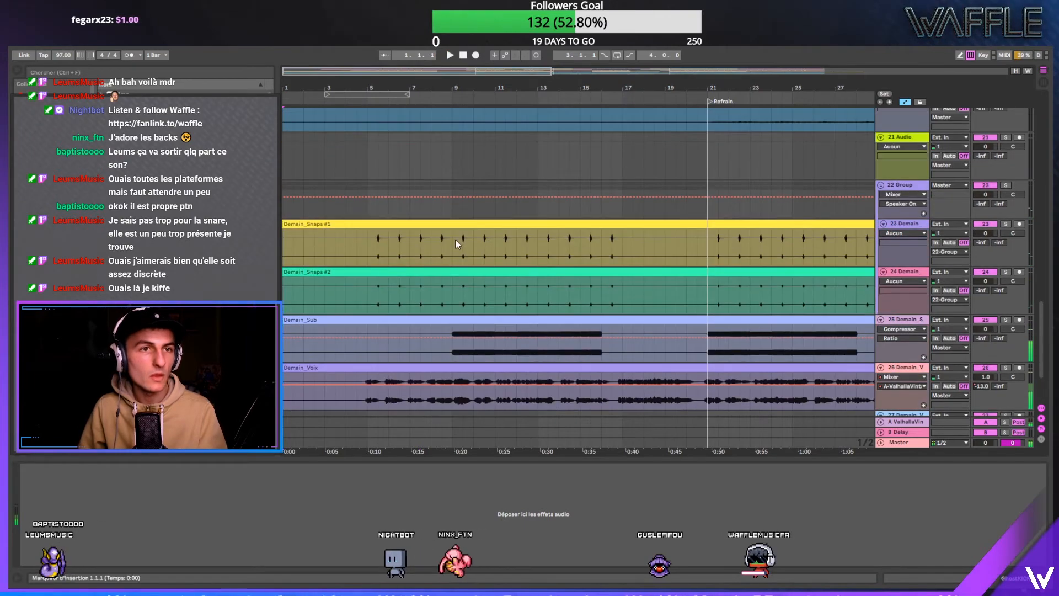
{"action": "scroll", "coordinate": [455, 240], "scroll_direction": "up", "scroll_amount": 4}
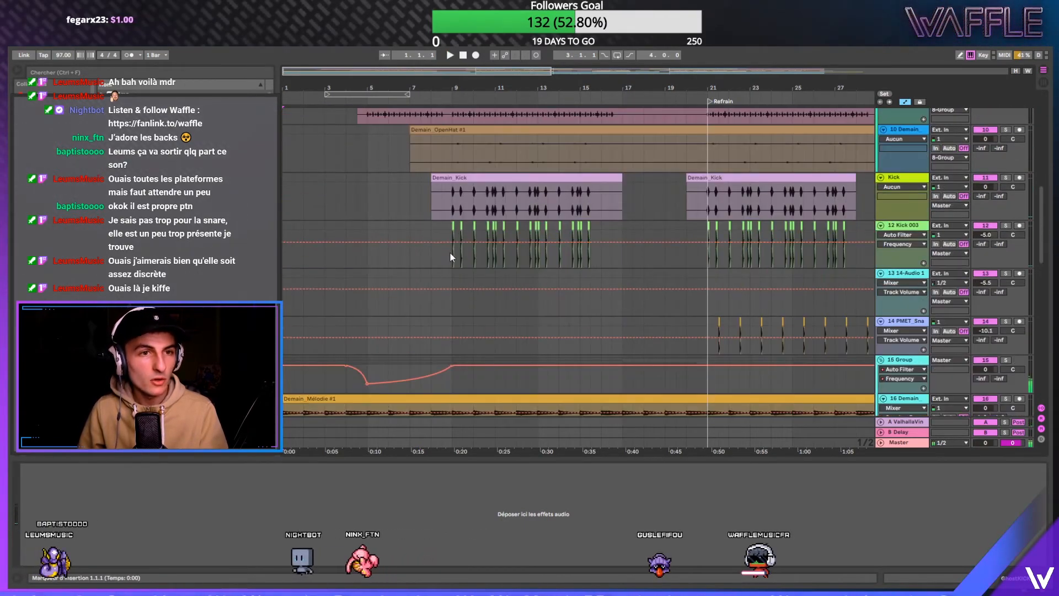
{"action": "left_click", "coordinate": [450, 256]}
{"action": "key", "text": "space"}
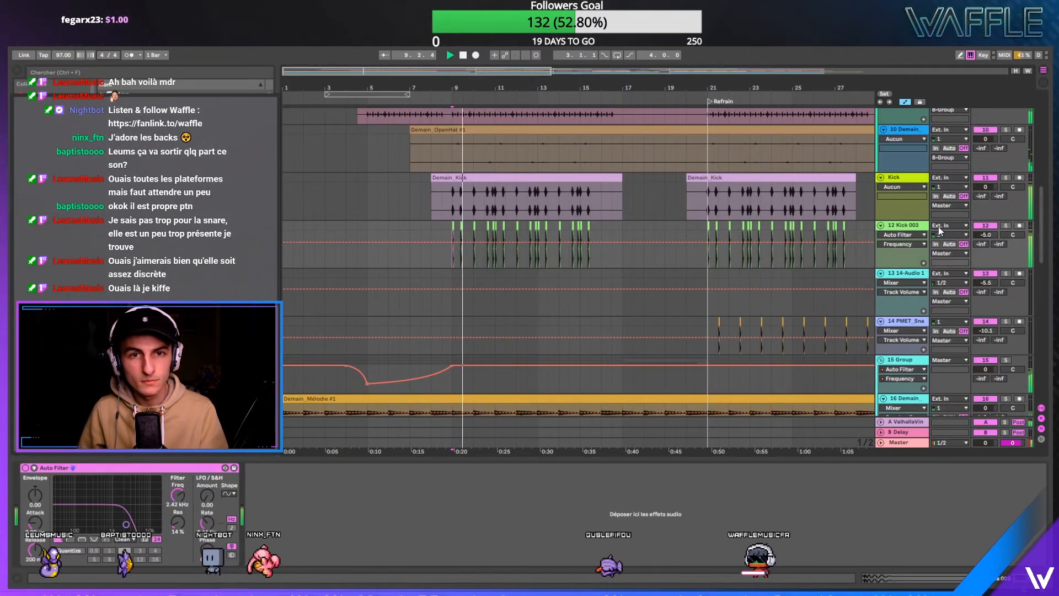
{"action": "left_click", "coordinate": [985, 225]}
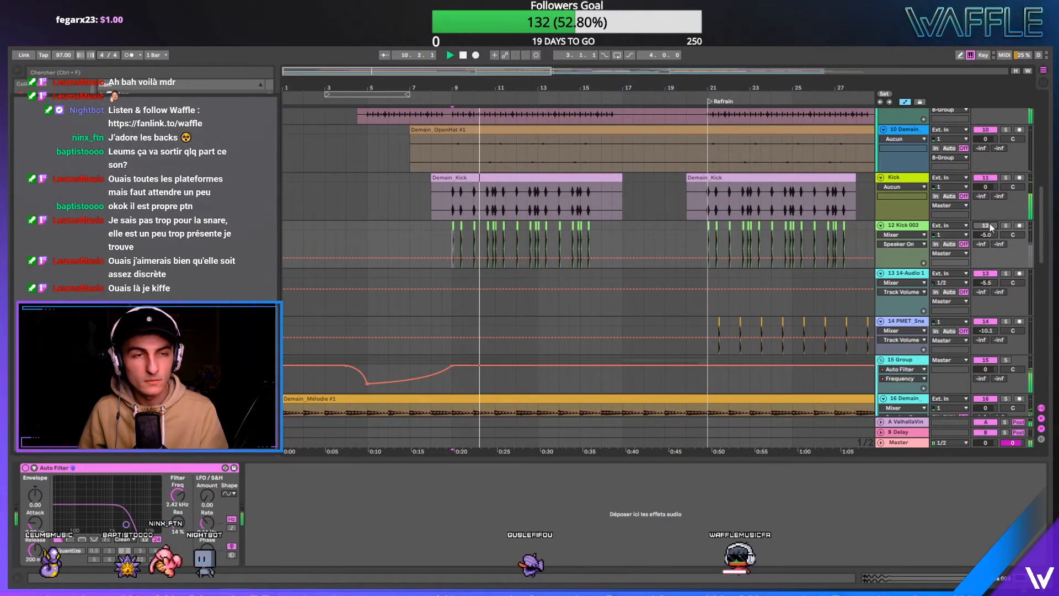
{"action": "left_click", "coordinate": [987, 225]}
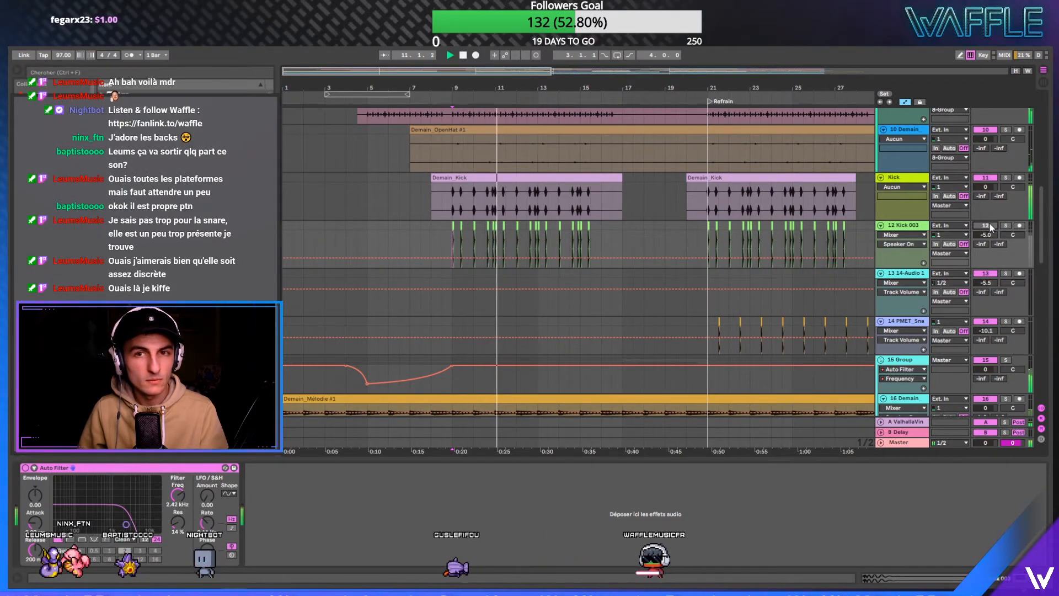
{"action": "left_click", "coordinate": [988, 177]}
{"action": "left_click", "coordinate": [987, 178]}
- Add an EQ Eight to the Kick track, cutting the highs with band 4 at about 474 Hz and -9.55 dB, with band 3 off
{"action": "left_click", "coordinate": [601, 211]}
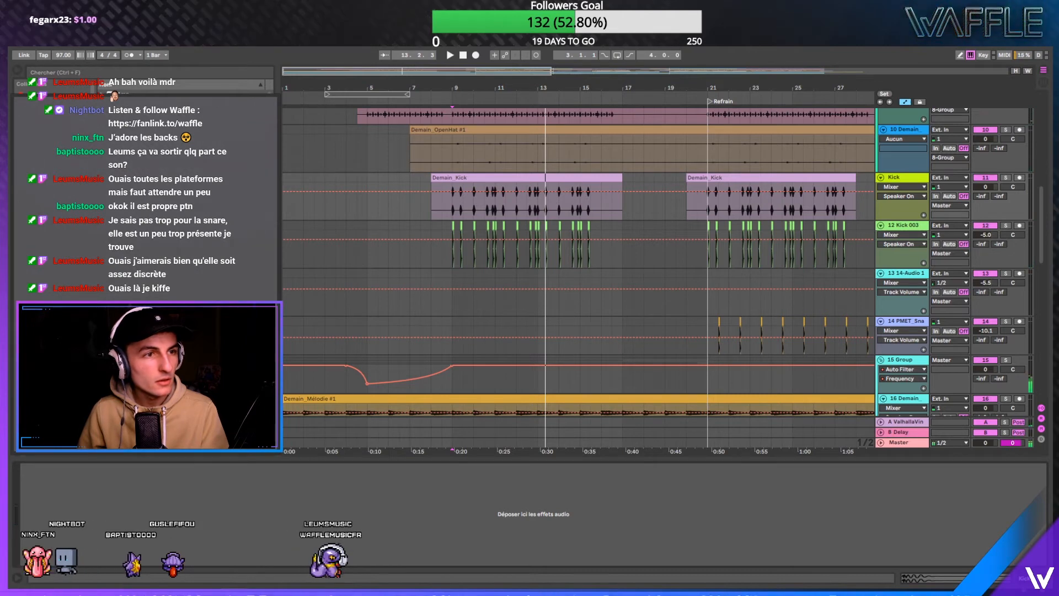
{"action": "left_click", "coordinate": [565, 190]}
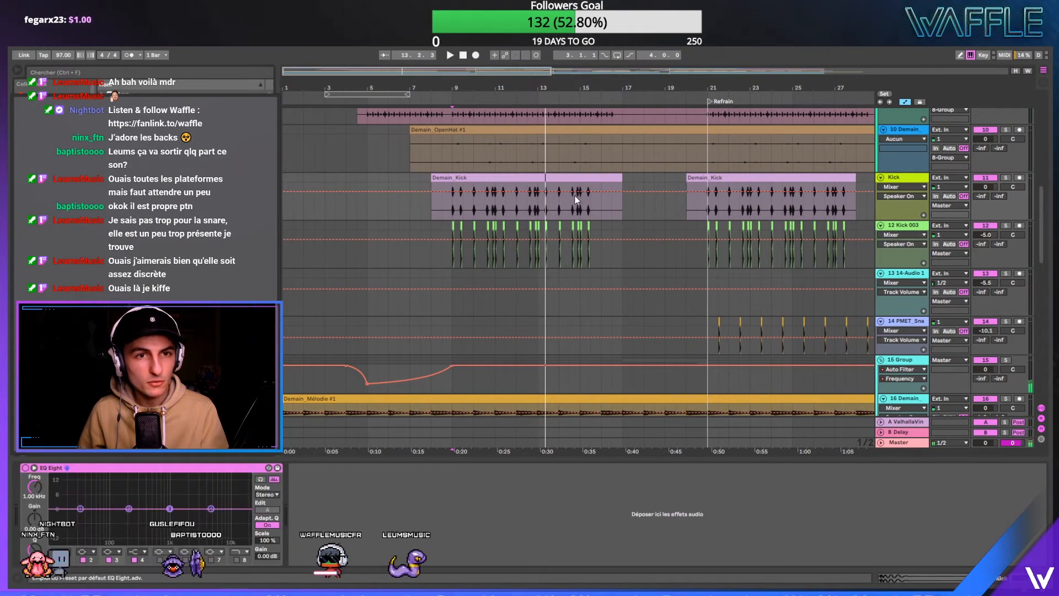
{"action": "left_click_drag", "start_coordinate": [80, 508], "coordinate": [81, 503]}
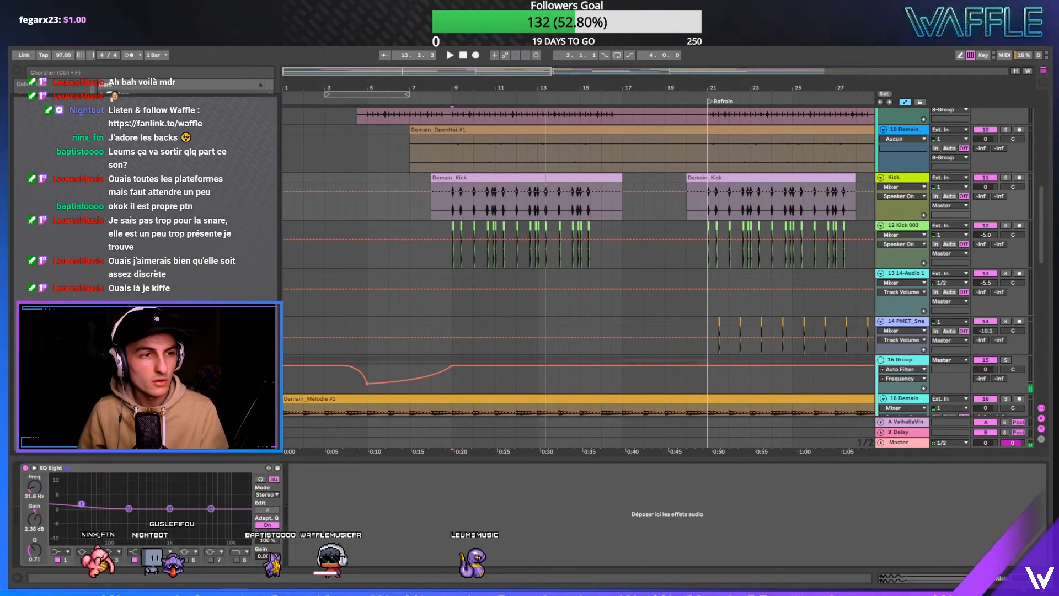
{"action": "key", "text": "space"}
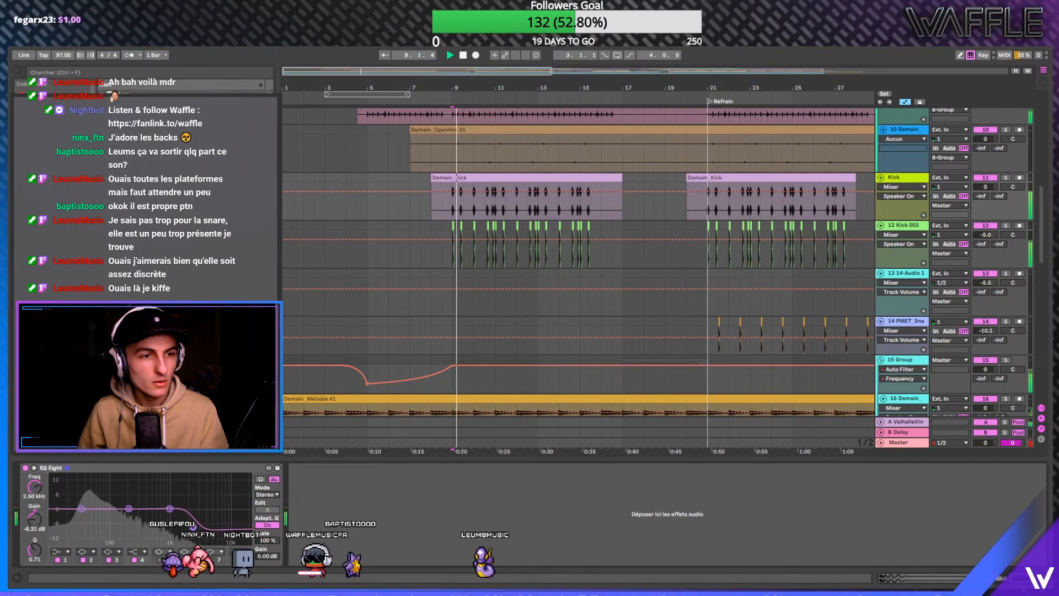
{"action": "left_click_drag", "start_coordinate": [213, 509], "coordinate": [154, 529]}
{"action": "left_click", "coordinate": [108, 559]}
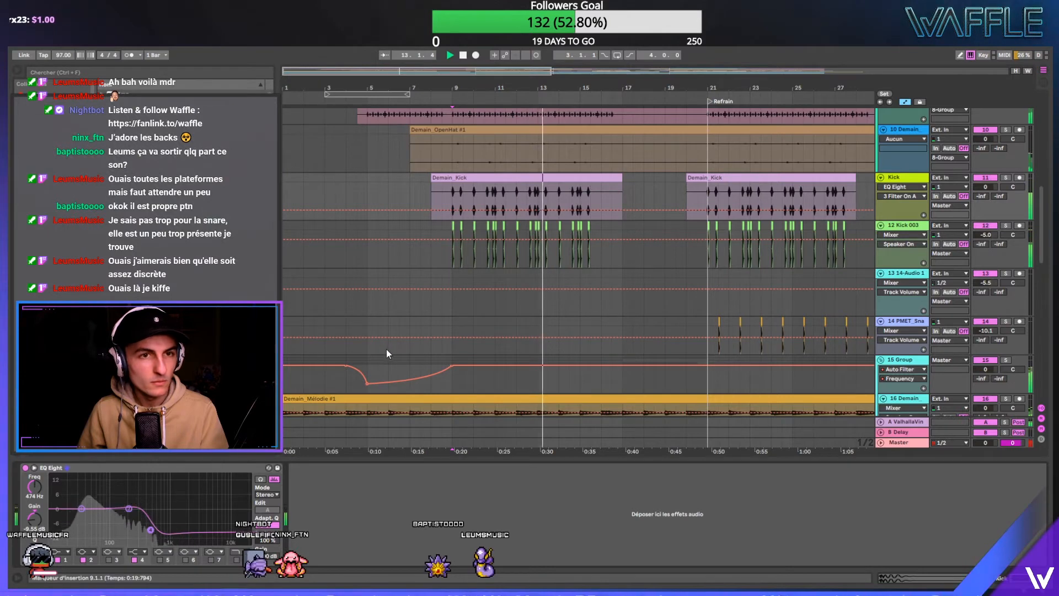
- Bypass the EQ Eight on the Kick track and move playback to bar 17
{"action": "left_click", "coordinate": [25, 468]}
{"action": "left_click", "coordinate": [630, 210]}
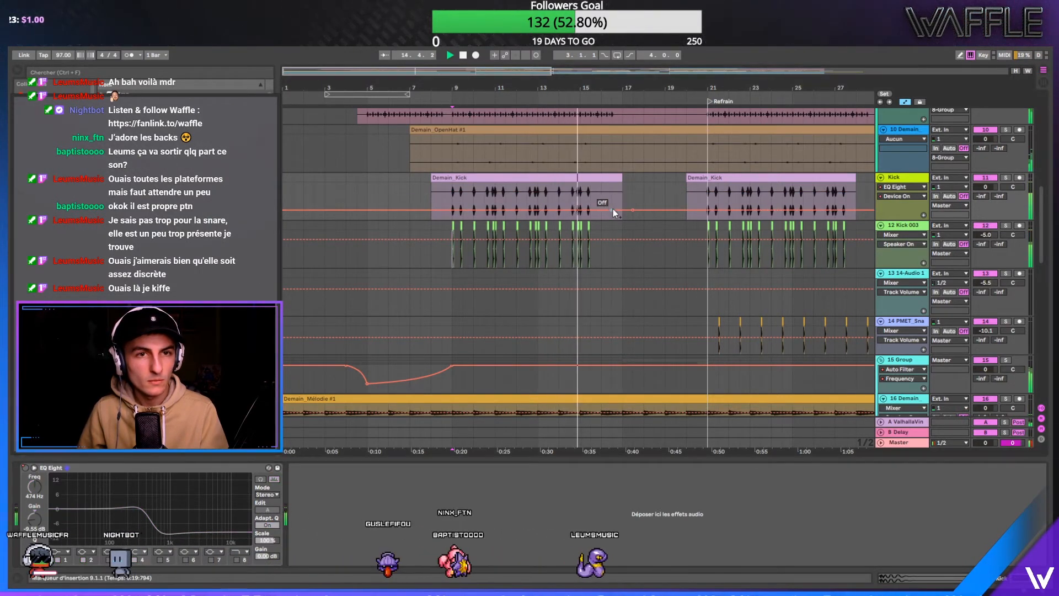
{"action": "left_click_drag", "start_coordinate": [613, 210], "coordinate": [626, 191]}
- Delete the part of the Demain_Mélodie #1 clip on track 16 from bar 17 to the Refrain at bar 21
{"action": "left_click_drag", "start_coordinate": [384, 99], "coordinate": [401, 127]}
{"action": "scroll", "coordinate": [416, 226], "scroll_direction": "down", "scroll_amount": 4}
{"action": "scroll", "coordinate": [415, 217], "scroll_direction": "down", "scroll_amount": 3}
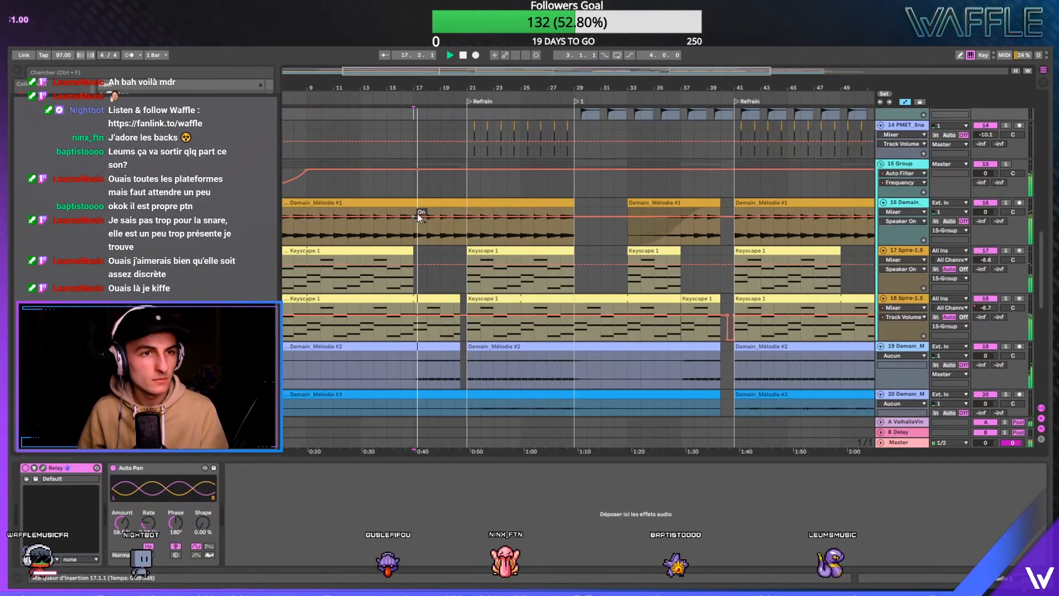
{"action": "left_click_drag", "start_coordinate": [419, 89], "coordinate": [418, 129]}
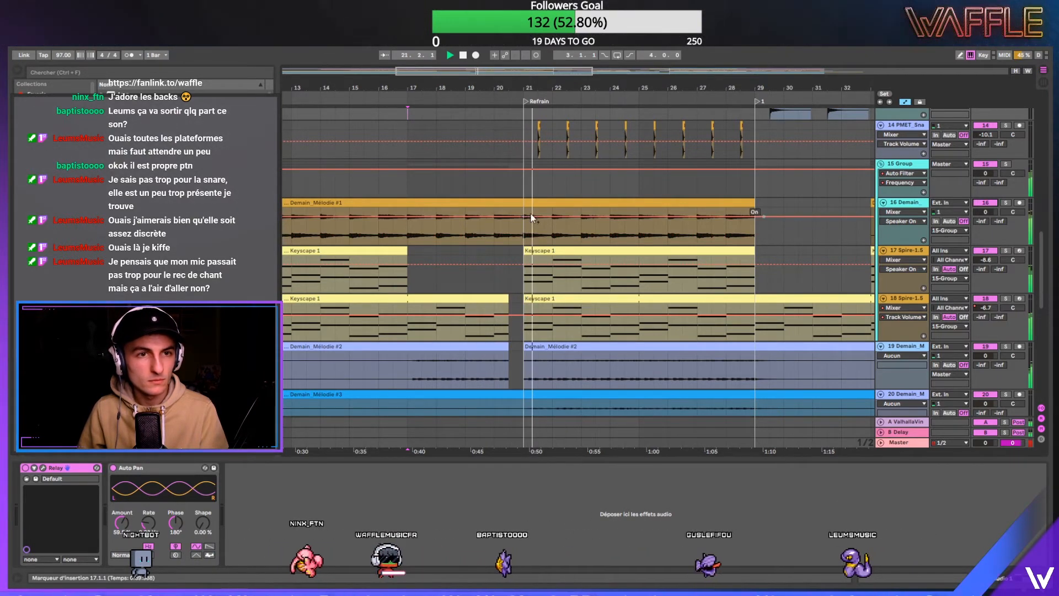
{"action": "key", "text": "space"}
{"action": "left_click_drag", "start_coordinate": [522, 231], "coordinate": [407, 223]}
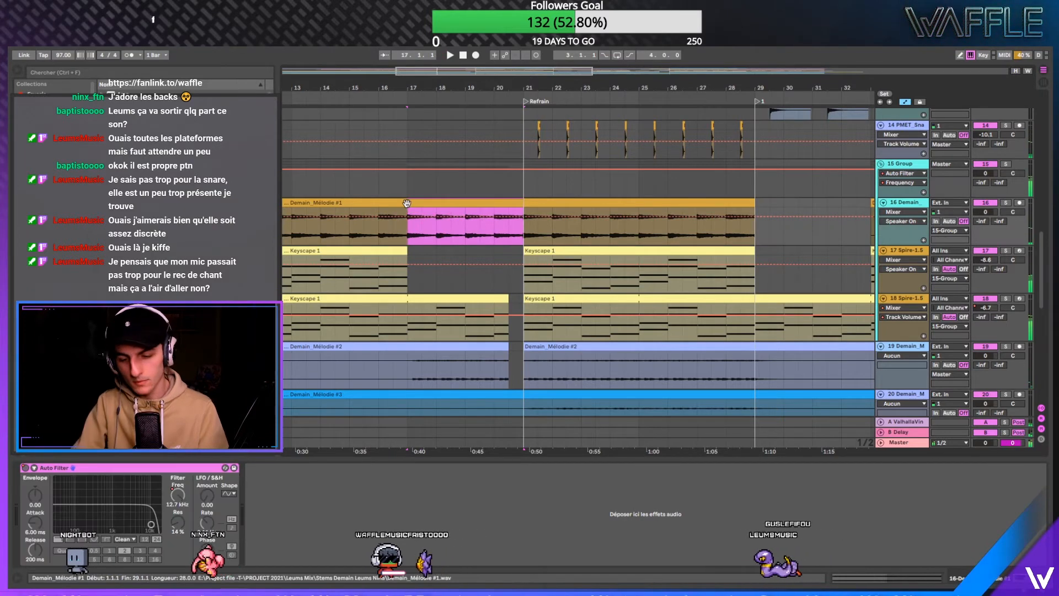
{"action": "key", "text": "minus"}
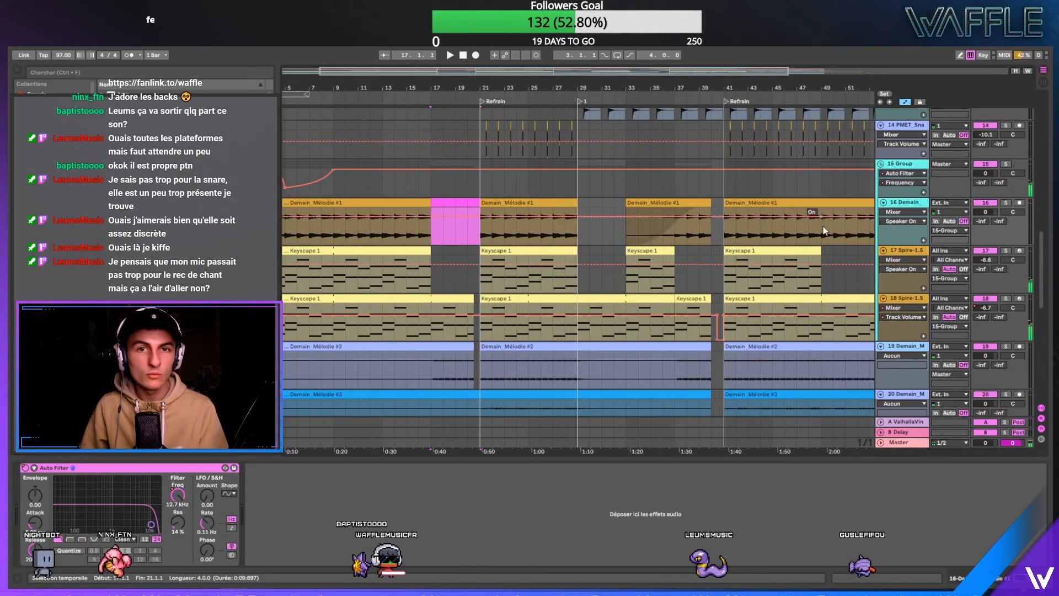
- Insert a MIDI track below the 17 Spire track and copy the Keyscape 1 clip onto it at bar 17
{"action": "right_click", "coordinate": [904, 251]}
{"action": "left_click", "coordinate": [939, 335]}
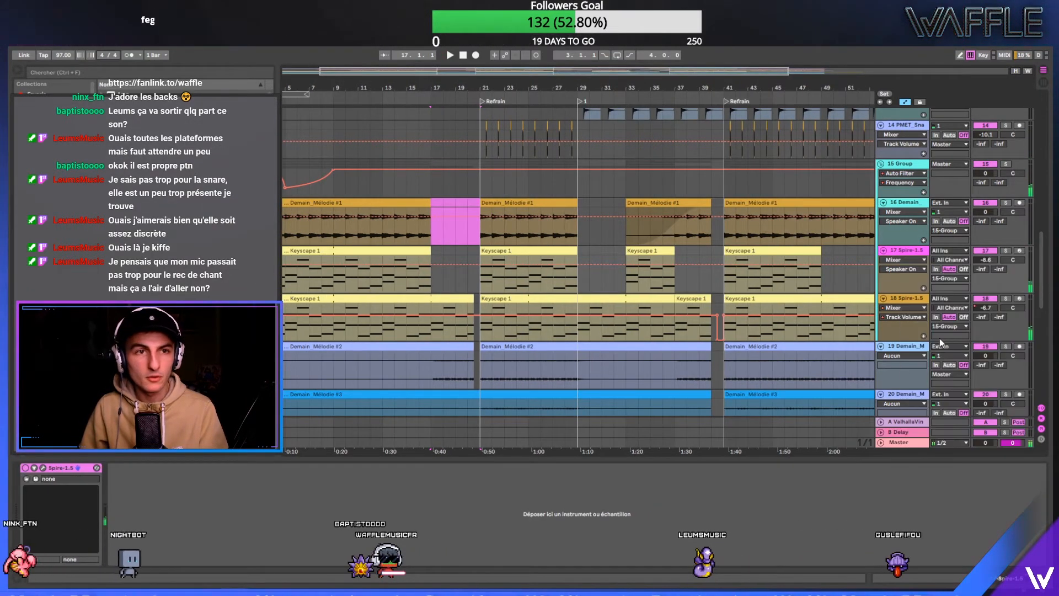
{"action": "key", "text": "minus"}
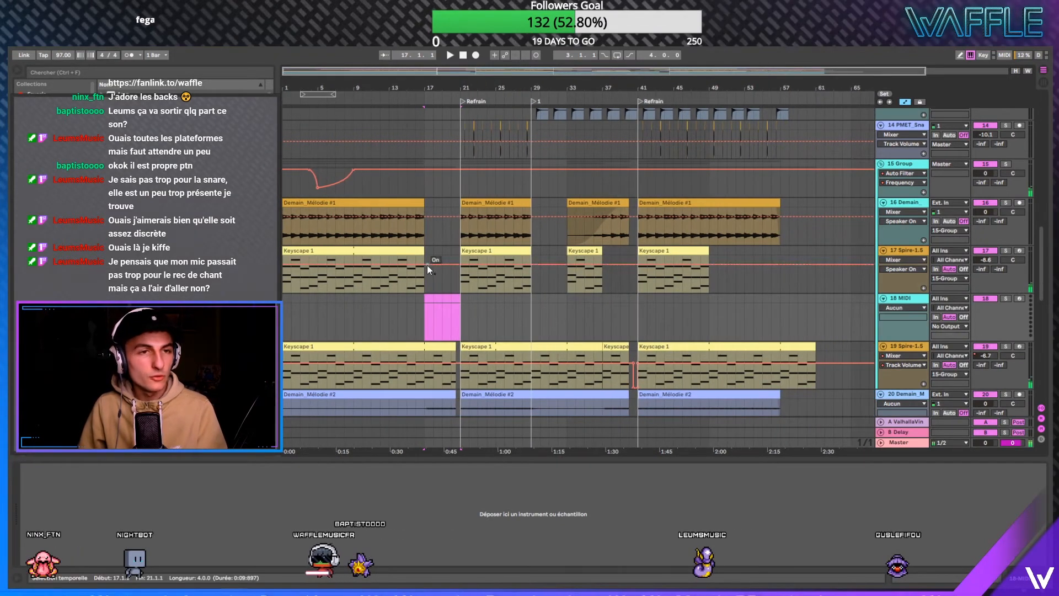
{"action": "left_click_drag", "start_coordinate": [423, 280], "coordinate": [382, 263]}
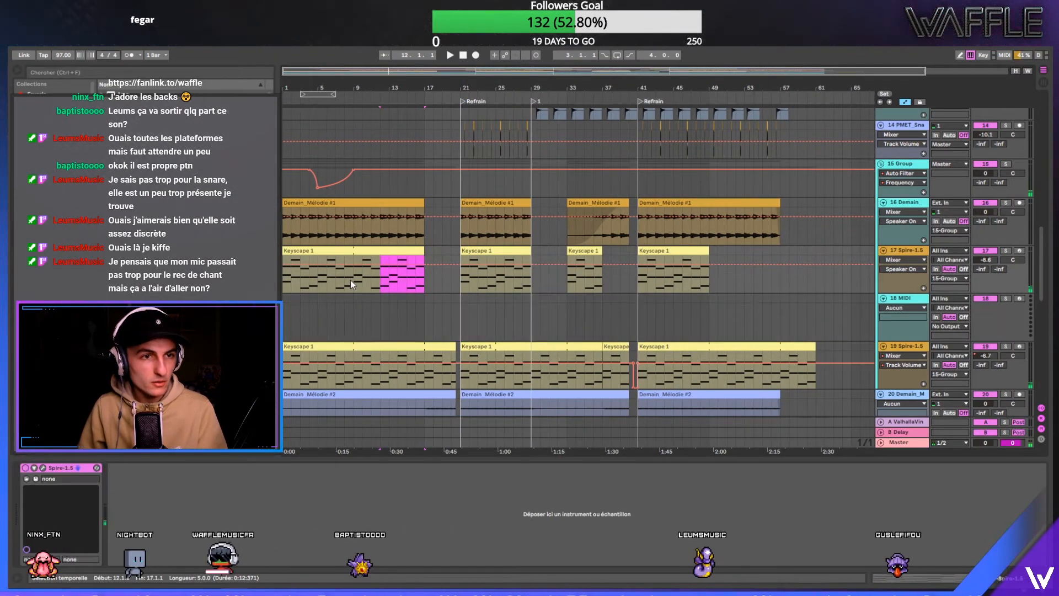
{"action": "left_click_drag", "start_coordinate": [439, 284], "coordinate": [451, 308]}
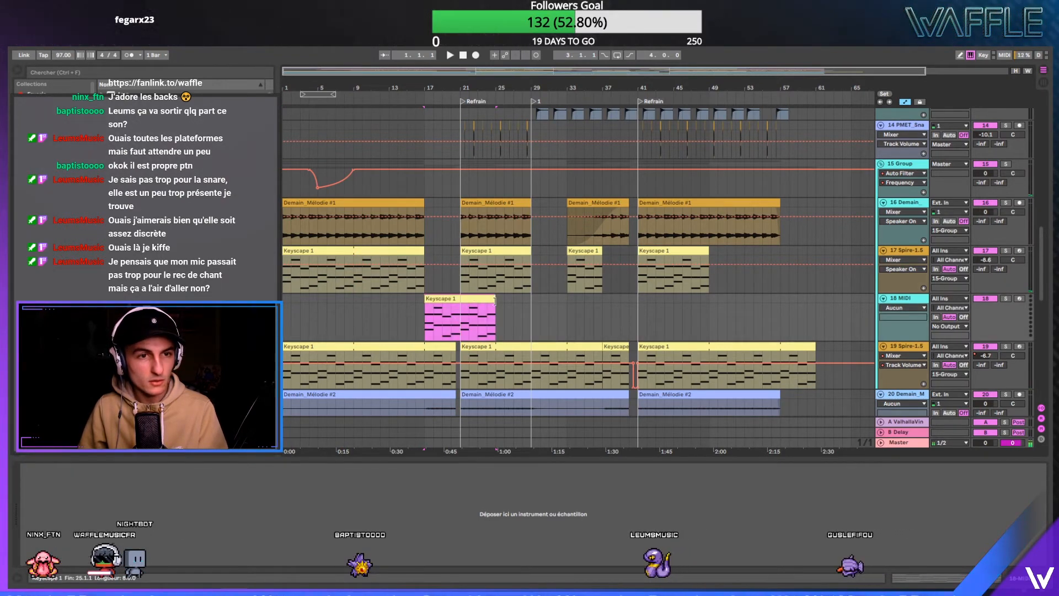
- Trim the end of the copied Keyscape 1 clip on the new MIDI track to 20.3.1
{"action": "left_click_drag", "start_coordinate": [452, 302], "coordinate": [461, 304]}
{"action": "key", "text": "space"}
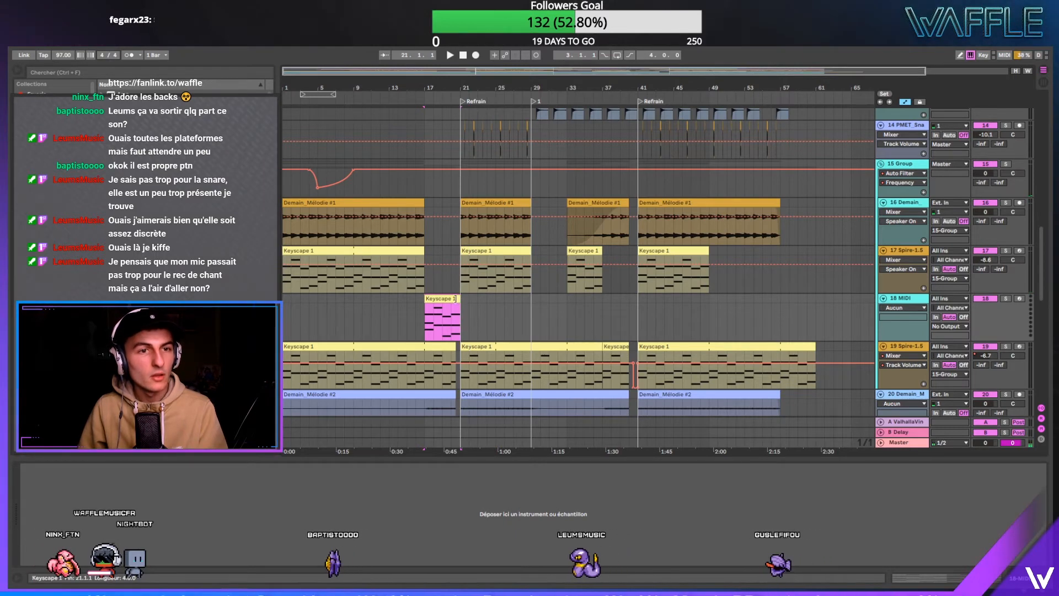
{"action": "scroll", "coordinate": [428, 128], "scroll_direction": "up", "scroll_amount": 3}
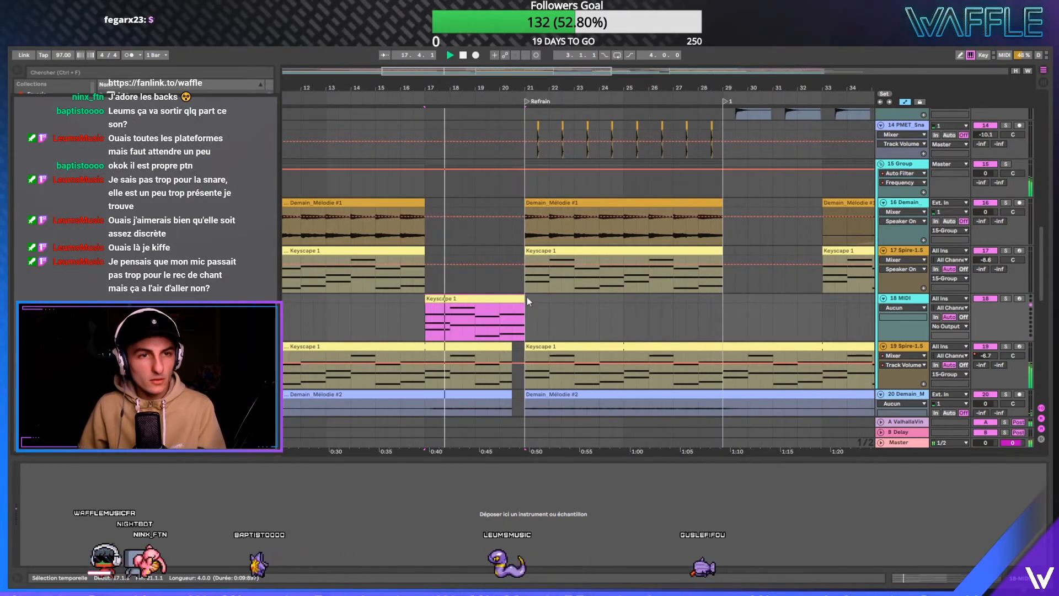
{"action": "left_click_drag", "start_coordinate": [524, 298], "coordinate": [514, 298]}
- Put Kontakt on the new MIDI track and load the Electric Sunburst instrument from Session Guitarist
{"action": "key", "text": "space"}
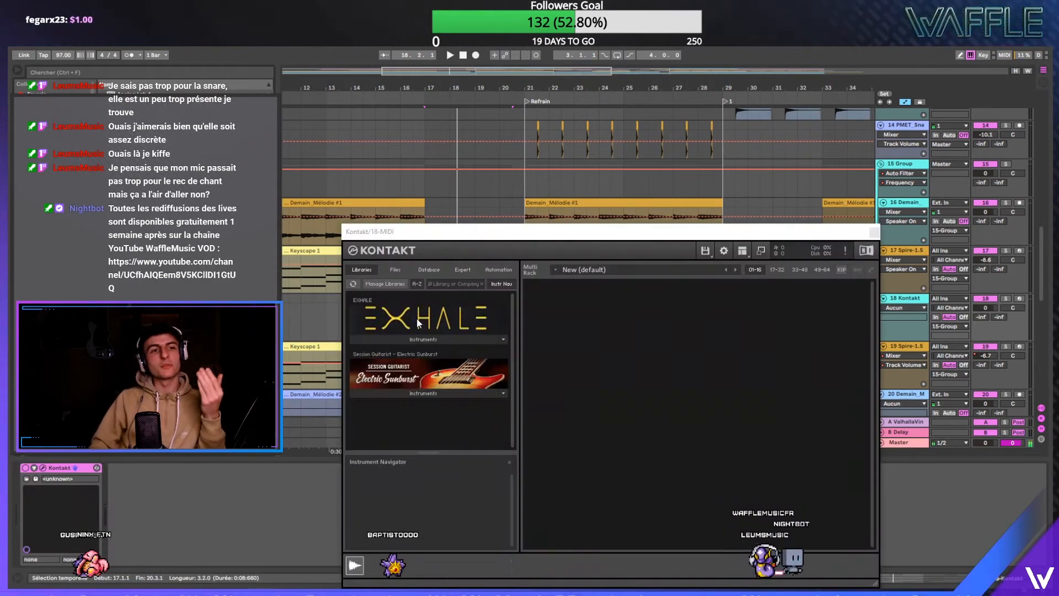
{"action": "left_click", "coordinate": [429, 393]}
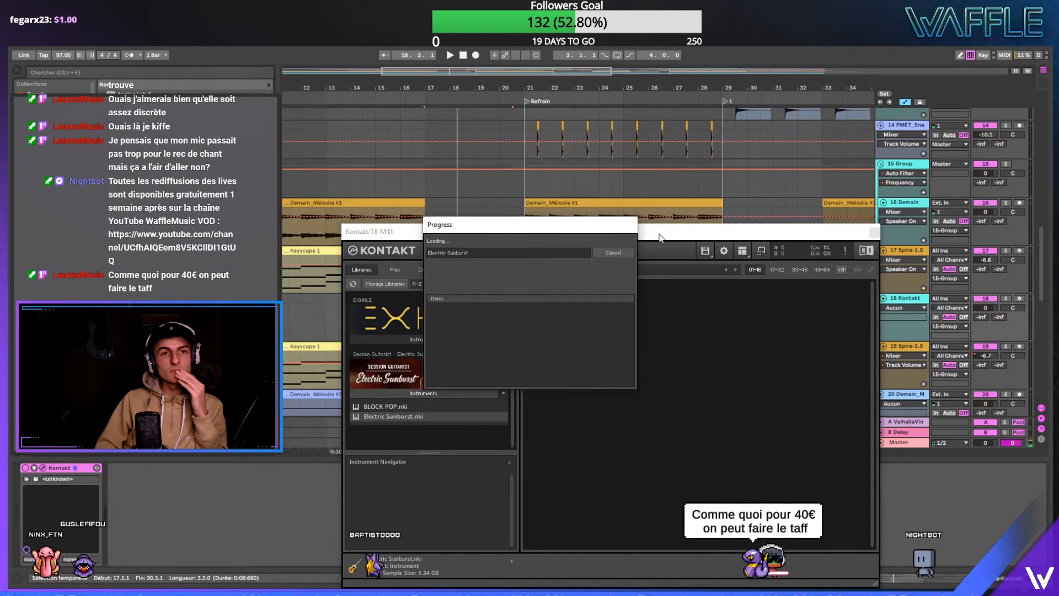
{"action": "left_click", "coordinate": [914, 253]}
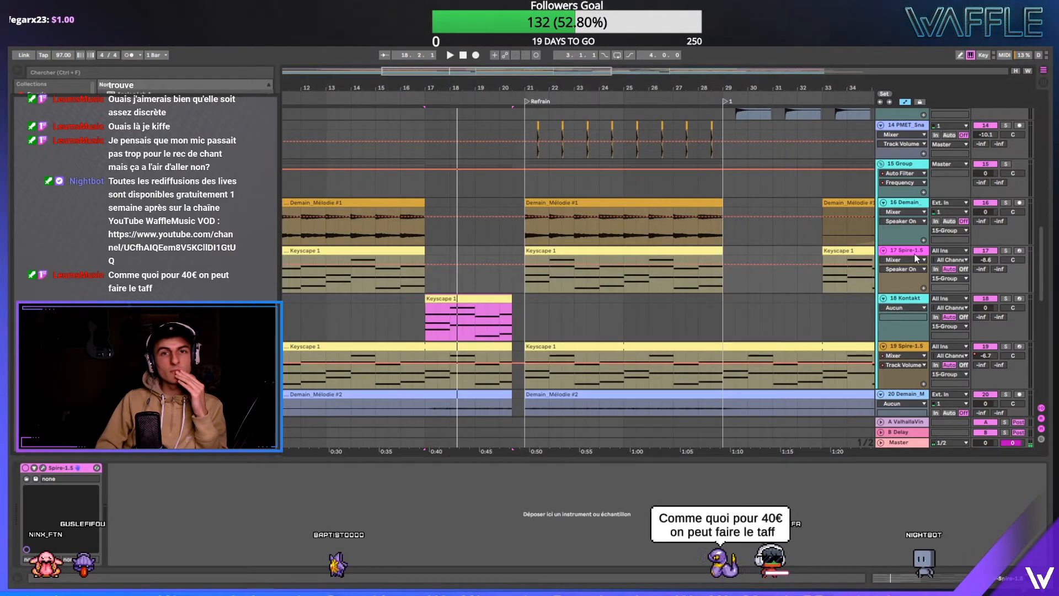
{"action": "left_click", "coordinate": [916, 298]}
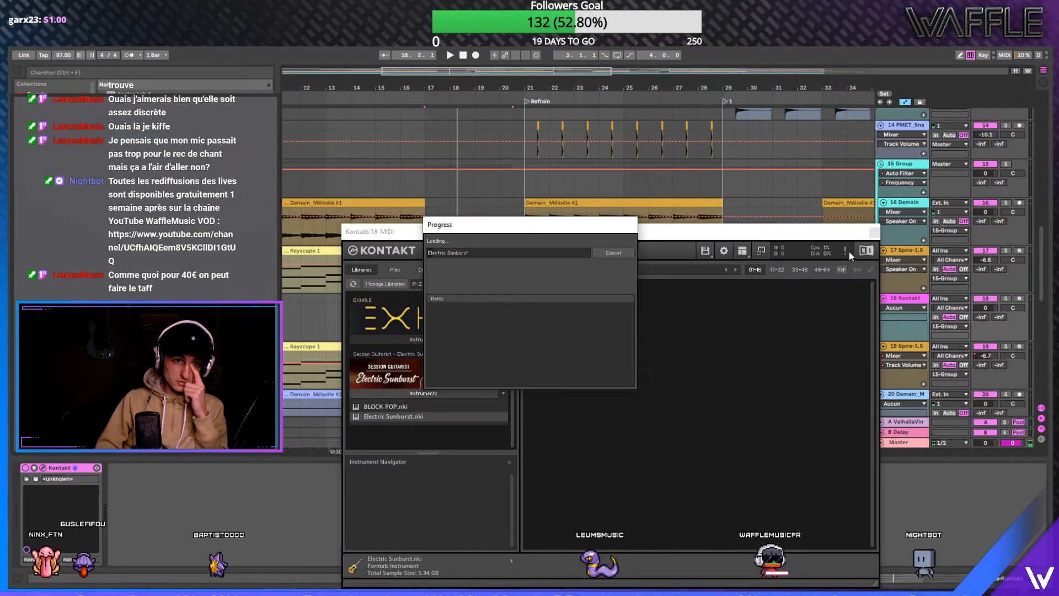
{"action": "left_click", "coordinate": [913, 254]}
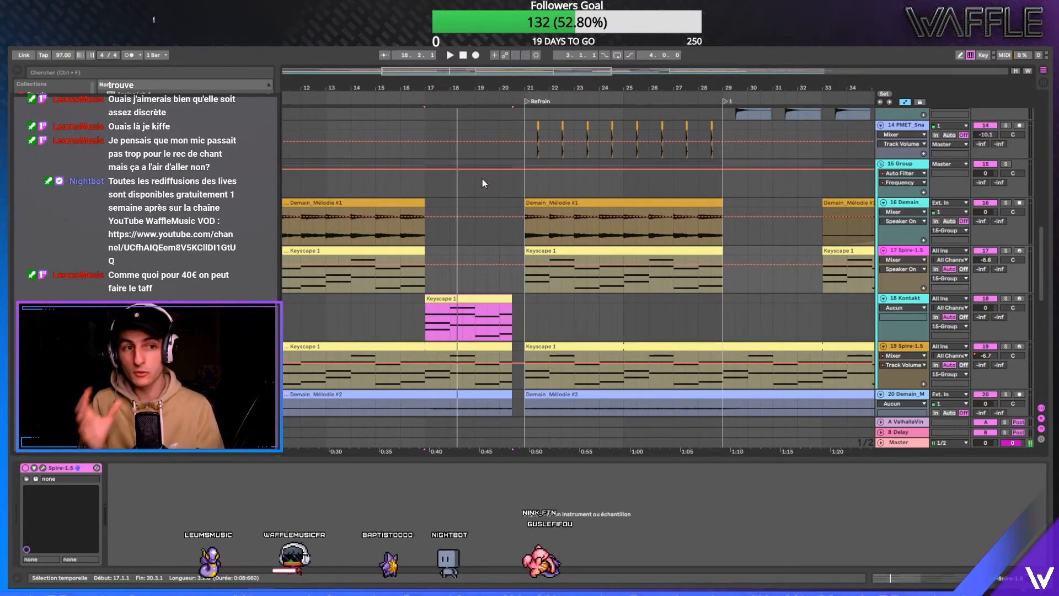
{"action": "left_click", "coordinate": [466, 184]}
{"action": "scroll", "coordinate": [465, 185], "scroll_direction": "down", "scroll_amount": 10}
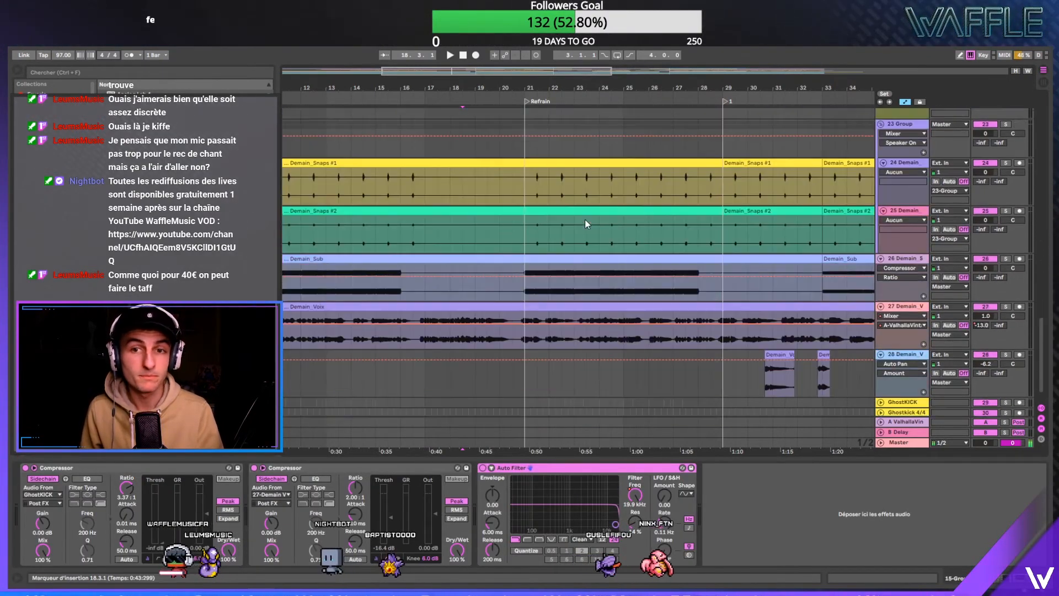
{"action": "scroll", "coordinate": [585, 219], "scroll_direction": "down", "scroll_amount": 2}
{"action": "left_click", "coordinate": [450, 55]}
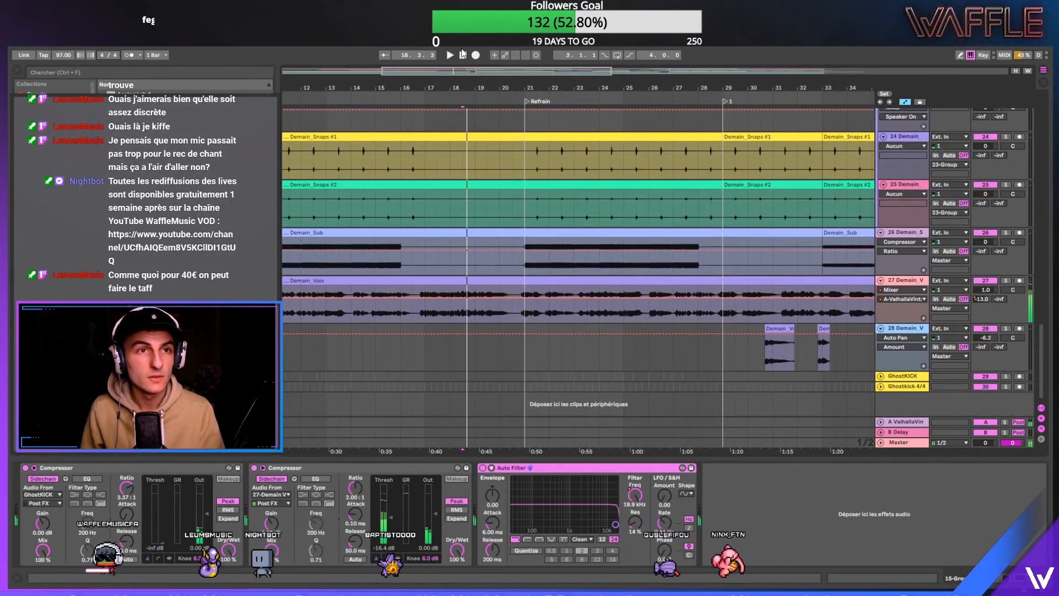
{"action": "double_click", "coordinate": [464, 56]}
{"action": "scroll", "coordinate": [466, 237], "scroll_direction": "up", "scroll_amount": 10}
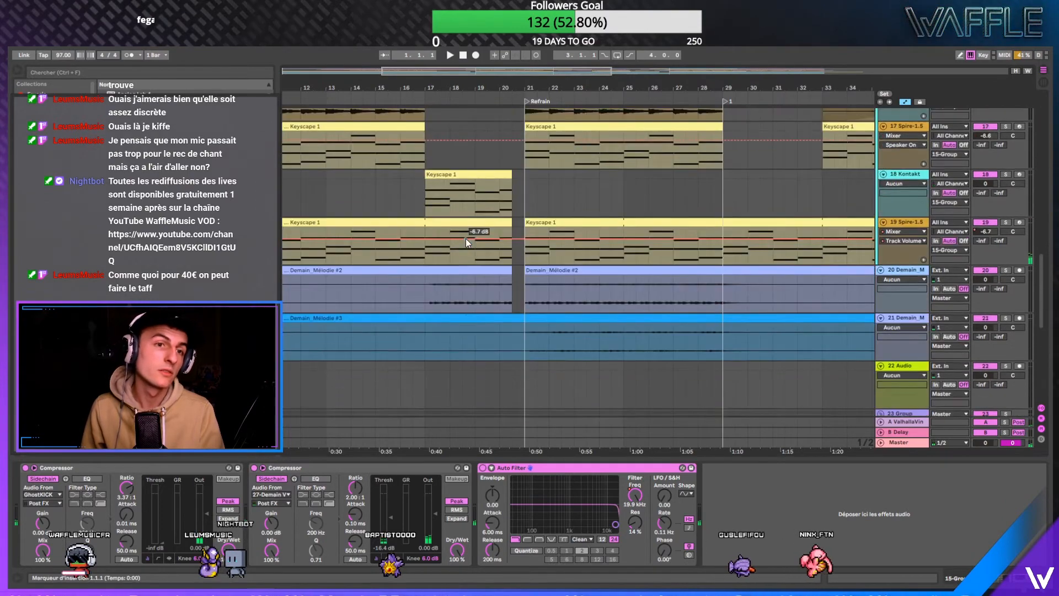
{"action": "left_click", "coordinate": [469, 225]}
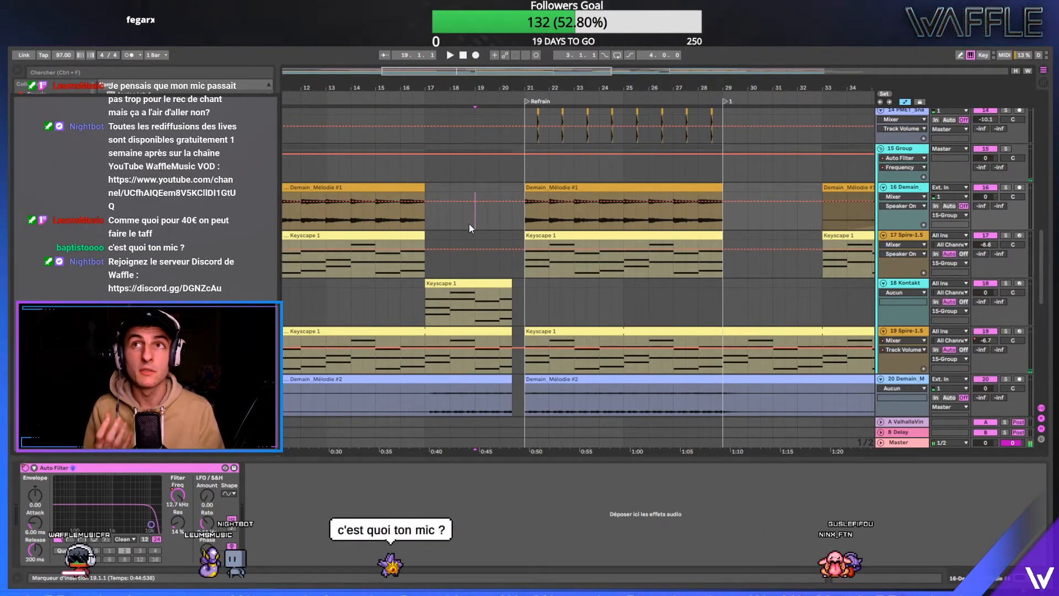
{"action": "scroll", "coordinate": [469, 225], "scroll_direction": "down", "scroll_amount": 5}
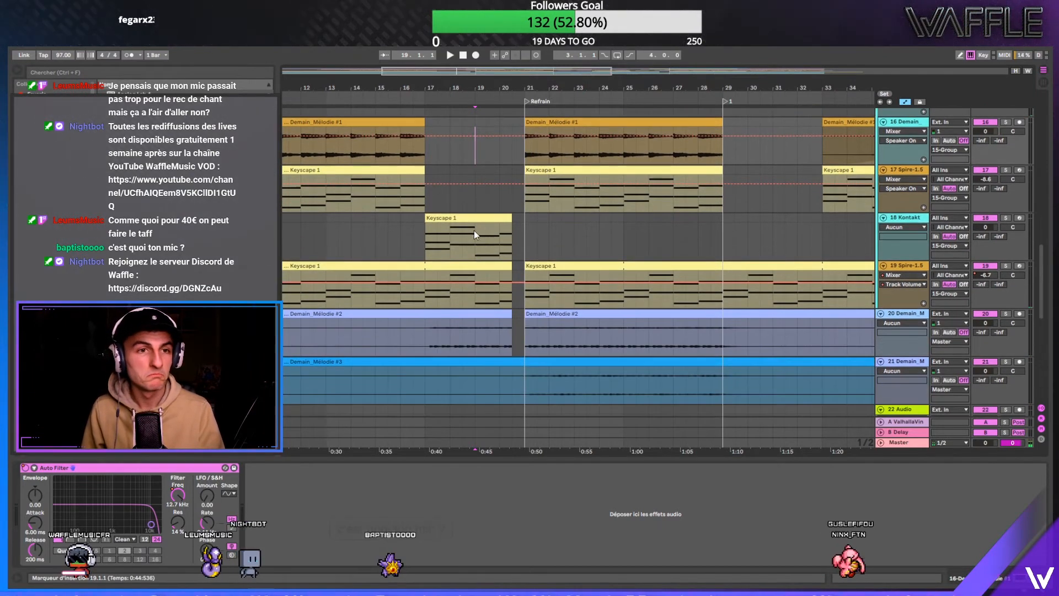
{"action": "left_click", "coordinate": [474, 231]}
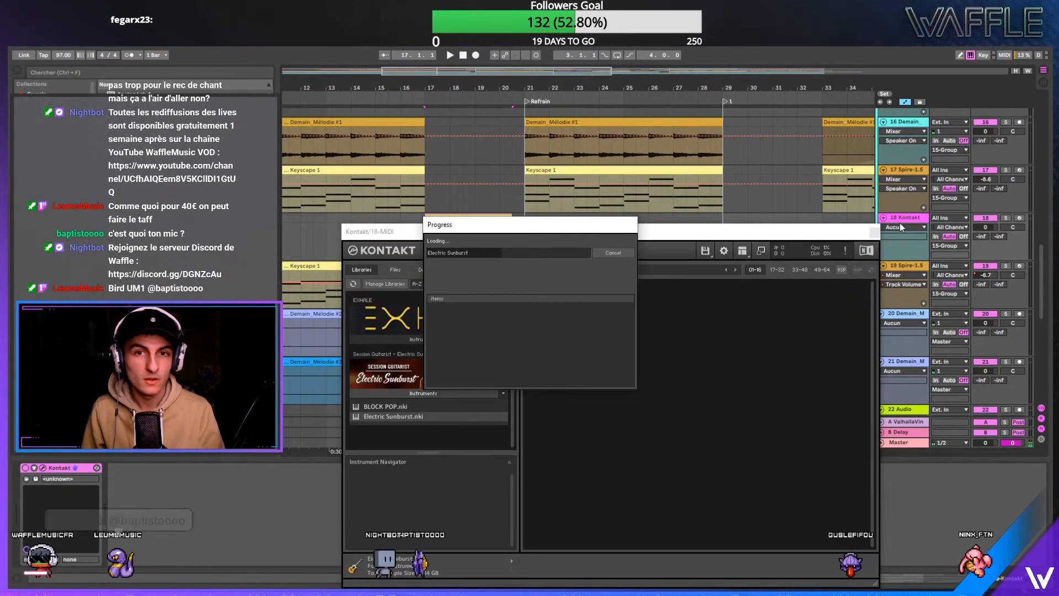
{"action": "left_click", "coordinate": [909, 171]}
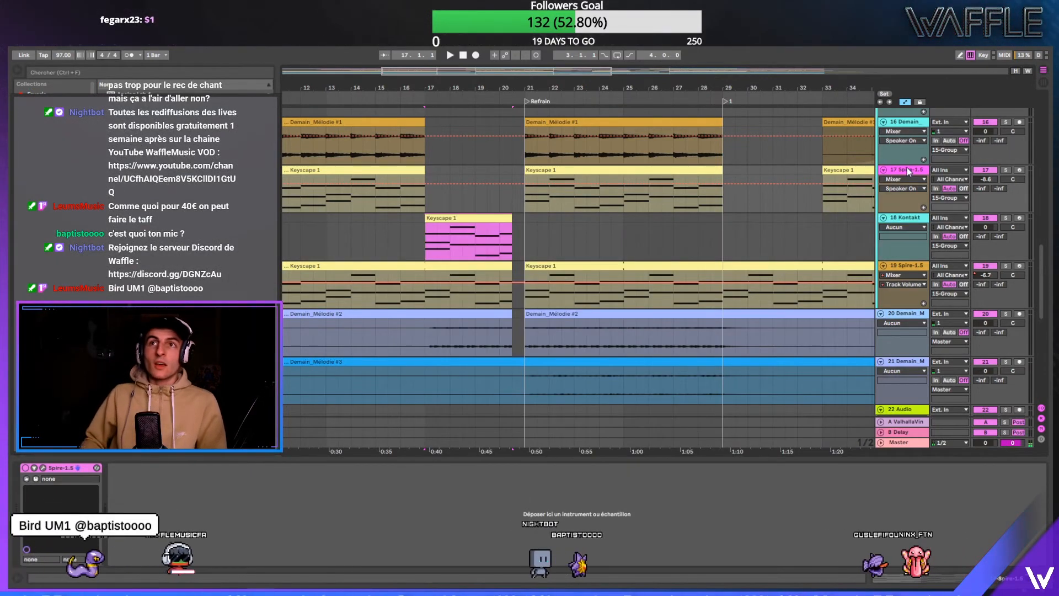
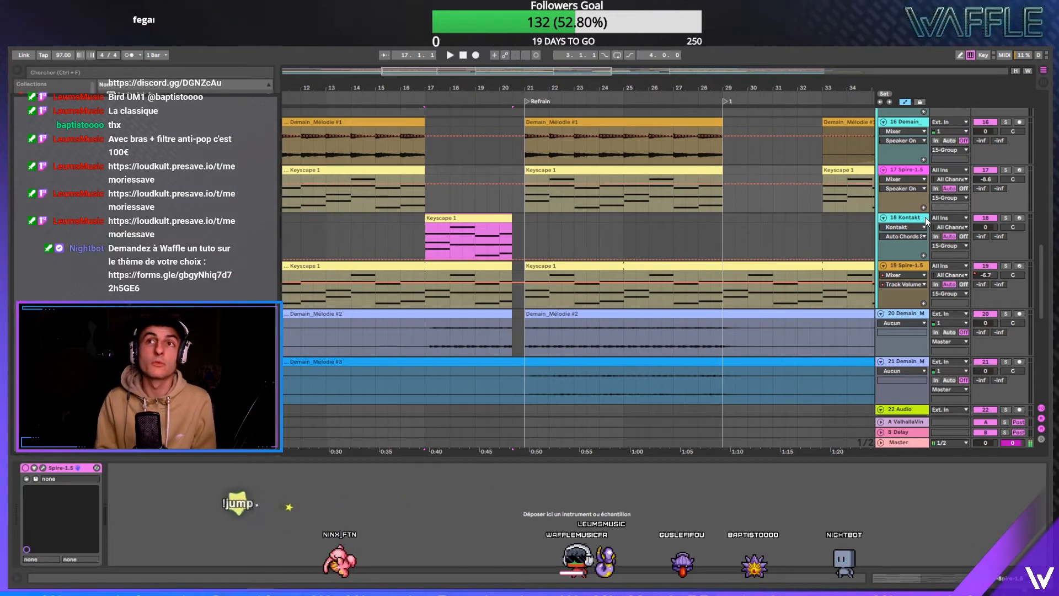
- Bring up the loaded Electric Sunburst instrument on track 18 and play the Keyscape 1 clip through it from bar 17
{"action": "left_click", "coordinate": [917, 219]}
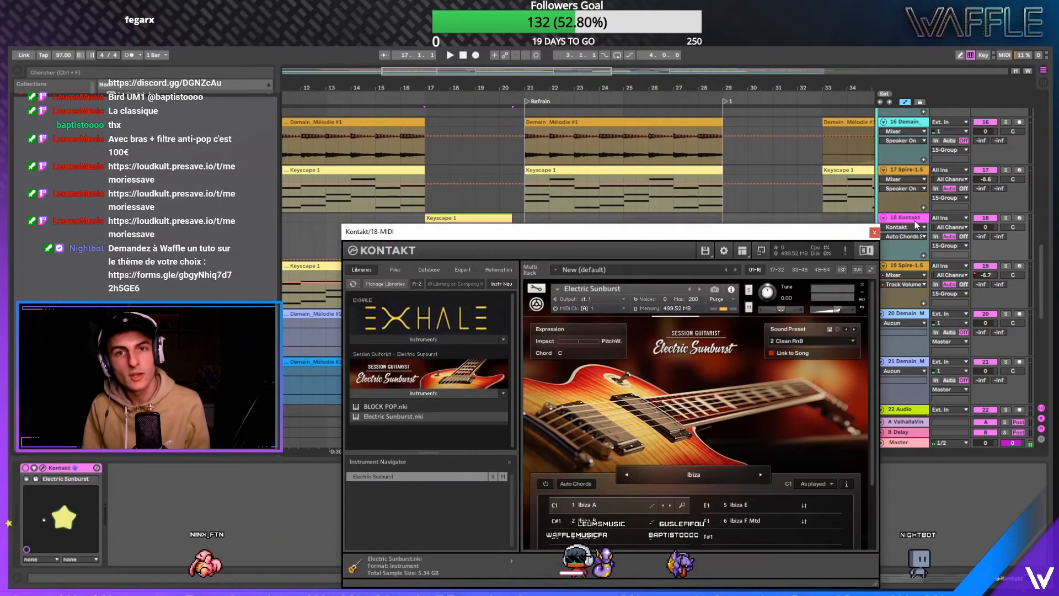
{"action": "left_click_drag", "start_coordinate": [856, 231], "coordinate": [848, 278]}
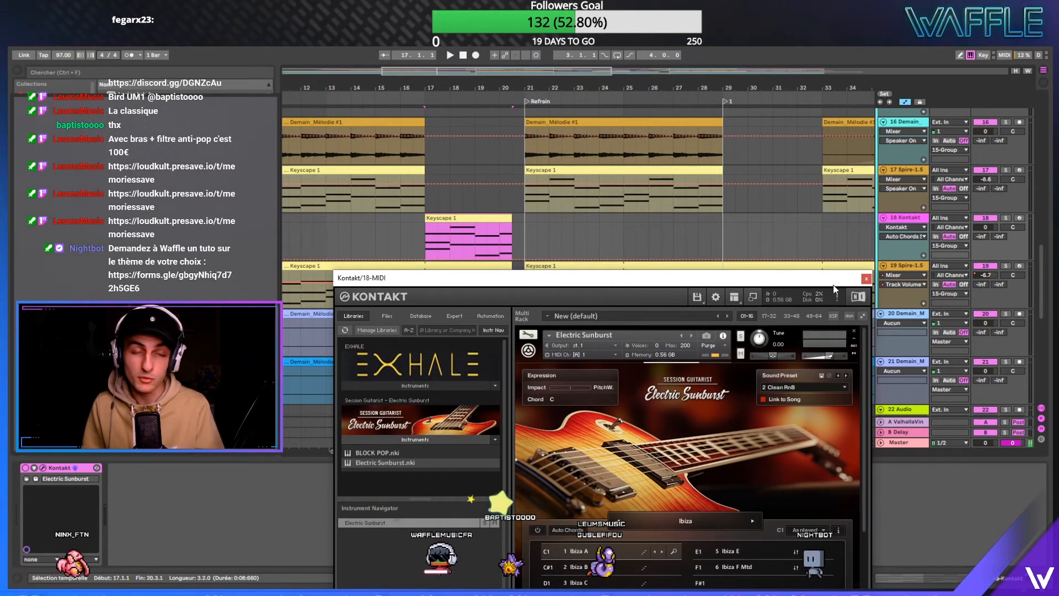
{"action": "left_click_drag", "start_coordinate": [824, 278], "coordinate": [697, 180]}
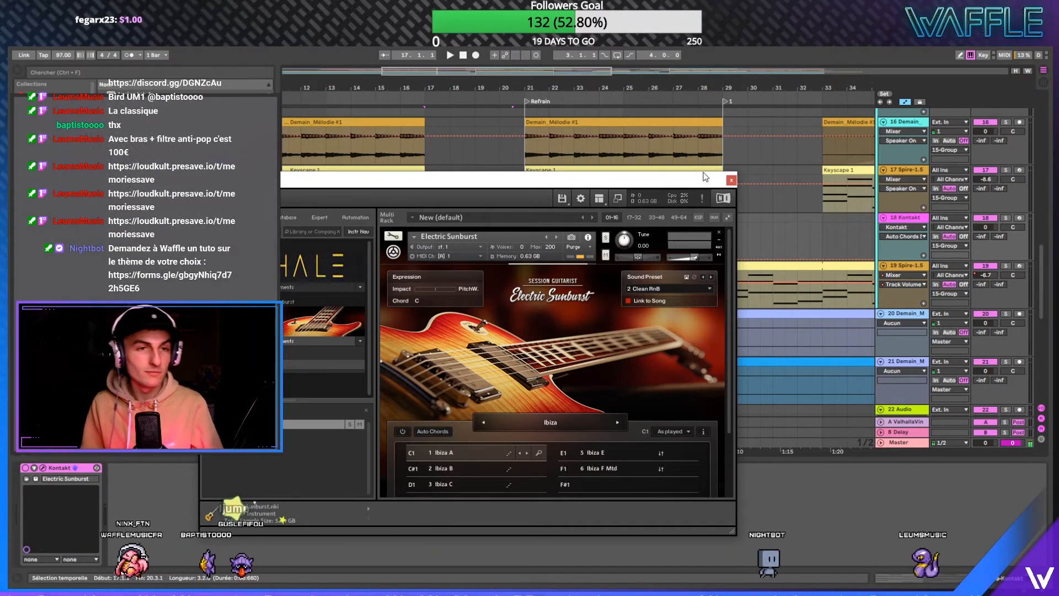
{"action": "left_click_drag", "start_coordinate": [705, 177], "coordinate": [768, 265]}
{"action": "key", "text": "space"}
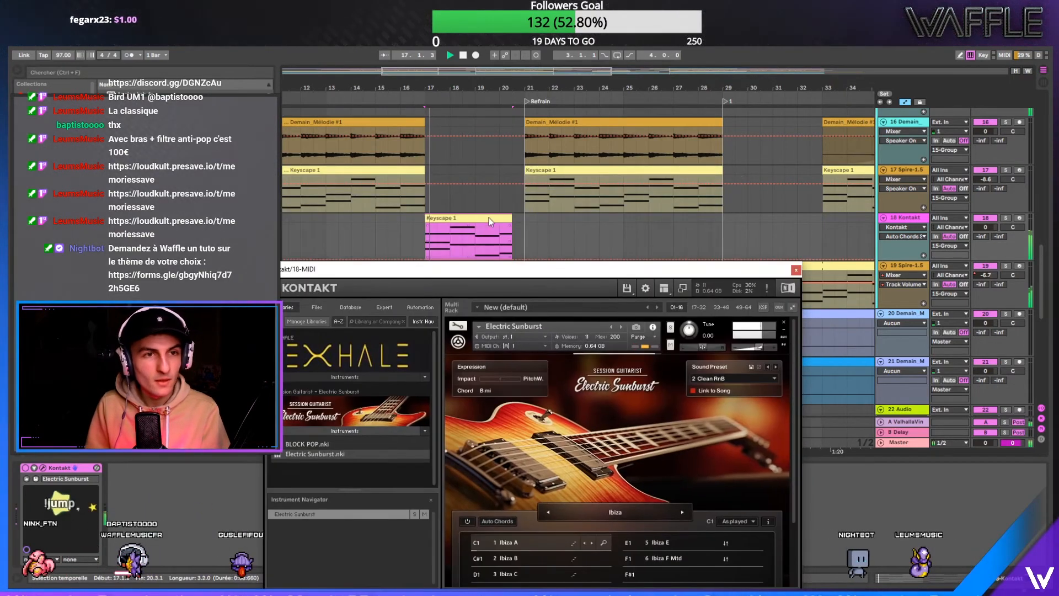
- Solo the 18 Kontakt track, stop playback and open the Song Browser of Electric Sunburst
{"action": "left_click", "coordinate": [1006, 218]}
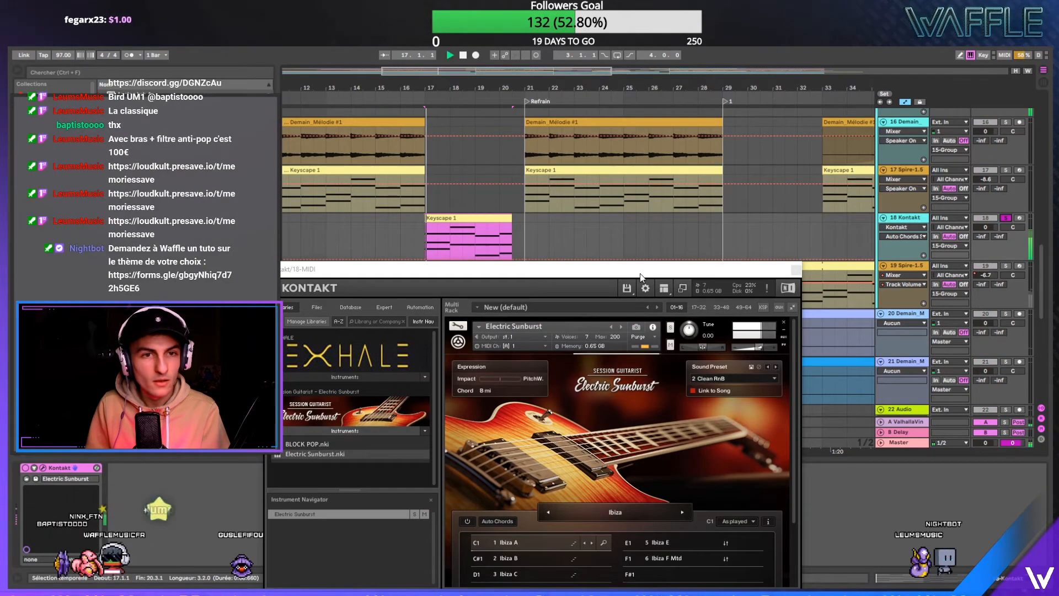
{"action": "left_click_drag", "start_coordinate": [641, 277], "coordinate": [634, 208]}
{"action": "key", "text": "space"}
{"action": "left_click", "coordinate": [604, 443]}
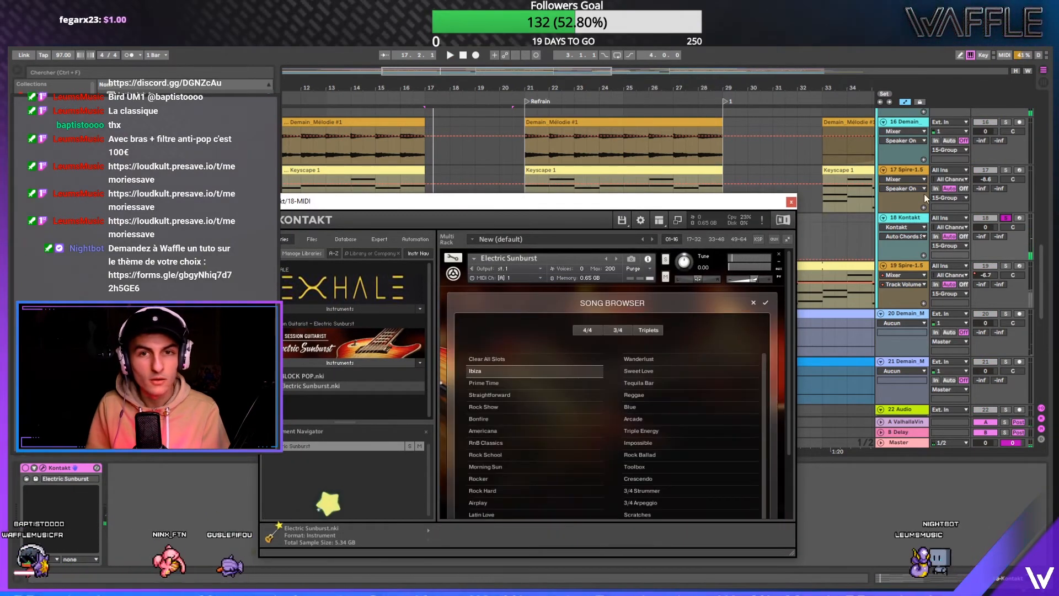
- Solo the 15 Group together with the 18 Kontakt track and play the section from bar 17
{"action": "left_click_drag", "start_coordinate": [1041, 330], "coordinate": [1037, 60]}
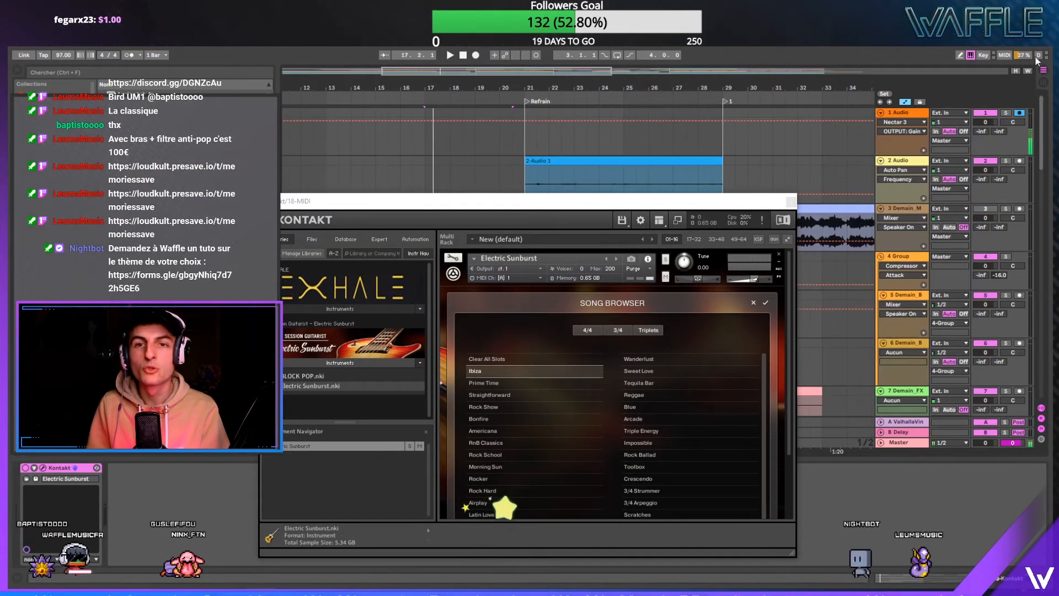
{"action": "left_click_drag", "start_coordinate": [1040, 111], "coordinate": [1040, 381]}
{"action": "left_click_drag", "start_coordinate": [717, 201], "coordinate": [609, 432]}
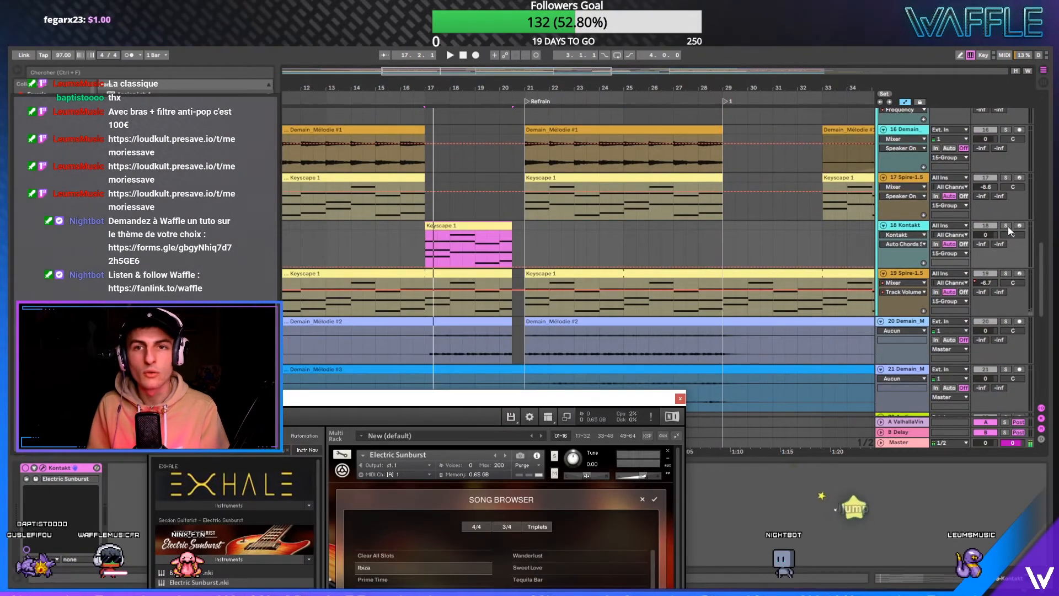
{"action": "left_click", "coordinate": [432, 198]}
{"action": "key", "text": "space"}
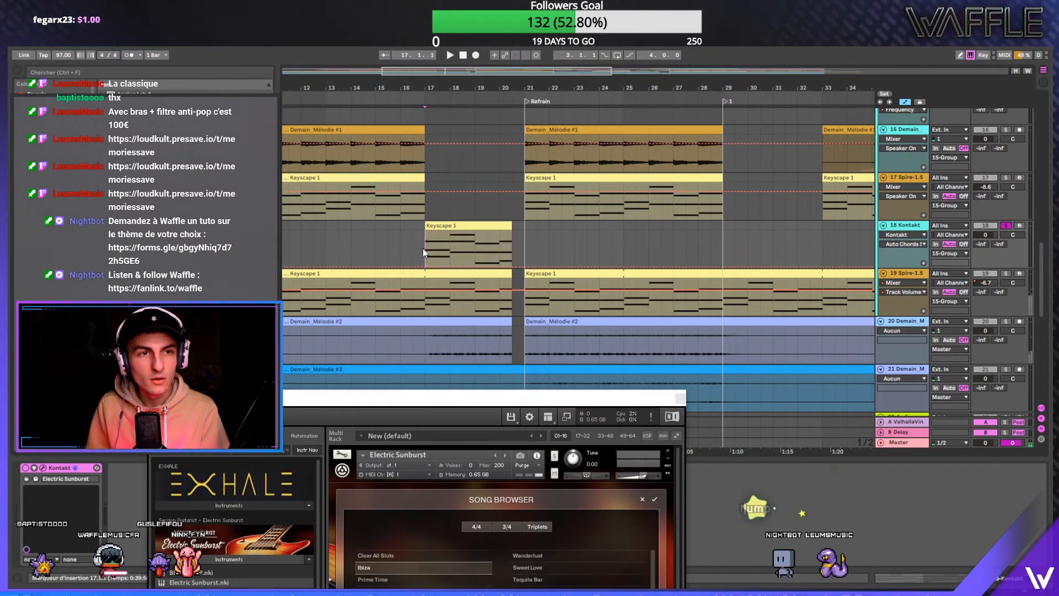
{"action": "key", "text": "space"}
{"action": "scroll", "coordinate": [597, 249], "scroll_direction": "up", "scroll_amount": 3}
{"action": "left_click", "coordinate": [1006, 167]}
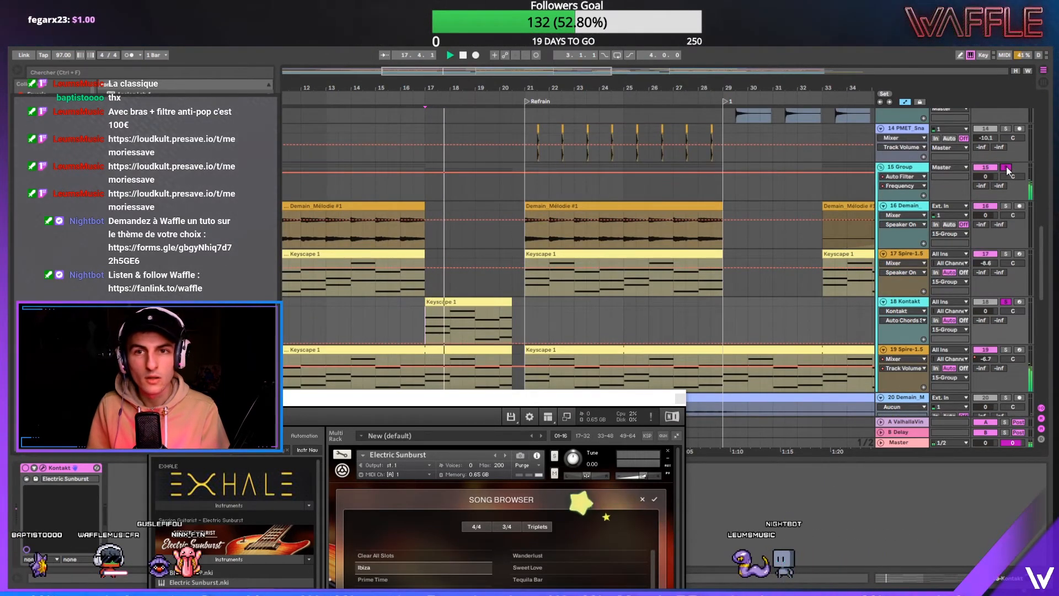
{"action": "key", "text": "space"}
{"action": "key", "text": "space"}
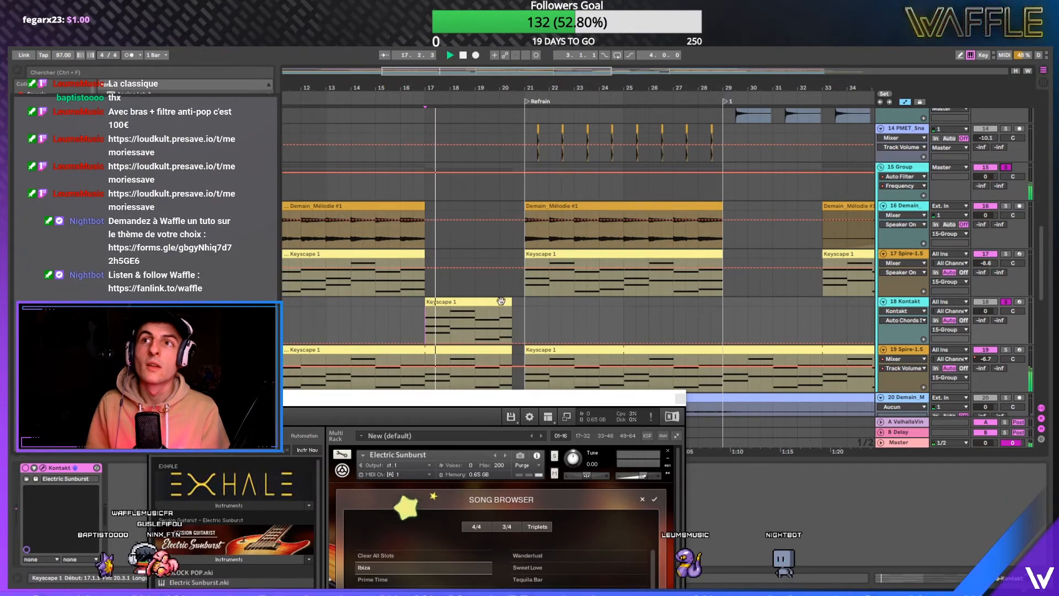
- Remove the solo from the 18 Kontakt track and keep 15 Group soloed while replaying from bar 17
{"action": "left_click_drag", "start_coordinate": [440, 397], "coordinate": [546, 335]}
{"action": "key", "text": "space"}
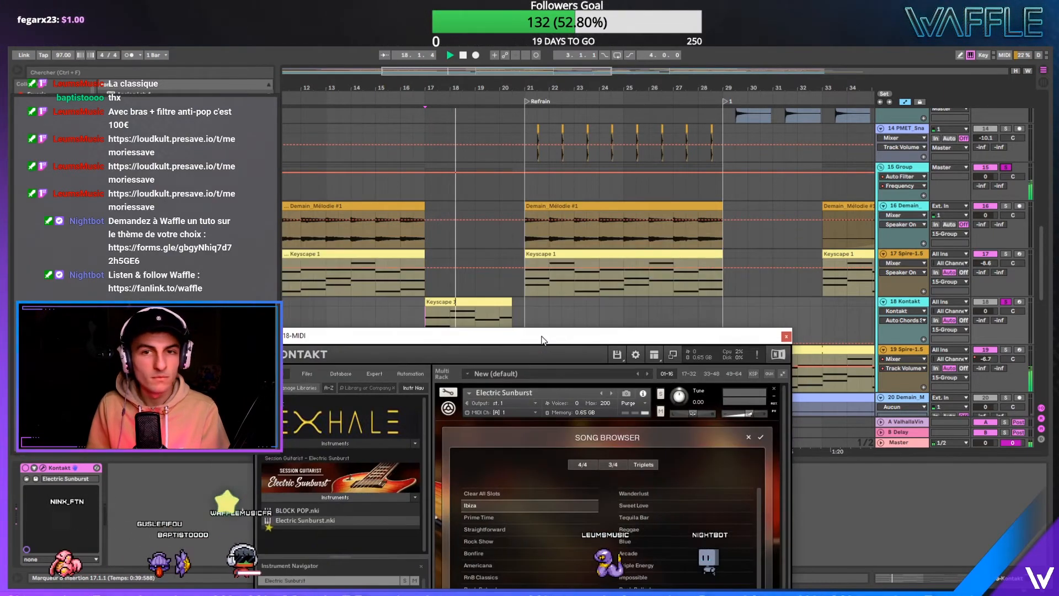
{"action": "left_click", "coordinate": [459, 300]}
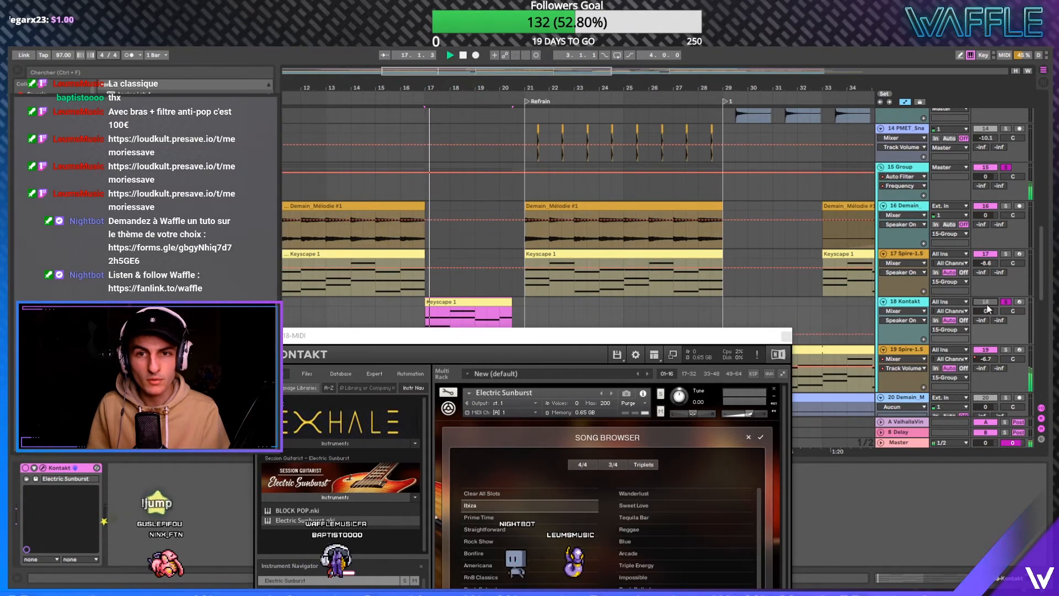
{"action": "key", "text": "space"}
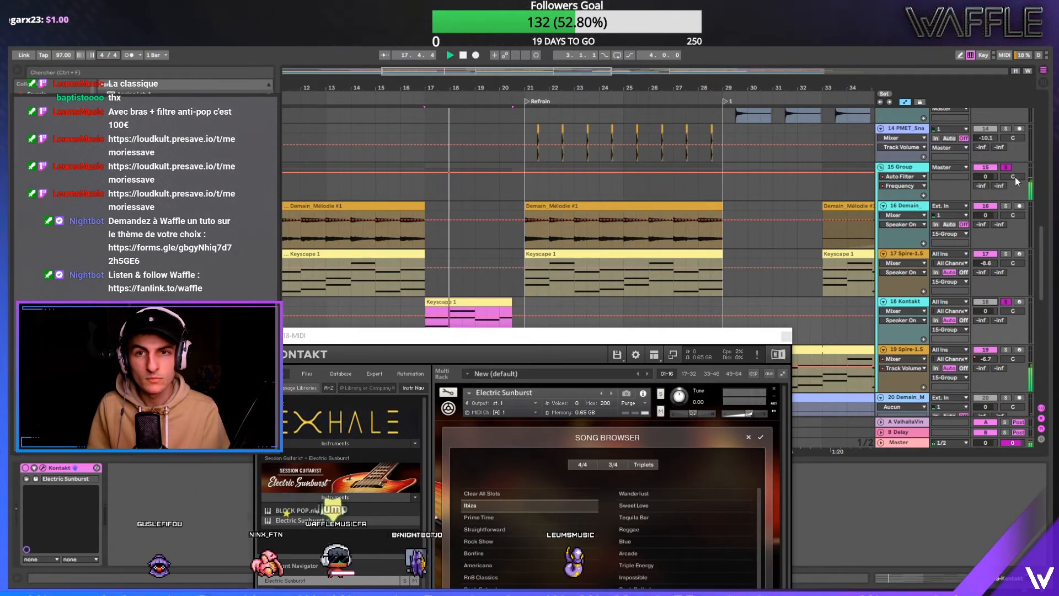
{"action": "left_click", "coordinate": [1004, 166]}
{"action": "left_click", "coordinate": [1005, 164]}
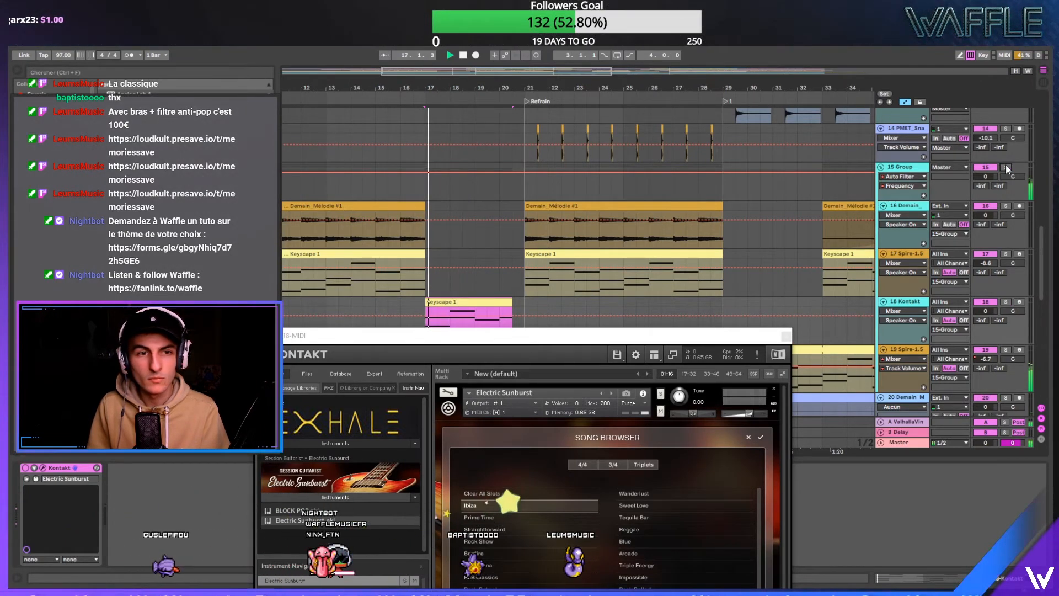
- Solo the 1 Audio track in addition to the 15 Group
{"action": "left_click_drag", "start_coordinate": [653, 339], "coordinate": [664, 213]}
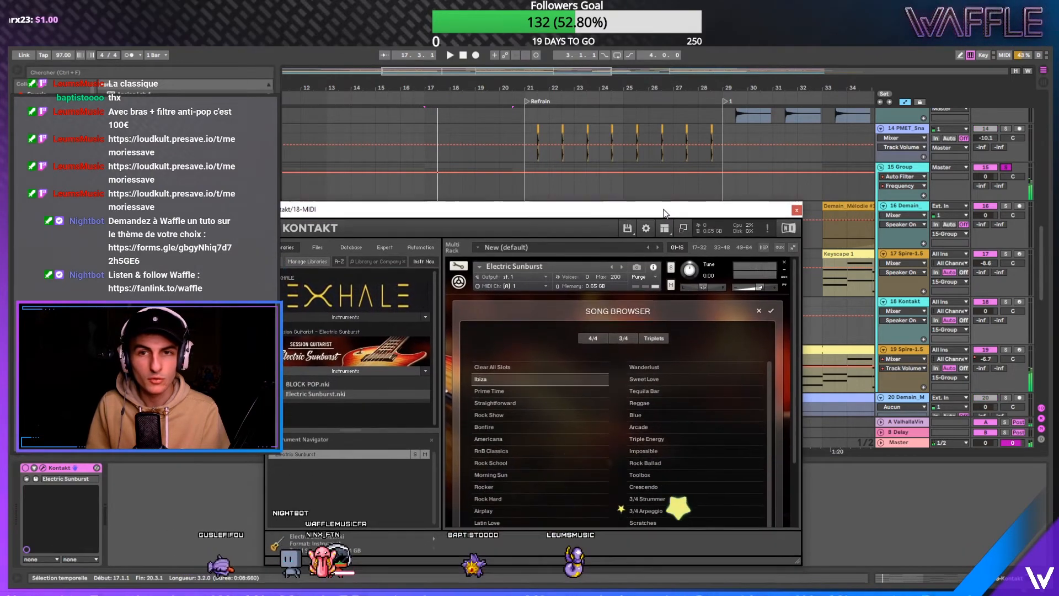
{"action": "left_click_drag", "start_coordinate": [1034, 237], "coordinate": [1027, 86]}
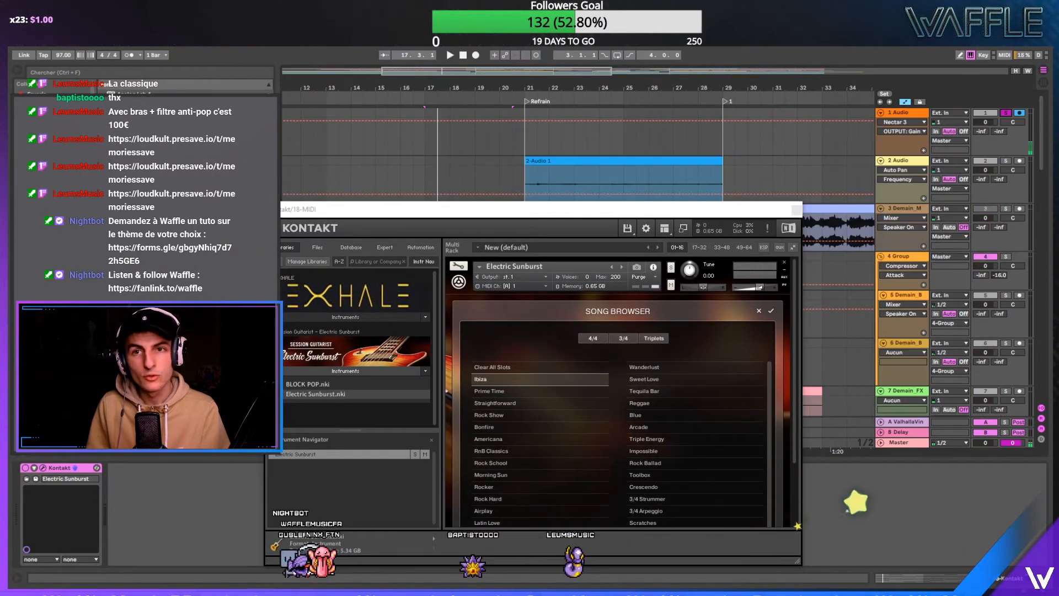
{"action": "scroll", "coordinate": [1044, 133], "scroll_direction": "down", "scroll_amount": 10}
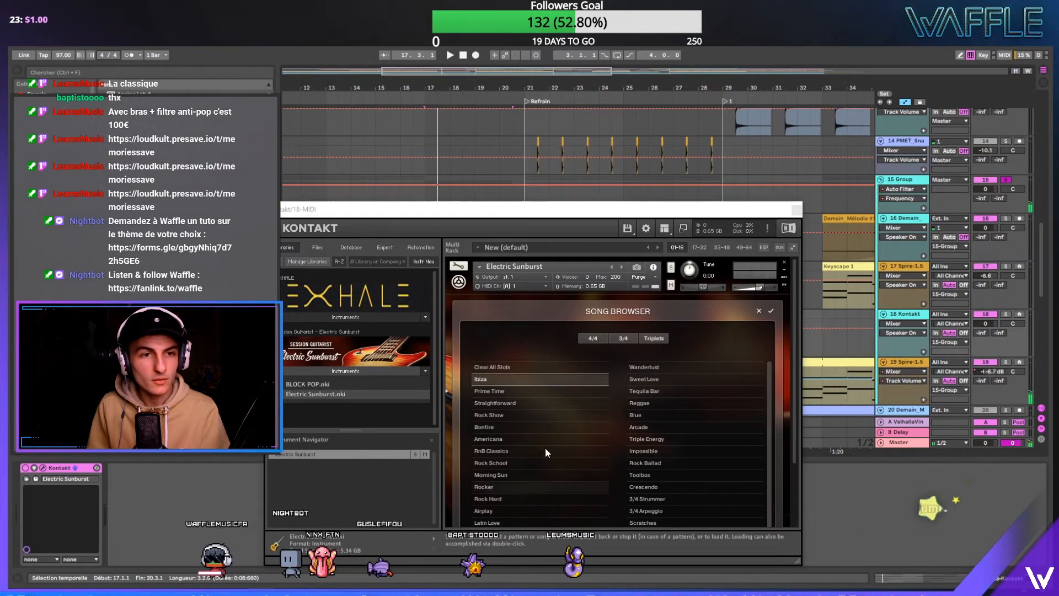
- Load the Prime Time song into Electric Sunburst and play the Keyscape 1 clip with it
{"action": "left_click", "coordinate": [549, 389]}
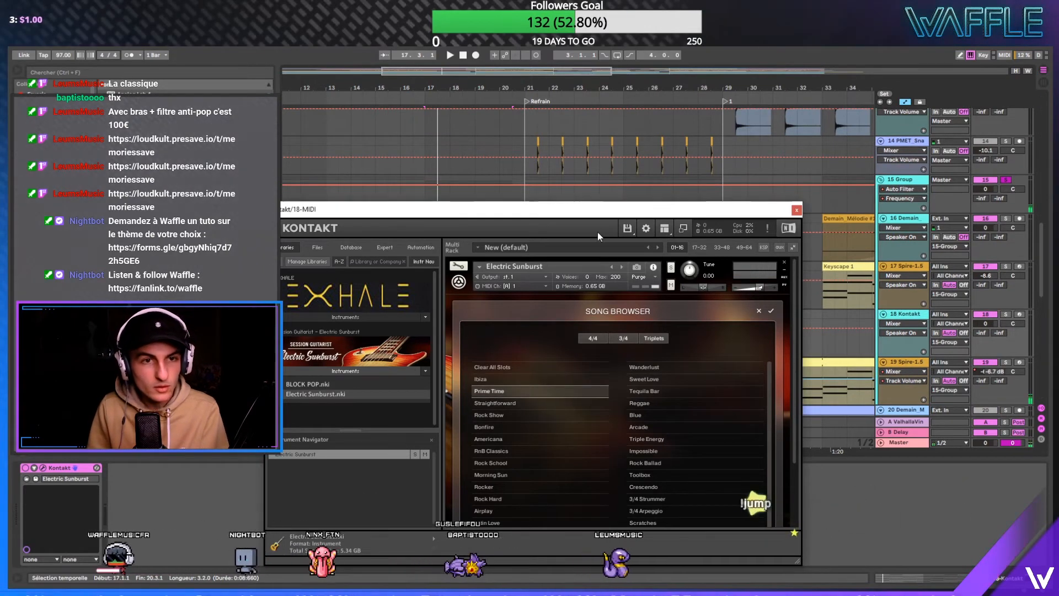
{"action": "left_click_drag", "start_coordinate": [600, 210], "coordinate": [604, 127]}
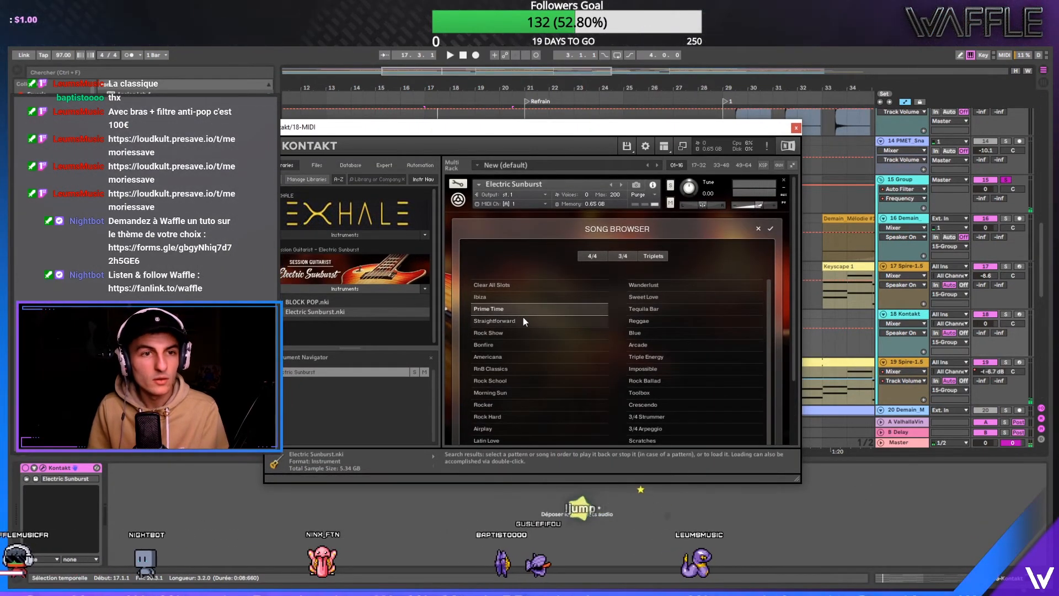
{"action": "double_click", "coordinate": [523, 312]}
{"action": "key", "text": "space"}
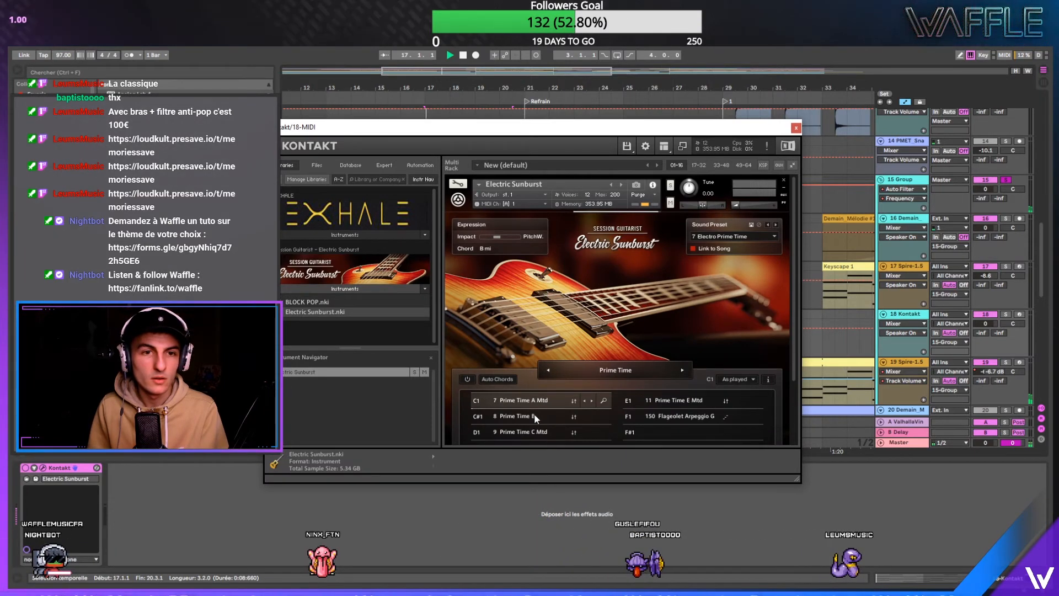
{"action": "key", "text": "space"}
- Audition the Flageolet Arpeggio G pattern assigned to F1 with the Keyscape 1 clip
{"action": "scroll", "coordinate": [677, 415], "scroll_direction": "down", "scroll_amount": 1}
{"action": "left_click", "coordinate": [678, 415]}
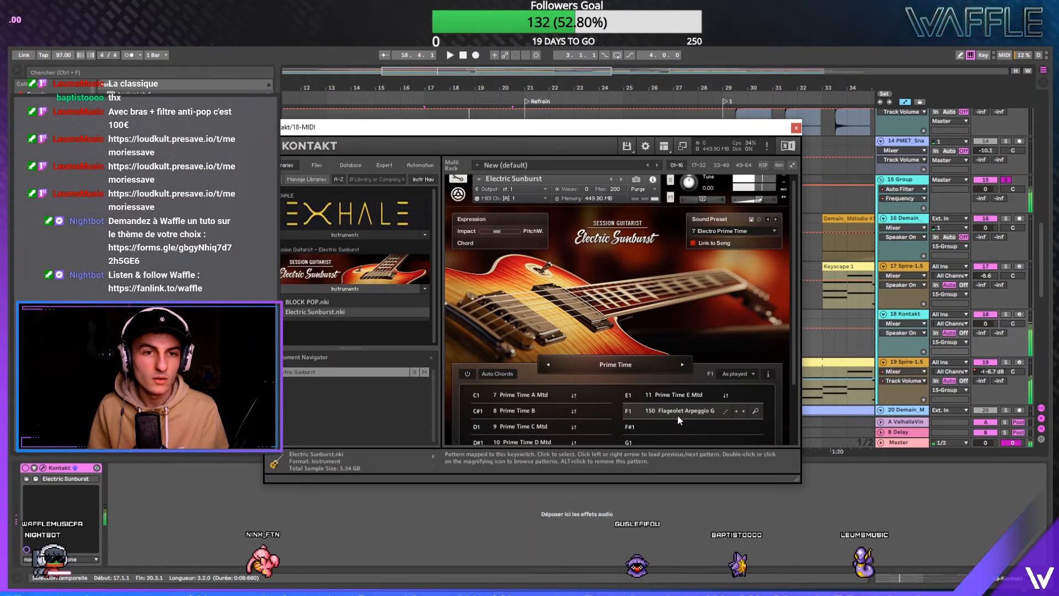
{"action": "key", "text": "space"}
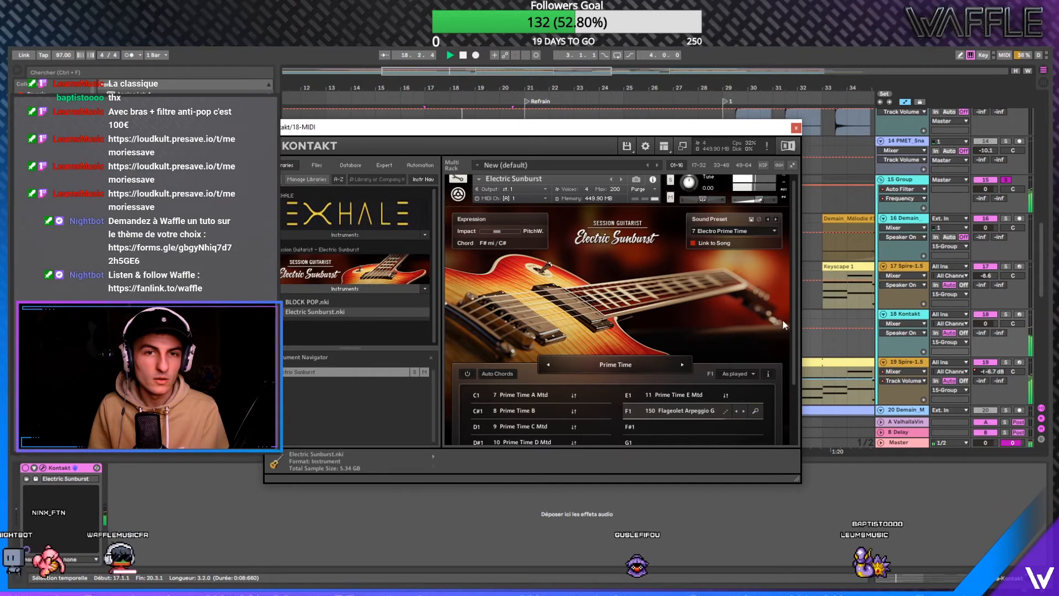
{"action": "left_click_drag", "start_coordinate": [792, 330], "coordinate": [790, 373]}
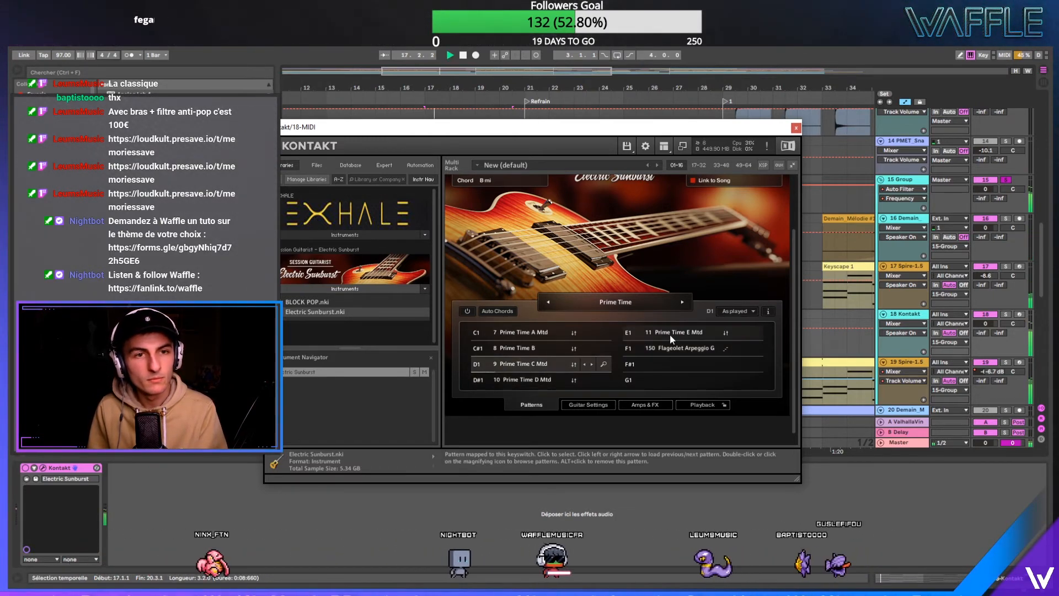
- Load the Sweet Love song into Electric Sunburst and audition its A Mtd, B Mtd and C patterns with the Keyscape 1 clip
{"action": "left_click", "coordinate": [629, 302]}
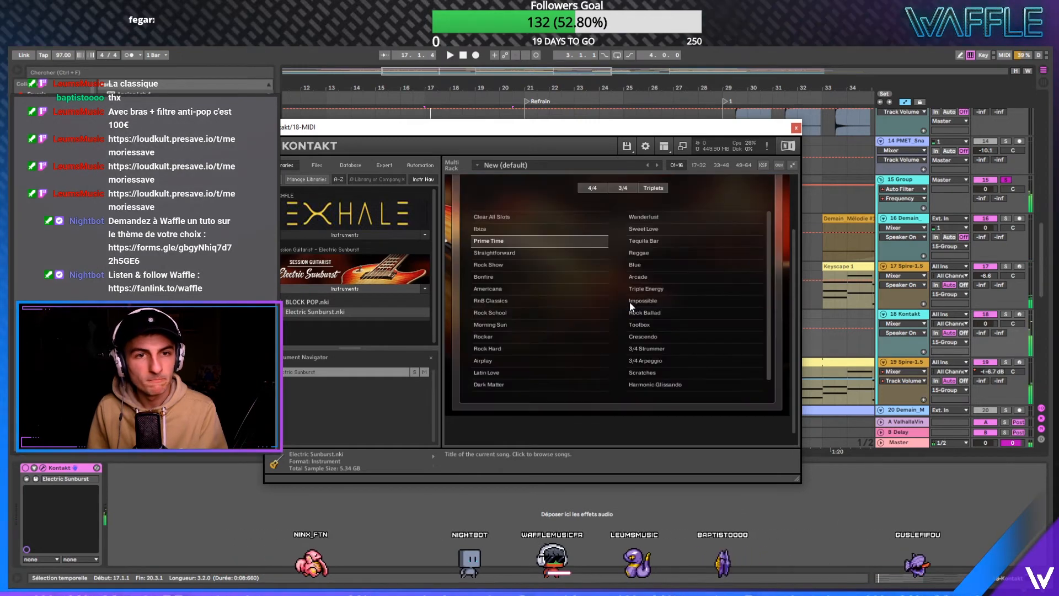
{"action": "left_click", "coordinate": [648, 228]}
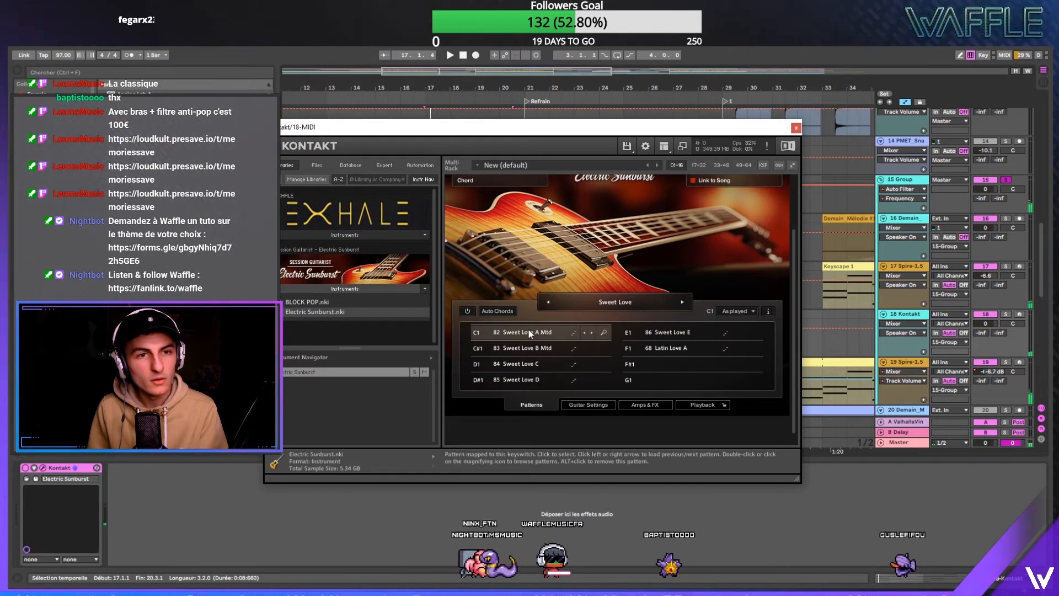
{"action": "key", "text": "space"}
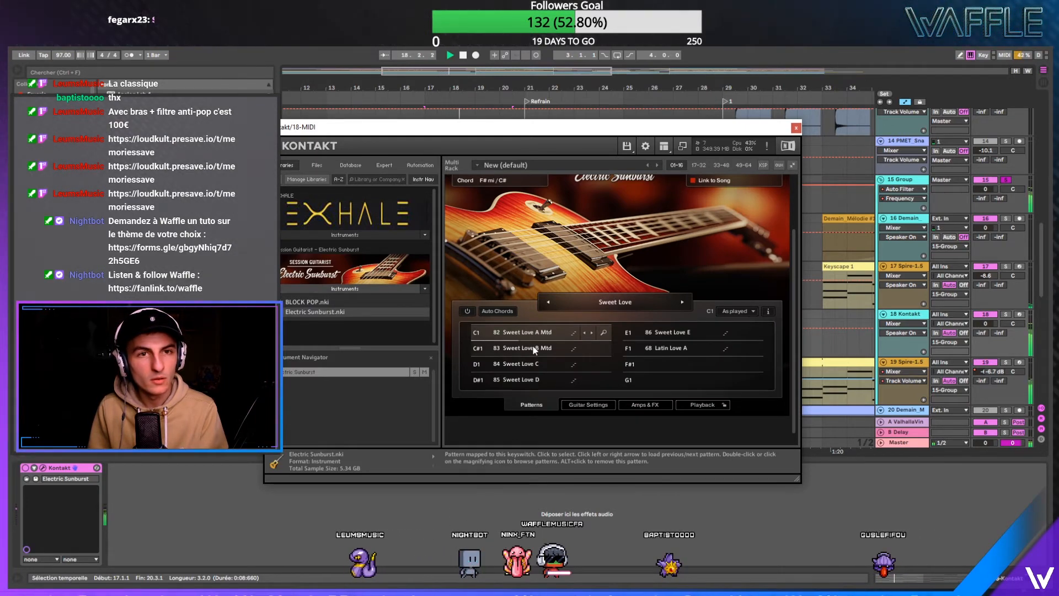
{"action": "left_click", "coordinate": [534, 349]}
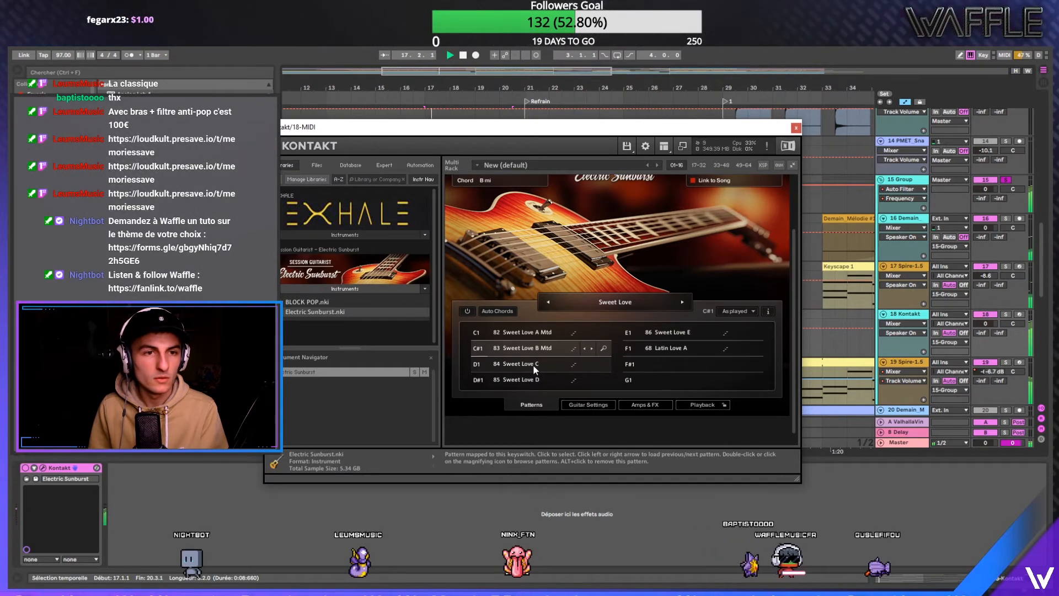
{"action": "left_click", "coordinate": [533, 364]}
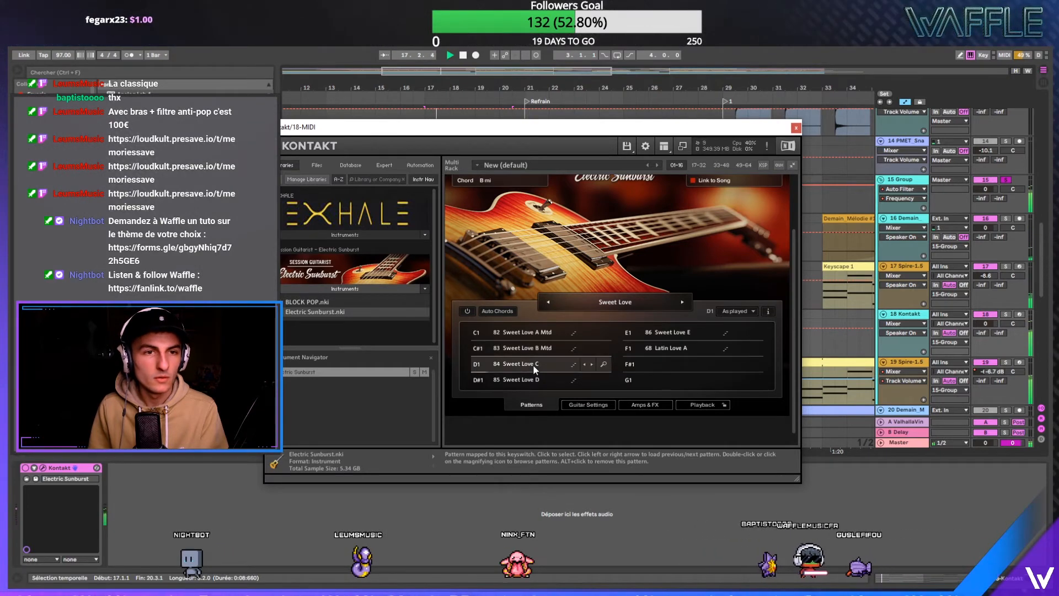
- Unsolo the 15 Group and audition the Sweet Love D, Sweet Love E and Latin Love A patterns in the mix
{"action": "left_click", "coordinate": [1008, 180]}
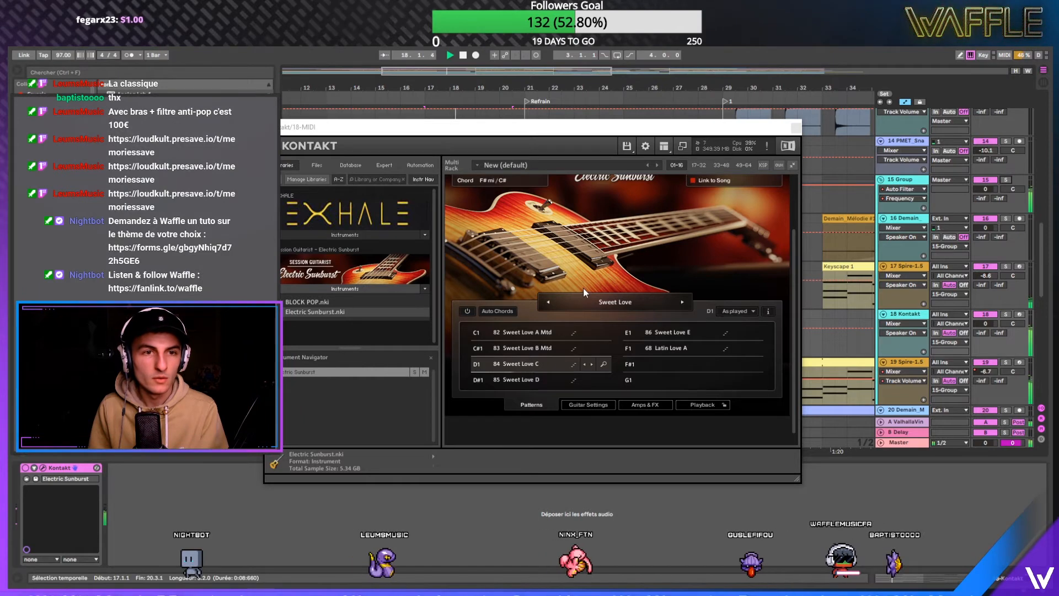
{"action": "key", "text": "space"}
{"action": "left_click", "coordinate": [535, 379]}
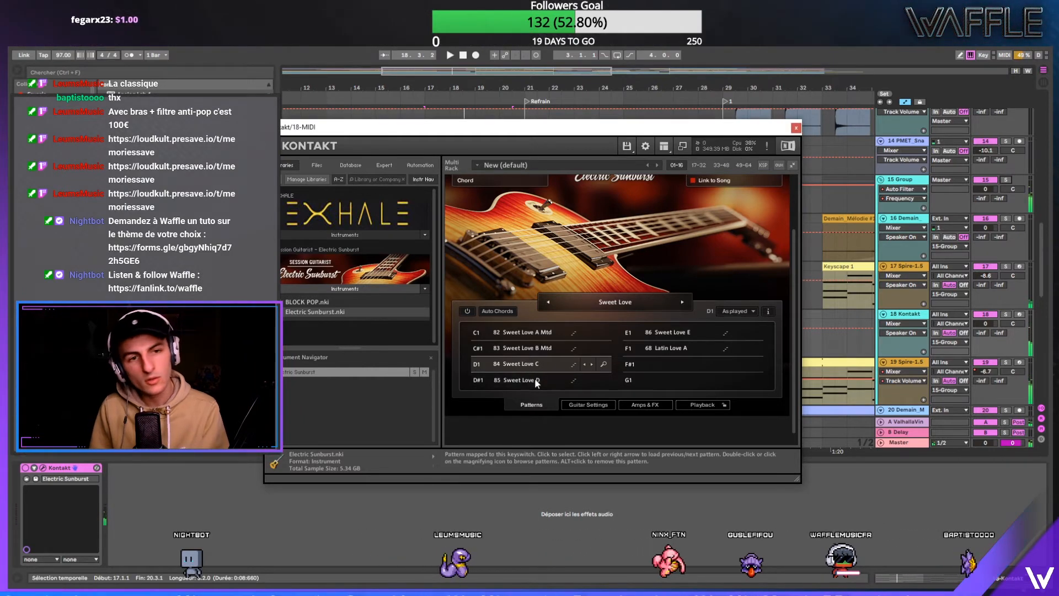
{"action": "key", "text": "space"}
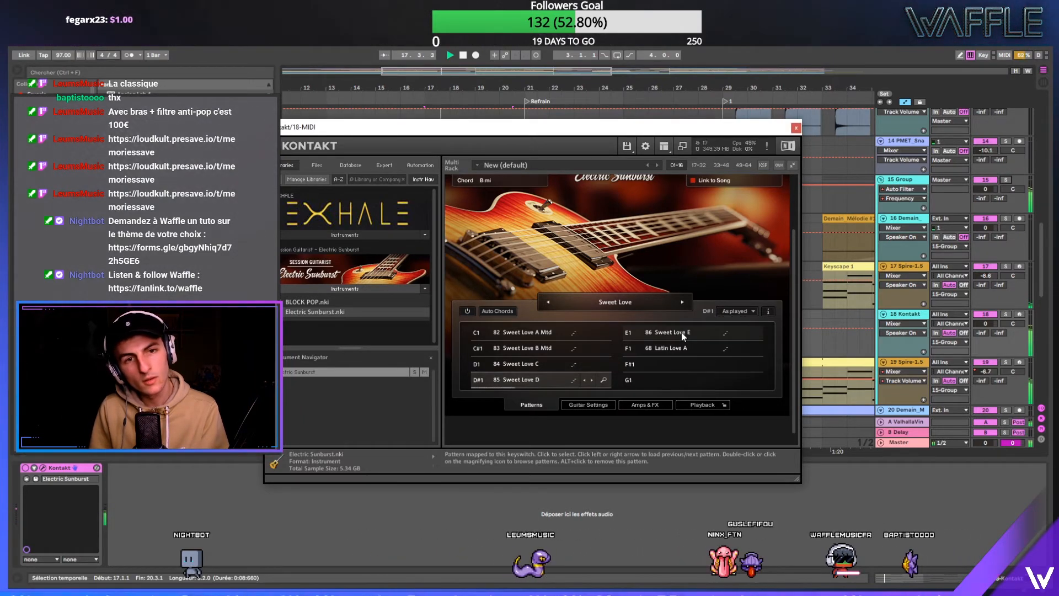
{"action": "left_click", "coordinate": [682, 333]}
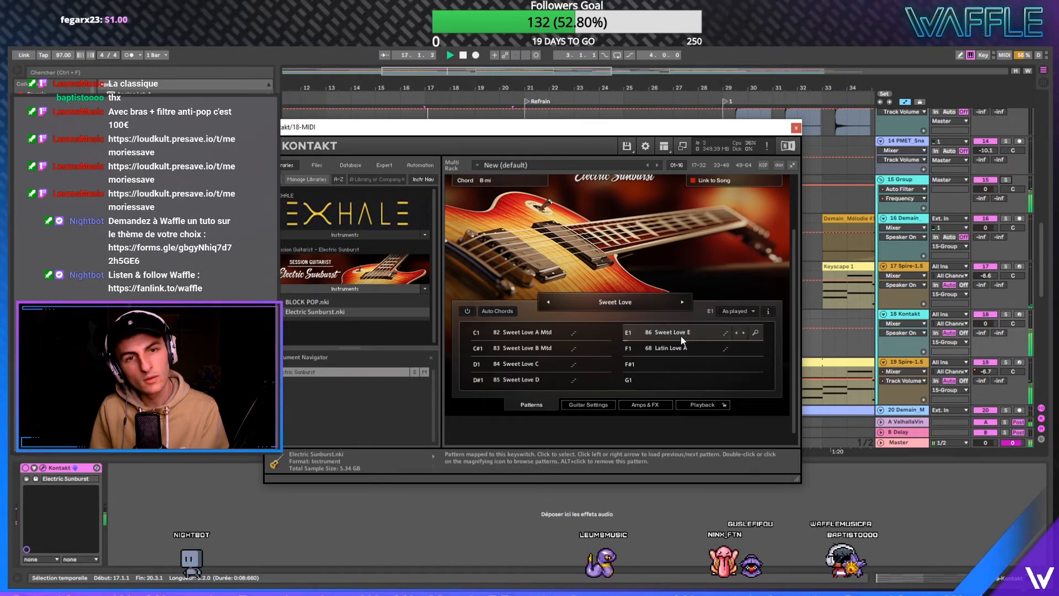
{"action": "left_click", "coordinate": [683, 348]}
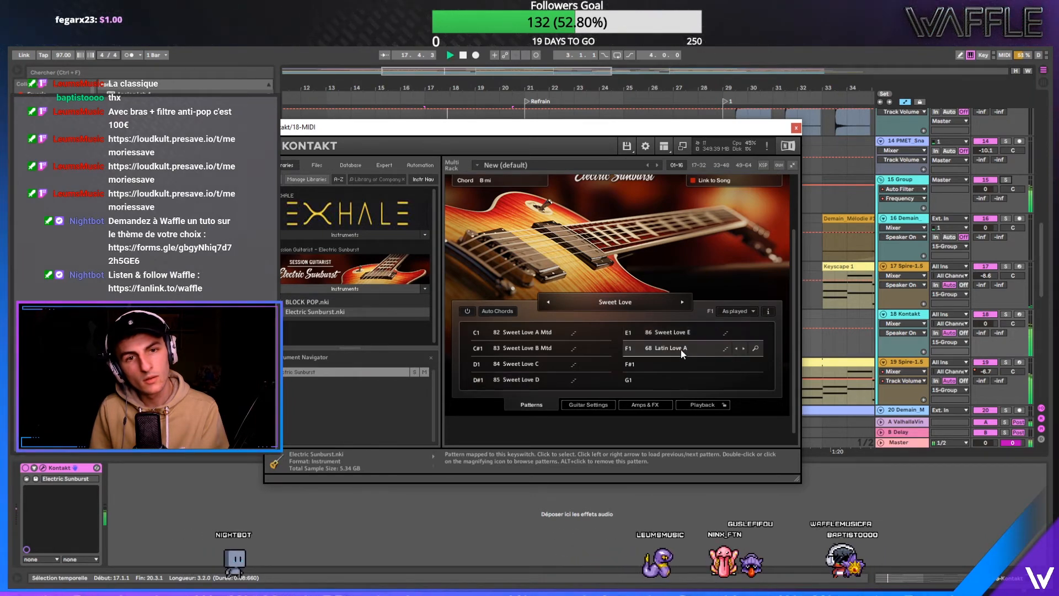
- Compare the Sweet Love C pattern with Sweet Love A Mtd by replaying each from bar 17
{"action": "left_click", "coordinate": [545, 363]}
{"action": "key", "text": "space"}
{"action": "key", "text": "space"}
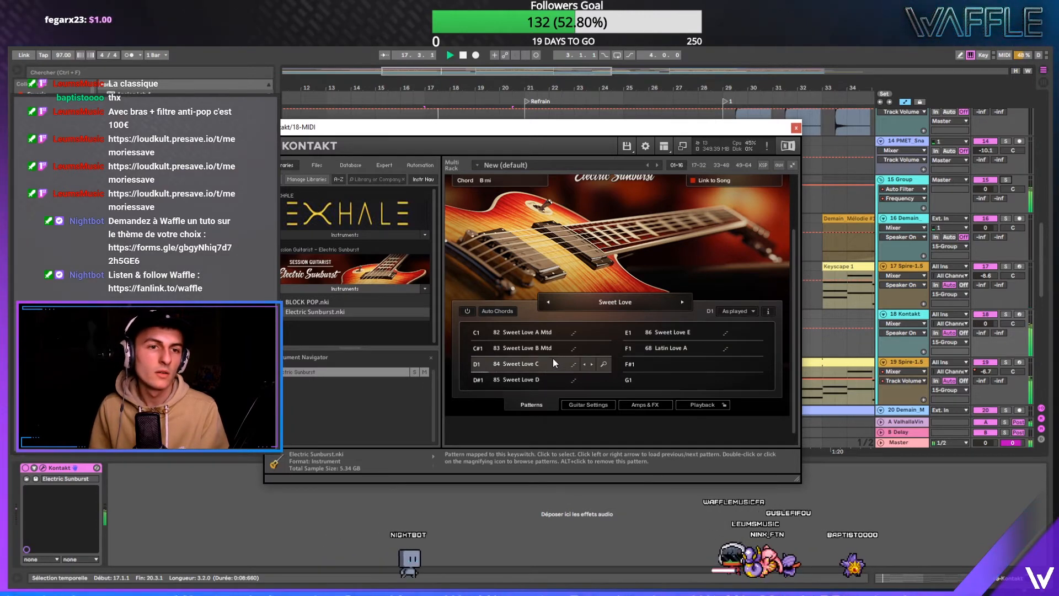
{"action": "left_click", "coordinate": [532, 333]}
{"action": "key", "text": "space"}
{"action": "key", "text": "space"}
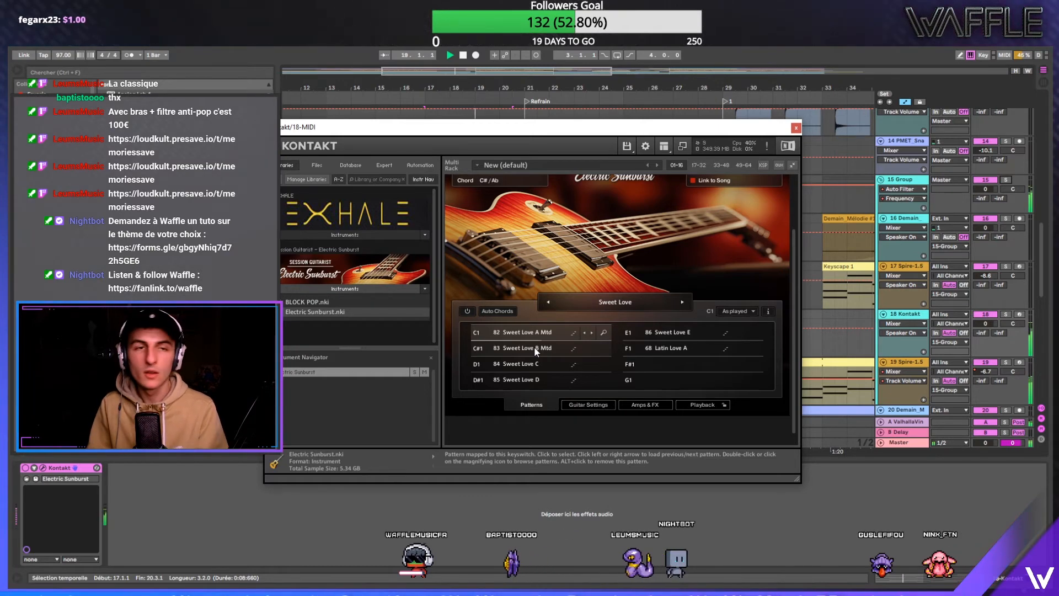
{"action": "left_click", "coordinate": [534, 347]}
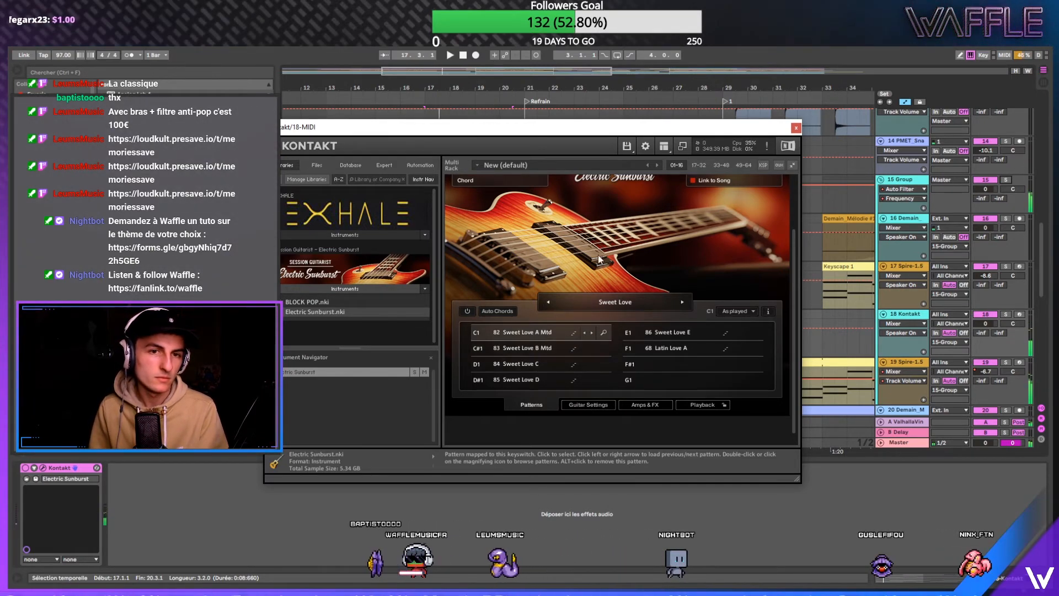
- Move the Kontakt window aside and lower the 18 Kontakt track's volume to -2.2 dB
{"action": "left_click_drag", "start_coordinate": [739, 126], "coordinate": [750, 398]}
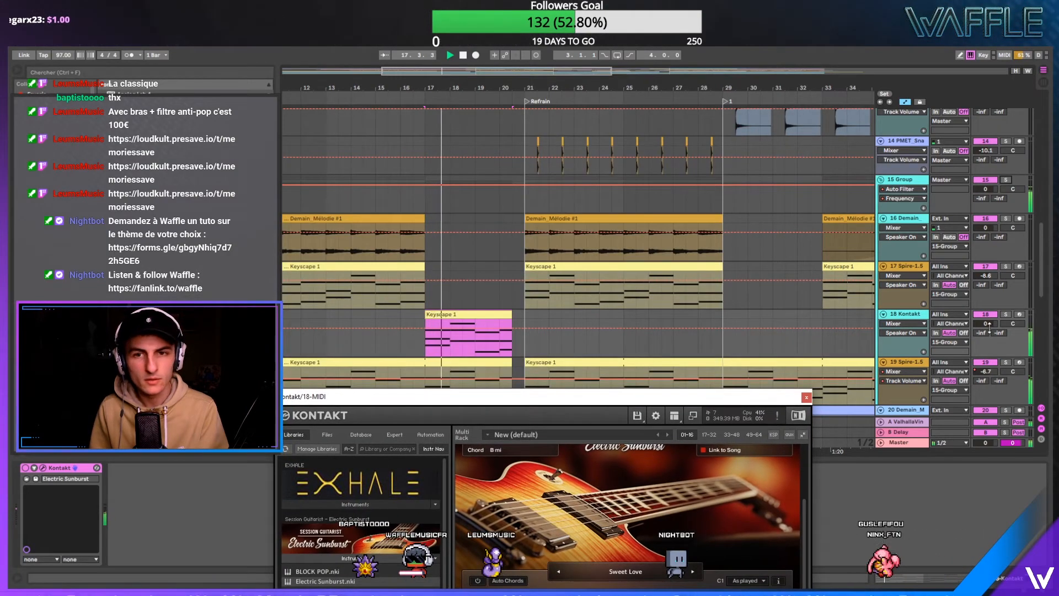
{"action": "left_click_drag", "start_coordinate": [989, 325], "coordinate": [989, 337]}
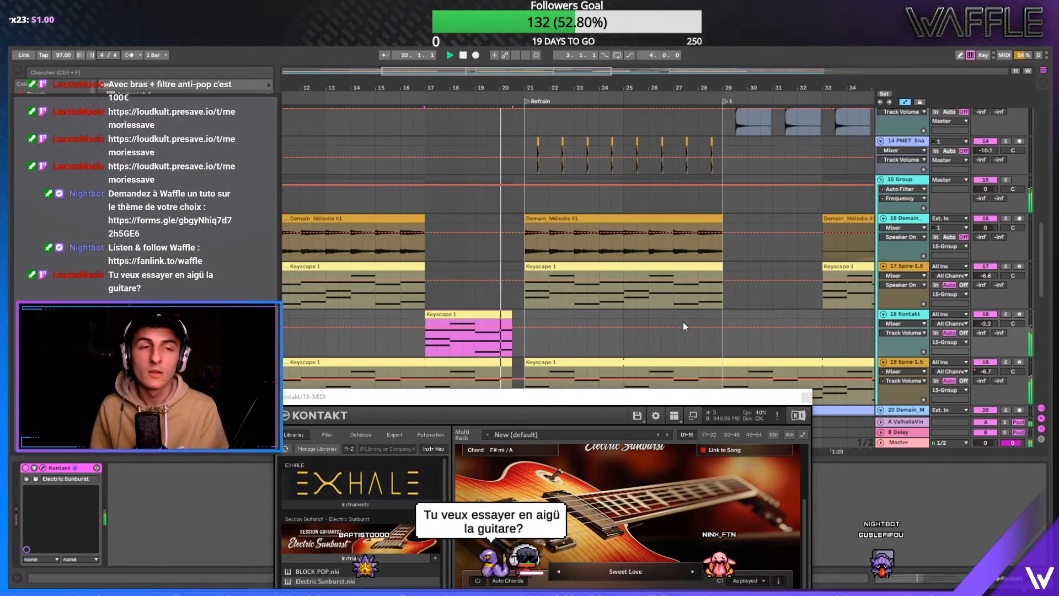
- Try all notes of the 18 Kontakt track's Keyscape 1 clip one octave higher, and transpose them back down an octave
{"action": "left_click", "coordinate": [469, 314]}
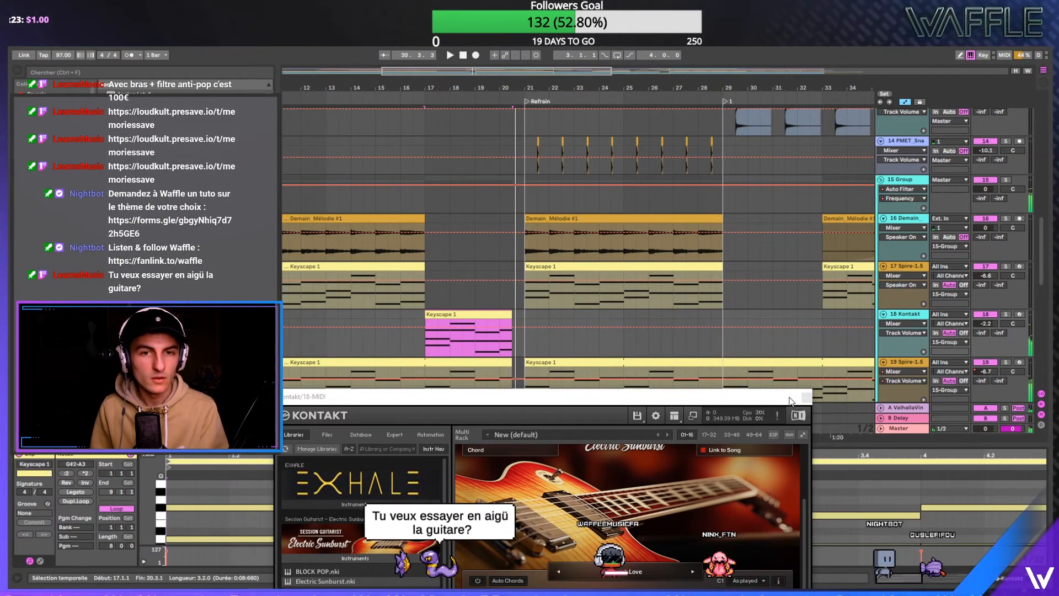
{"action": "left_click_drag", "start_coordinate": [794, 396], "coordinate": [677, 576]}
{"action": "key", "text": "space"}
{"action": "left_click", "coordinate": [765, 494]}
{"action": "key", "text": "ctrl+a"}
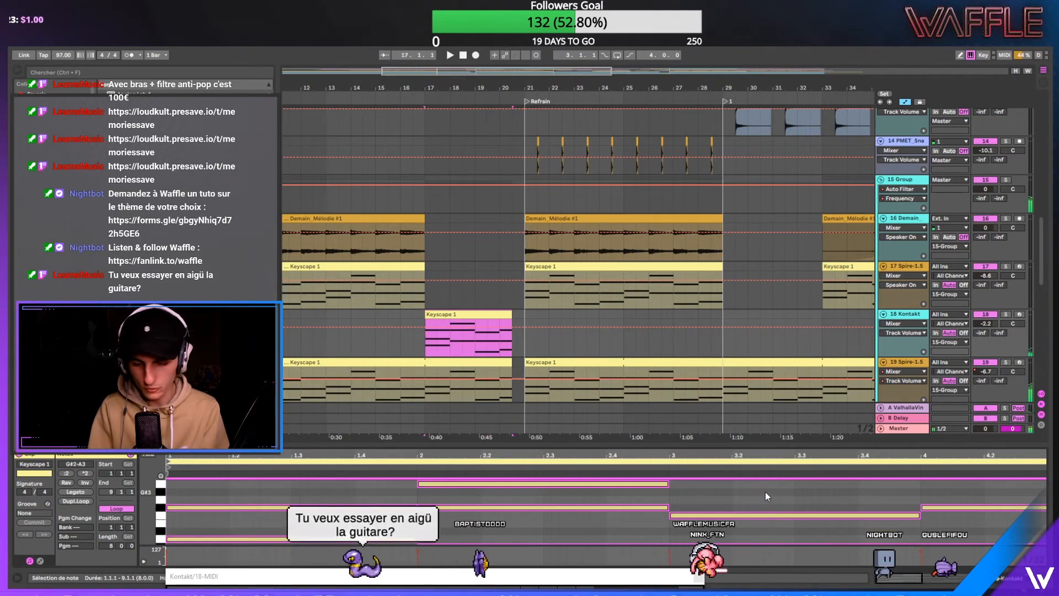
{"action": "key", "text": "space"}
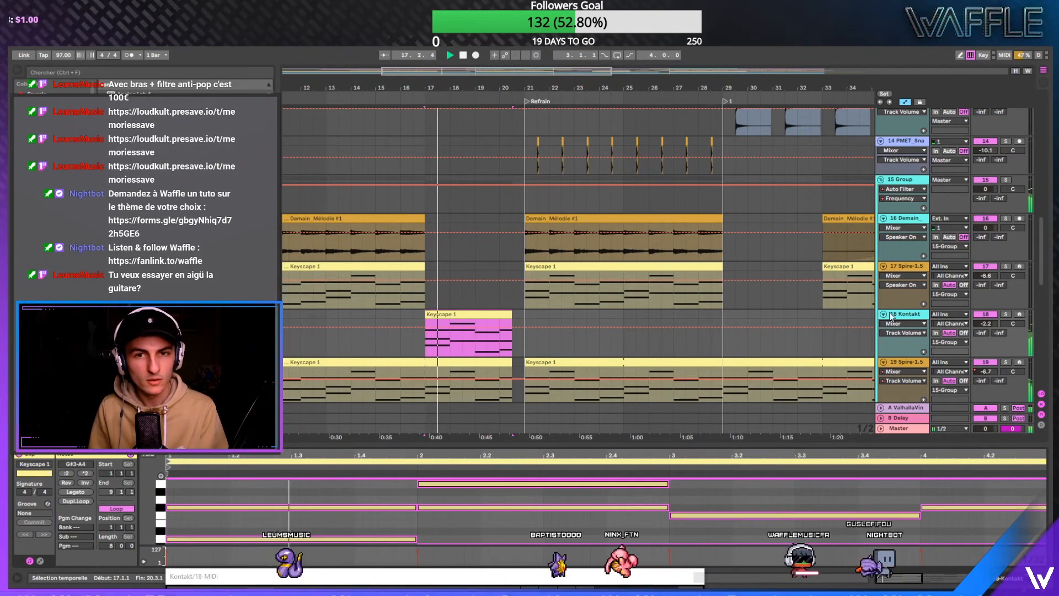
{"action": "key", "text": "shift+Down"}
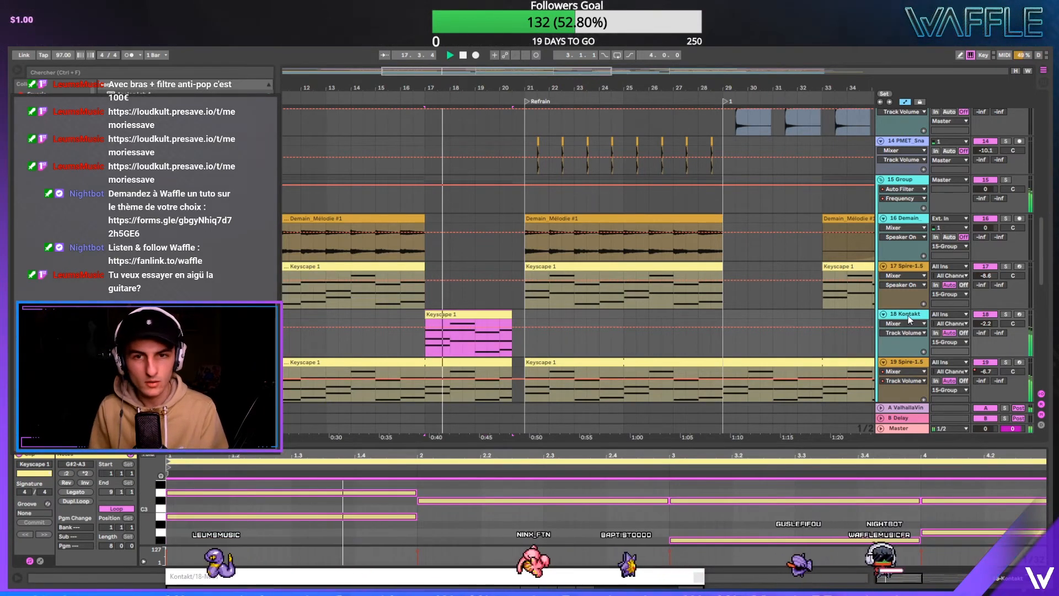
- Reopen Kontakt, choose the Sweet Love C pattern assigned to D1, and play it with the 18 Kontakt track soloed
{"action": "double_click", "coordinate": [907, 316]}
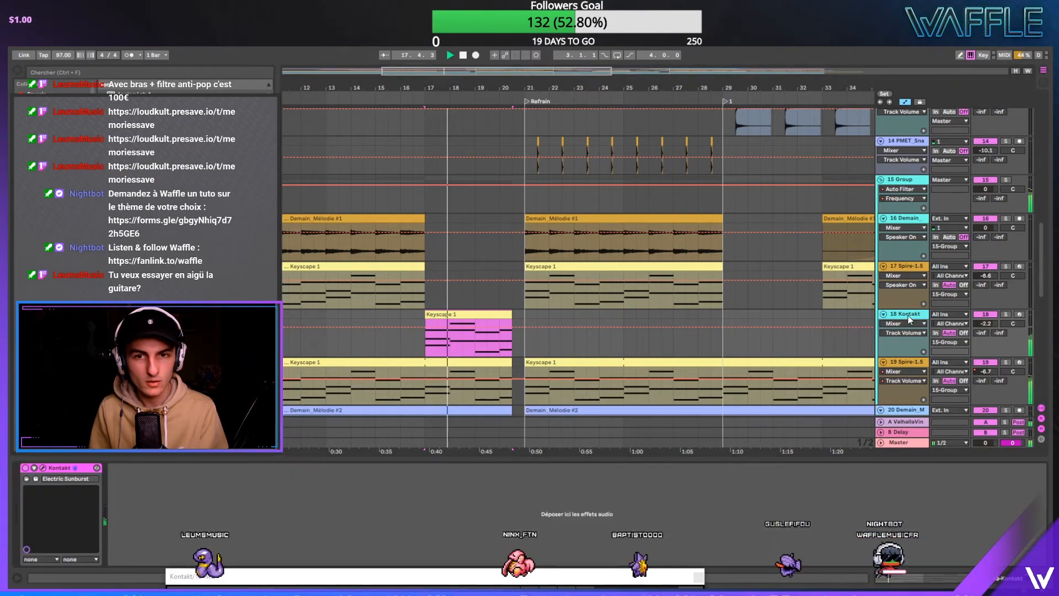
{"action": "left_click", "coordinate": [77, 467]}
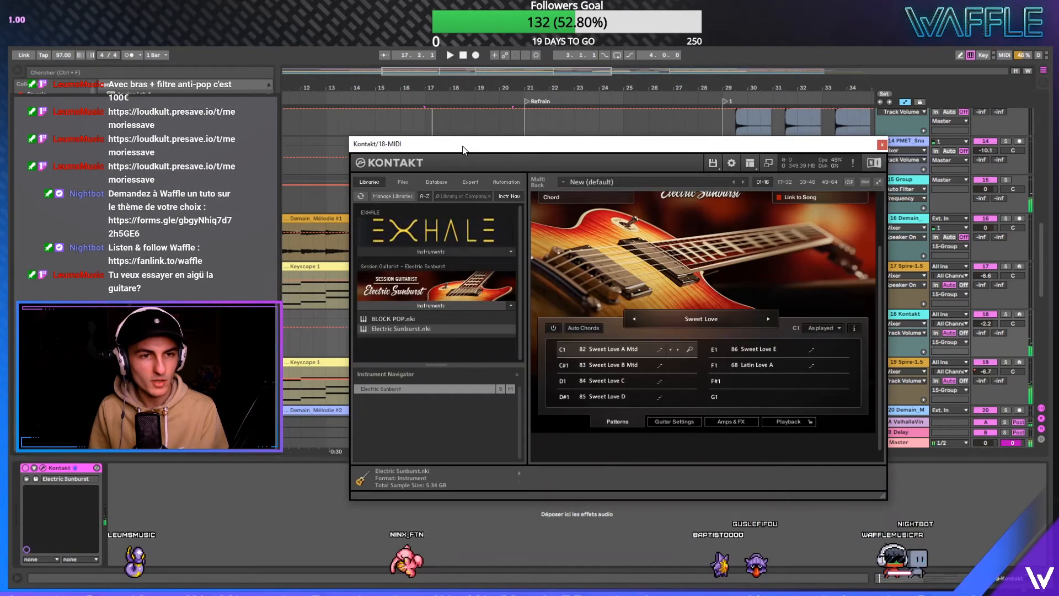
{"action": "left_click", "coordinate": [612, 380]}
{"action": "key", "text": "space"}
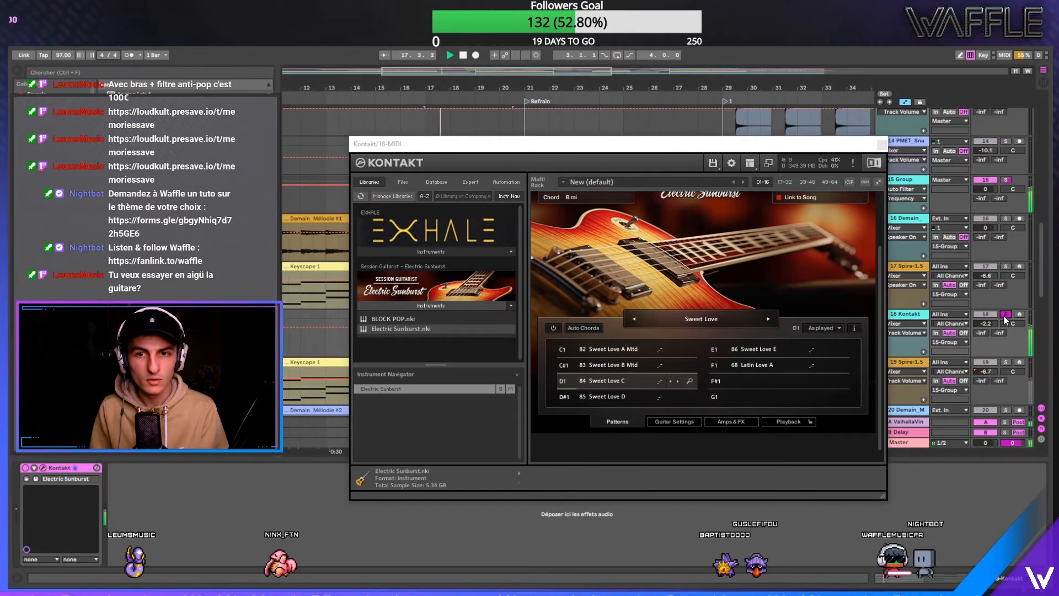
{"action": "left_click_drag", "start_coordinate": [801, 145], "coordinate": [917, 134]}
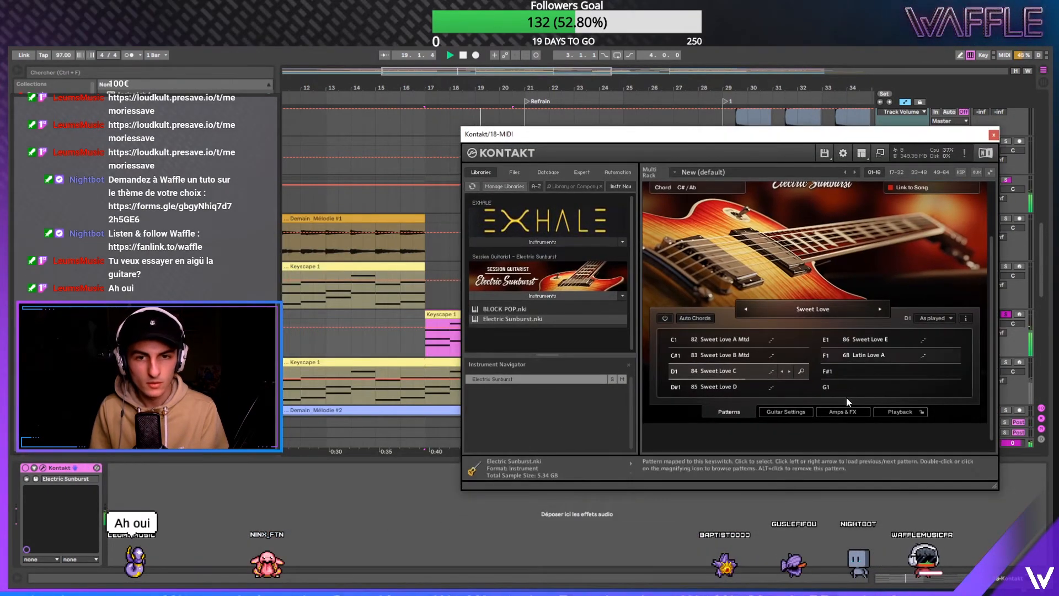
- Adjust the Solid EQ in Electric Sunburst's amp and effects chain, setting the low-mid gain to about -7 dB, and close Kontakt
{"action": "left_click", "coordinate": [798, 412]}
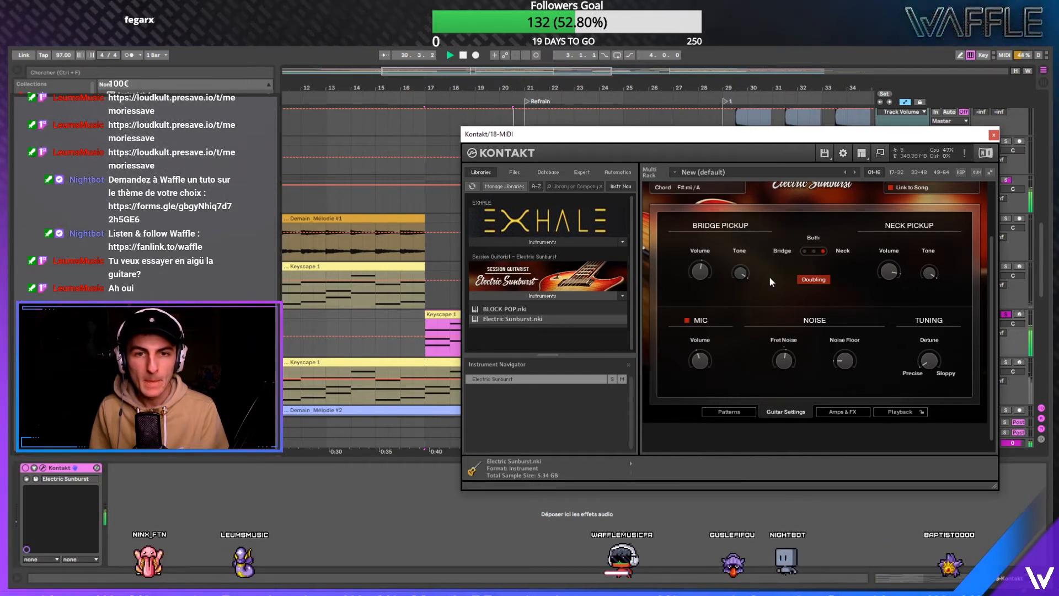
{"action": "left_click", "coordinate": [827, 413]}
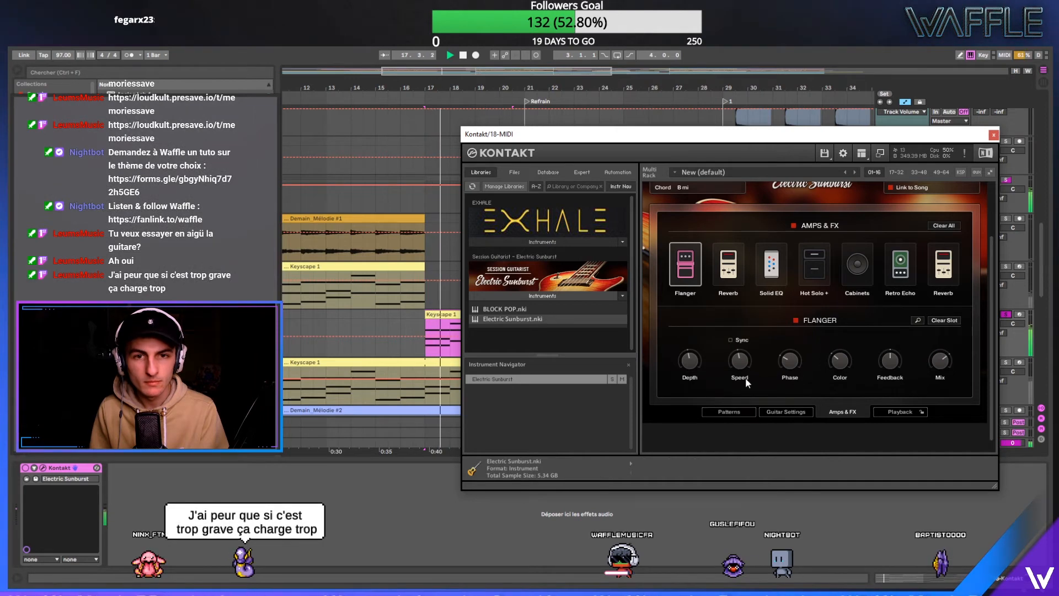
{"action": "left_click", "coordinate": [771, 264]}
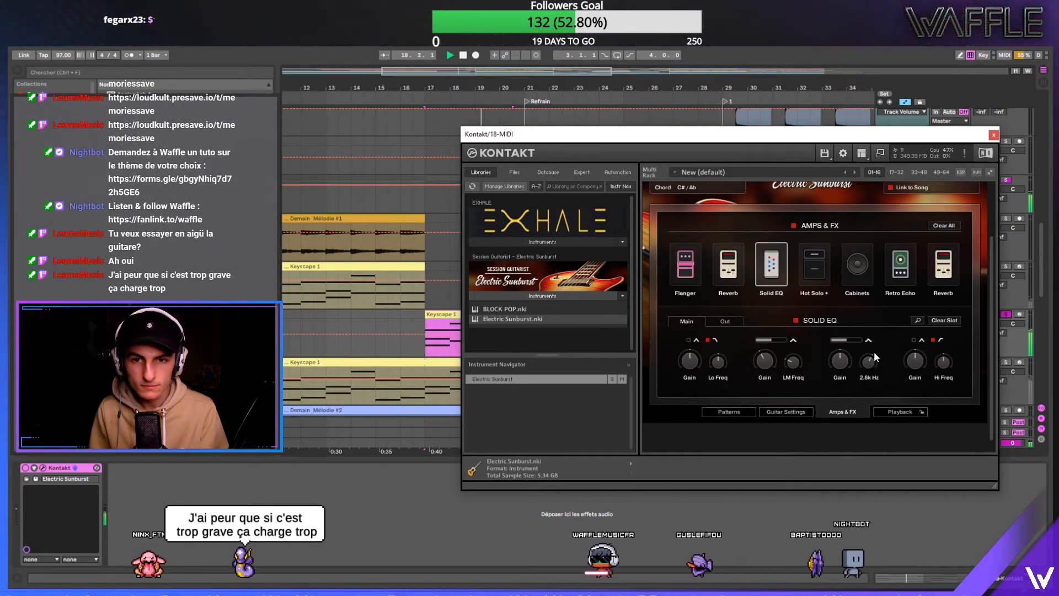
{"action": "mouse_move", "coordinate": [794, 360]}
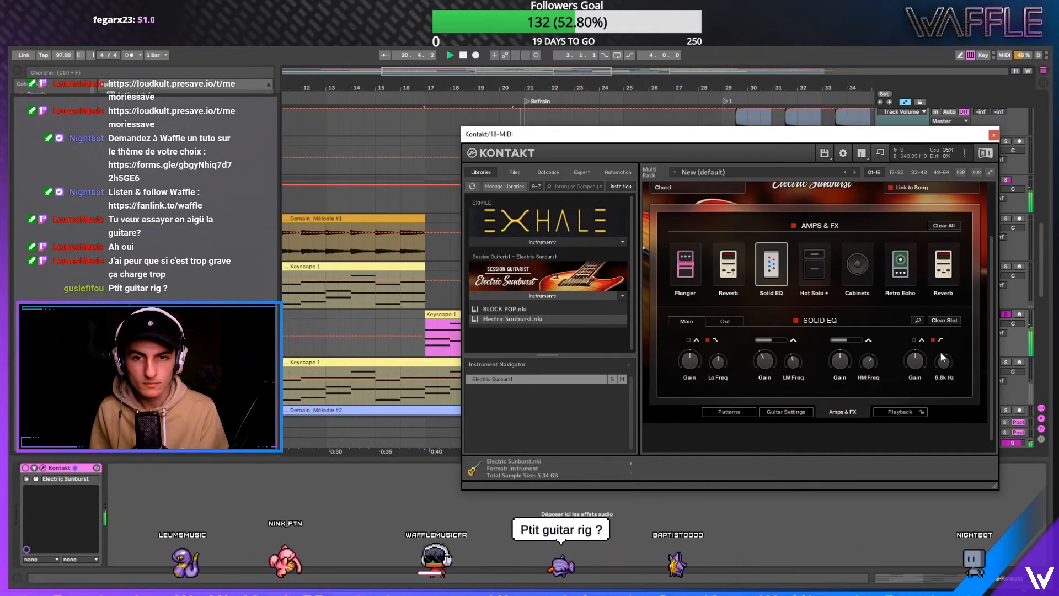
{"action": "mouse_move", "coordinate": [945, 341]}
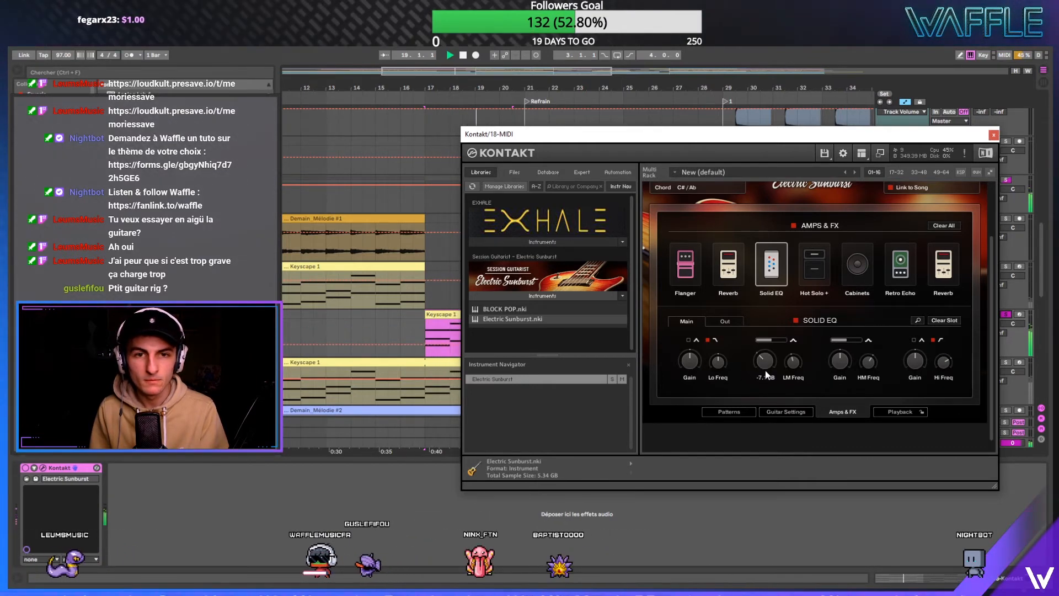
{"action": "left_click", "coordinate": [994, 135]}
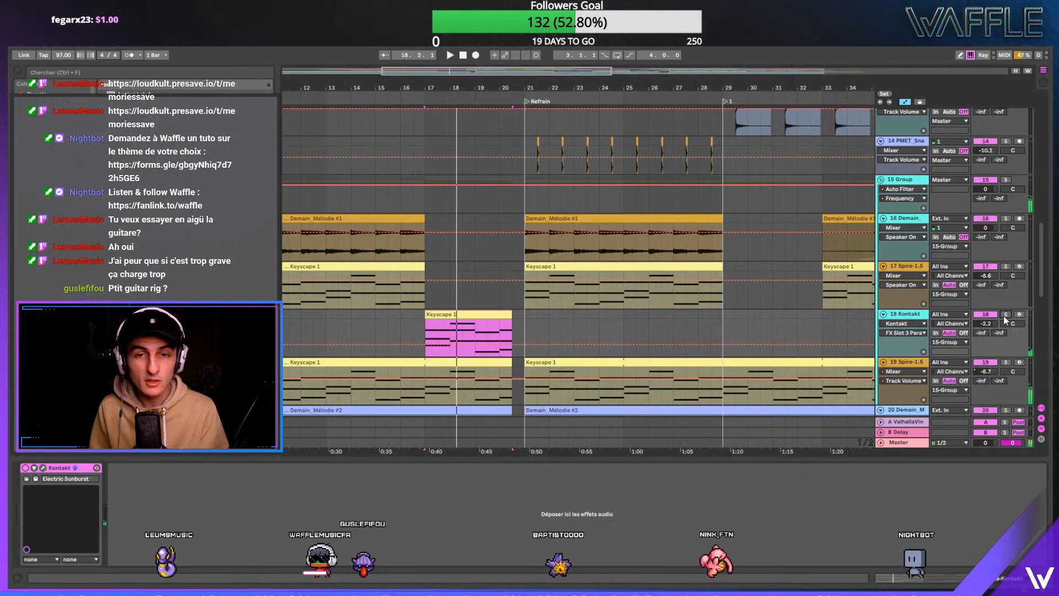
- Insert Guitar Rig 5 after Kontakt on the 18 Kontakt track and try the 800 Clean and Acoustic Shimmer presets during playback
{"action": "left_click_drag", "start_coordinate": [336, 169], "coordinate": [568, 325]}
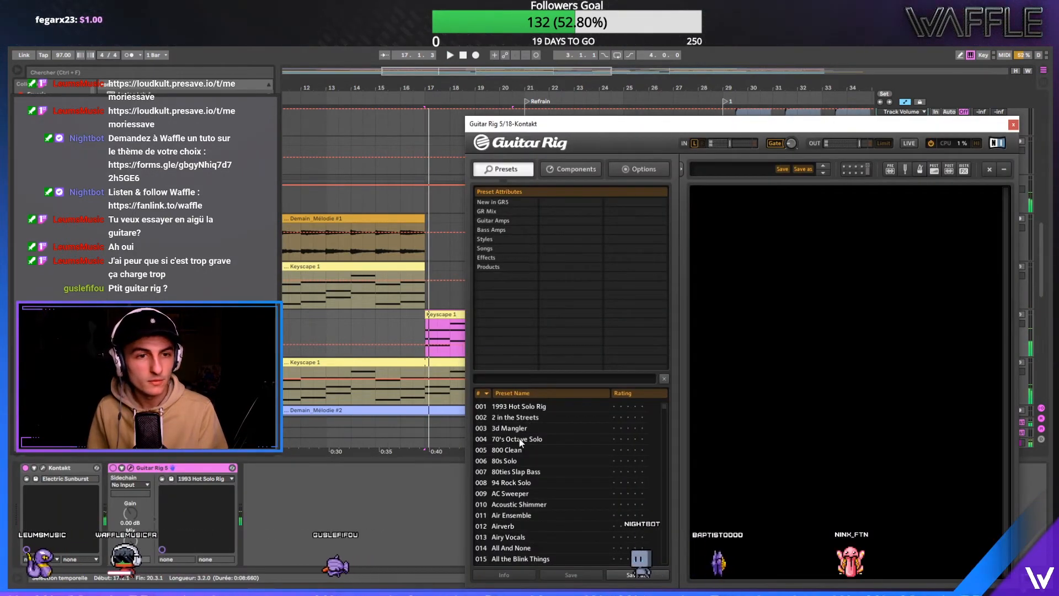
{"action": "left_click", "coordinate": [519, 450]}
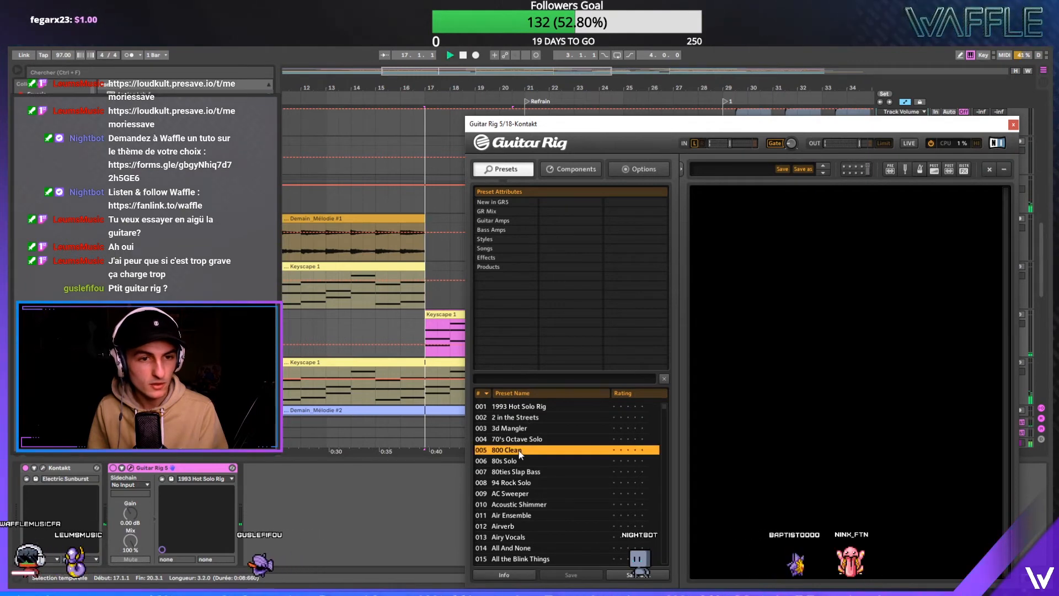
{"action": "key", "text": "space"}
{"action": "left_click_drag", "start_coordinate": [709, 129], "coordinate": [727, 113]}
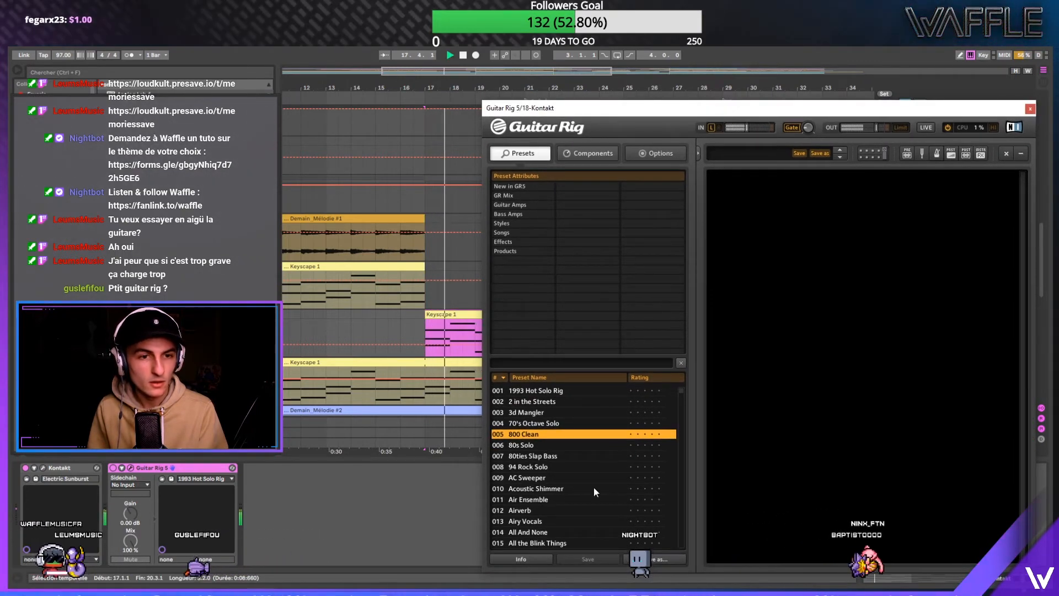
{"action": "left_click", "coordinate": [562, 488]}
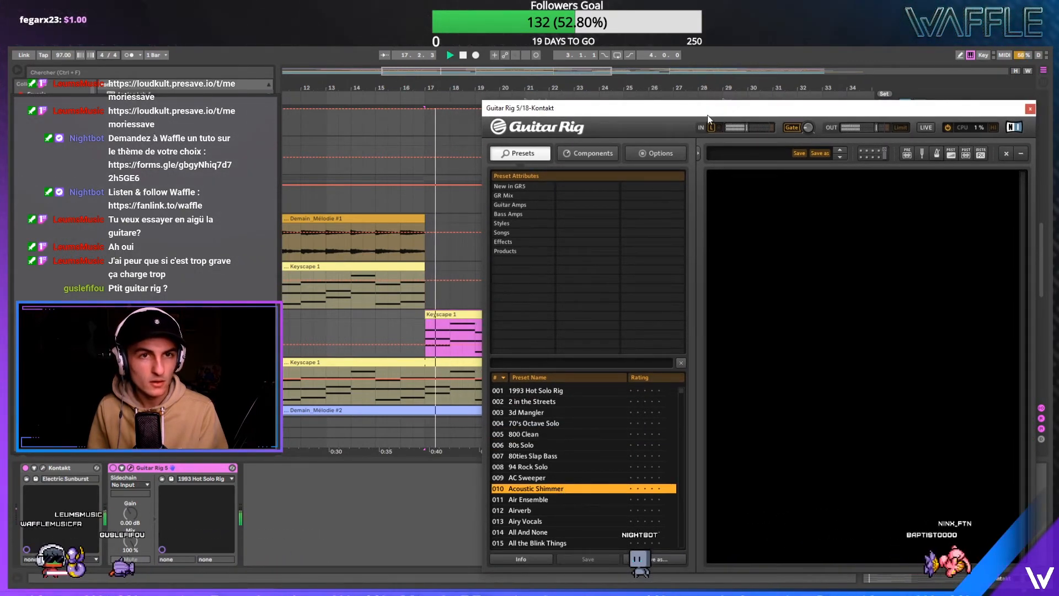
{"action": "left_click_drag", "start_coordinate": [552, 107], "coordinate": [497, 382]}
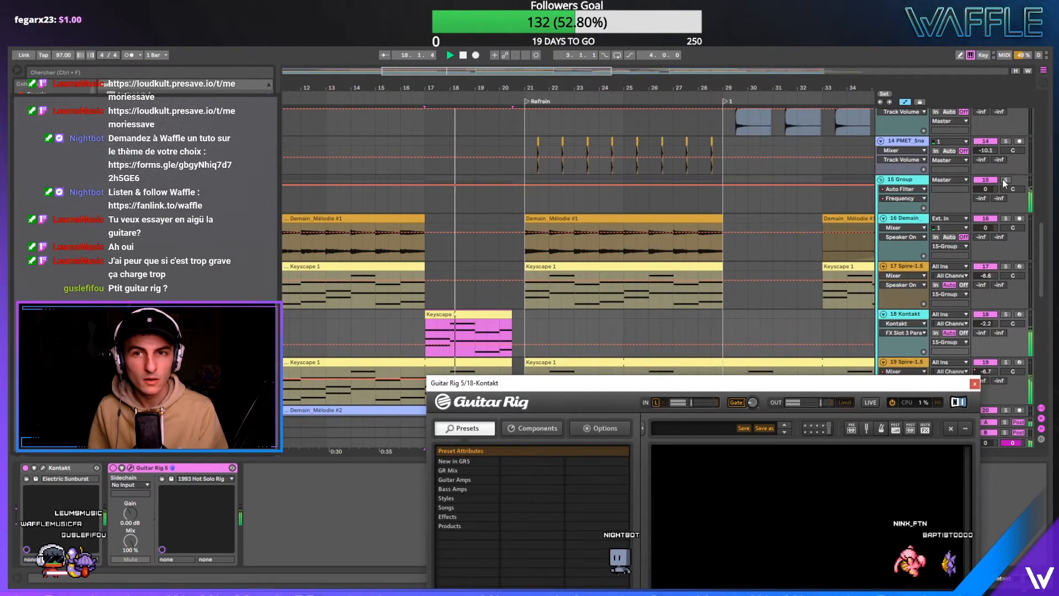
{"action": "left_click_drag", "start_coordinate": [761, 385], "coordinate": [792, 115]}
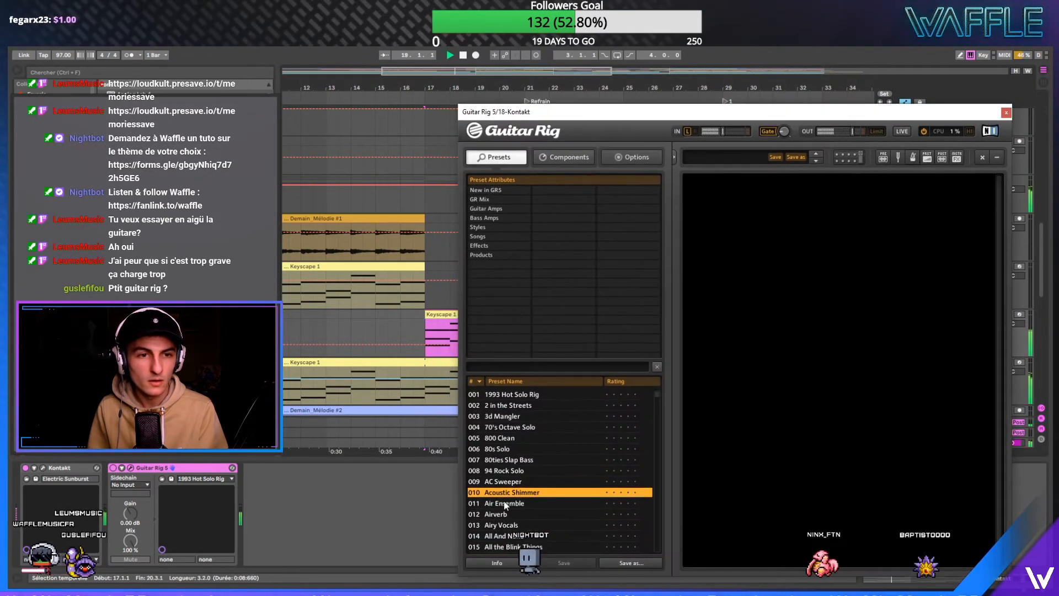
- Audition the 800 Clean, Airy Vocals, Airverb and Andy in a bottle presets in Guitar Rig 5 during playback
{"action": "left_click", "coordinate": [508, 438]}
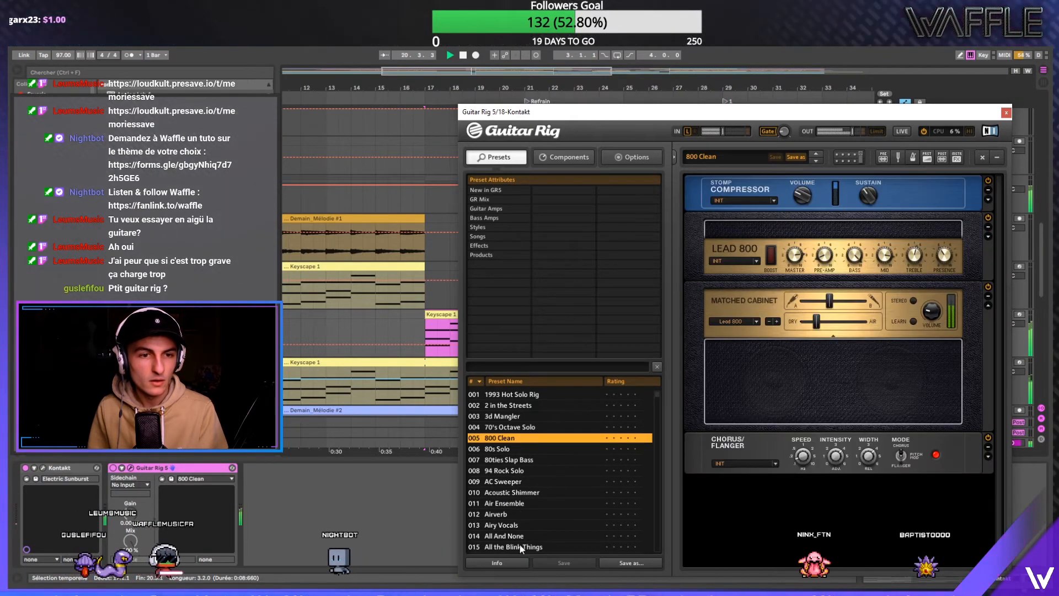
{"action": "left_click", "coordinate": [522, 526]}
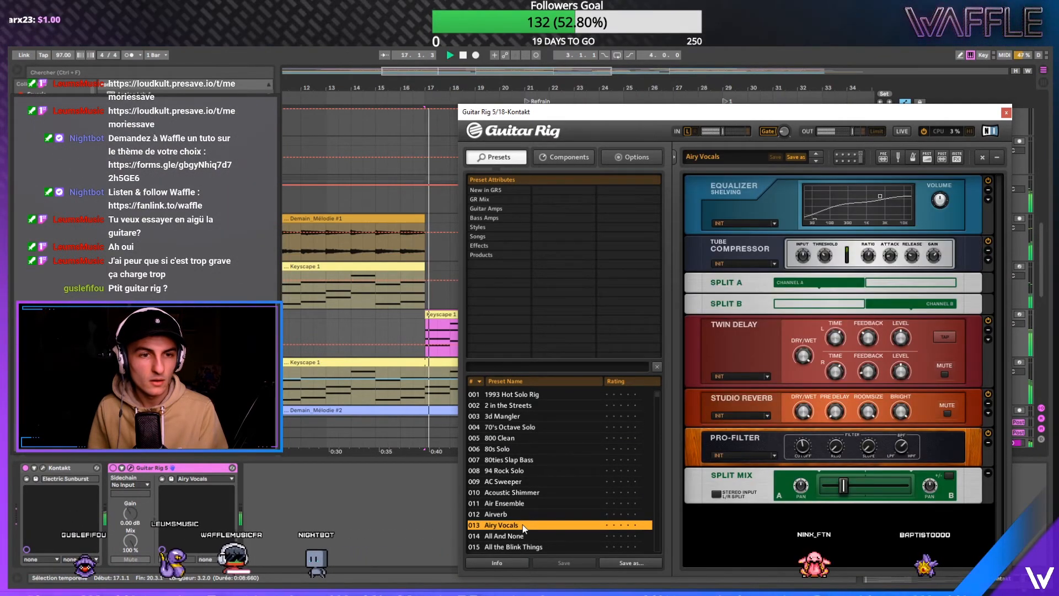
{"action": "scroll", "coordinate": [521, 516], "scroll_direction": "down", "scroll_amount": 1}
{"action": "left_click", "coordinate": [521, 481]}
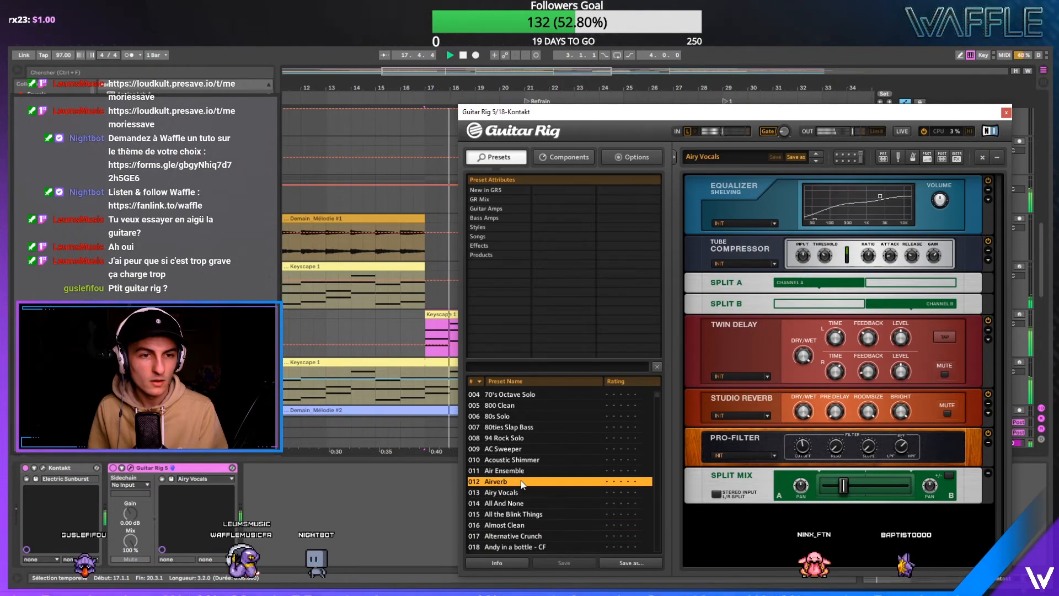
{"action": "scroll", "coordinate": [522, 483], "scroll_direction": "down", "scroll_amount": 1}
{"action": "left_click", "coordinate": [530, 511]}
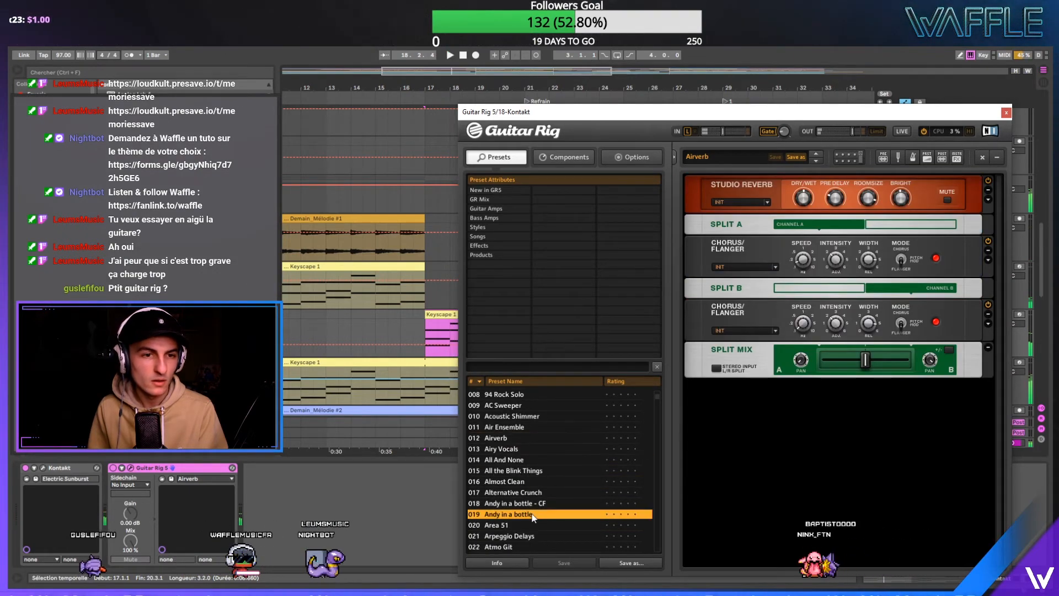
- Try the Guitar Rig presets Arpeggio Delays, Andy in a bottle - CF, Alternative Crunch and Basic Jazz on the guitar
{"action": "scroll", "coordinate": [531, 505], "scroll_direction": "down", "scroll_amount": 1}
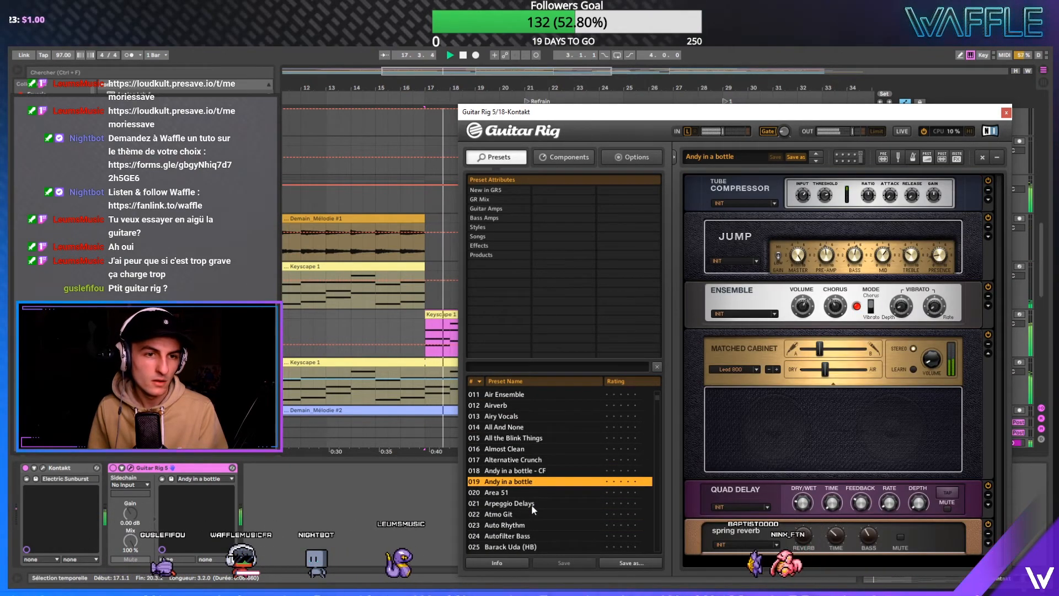
{"action": "left_click", "coordinate": [531, 503]}
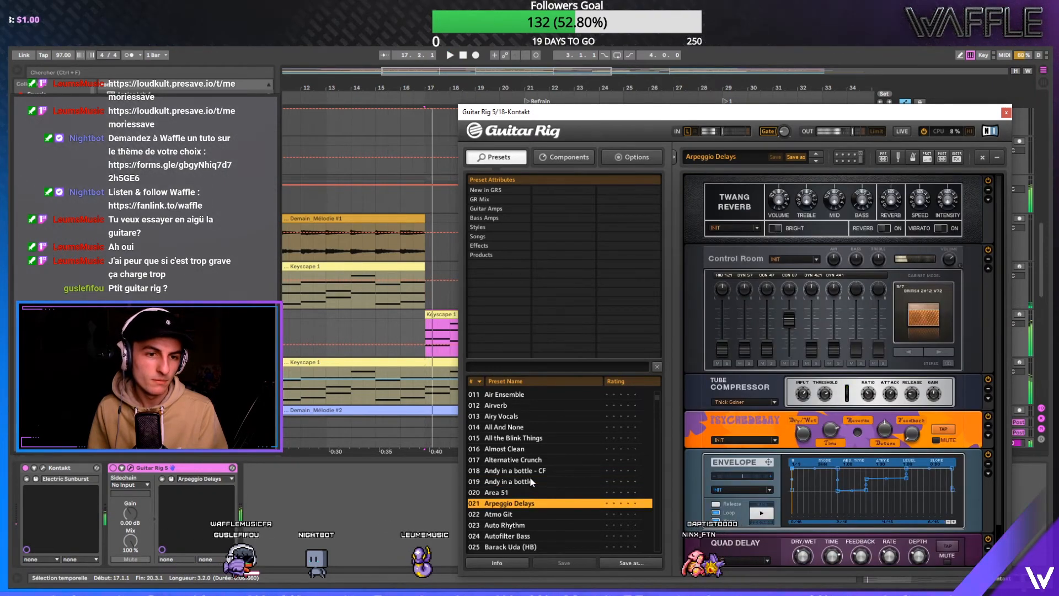
{"action": "left_click", "coordinate": [531, 482]}
{"action": "key", "text": "Up"}
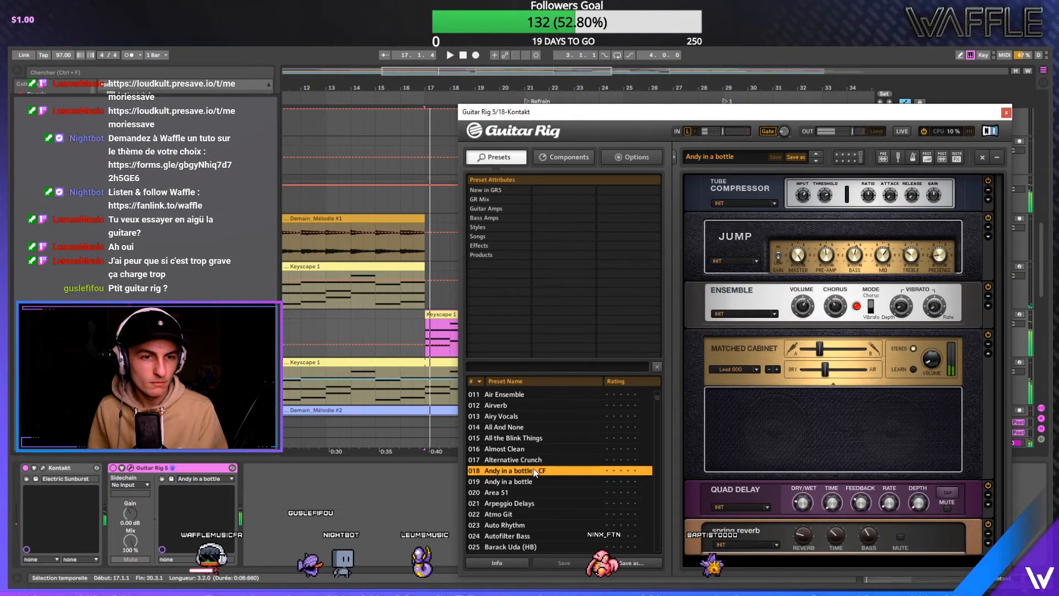
{"action": "key", "text": "space"}
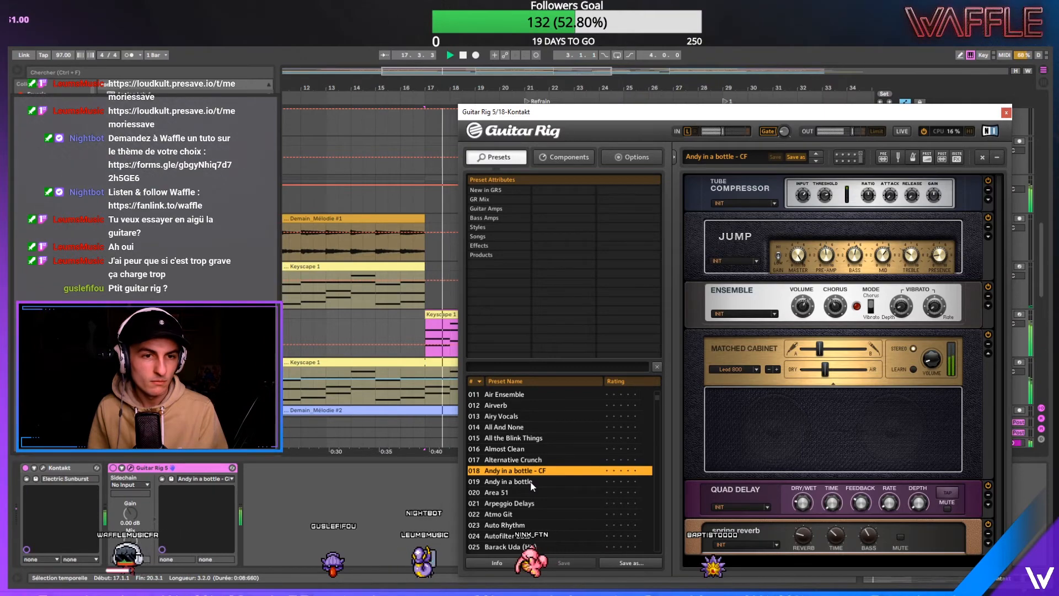
{"action": "left_click", "coordinate": [538, 461]}
{"action": "scroll", "coordinate": [537, 459], "scroll_direction": "down", "scroll_amount": 2}
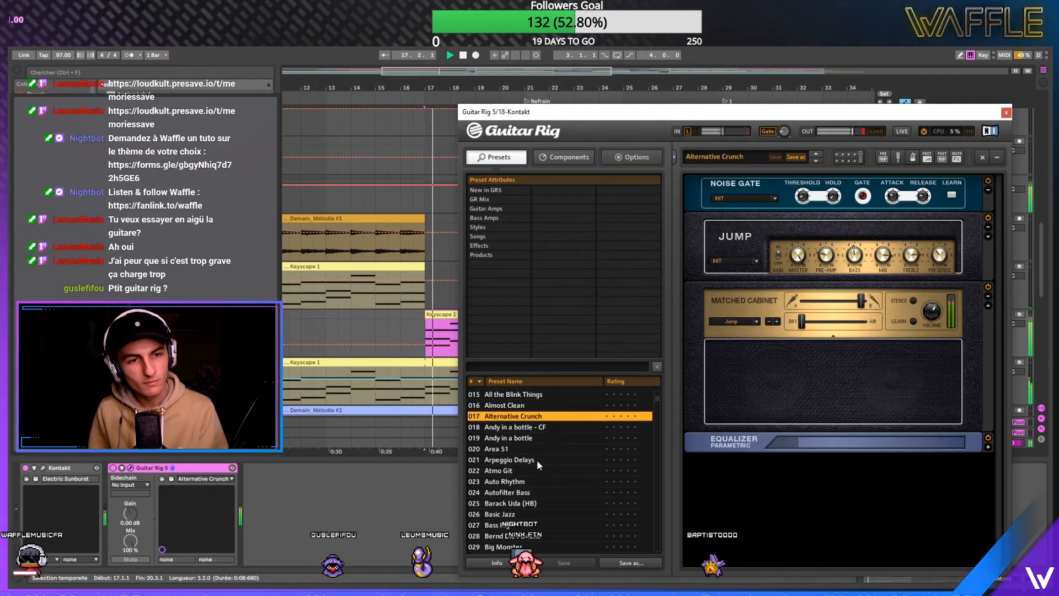
{"action": "left_click", "coordinate": [531, 514]}
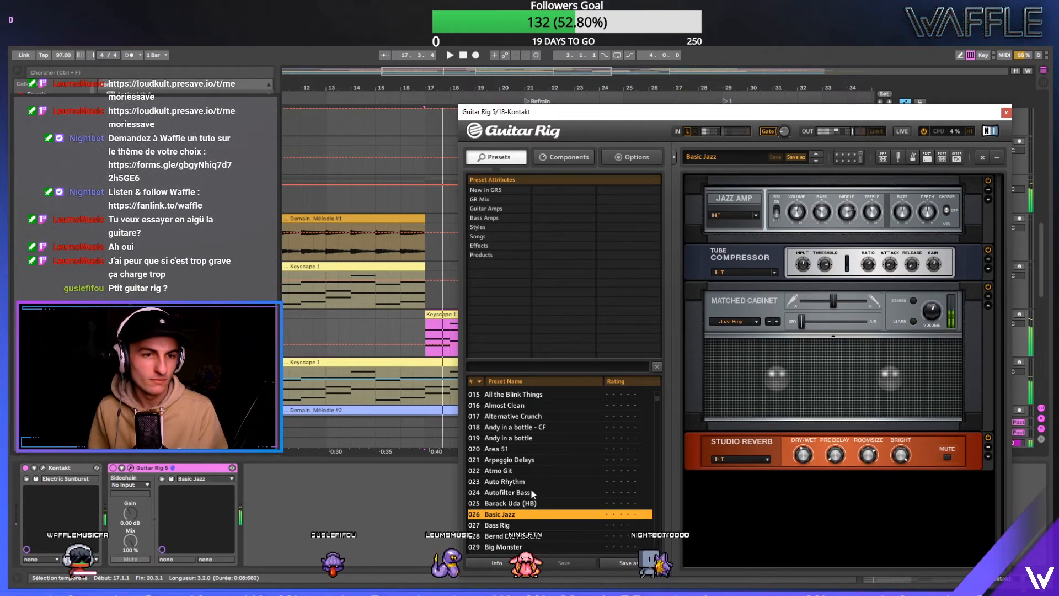
- Filter the Guitar Rig presets to the Ambient style and load Reso Farm
{"action": "left_click_drag", "start_coordinate": [869, 116], "coordinate": [622, 317]}
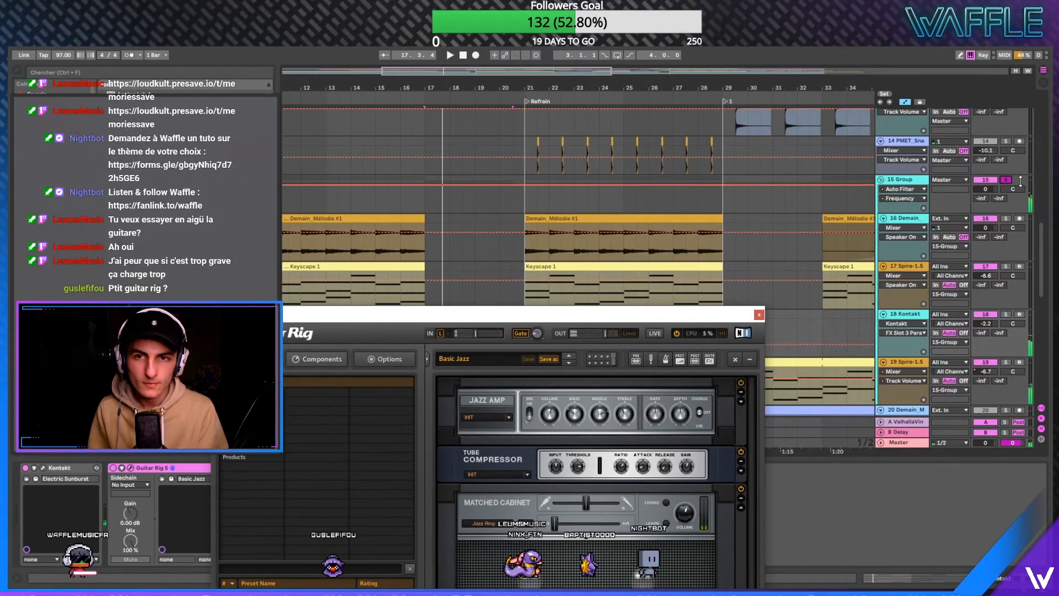
{"action": "mouse_move", "coordinate": [1042, 246]}
{"action": "left_mouse_down"}
{"action": "mouse_move", "coordinate": [1001, 105]}
{"action": "mouse_move", "coordinate": [1043, 265]}
{"action": "left_mouse_up"}
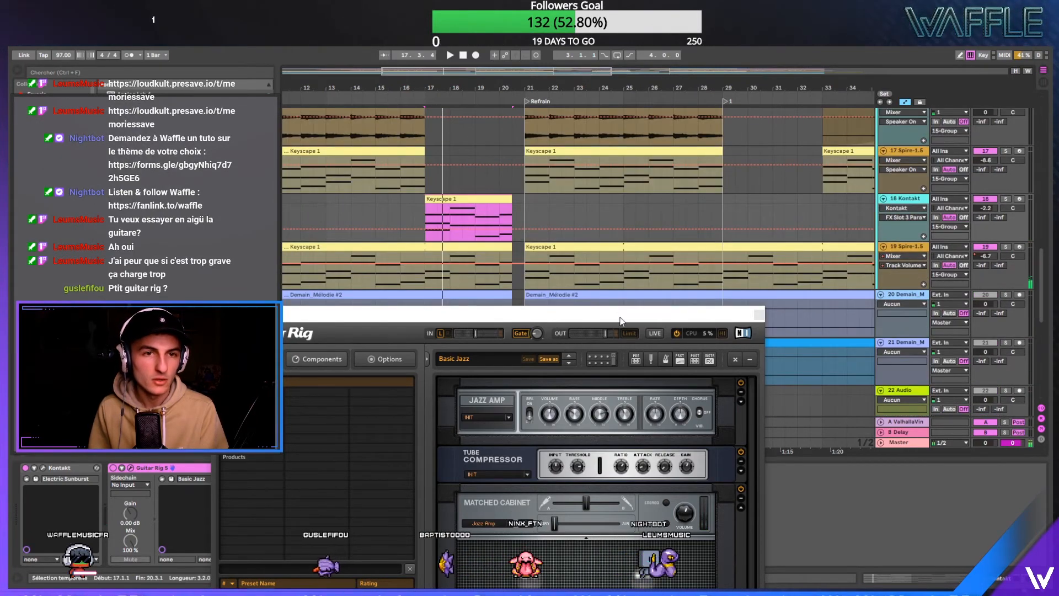
{"action": "left_click_drag", "start_coordinate": [621, 321], "coordinate": [781, 142]}
{"action": "scroll", "coordinate": [466, 460], "scroll_direction": "down", "scroll_amount": 2}
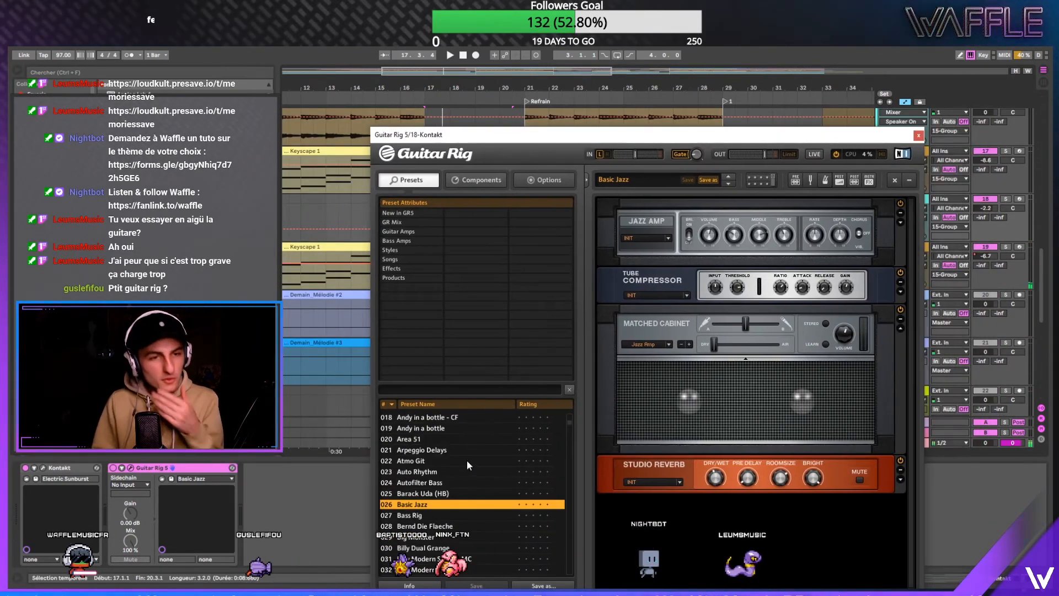
{"action": "scroll", "coordinate": [467, 460], "scroll_direction": "down", "scroll_amount": 1}
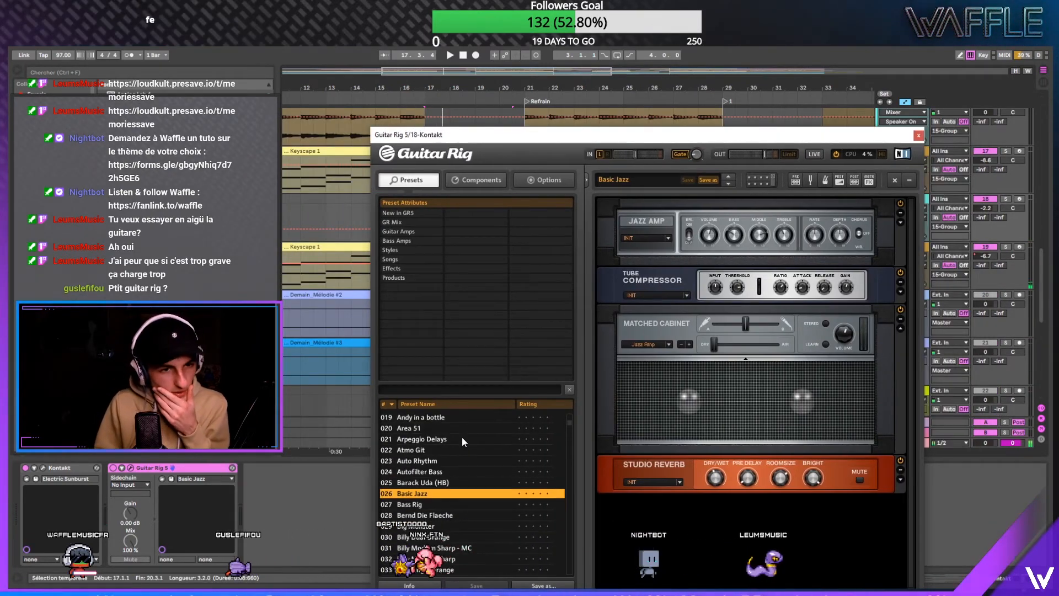
{"action": "left_click", "coordinate": [398, 251]}
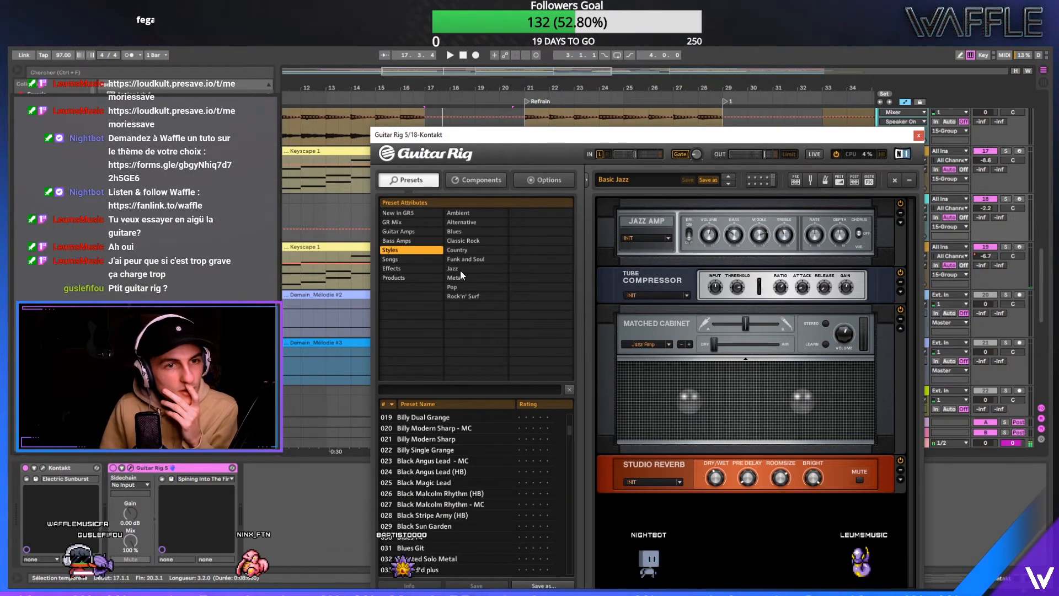
{"action": "left_click", "coordinate": [465, 214]}
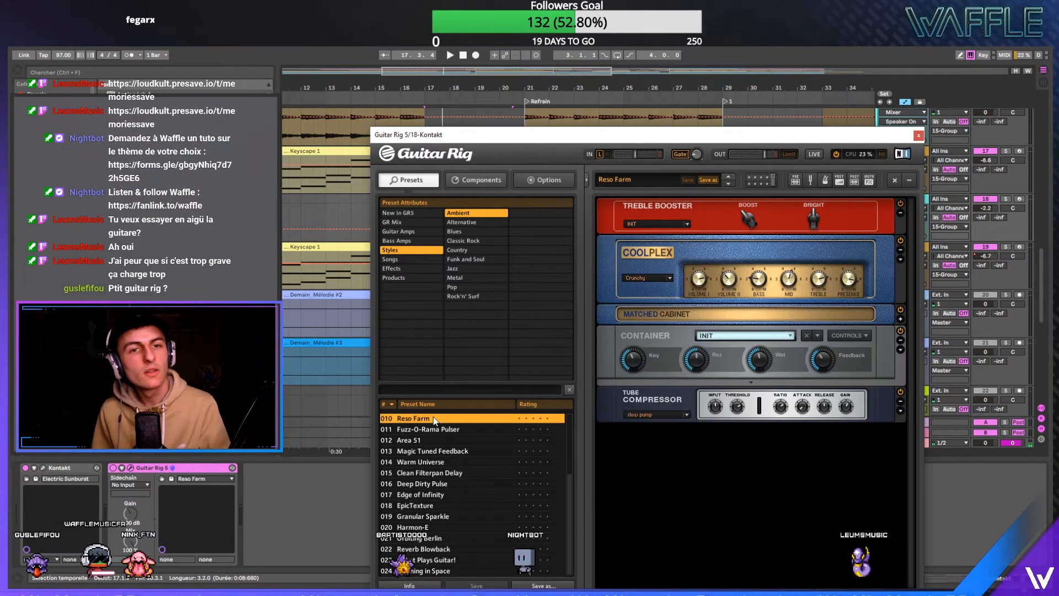
- Audition Fuzz-O-Rama Pulser, Magic Tuned Feedback and Warm Universe during playback, and load the Edge of Infinity preset
{"action": "left_click", "coordinate": [436, 428]}
{"action": "key", "text": "space"}
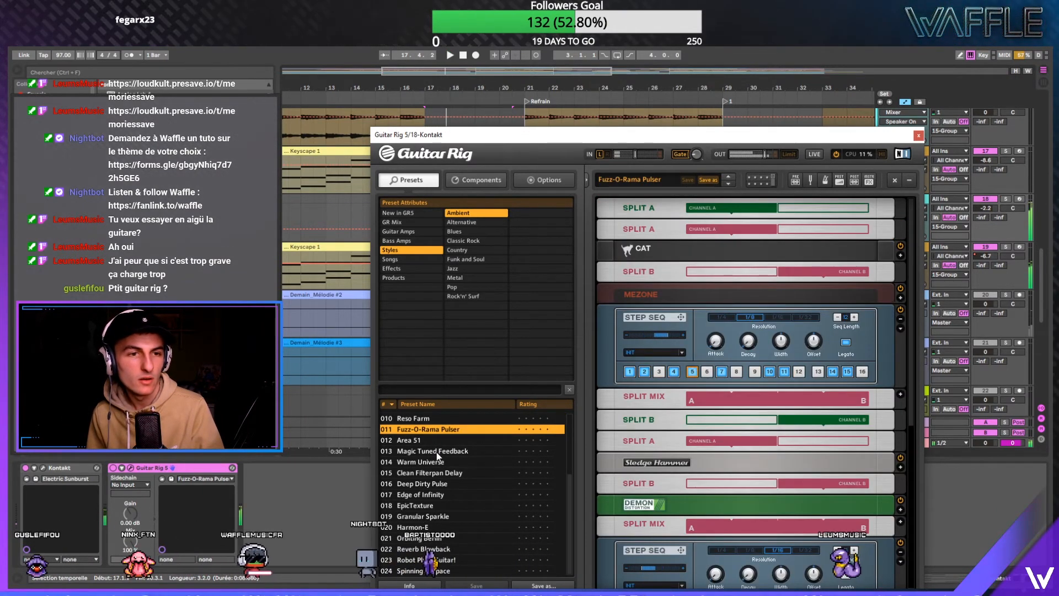
{"action": "left_click", "coordinate": [436, 451]}
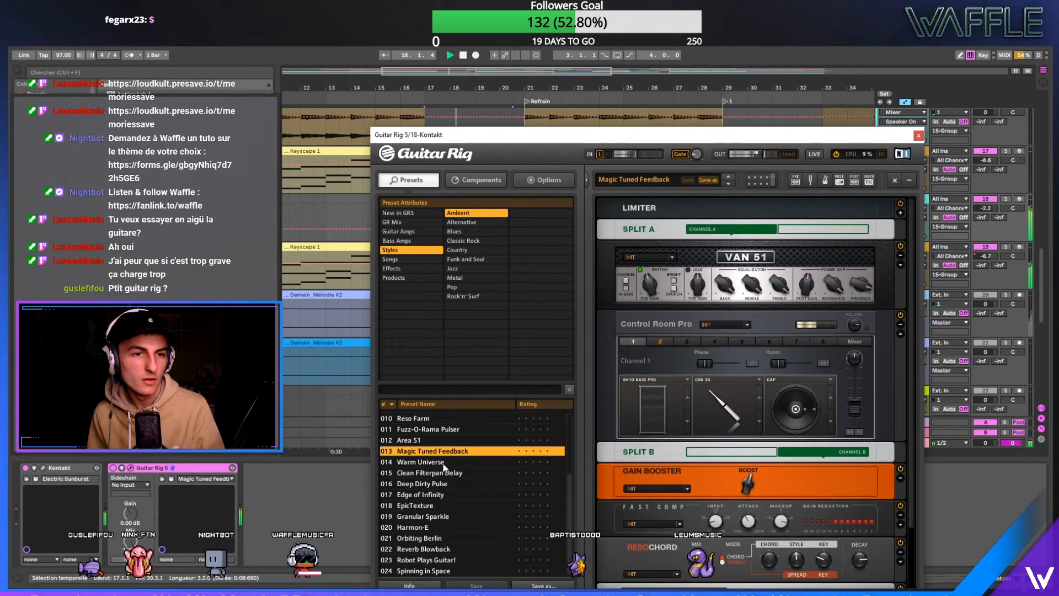
{"action": "left_click", "coordinate": [443, 464]}
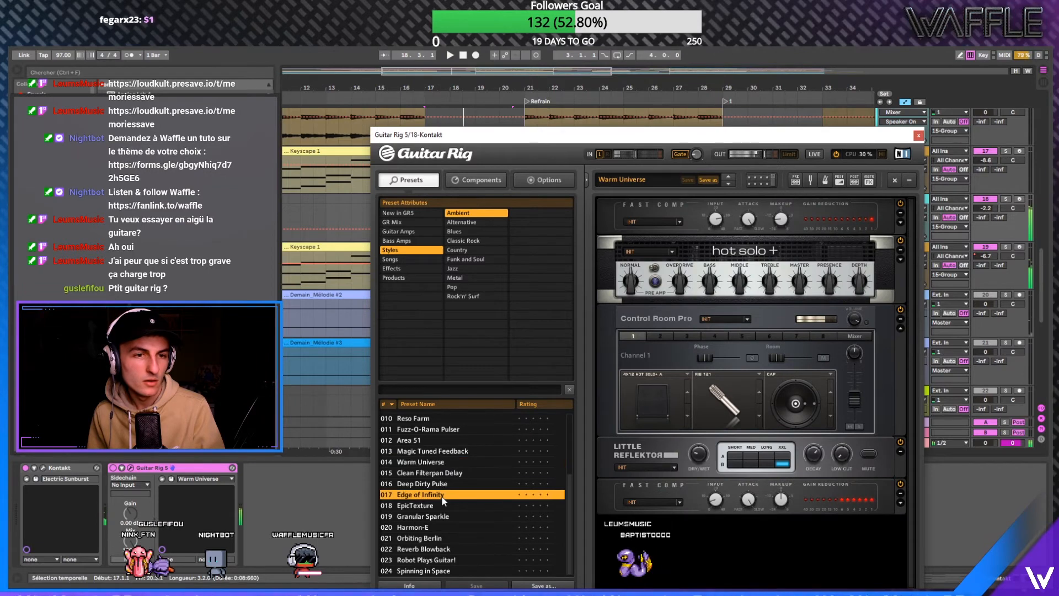
{"action": "left_click", "coordinate": [442, 496]}
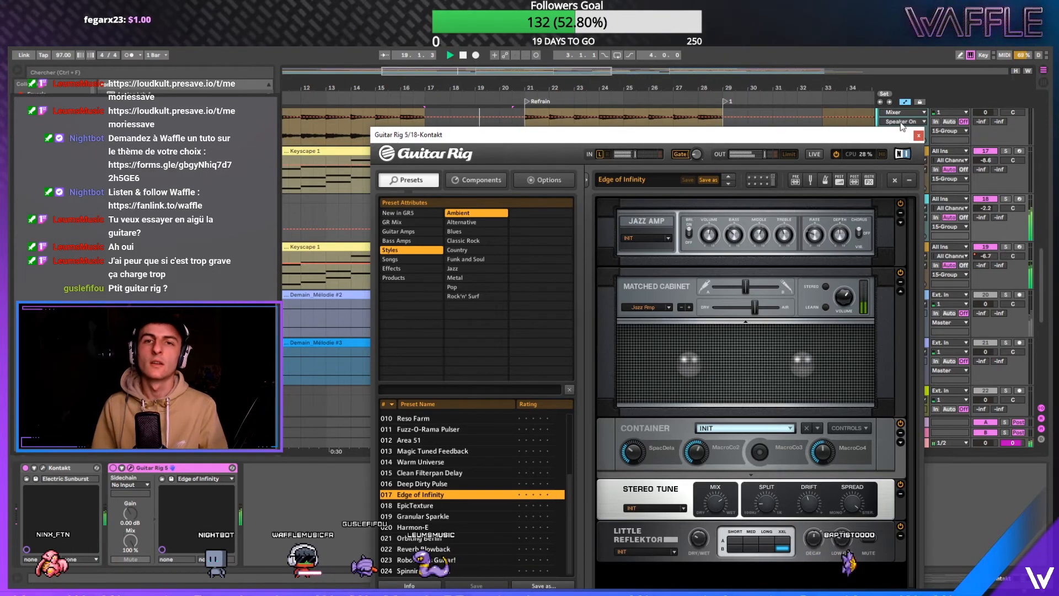
- Turn off soloing and play the full mix from bar 15 through the refrain to hear the guitar in context
{"action": "left_click_drag", "start_coordinate": [900, 141], "coordinate": [641, 396]}
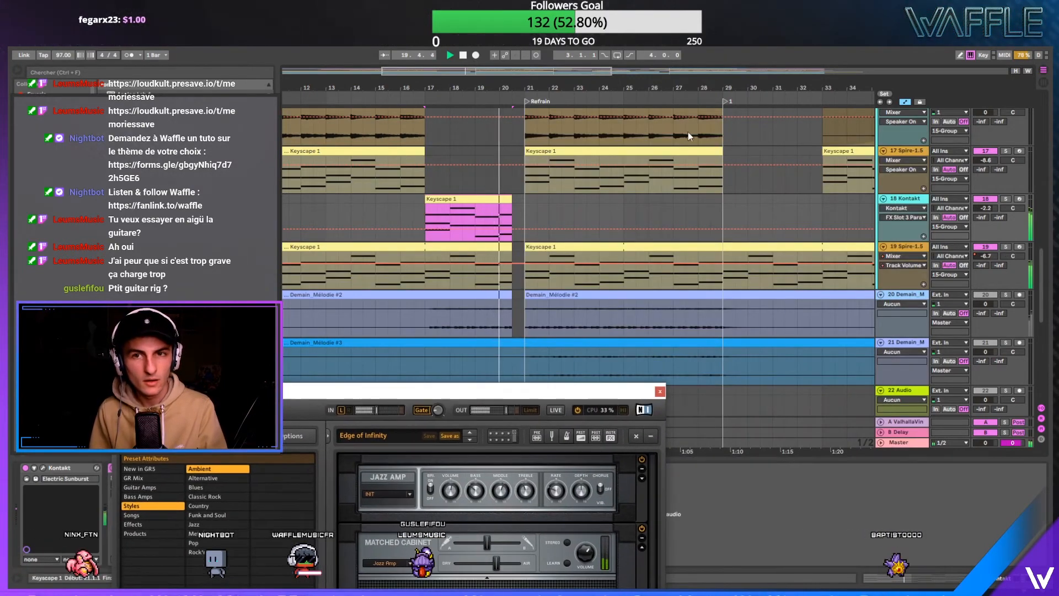
{"action": "left_click", "coordinate": [1007, 199]}
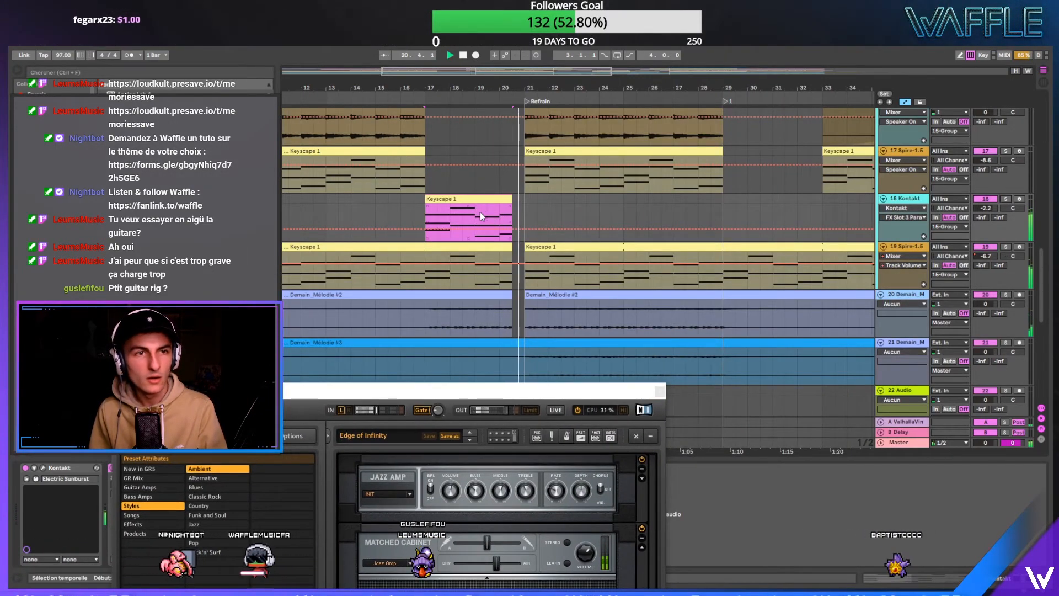
{"action": "left_click", "coordinate": [376, 202]}
{"action": "left_click_drag", "start_coordinate": [439, 83], "coordinate": [423, 162]}
{"action": "scroll", "coordinate": [611, 195], "scroll_direction": "up", "scroll_amount": 3}
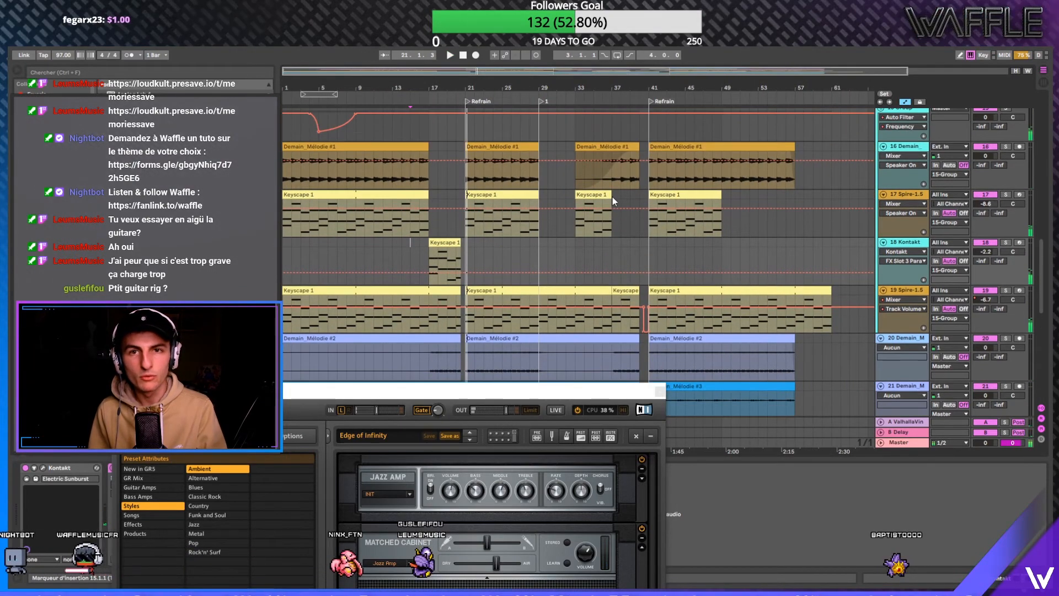
{"action": "key", "text": "space"}
{"action": "left_click", "coordinate": [899, 163]}
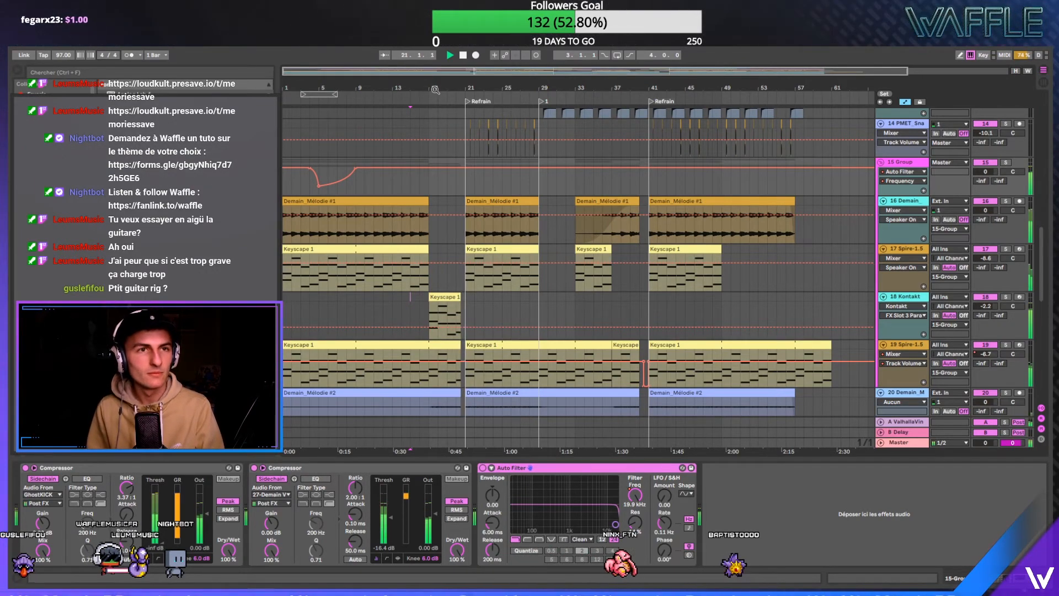
- Copy the 18 Kontakt track's Keyscape 1 clip to the start of the refrain at bar 21, and close Guitar Rig
{"action": "left_click_drag", "start_coordinate": [435, 90], "coordinate": [866, 309]}
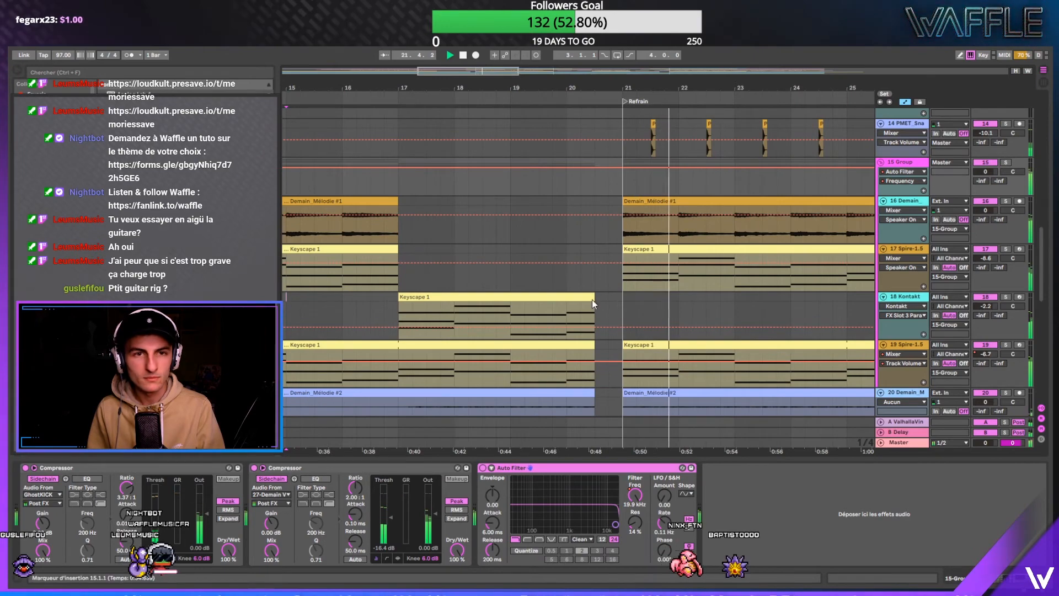
{"action": "left_click_drag", "start_coordinate": [591, 299], "coordinate": [763, 299]}
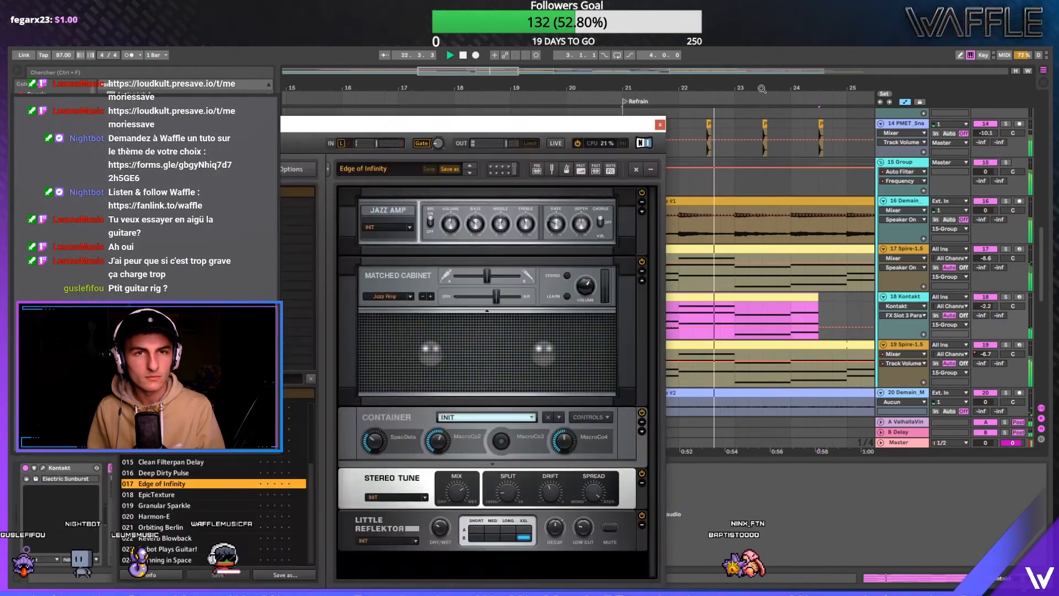
{"action": "left_click_drag", "start_coordinate": [761, 89], "coordinate": [688, 146]}
{"action": "left_click", "coordinate": [659, 126]}
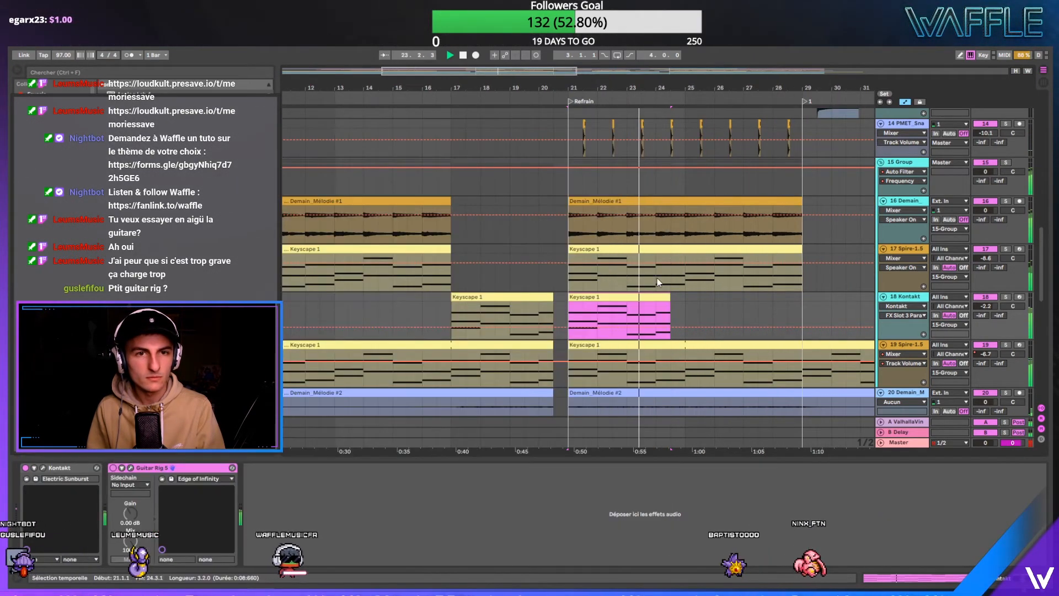
- Extend the copied Keyscape 1 clip through the refrain on the 18 Kontakt track, ending it at 28.3.1
{"action": "left_click_drag", "start_coordinate": [669, 300], "coordinate": [802, 299]}
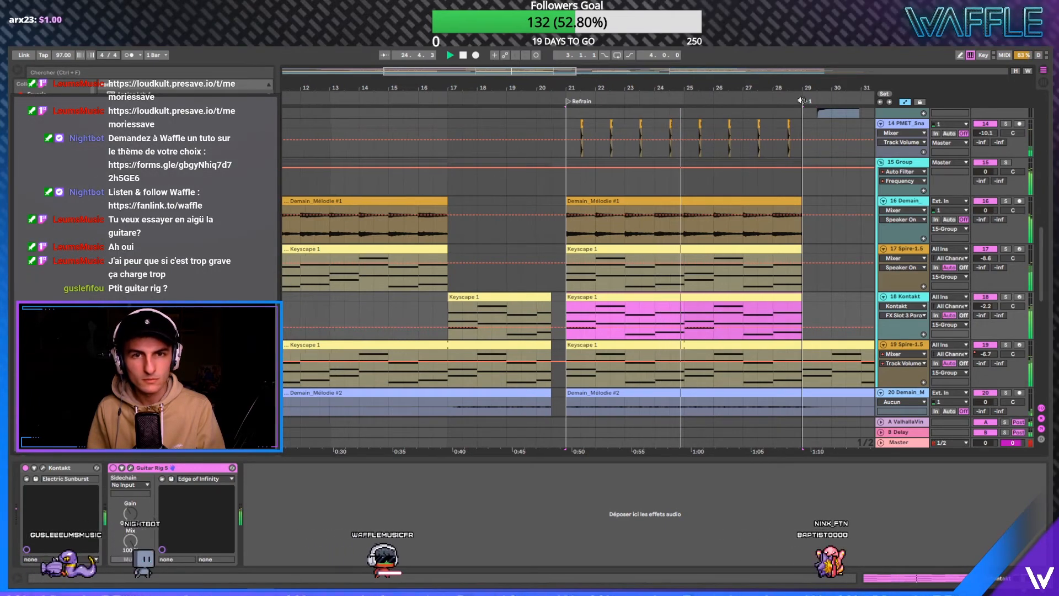
{"action": "left_click_drag", "start_coordinate": [799, 90], "coordinate": [773, 298]}
{"action": "left_click", "coordinate": [802, 297]}
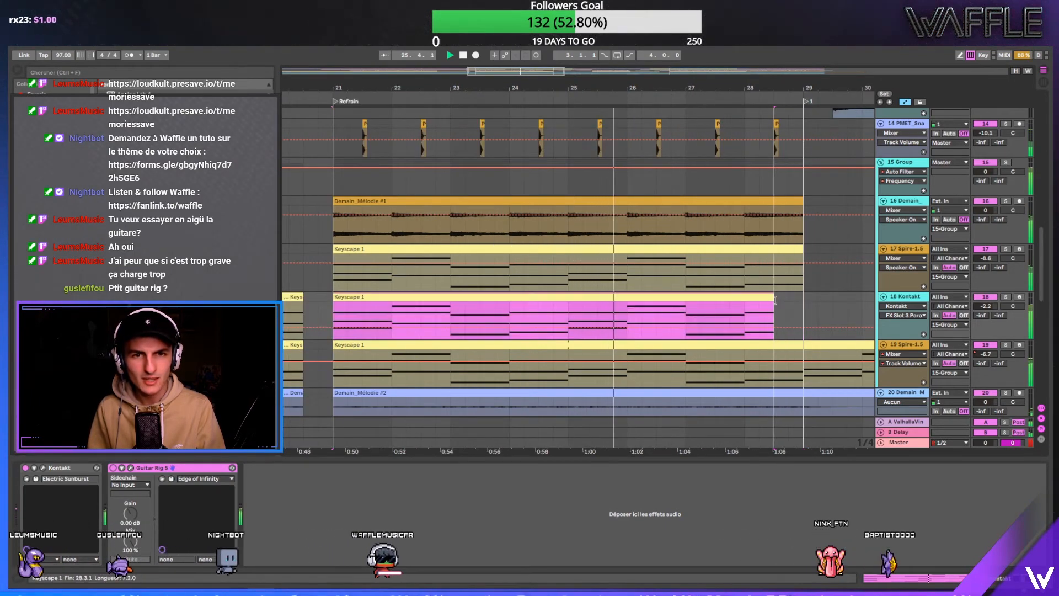
- Lower the 18 Kontakt track's volume to -5.2 dB
{"action": "left_click_drag", "start_coordinate": [673, 105], "coordinate": [673, 87]}
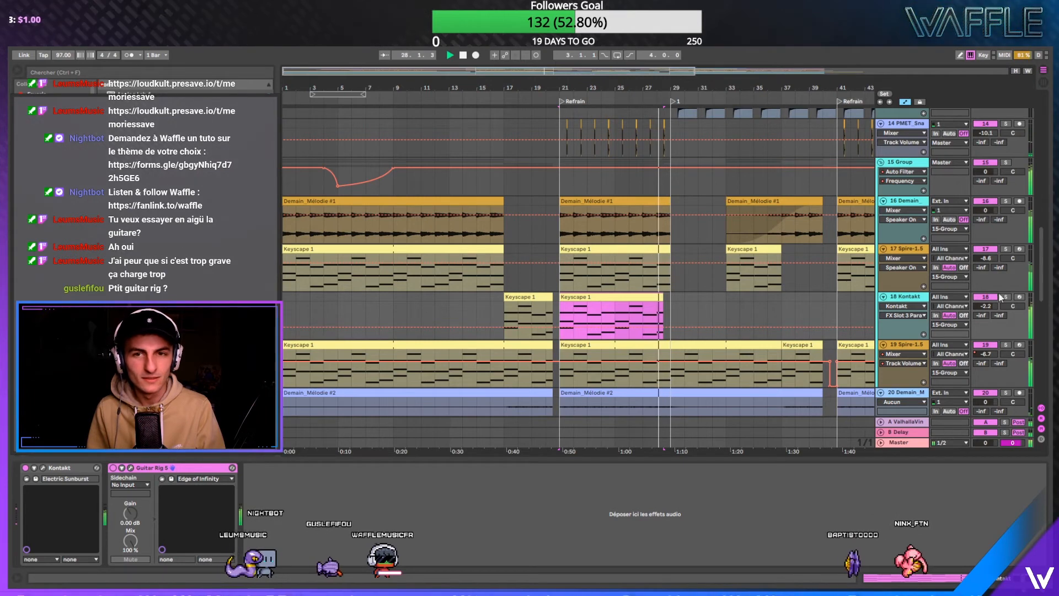
{"action": "left_click_drag", "start_coordinate": [987, 304], "coordinate": [987, 309]}
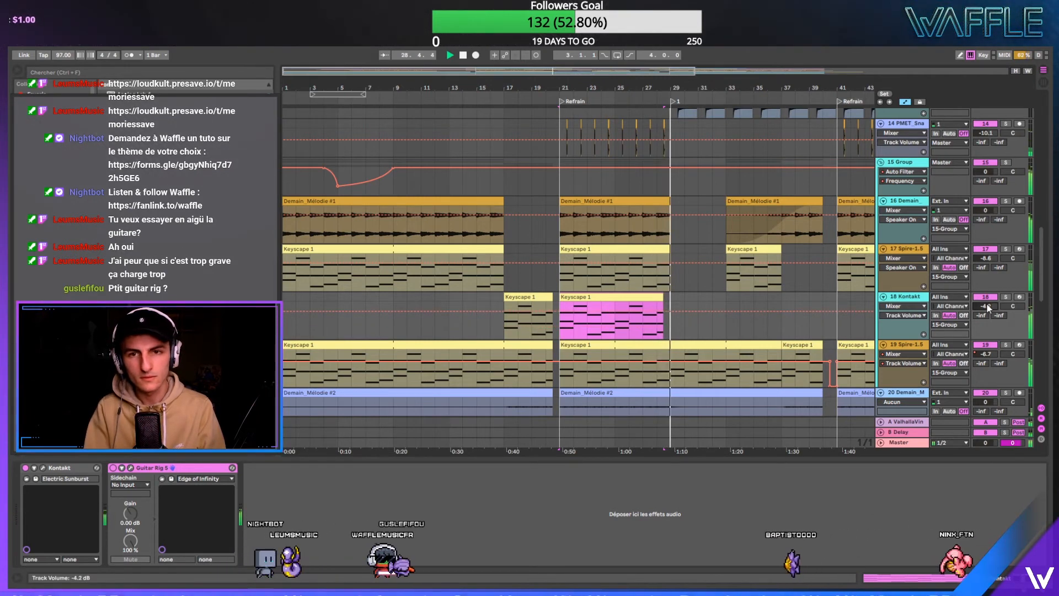
{"action": "scroll", "coordinate": [573, 106], "scroll_direction": "up", "scroll_amount": 2}
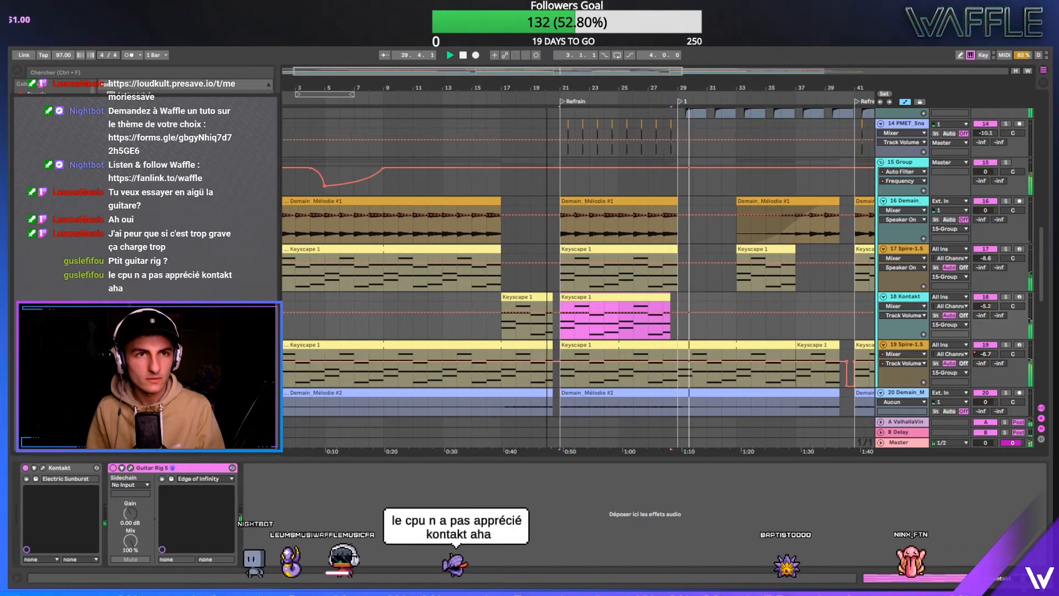
- Shorten the 18 Kontakt track's Keyscape 1 clip before the refrain so that it ends at bar 20
{"action": "key", "text": "Left"}
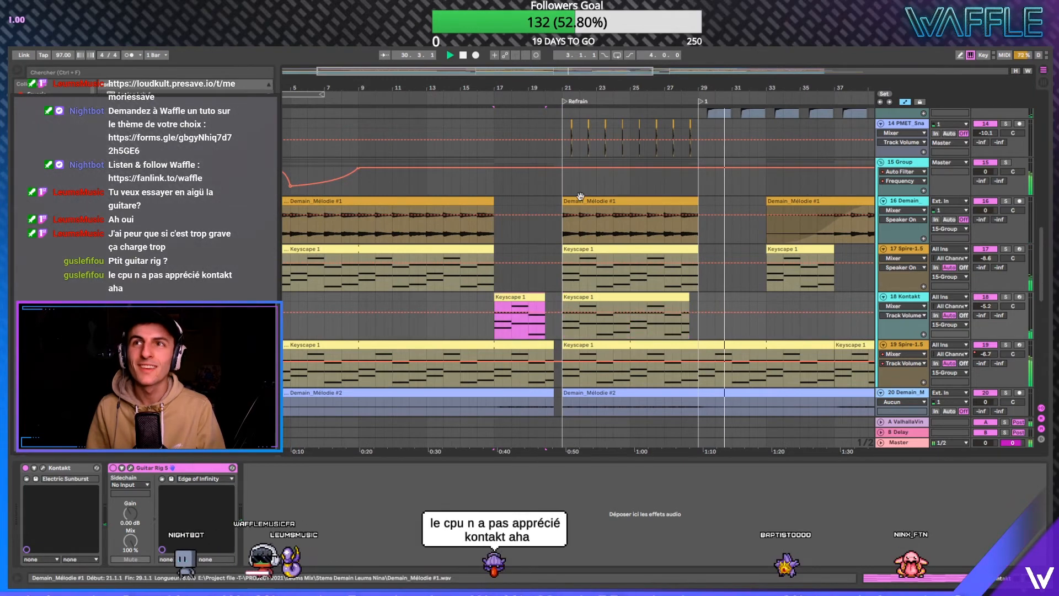
{"action": "left_click", "coordinate": [541, 99]}
{"action": "scroll", "coordinate": [572, 78], "scroll_direction": "up", "scroll_amount": 3}
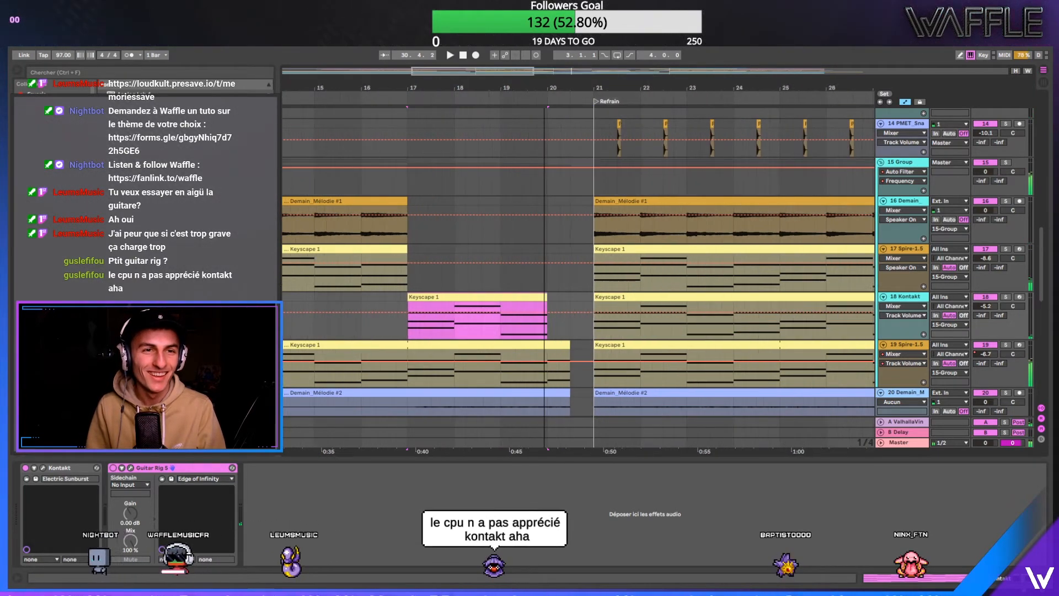
{"action": "scroll", "coordinate": [572, 78], "scroll_direction": "down", "scroll_amount": 4}
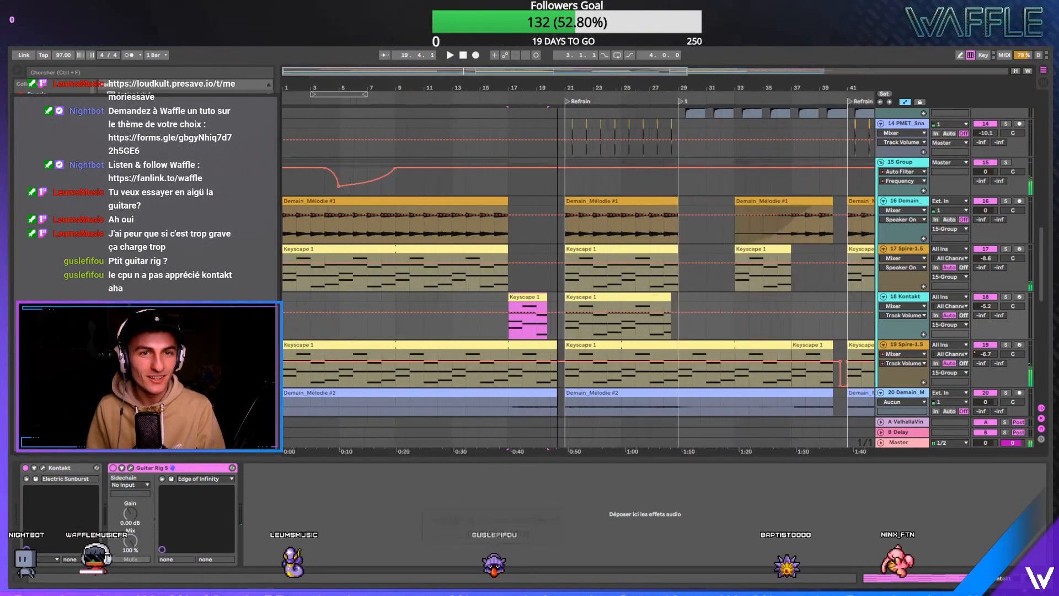
- Copy the 18 Kontakt track's Keyscape 1 clips from before and during the first refrain to bar 37, covering the second refrain
{"action": "left_click", "coordinate": [548, 296], "text": "shift"}
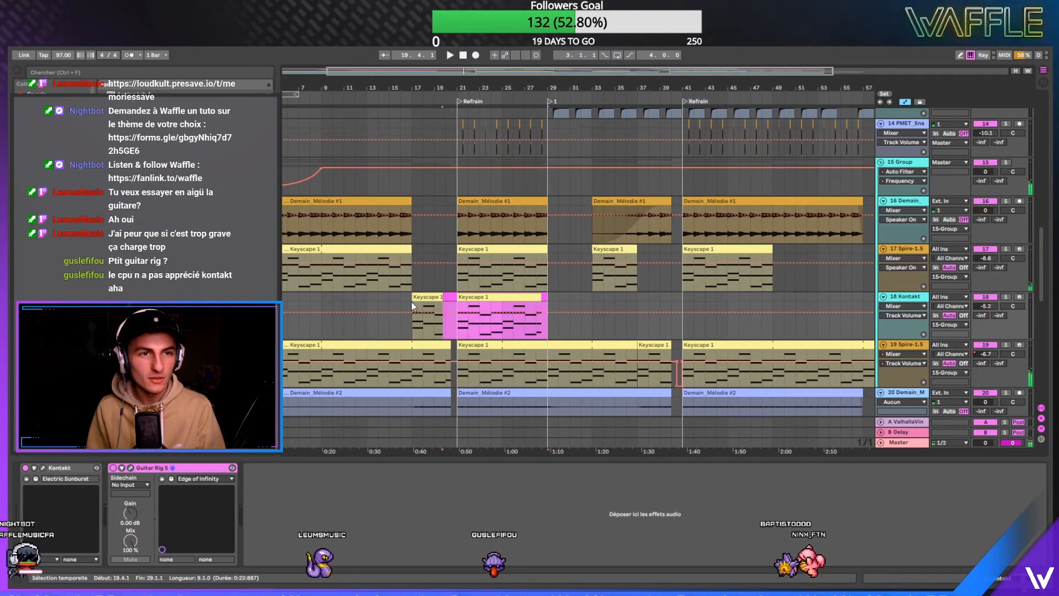
{"action": "key", "text": "ctrl+c"}
{"action": "left_click", "coordinate": [666, 299]}
{"action": "key", "text": "ctrl+v"}
{"action": "left_click_drag", "start_coordinate": [666, 300], "coordinate": [652, 299]}
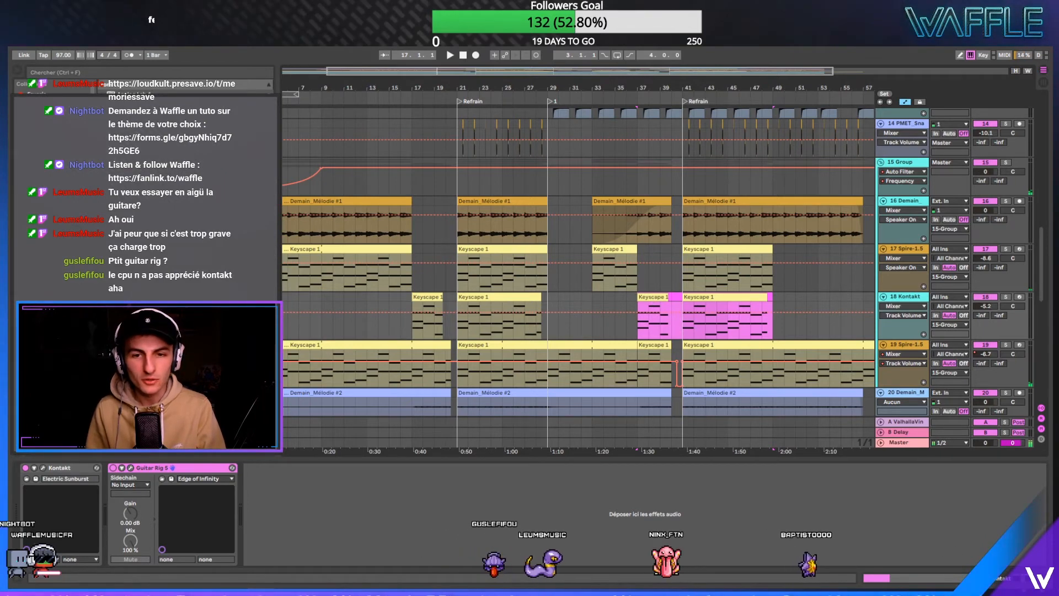
- Switch to the Apollo Twin Console, check the buffer size in its hardware settings, and close it
{"action": "key", "text": "alt+Tab"}
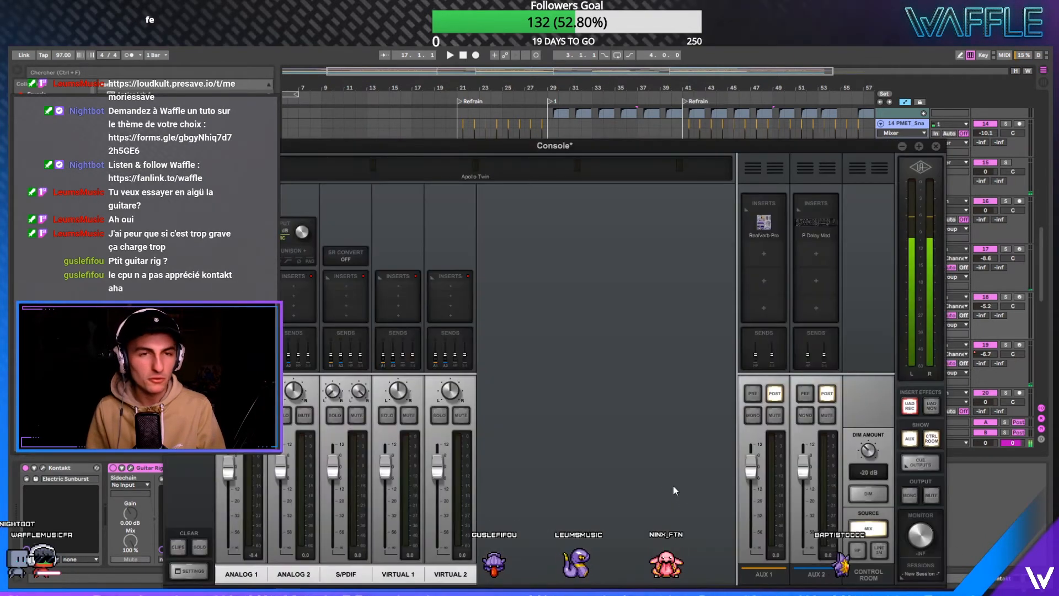
{"action": "left_click", "coordinate": [199, 565]}
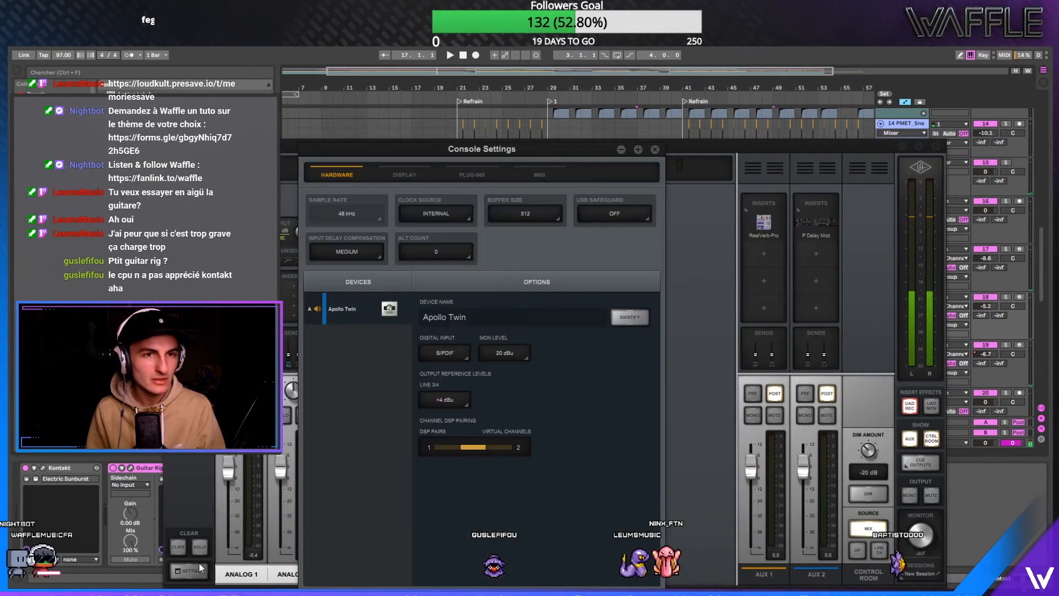
{"action": "left_click", "coordinate": [544, 214]}
{"action": "left_click", "coordinate": [544, 214]}
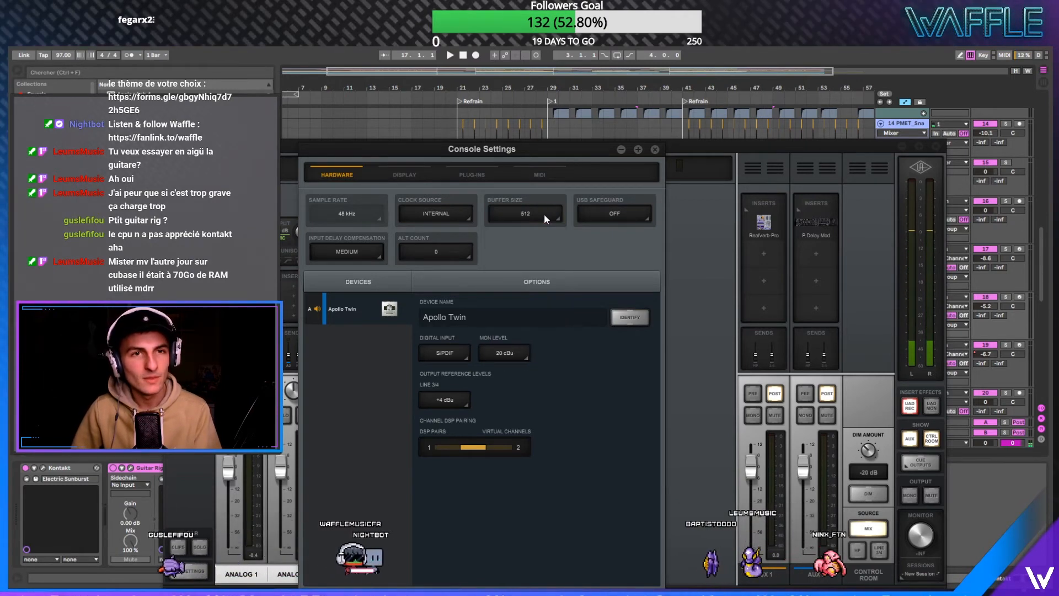
{"action": "left_click", "coordinate": [654, 150]}
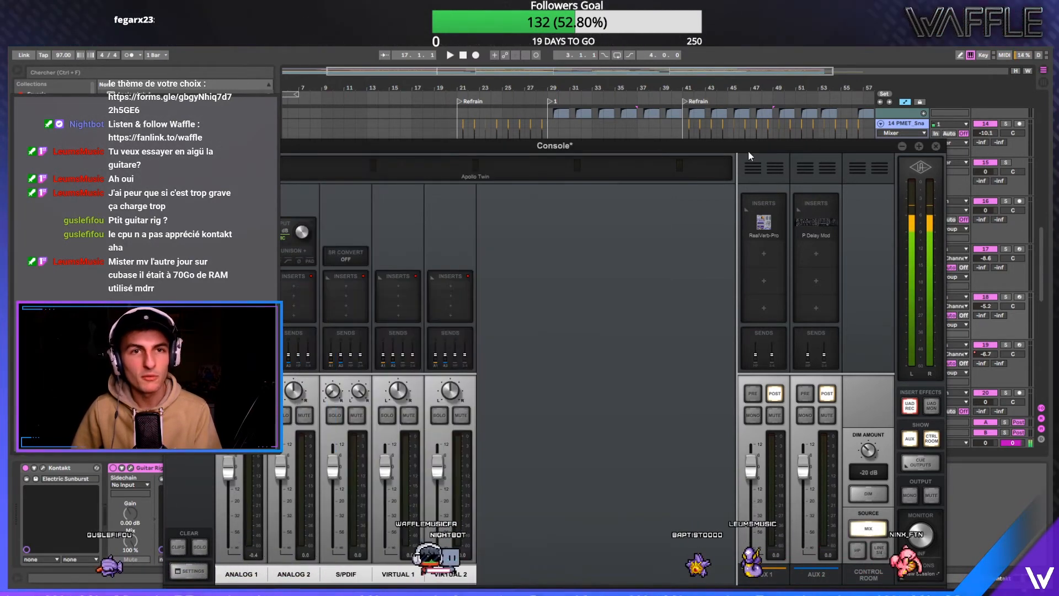
{"action": "left_click", "coordinate": [936, 147]}
- During playback from bar 17, set the audio preferences' driver error compensation to 663 samples, and save the set
{"action": "left_click", "coordinate": [411, 309]}
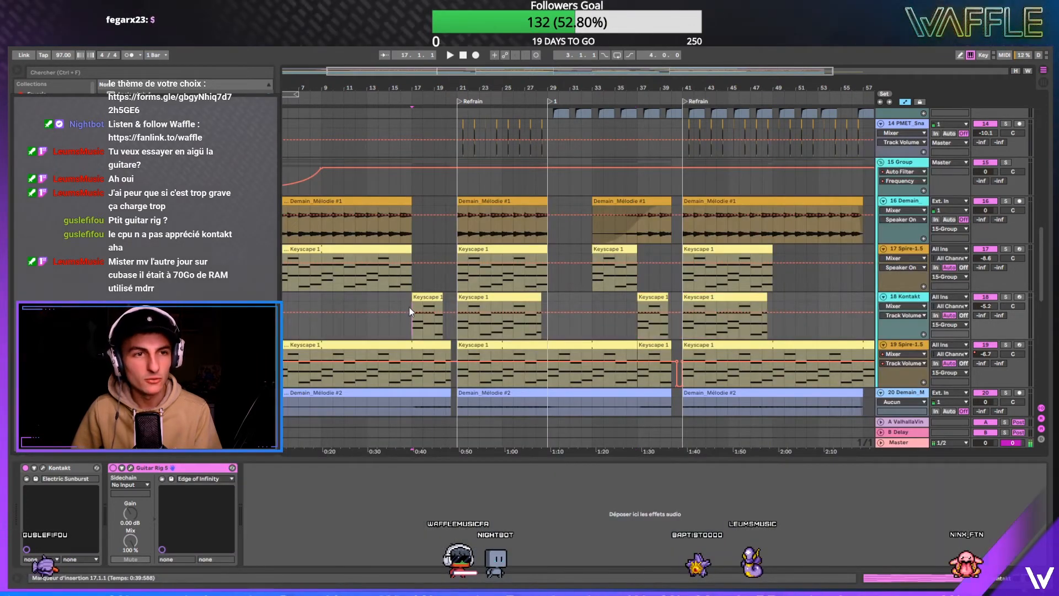
{"action": "key", "text": "space"}
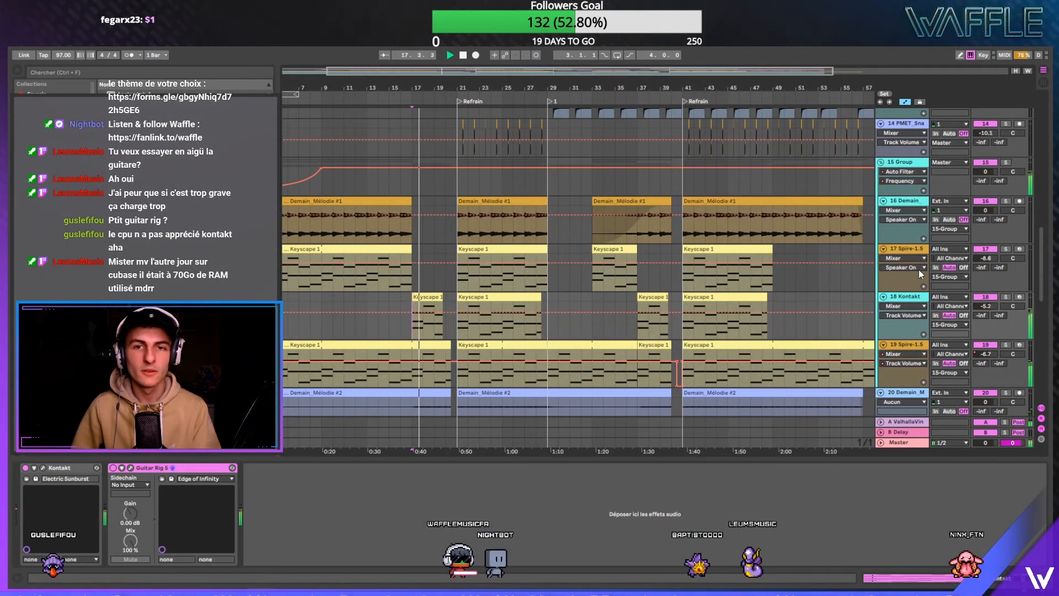
{"action": "left_click", "coordinate": [145, 49]}
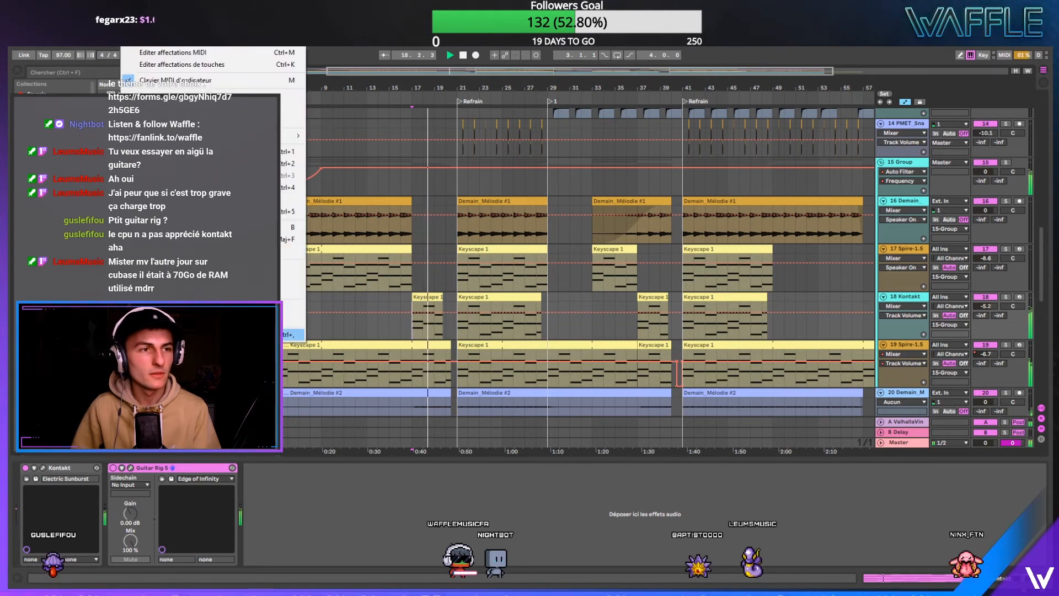
{"action": "left_click", "coordinate": [292, 334]}
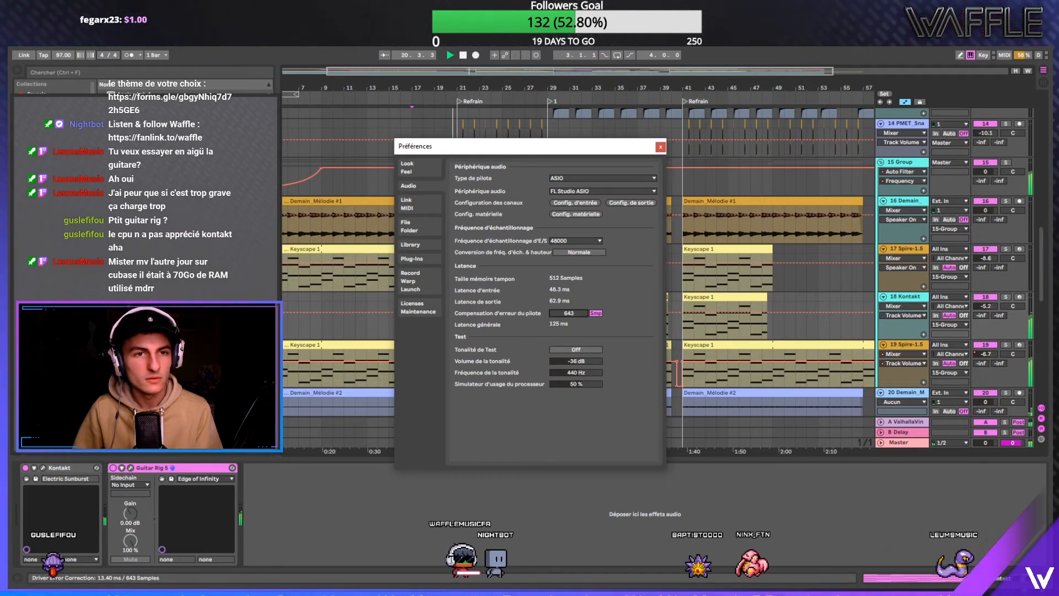
{"action": "left_click_drag", "start_coordinate": [571, 313], "coordinate": [571, 314]}
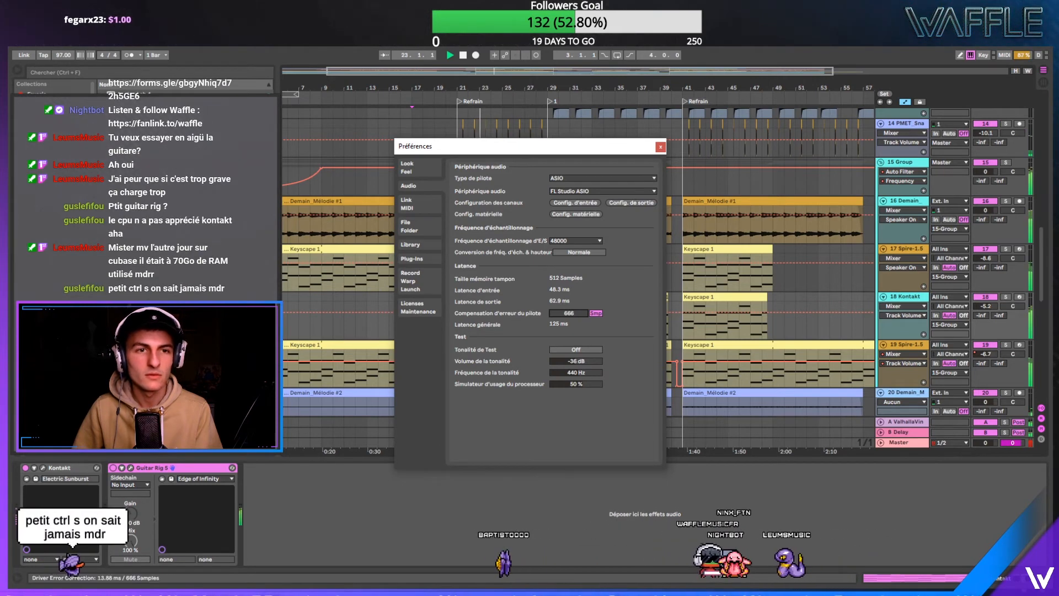
{"action": "left_click_drag", "start_coordinate": [583, 313], "coordinate": [583, 320]}
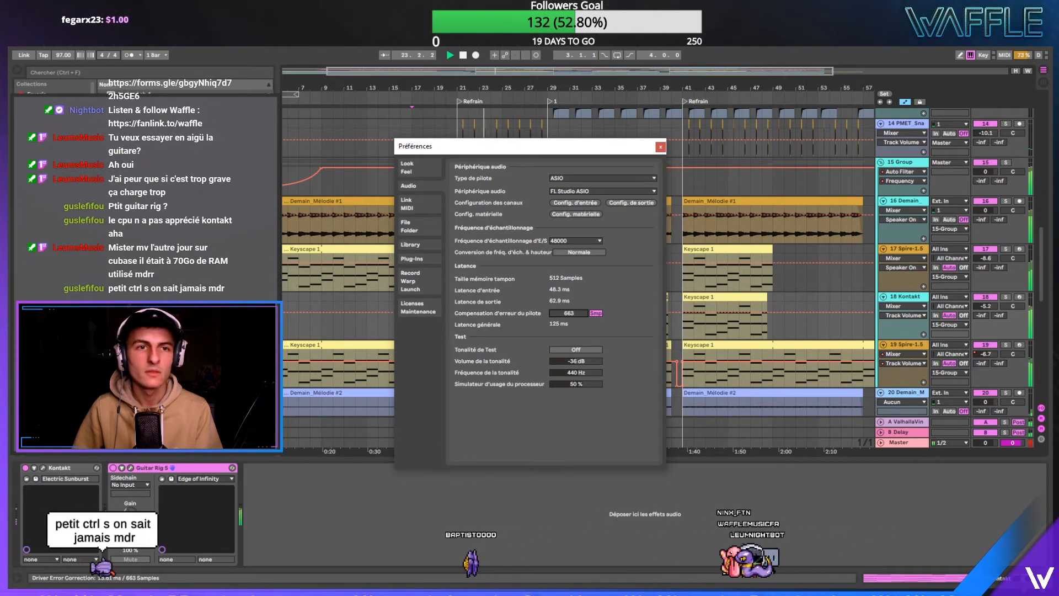
{"action": "left_click", "coordinate": [660, 147]}
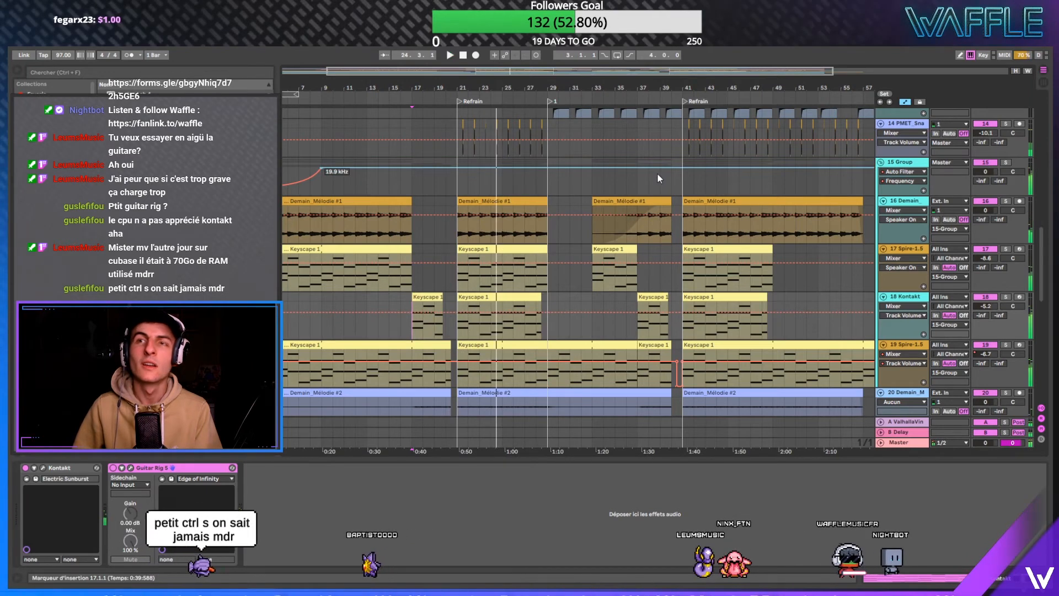
{"action": "key", "text": "ctrl+s"}
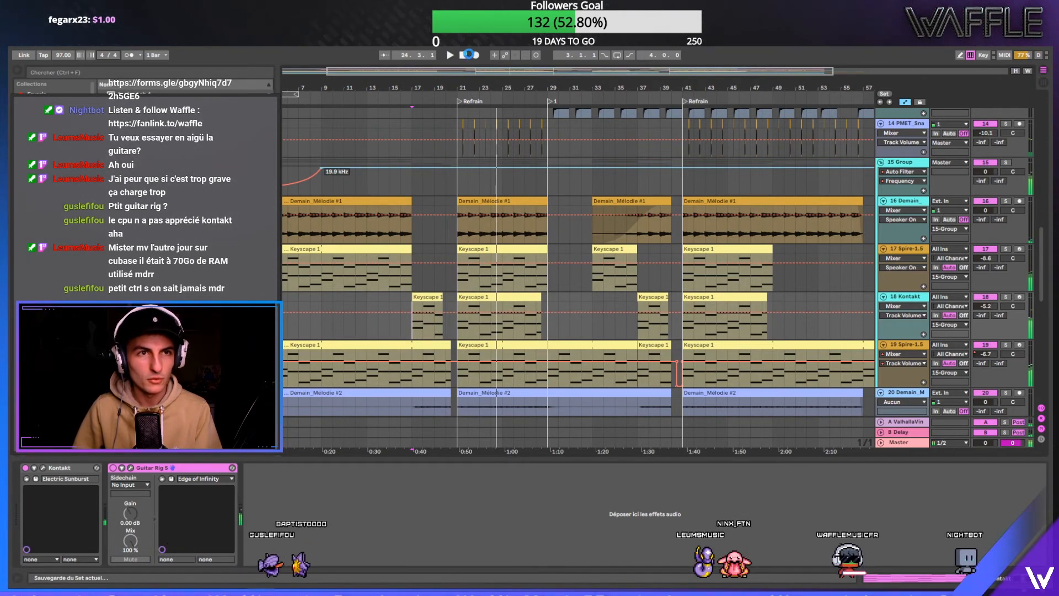
{"action": "left_click", "coordinate": [463, 55]}
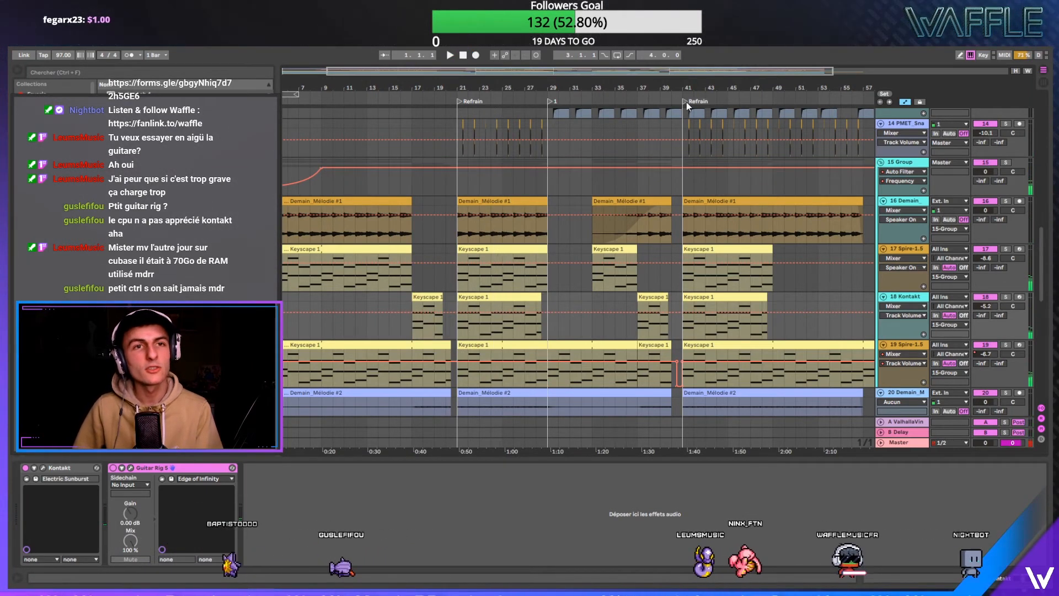
- Duplicate the 18 Kontakt track's bars 41 to 49 so that Keyscape 1 also plays from bar 49
{"action": "scroll", "coordinate": [686, 102], "scroll_direction": "down", "scroll_amount": 2, "text": "ctrl"}
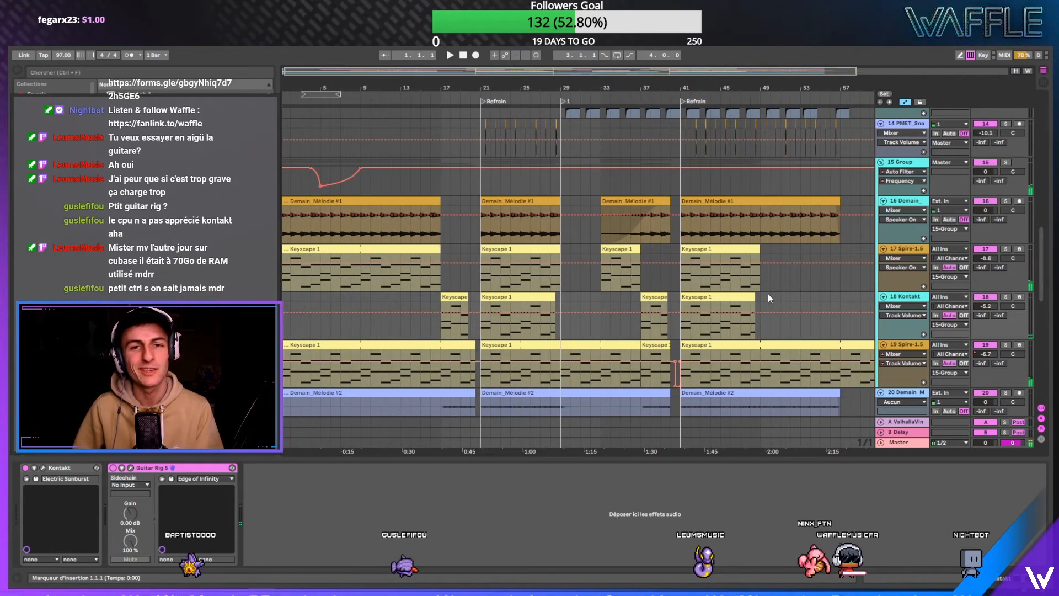
{"action": "left_click", "coordinate": [761, 298]}
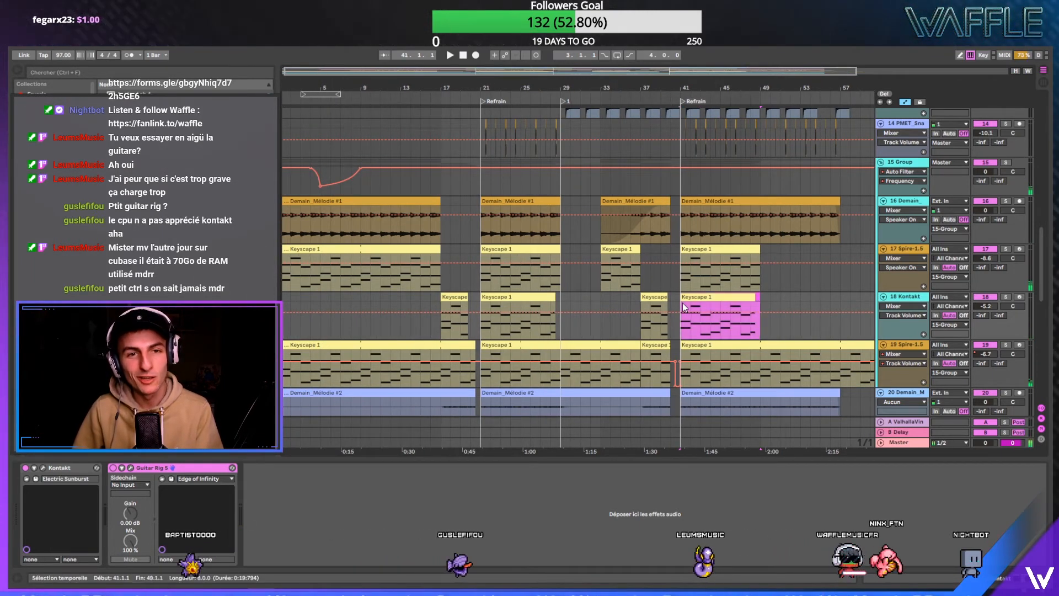
{"action": "key", "text": "ctrl+d"}
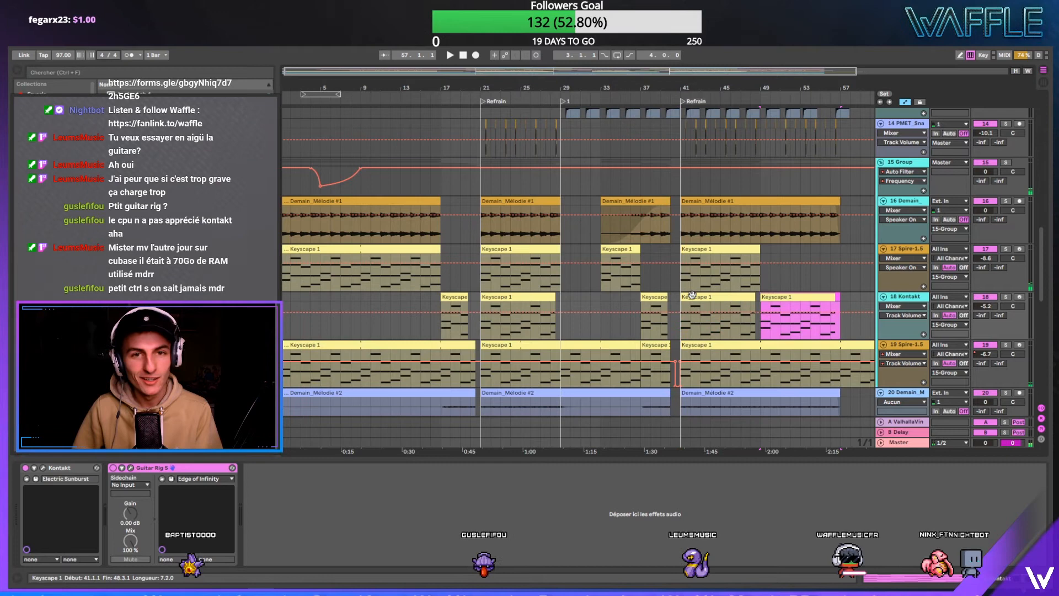
- Freeze the 18 Kontakt track to reduce its processor load
{"action": "left_click", "coordinate": [742, 293]}
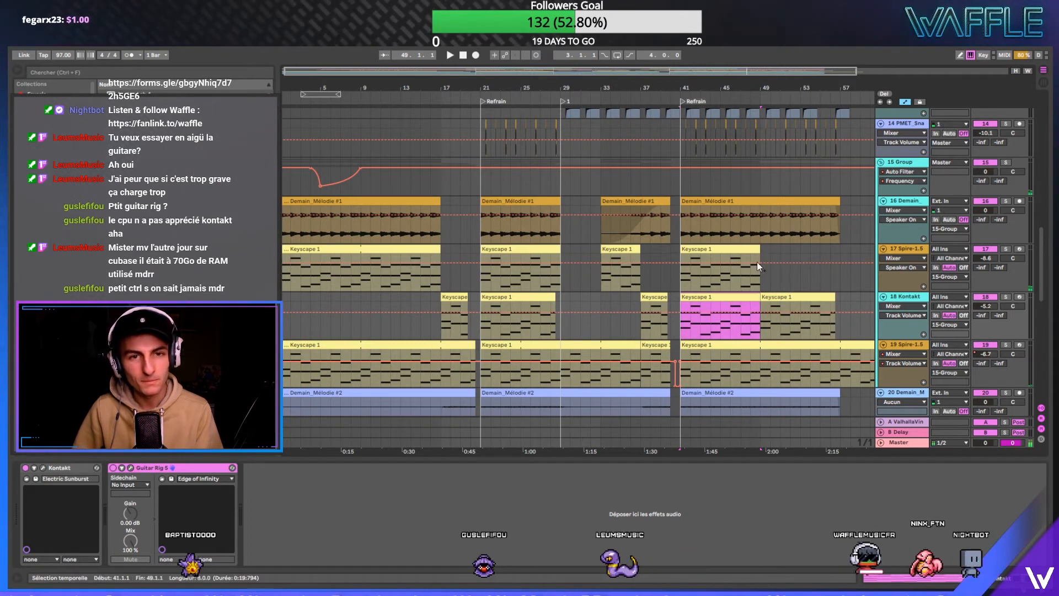
{"action": "right_click", "coordinate": [901, 297]}
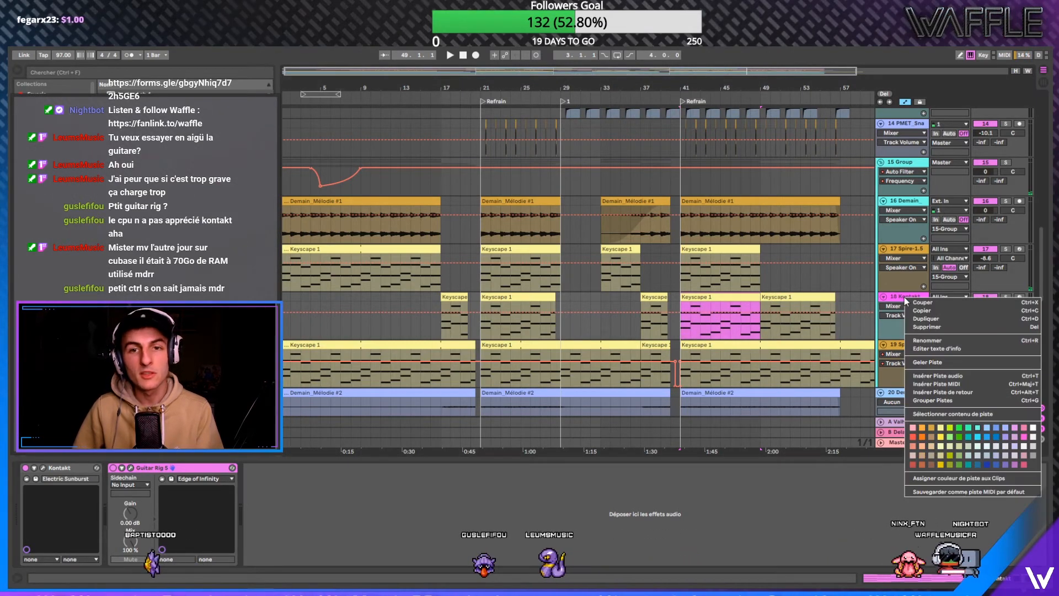
{"action": "left_click", "coordinate": [941, 363]}
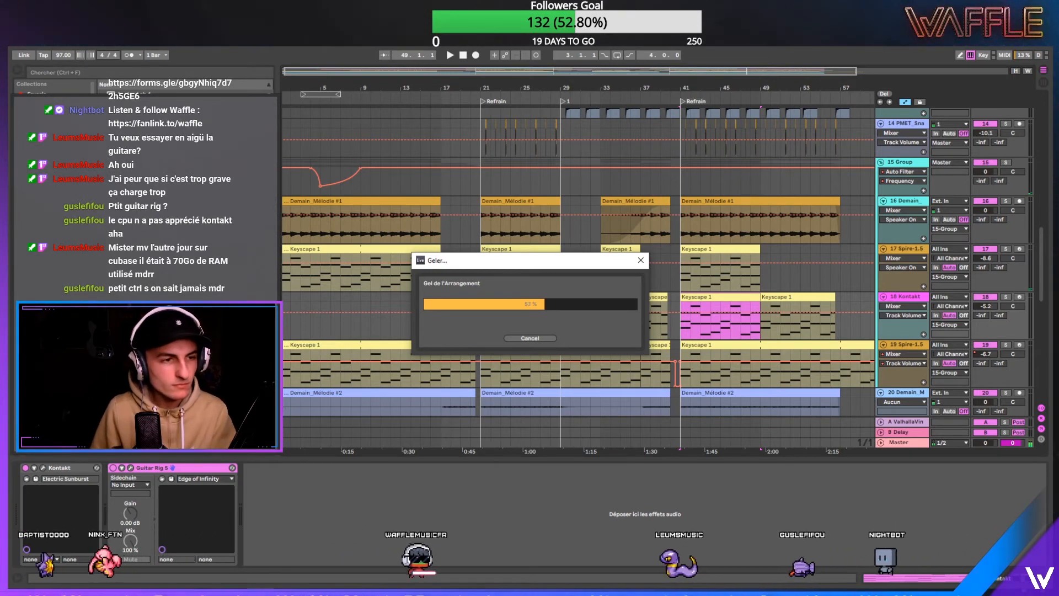
- Switch to Spotify to play the NCS Releases playlist during the freeze, and return to the arrangement
{"action": "key", "text": "super"}
{"action": "type", "text": "spo"}
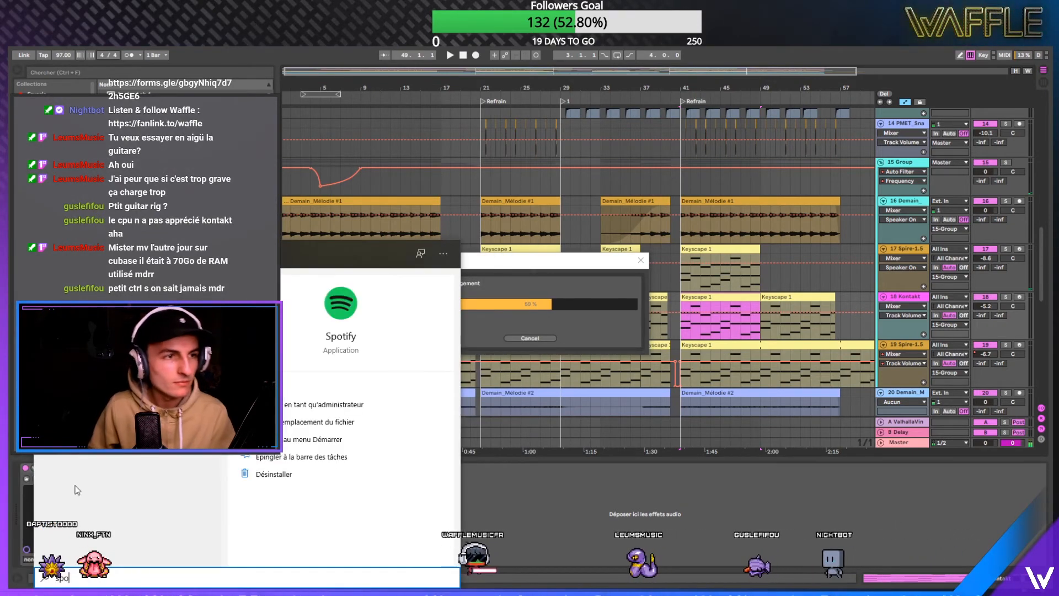
{"action": "key", "text": "Return"}
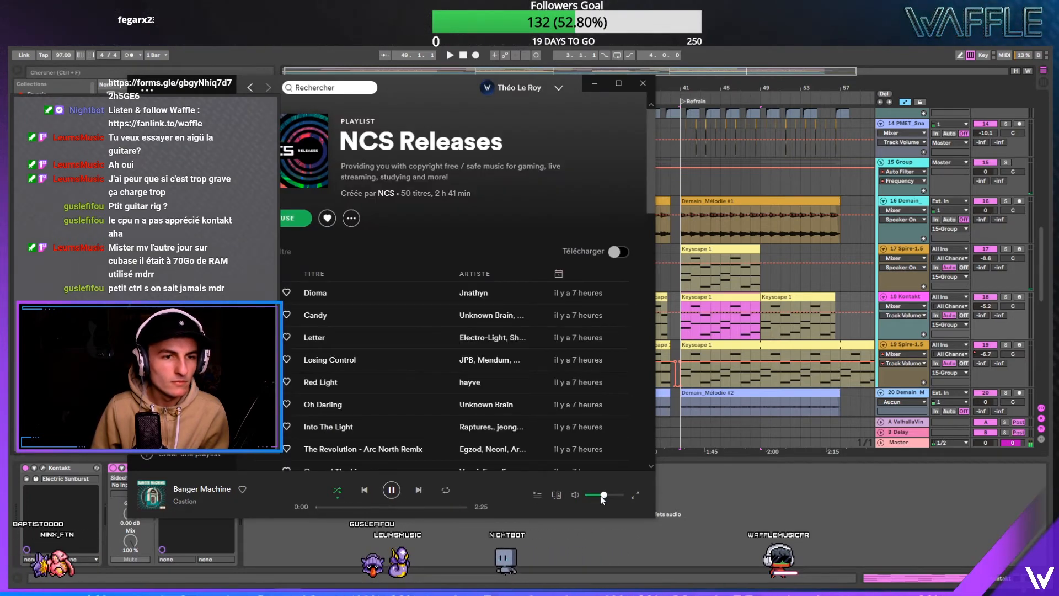
{"action": "left_click_drag", "start_coordinate": [438, 90], "coordinate": [351, 127]}
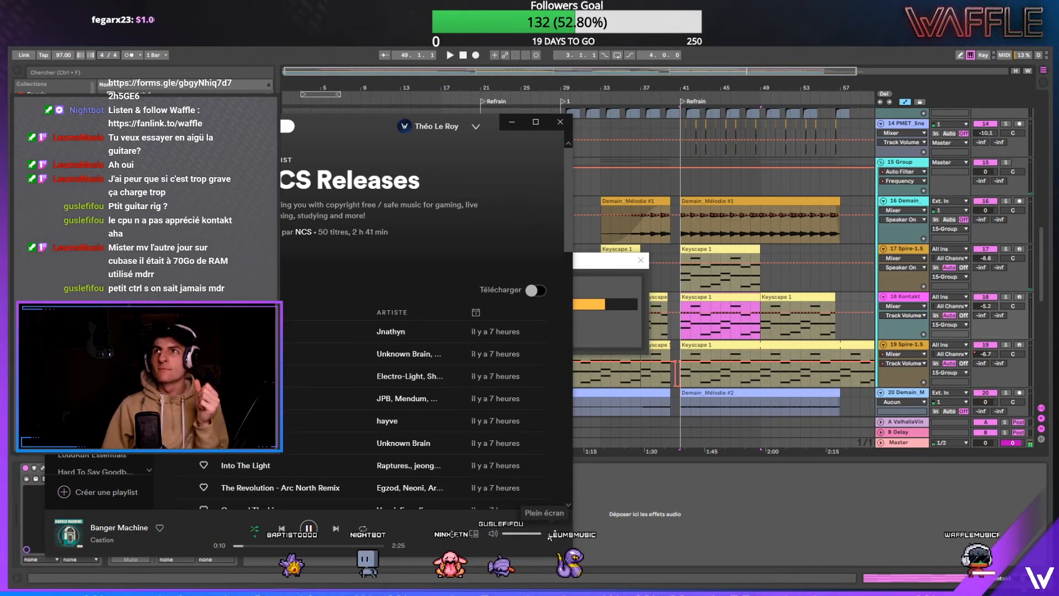
{"action": "left_click_drag", "start_coordinate": [332, 115], "coordinate": [233, 82]}
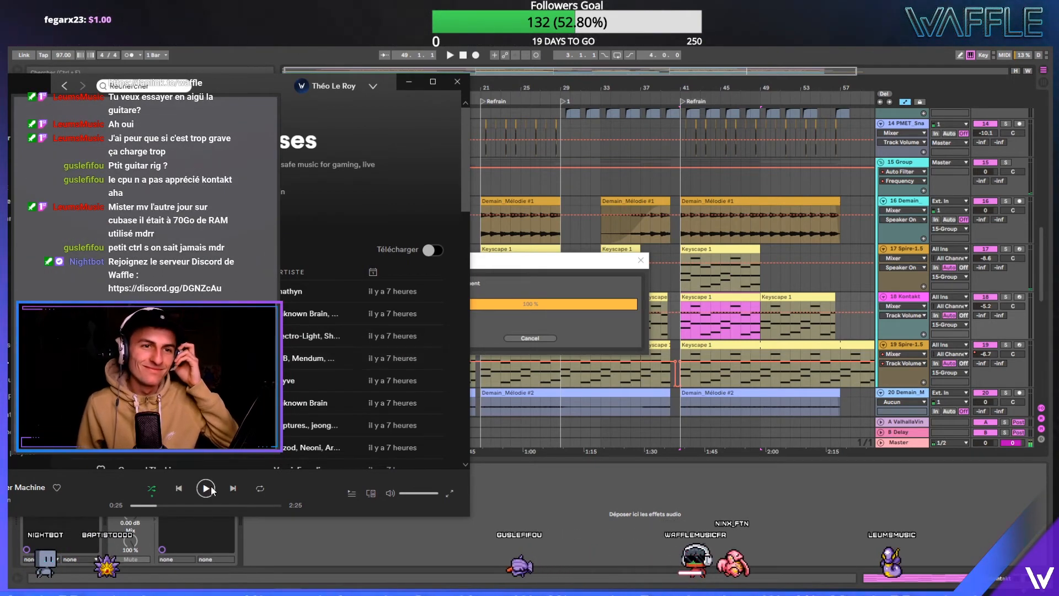
{"action": "left_click", "coordinate": [565, 80]}
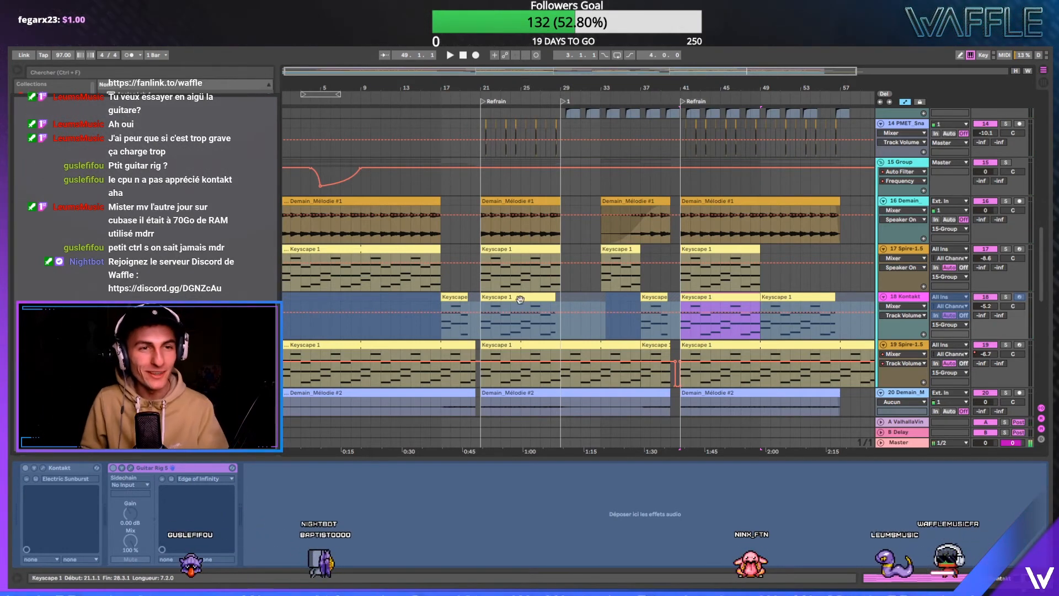
- Play the frozen 18 Kontakt track from bar 17 and look over the surrounding tracks
{"action": "key", "text": "space"}
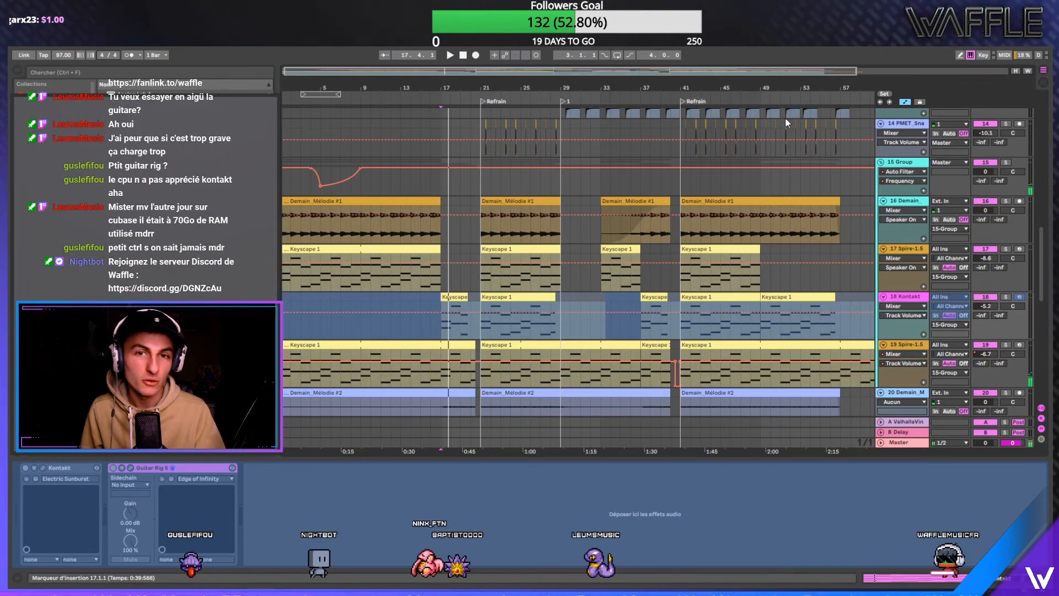
{"action": "key", "text": "minus"}
{"action": "scroll", "coordinate": [635, 260], "scroll_direction": "down", "scroll_amount": 3}
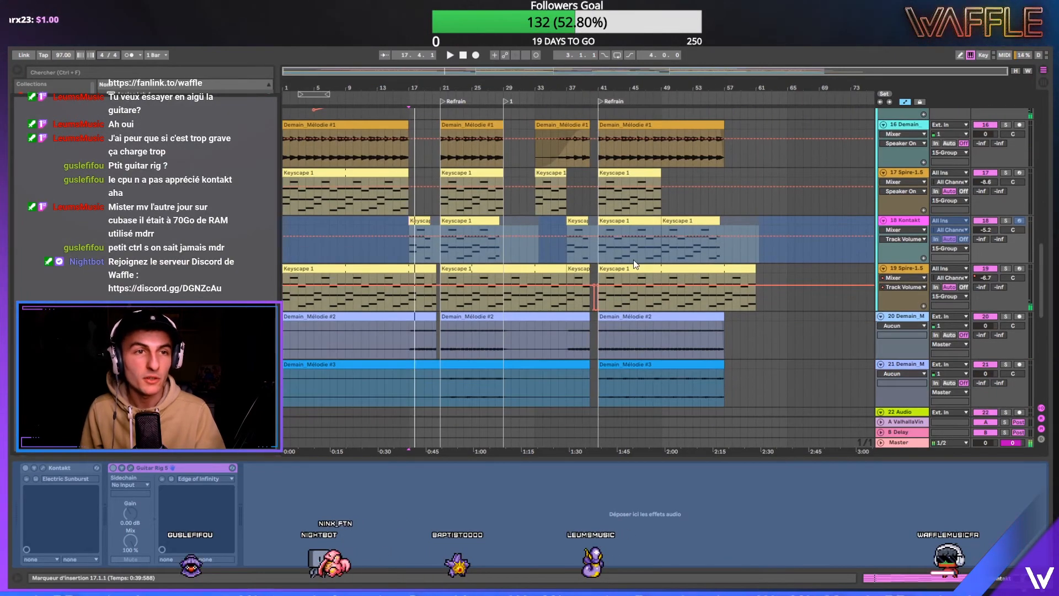
{"action": "scroll", "coordinate": [626, 263], "scroll_direction": "up", "scroll_amount": 4}
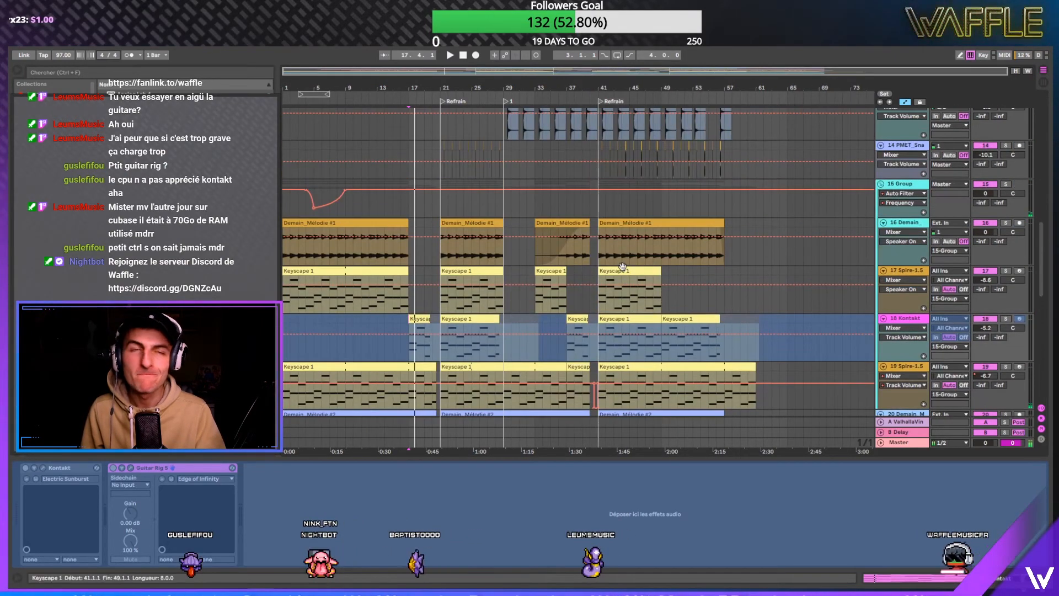
- Play from bar 3 and raise the low point of the 15 Group's Auto Filter frequency automation near bar 5
{"action": "left_click", "coordinate": [300, 207]}
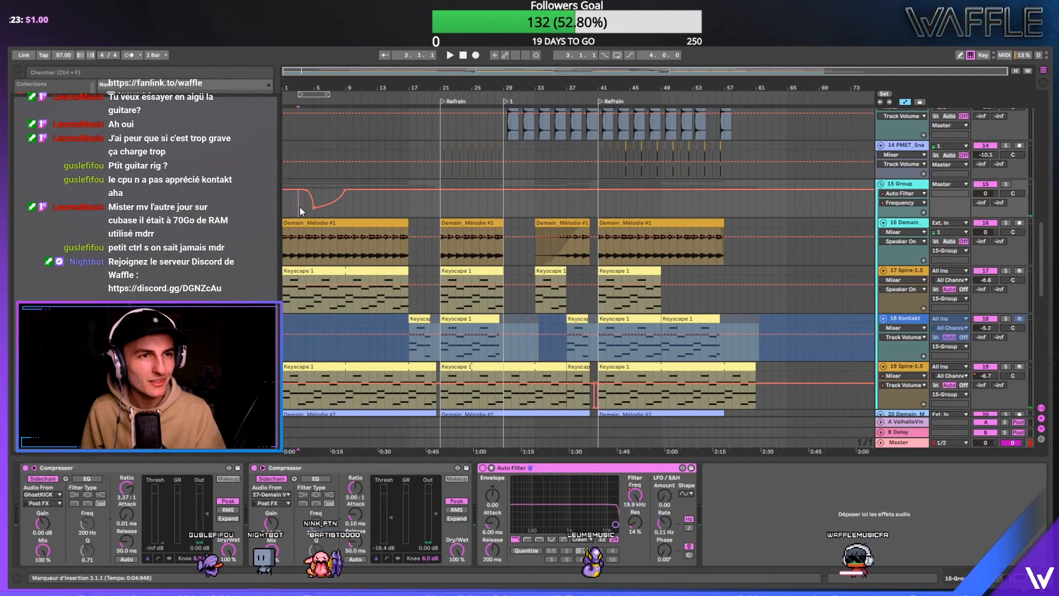
{"action": "key", "text": "space"}
{"action": "mouse_move", "coordinate": [440, 78]}
{"action": "left_mouse_down"}
{"action": "mouse_move", "coordinate": [440, 86]}
{"action": "mouse_move", "coordinate": [436, 72]}
{"action": "left_mouse_up"}
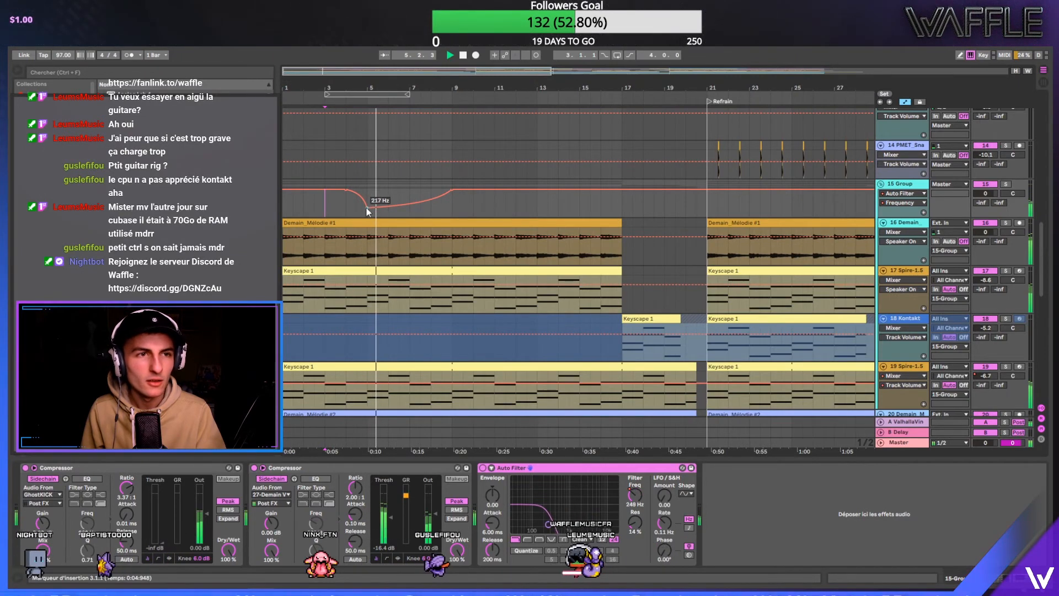
{"action": "mouse_move", "coordinate": [366, 206]}
{"action": "key", "text": "space"}
{"action": "key", "text": "space"}
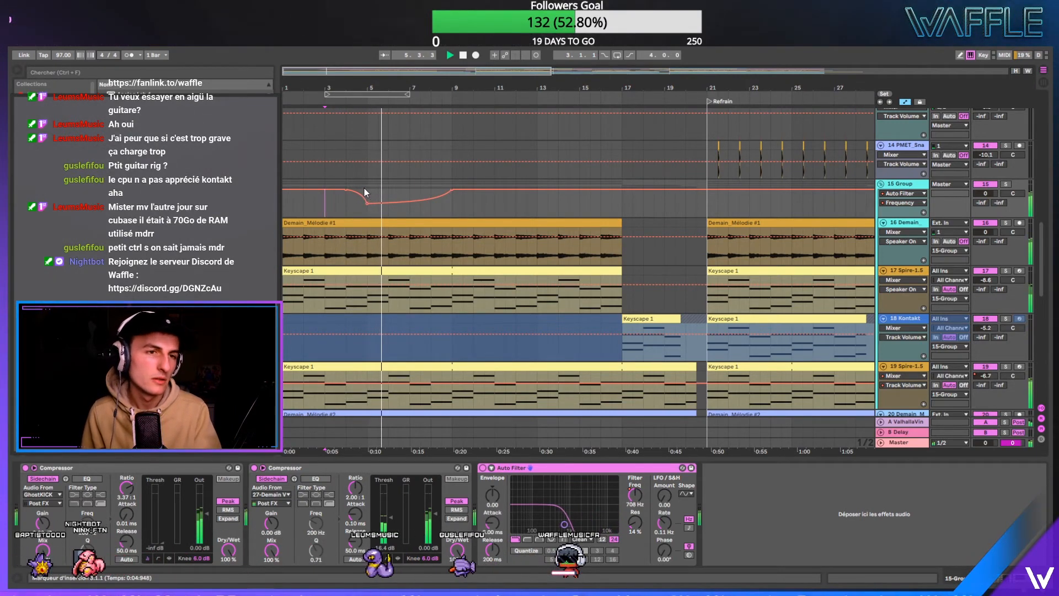
- Set the 27 Demain_Voix track's Compressor threshold to -18.8 dB and its output gain to 1.00 dB
{"action": "scroll", "coordinate": [452, 163], "scroll_direction": "down", "scroll_amount": 10}
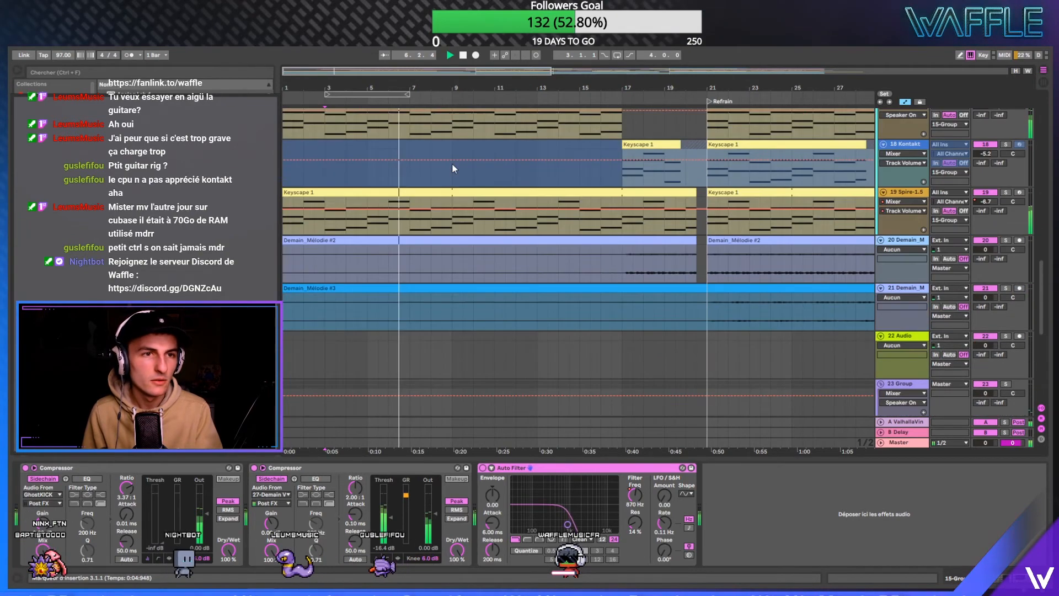
{"action": "scroll", "coordinate": [452, 164], "scroll_direction": "down", "scroll_amount": 3}
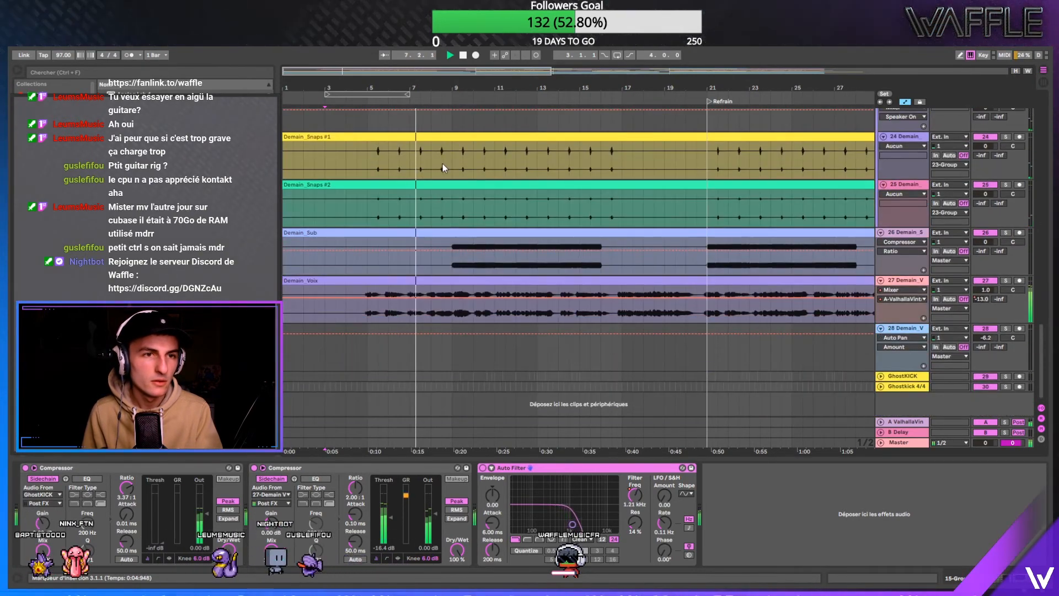
{"action": "left_click", "coordinate": [916, 280]}
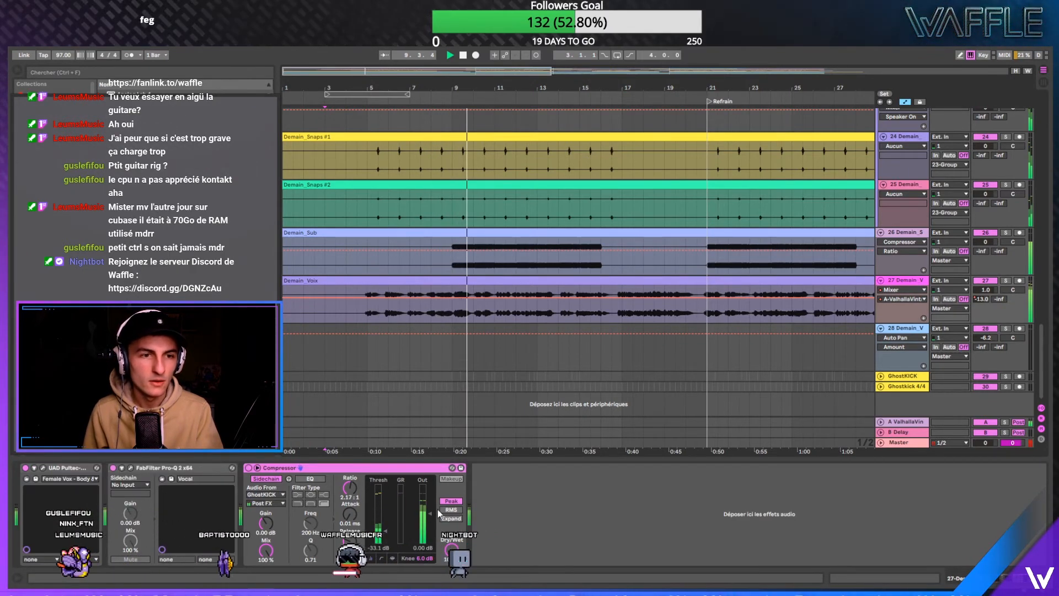
{"action": "left_click_drag", "start_coordinate": [387, 539], "coordinate": [387, 521]}
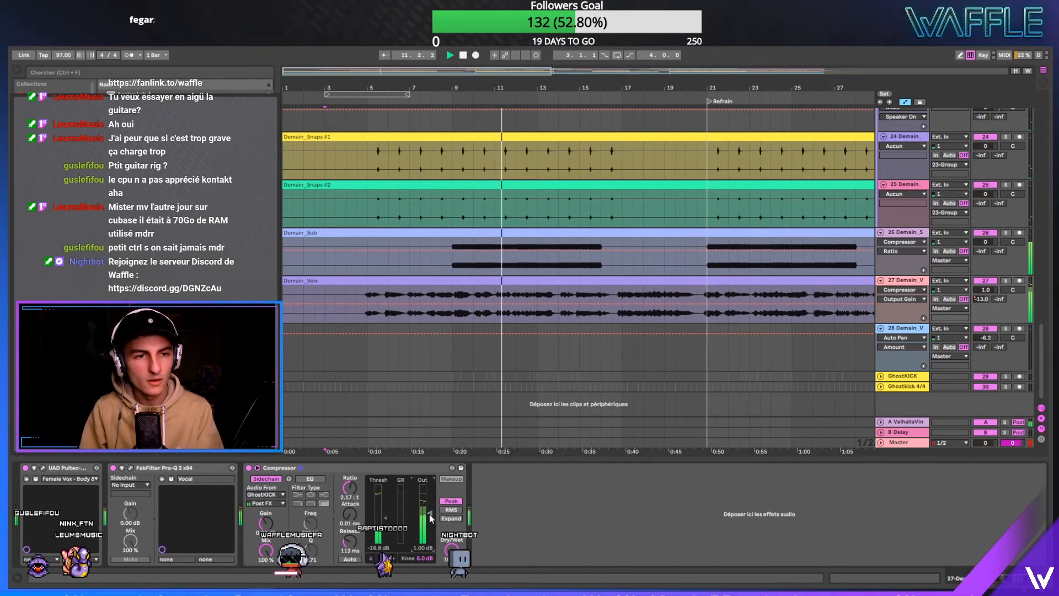
{"action": "left_click_drag", "start_coordinate": [430, 514], "coordinate": [430, 513]}
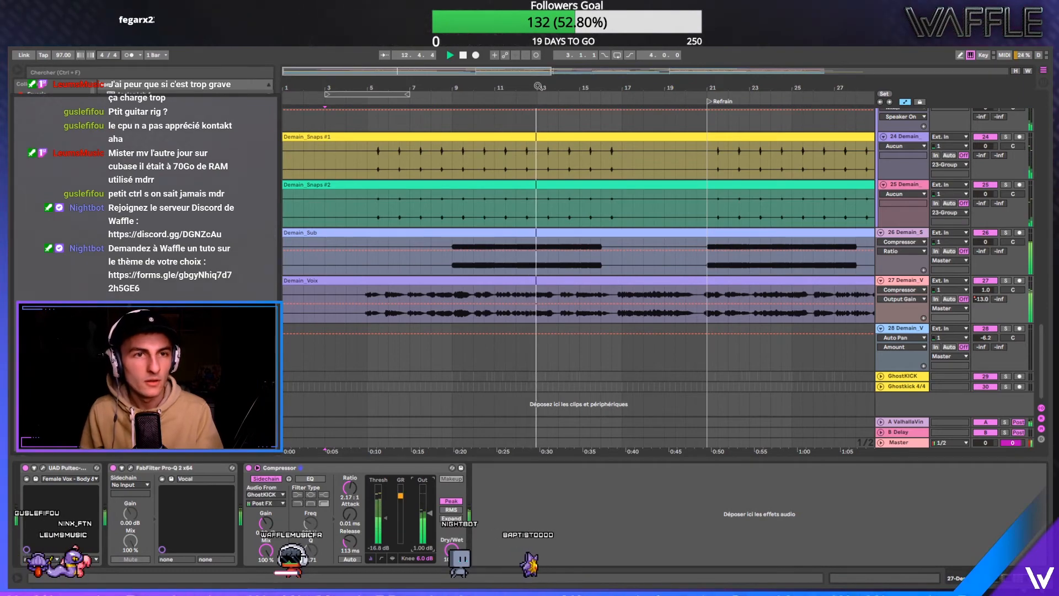
- Inspect the devices on the hats and open-hat tracks and on the 8 Group that contains them
{"action": "scroll", "coordinate": [524, 230], "scroll_direction": "up", "scroll_amount": 10}
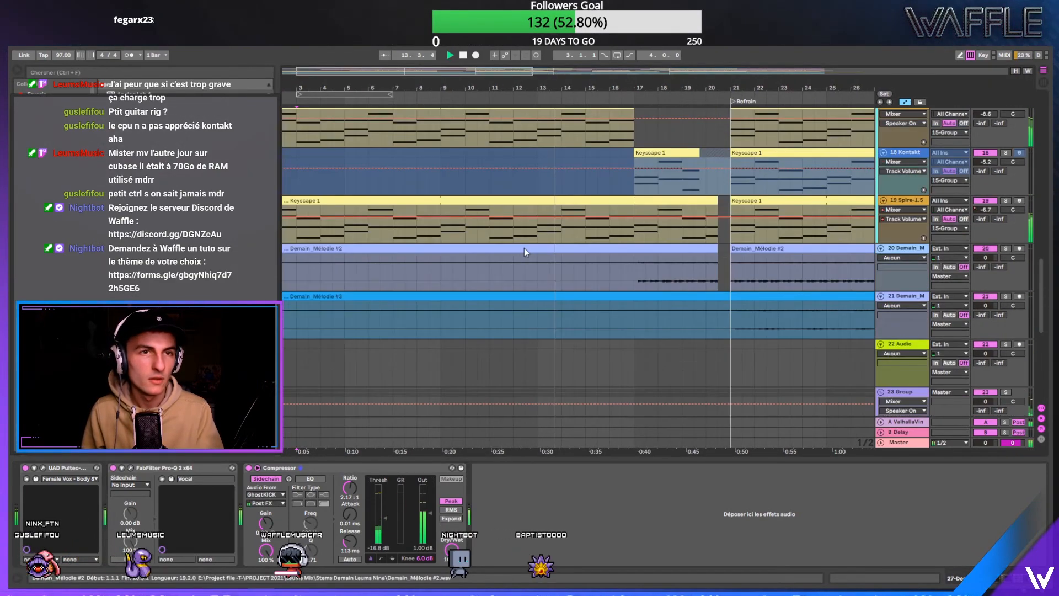
{"action": "scroll", "coordinate": [524, 252], "scroll_direction": "up", "scroll_amount": 8}
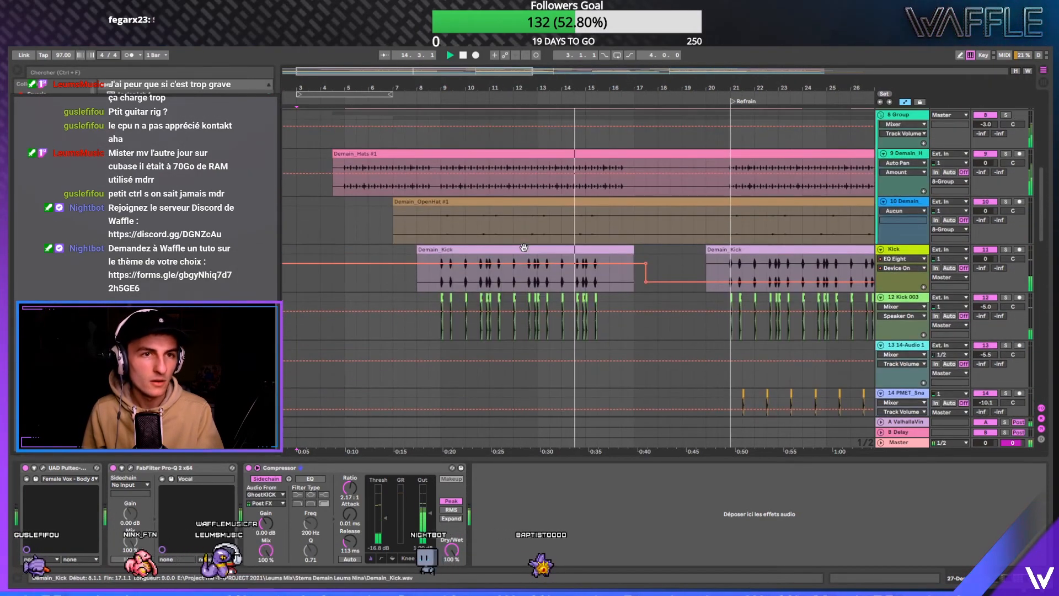
{"action": "left_click", "coordinate": [904, 153]}
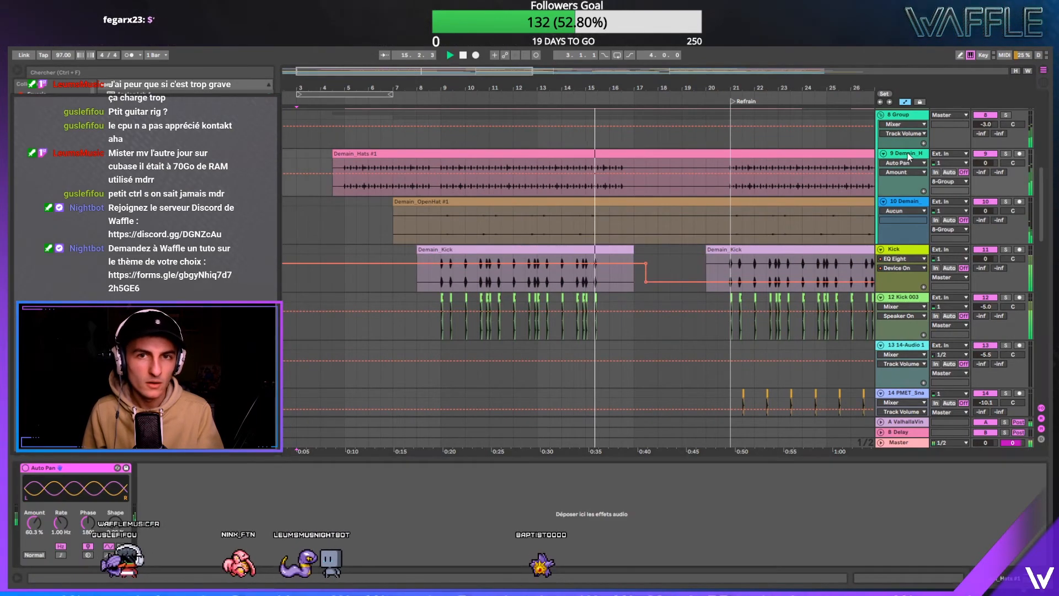
{"action": "left_click", "coordinate": [915, 202]}
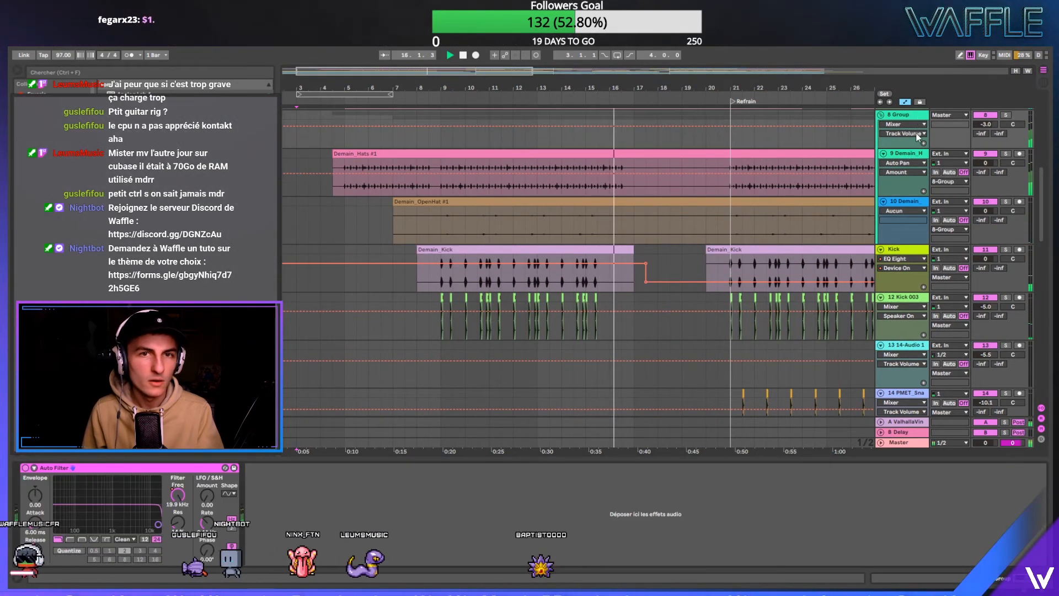
{"action": "left_click", "coordinate": [917, 183]}
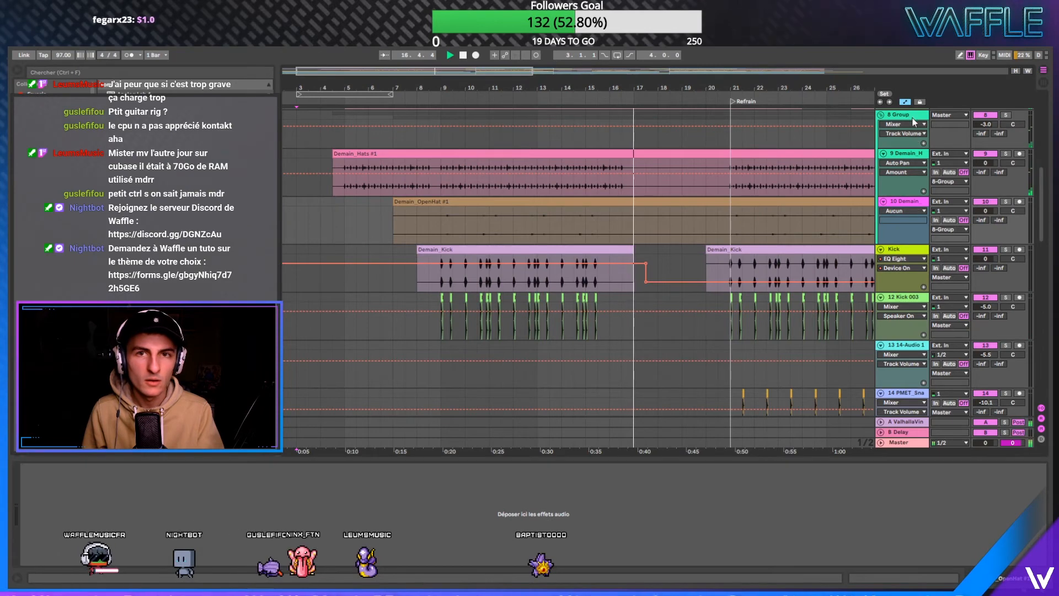
{"action": "left_click", "coordinate": [500, 232]}
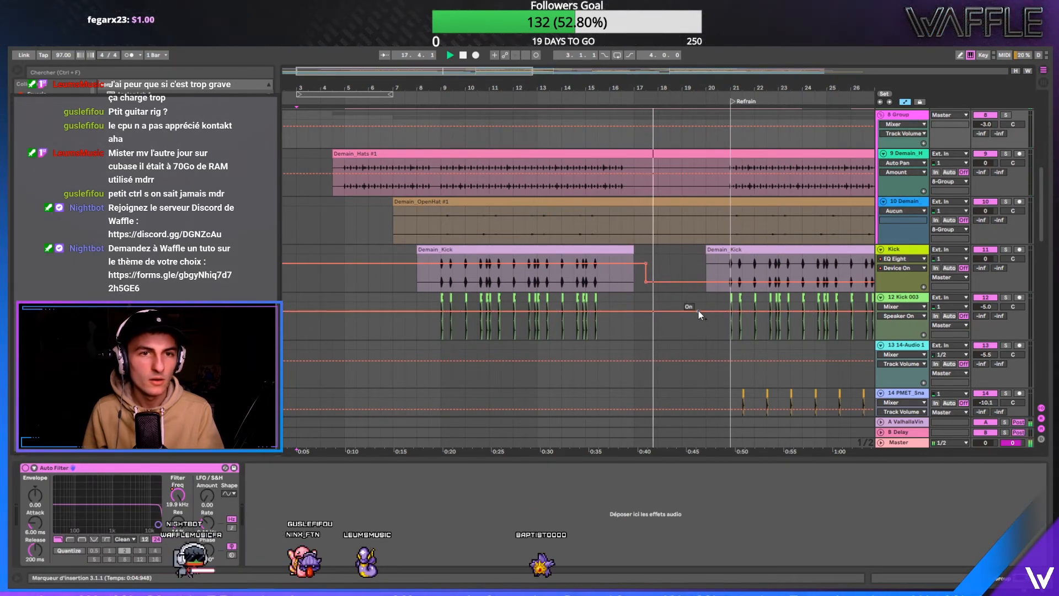
- Set the frozen 18 Kontakt track's volume to -7.2 dB and listen to the start of the first refrain
{"action": "scroll", "coordinate": [670, 326], "scroll_direction": "down", "scroll_amount": 8}
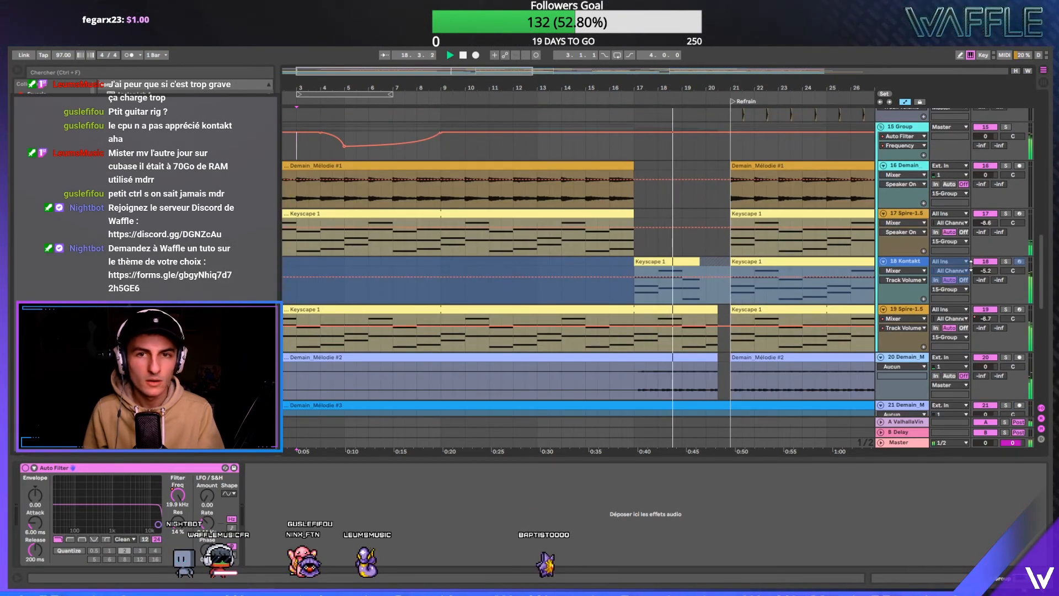
{"action": "scroll", "coordinate": [985, 274], "scroll_direction": "down", "scroll_amount": 2}
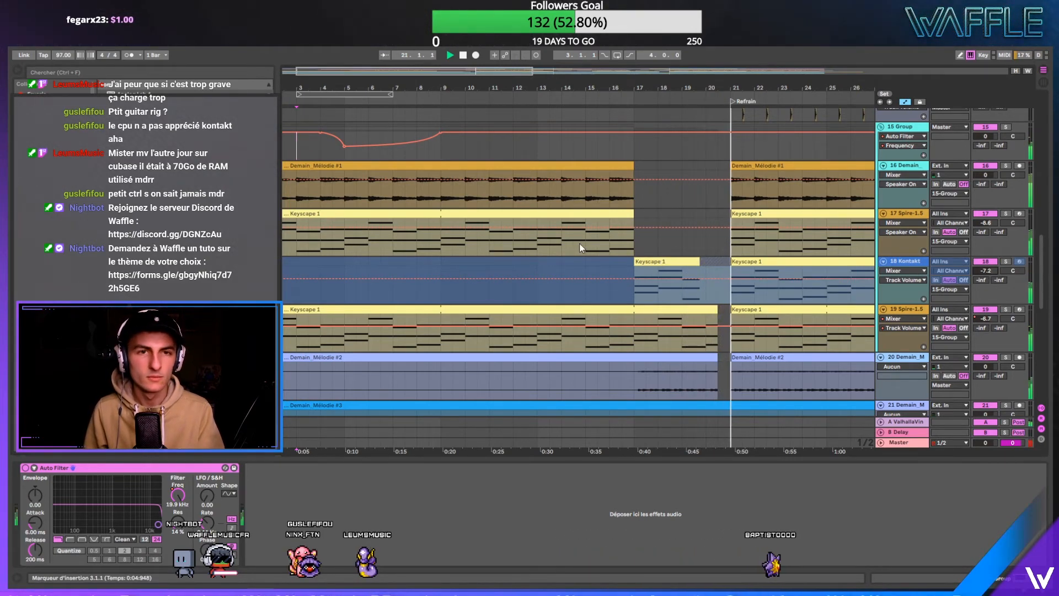
{"action": "scroll", "coordinate": [580, 247], "scroll_direction": "up", "scroll_amount": 3}
{"action": "scroll", "coordinate": [579, 243], "scroll_direction": "up", "scroll_amount": 2}
{"action": "scroll", "coordinate": [579, 243], "scroll_direction": "down", "scroll_amount": 3}
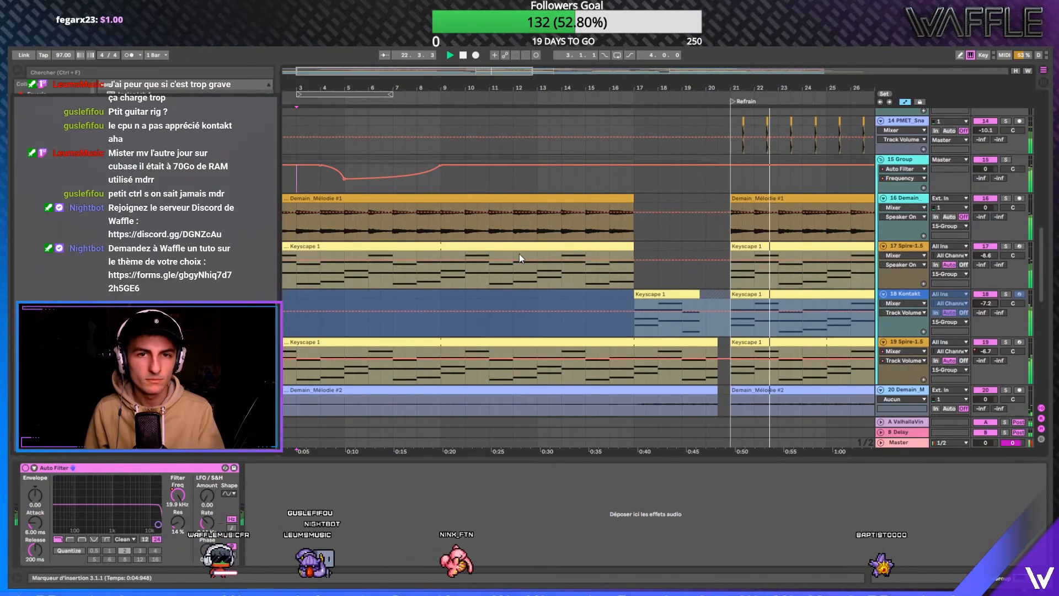
- Open the 18 Kontakt track's Keyscape 1 clip at the first refrain and select all its notes, then deselect the clip
{"action": "double_click", "coordinate": [771, 294]}
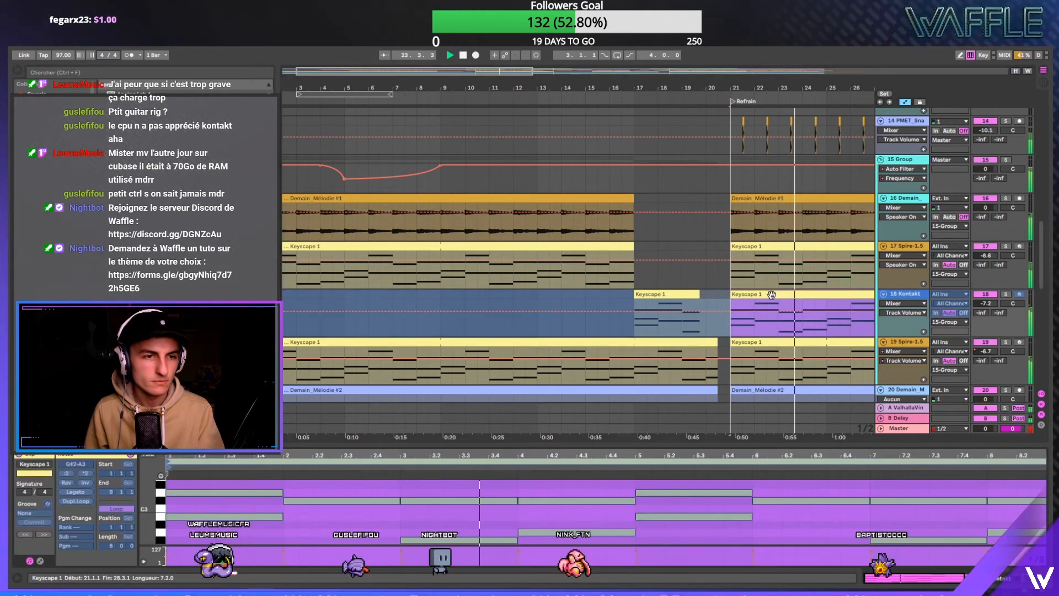
{"action": "left_click", "coordinate": [394, 530]}
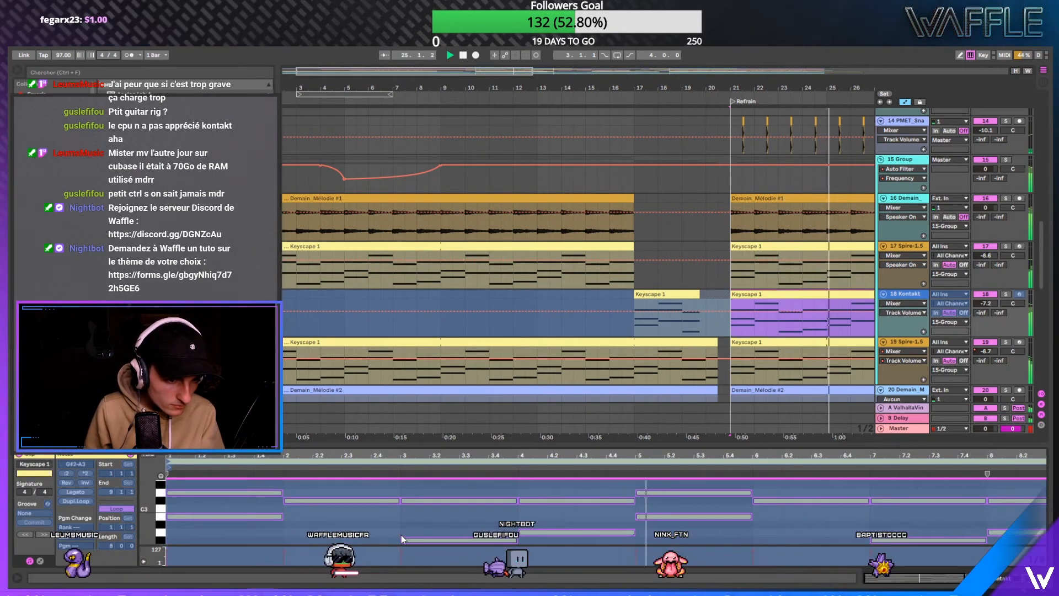
{"action": "left_click", "coordinate": [657, 201]}
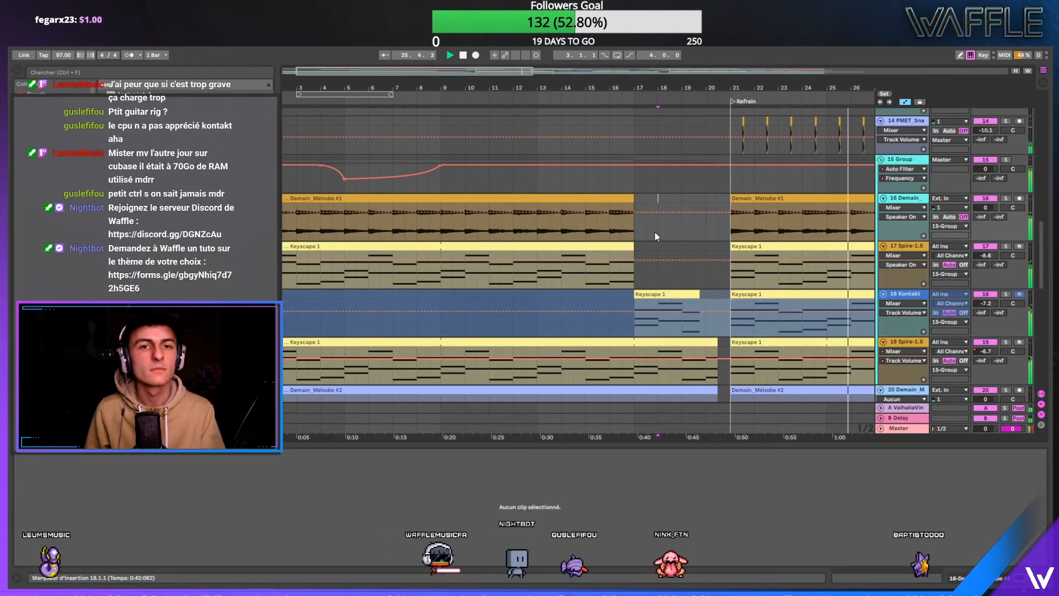
- Copy the GhostKICK-sidechained Compressor from the 15 Group to the 8 Group after its Auto Filter, and set its threshold to -27.2 dB
{"action": "scroll", "coordinate": [583, 190], "scroll_direction": "up", "scroll_amount": 1}
{"action": "scroll", "coordinate": [574, 208], "scroll_direction": "up", "scroll_amount": 3}
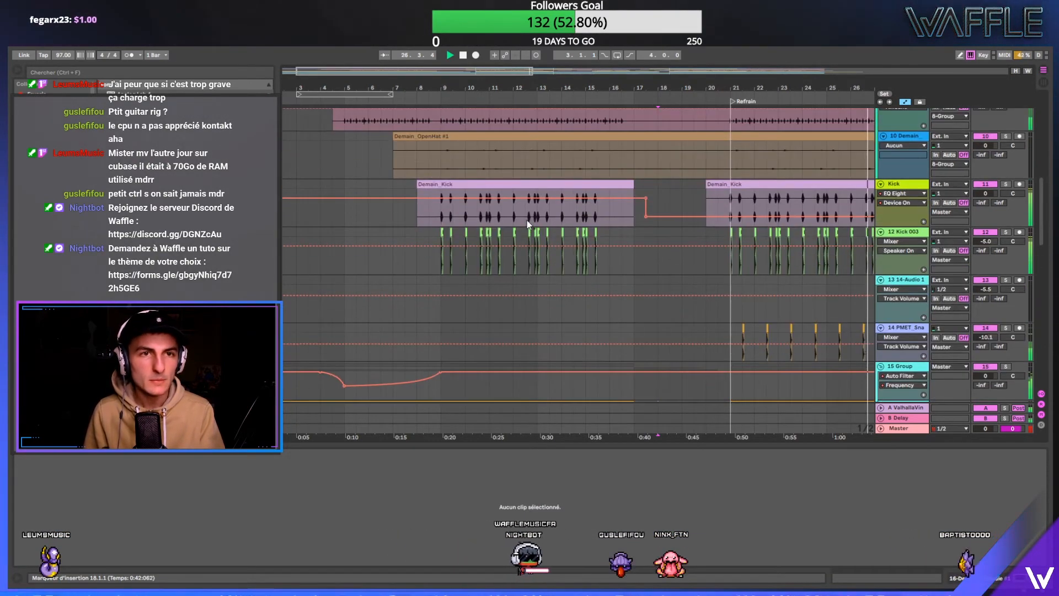
{"action": "scroll", "coordinate": [823, 279], "scroll_direction": "down", "scroll_amount": 6}
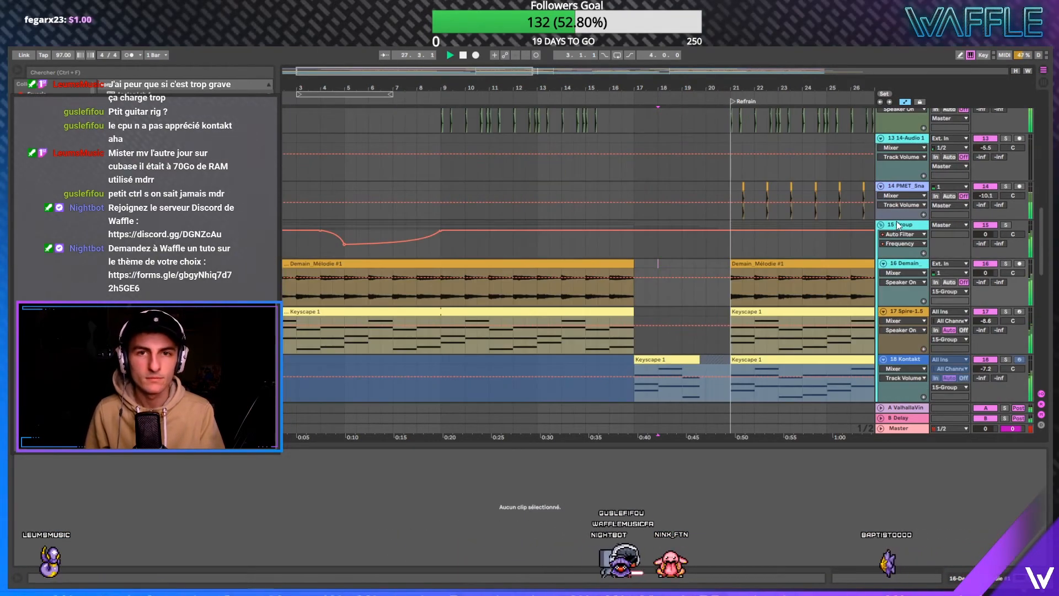
{"action": "left_click", "coordinate": [537, 226]}
{"action": "scroll", "coordinate": [537, 226], "scroll_direction": "up", "scroll_amount": 8}
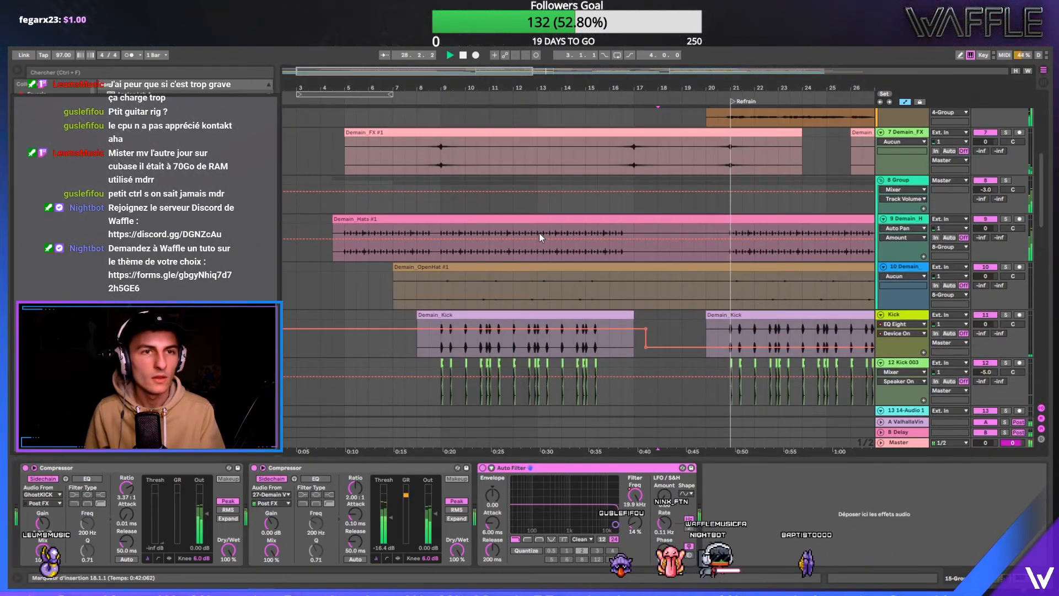
{"action": "scroll", "coordinate": [540, 238], "scroll_direction": "up", "scroll_amount": 1}
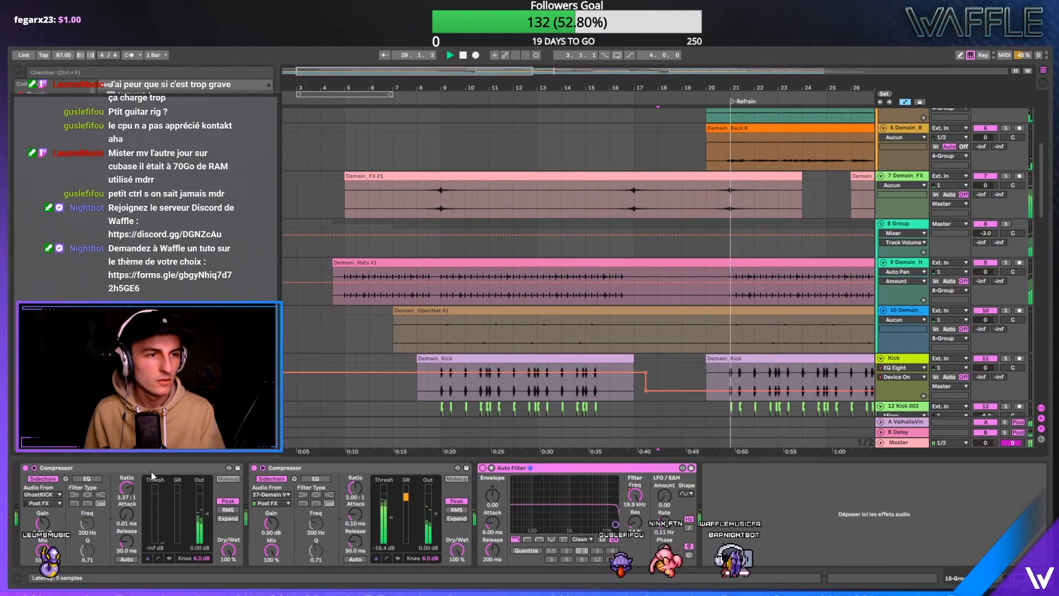
{"action": "left_click", "coordinate": [136, 472]}
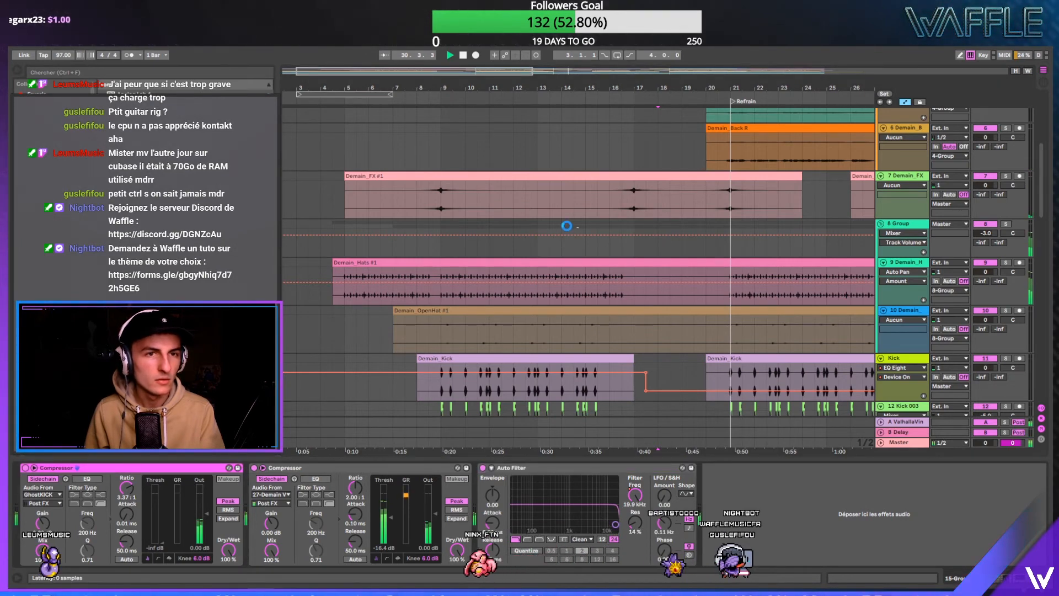
{"action": "left_click", "coordinate": [426, 231]}
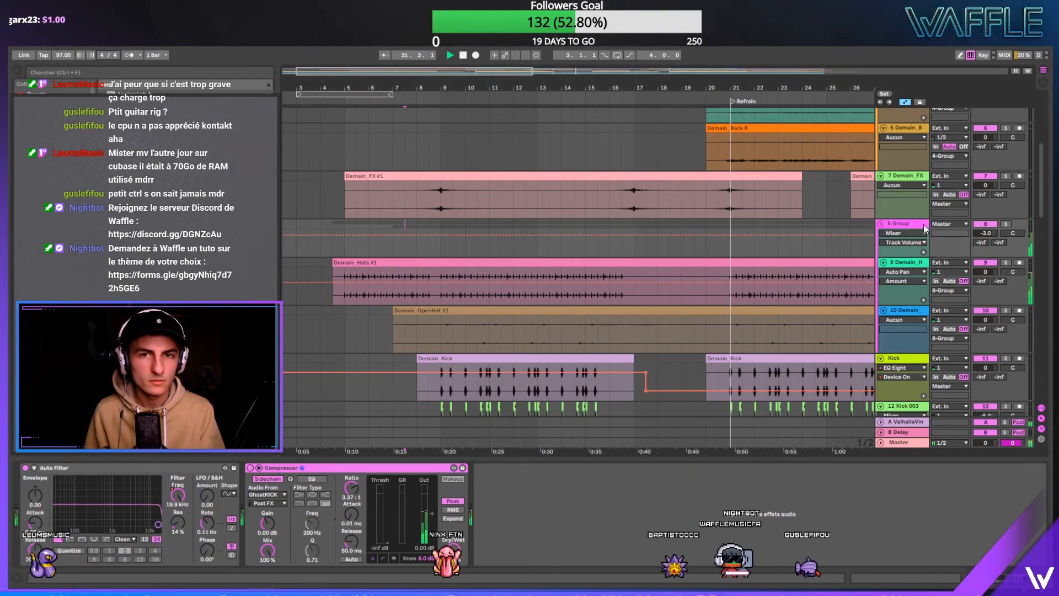
{"action": "left_click", "coordinate": [391, 529]}
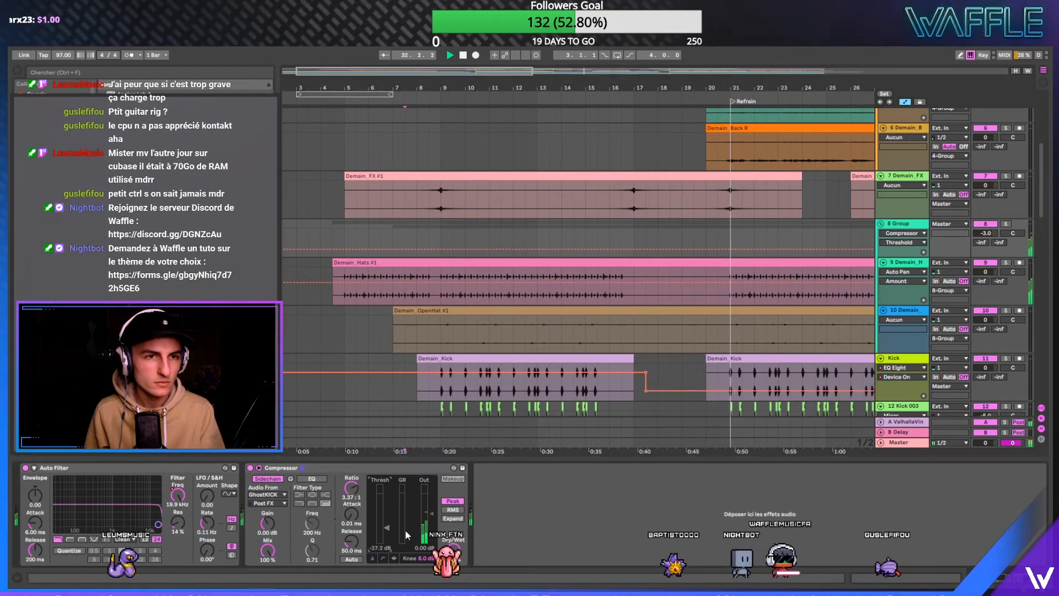
- Follow playback from bar 33 into the second refrain and look over the drum, melody and snap tracks
{"action": "left_click_drag", "start_coordinate": [790, 88], "coordinate": [570, 102]}
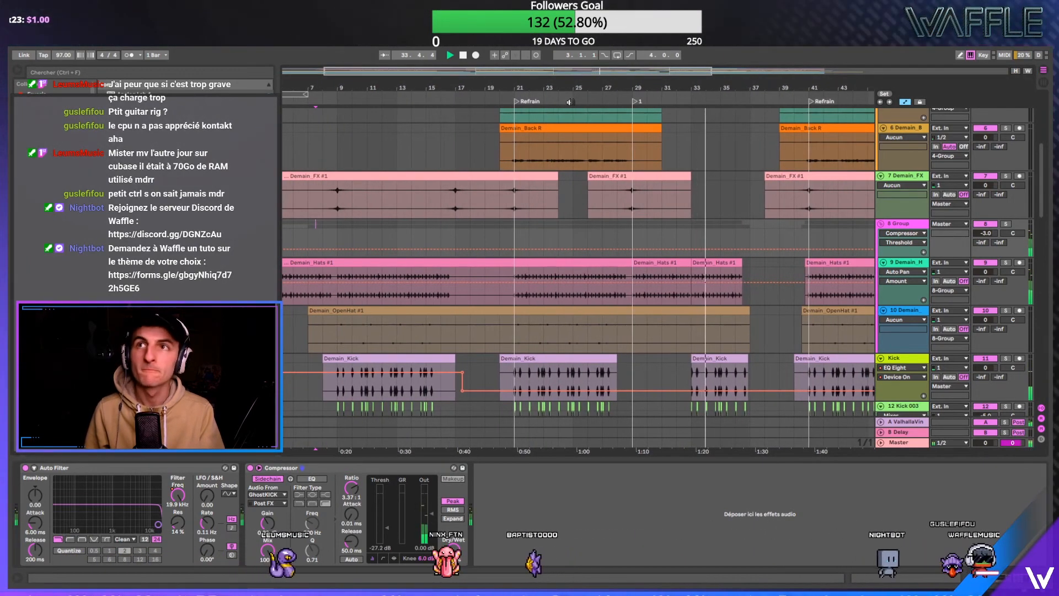
{"action": "left_click_drag", "start_coordinate": [654, 88], "coordinate": [632, 90]}
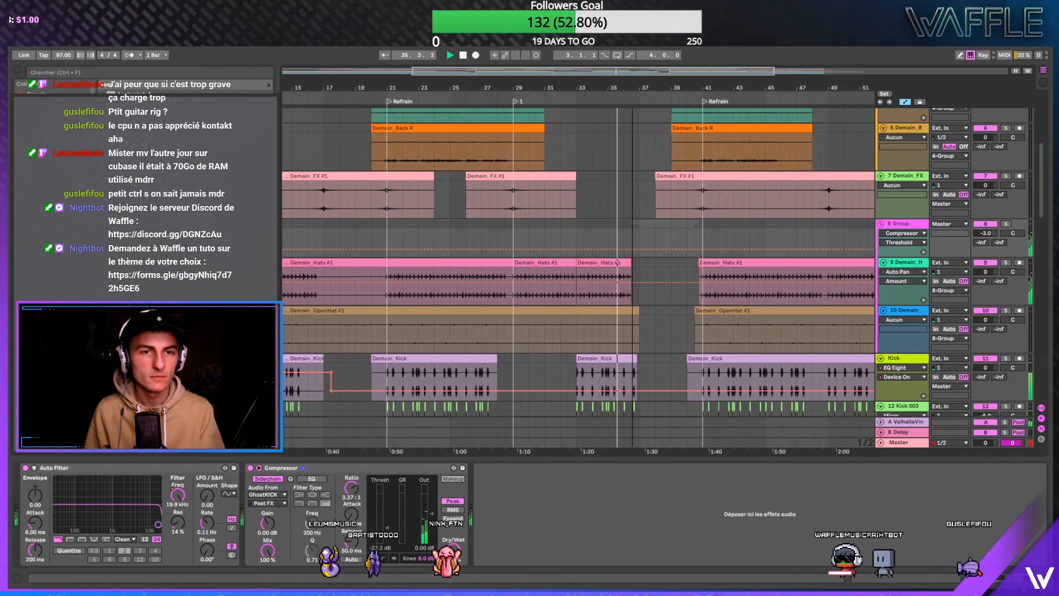
{"action": "scroll", "coordinate": [628, 265], "scroll_direction": "down", "scroll_amount": 5}
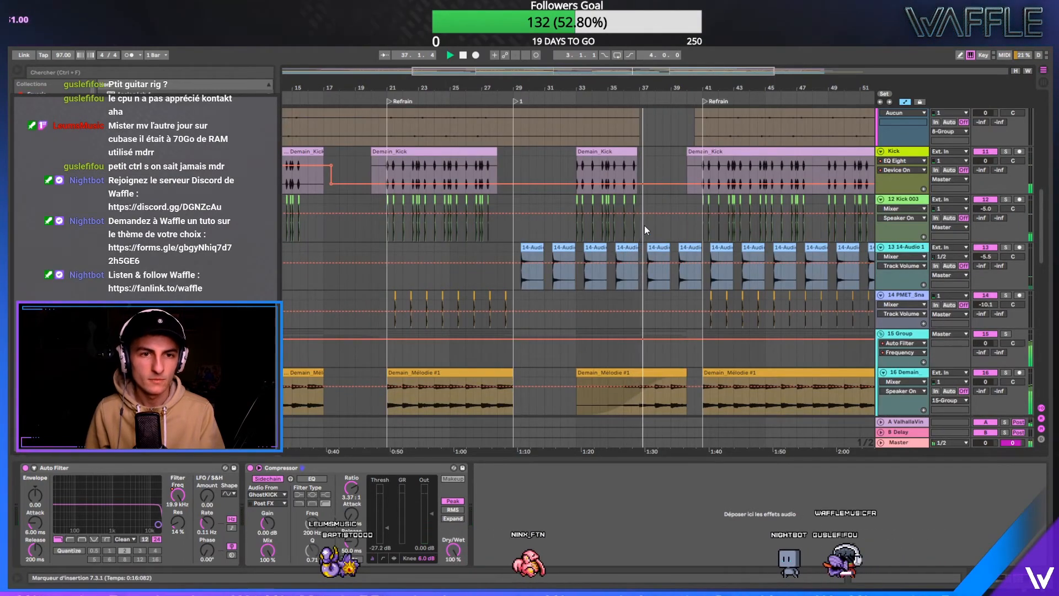
{"action": "scroll", "coordinate": [644, 226], "scroll_direction": "down", "scroll_amount": 3}
{"action": "scroll", "coordinate": [644, 226], "scroll_direction": "down", "scroll_amount": 2}
{"action": "scroll", "coordinate": [644, 226], "scroll_direction": "down", "scroll_amount": 3}
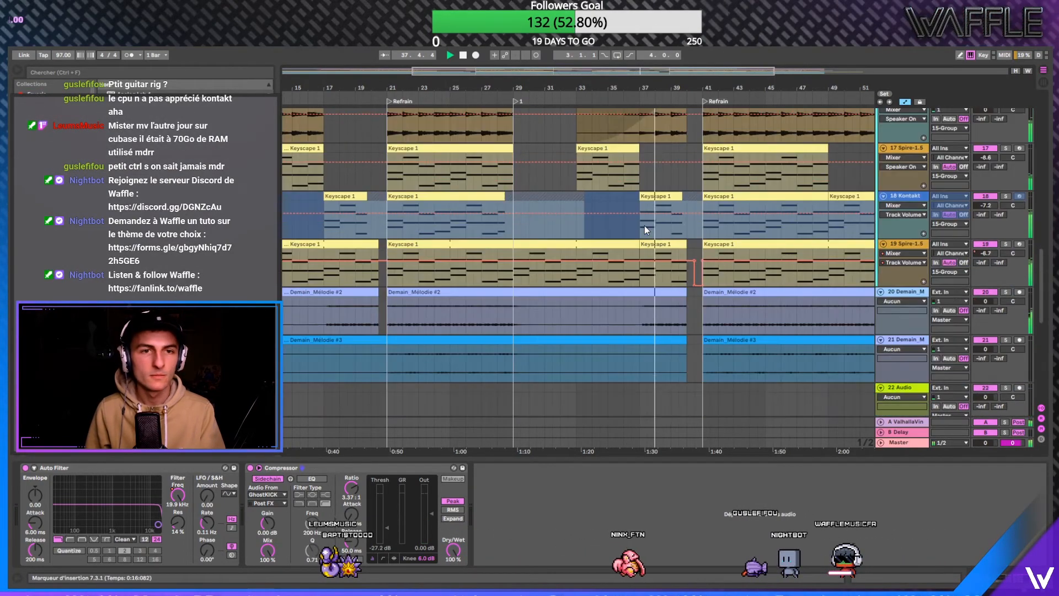
{"action": "scroll", "coordinate": [644, 225], "scroll_direction": "down", "scroll_amount": 2}
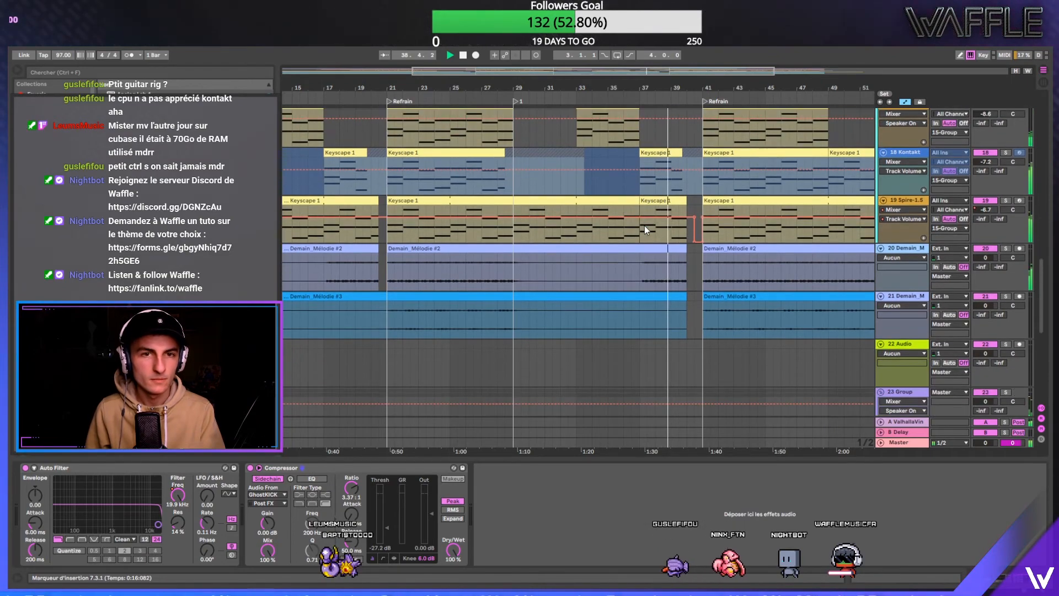
{"action": "scroll", "coordinate": [644, 226], "scroll_direction": "down", "scroll_amount": 2}
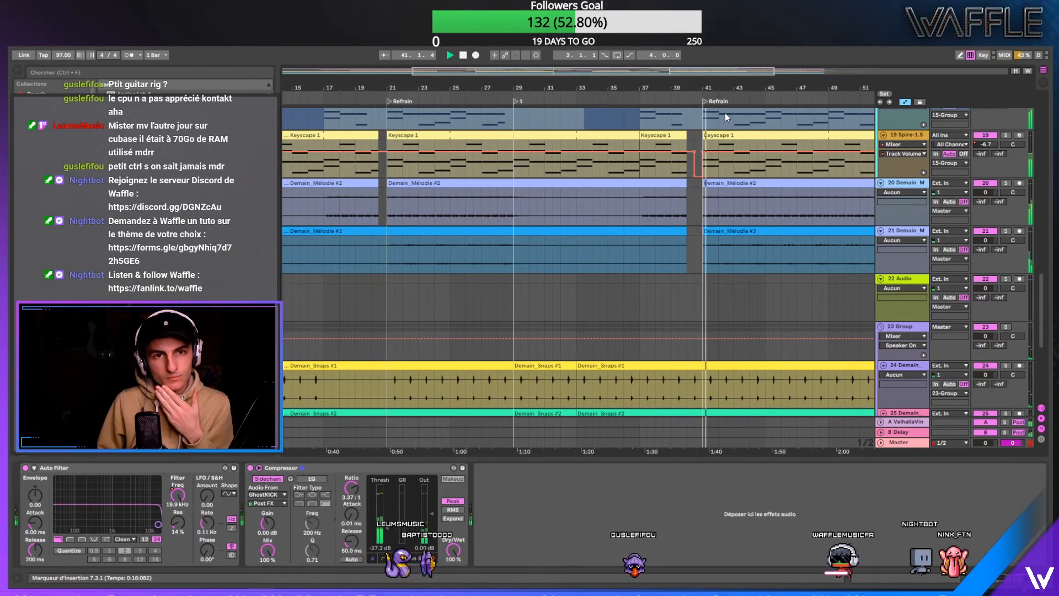
{"action": "mouse_move", "coordinate": [727, 87]}
{"action": "left_mouse_down"}
{"action": "mouse_move", "coordinate": [727, 130]}
{"action": "mouse_move", "coordinate": [719, 106]}
{"action": "left_mouse_up"}
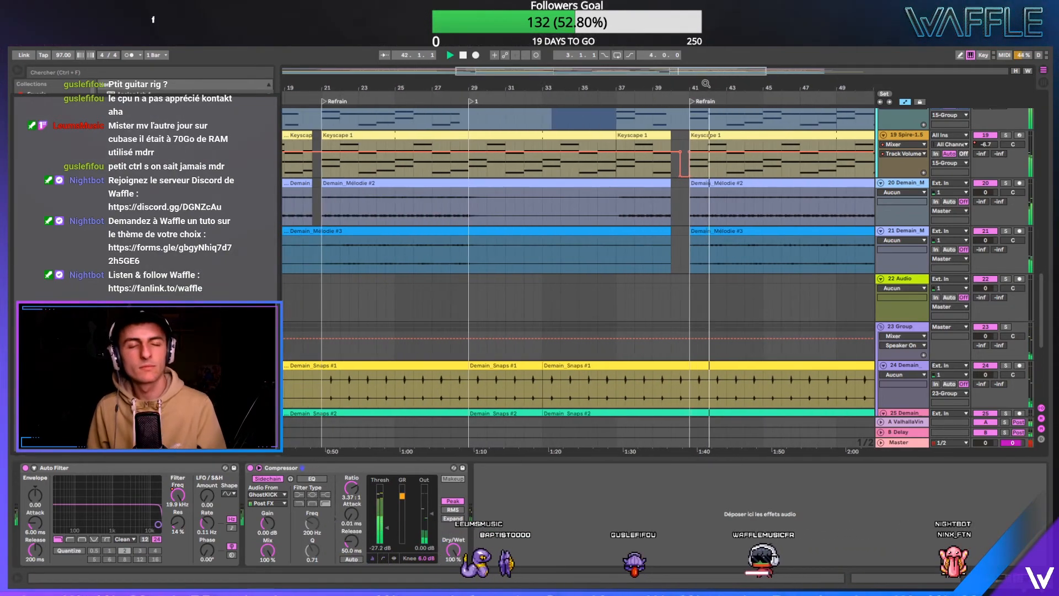
{"action": "scroll", "coordinate": [661, 275], "scroll_direction": "up", "scroll_amount": 8}
{"action": "scroll", "coordinate": [661, 276], "scroll_direction": "up", "scroll_amount": 10}
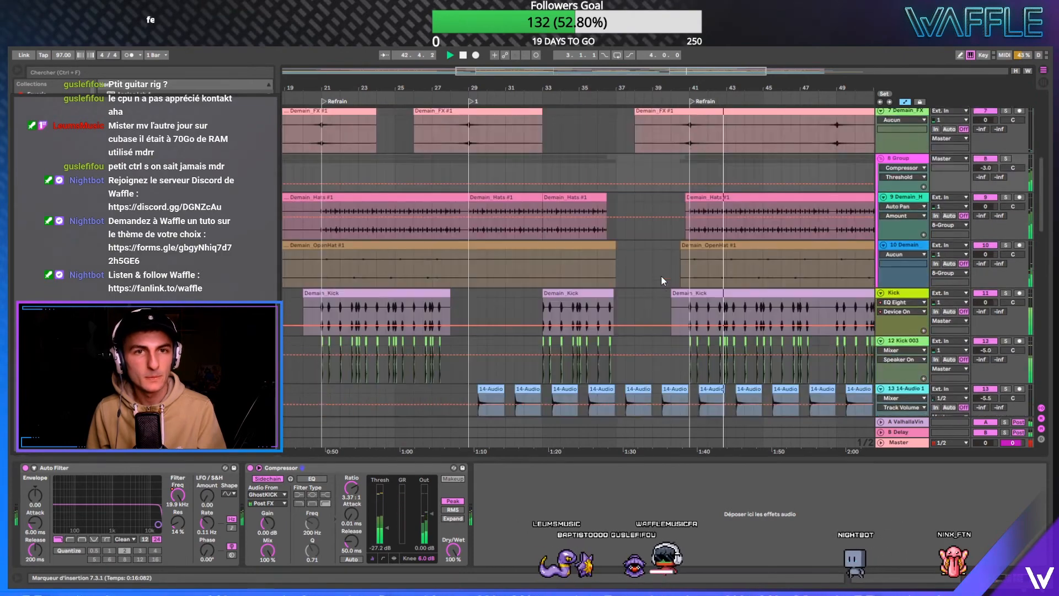
- Fold the 4 Group and insert a new audio track directly below it
{"action": "left_click", "coordinate": [697, 274]}
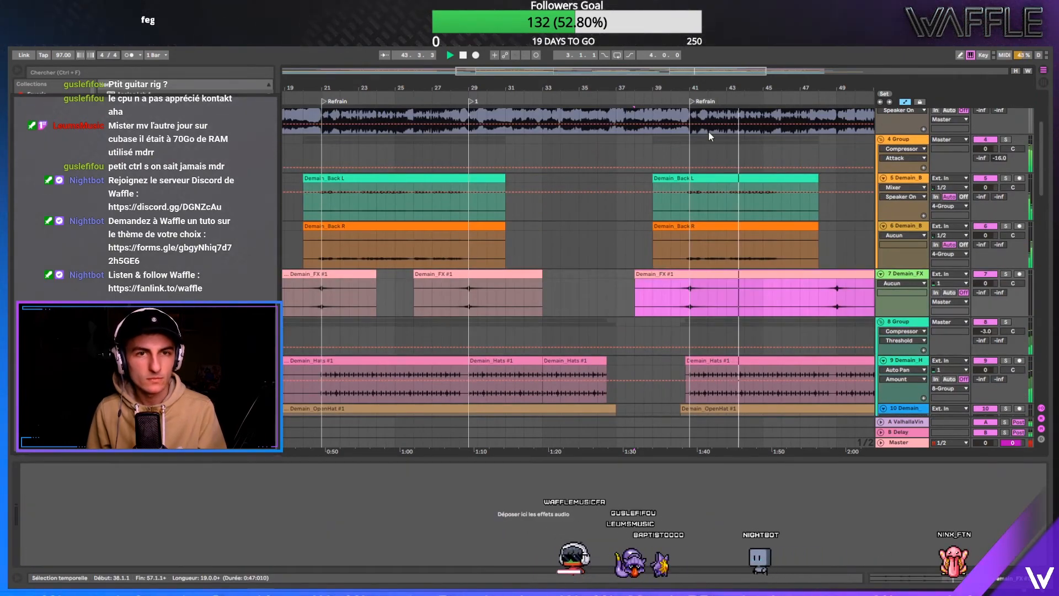
{"action": "key", "text": "minus"}
{"action": "scroll", "coordinate": [677, 194], "scroll_direction": "up", "scroll_amount": 2}
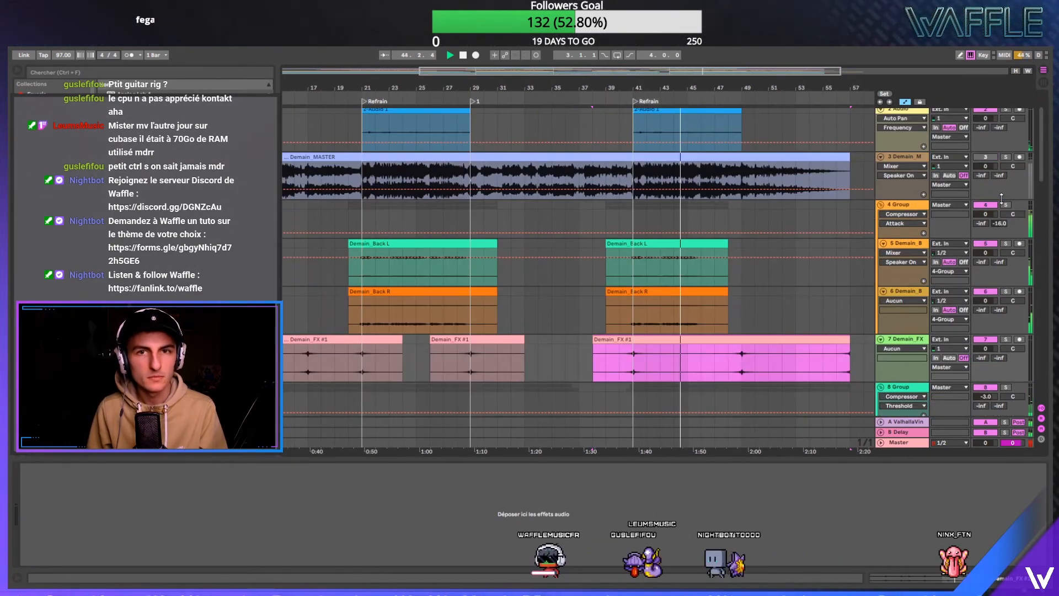
{"action": "double_click", "coordinate": [915, 208]}
{"action": "right_click", "coordinate": [907, 209]}
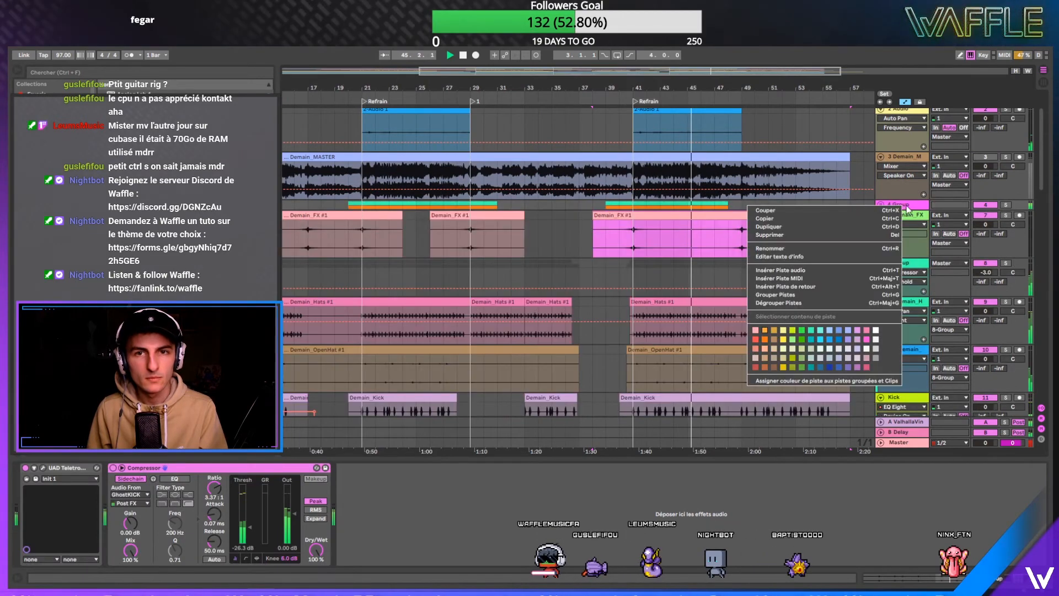
{"action": "left_click", "coordinate": [865, 267]}
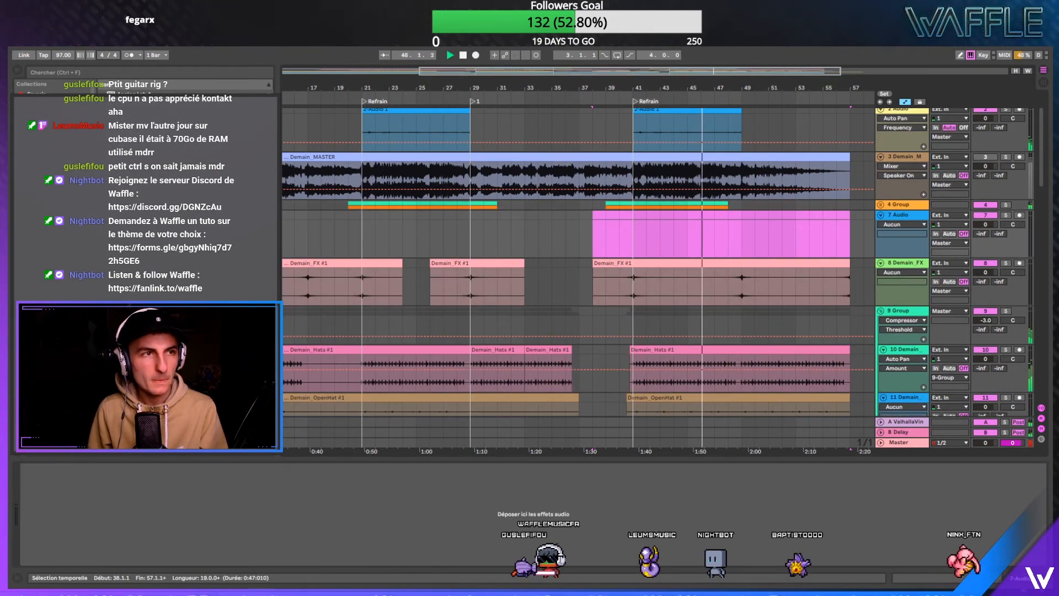
- Search the sample browser for "crash"
{"action": "left_click", "coordinate": [170, 70]}
{"action": "type", "text": "cras"}
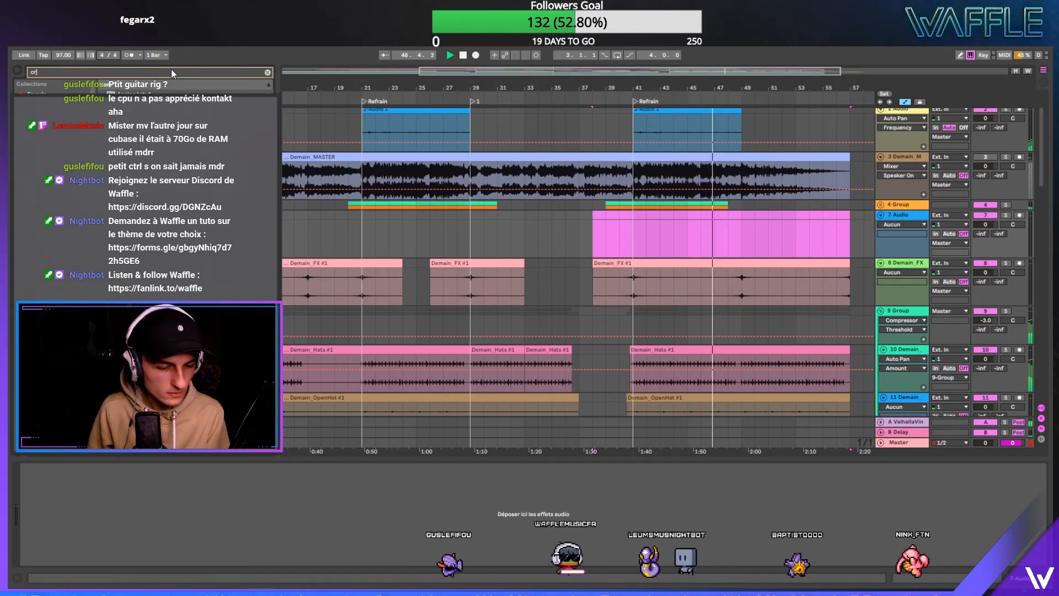
{"action": "type", "text": "h"}
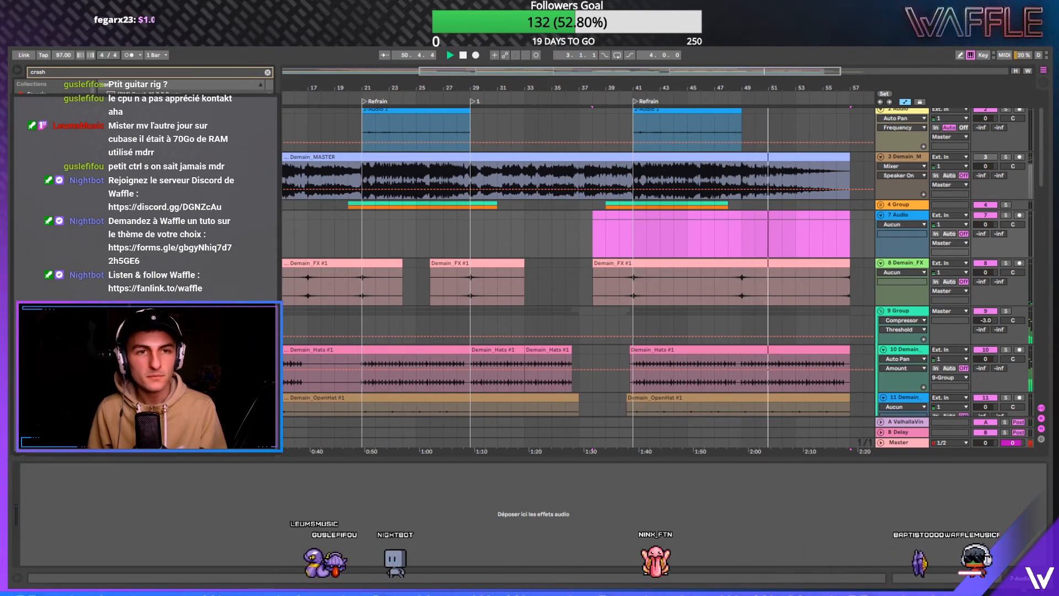
- Hide the automation lanes, select the Demain_Mélodie #1 clip with the fade-in ahead of the second refrain, and save the set
{"action": "scroll", "coordinate": [580, 248], "scroll_direction": "down", "scroll_amount": 15}
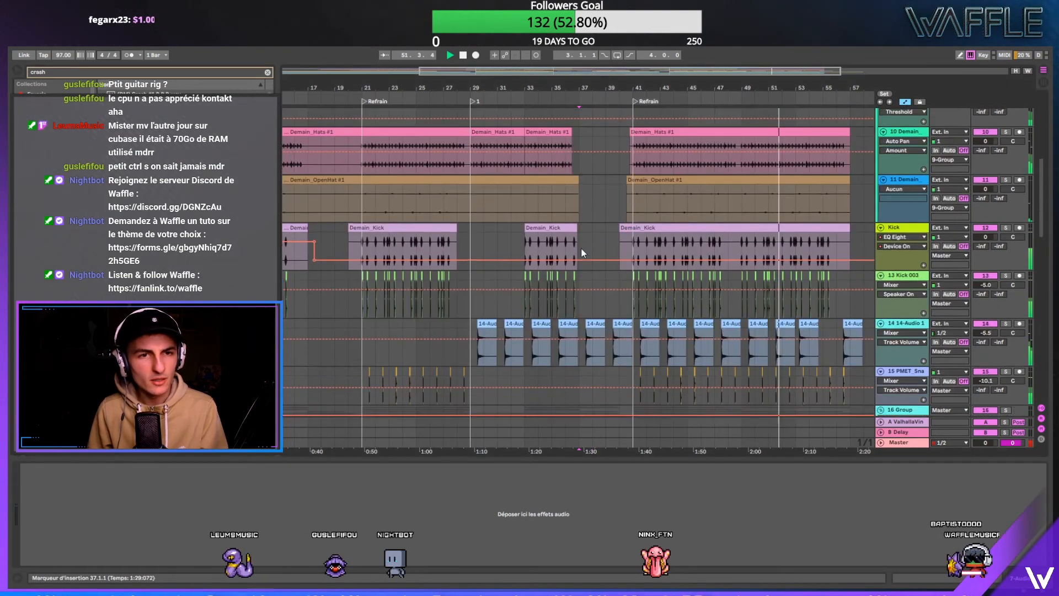
{"action": "scroll", "coordinate": [579, 243], "scroll_direction": "down", "scroll_amount": 1}
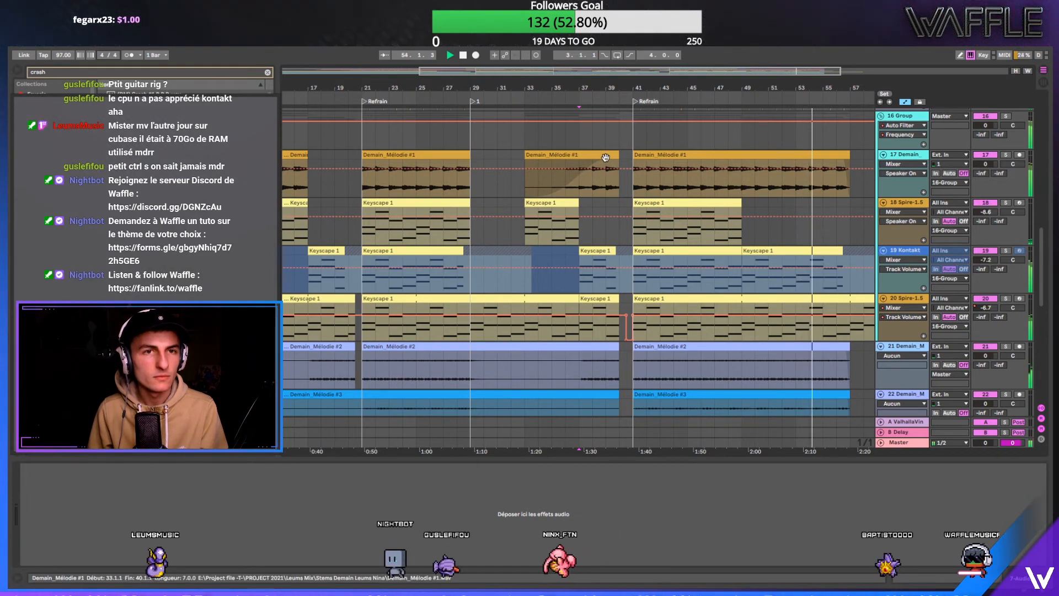
{"action": "key", "text": "a"}
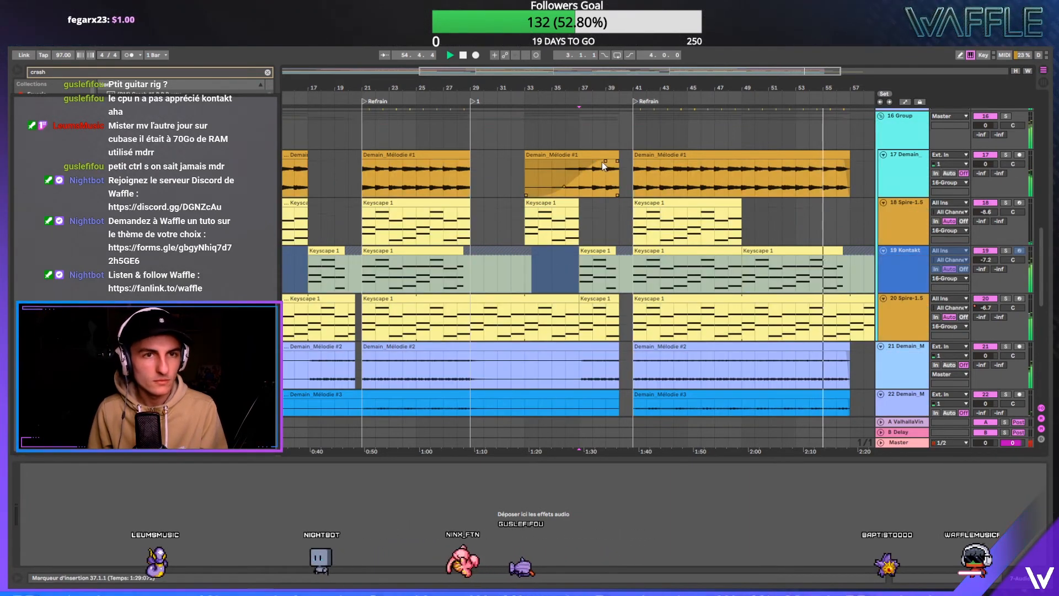
{"action": "left_click", "coordinate": [605, 160]}
{"action": "key", "text": "ctrl+t"}
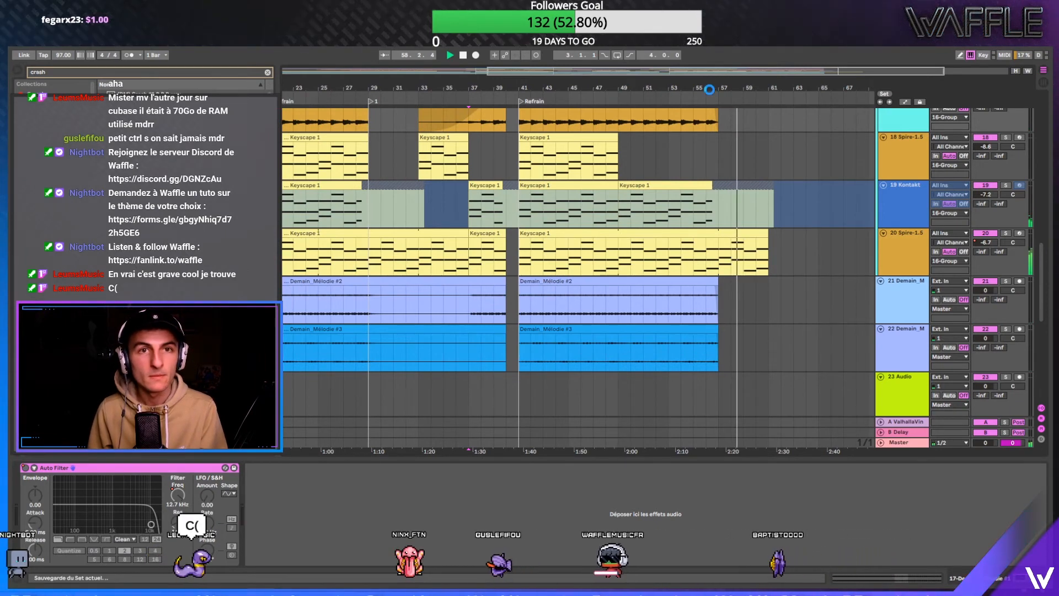
- Copy a one-bar piece from the end of the Demain_MASTER clip to bar 63 on the same track
{"action": "left_click_drag", "start_coordinate": [695, 88], "coordinate": [736, 88]}
{"action": "left_click_drag", "start_coordinate": [1044, 276], "coordinate": [1021, 102]}
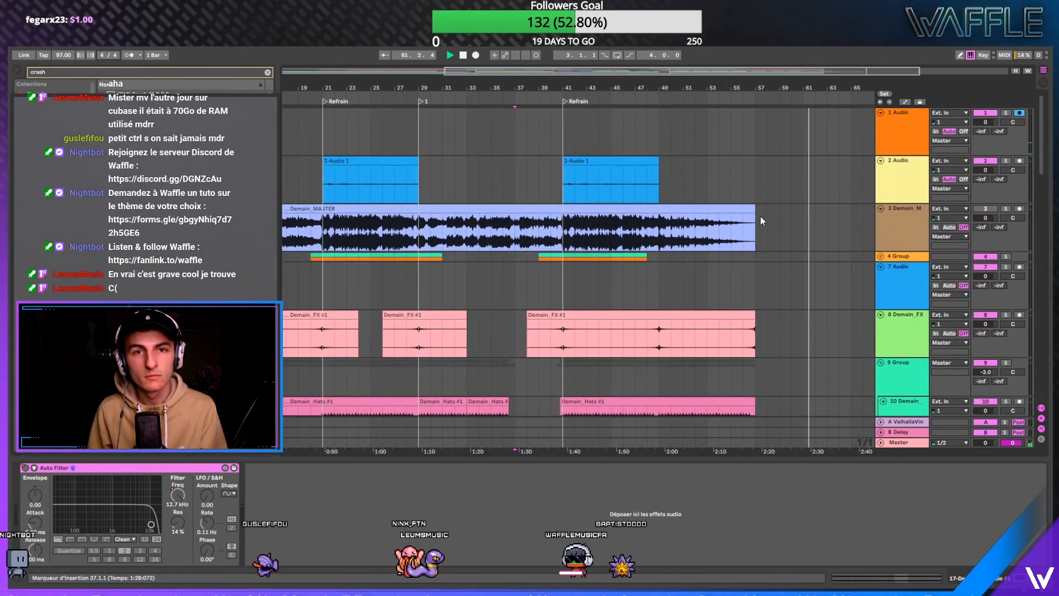
{"action": "left_click_drag", "start_coordinate": [742, 219], "coordinate": [833, 211]}
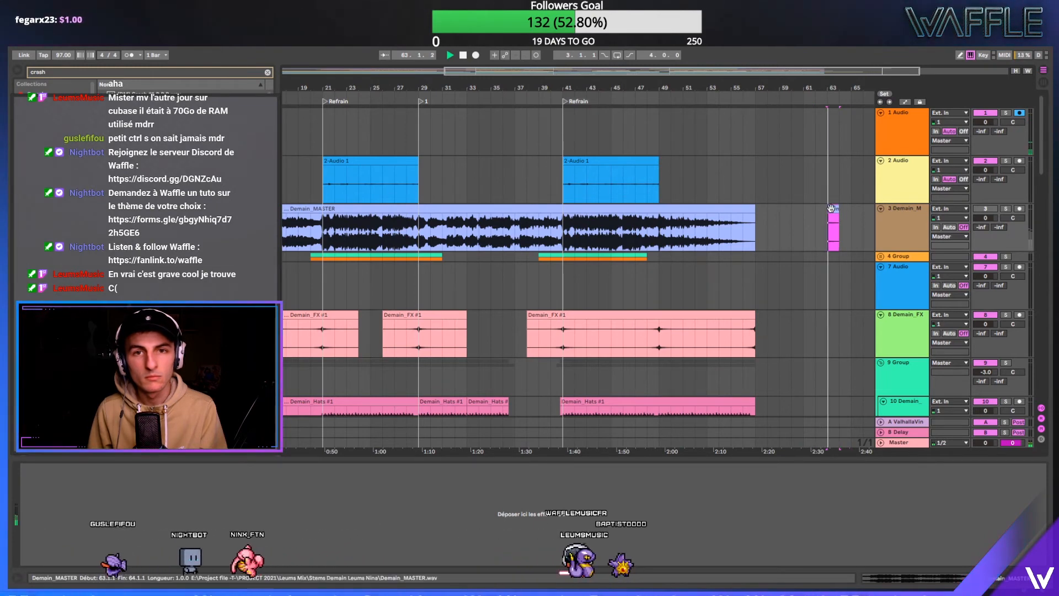
- Set the one-bar Demain_MASTER clip's gain to -inf dB and move the clip up to the 2 Audio track
{"action": "double_click", "coordinate": [842, 216]}
{"action": "left_click_drag", "start_coordinate": [107, 520], "coordinate": [107, 546]}
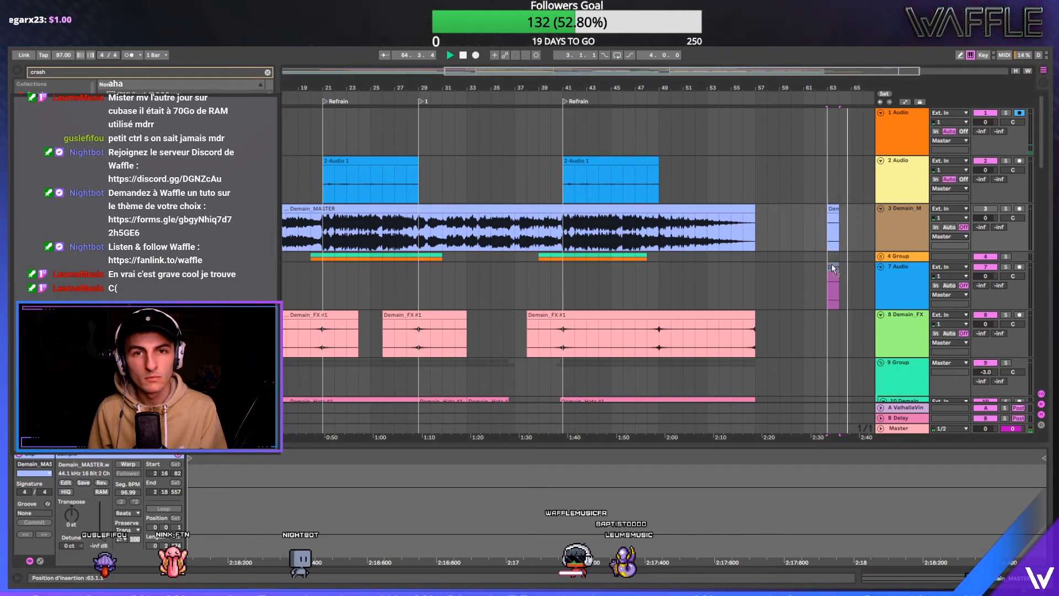
{"action": "key", "text": "Delete"}
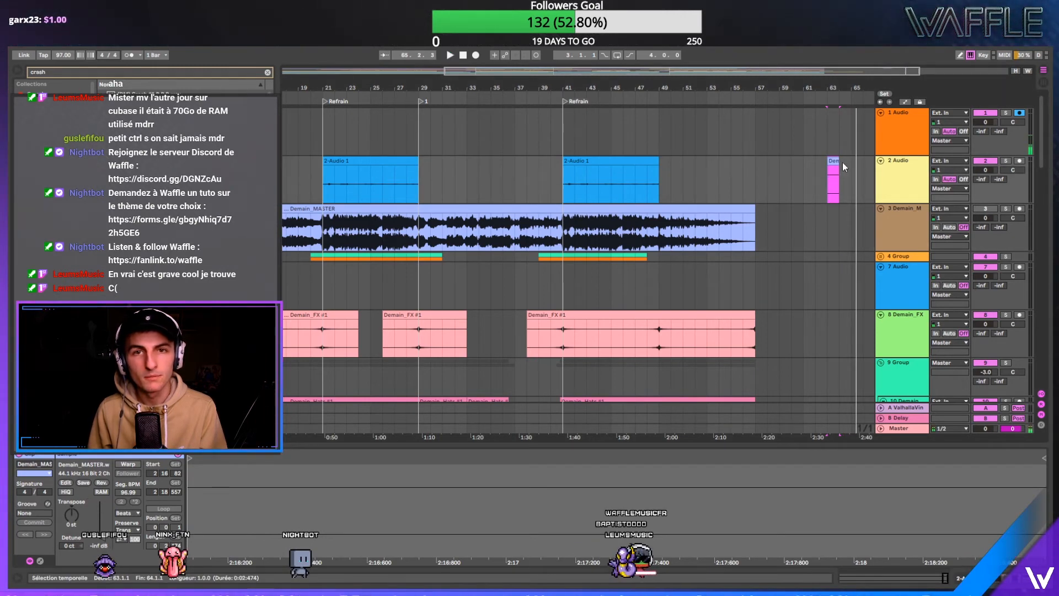
- Listen to the silent clip at bar 63 on the 2 Audio track, then place the insertion marker at bar 59
{"action": "left_click", "coordinate": [886, 161]}
{"action": "key", "text": "space"}
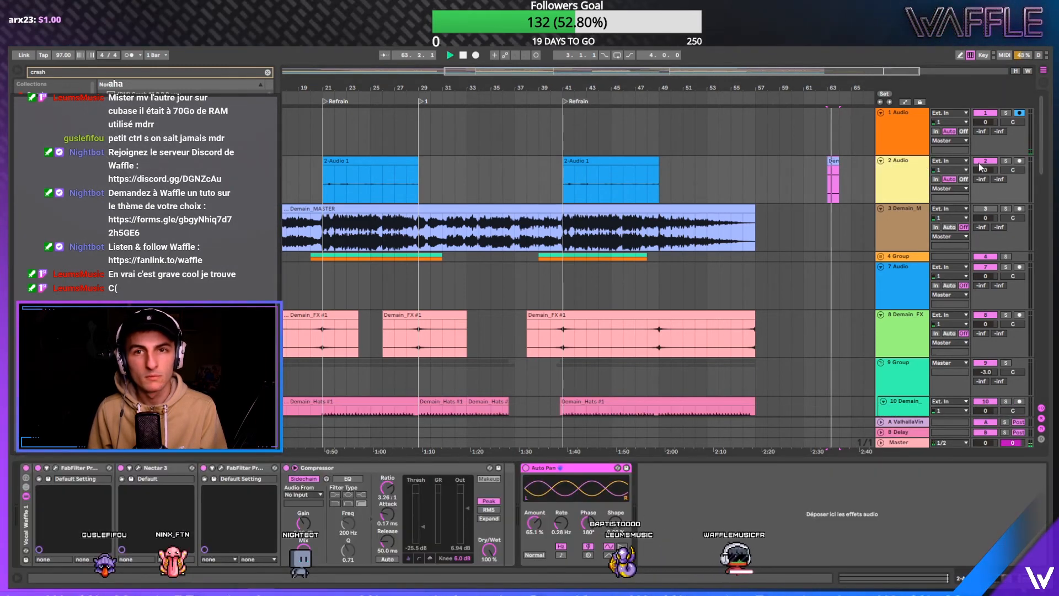
{"action": "key", "text": "space"}
{"action": "left_click", "coordinate": [779, 168]}
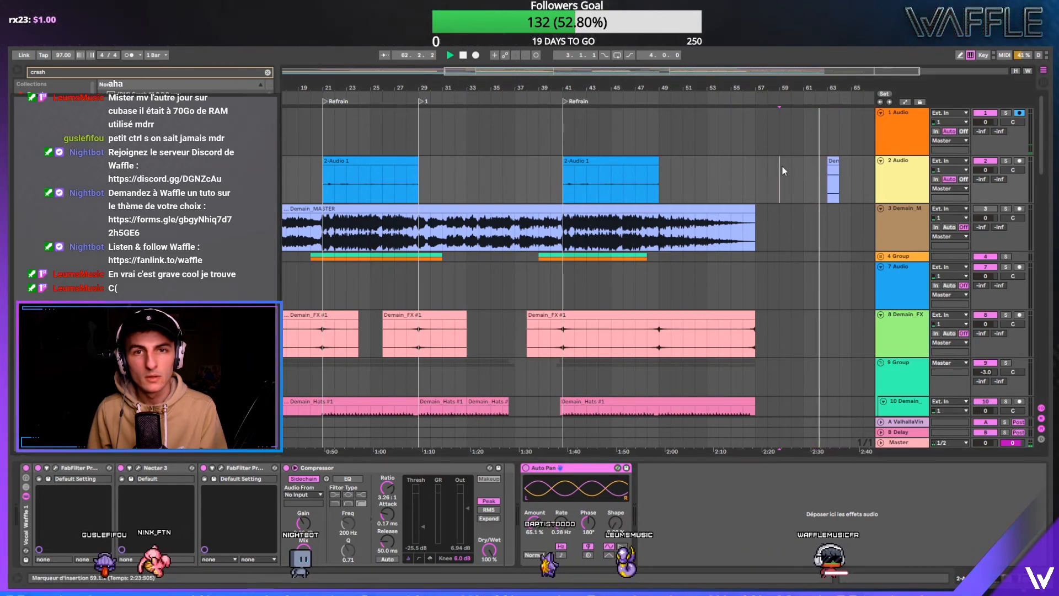
- Draw a curved fade-out in the Master track's volume automation from bar 61 to near bar 65, easing its start just before bar 61
{"action": "left_click", "coordinate": [881, 443]}
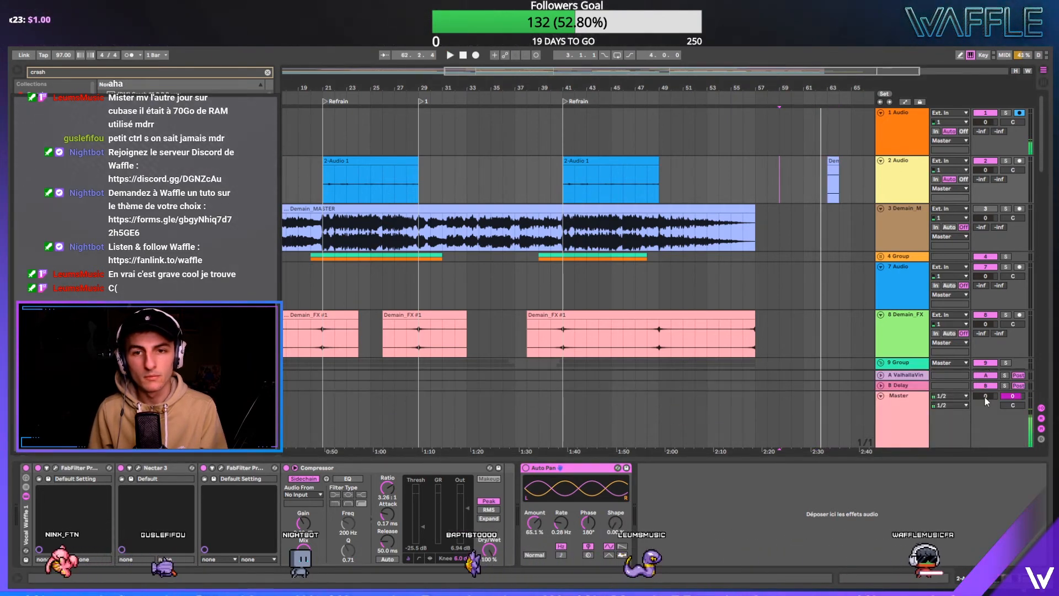
{"action": "key", "text": "a"}
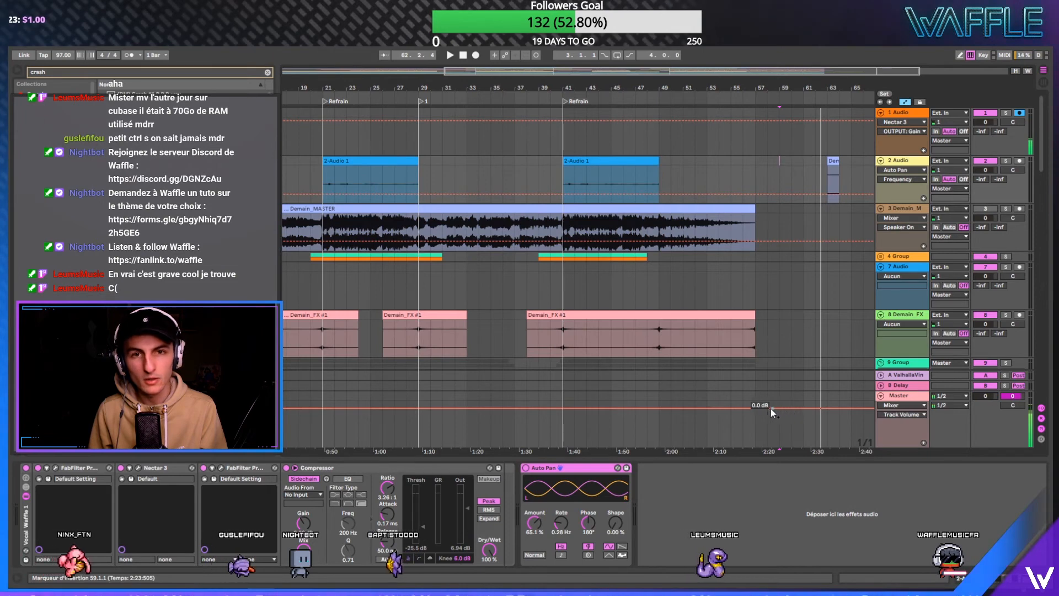
{"action": "left_click", "coordinate": [792, 407]}
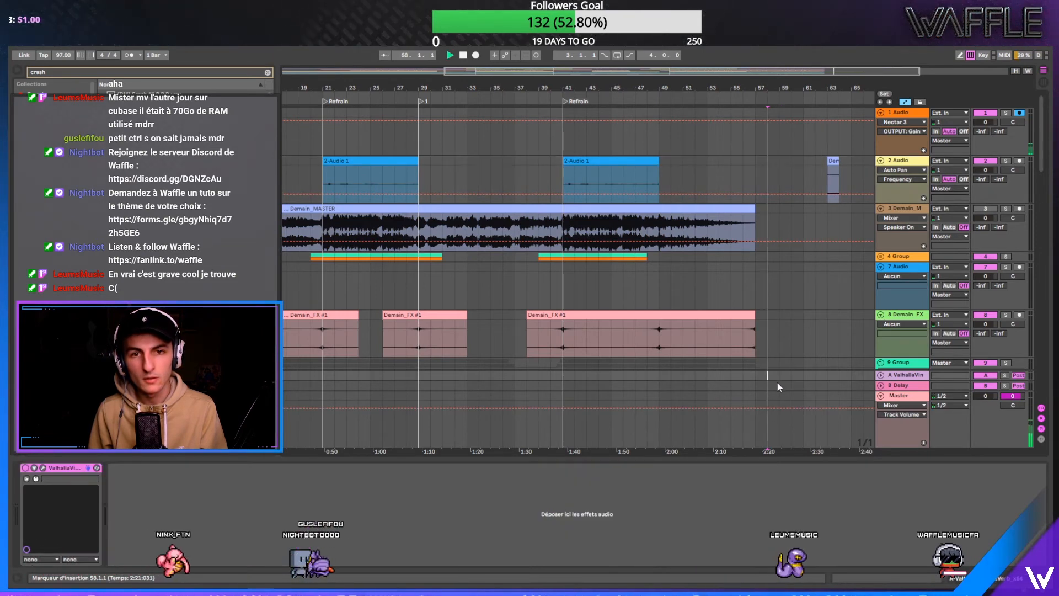
{"action": "key", "text": "space"}
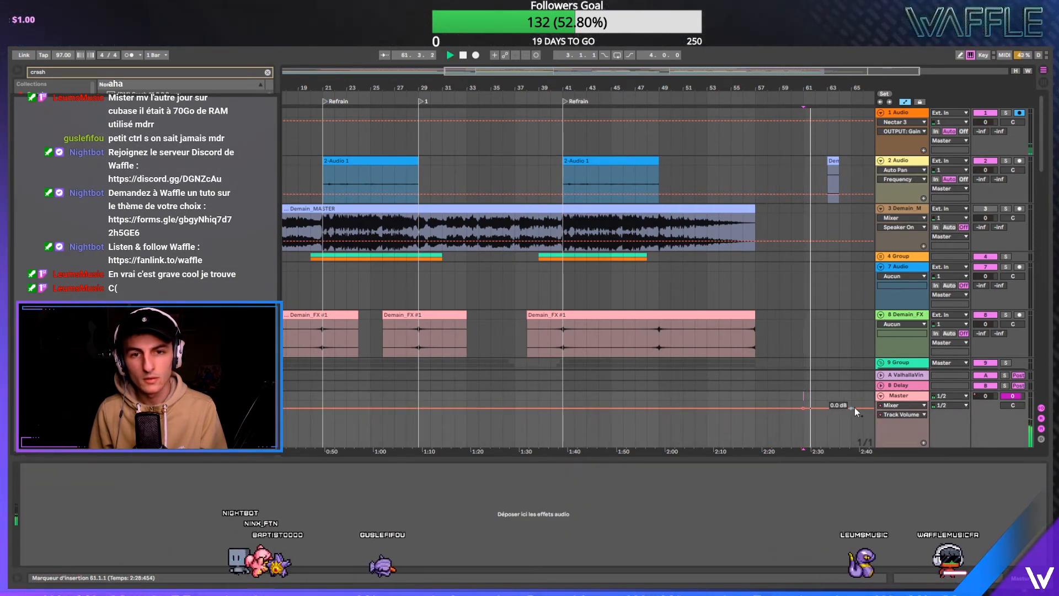
{"action": "left_click_drag", "start_coordinate": [845, 409], "coordinate": [851, 440]}
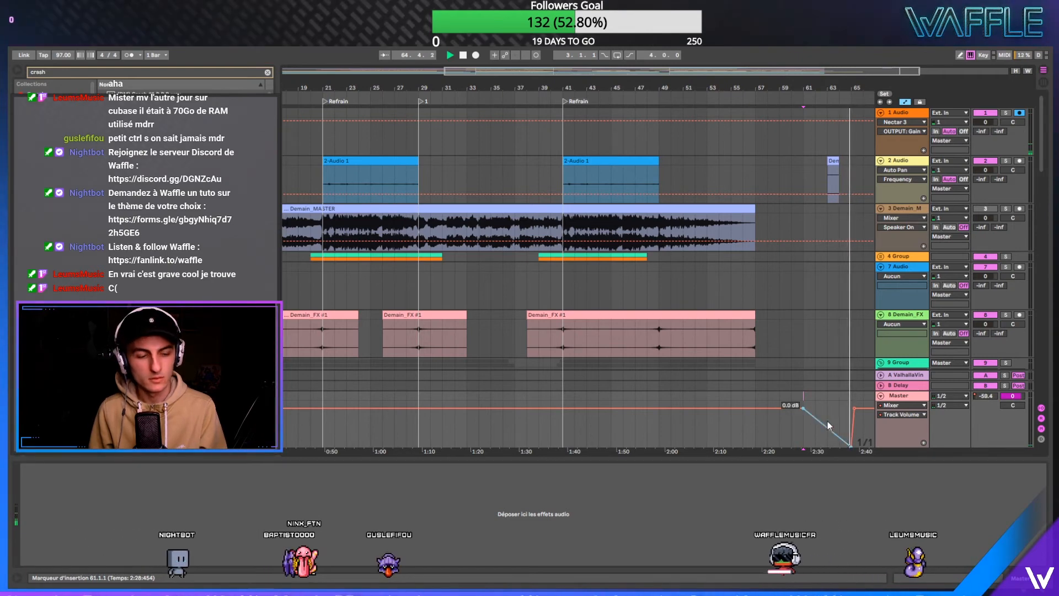
{"action": "left_click_drag", "start_coordinate": [828, 427], "coordinate": [827, 432]}
{"action": "left_click", "coordinate": [708, 151]}
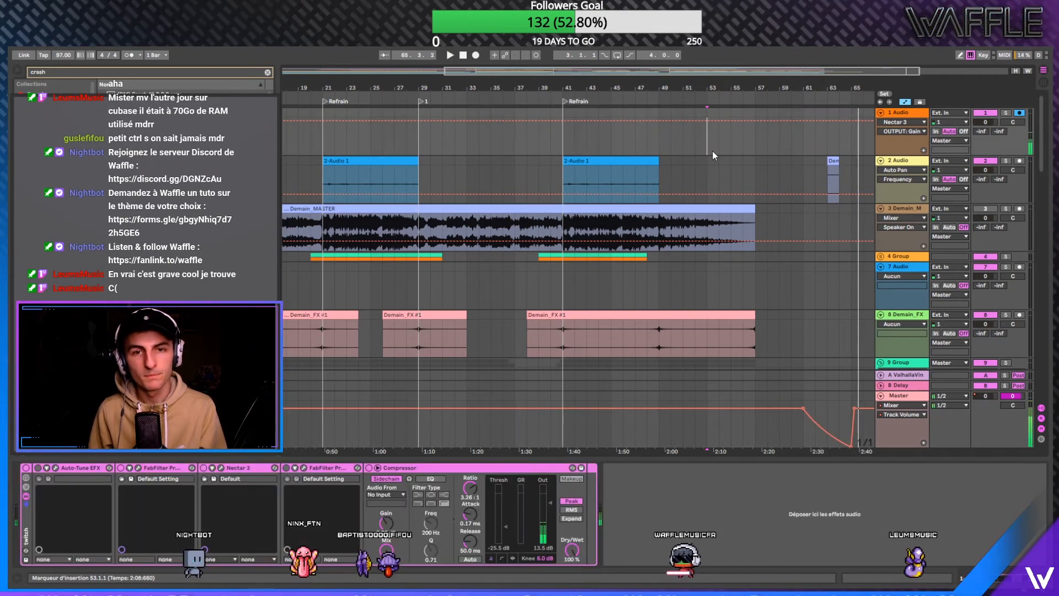
{"action": "left_click", "coordinate": [795, 408]}
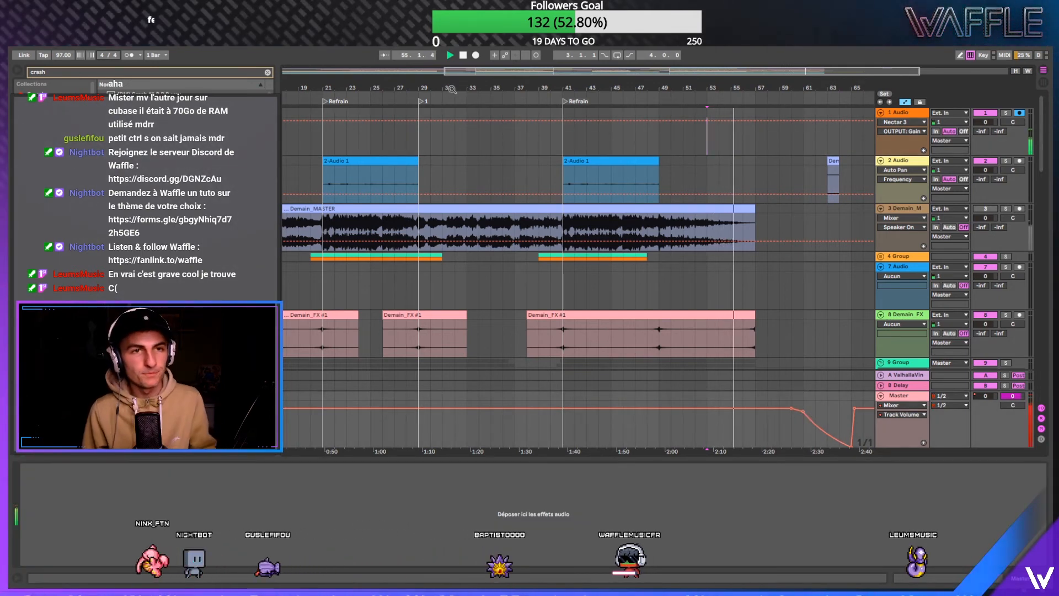
- Stop playback, return to the song's start and delete the 3 Demain_MASTER track
{"action": "left_click", "coordinate": [463, 55]}
{"action": "key", "text": "Home"}
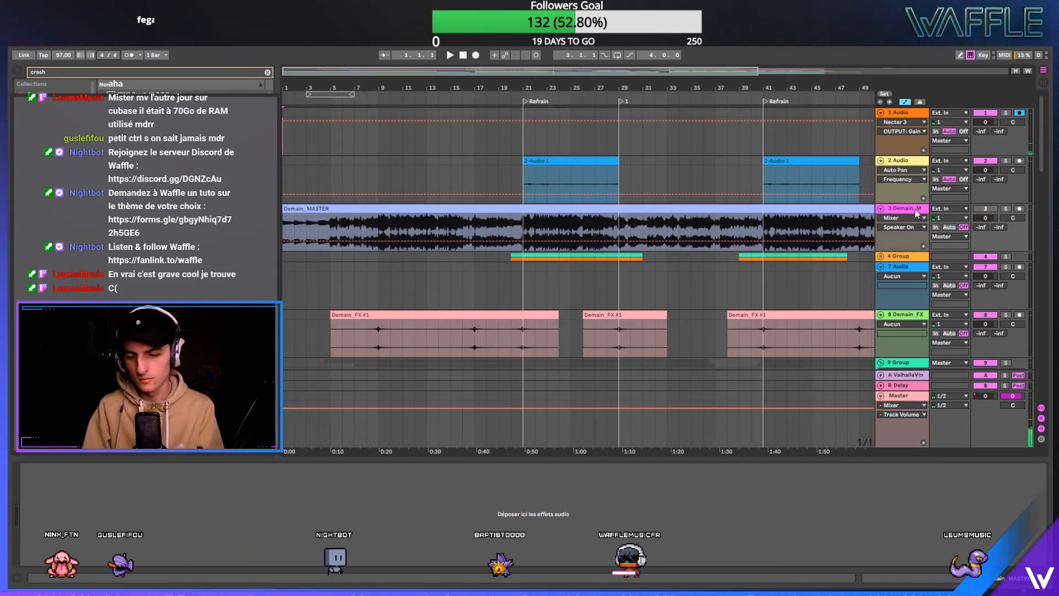
{"action": "key", "text": "Delete"}
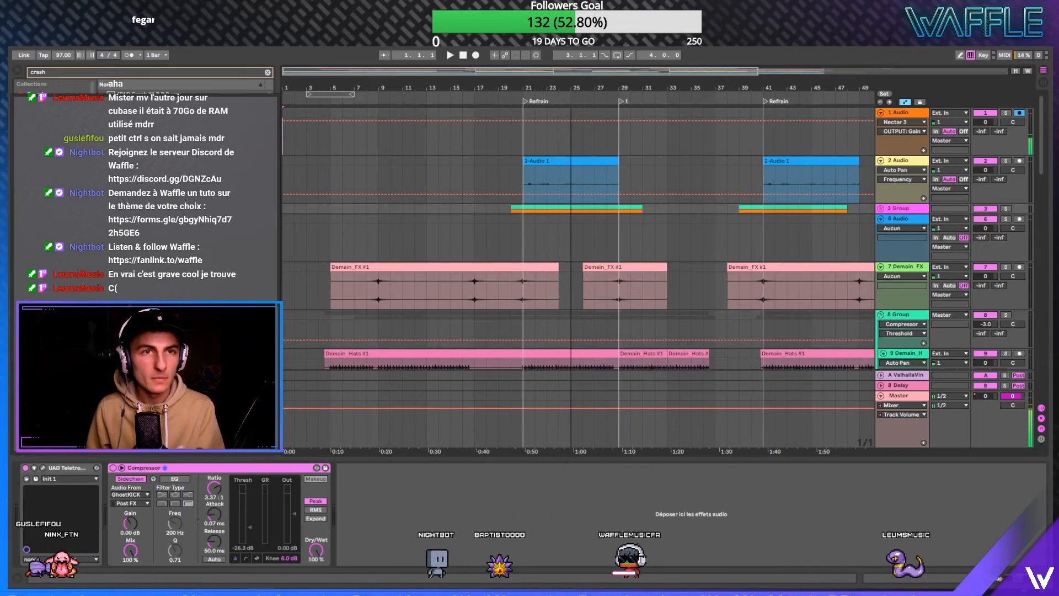
- Place the 01 FX Crash B sample on the empty 6 Audio track at the first refrain, bar 21, and audition it
{"action": "key", "text": "space"}
{"action": "scroll", "coordinate": [439, 210], "scroll_direction": "down", "scroll_amount": 4}
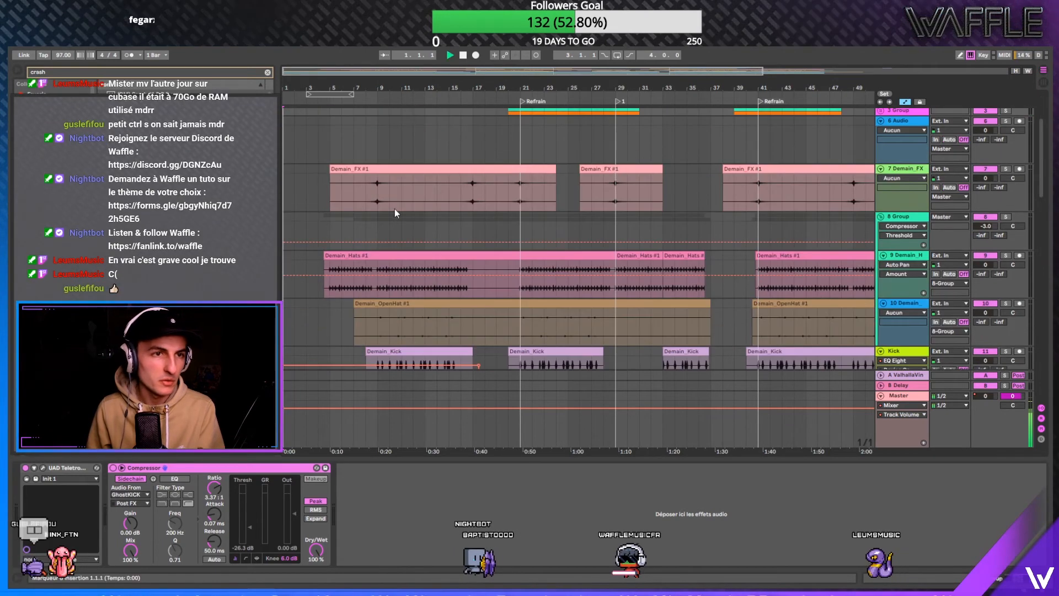
{"action": "left_click", "coordinate": [361, 194]}
{"action": "left_click_drag", "start_coordinate": [611, 88], "coordinate": [606, 74]}
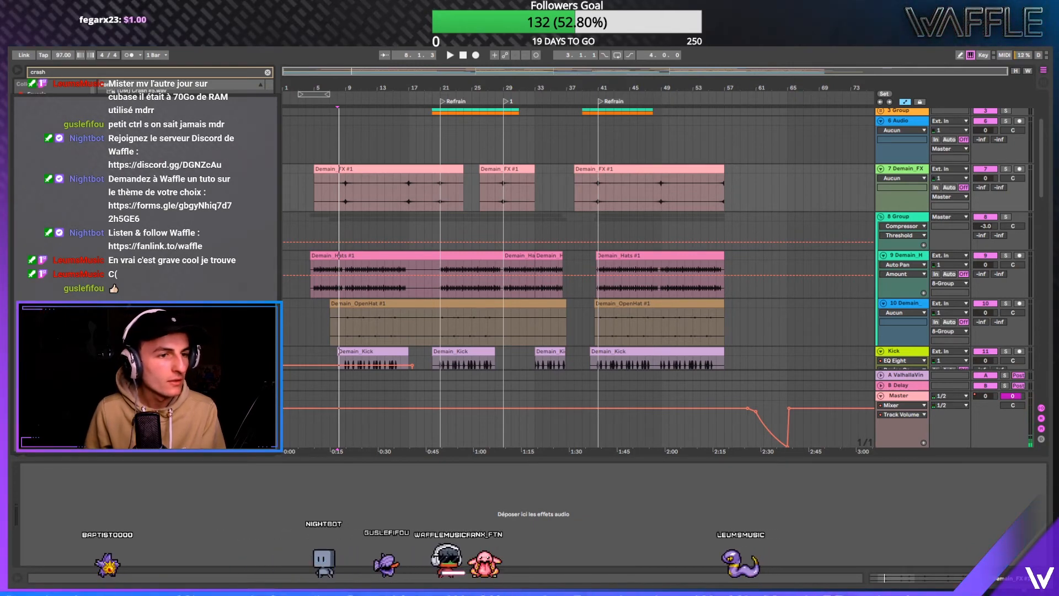
{"action": "left_click_drag", "start_coordinate": [138, 91], "coordinate": [454, 132]}
{"action": "key", "text": "space"}
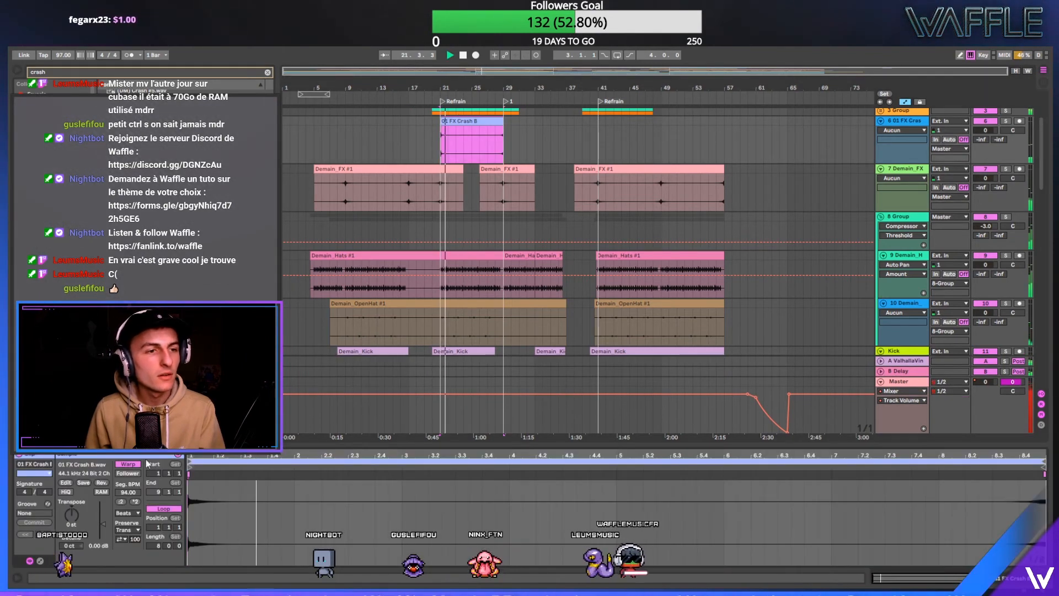
{"action": "key", "text": "space"}
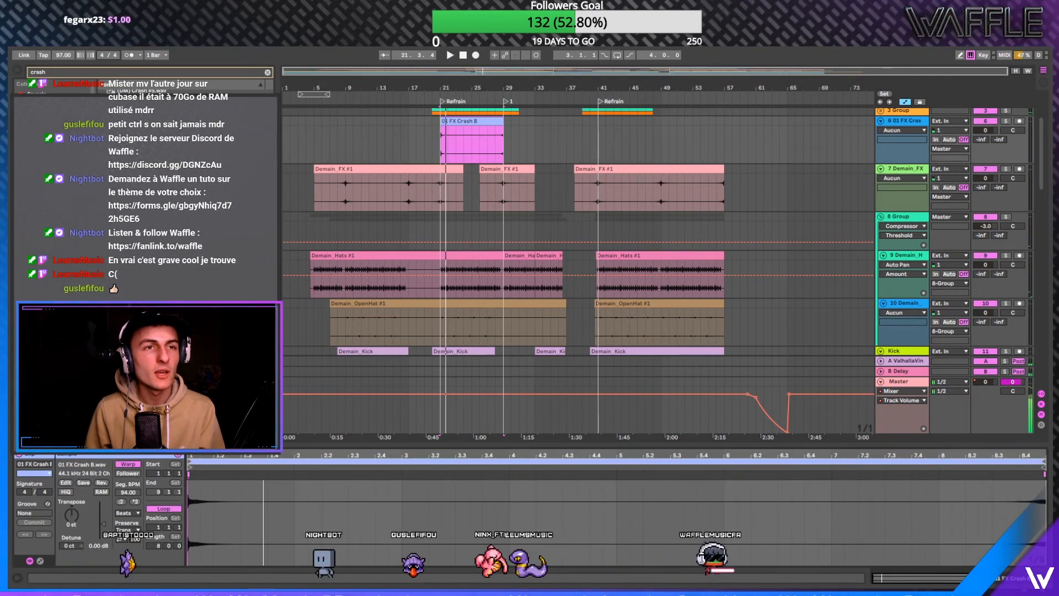
- Set the 01 FX Crash B track's volume to -3.5 dB and listen to the end of its clip from bar 28
{"action": "left_click_drag", "start_coordinate": [497, 83], "coordinate": [497, 83]}
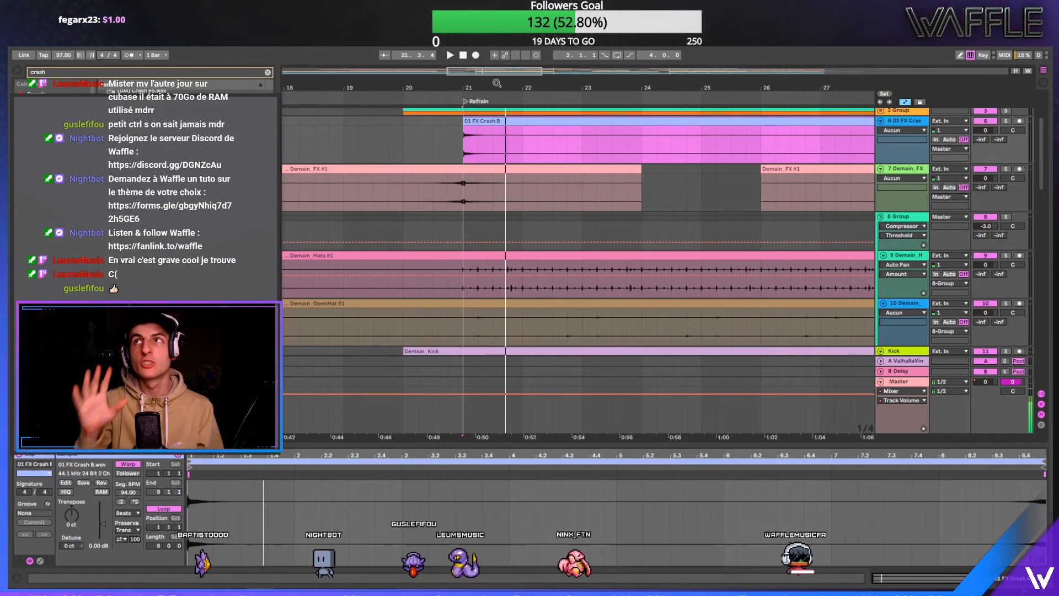
{"action": "key", "text": "minus"}
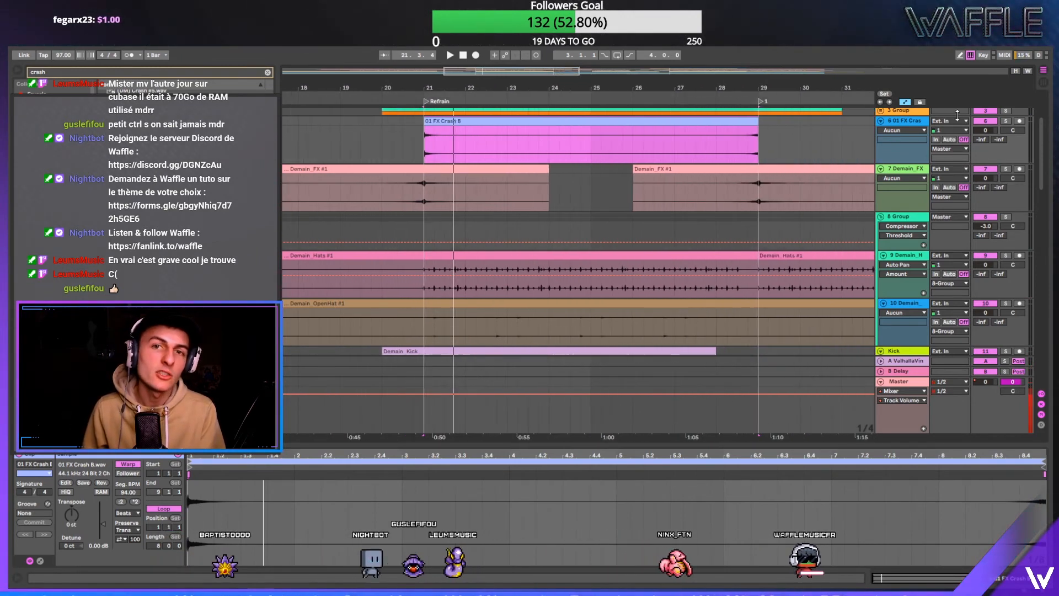
{"action": "key", "text": "minus"}
{"action": "key", "text": "minus"}
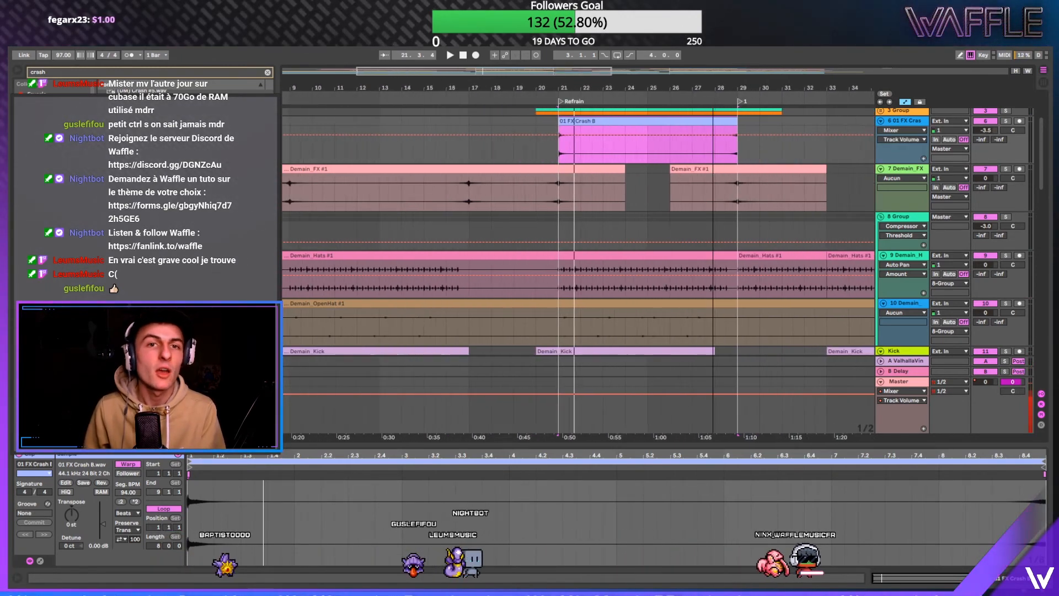
{"action": "left_click", "coordinate": [634, 148]}
{"action": "key", "text": "space"}
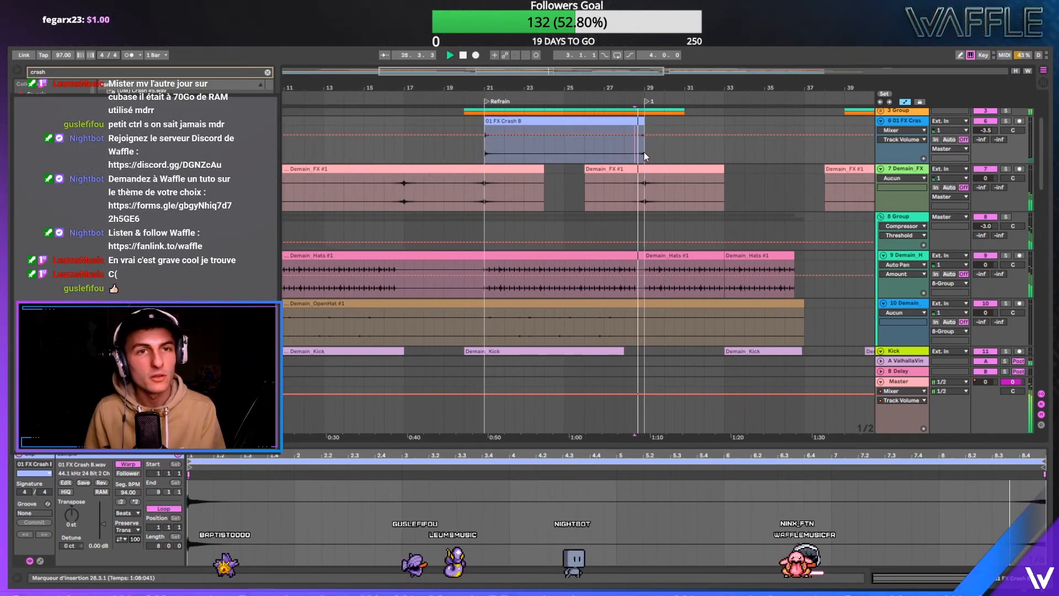
- Copy the 01 FX Crash B clip to the start of the second refrain at bar 41
{"action": "key", "text": "minus"}
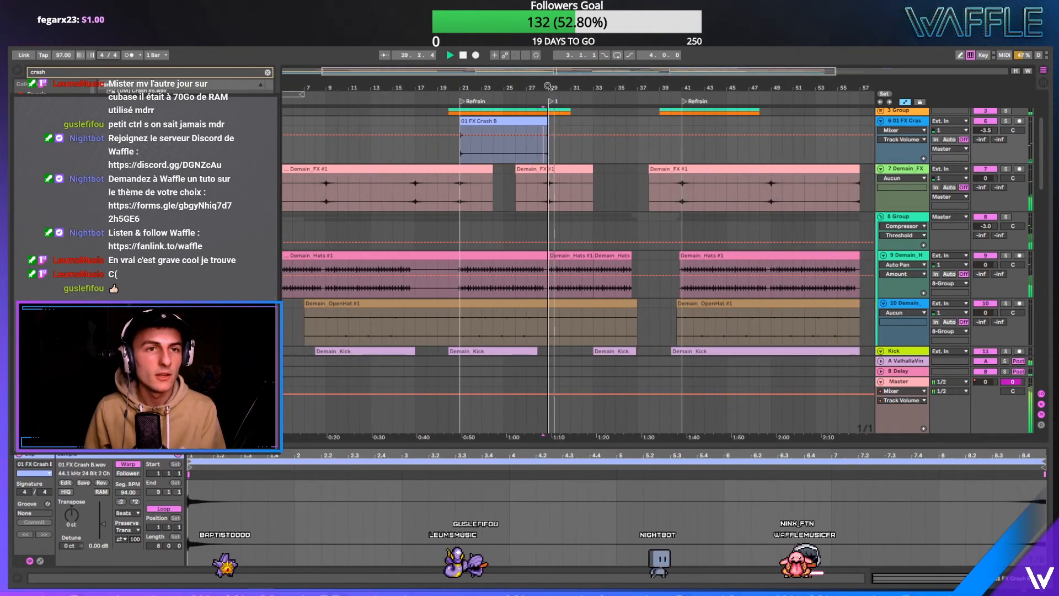
{"action": "left_click_drag", "start_coordinate": [504, 134], "coordinate": [728, 134]}
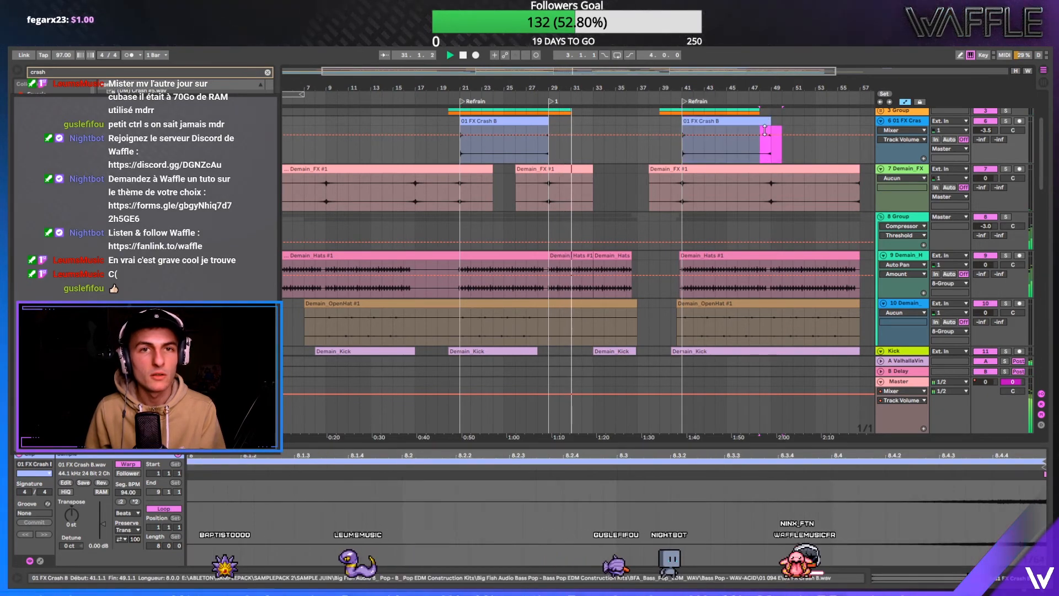
- Copy the tail of the second 01 FX Crash B clip directly before bar 41, trim it to start at 40.3.1 and fade it in
{"action": "left_click", "coordinate": [765, 121]}
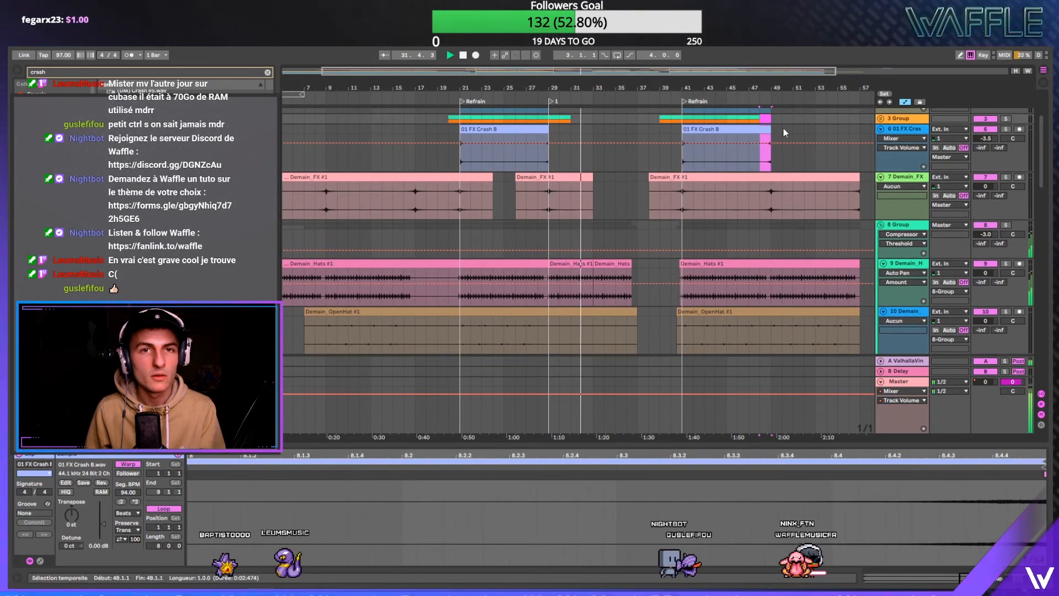
{"action": "key", "text": "shift+Right"}
{"action": "key", "text": "shift+Left"}
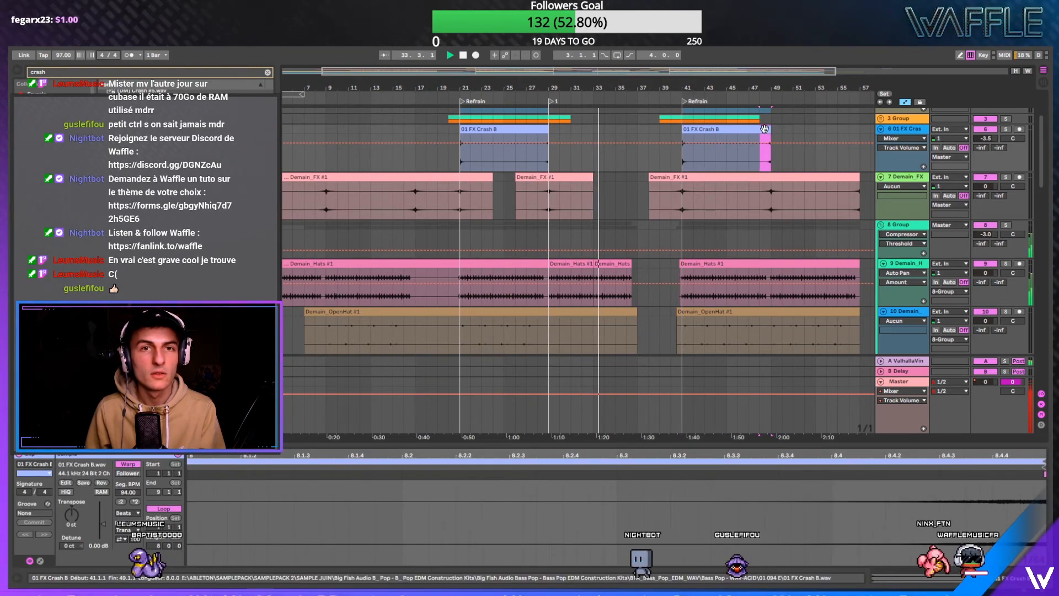
{"action": "left_click_drag", "start_coordinate": [766, 130], "coordinate": [679, 146]}
{"action": "left_click_drag", "start_coordinate": [100, 510], "coordinate": [101, 526]}
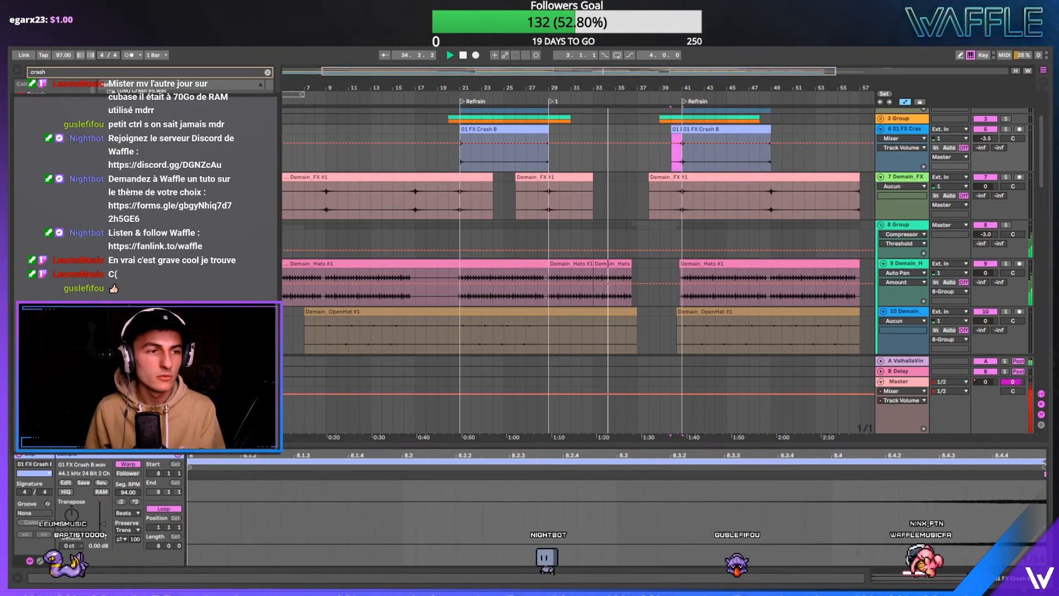
{"action": "left_click_drag", "start_coordinate": [675, 88], "coordinate": [632, 135]}
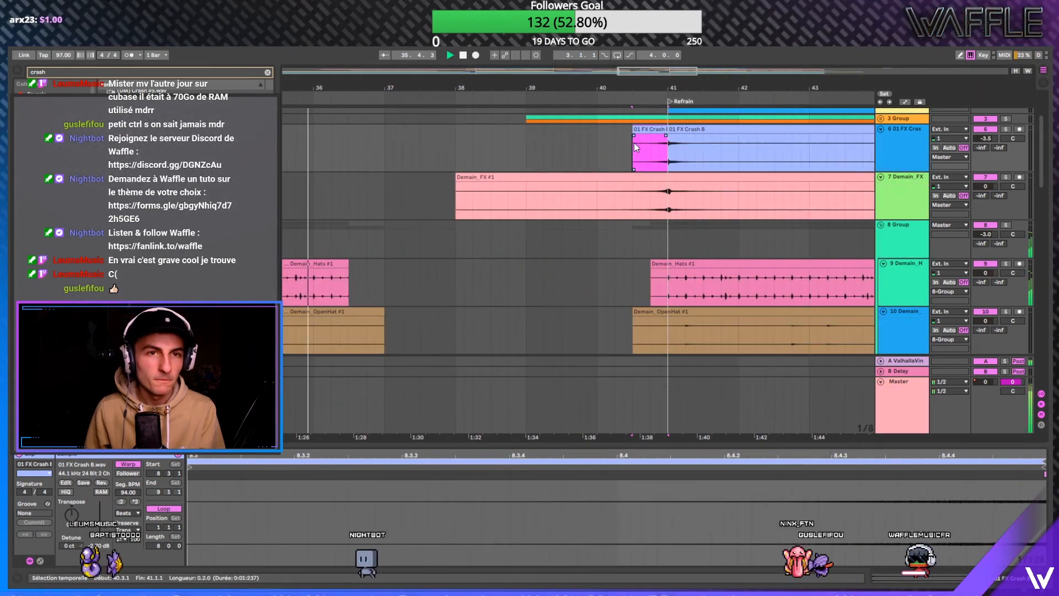
{"action": "left_click", "coordinate": [622, 142]}
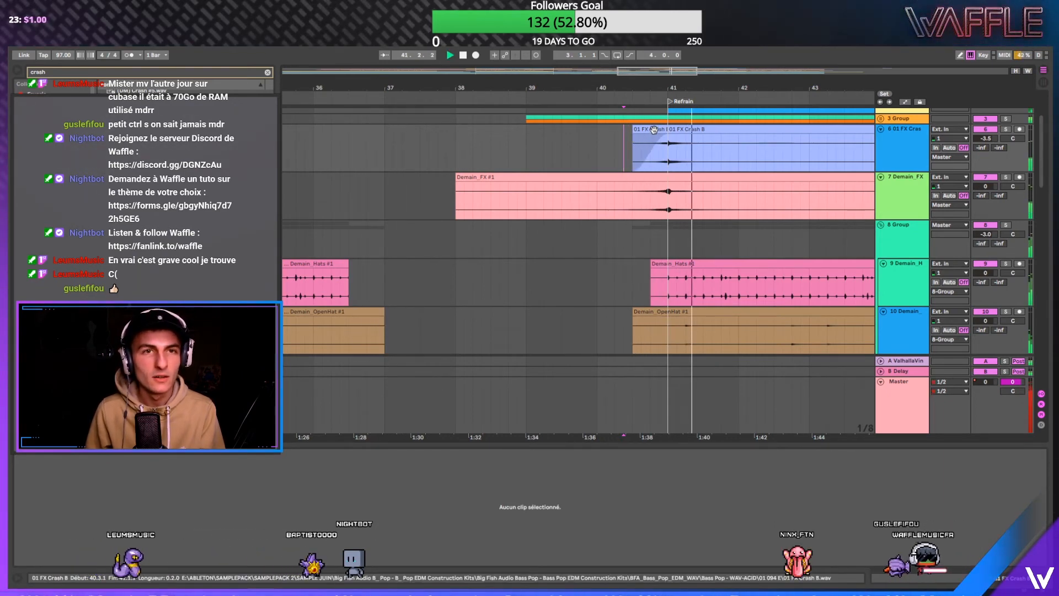
{"action": "mouse_move", "coordinate": [667, 87]}
{"action": "left_mouse_down"}
{"action": "mouse_move", "coordinate": [533, 83]}
{"action": "mouse_move", "coordinate": [534, 52]}
{"action": "left_mouse_up"}
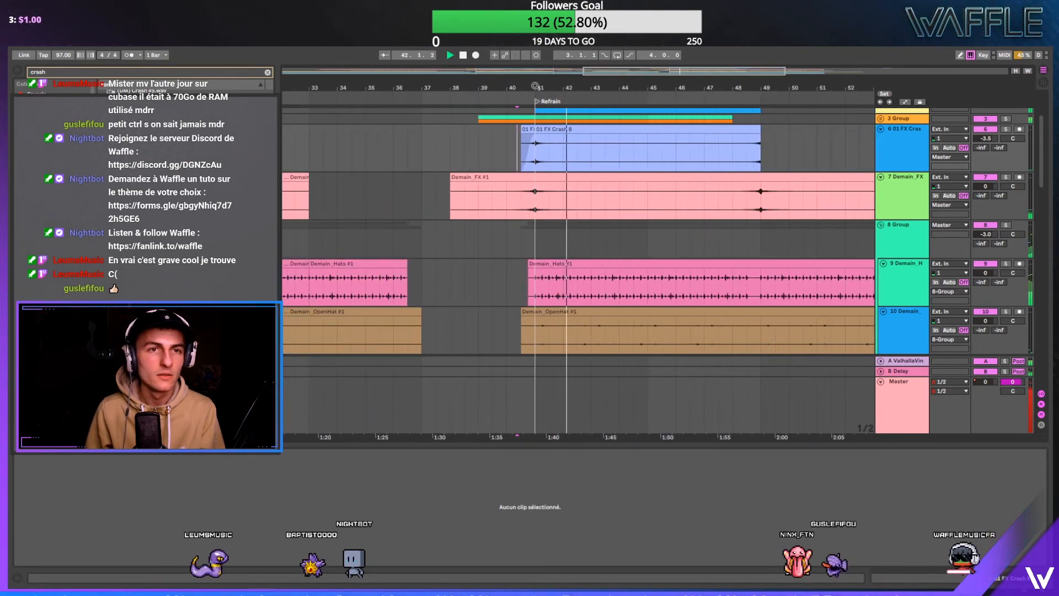
- Copy the crash's first two bars from bar 41 to bar 45 and its half-bar tail to 44.3.1
{"action": "left_click", "coordinate": [591, 154]}
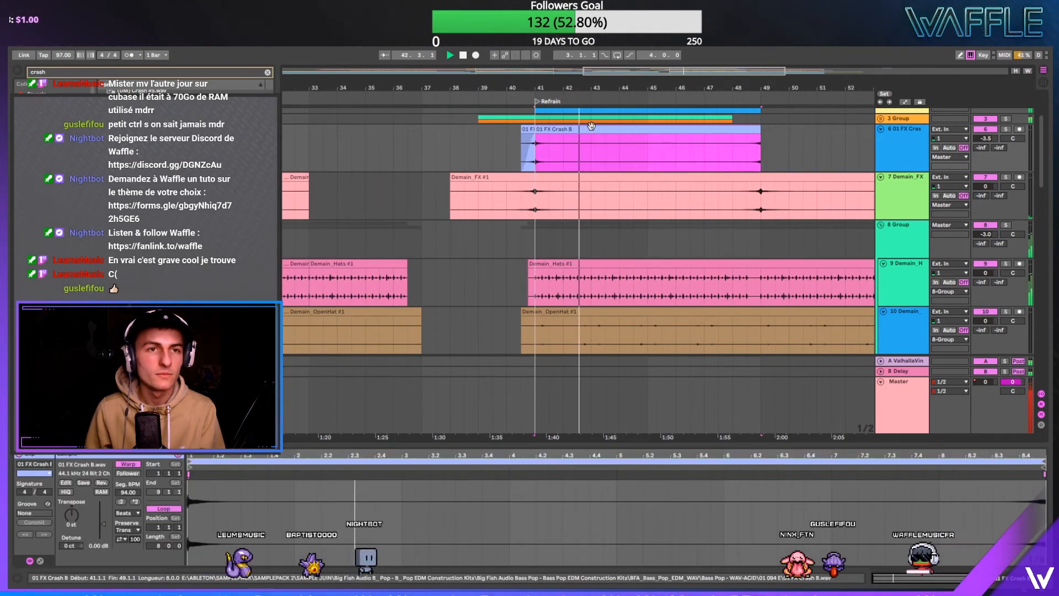
{"action": "left_click", "coordinate": [590, 157], "text": "shift"}
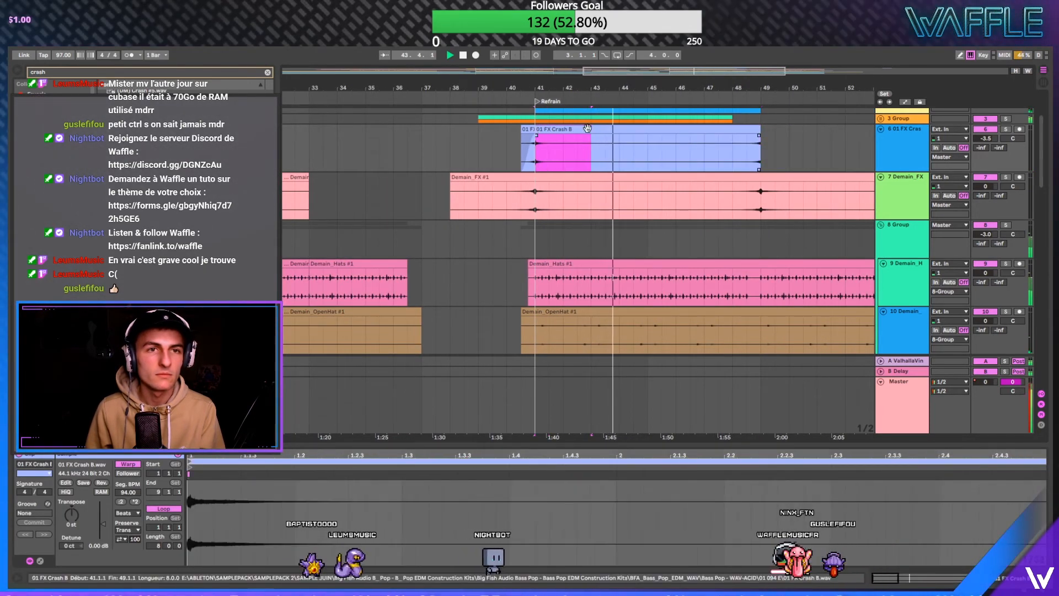
{"action": "left_click_drag", "start_coordinate": [587, 128], "coordinate": [680, 137]}
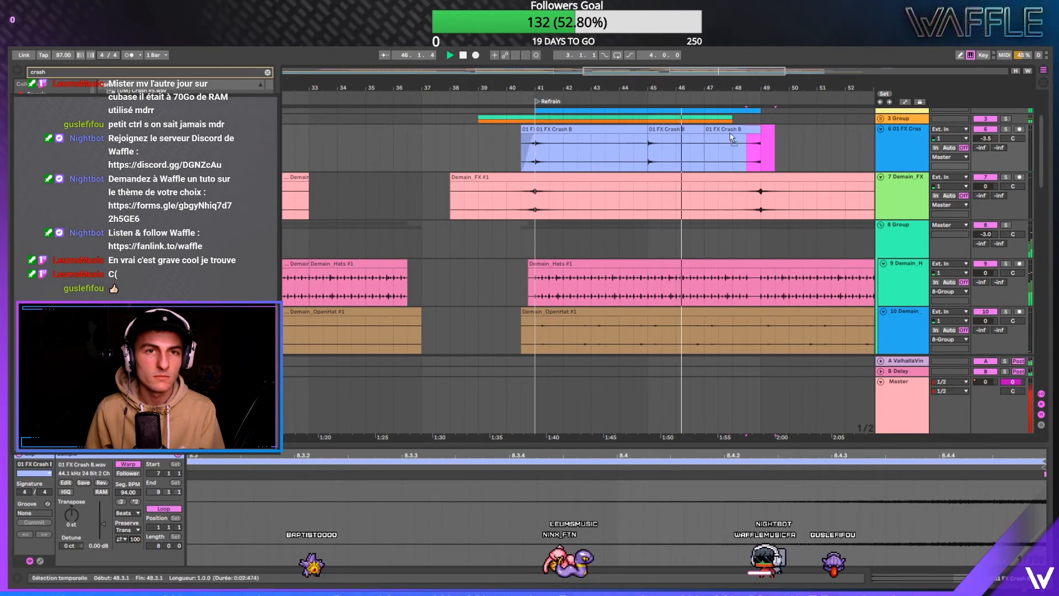
{"action": "left_click_drag", "start_coordinate": [754, 131], "coordinate": [645, 133]}
- Replace the crash between bars 45 and 47 with a copy of the crash's beginning at 45.3.1, extended to 47.1.1
{"action": "left_click", "coordinate": [658, 130]}
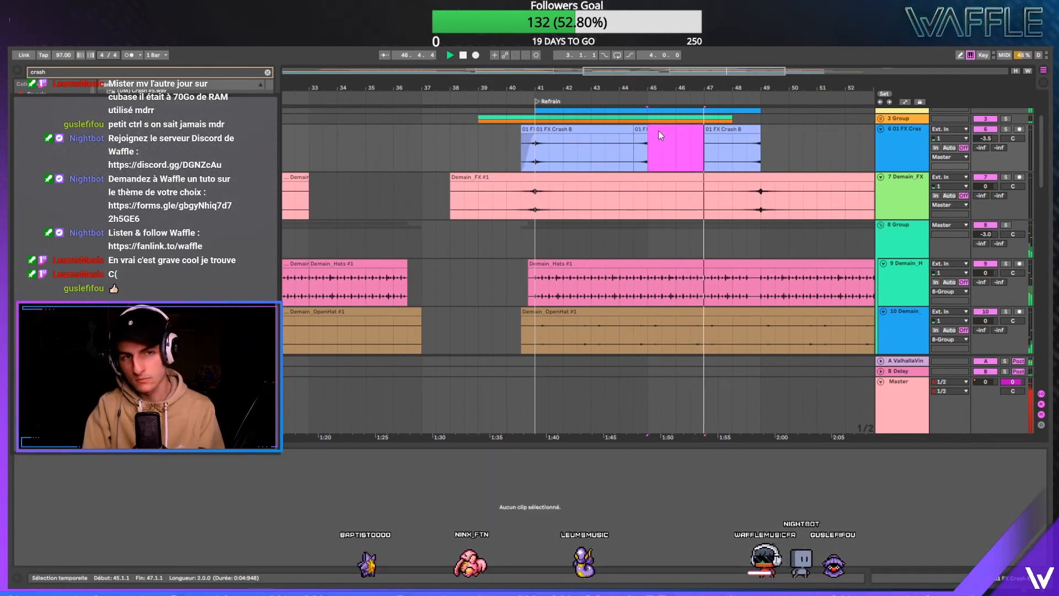
{"action": "key", "text": "Delete"}
{"action": "left_click", "coordinate": [635, 139]}
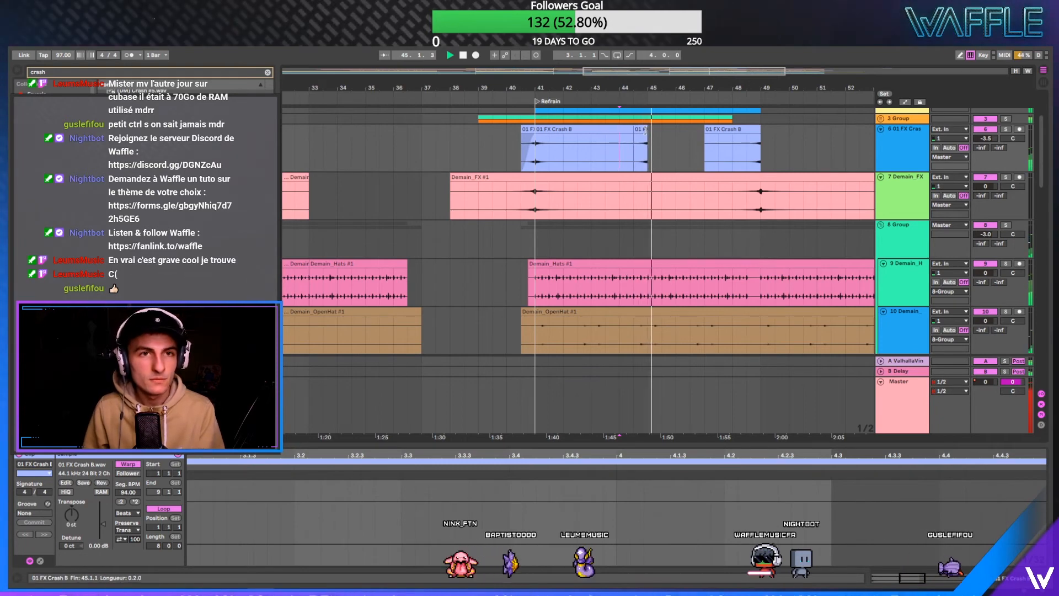
{"action": "left_click", "coordinate": [661, 141]}
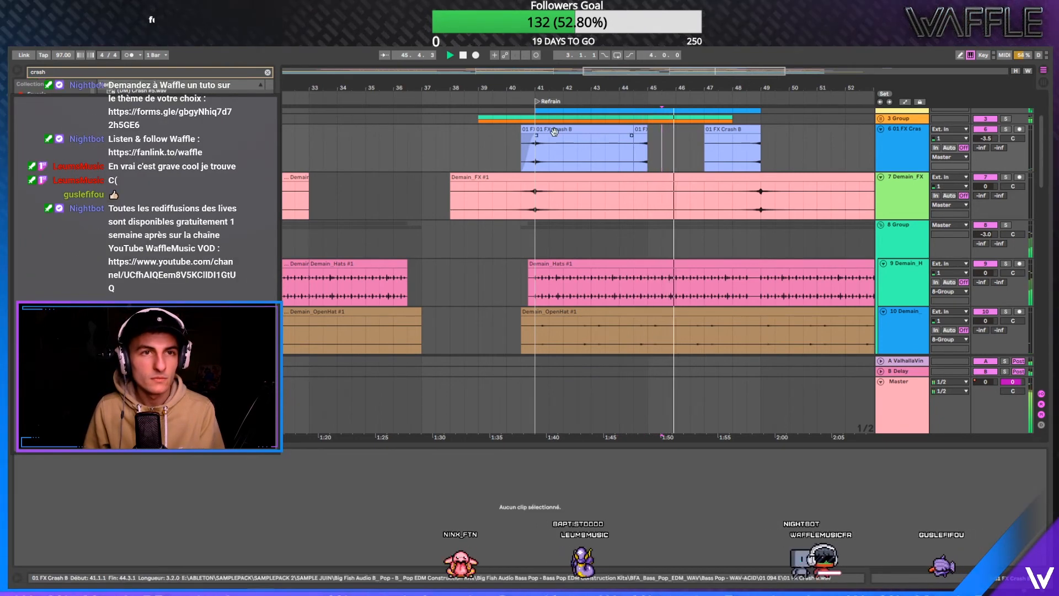
{"action": "left_click", "coordinate": [640, 146]}
{"action": "left_click_drag", "start_coordinate": [678, 135], "coordinate": [668, 144]}
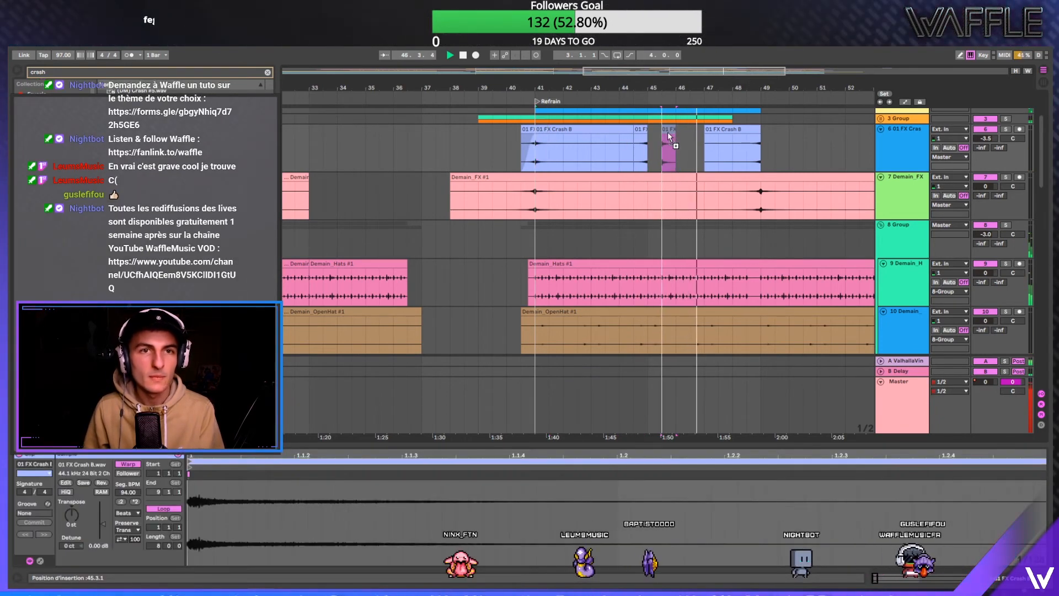
{"action": "left_click", "coordinate": [649, 156]}
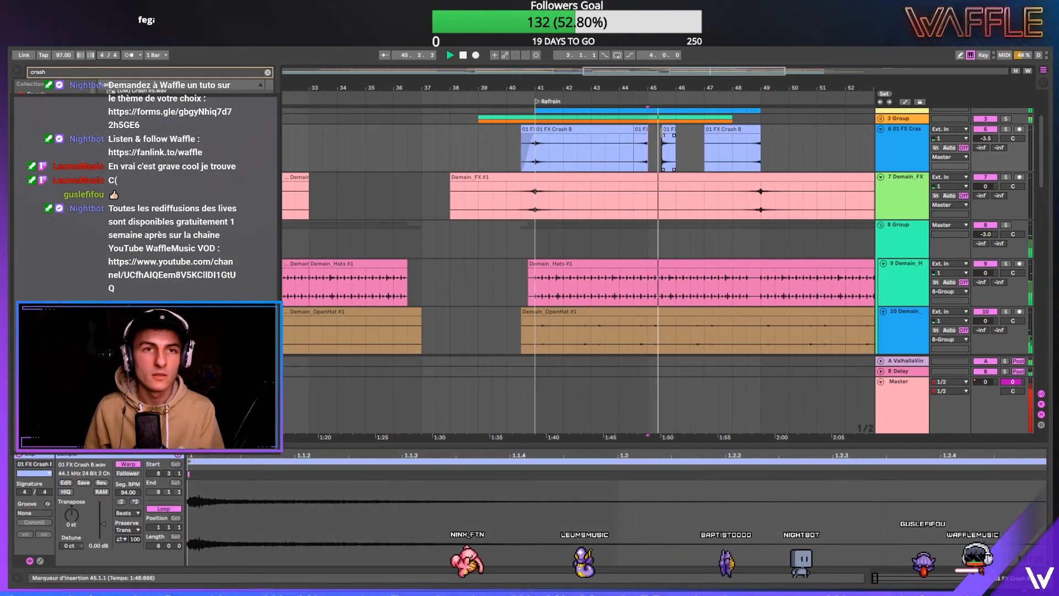
{"action": "left_click_drag", "start_coordinate": [675, 130], "coordinate": [704, 132]}
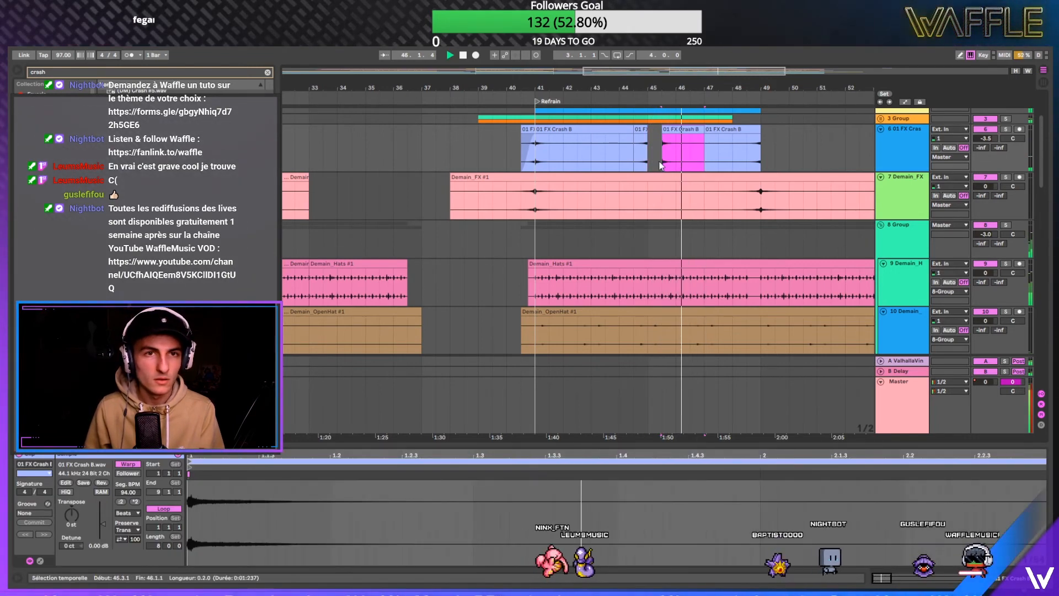
- Copy the Demain_FX #1 hit from bar 41 to 45.3.1 on its track and audition the transition from 44.3.1
{"action": "left_click", "coordinate": [662, 165]}
{"action": "key", "text": "space"}
{"action": "key", "text": "space"}
{"action": "key", "text": "space"}
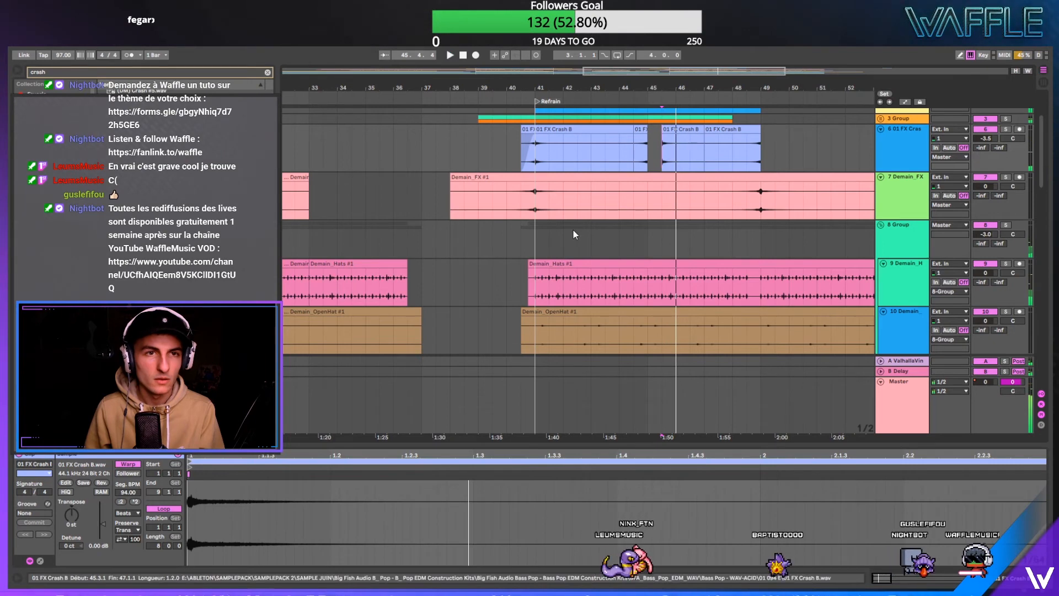
{"action": "left_click_drag", "start_coordinate": [536, 207], "coordinate": [662, 183]}
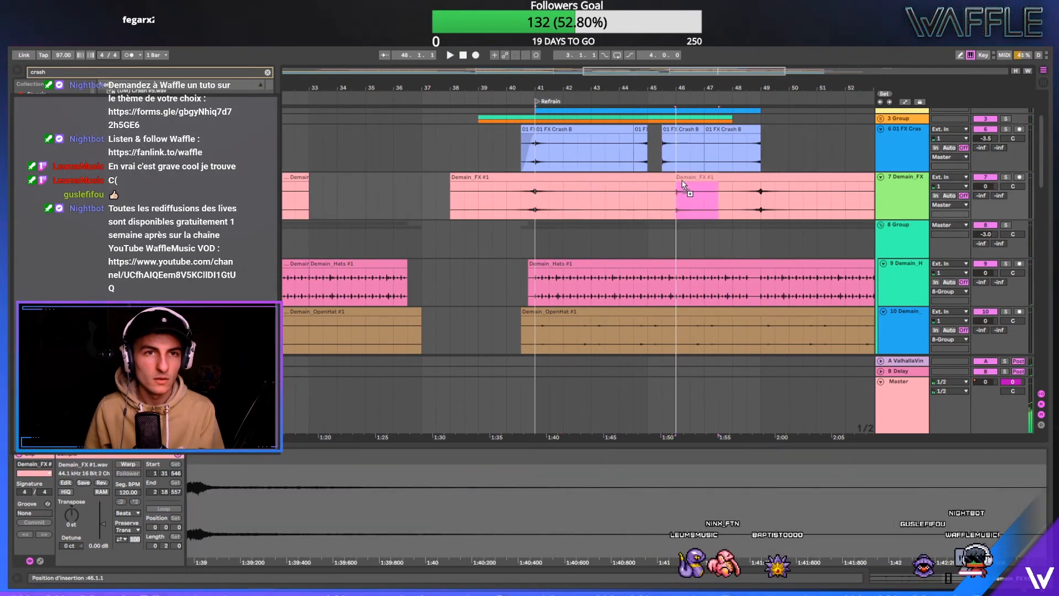
{"action": "key", "text": "space"}
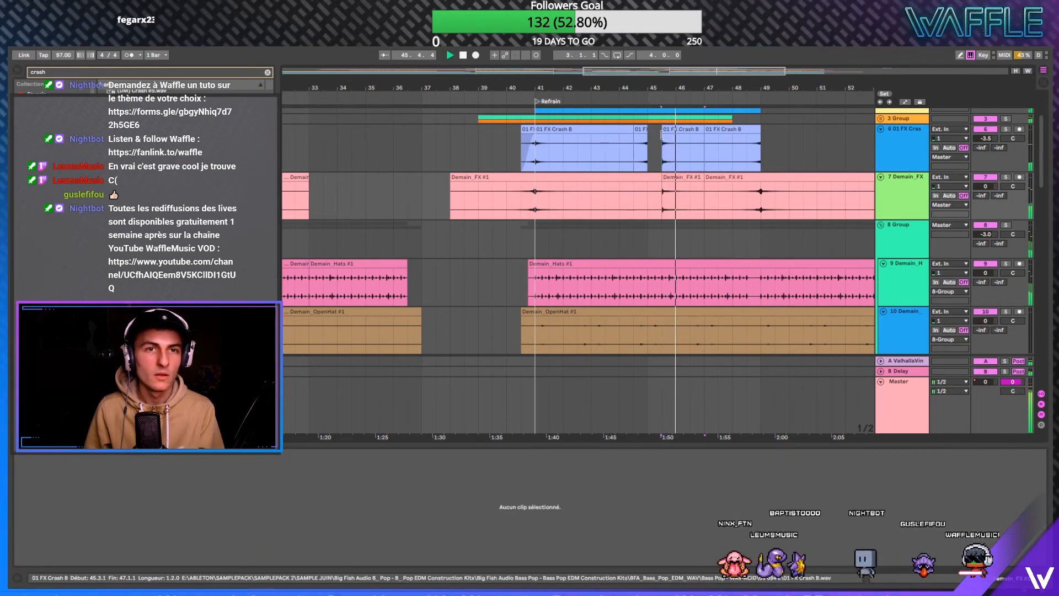
{"action": "left_click", "coordinate": [629, 156]}
{"action": "key", "text": "space"}
{"action": "key", "text": "space"}
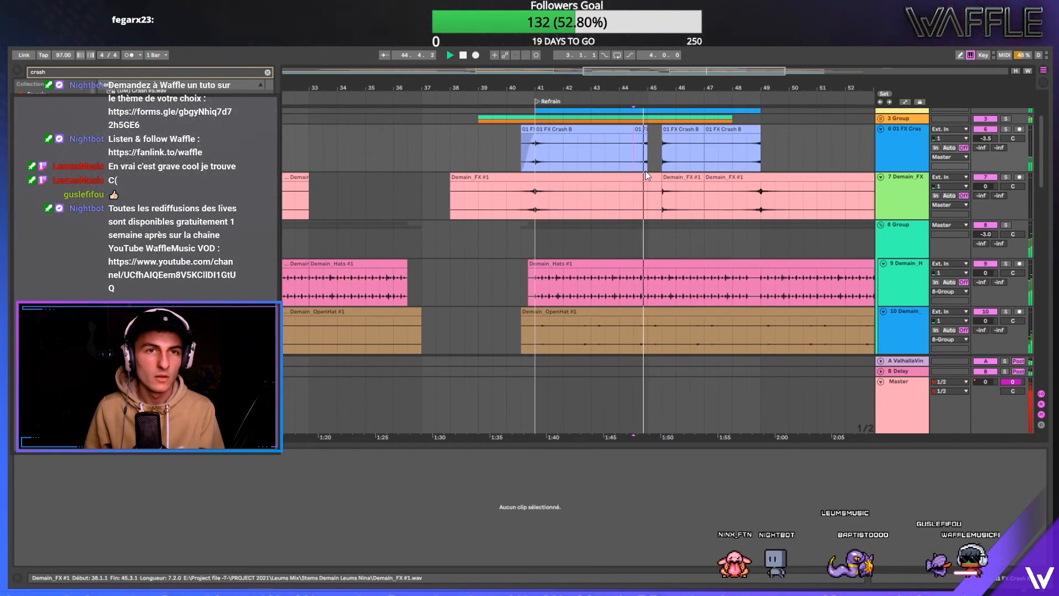
- Lower the crash tail before bar 41 to -4.62 dB and copy it before bar 45, starting at 44.1.1 with a fade-in
{"action": "left_click", "coordinate": [634, 128]}
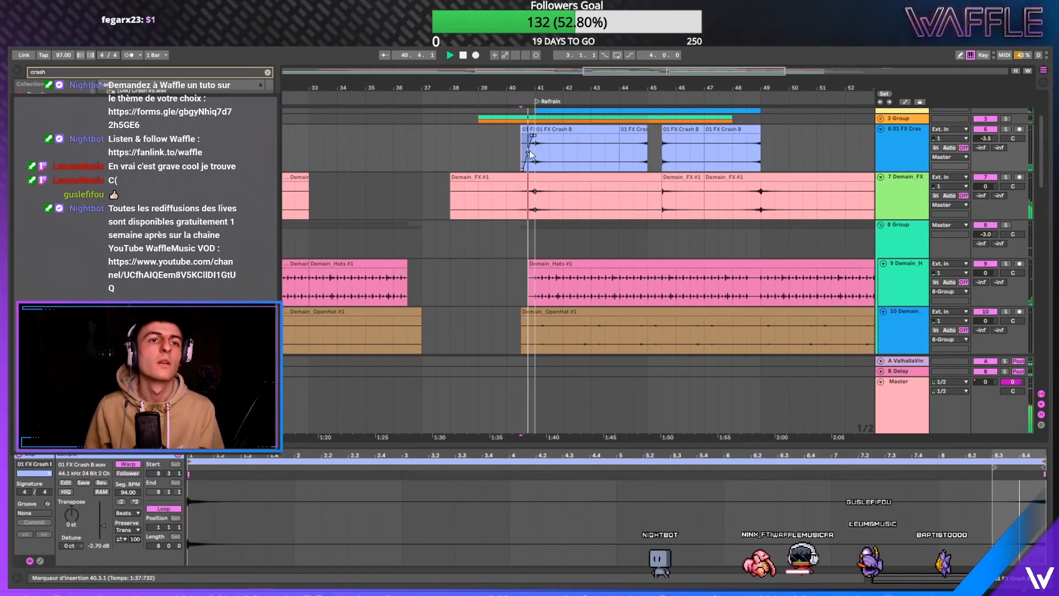
{"action": "left_click", "coordinate": [527, 133]}
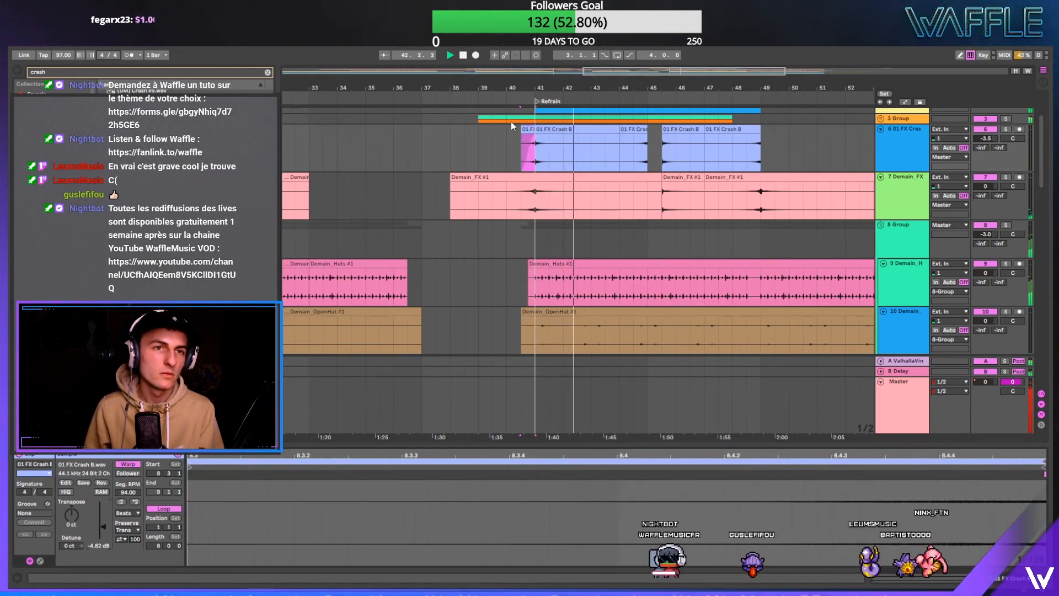
{"action": "left_click", "coordinate": [633, 141]}
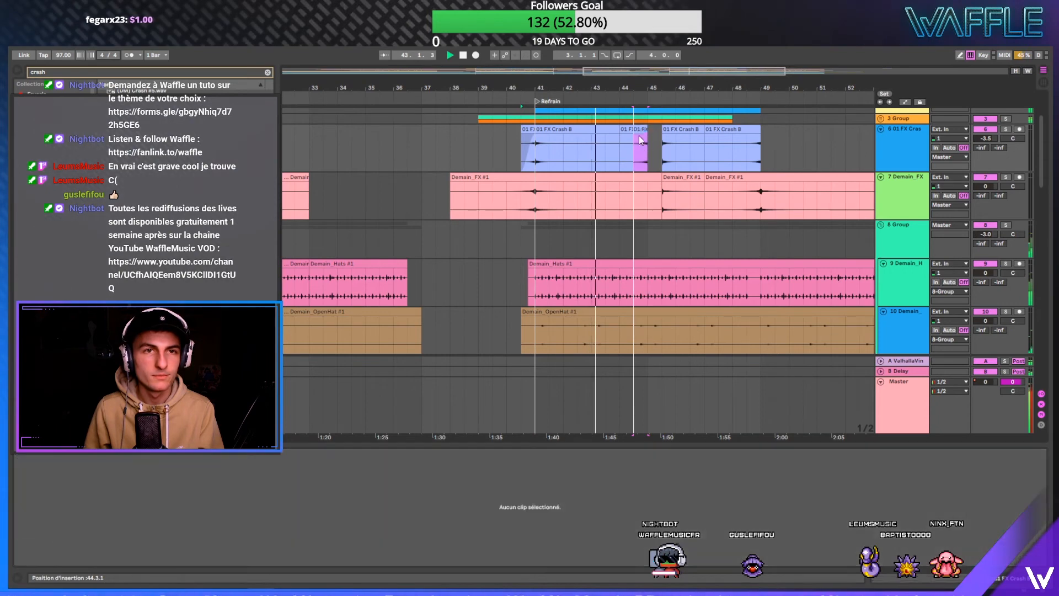
{"action": "left_click_drag", "start_coordinate": [633, 136], "coordinate": [646, 136]}
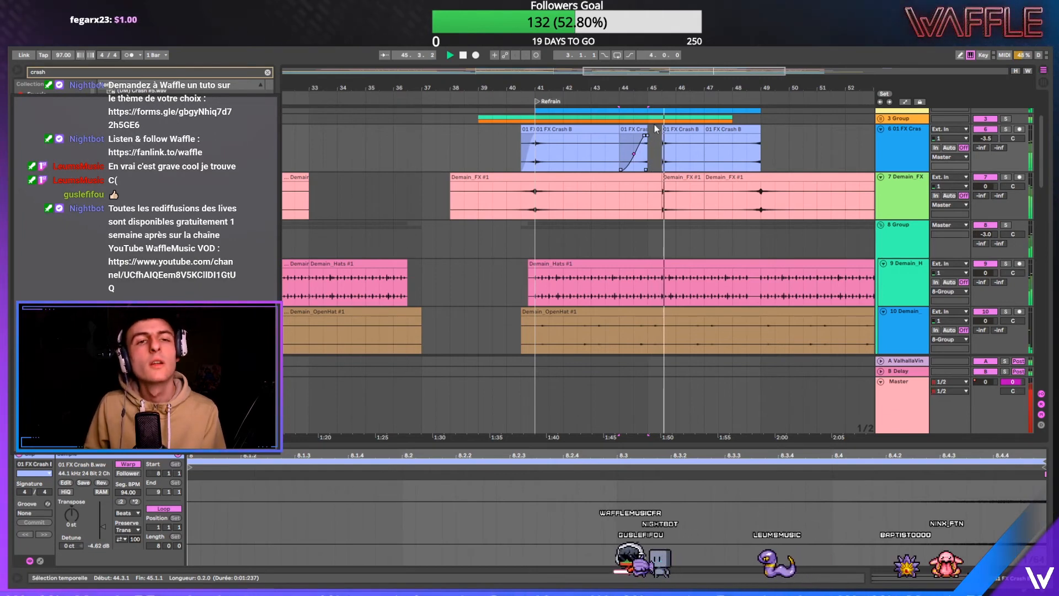
- Delete the 01 FX Crash B clip from 45.3.1 to 47.1.1 and place a copy of the bar 41 crash at 49.3.1
{"action": "left_click", "coordinate": [672, 134]}
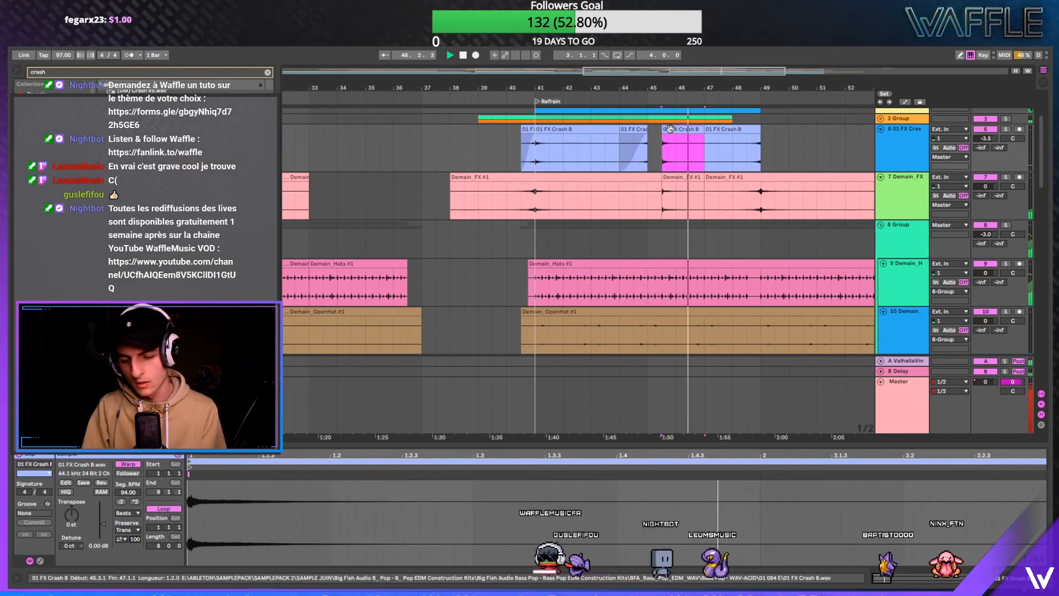
{"action": "key", "text": "Delete"}
{"action": "scroll", "coordinate": [551, 133], "scroll_direction": "right", "scroll_amount": 4}
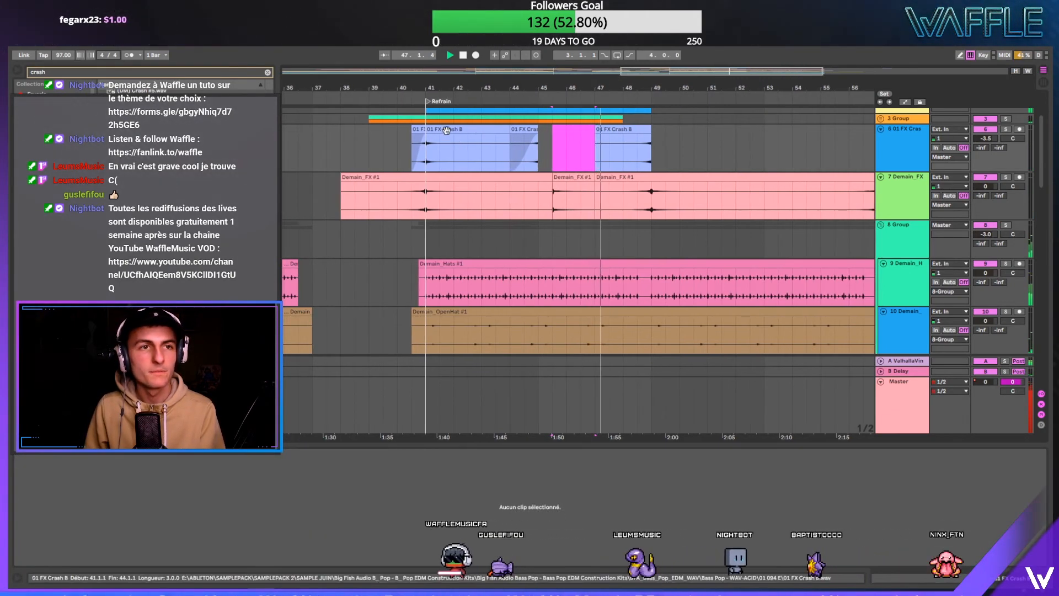
{"action": "left_click_drag", "start_coordinate": [424, 134], "coordinate": [671, 131]}
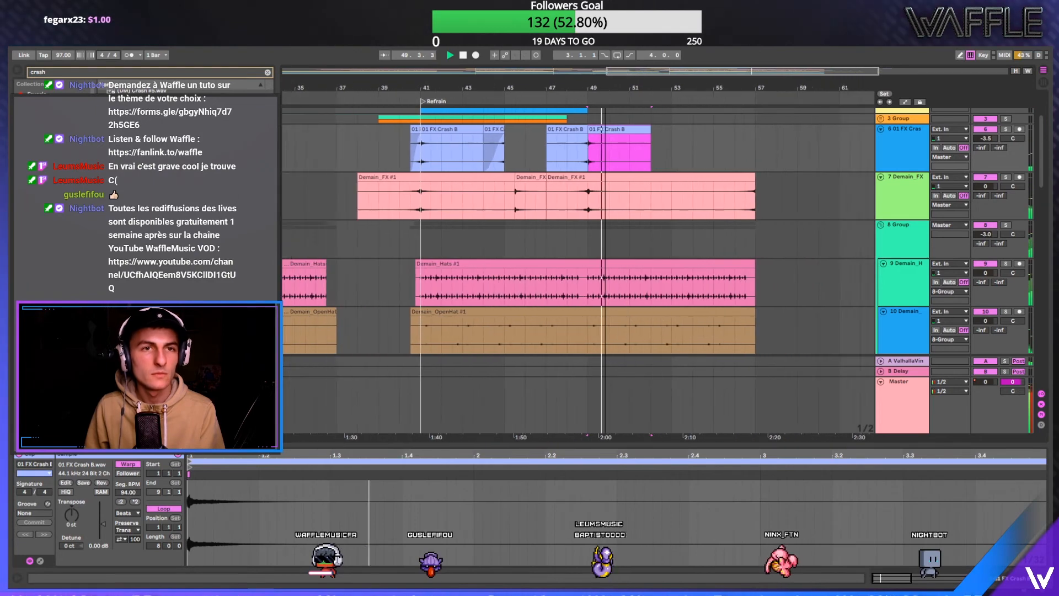
{"action": "left_click_drag", "start_coordinate": [606, 130], "coordinate": [621, 130]}
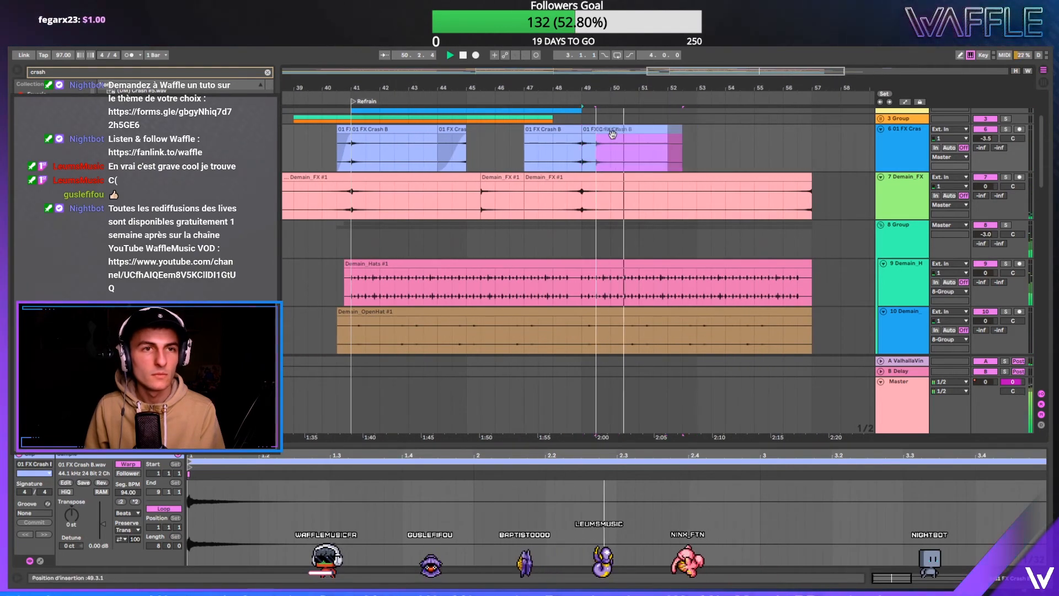
- Move the Demain_FX #1 hit from bar 49 to 49.3.1 and extend its clip to 52.3.1
{"action": "left_click_drag", "start_coordinate": [582, 200], "coordinate": [611, 183]}
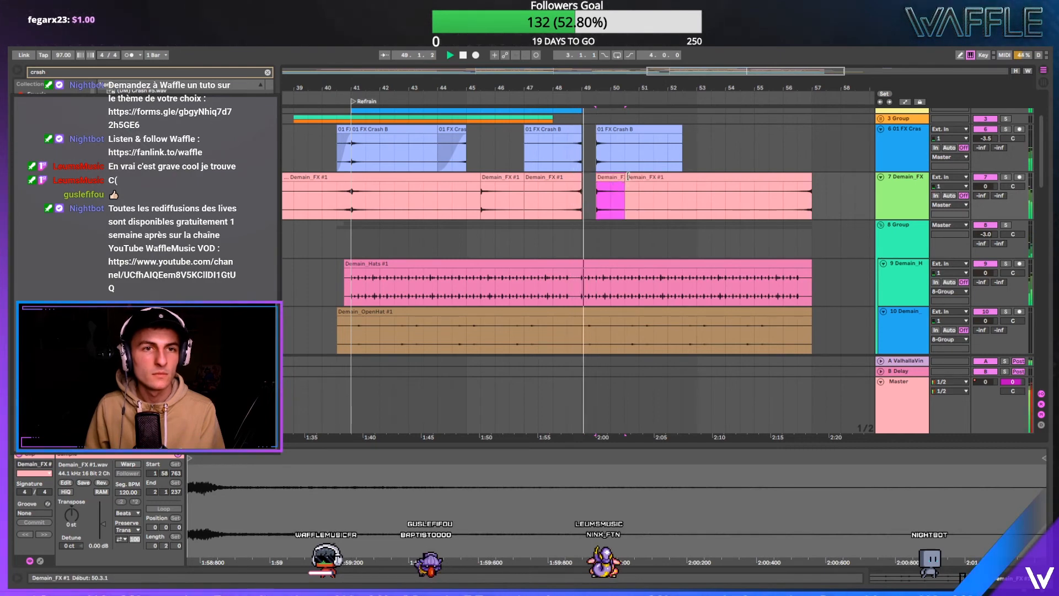
{"action": "left_click_drag", "start_coordinate": [592, 84], "coordinate": [591, 99]}
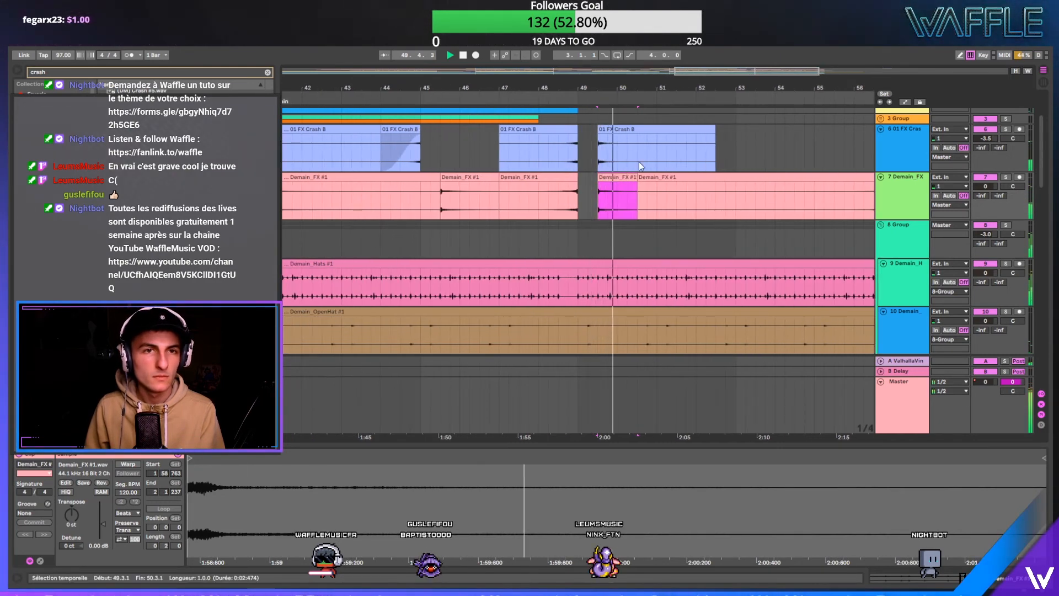
{"action": "left_click_drag", "start_coordinate": [634, 177], "coordinate": [717, 177]}
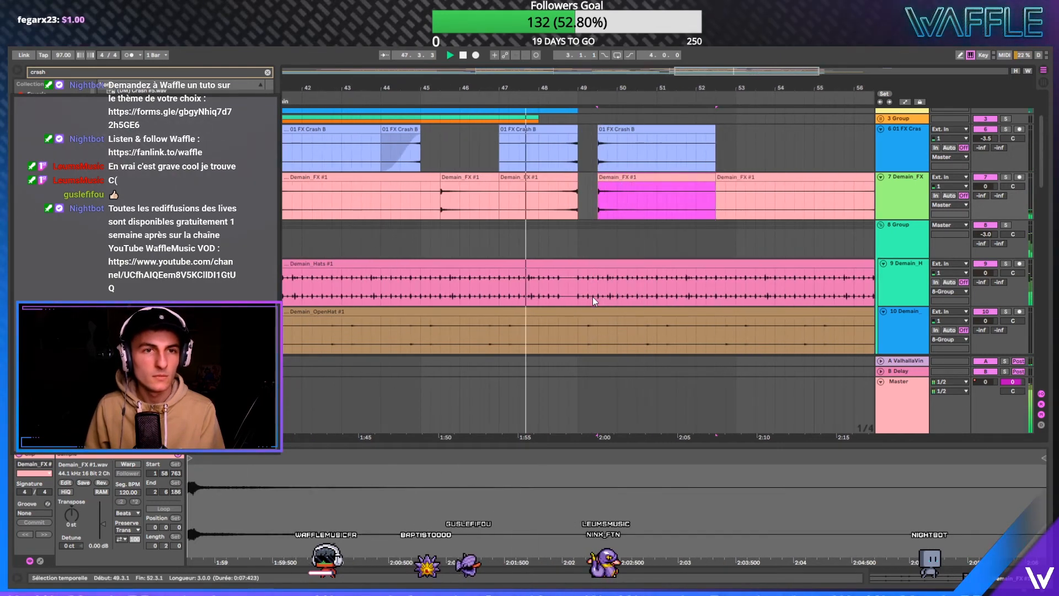
- Delete the Demain_Hats and Demain_OpenHat audio from 49.1.1 to 49.3.1 and check the remaining tracks around that gap
{"action": "left_click_drag", "start_coordinate": [578, 233], "coordinate": [592, 227]}
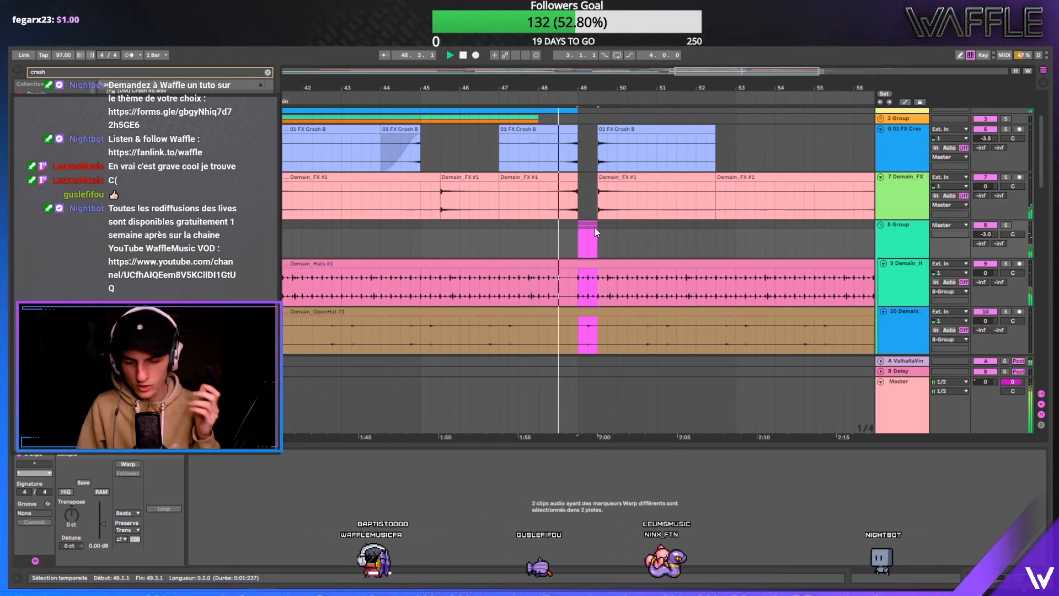
{"action": "key", "text": "Delete"}
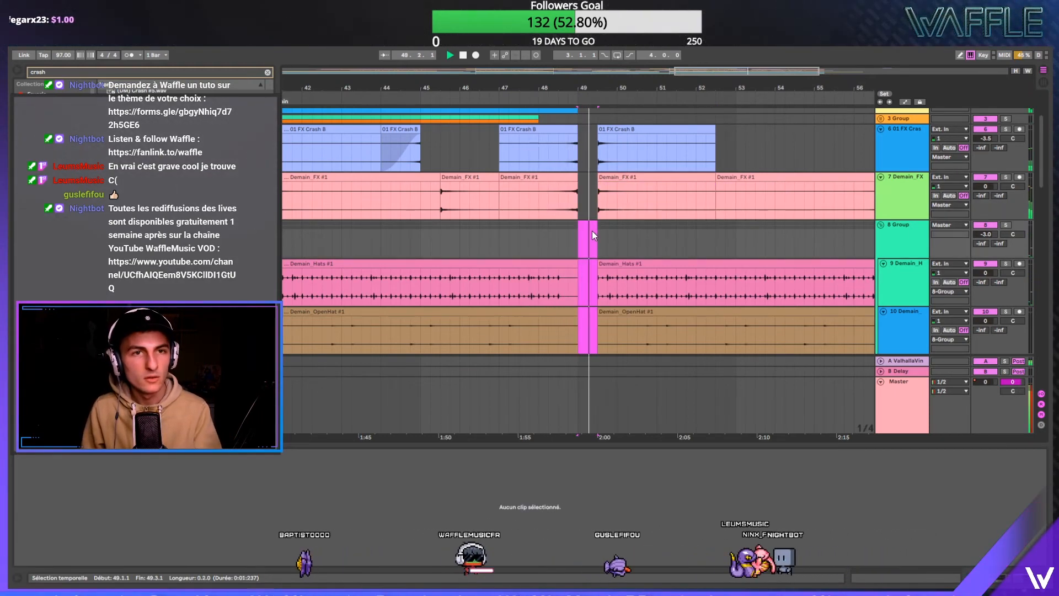
{"action": "scroll", "coordinate": [594, 233], "scroll_direction": "down", "scroll_amount": 3}
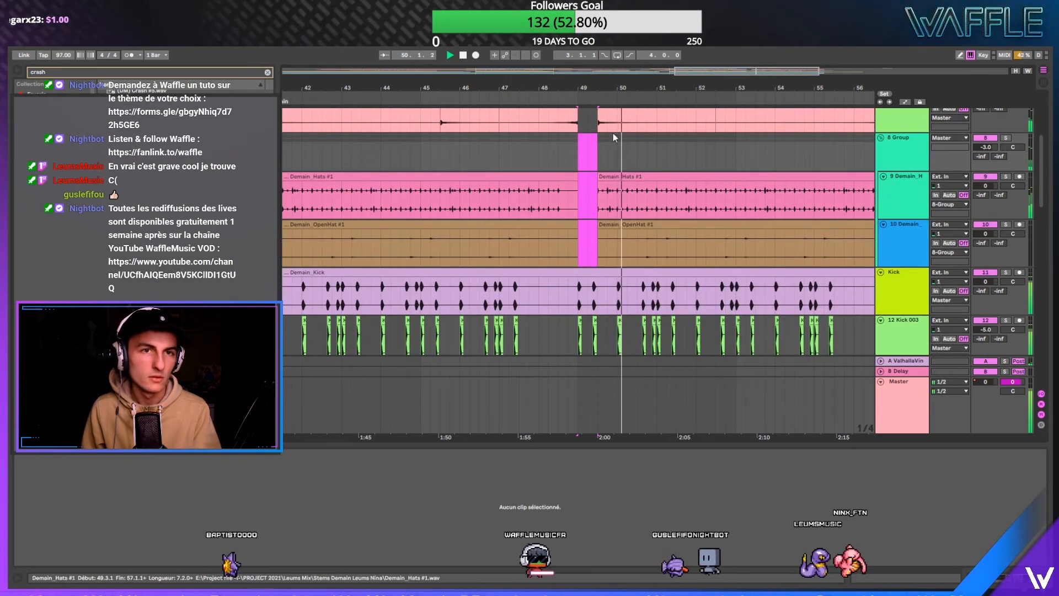
{"action": "scroll", "coordinate": [597, 199], "scroll_direction": "down", "scroll_amount": 4}
{"action": "scroll", "coordinate": [596, 200], "scroll_direction": "up", "scroll_amount": 2, "text": "ctrl"}
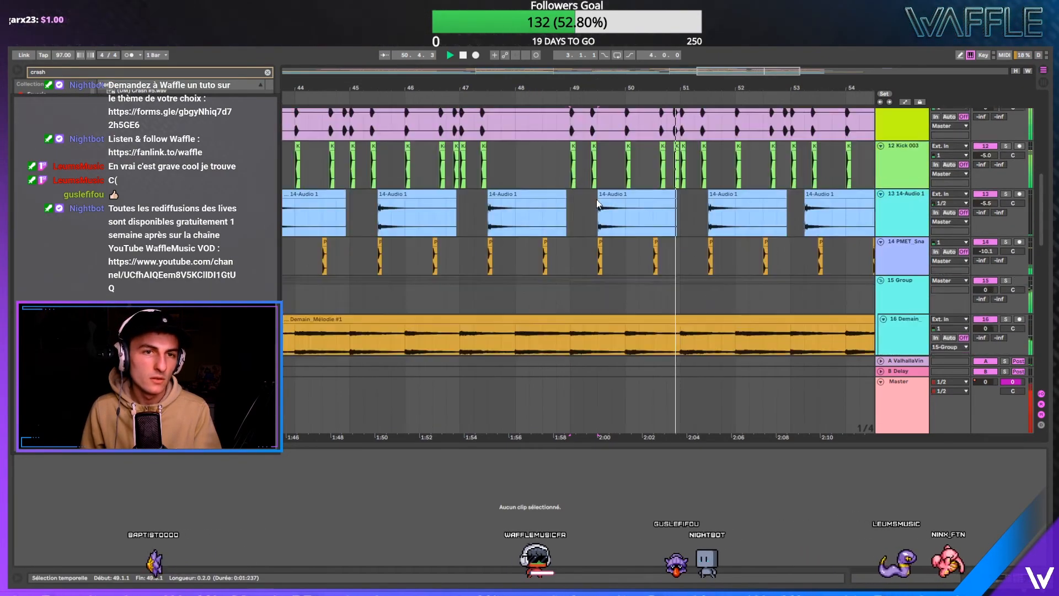
{"action": "scroll", "coordinate": [597, 203], "scroll_direction": "down", "scroll_amount": 7}
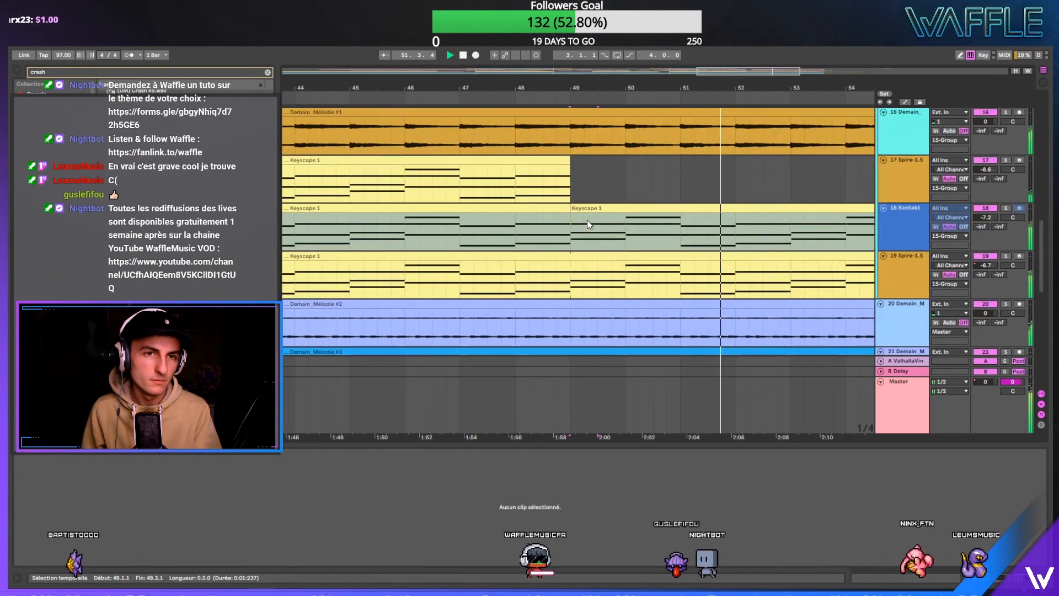
- Audition the 14-Audio 1 track soloed and shorten its clip at 29.3.1 to end around 30.4.3, then unsolo the track
{"action": "scroll", "coordinate": [597, 198], "scroll_direction": "down", "scroll_amount": 6, "text": "ctrl"}
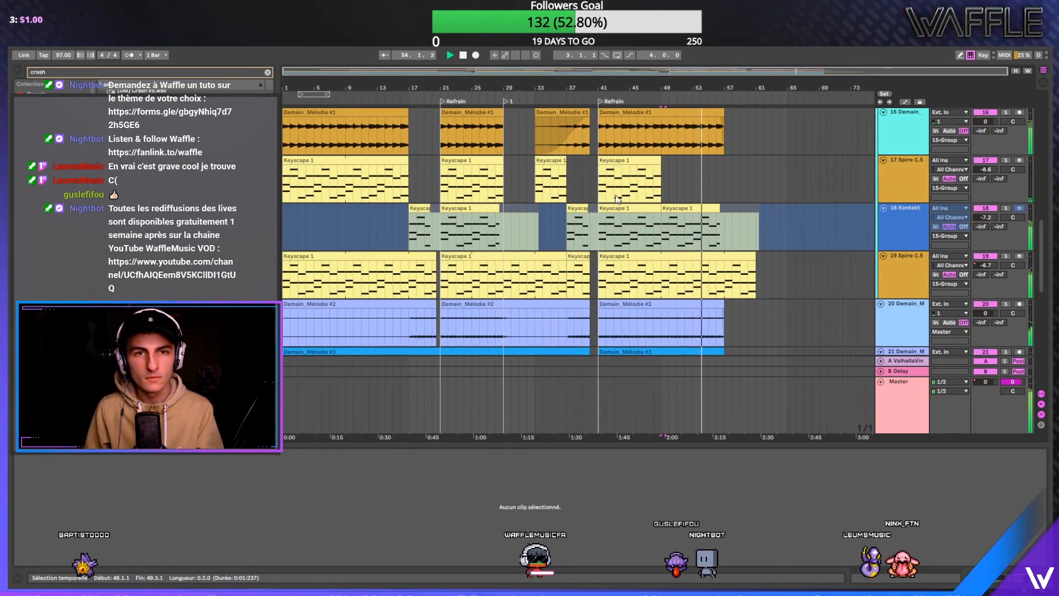
{"action": "scroll", "coordinate": [570, 210], "scroll_direction": "up", "scroll_amount": 6}
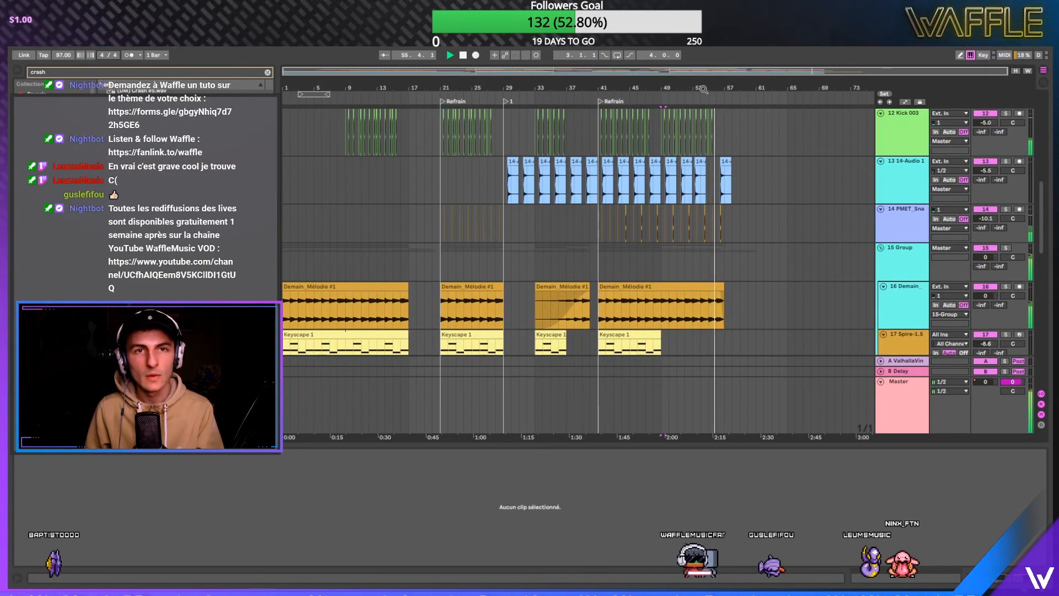
{"action": "mouse_move", "coordinate": [703, 89]}
{"action": "left_mouse_down"}
{"action": "mouse_move", "coordinate": [704, 138]}
{"action": "mouse_move", "coordinate": [683, 92]}
{"action": "left_mouse_up"}
{"action": "key", "text": "space"}
{"action": "left_click_drag", "start_coordinate": [401, 87], "coordinate": [402, 102]}
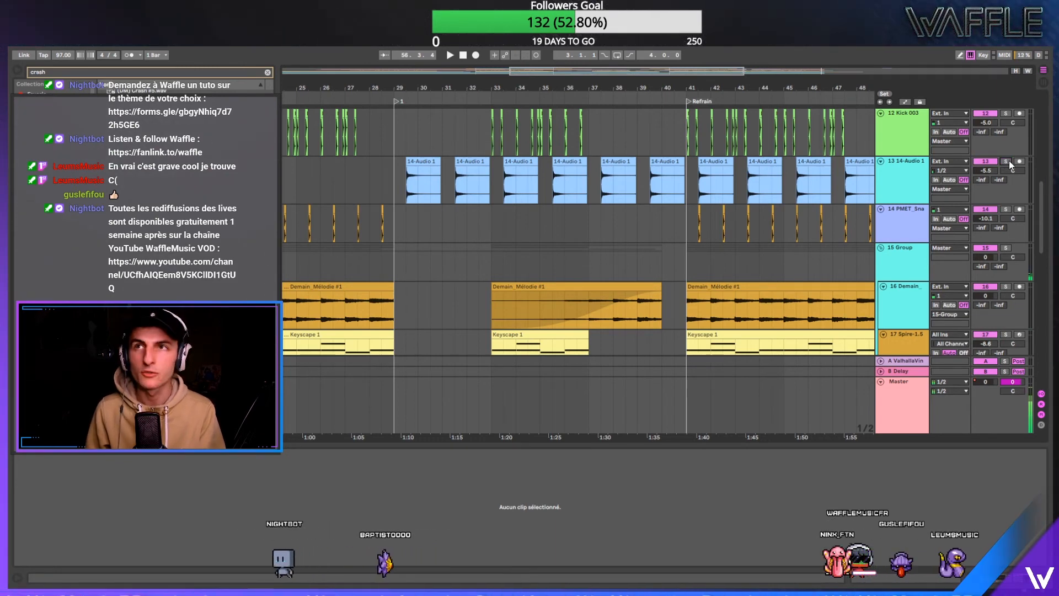
{"action": "left_click", "coordinate": [411, 158]}
{"action": "key", "text": "z"}
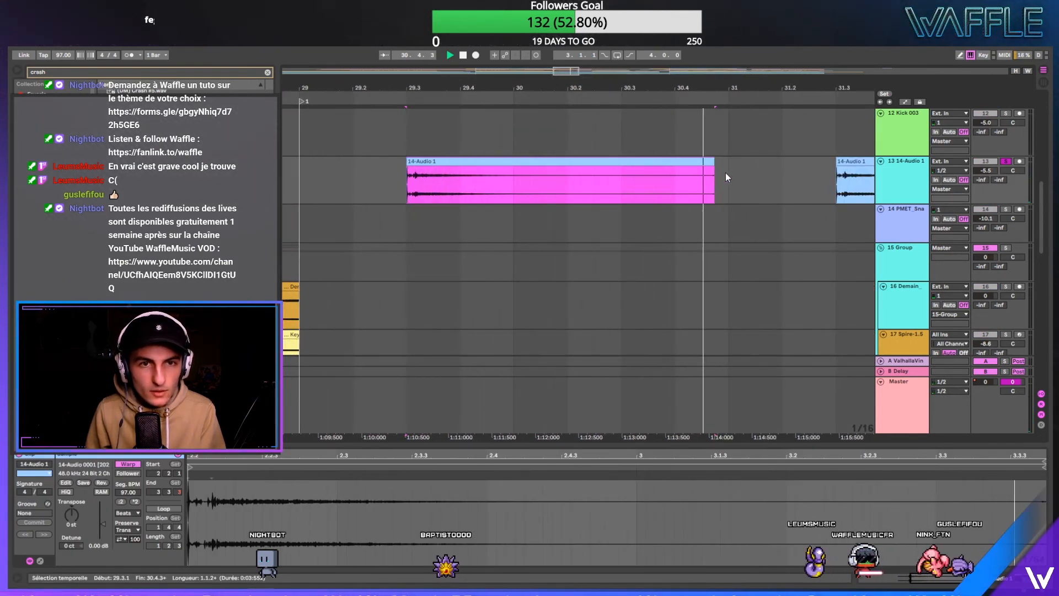
{"action": "left_click", "coordinate": [1005, 161]}
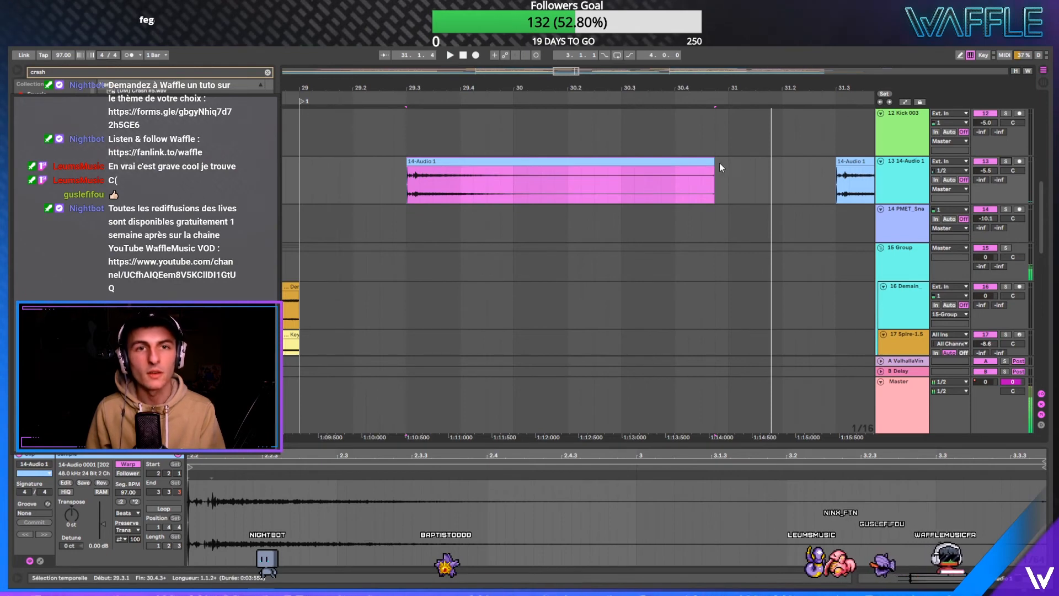
- Add long fade-outs to the 14-Audio 1 clips at 29.3.1 and 31.3.1, and end the second one around 32.4.3
{"action": "left_click_drag", "start_coordinate": [719, 167], "coordinate": [409, 166]}
{"action": "left_click_drag", "start_coordinate": [536, 81], "coordinate": [373, 85]}
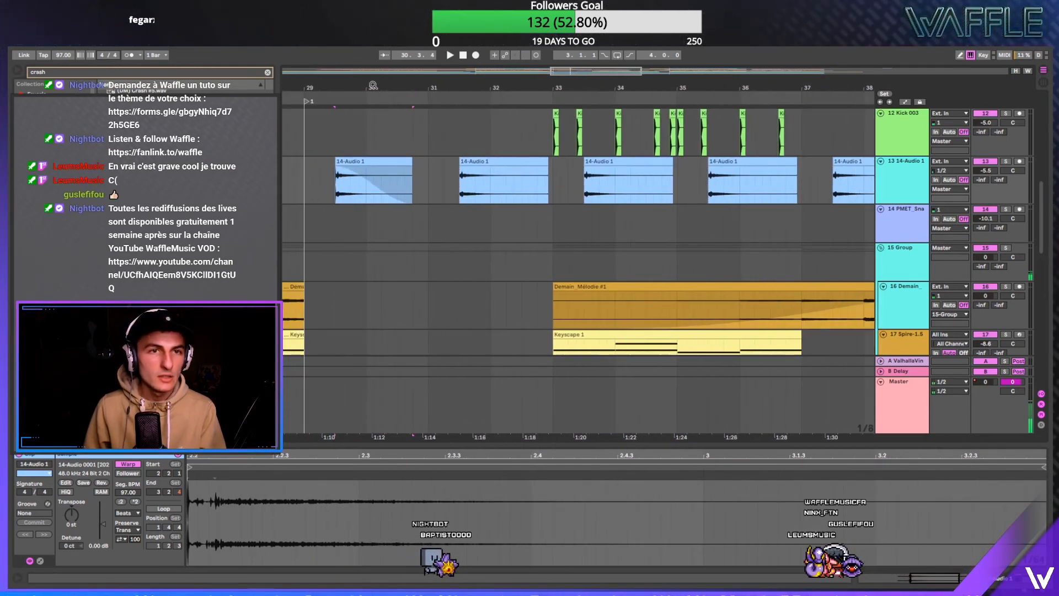
{"action": "left_click_drag", "start_coordinate": [548, 174], "coordinate": [450, 167]}
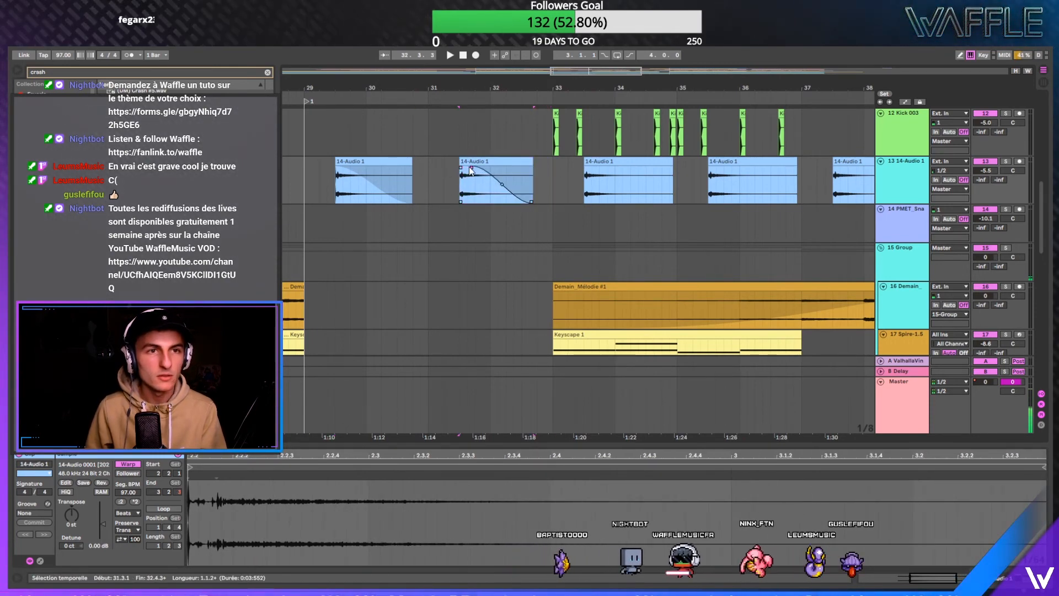
- Trim the tails of the 14-Audio 1 clips at 33.3.1 and 35.3.1 to about 36.3.4 for the latter, and give both long fade-outs
{"action": "mouse_move", "coordinate": [484, 87]}
{"action": "left_mouse_down"}
{"action": "mouse_move", "coordinate": [484, 49]}
{"action": "mouse_move", "coordinate": [485, 60]}
{"action": "left_mouse_up"}
{"action": "left_click_drag", "start_coordinate": [451, 161], "coordinate": [555, 167]}
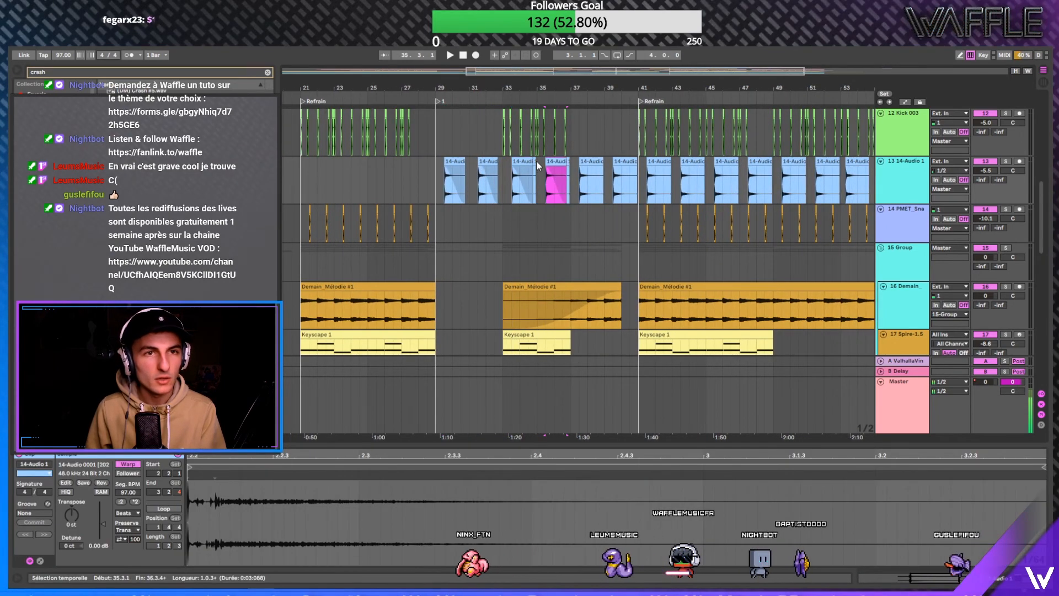
{"action": "left_click", "coordinate": [536, 164]}
{"action": "left_click", "coordinate": [534, 164]}
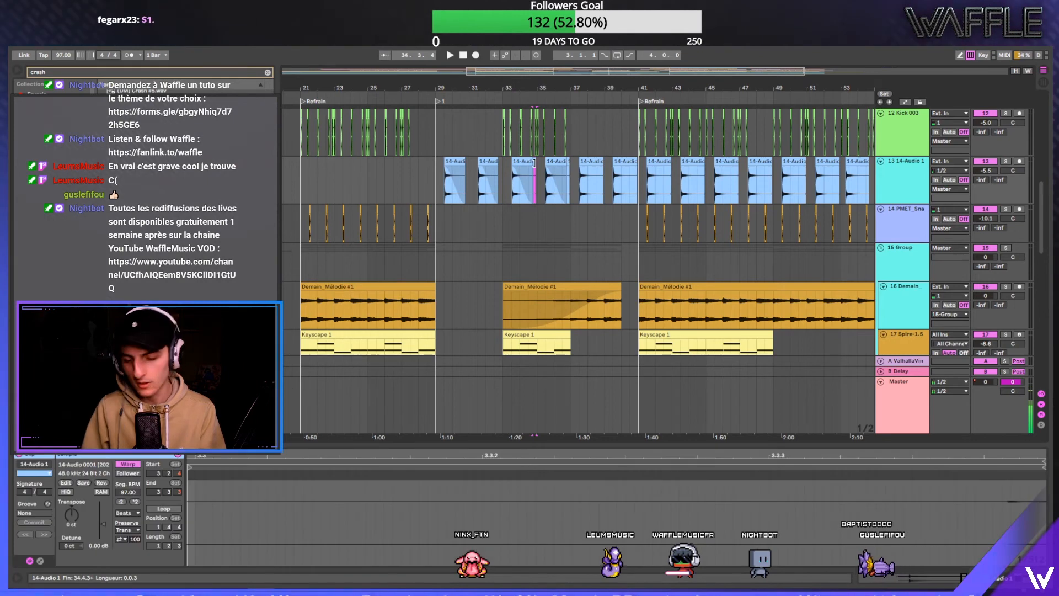
{"action": "left_click", "coordinate": [568, 162]}
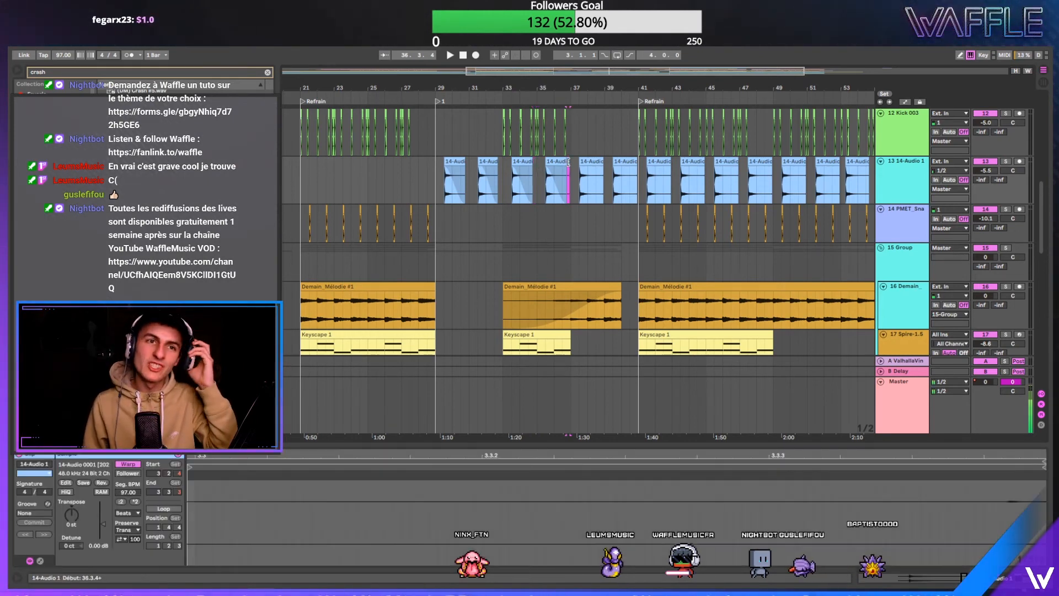
{"action": "left_click", "coordinate": [573, 161]}
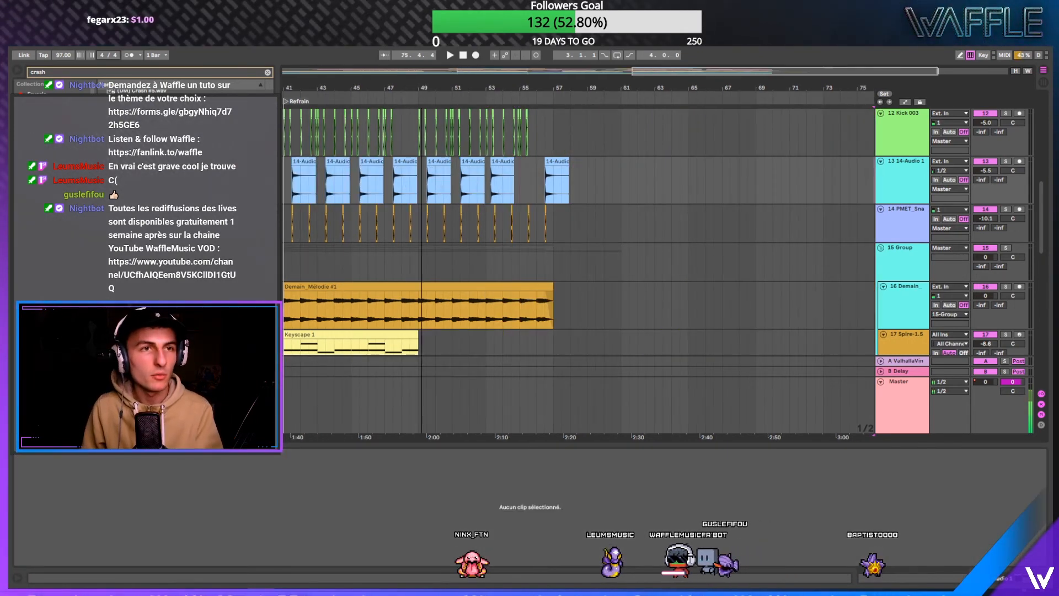
- Add long fade-outs to the 14-Audio 1 clips at 37.3.1 and 39.3.1 and delete the 0.0.3 ends of their tails
{"action": "scroll", "coordinate": [513, 147], "scroll_direction": "right", "scroll_amount": 2}
{"action": "scroll", "coordinate": [658, 86], "scroll_direction": "right", "scroll_amount": 4}
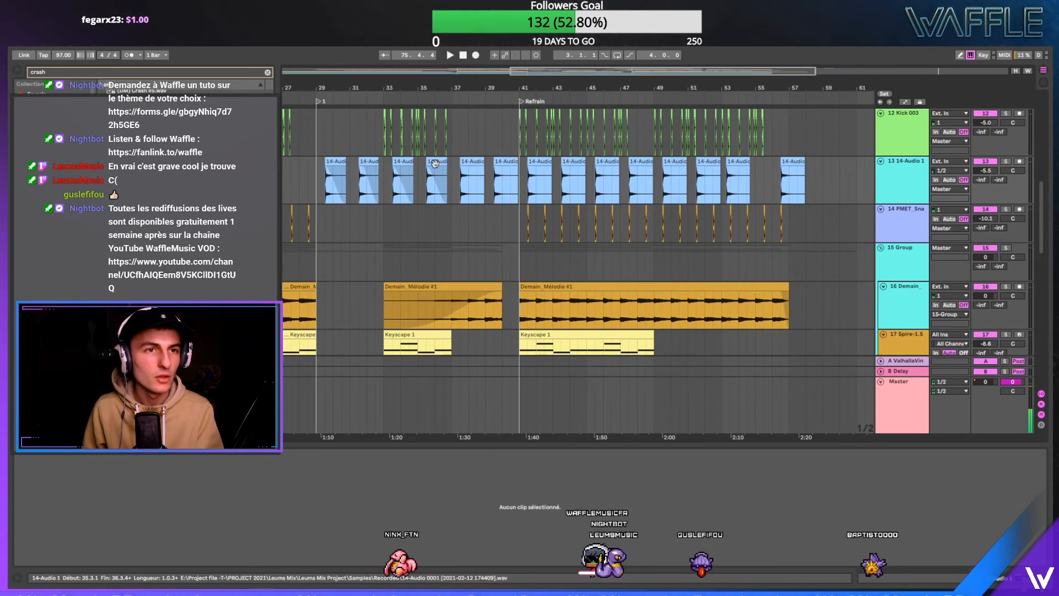
{"action": "left_click", "coordinate": [471, 166]}
{"action": "left_click", "coordinate": [521, 165]}
{"action": "left_click_drag", "start_coordinate": [520, 166], "coordinate": [502, 166]}
{"action": "left_click", "coordinate": [483, 163]}
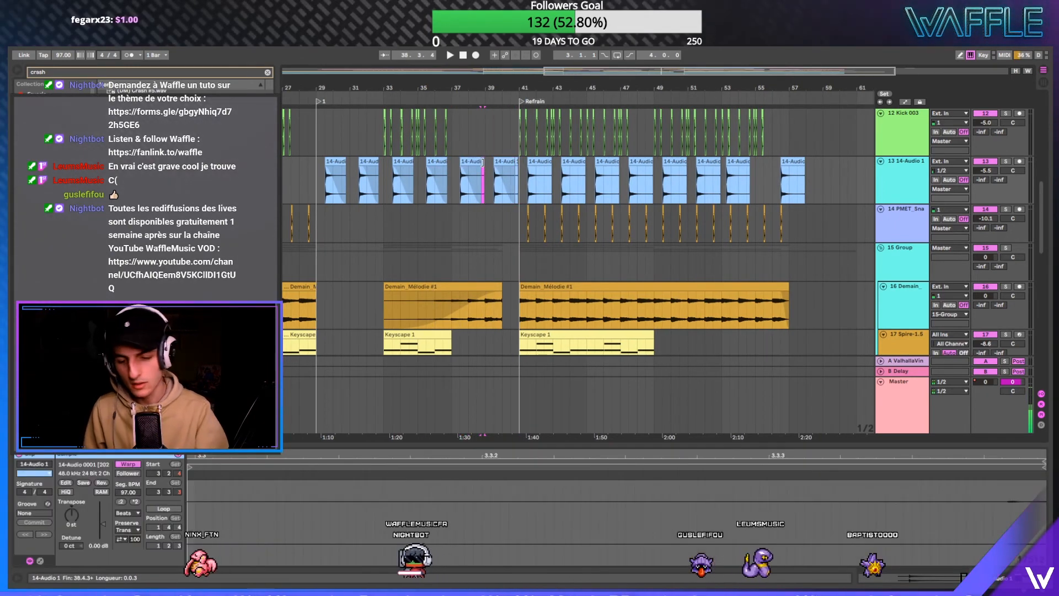
{"action": "key", "text": "Delete"}
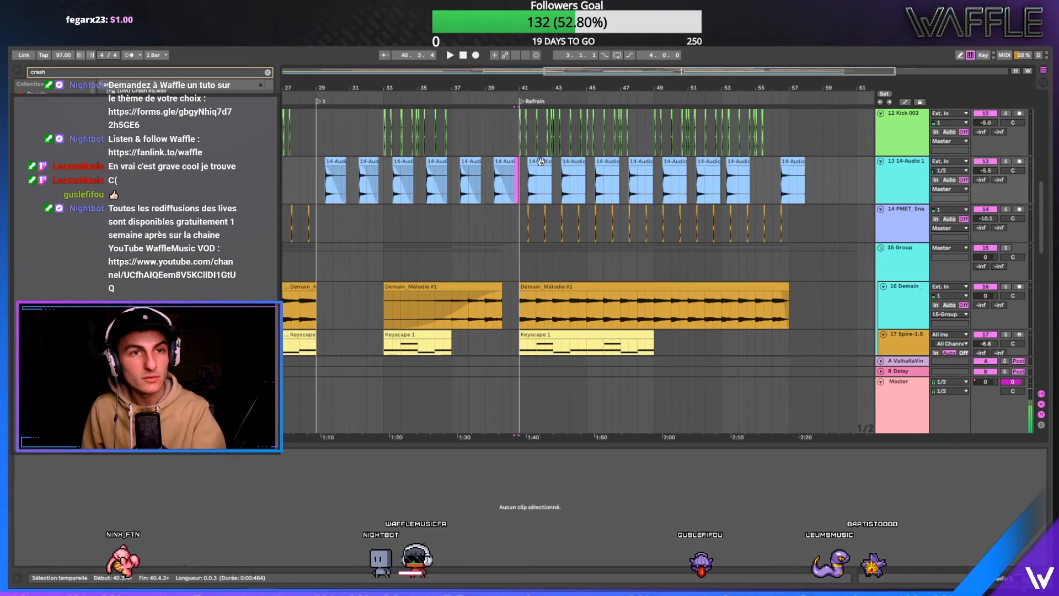
- Shorten the 14-Audio 1 clips at 41.3.1, 43.3.1 and 45.3.1 to one bar, and end the 47.3.1 clip around 48.2.3
{"action": "left_click", "coordinate": [547, 161]}
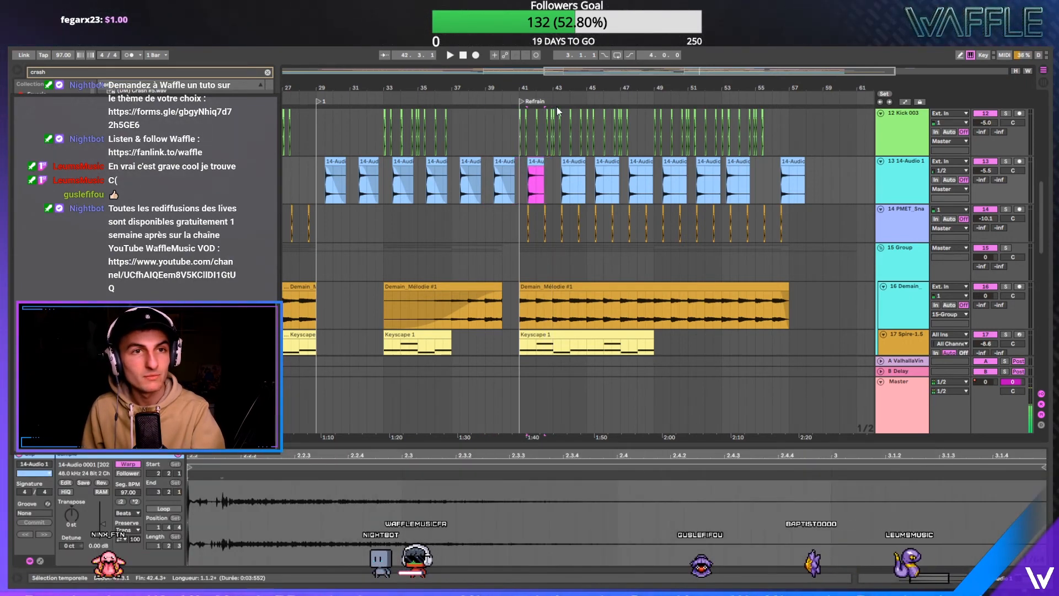
{"action": "scroll", "coordinate": [557, 110], "scroll_direction": "up", "scroll_amount": 5}
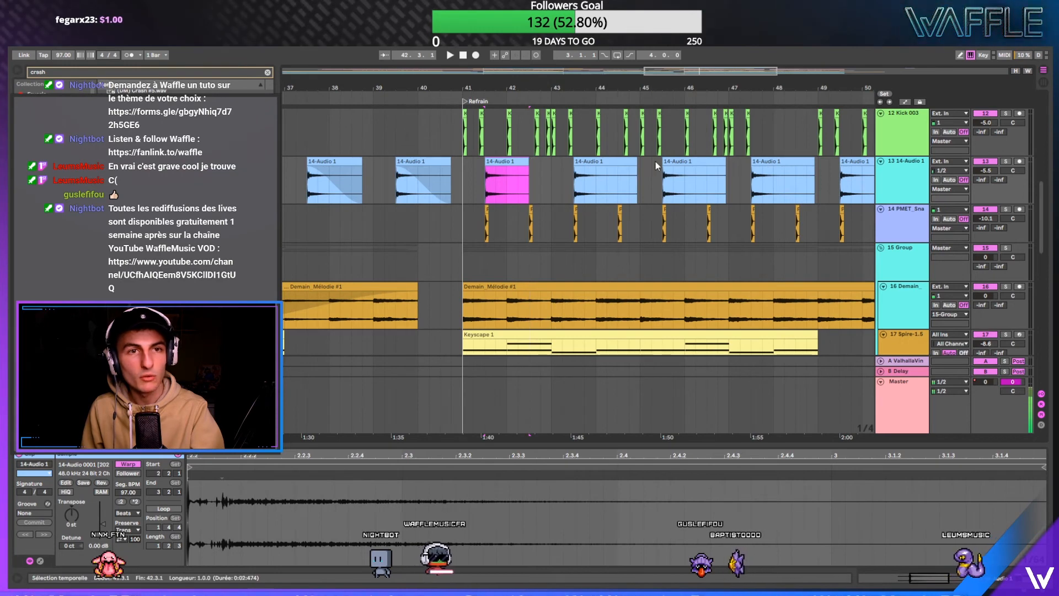
{"action": "key", "text": "ctrl+d"}
{"action": "key", "text": "ctrl+d"}
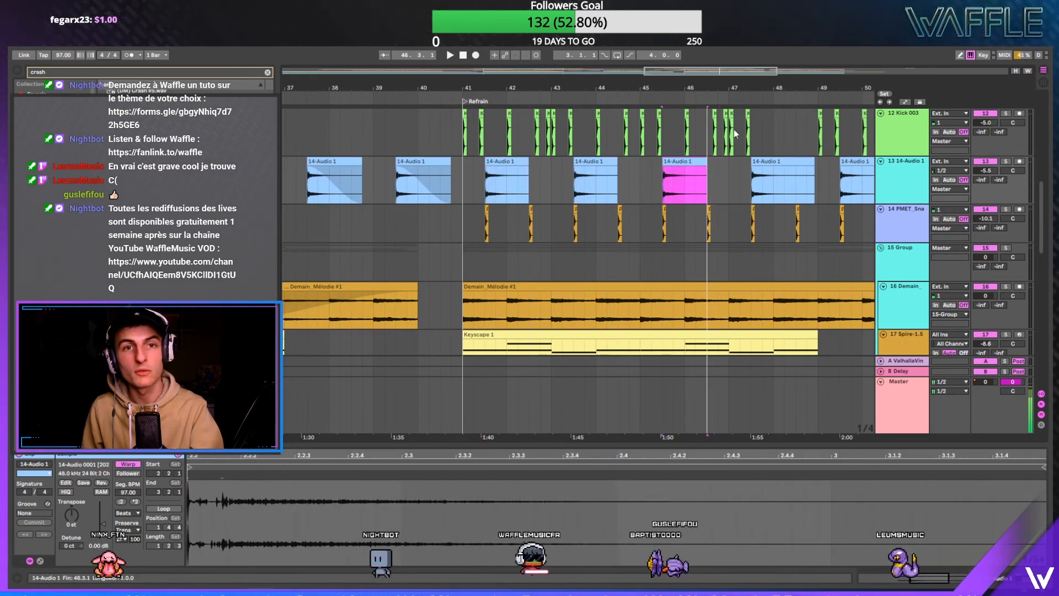
{"action": "scroll", "coordinate": [684, 162], "scroll_direction": "right", "scroll_amount": 4}
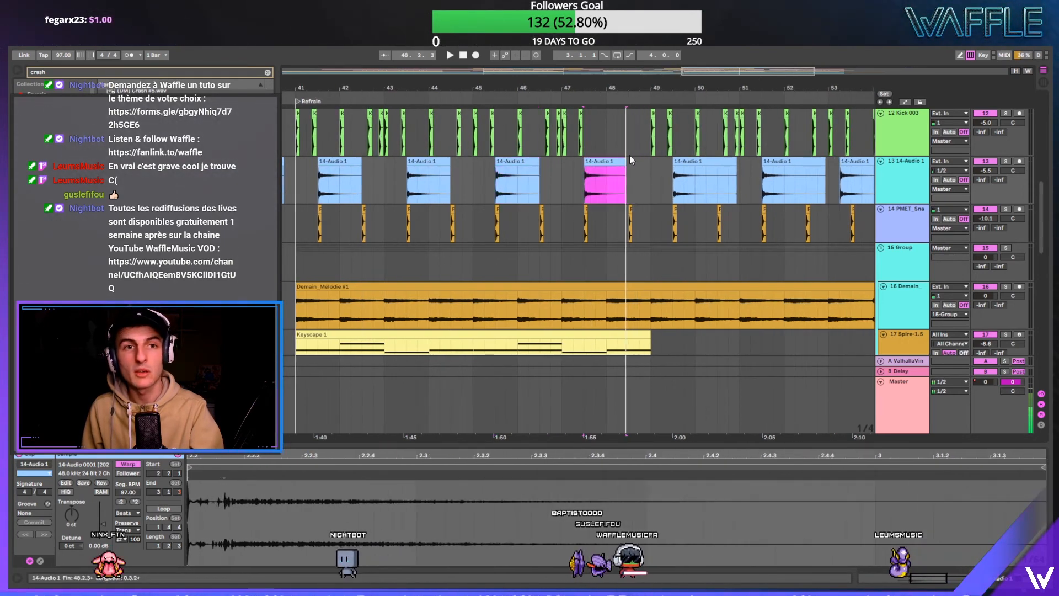
- Trim the remaining 14-Audio 1 clips from 49.3.1 onward to about one bar each, including the last one in bar 56
{"action": "key", "text": "ctrl+d"}
{"action": "key", "text": "ctrl+d"}
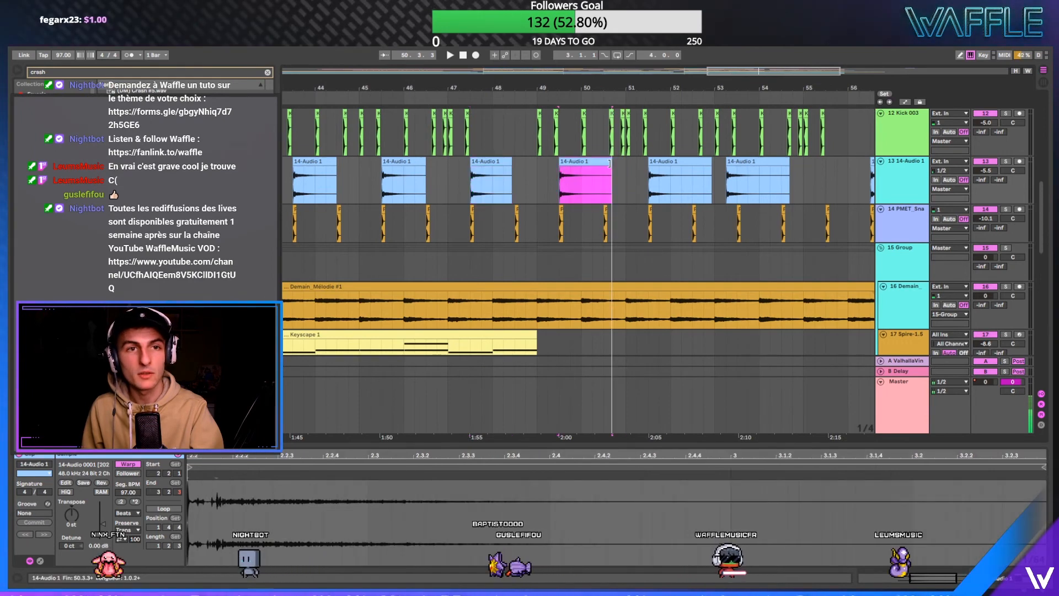
{"action": "scroll", "coordinate": [651, 160], "scroll_direction": "right", "scroll_amount": 2}
{"action": "key", "text": "ctrl+d"}
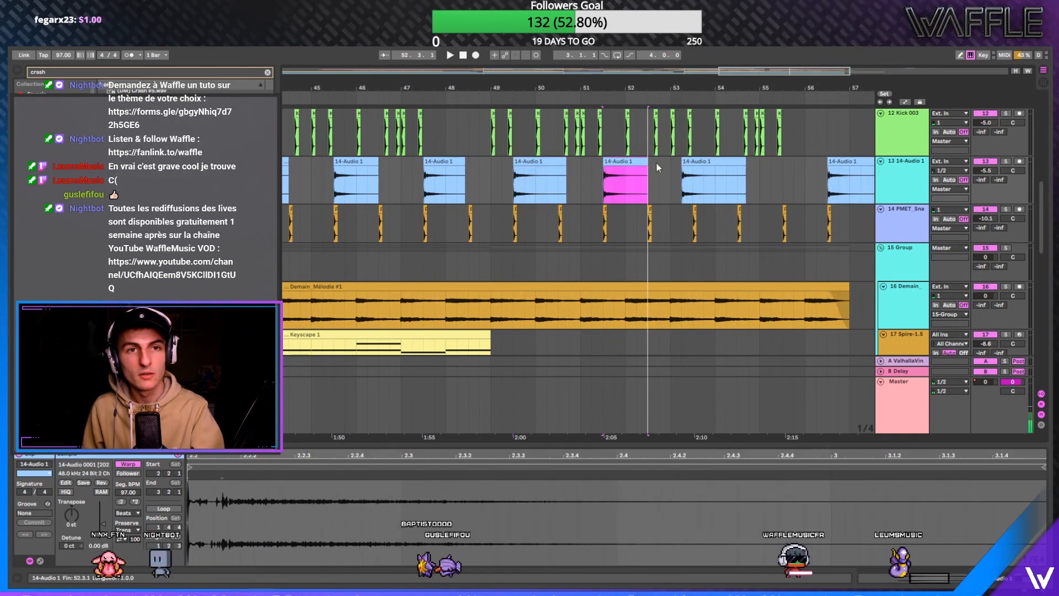
{"action": "key", "text": "ctrl+d"}
{"action": "scroll", "coordinate": [728, 160], "scroll_direction": "right", "scroll_amount": 4}
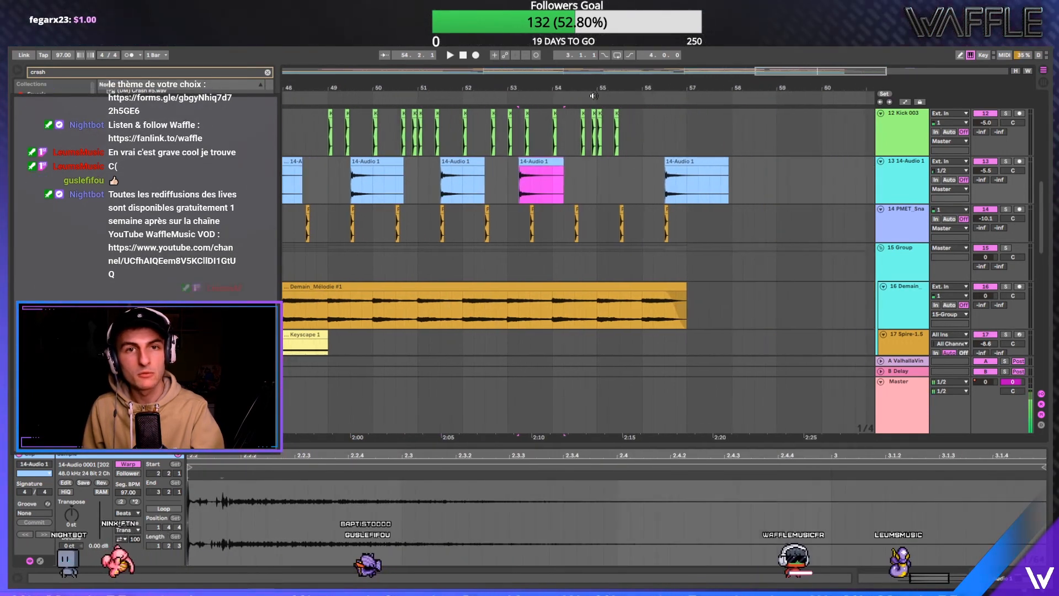
{"action": "key", "text": "ctrl+d"}
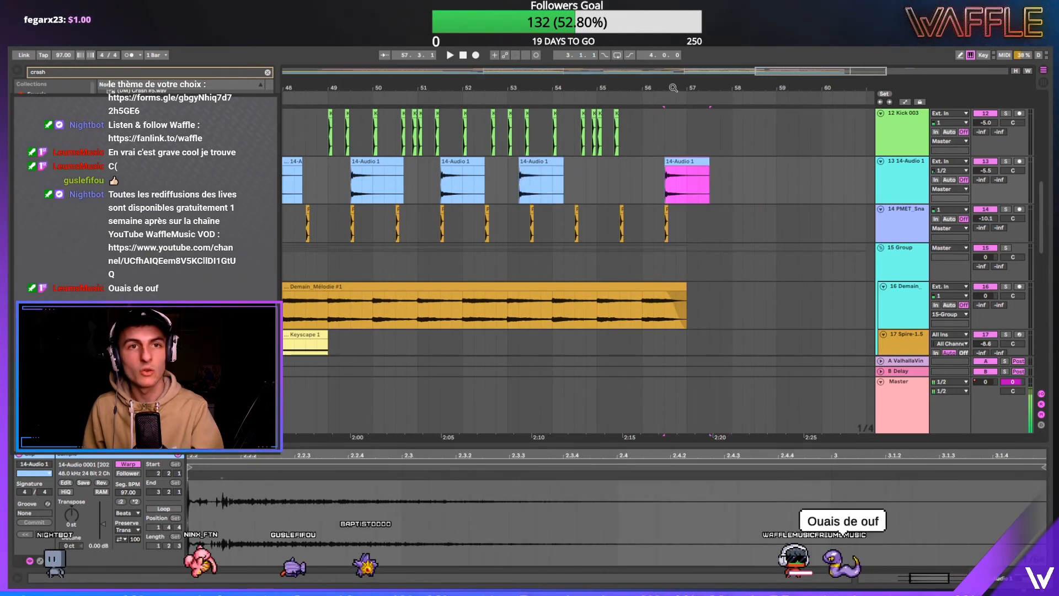
- Return the playback position to 1.1.1 and save the current Set
{"action": "key", "text": "minus"}
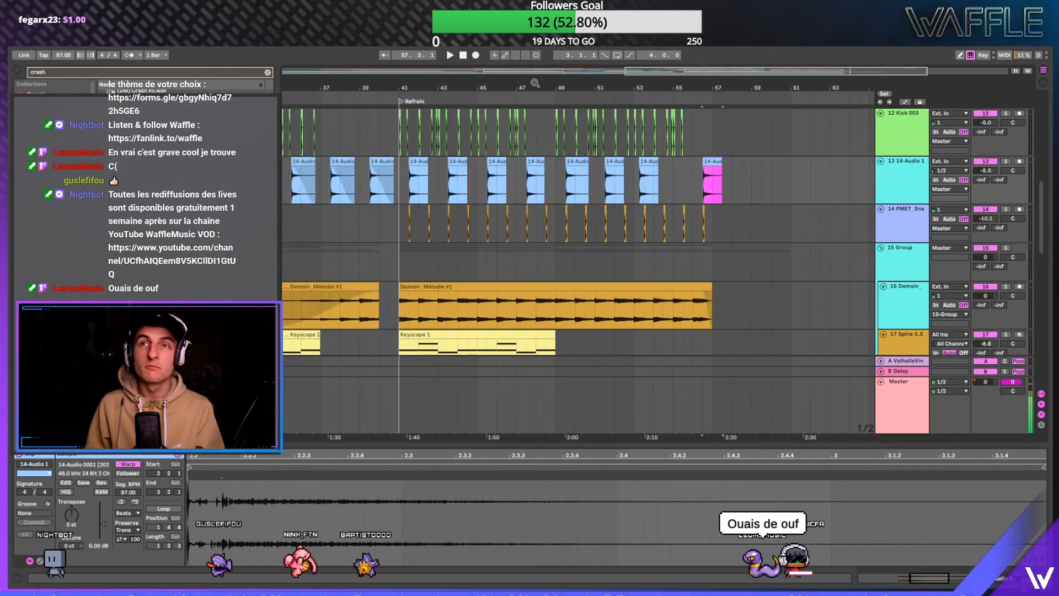
{"action": "left_click", "coordinate": [463, 56]}
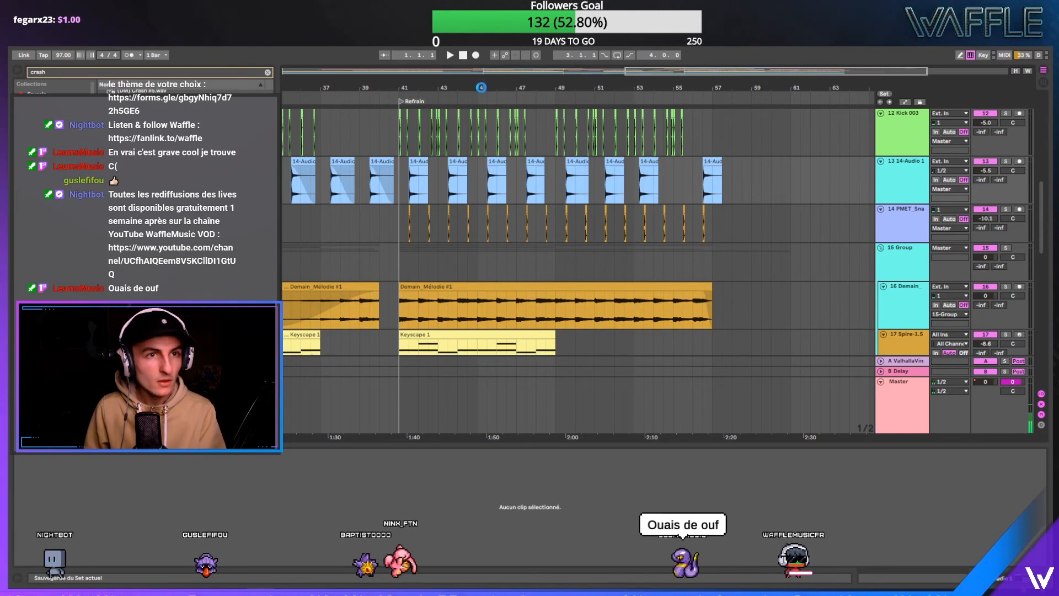
{"action": "key", "text": "ctrl+s"}
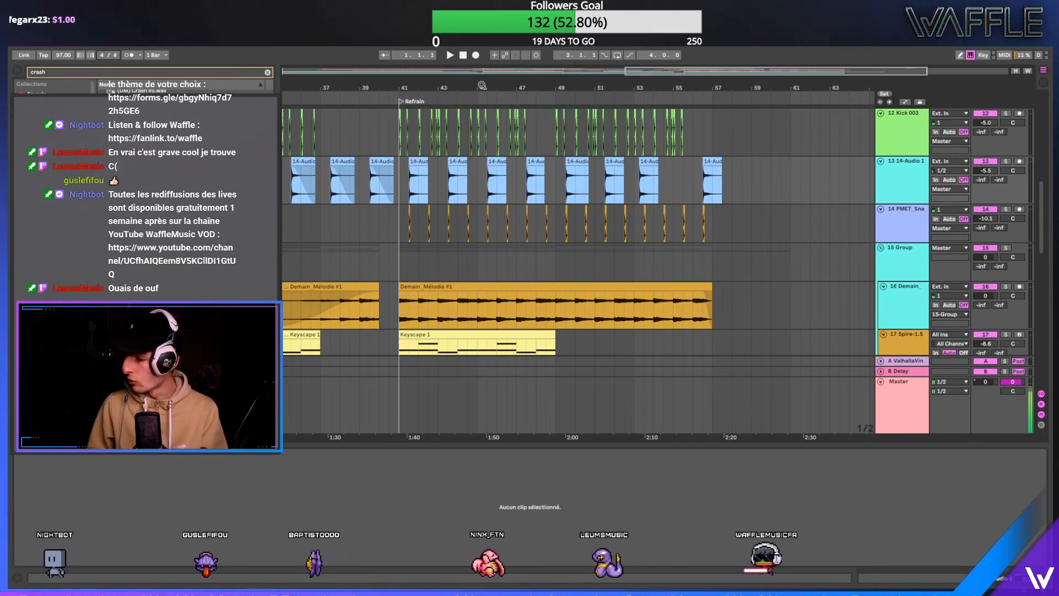
{"action": "left_click_drag", "start_coordinate": [482, 86], "coordinate": [482, 69]}
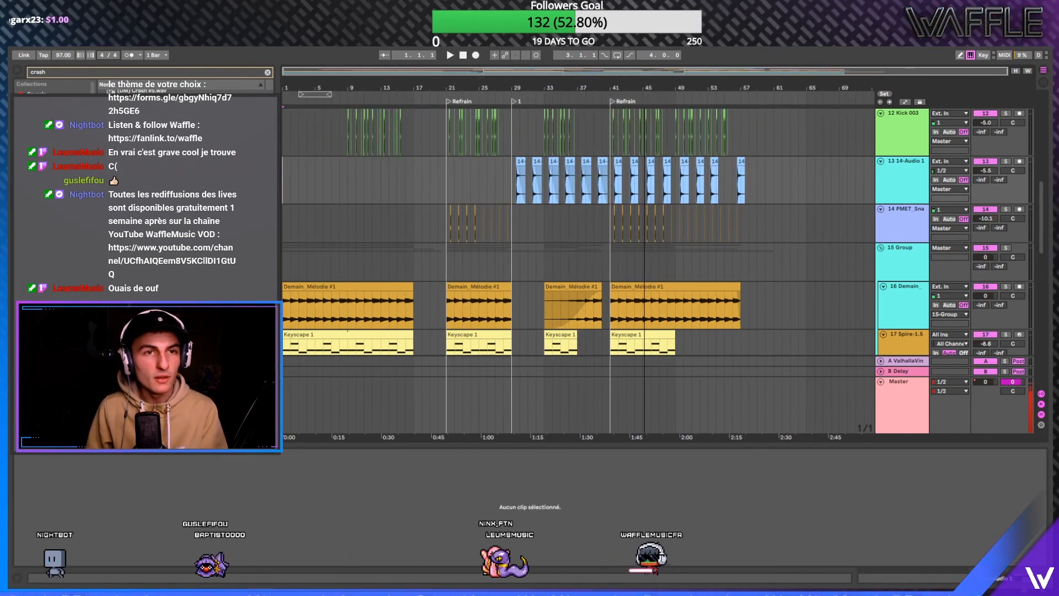
{"action": "left_click", "coordinate": [373, 187]}
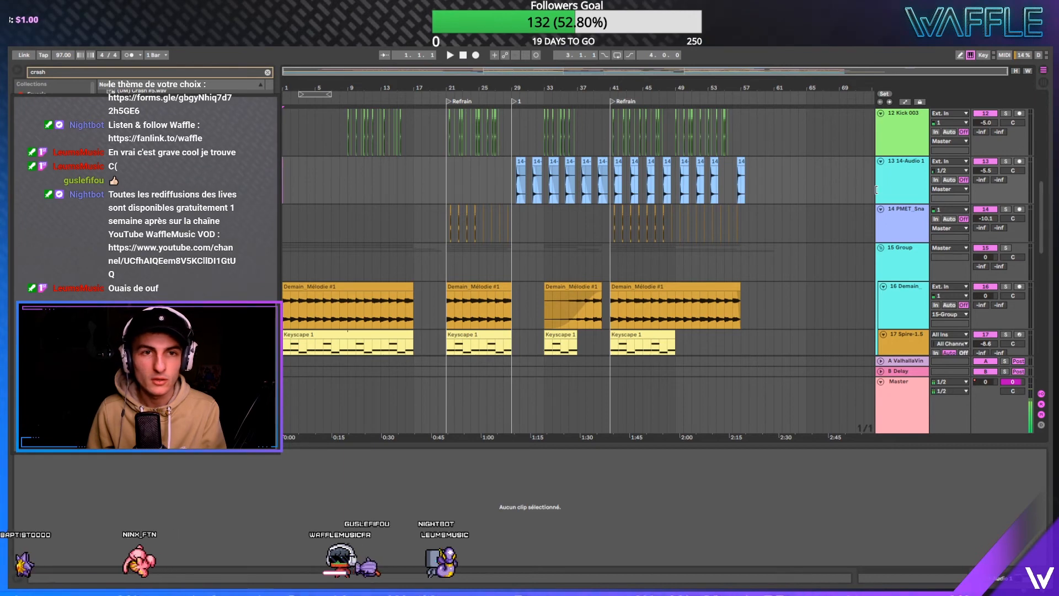
- Clear the browser search and add the UAD Neve 1073SE Legacy plug-in to the Master track
{"action": "left_click", "coordinate": [889, 164]}
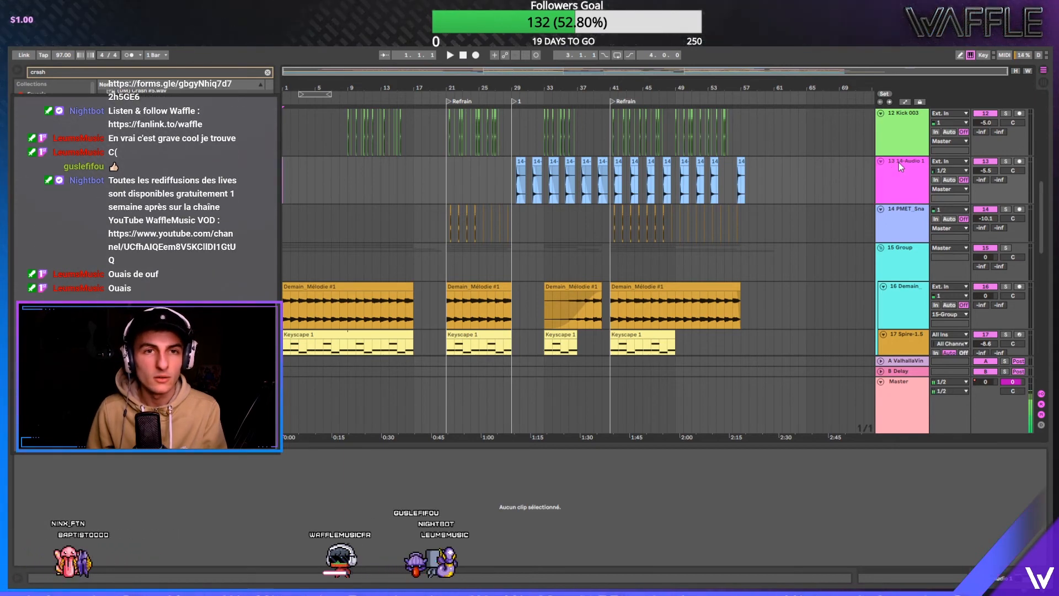
{"action": "left_click", "coordinate": [901, 395]}
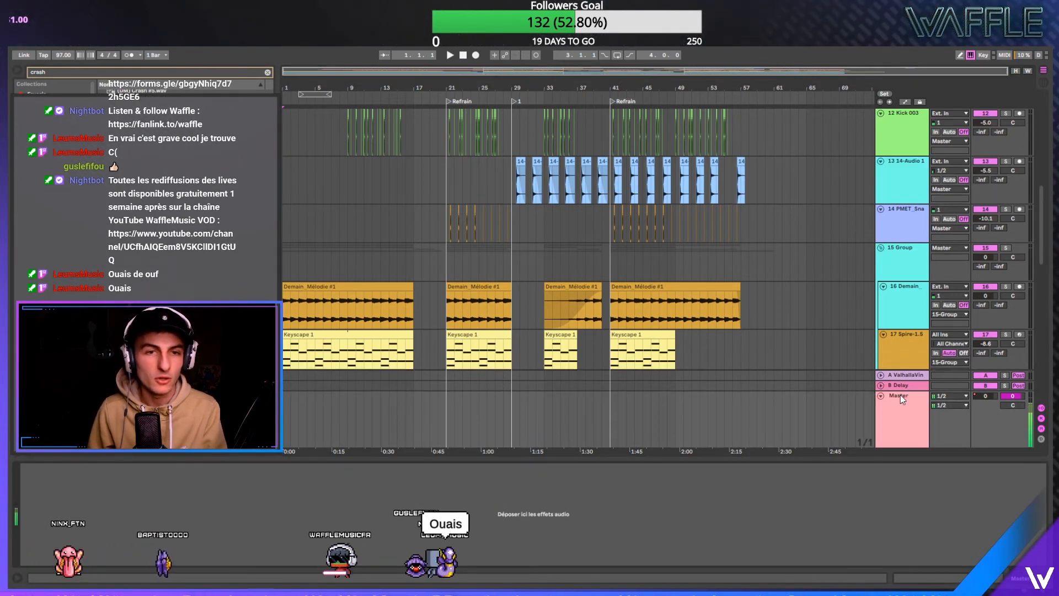
{"action": "left_click", "coordinate": [267, 71]}
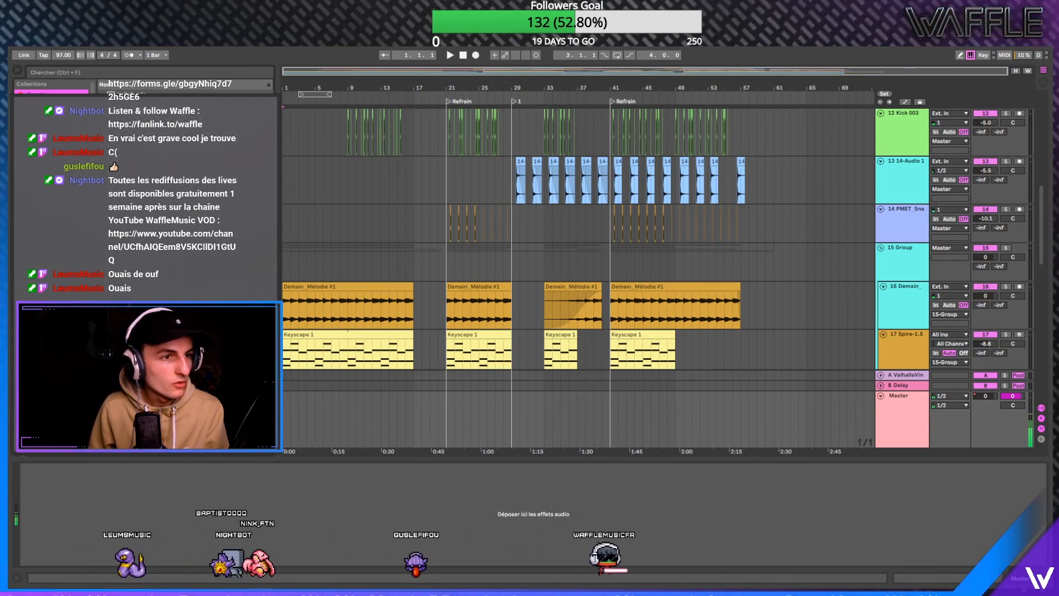
{"action": "left_click", "coordinate": [472, 421]}
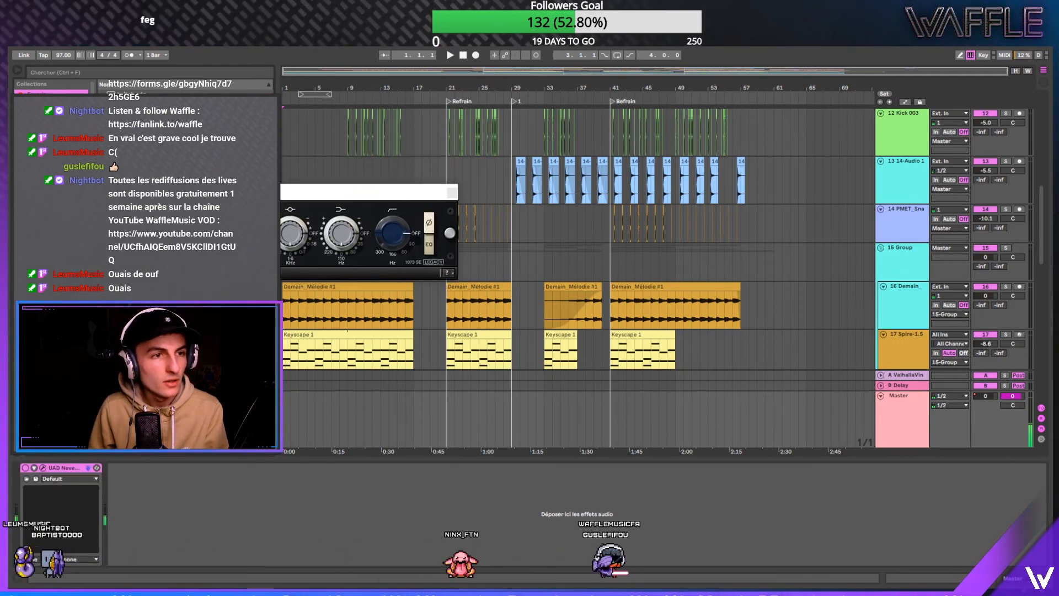
- Load the MSTR-Big Smile preset in the Neve 1073SE on the Master and play the song's opening briefly
{"action": "left_click", "coordinate": [359, 274]}
{"action": "scroll", "coordinate": [359, 279], "scroll_direction": "down", "scroll_amount": 4}
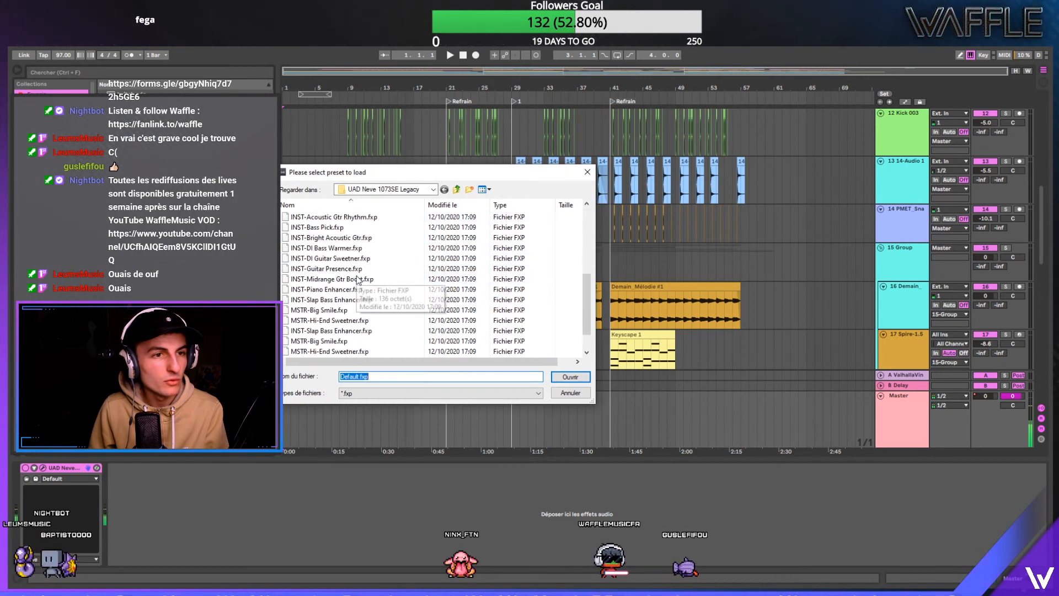
{"action": "double_click", "coordinate": [355, 279]}
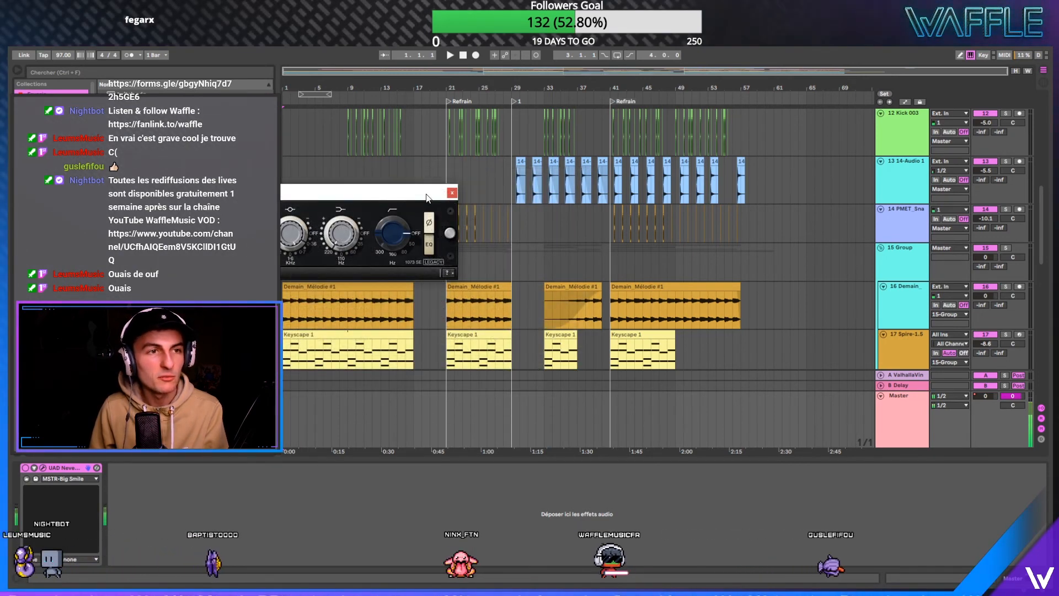
{"action": "left_click_drag", "start_coordinate": [427, 197], "coordinate": [663, 414]}
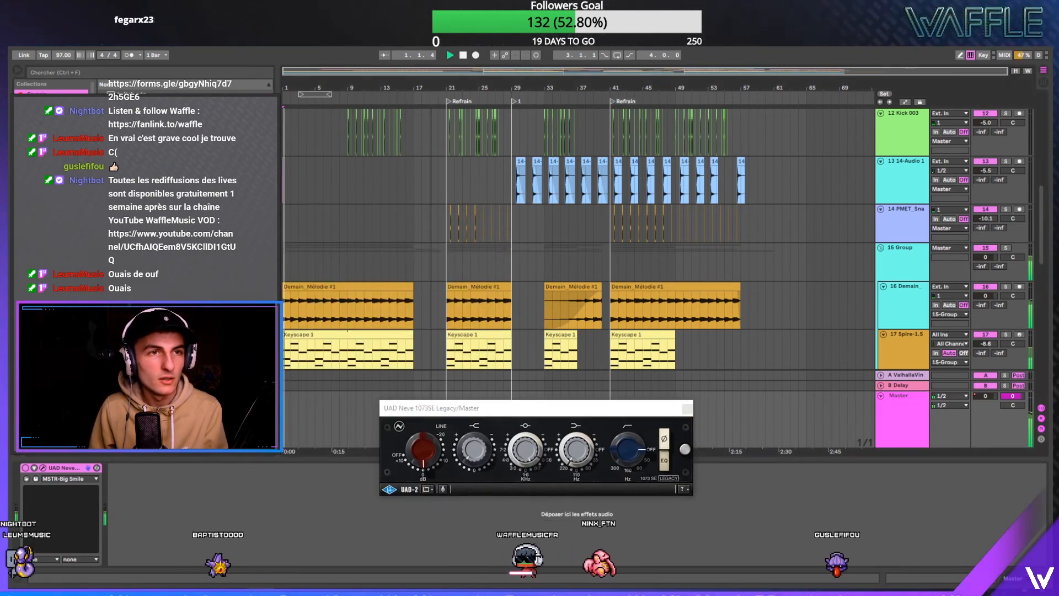
{"action": "key", "text": "space"}
{"action": "left_click", "coordinate": [905, 402]}
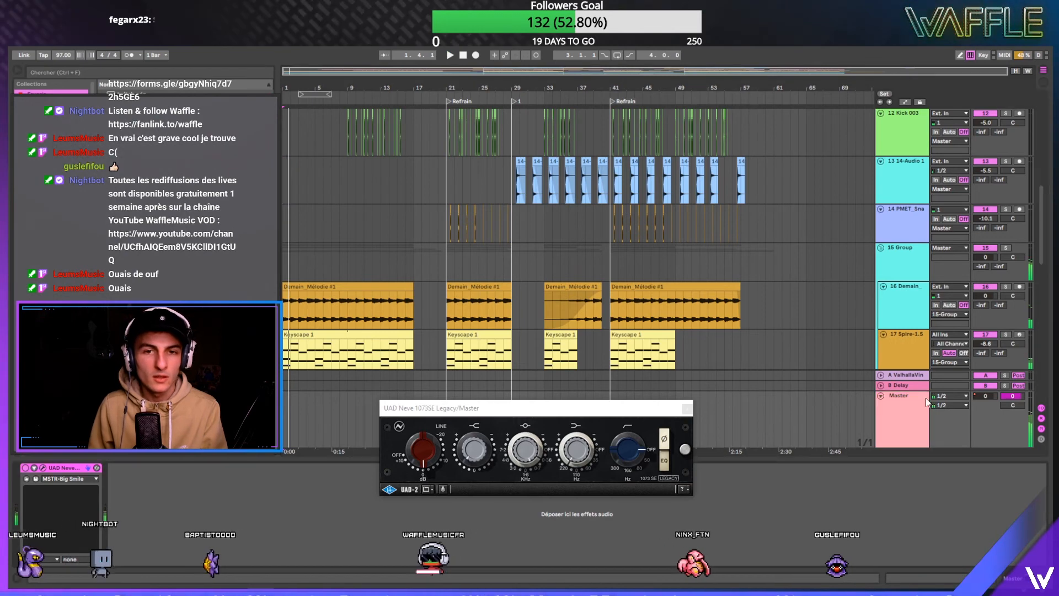
- Show the automation lanes and check the Master's Track Volume curve and the lower tracks during playback
{"action": "key", "text": "a"}
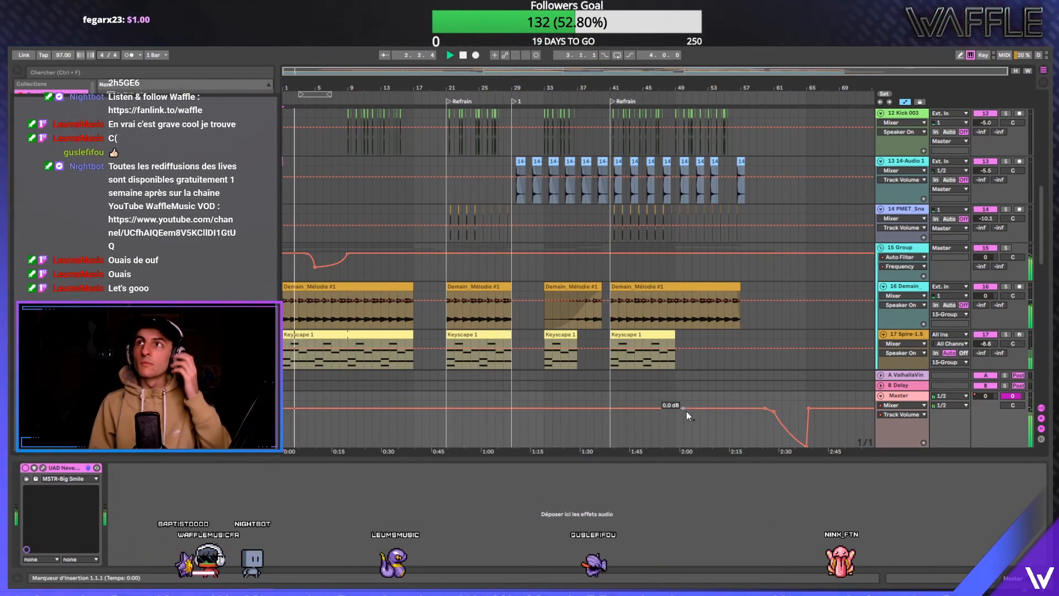
{"action": "left_click", "coordinate": [687, 409]}
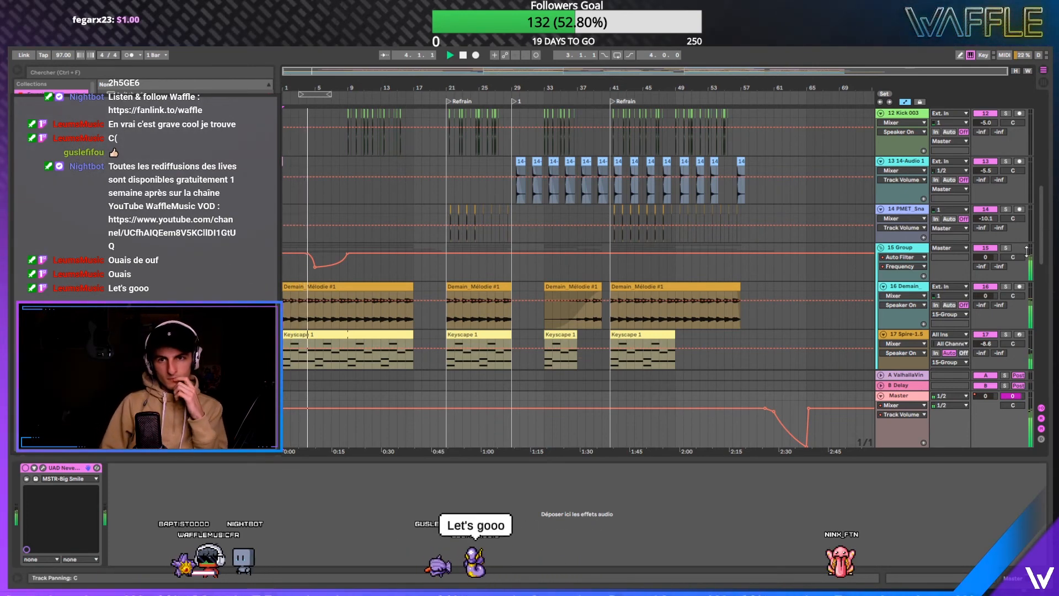
{"action": "left_click_drag", "start_coordinate": [1040, 226], "coordinate": [1041, 360]}
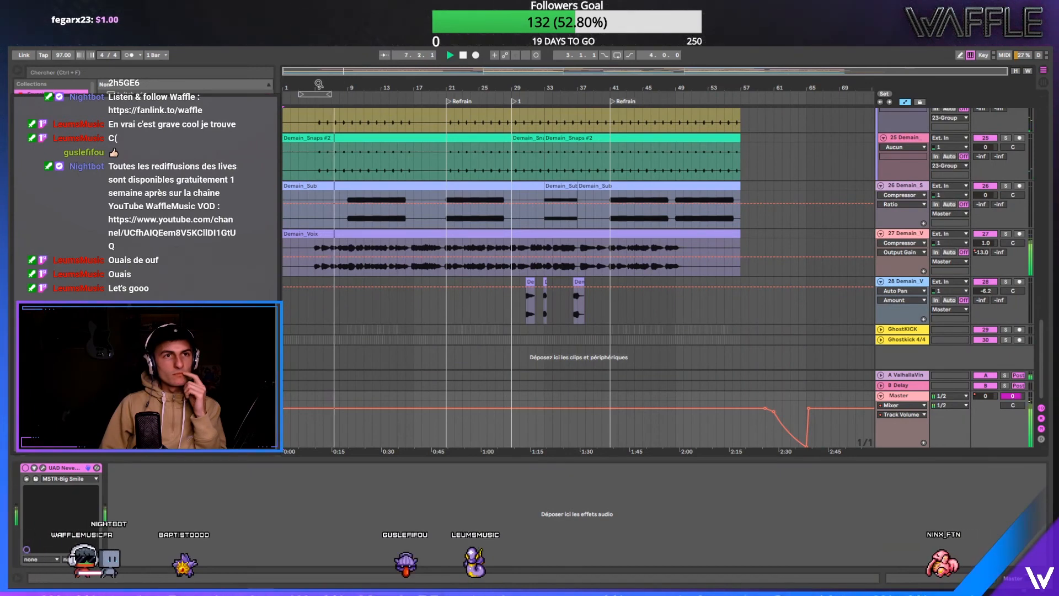
- Make the arrangement view follow the playhead and fit the whole song to the arrangement's width during playback
{"action": "left_click_drag", "start_coordinate": [319, 84], "coordinate": [398, 130]}
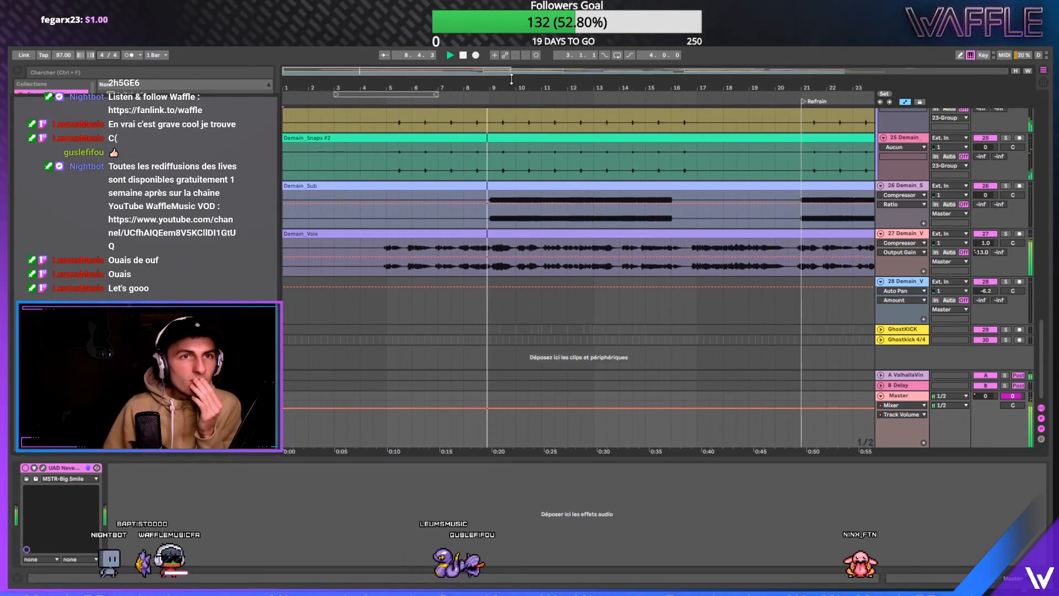
{"action": "left_click", "coordinate": [381, 56]}
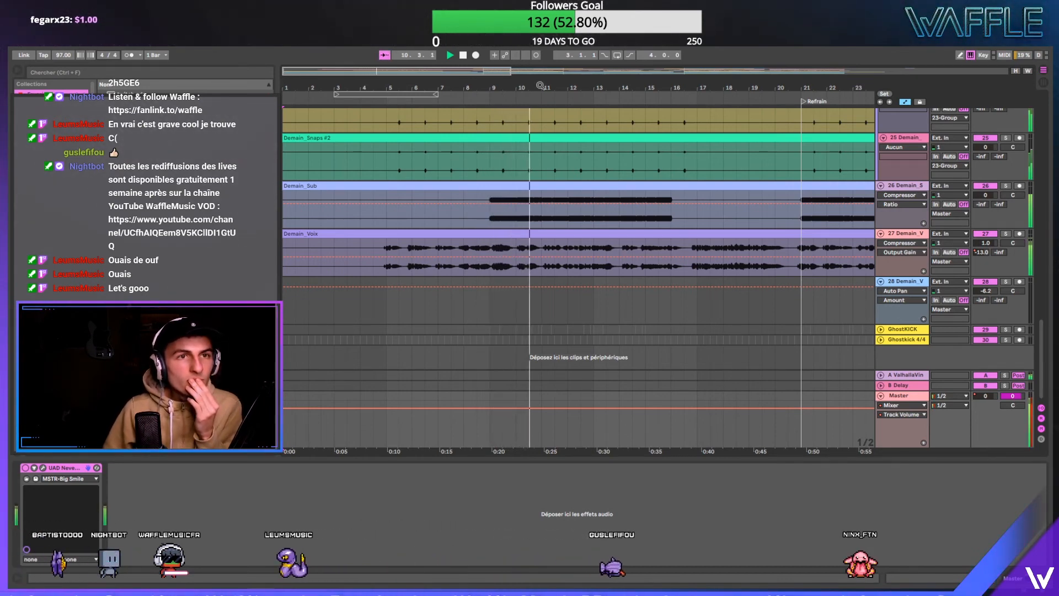
{"action": "left_click_drag", "start_coordinate": [492, 73], "coordinate": [549, 110]}
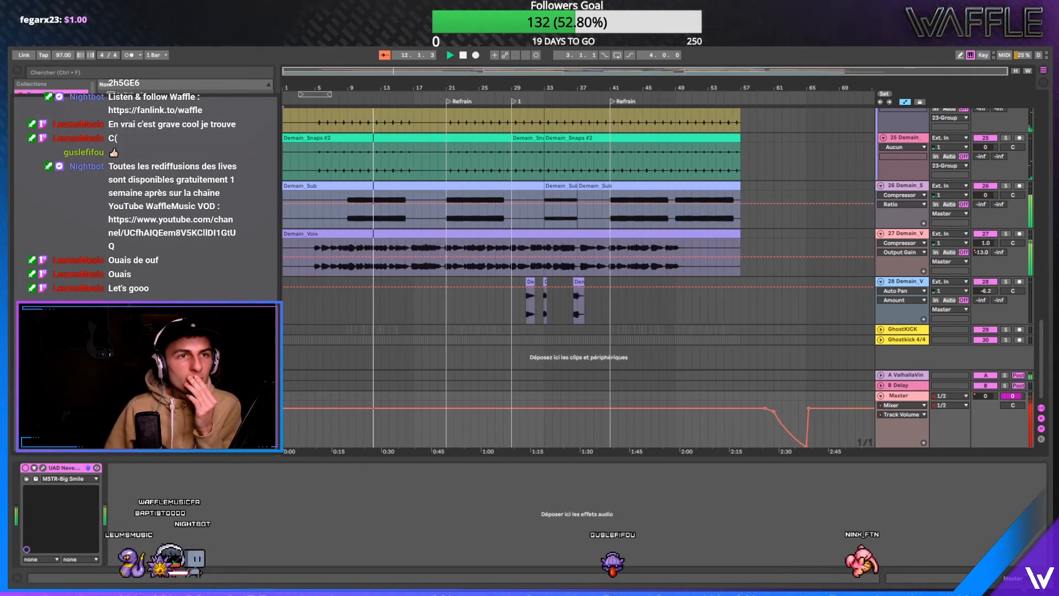
{"action": "left_click_drag", "start_coordinate": [375, 111], "coordinate": [375, 124]}
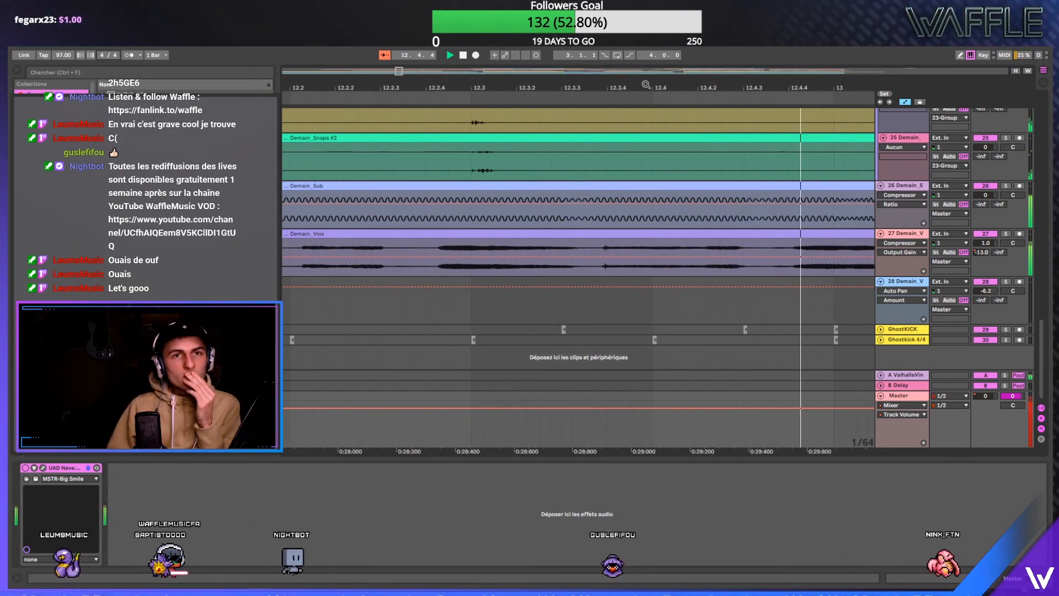
{"action": "left_click_drag", "start_coordinate": [646, 88], "coordinate": [645, 66]}
{"action": "key", "text": "w"}
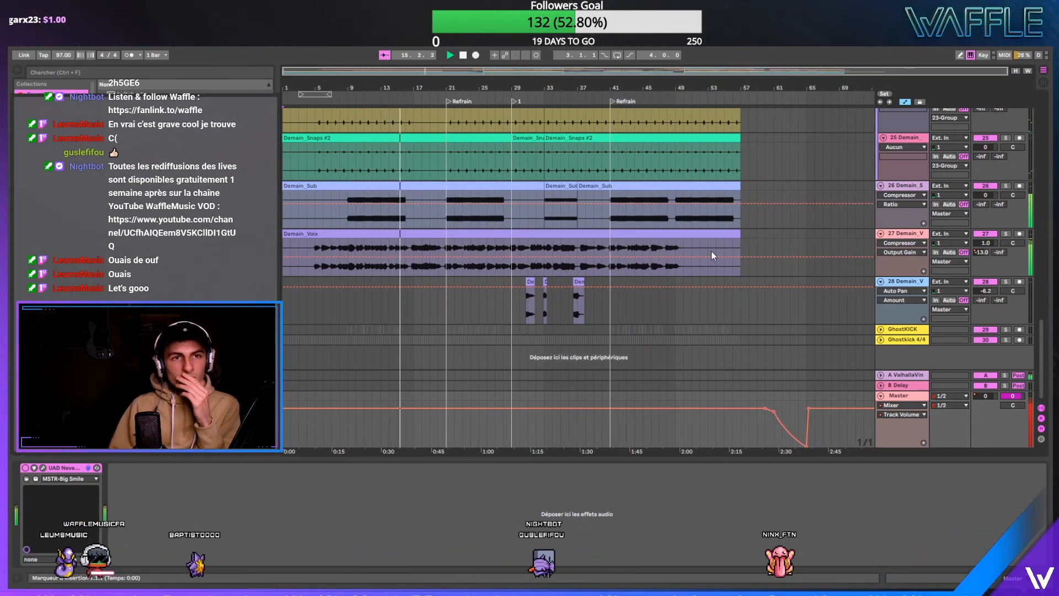
- Fold track 22 Audio and the Demain_Mélodie #2 and #3 tracks, 20 and 21
{"action": "scroll", "coordinate": [711, 255], "scroll_direction": "up", "scroll_amount": 3}
{"action": "scroll", "coordinate": [839, 165], "scroll_direction": "up", "scroll_amount": 3}
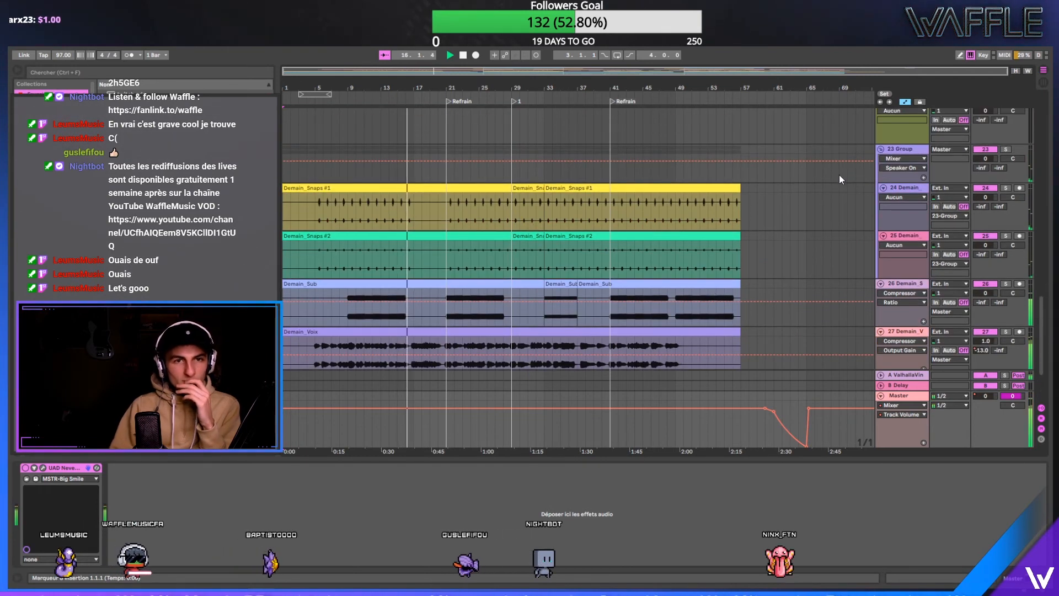
{"action": "left_click", "coordinate": [881, 156]}
{"action": "scroll", "coordinate": [843, 167], "scroll_direction": "up", "scroll_amount": 3}
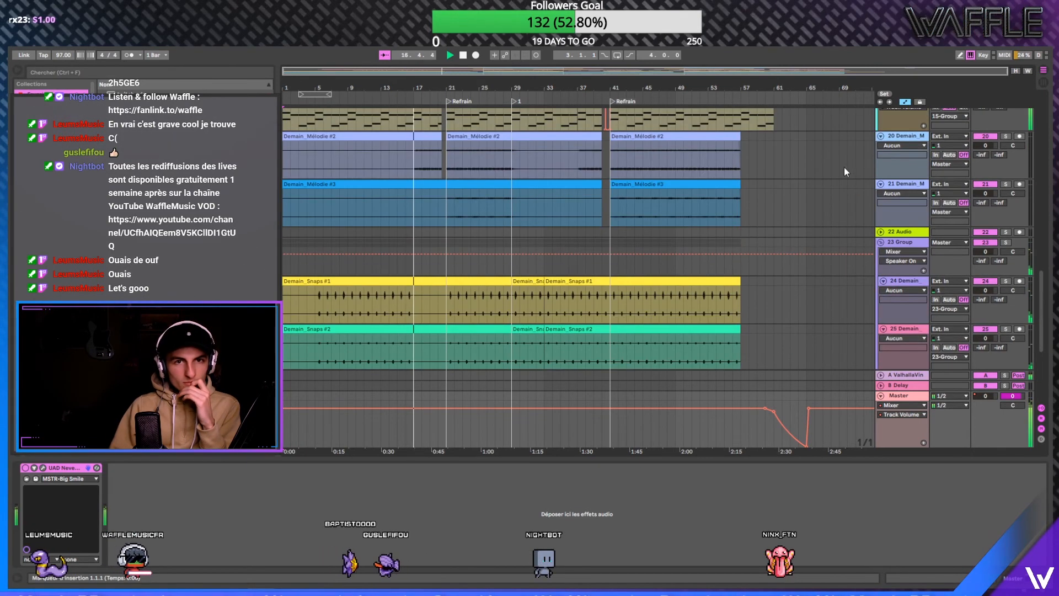
{"action": "left_click", "coordinate": [881, 136]}
{"action": "left_click", "coordinate": [882, 145]}
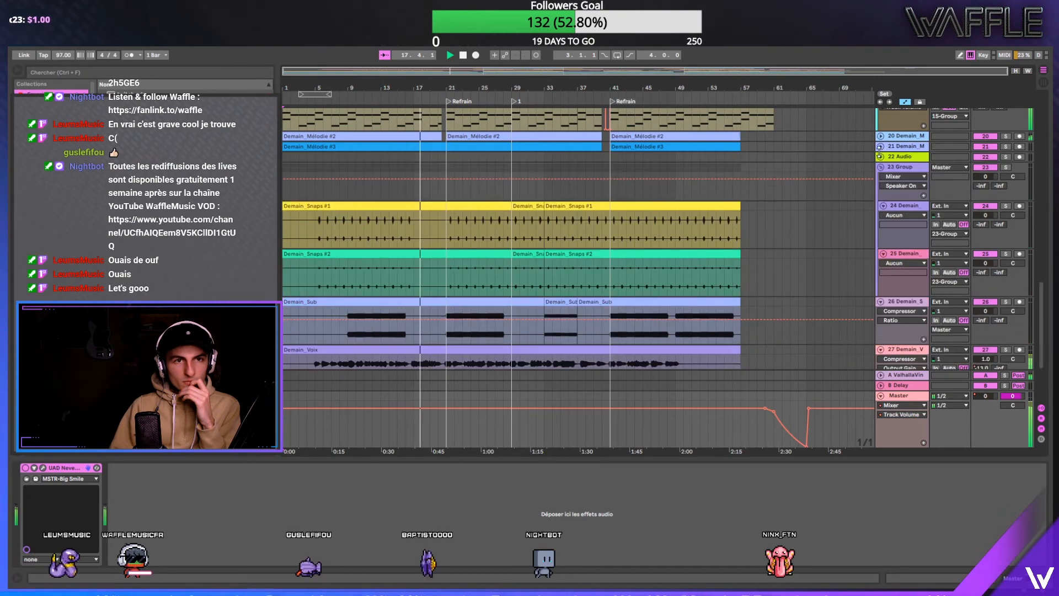
- Fold tracks 14 PMET_Sna, 13 14-Audio 1, 12 Kick 003 and the Demain_Kick track
{"action": "scroll", "coordinate": [884, 154], "scroll_direction": "up", "scroll_amount": 3}
{"action": "scroll", "coordinate": [884, 164], "scroll_direction": "up", "scroll_amount": 3}
{"action": "scroll", "coordinate": [885, 164], "scroll_direction": "up", "scroll_amount": 3}
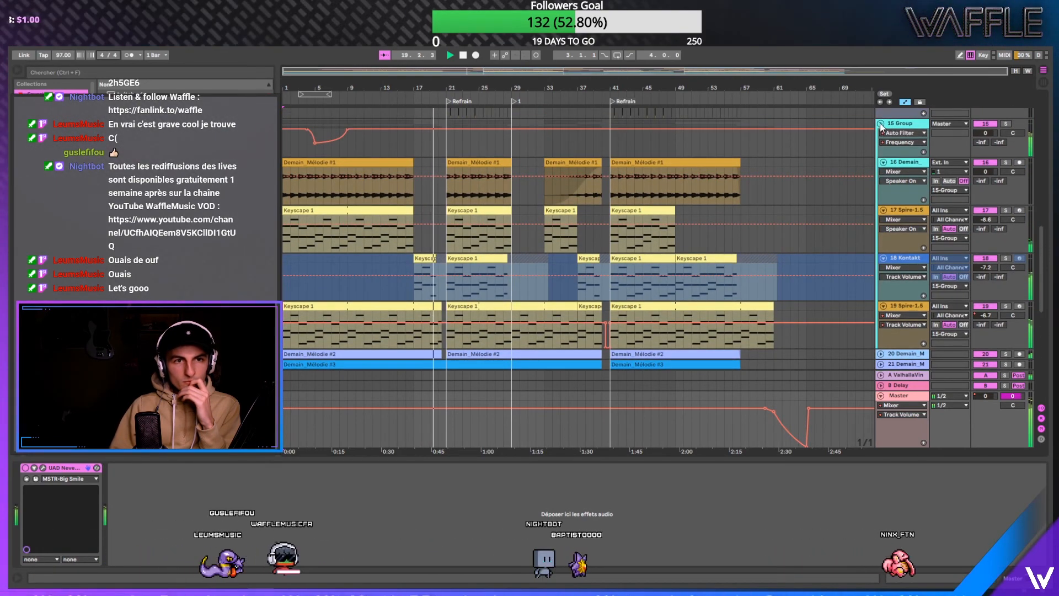
{"action": "scroll", "coordinate": [871, 155], "scroll_direction": "up", "scroll_amount": 3}
{"action": "scroll", "coordinate": [886, 169], "scroll_direction": "up", "scroll_amount": 5}
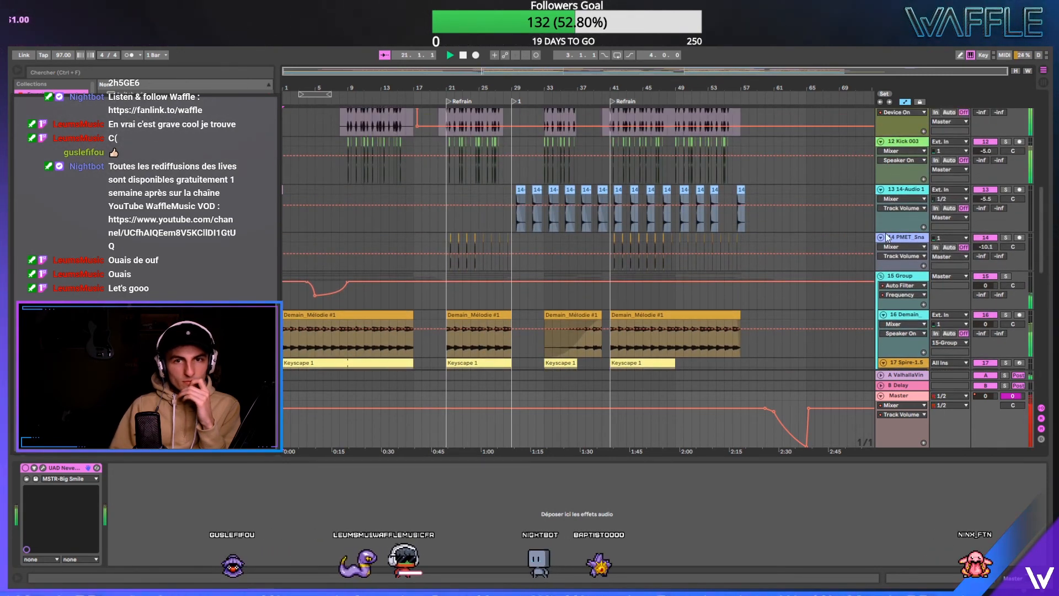
{"action": "left_click", "coordinate": [880, 237]}
{"action": "left_click", "coordinate": [881, 190]}
{"action": "scroll", "coordinate": [882, 190], "scroll_direction": "up", "scroll_amount": 3}
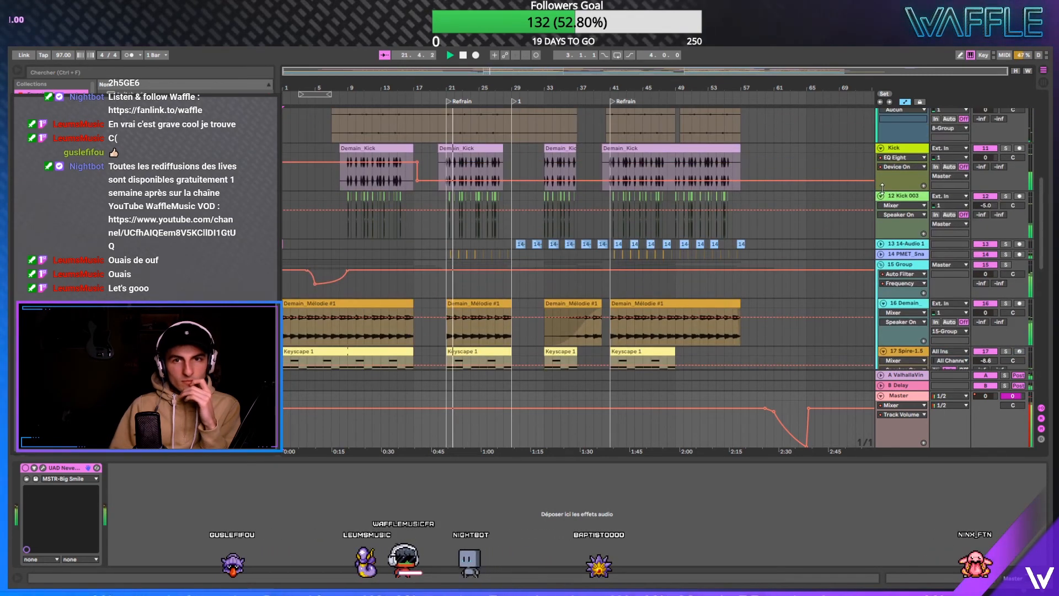
{"action": "left_click", "coordinate": [881, 195]}
{"action": "scroll", "coordinate": [880, 201], "scroll_direction": "up", "scroll_amount": 3}
{"action": "left_click", "coordinate": [880, 204]}
- Fold the hats and open-hat tracks 9 and 10, the 8 Group, 7 Demain_FX, the 01 FX Crash track and 2 Audio
{"action": "scroll", "coordinate": [880, 209], "scroll_direction": "up", "scroll_amount": 4}
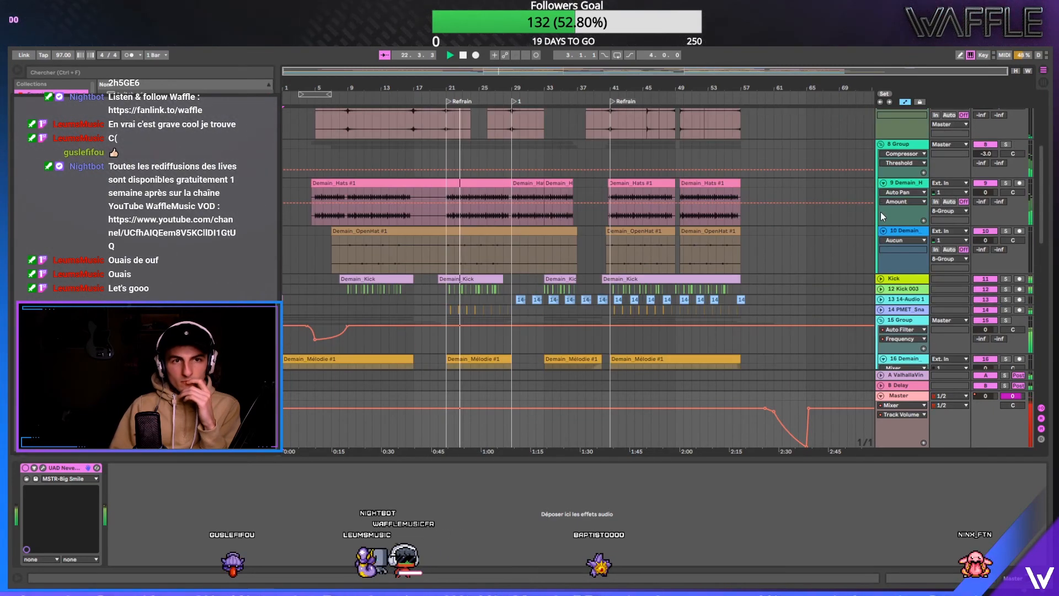
{"action": "left_click", "coordinate": [884, 229]}
{"action": "left_click", "coordinate": [883, 183]}
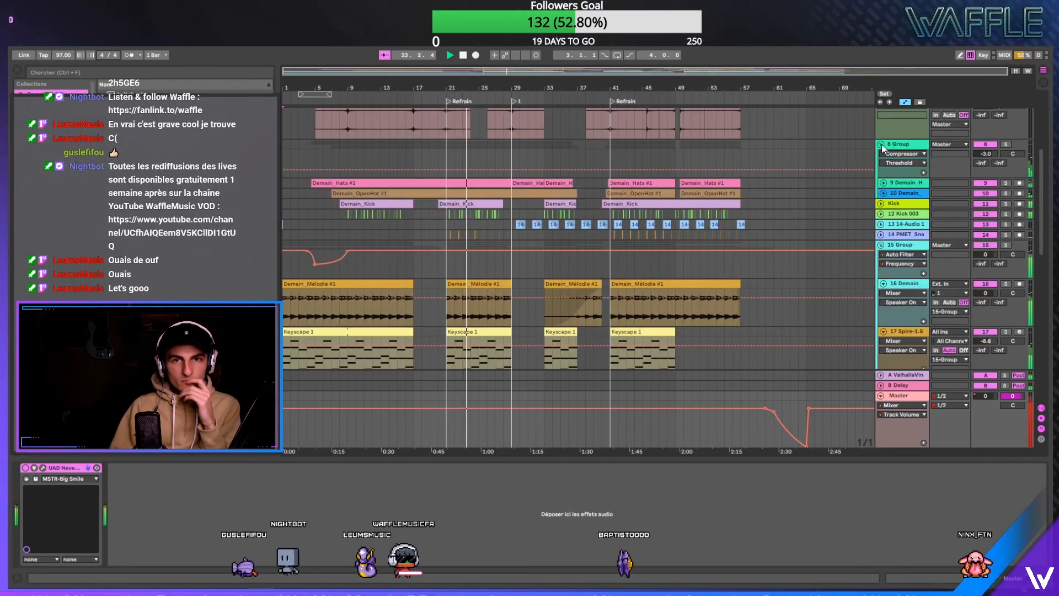
{"action": "left_click", "coordinate": [881, 144]}
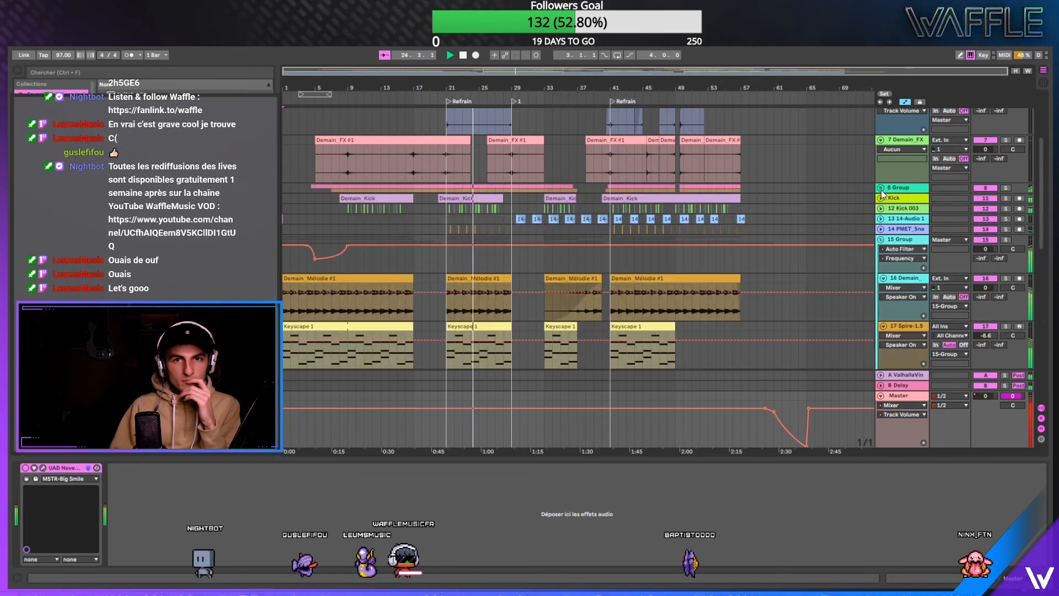
{"action": "scroll", "coordinate": [882, 187], "scroll_direction": "up", "scroll_amount": 4}
{"action": "left_click", "coordinate": [880, 204]}
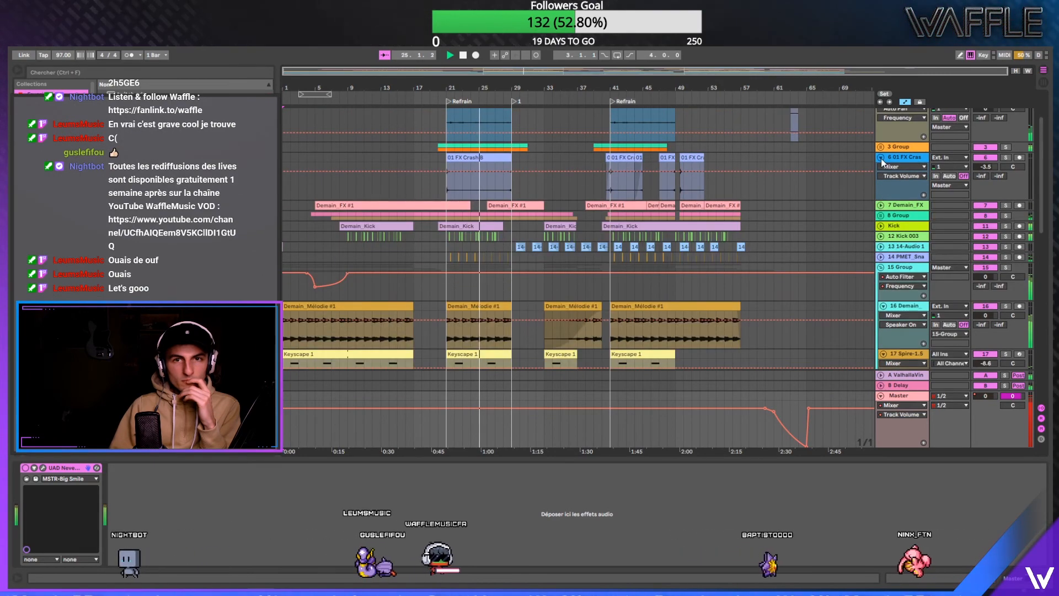
{"action": "left_click", "coordinate": [882, 157]}
{"action": "scroll", "coordinate": [882, 159], "scroll_direction": "up", "scroll_amount": 3}
{"action": "left_click", "coordinate": [881, 160]}
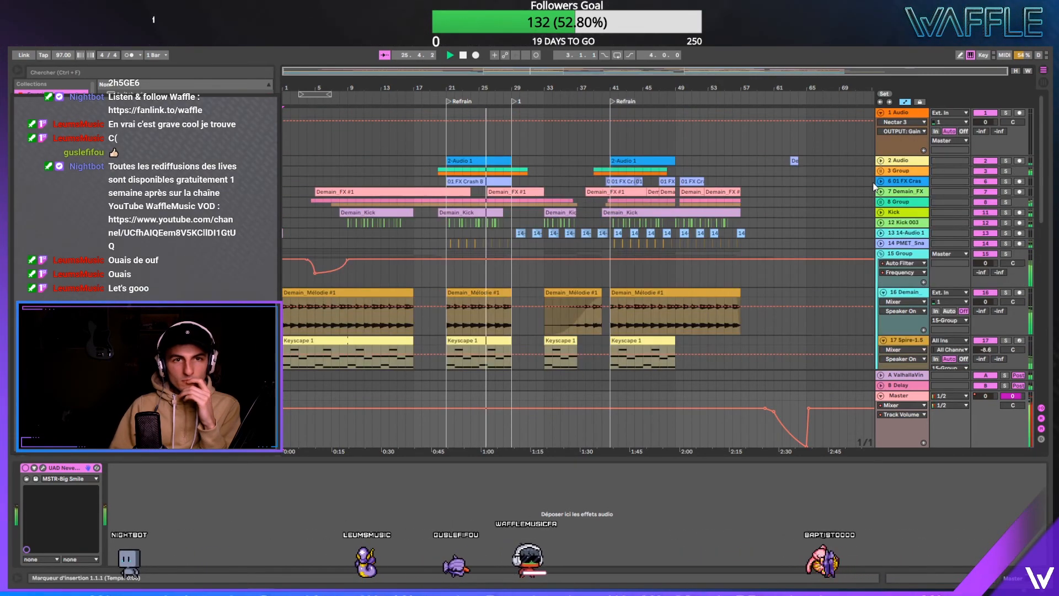
- Fold the 15 Group and 23 Group along with the Demain_Sub track and the vocal tracks 27 and 28
{"action": "scroll", "coordinate": [882, 213], "scroll_direction": "down", "scroll_amount": 2}
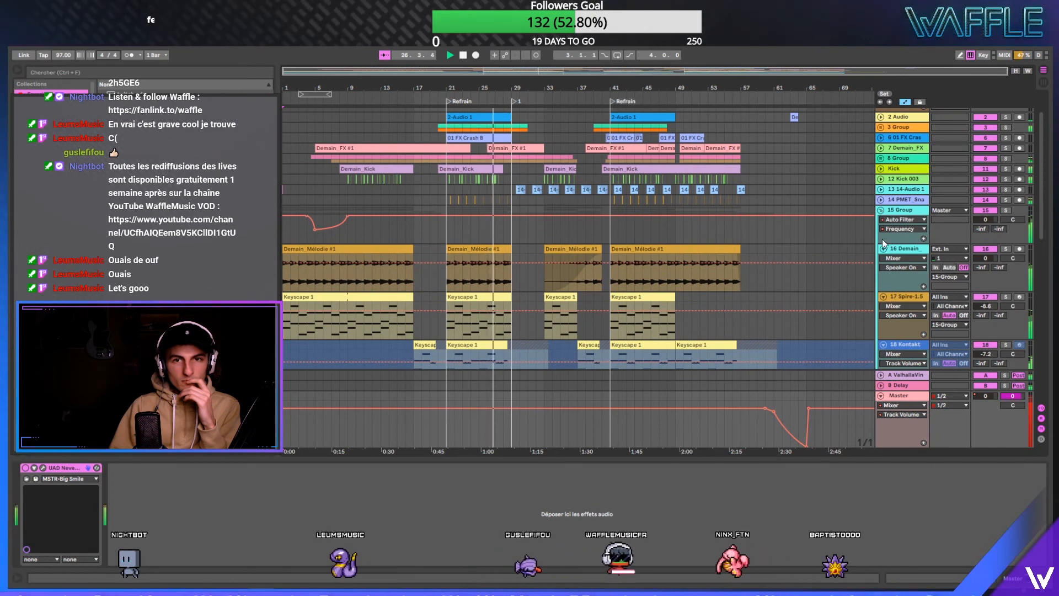
{"action": "left_click", "coordinate": [885, 212]}
{"action": "left_click", "coordinate": [881, 211]}
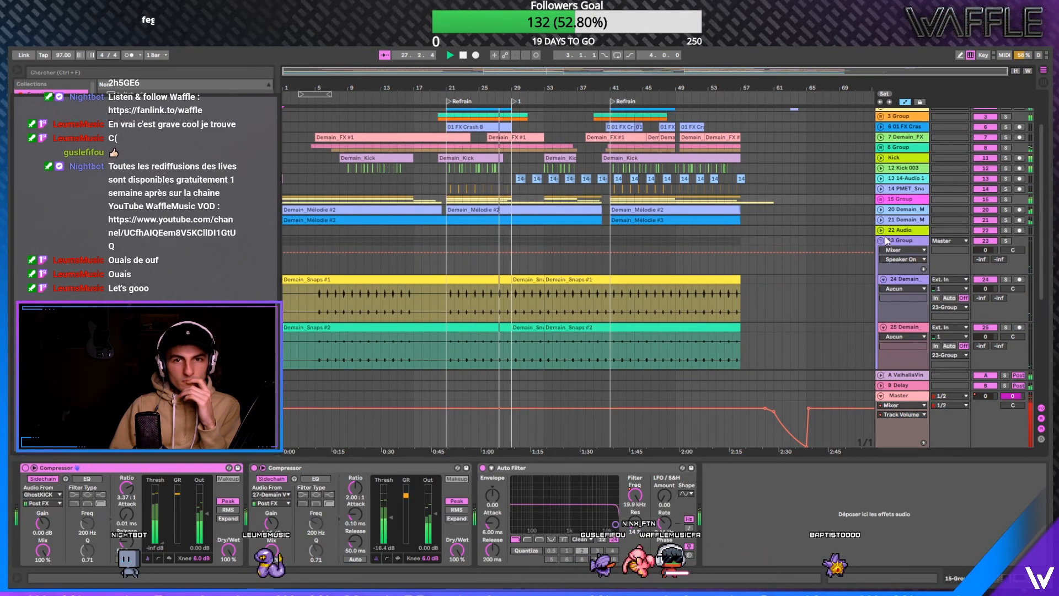
{"action": "left_click", "coordinate": [881, 241]}
{"action": "left_click", "coordinate": [881, 251]}
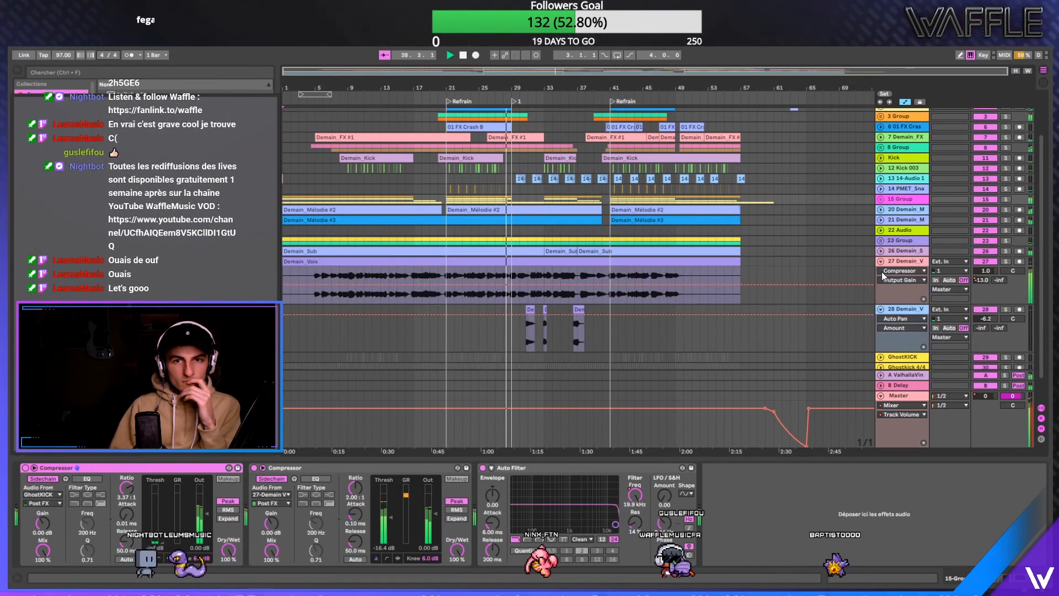
{"action": "left_click", "coordinate": [880, 261]}
{"action": "left_click", "coordinate": [881, 271]}
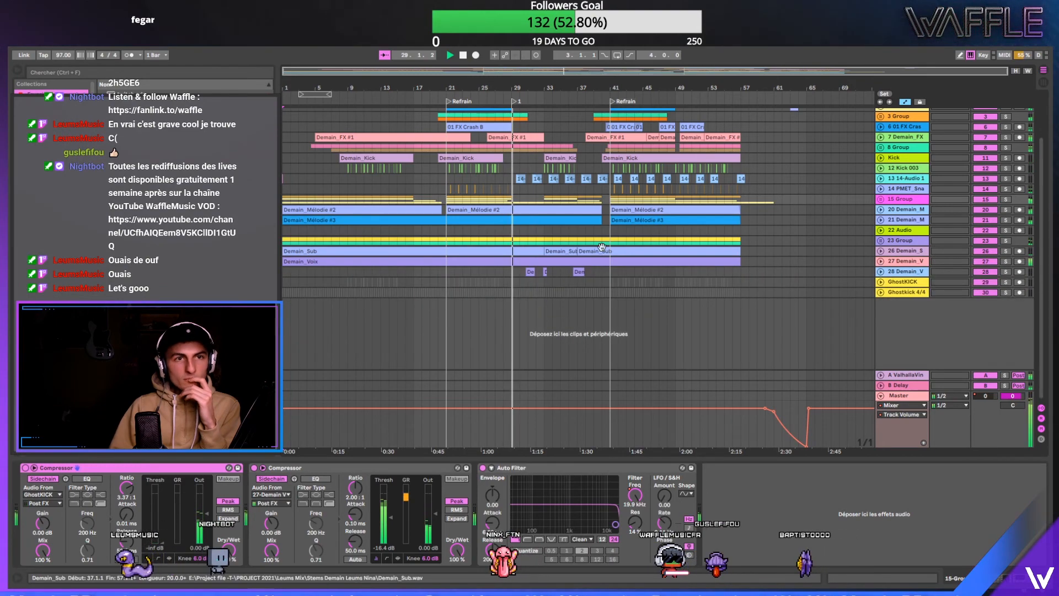
- Listen to the song from about bar 29 through the closing fade-out, keeping the view following the playhead
{"action": "mouse_move", "coordinate": [495, 88]}
{"action": "left_mouse_down"}
{"action": "mouse_move", "coordinate": [497, 100]}
{"action": "mouse_move", "coordinate": [494, 88]}
{"action": "left_mouse_up"}
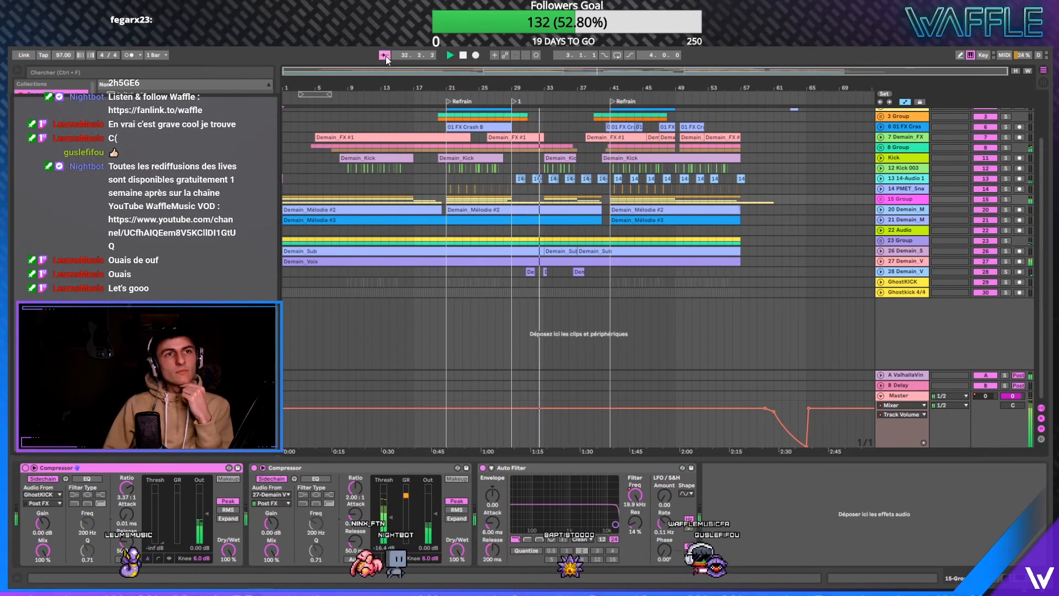
{"action": "mouse_move", "coordinate": [552, 84]}
{"action": "left_mouse_down"}
{"action": "mouse_move", "coordinate": [552, 111]}
{"action": "mouse_move", "coordinate": [552, 71]}
{"action": "mouse_move", "coordinate": [553, 84]}
{"action": "left_mouse_up"}
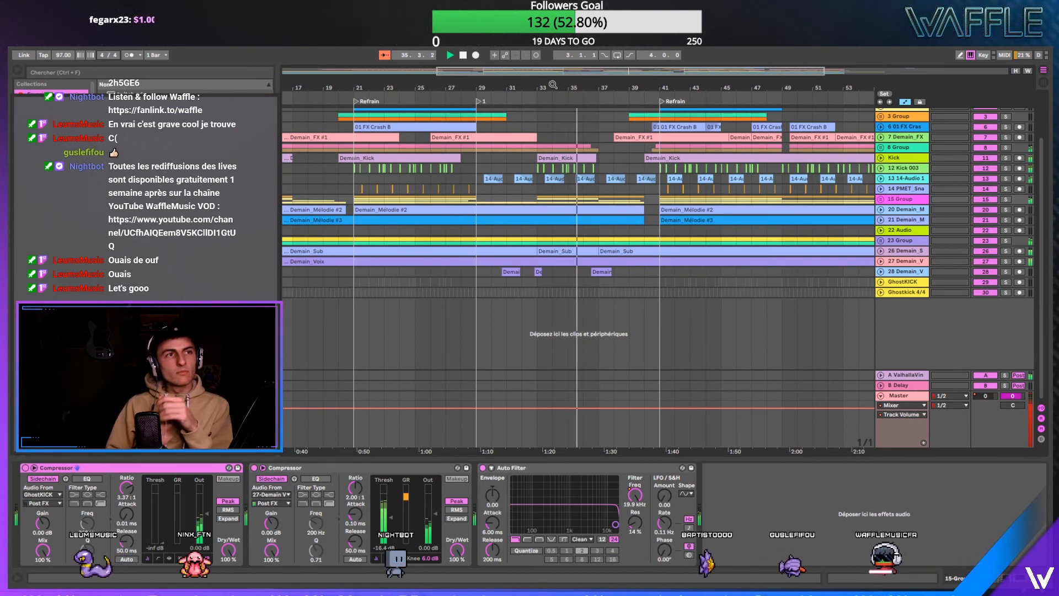
{"action": "left_click", "coordinate": [383, 55]}
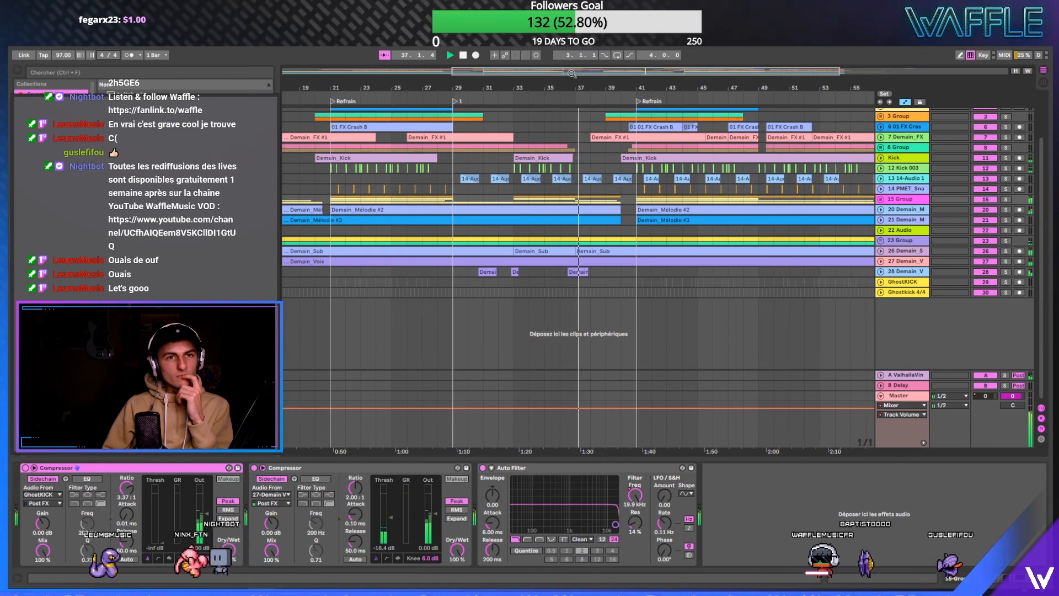
{"action": "left_click_drag", "start_coordinate": [572, 73], "coordinate": [572, 111]}
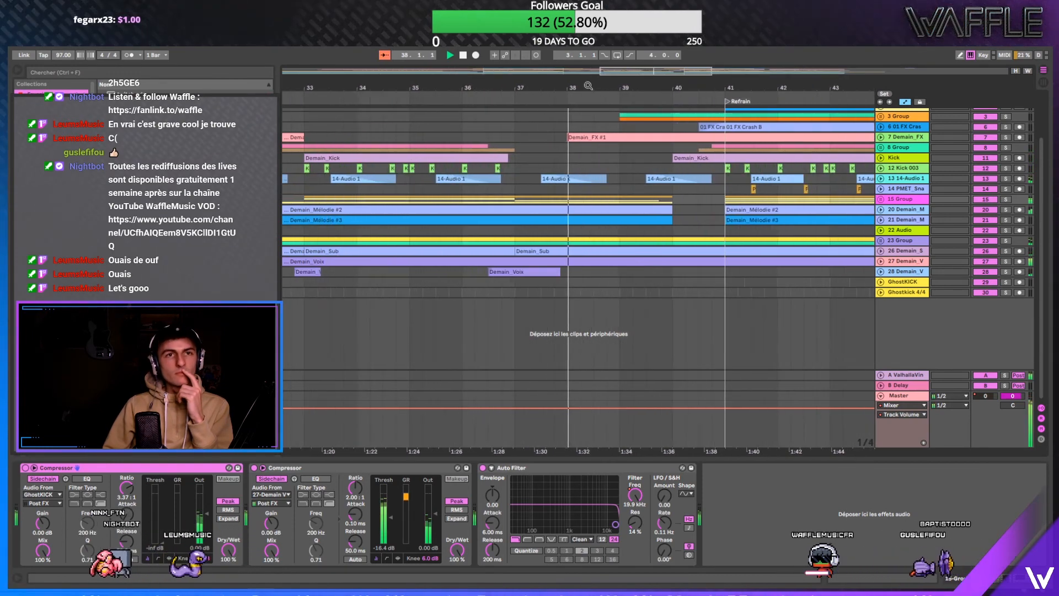
{"action": "left_click", "coordinate": [383, 55]}
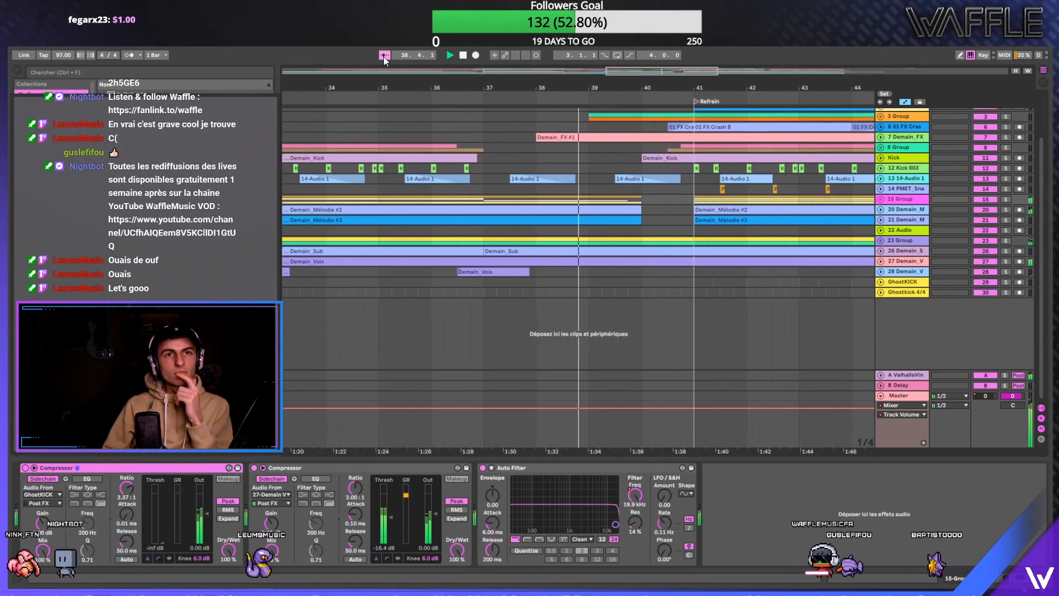
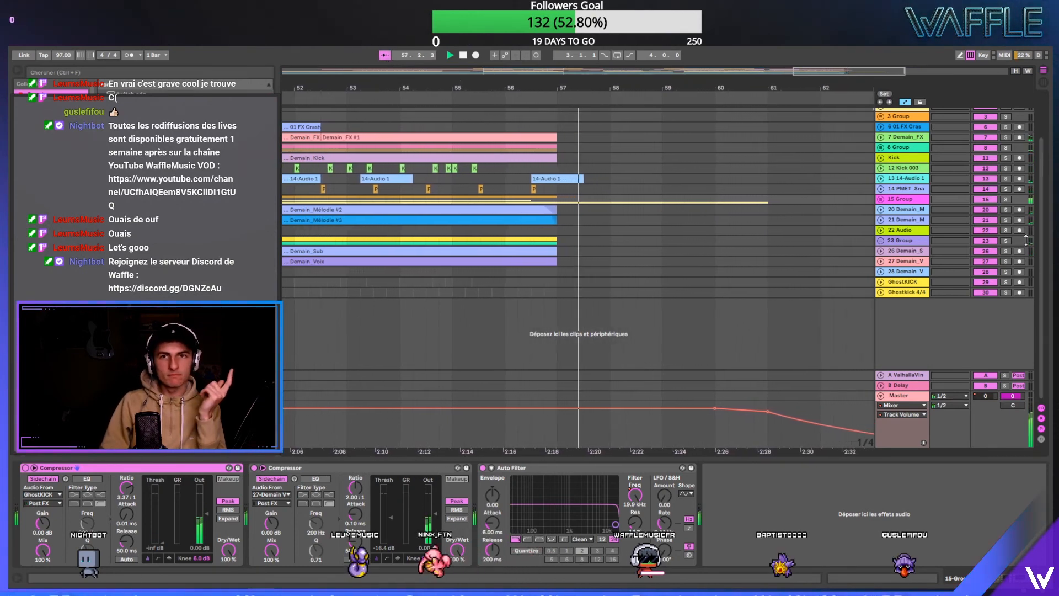
{"action": "scroll", "coordinate": [733, 245], "scroll_direction": "up", "scroll_amount": 3}
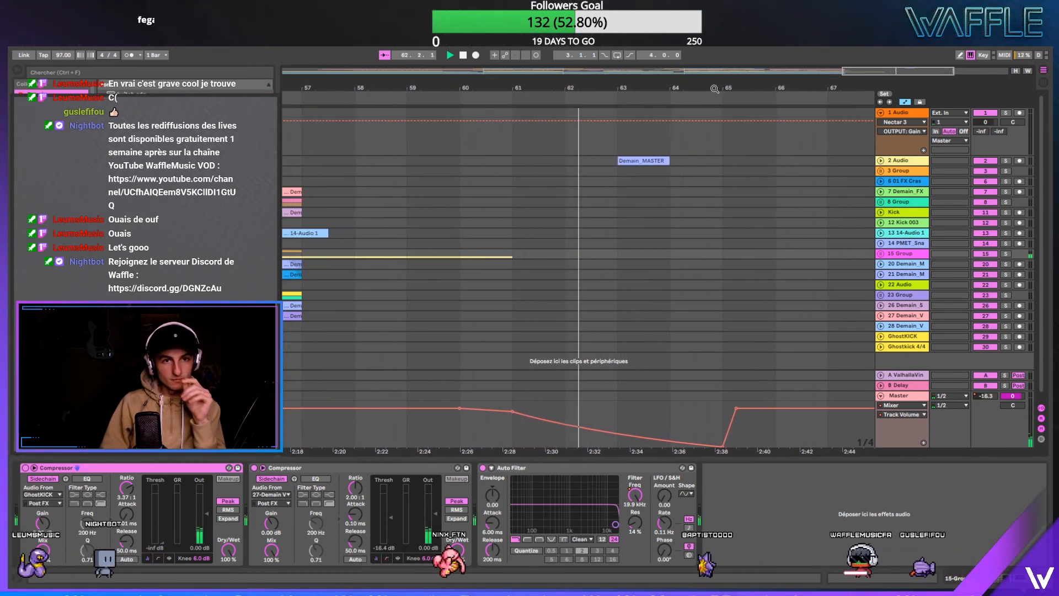
- Show the whole song, arm track 1 Audio for recording and stop playback, returning to 1.1.1
{"action": "left_click_drag", "start_coordinate": [715, 89], "coordinate": [714, 55]}
{"action": "left_click", "coordinate": [1019, 113]}
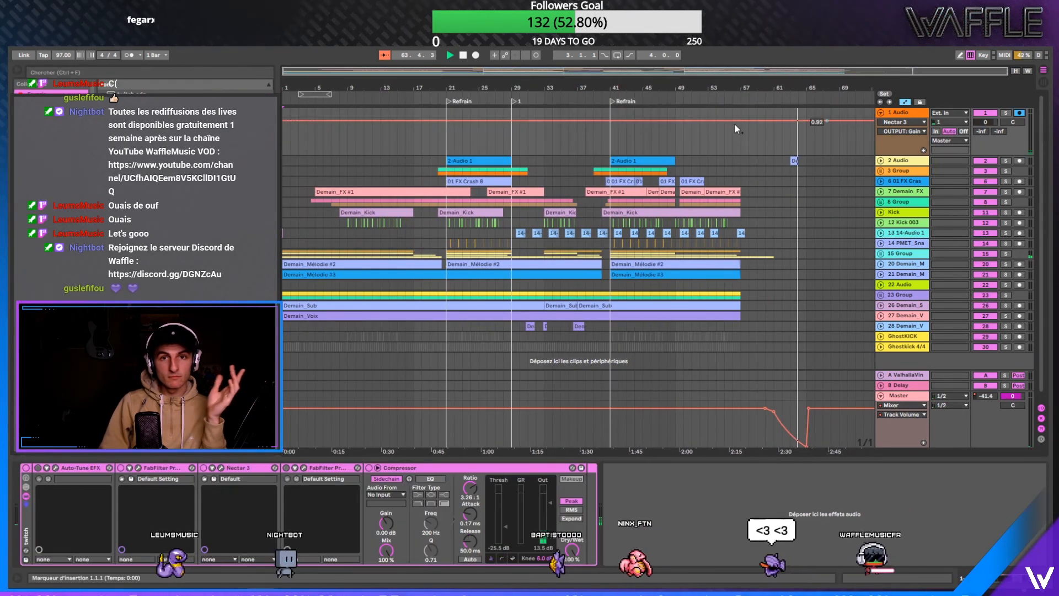
{"action": "left_click", "coordinate": [463, 55]}
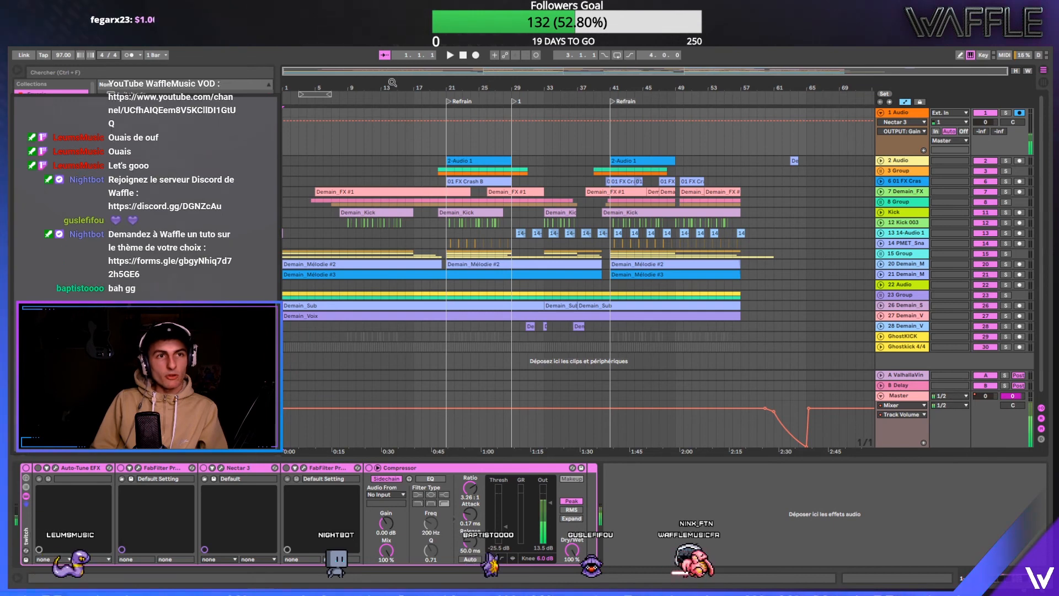
- Enlarge the arrangement view to about bars 1 to 57 and unfold track 2 Audio
{"action": "left_click_drag", "start_coordinate": [423, 87], "coordinate": [423, 102]}
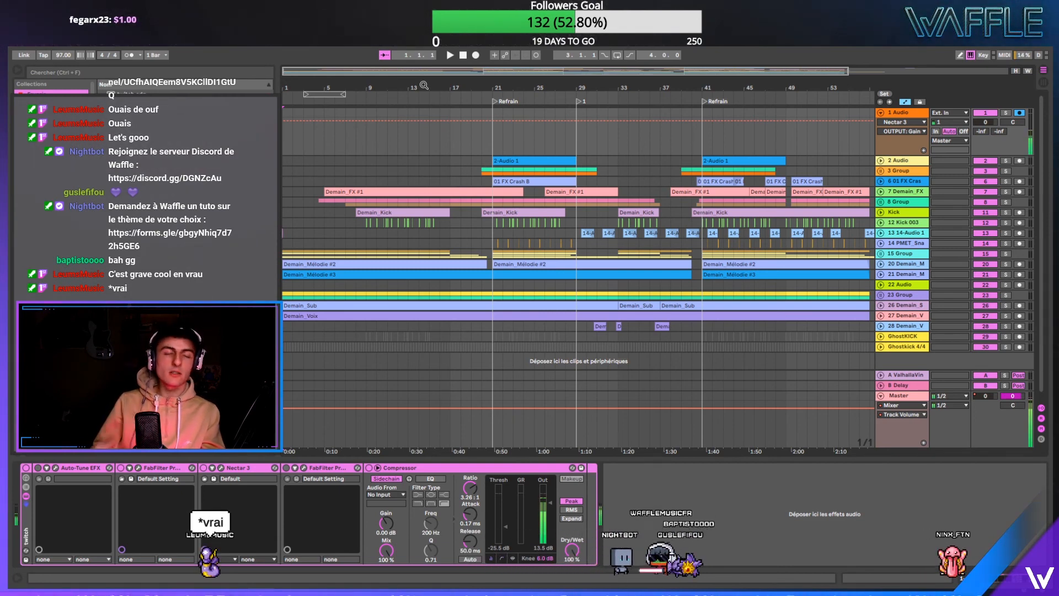
{"action": "left_click", "coordinate": [462, 55]}
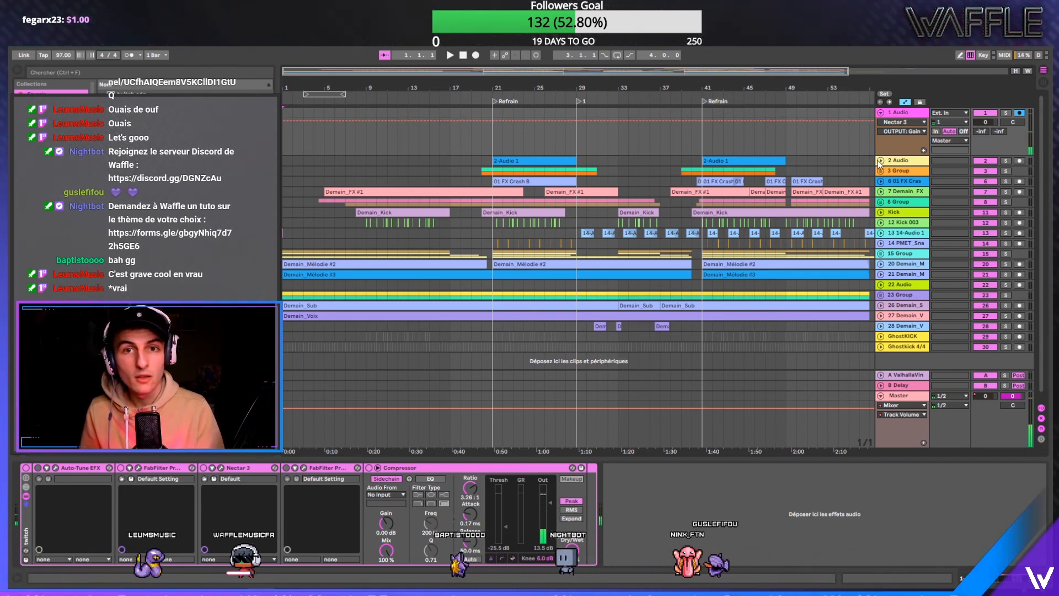
{"action": "left_click", "coordinate": [880, 160]}
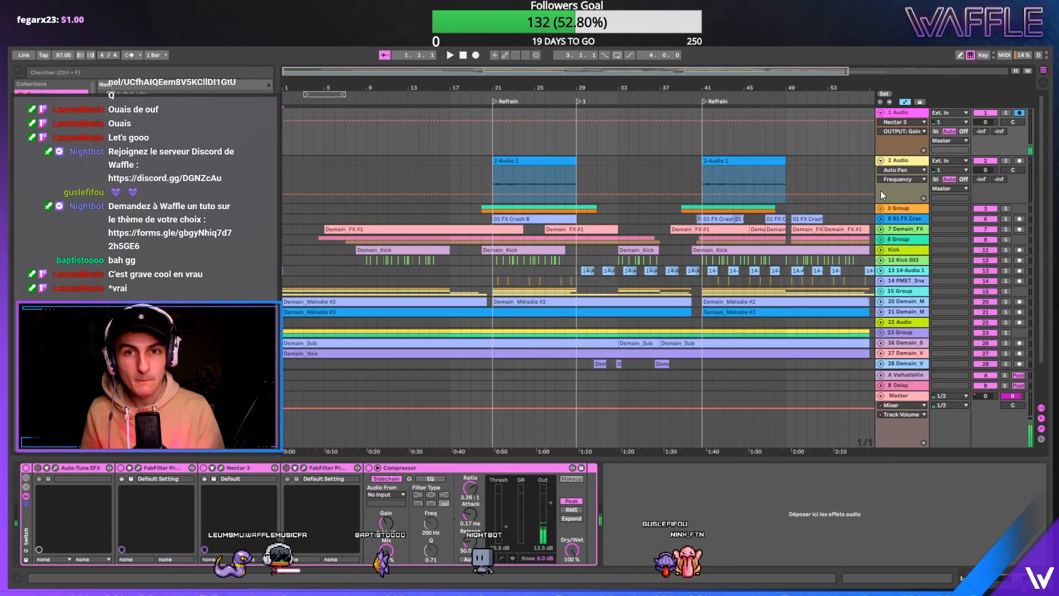
- Unfold the 3 Group, the 01 FX Crash track, the Demain_FX track 7 and the 8 Group
{"action": "left_click", "coordinate": [881, 209]}
{"action": "scroll", "coordinate": [892, 225], "scroll_direction": "down", "scroll_amount": 3}
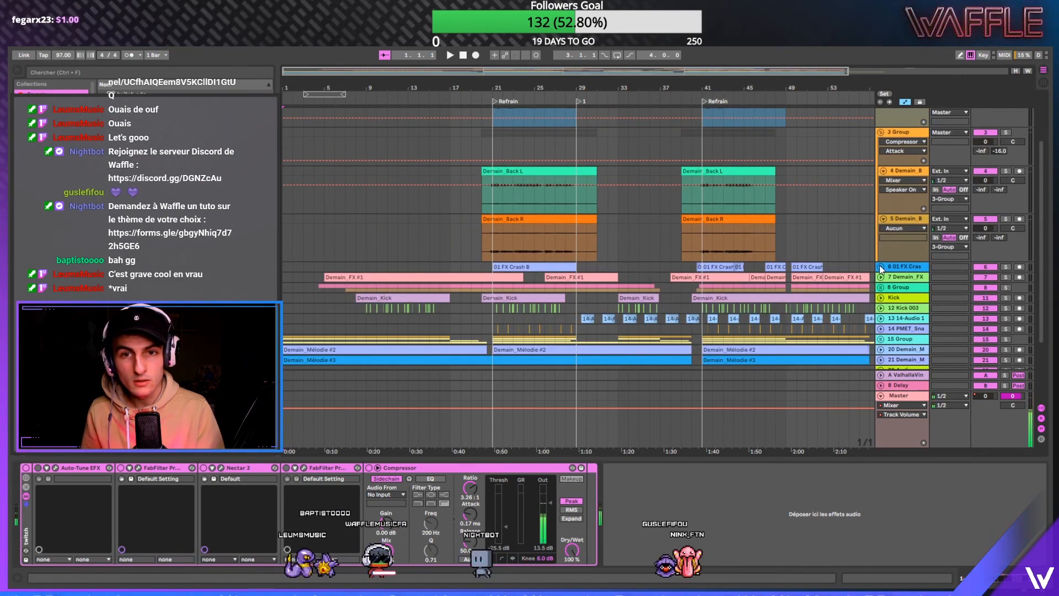
{"action": "left_click", "coordinate": [881, 267]}
{"action": "scroll", "coordinate": [880, 264], "scroll_direction": "down", "scroll_amount": 3}
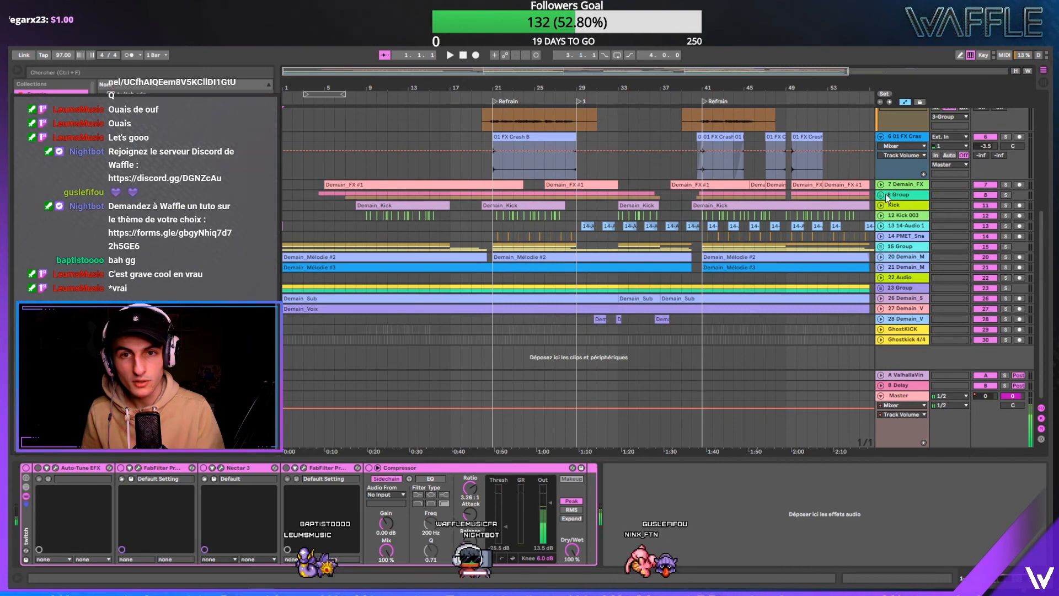
{"action": "left_click", "coordinate": [880, 195]}
{"action": "left_click", "coordinate": [882, 185]}
{"action": "scroll", "coordinate": [884, 202], "scroll_direction": "down", "scroll_amount": 3}
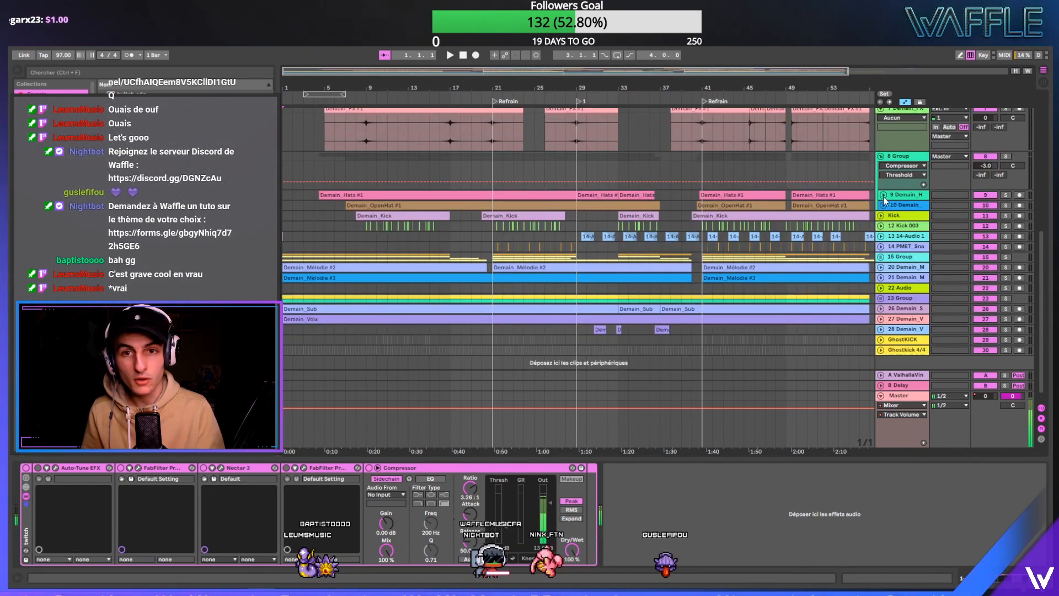
- Unfold the Kick 003 track, the 15 Group, the Demain_Mélodie tracks 20 and 21, and the 23 Group
{"action": "left_click", "coordinate": [881, 225]}
{"action": "scroll", "coordinate": [881, 226], "scroll_direction": "down", "scroll_amount": 2}
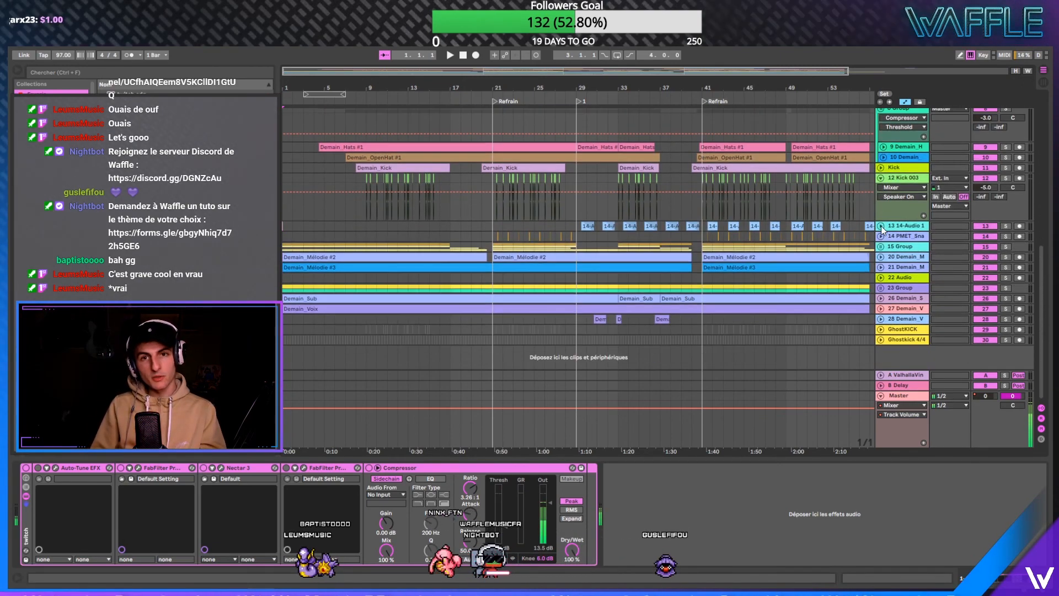
{"action": "left_click", "coordinate": [881, 245]}
{"action": "scroll", "coordinate": [882, 246], "scroll_direction": "down", "scroll_amount": 6}
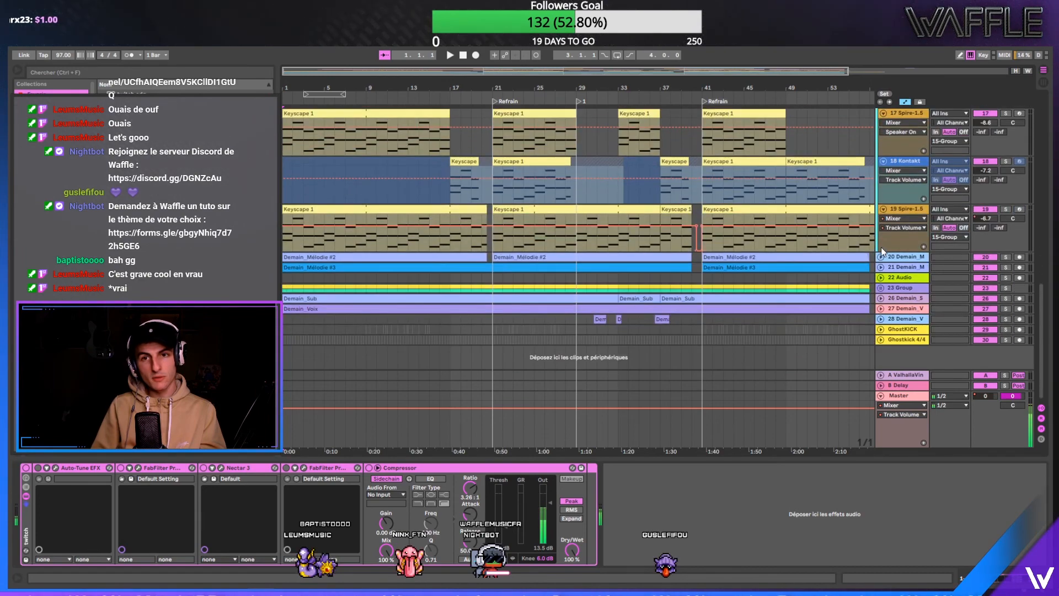
{"action": "left_click", "coordinate": [881, 256]}
{"action": "left_click", "coordinate": [881, 305]}
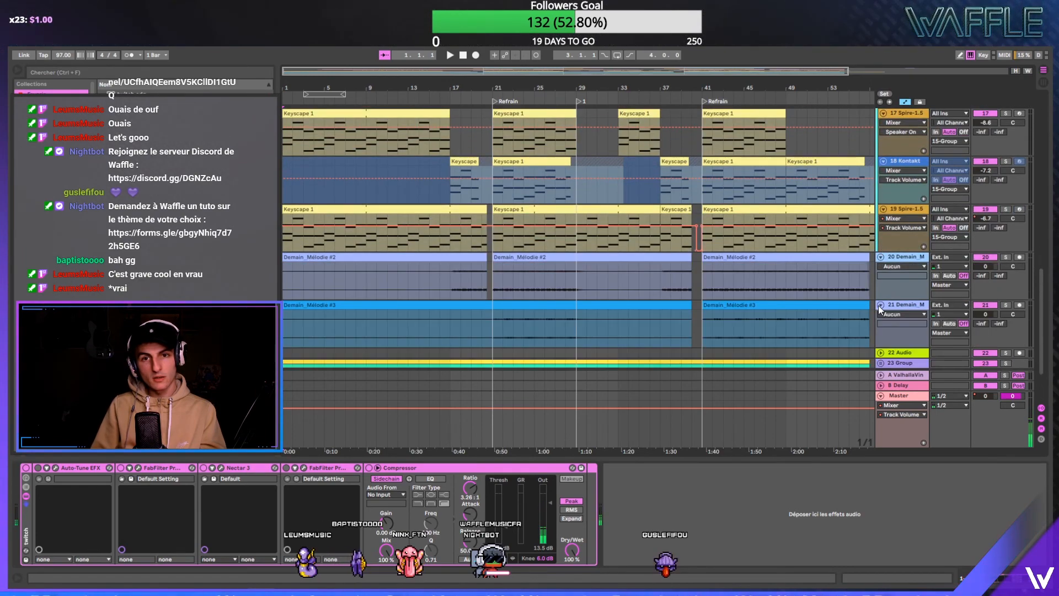
{"action": "scroll", "coordinate": [881, 287], "scroll_direction": "down", "scroll_amount": 3}
{"action": "left_click", "coordinate": [880, 288]}
{"action": "scroll", "coordinate": [880, 289], "scroll_direction": "down", "scroll_amount": 5}
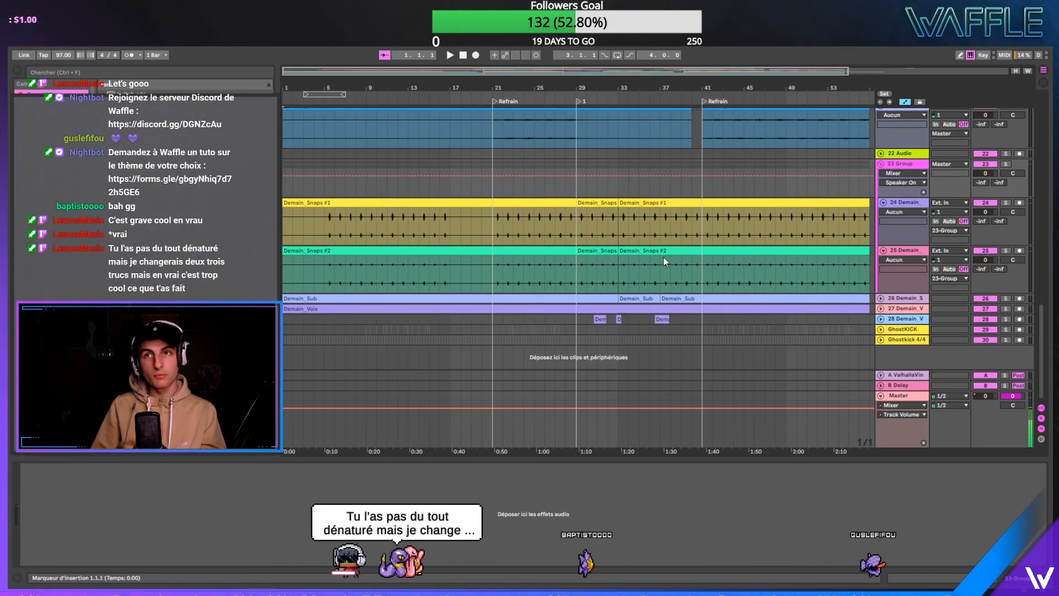
- Look over the unfolded tracks and show the effects of the 3 Group at bar 21
{"action": "scroll", "coordinate": [663, 257], "scroll_direction": "up", "scroll_amount": 5}
{"action": "scroll", "coordinate": [664, 259], "scroll_direction": "up", "scroll_amount": 10}
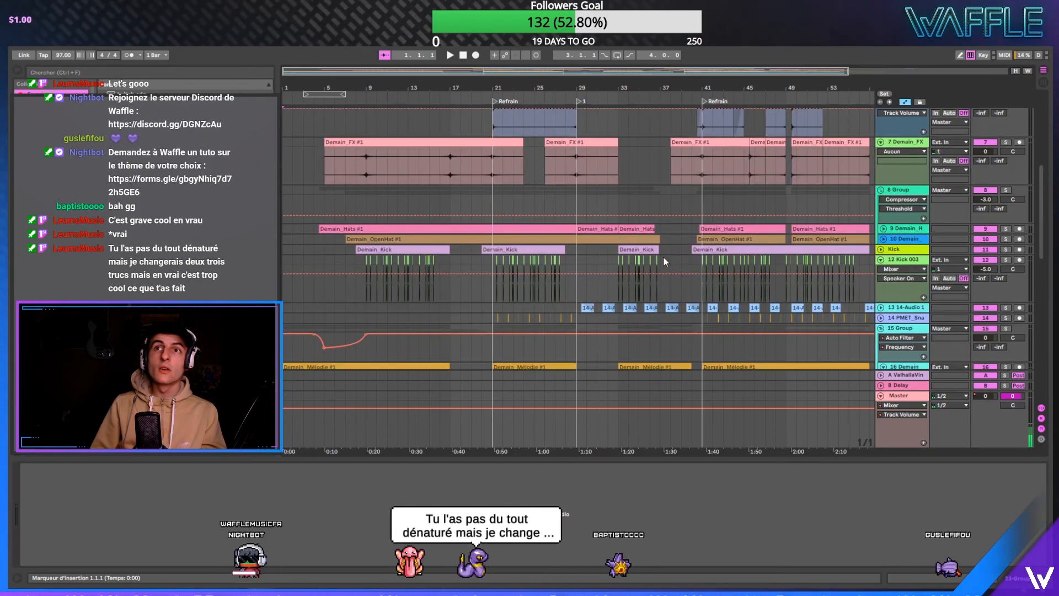
{"action": "scroll", "coordinate": [663, 256], "scroll_direction": "up", "scroll_amount": 1}
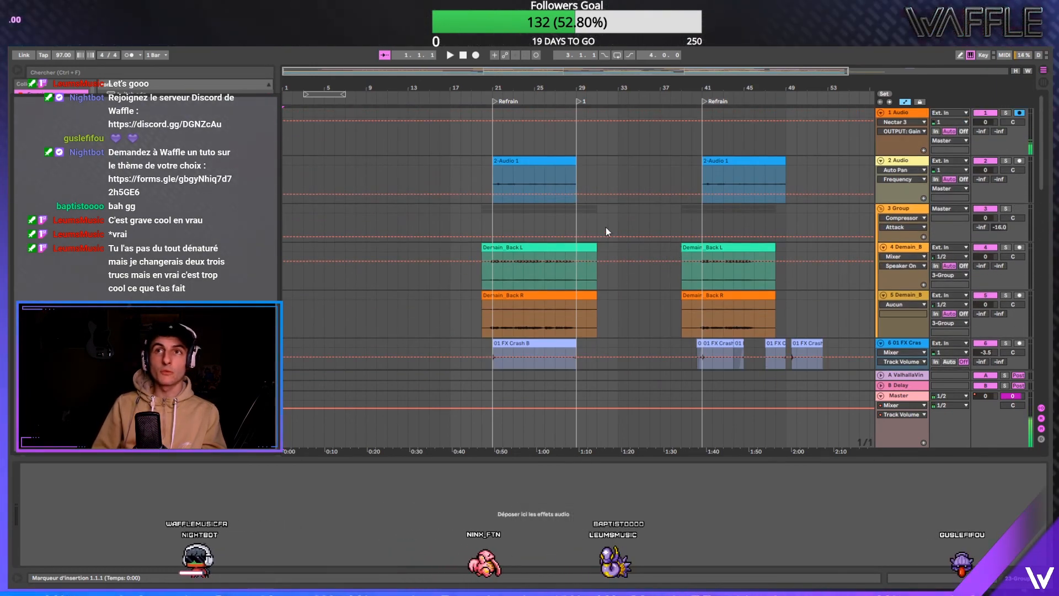
{"action": "left_click", "coordinate": [497, 213]}
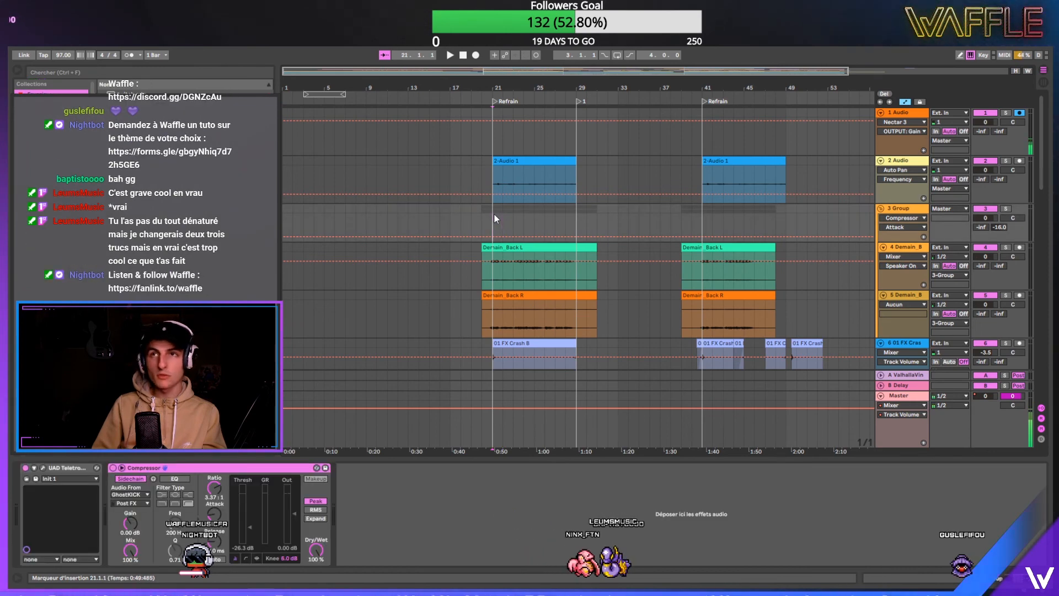
{"action": "scroll", "coordinate": [501, 210], "scroll_direction": "down", "scroll_amount": 10}
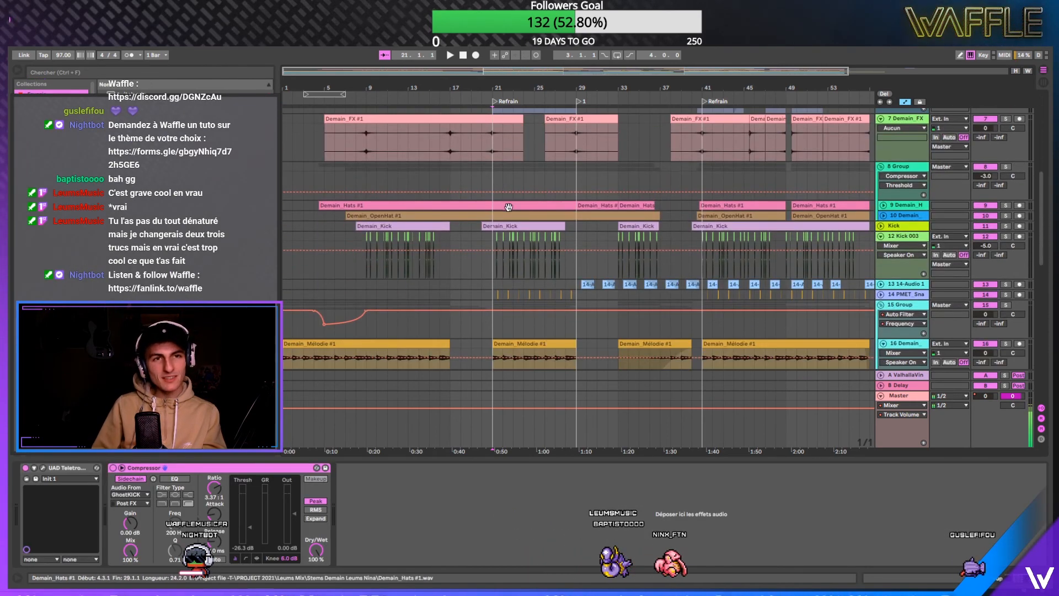
- Select the Master track and toggle its UAD Neve device
{"action": "left_click", "coordinate": [925, 398]}
{"action": "left_click", "coordinate": [25, 479]}
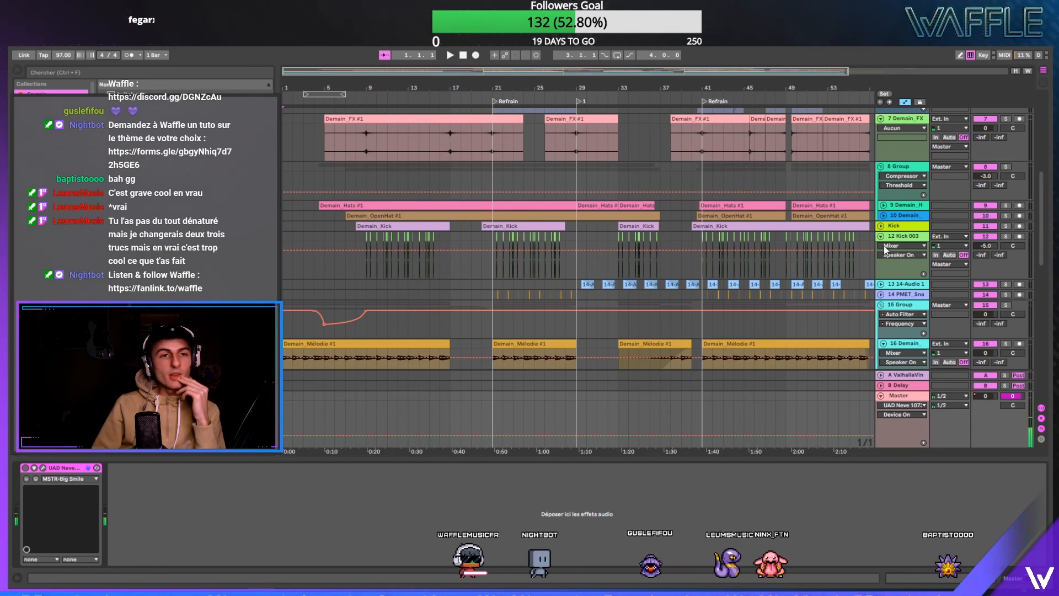
- Review the remaining tracks down to Ghostkick 4/4 in a wider arrangement view, and show the effects chain of track 1 Audio
{"action": "scroll", "coordinate": [755, 296], "scroll_direction": "down", "scroll_amount": 10}
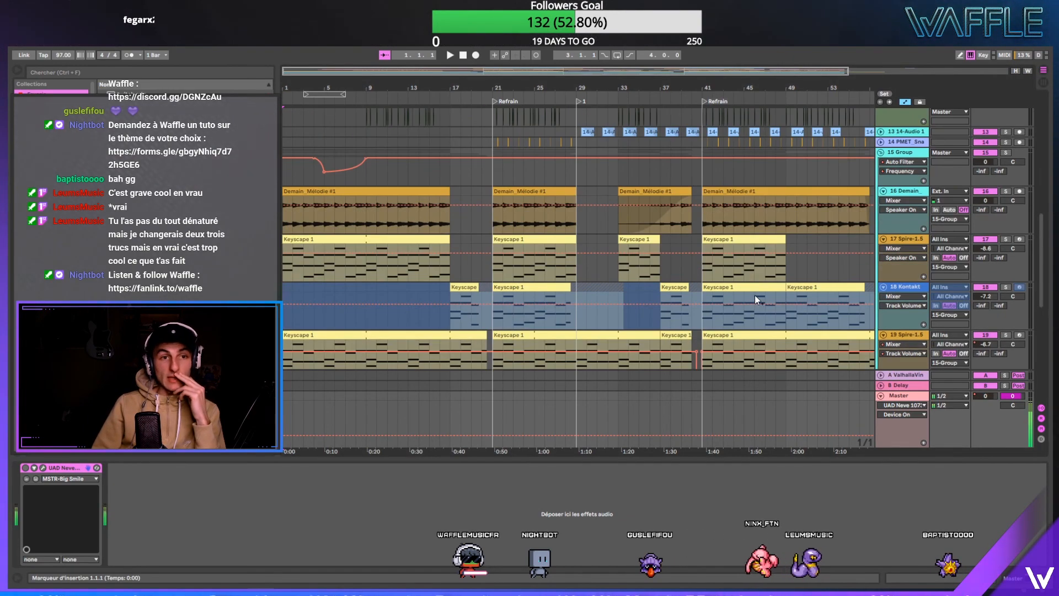
{"action": "scroll", "coordinate": [771, 313], "scroll_direction": "down", "scroll_amount": 3}
{"action": "key", "text": "minus"}
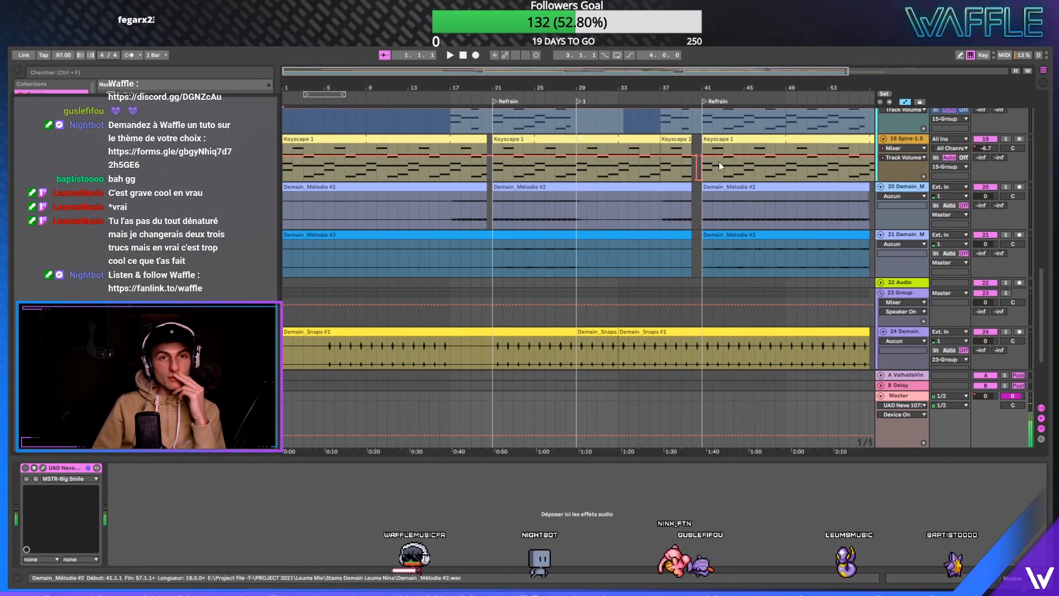
{"action": "scroll", "coordinate": [664, 293], "scroll_direction": "down", "scroll_amount": 5}
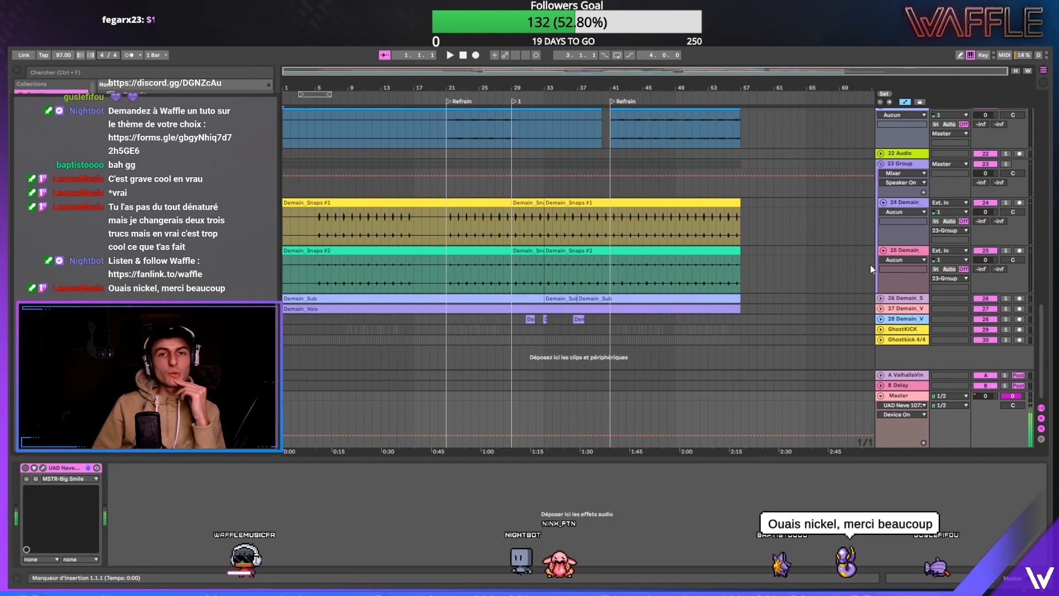
{"action": "left_click_drag", "start_coordinate": [1041, 348], "coordinate": [1035, 99]}
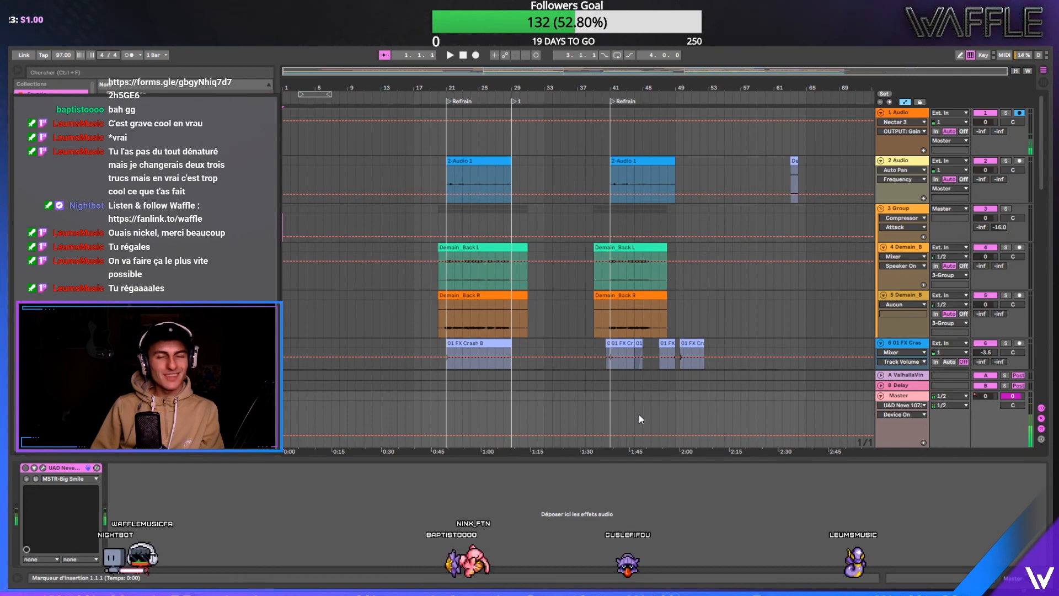
{"action": "left_click", "coordinate": [904, 112]}
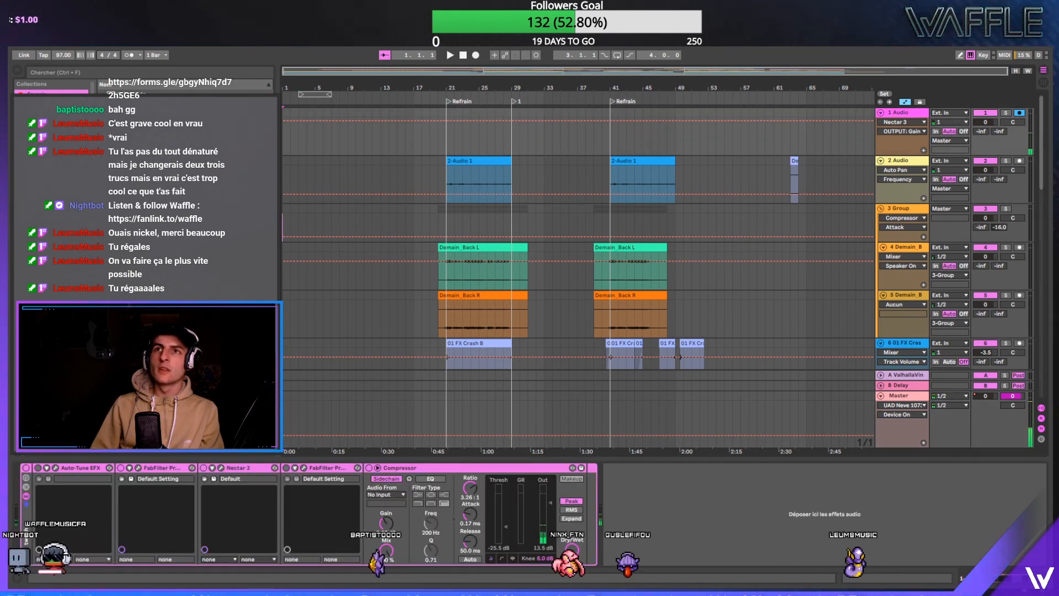